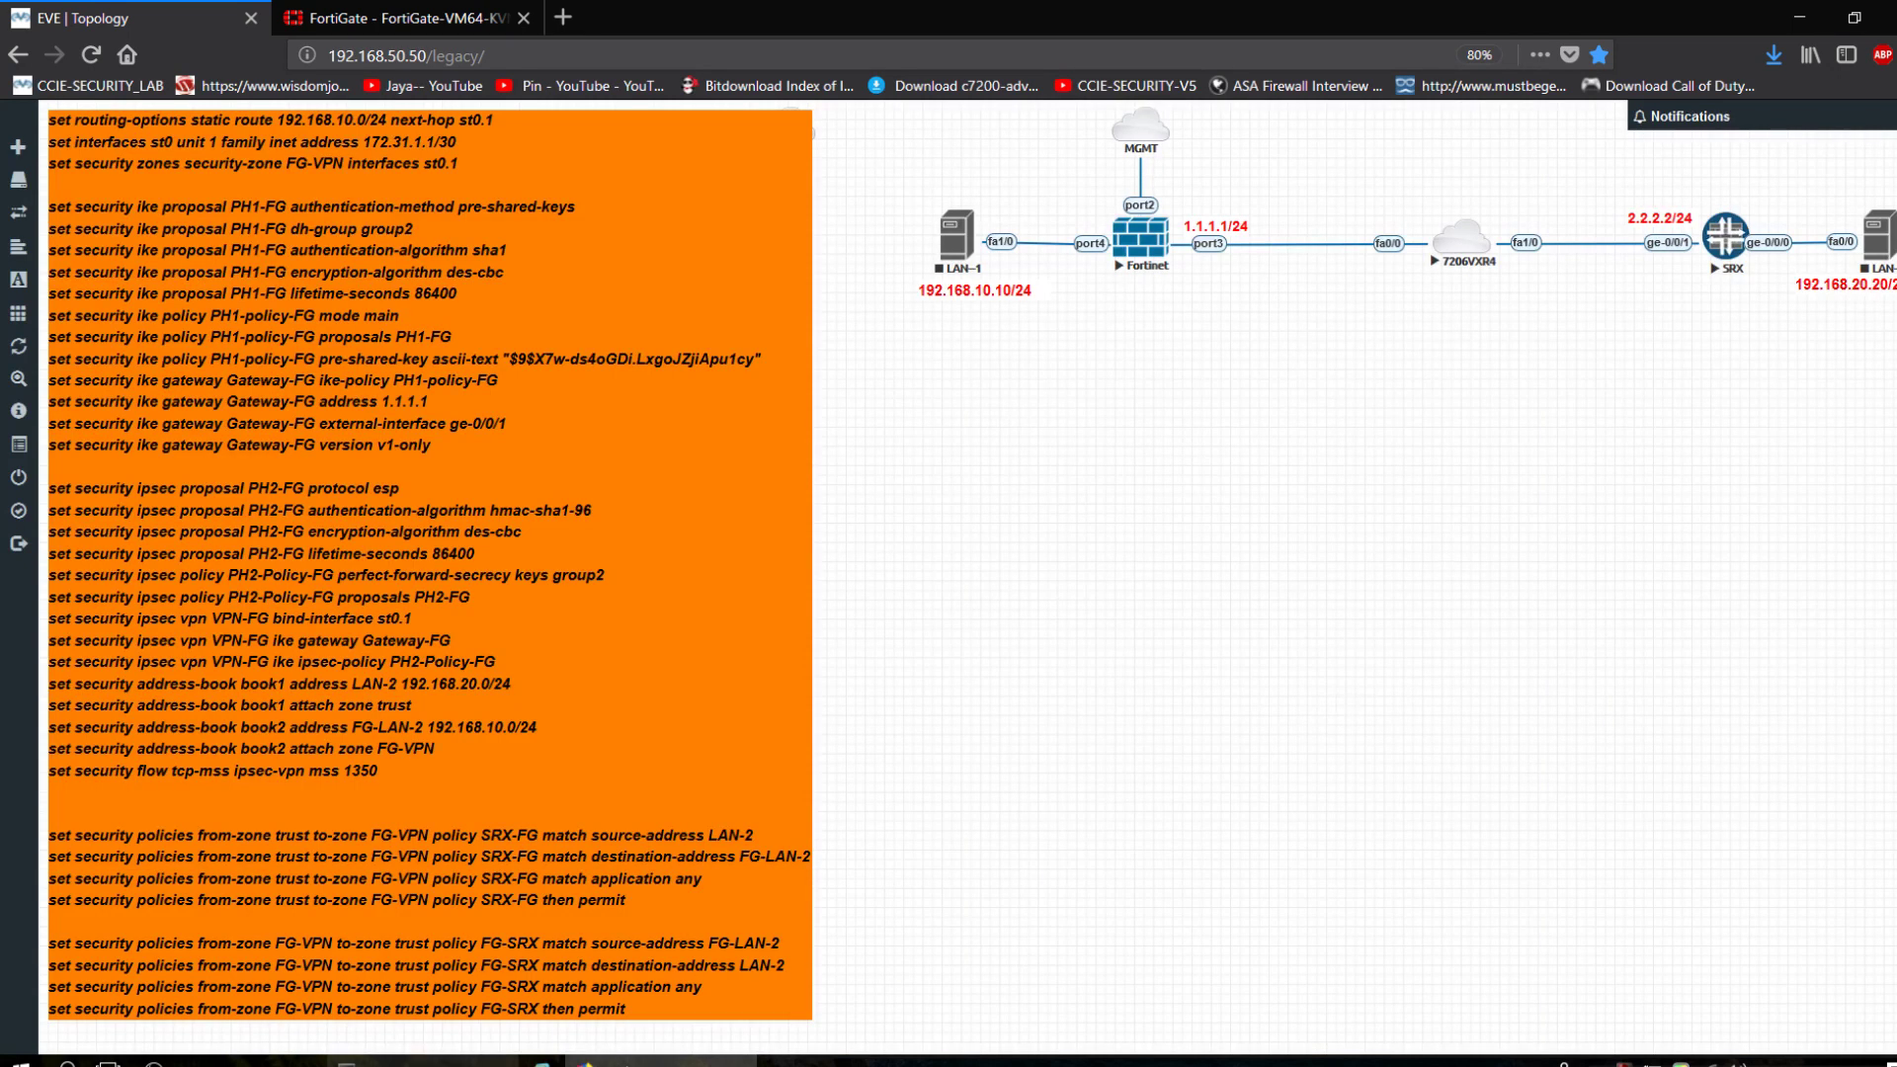
# Bring the SRX terminal session in SuperPuTTY in front of the EVE-NG lab topology.
pyautogui.click(346, 1061)
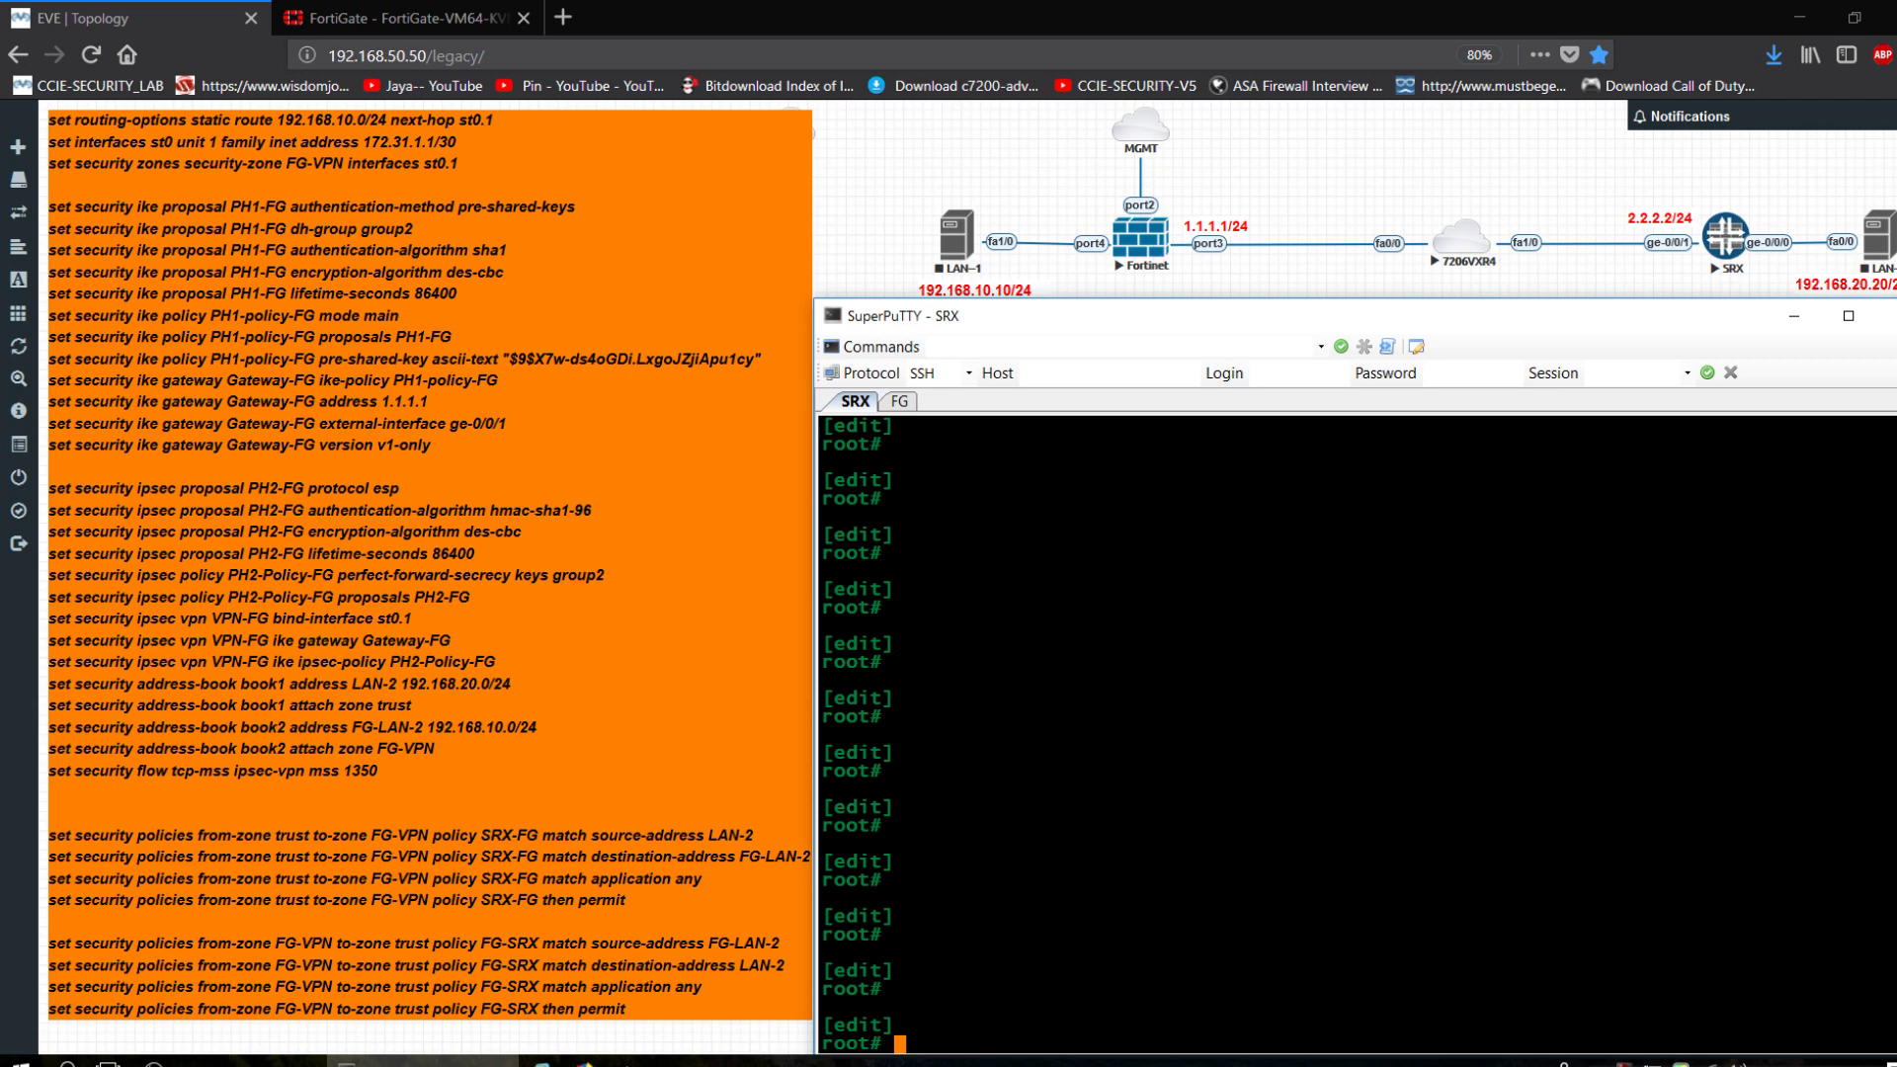
# From the SRX, run ping 1.1.1.1 and stop it after two replies.
pyautogui.write('run ping 1.1.1.1')
pyautogui.press('Return')
pyautogui.hotkey('ctrl', 'c')
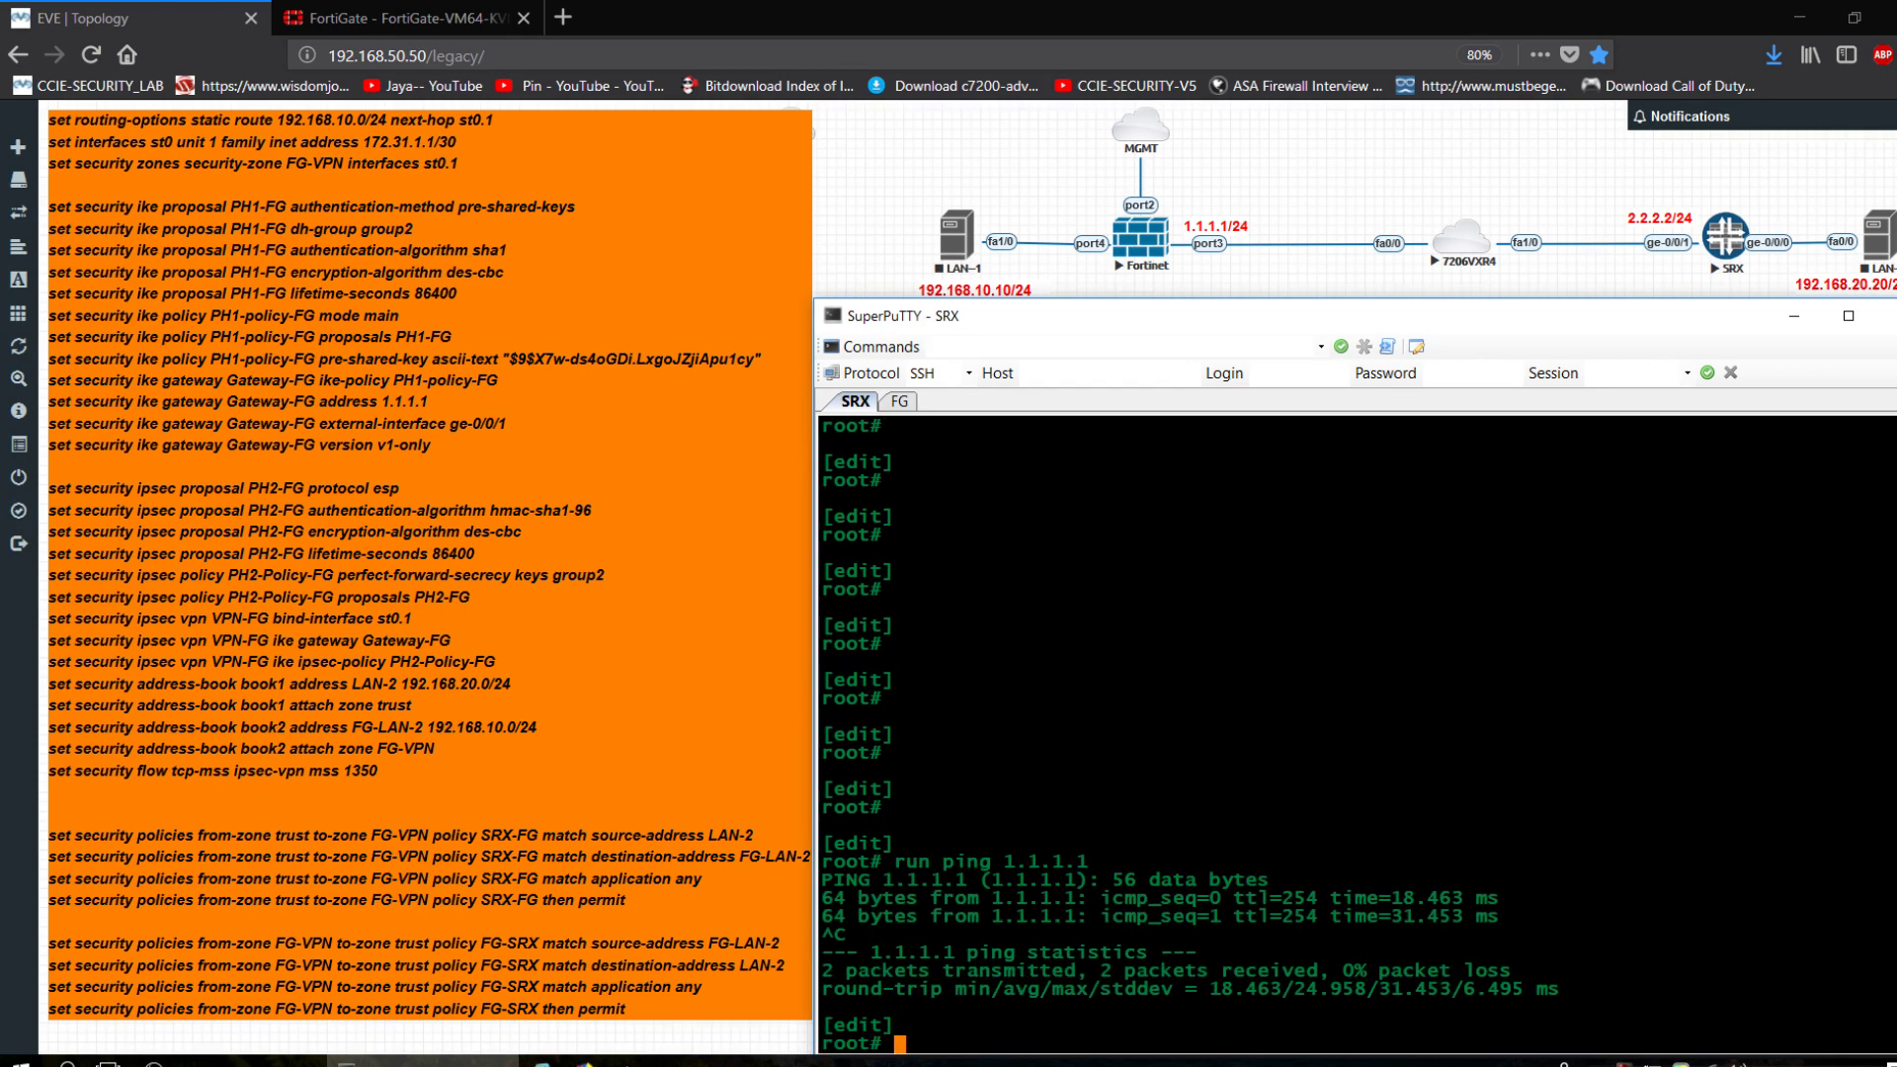
# Log in to the FortiGate as admin and ping 2.2.2.2, stopping after a reply.
pyautogui.click(900, 401)
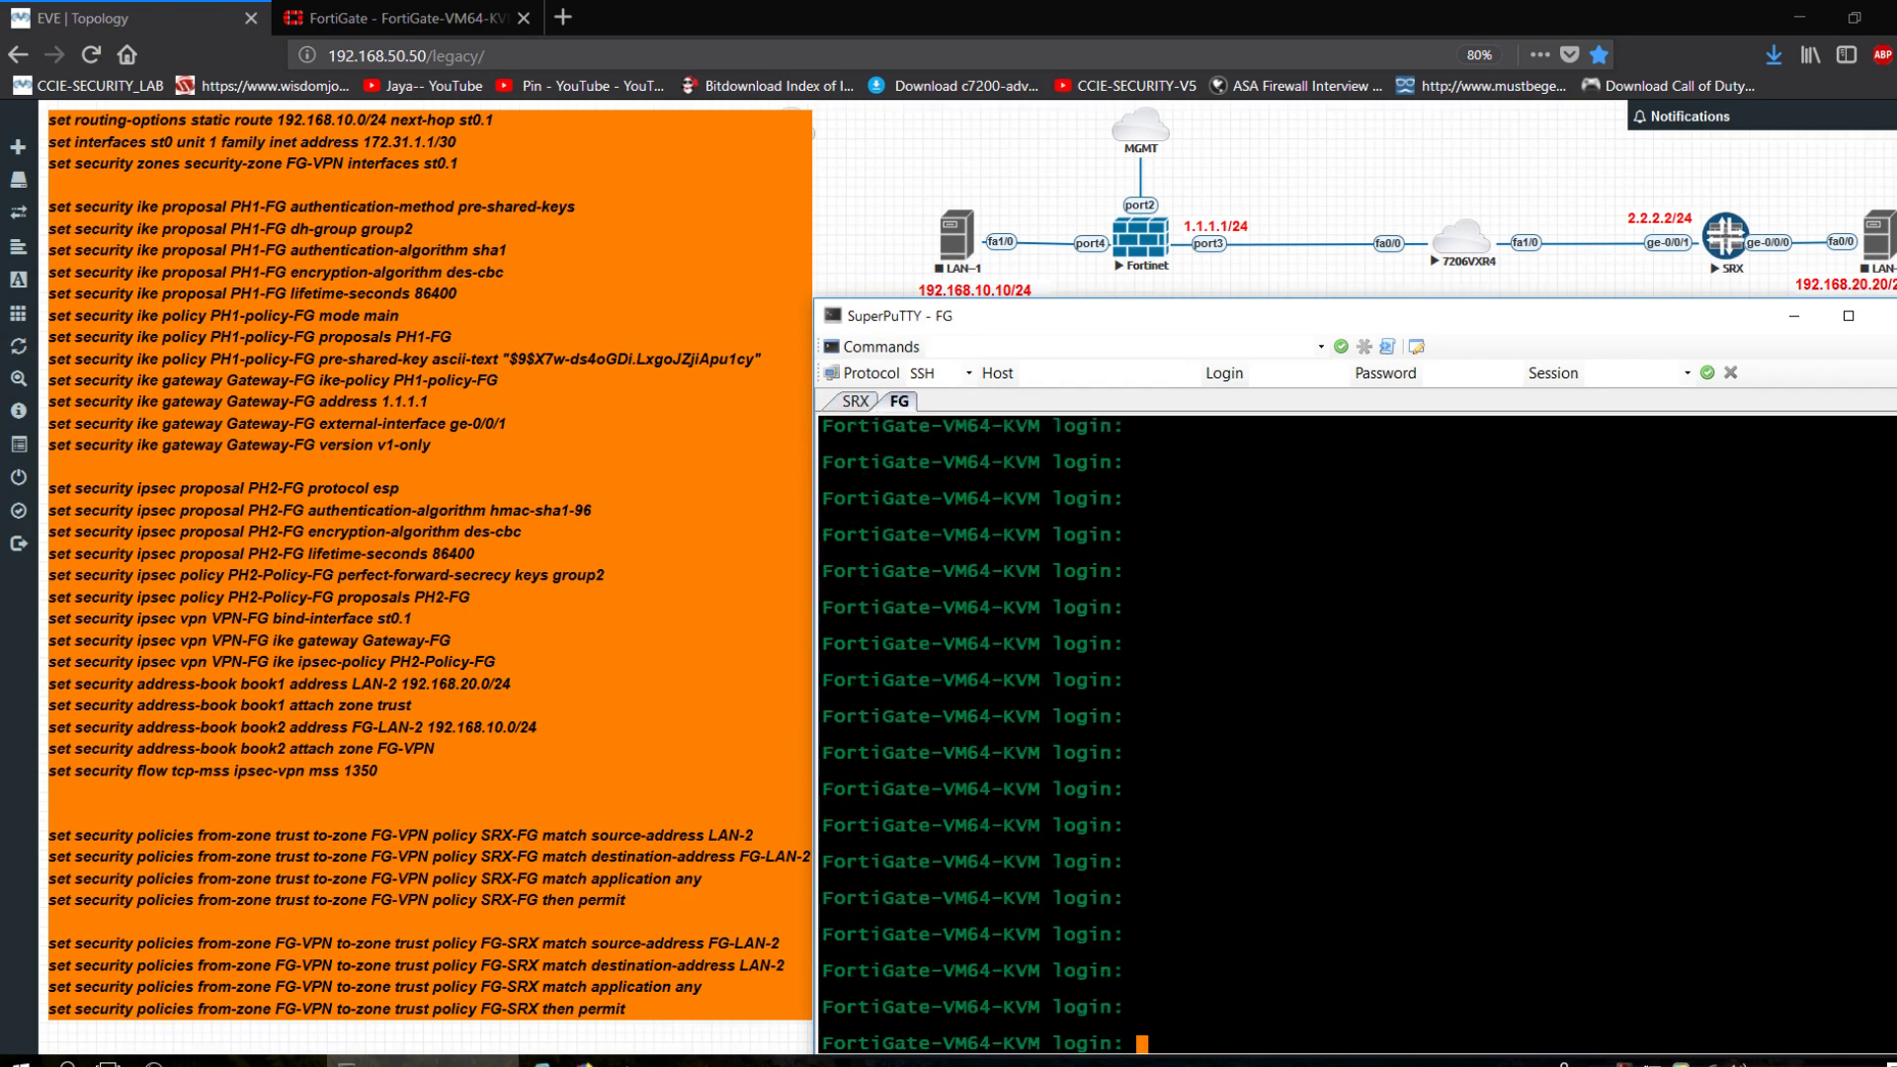
pyautogui.write('admin')
pyautogui.press('Return')
pyautogui.press('Return')
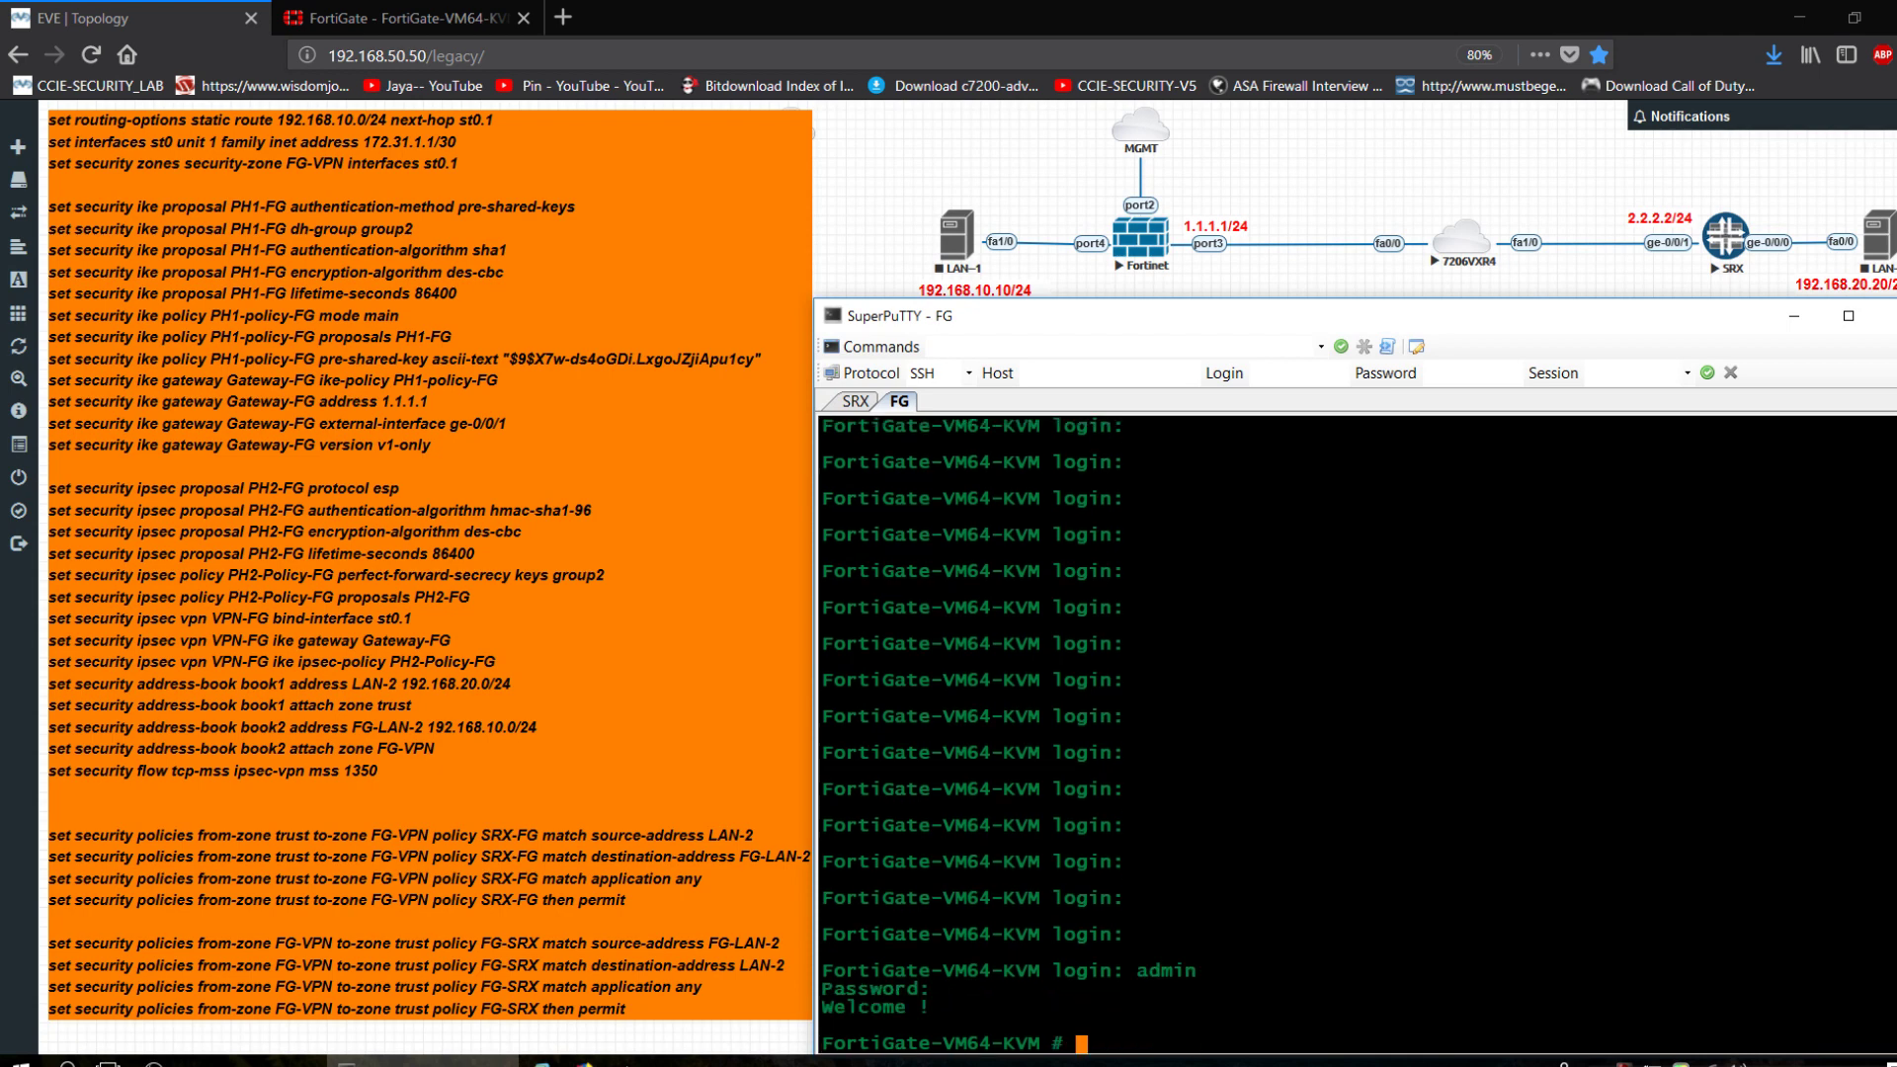
pyautogui.write('execute ping 2.2.2.2')
pyautogui.press('Return')
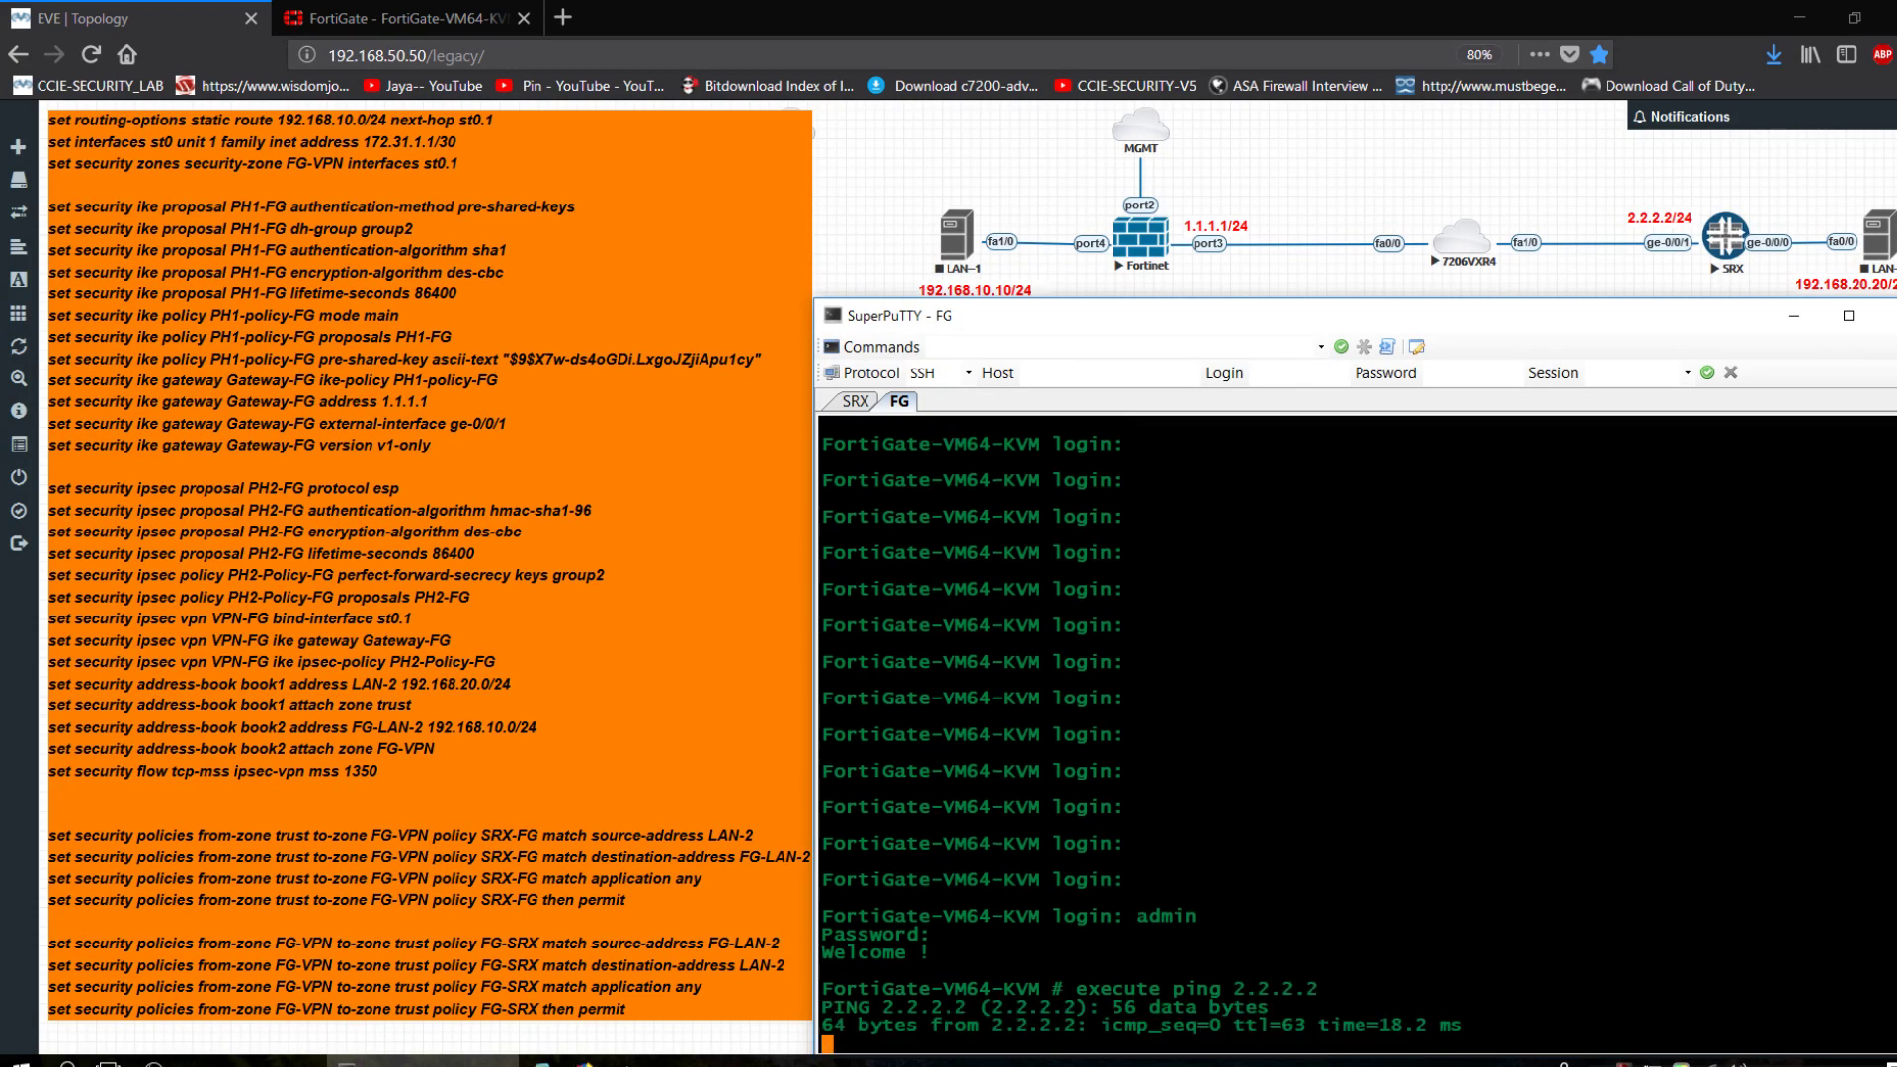
pyautogui.hotkey('ctrl', 'c')
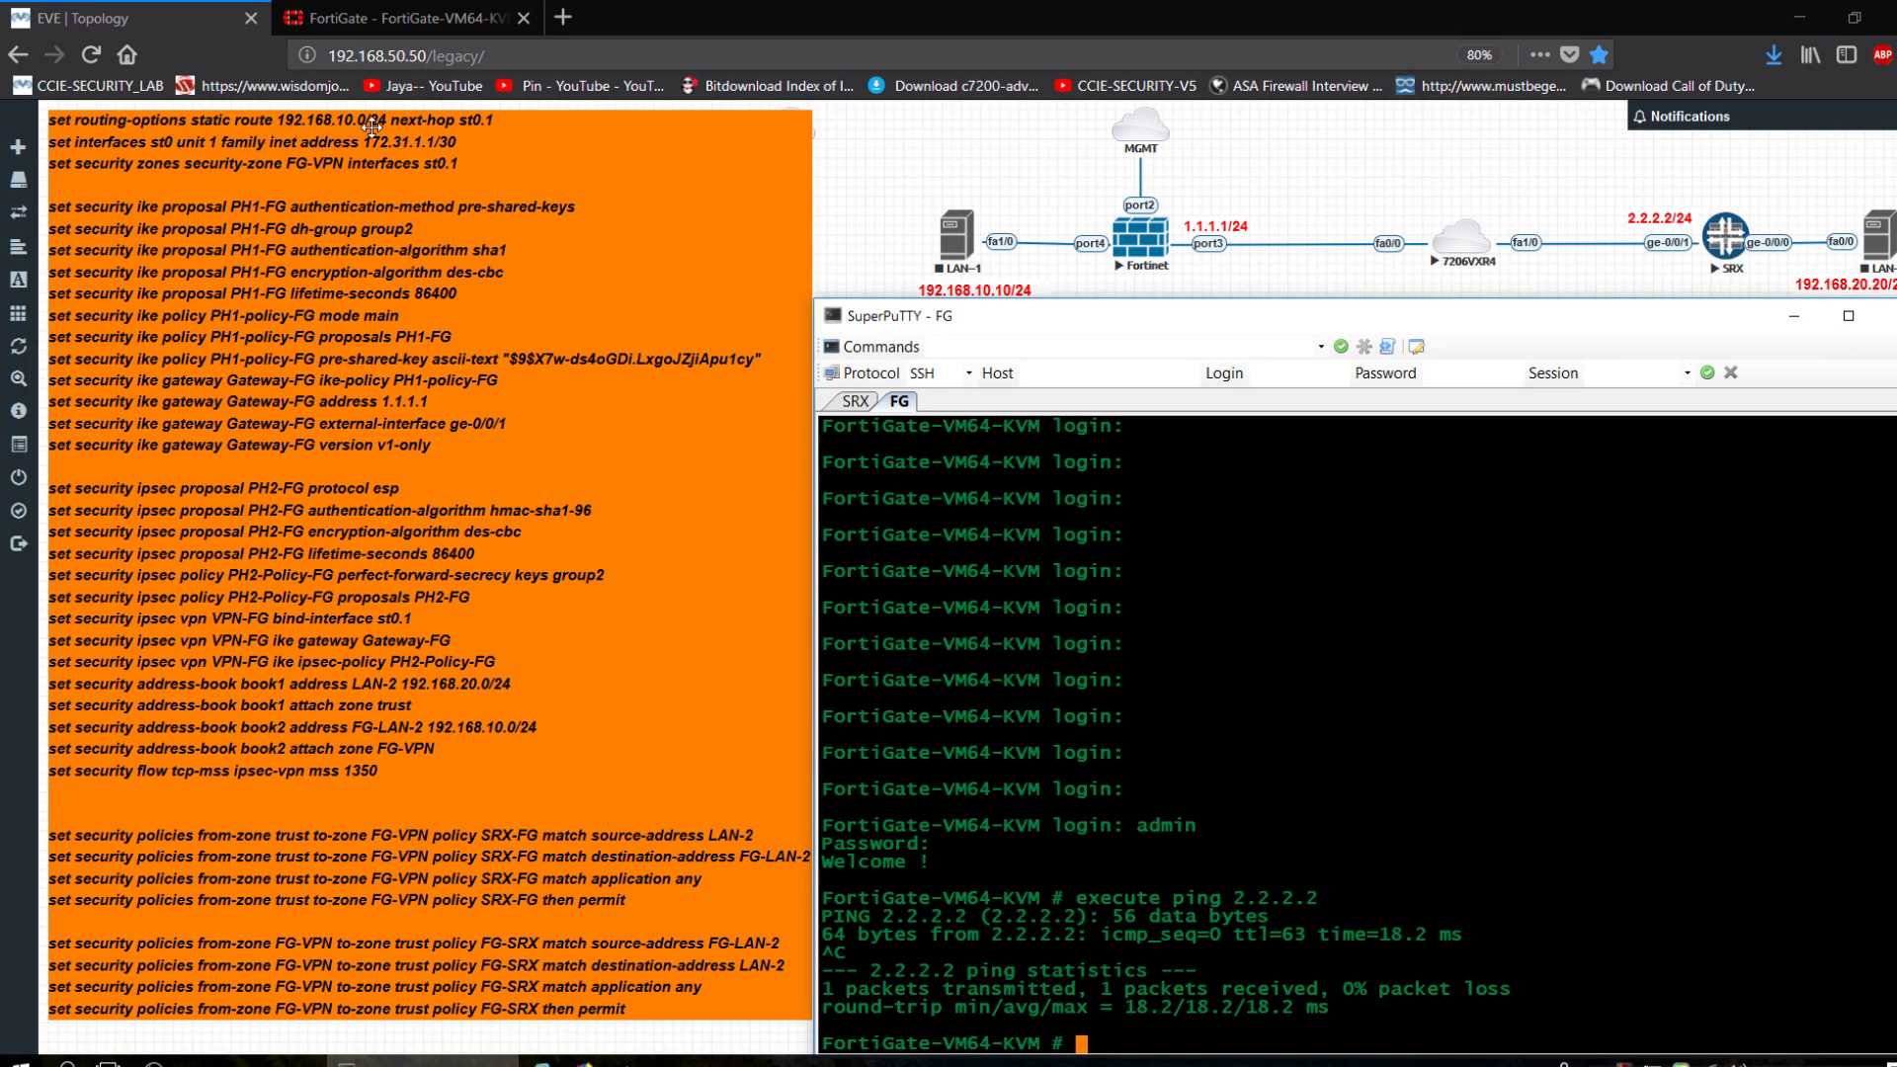
# Glance at the FortiGate web page, then return to the SuperPuTTY sessions.
pyautogui.click(392, 26)
pyautogui.click(118, 18)
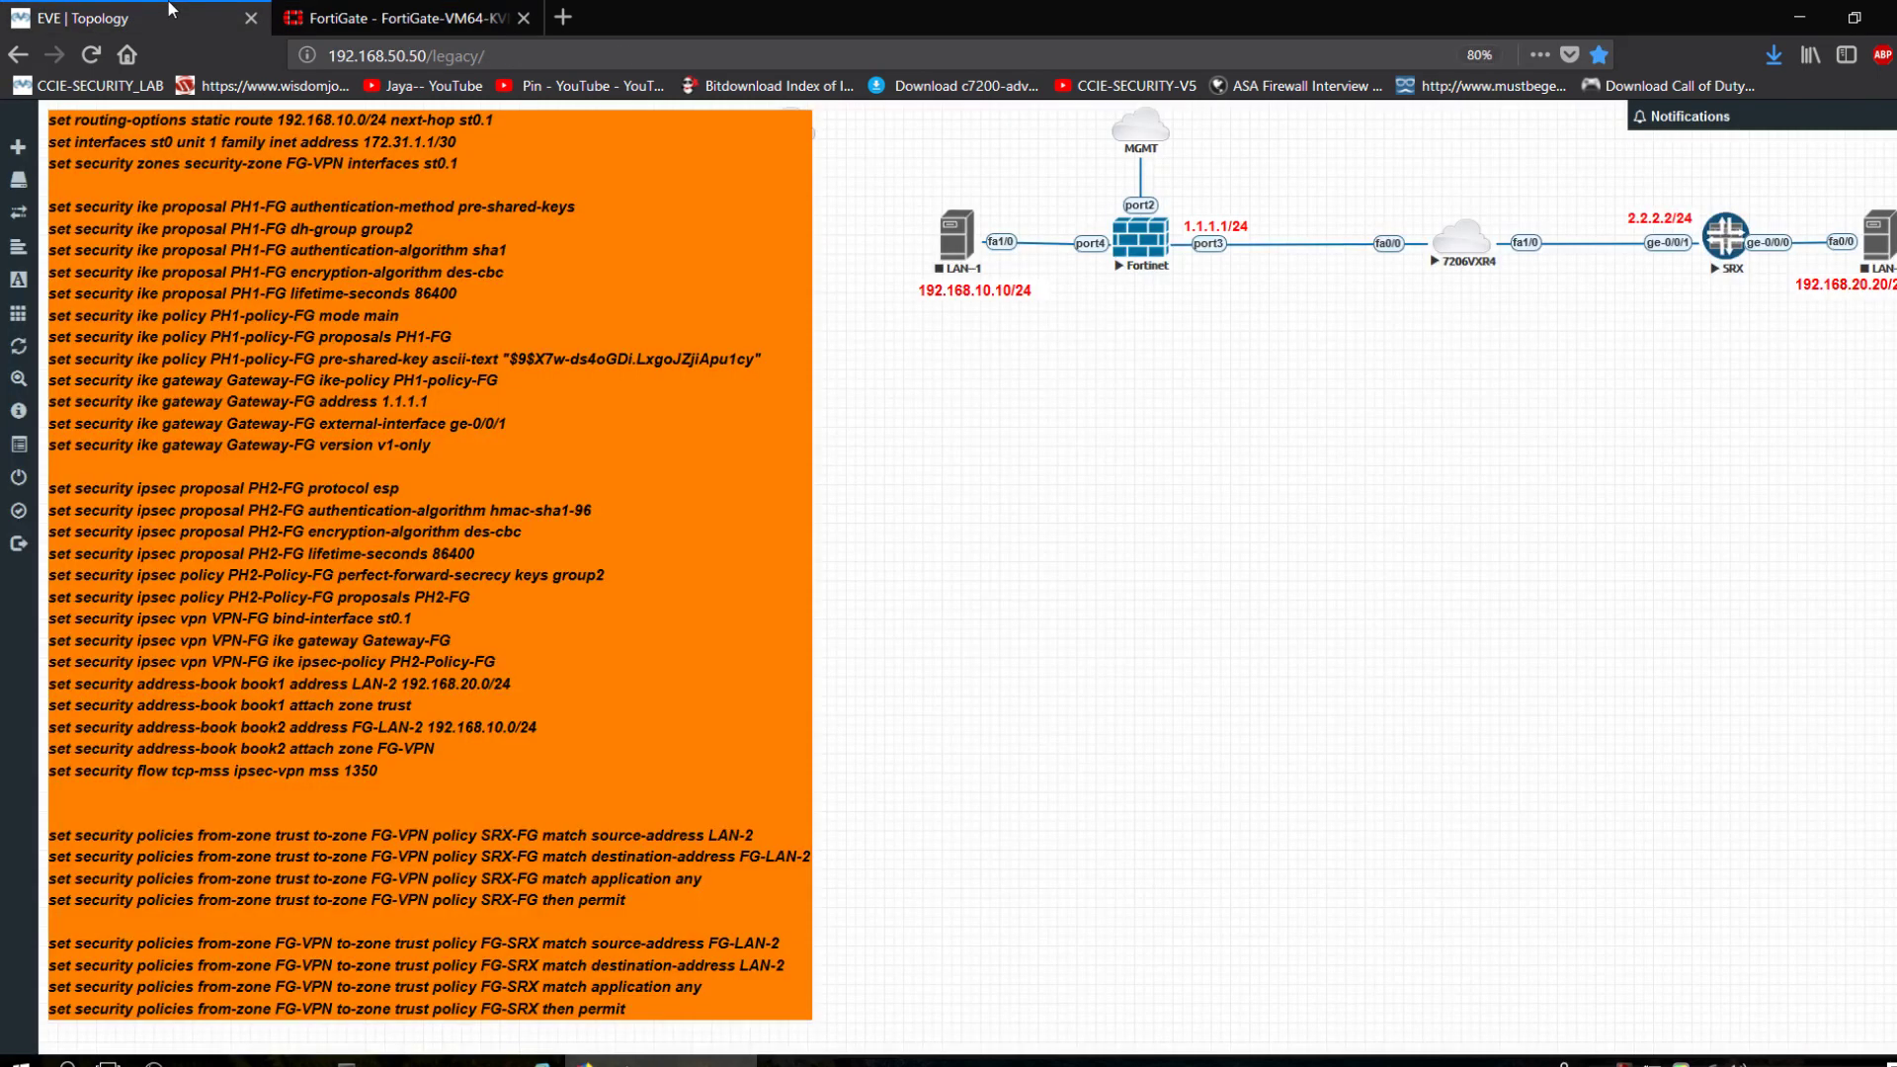
pyautogui.click(410, 1057)
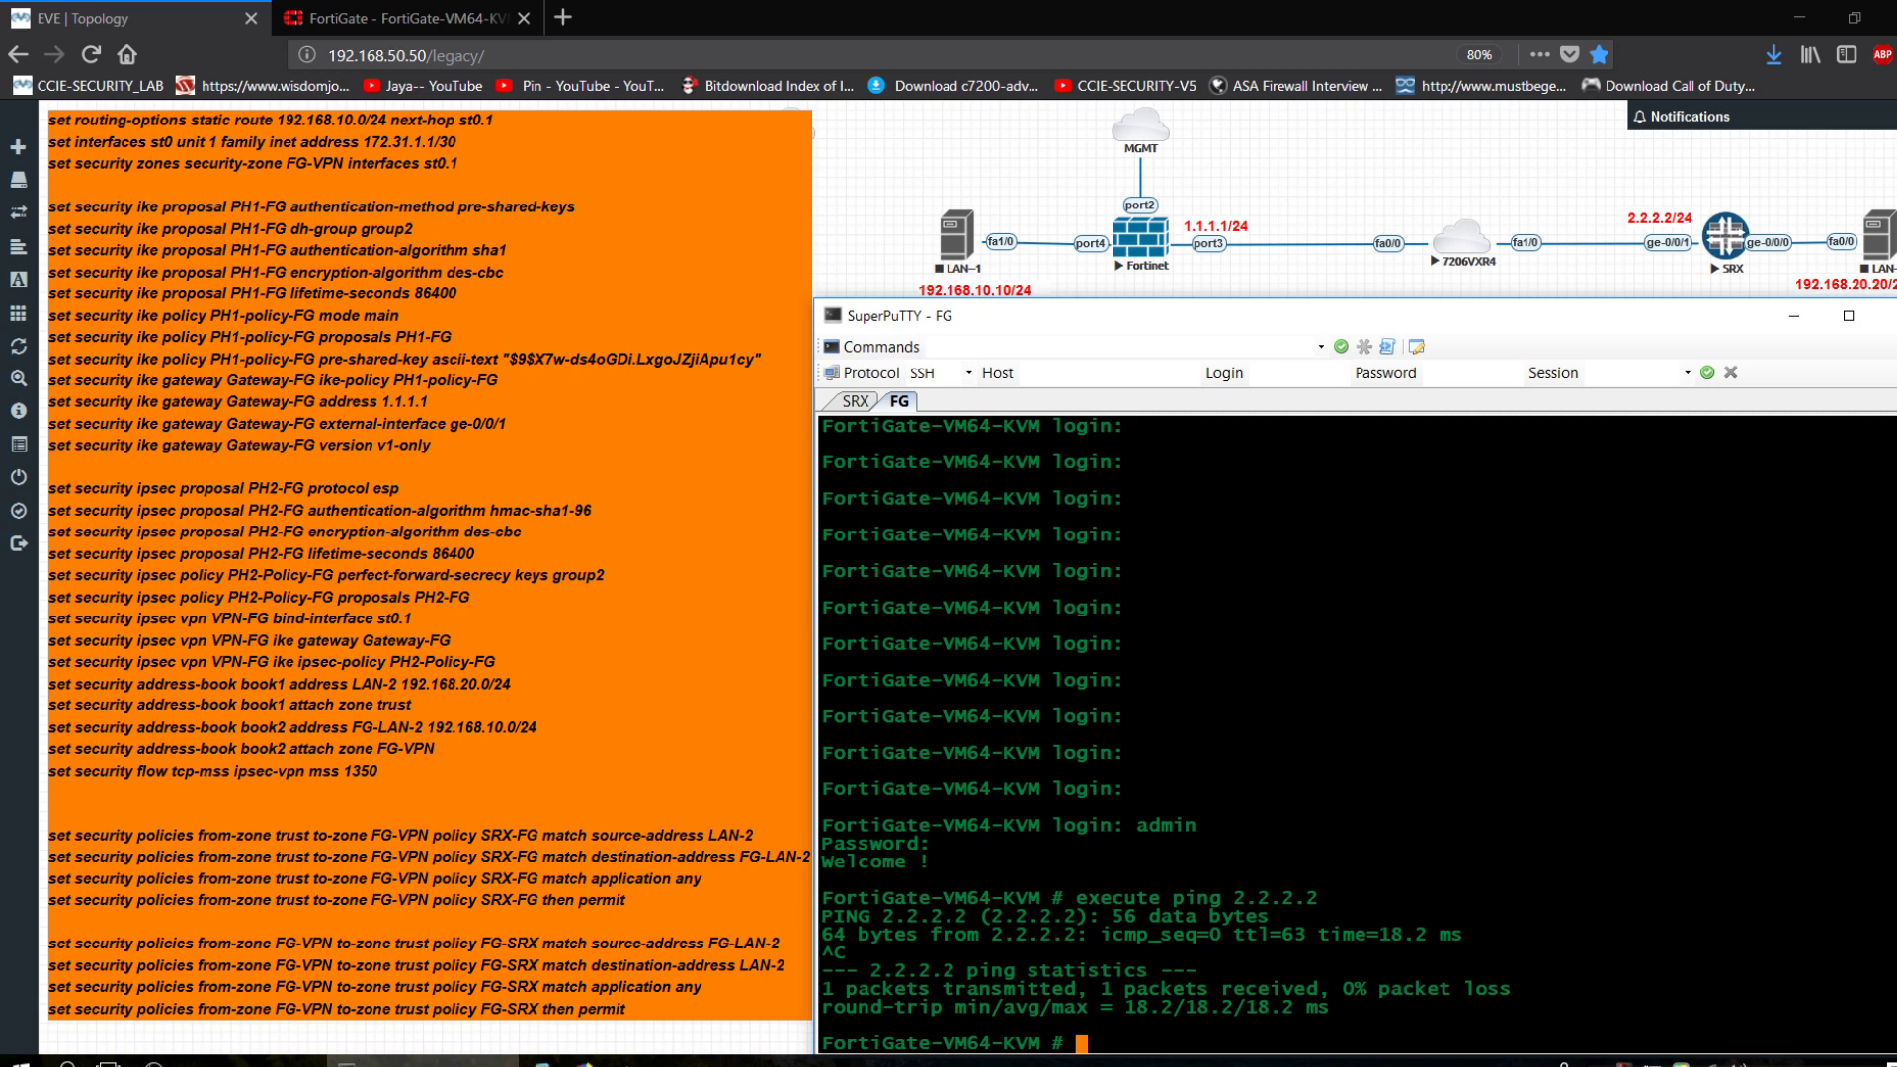
# On the SRX, assign tunnel interface st0 unit 1 the address 172.31.1.1.
pyautogui.click(858, 402)
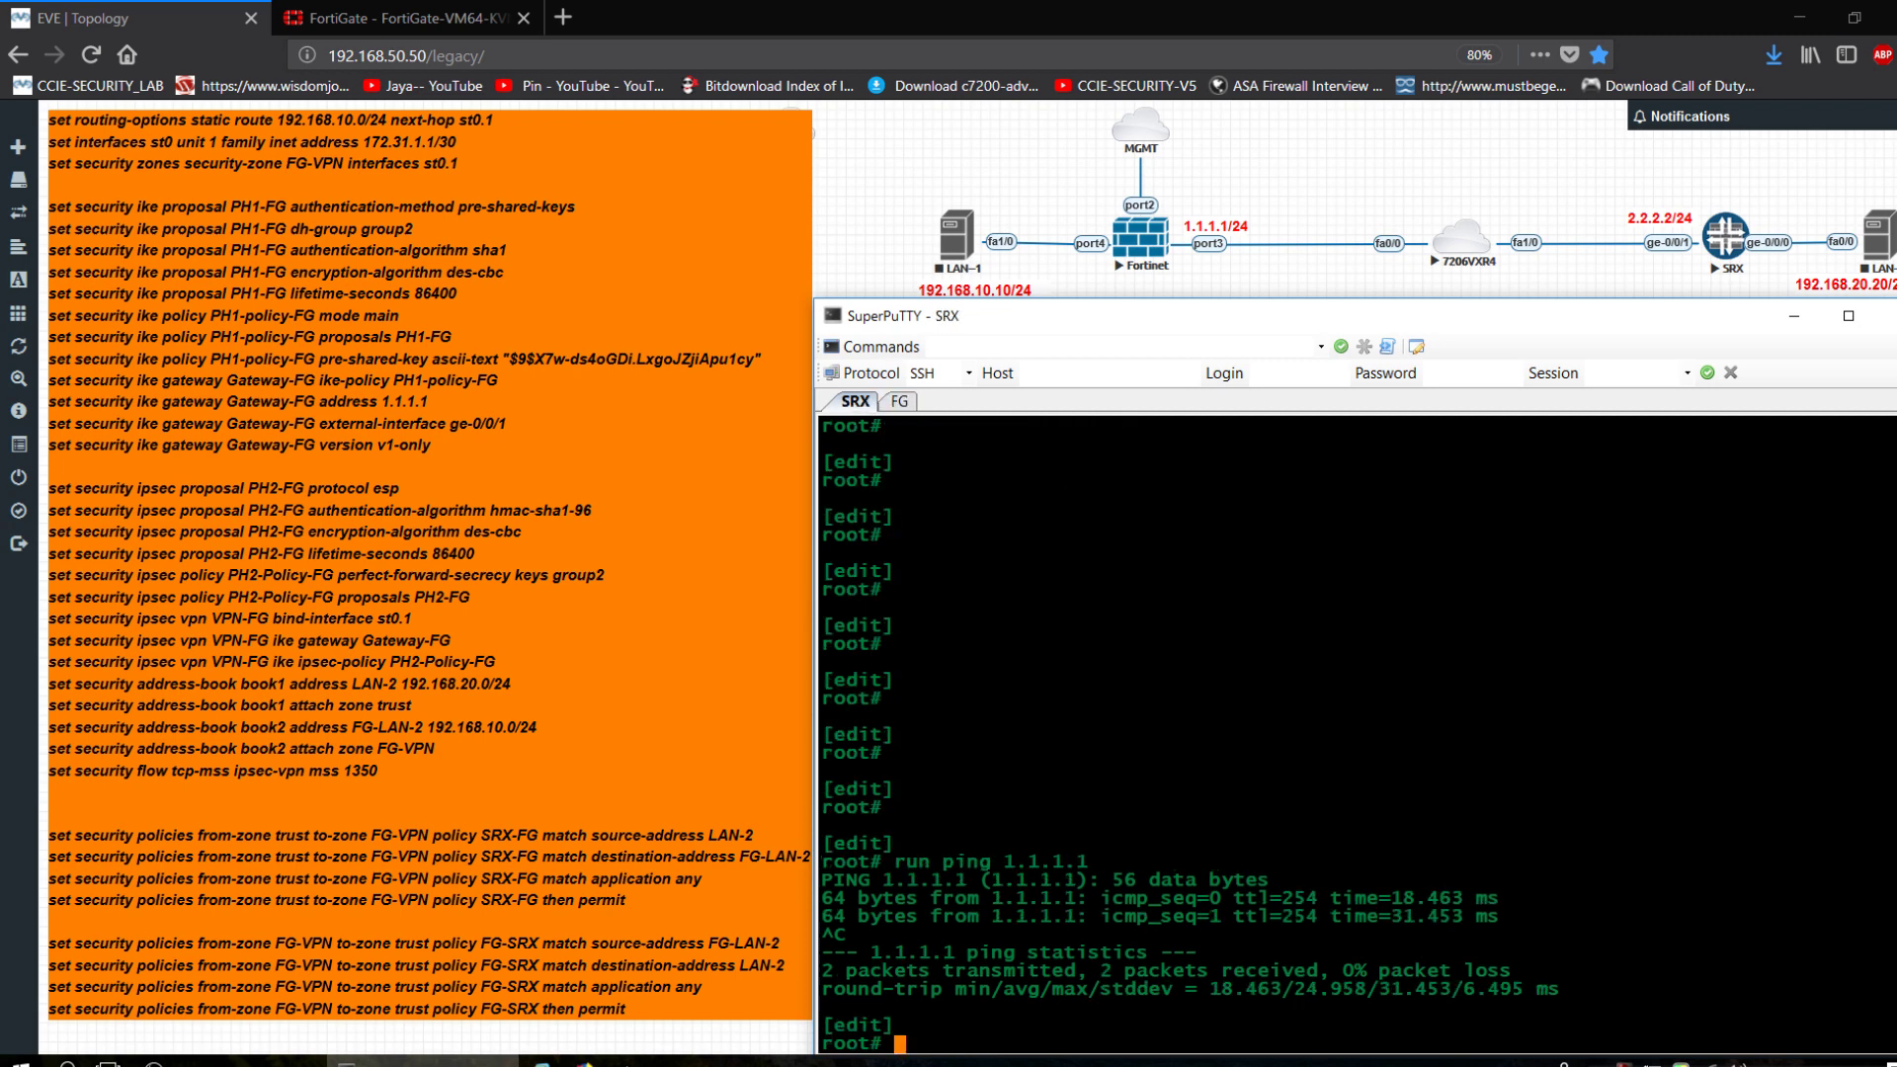
pyautogui.press('Return')
pyautogui.press('Return')
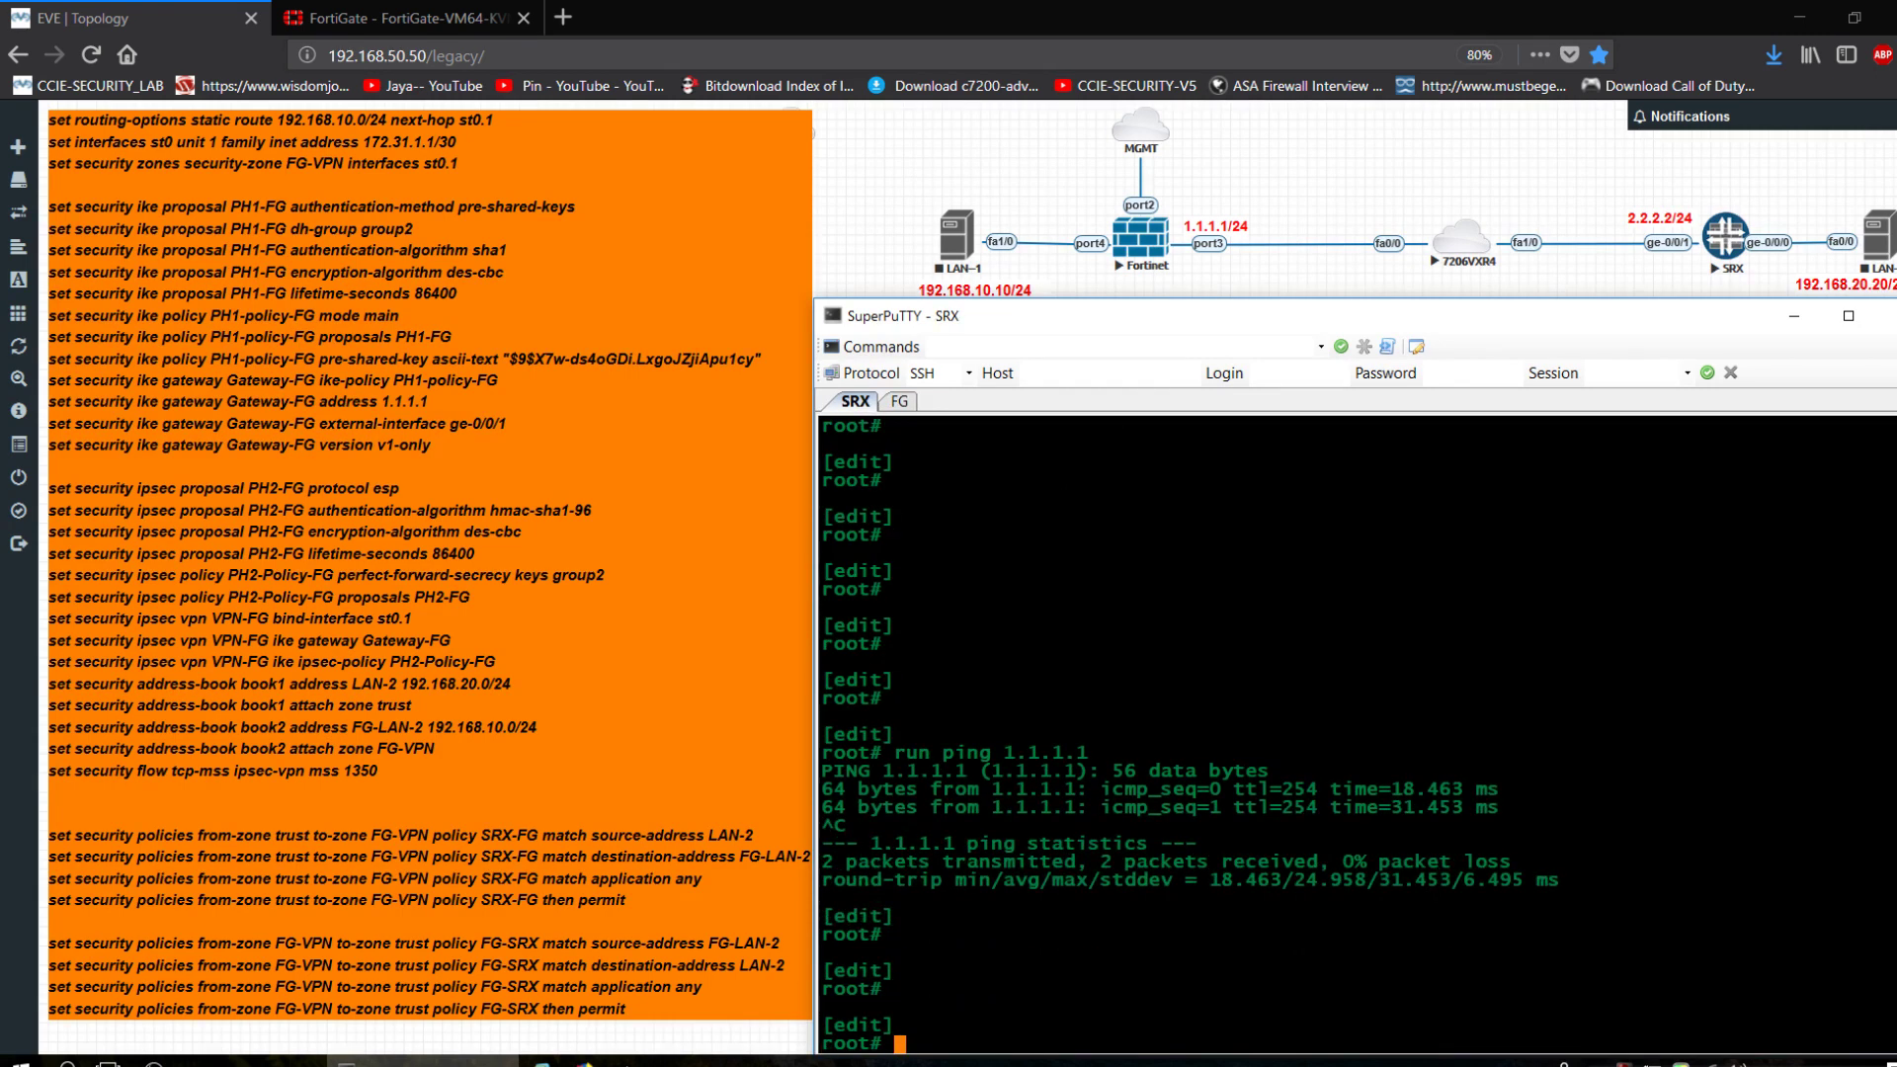
pyautogui.write('set interfaces st')
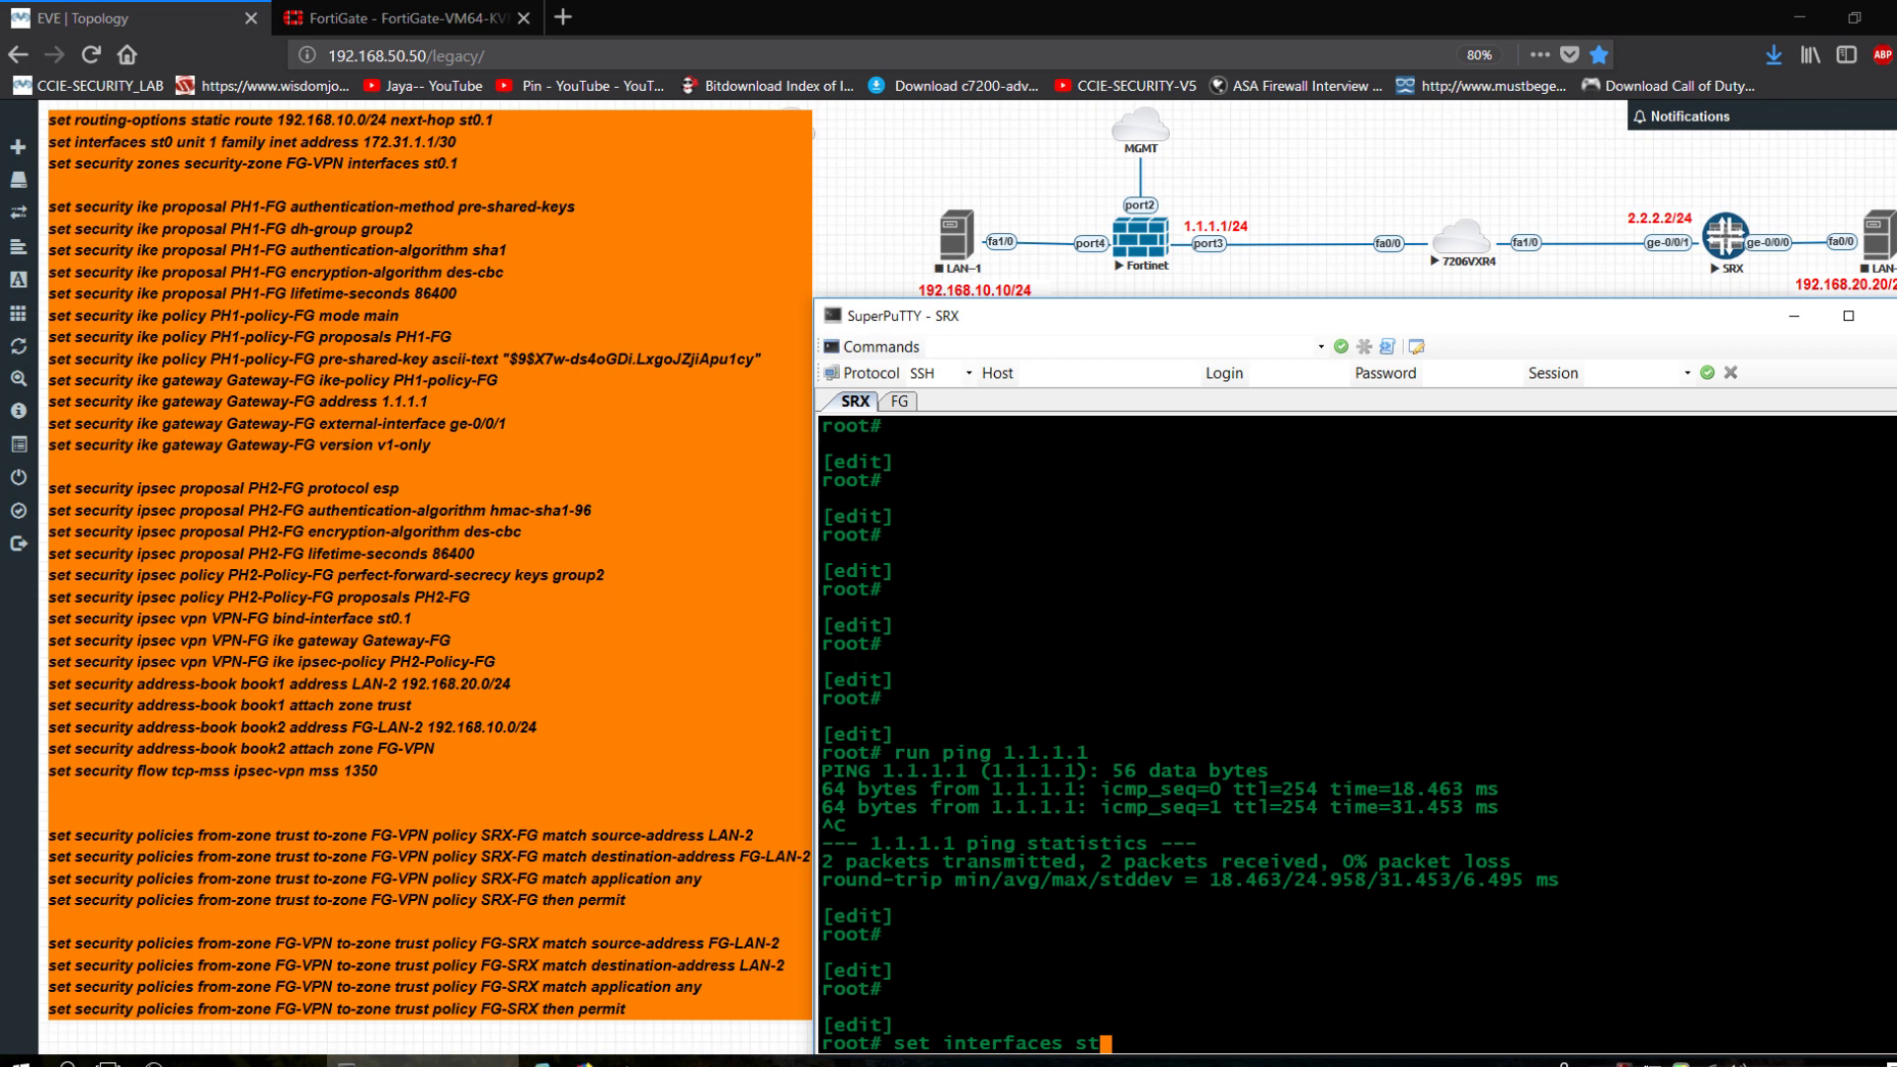
pyautogui.write('0 unit 1 family in')
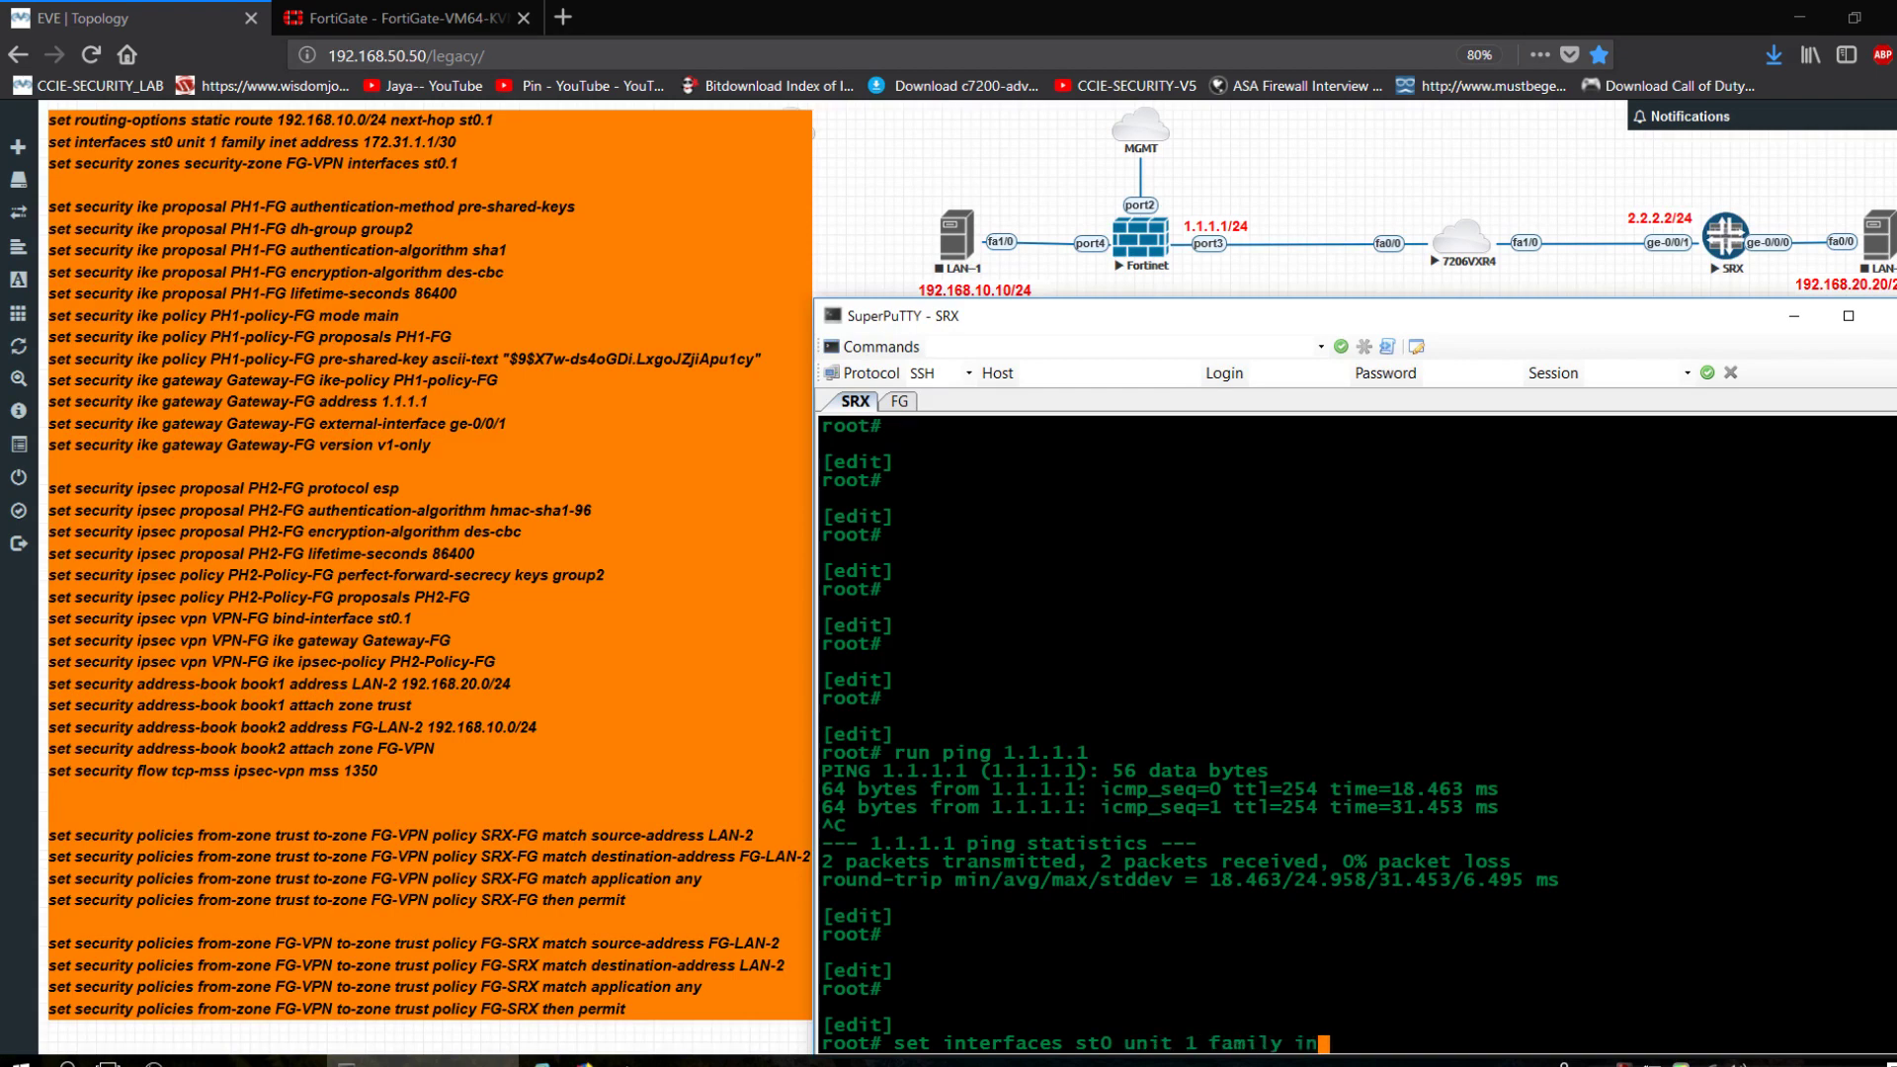
pyautogui.write('et address 172.31.1.1/2')
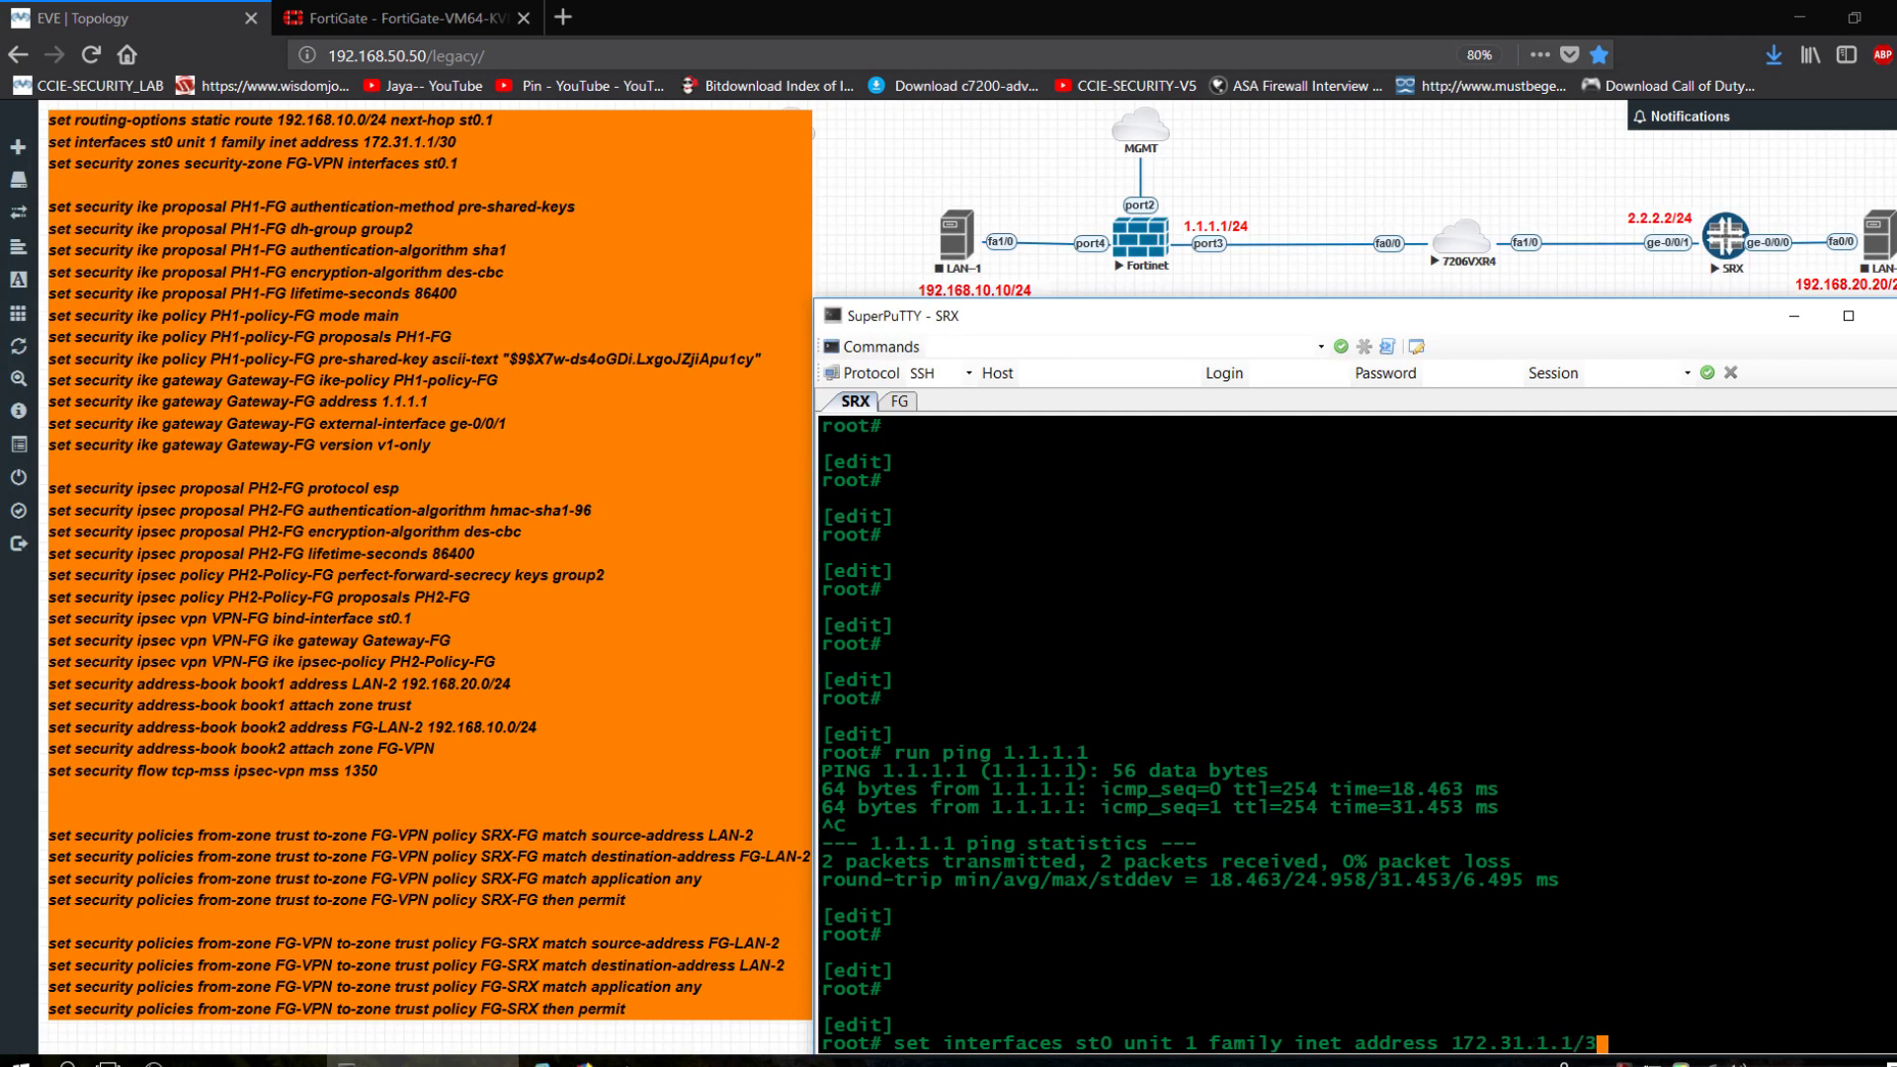
pyautogui.write('0')
pyautogui.press('Return')
# Add interface st0.1 to security zone FG-VPN.
pyautogui.write('set')
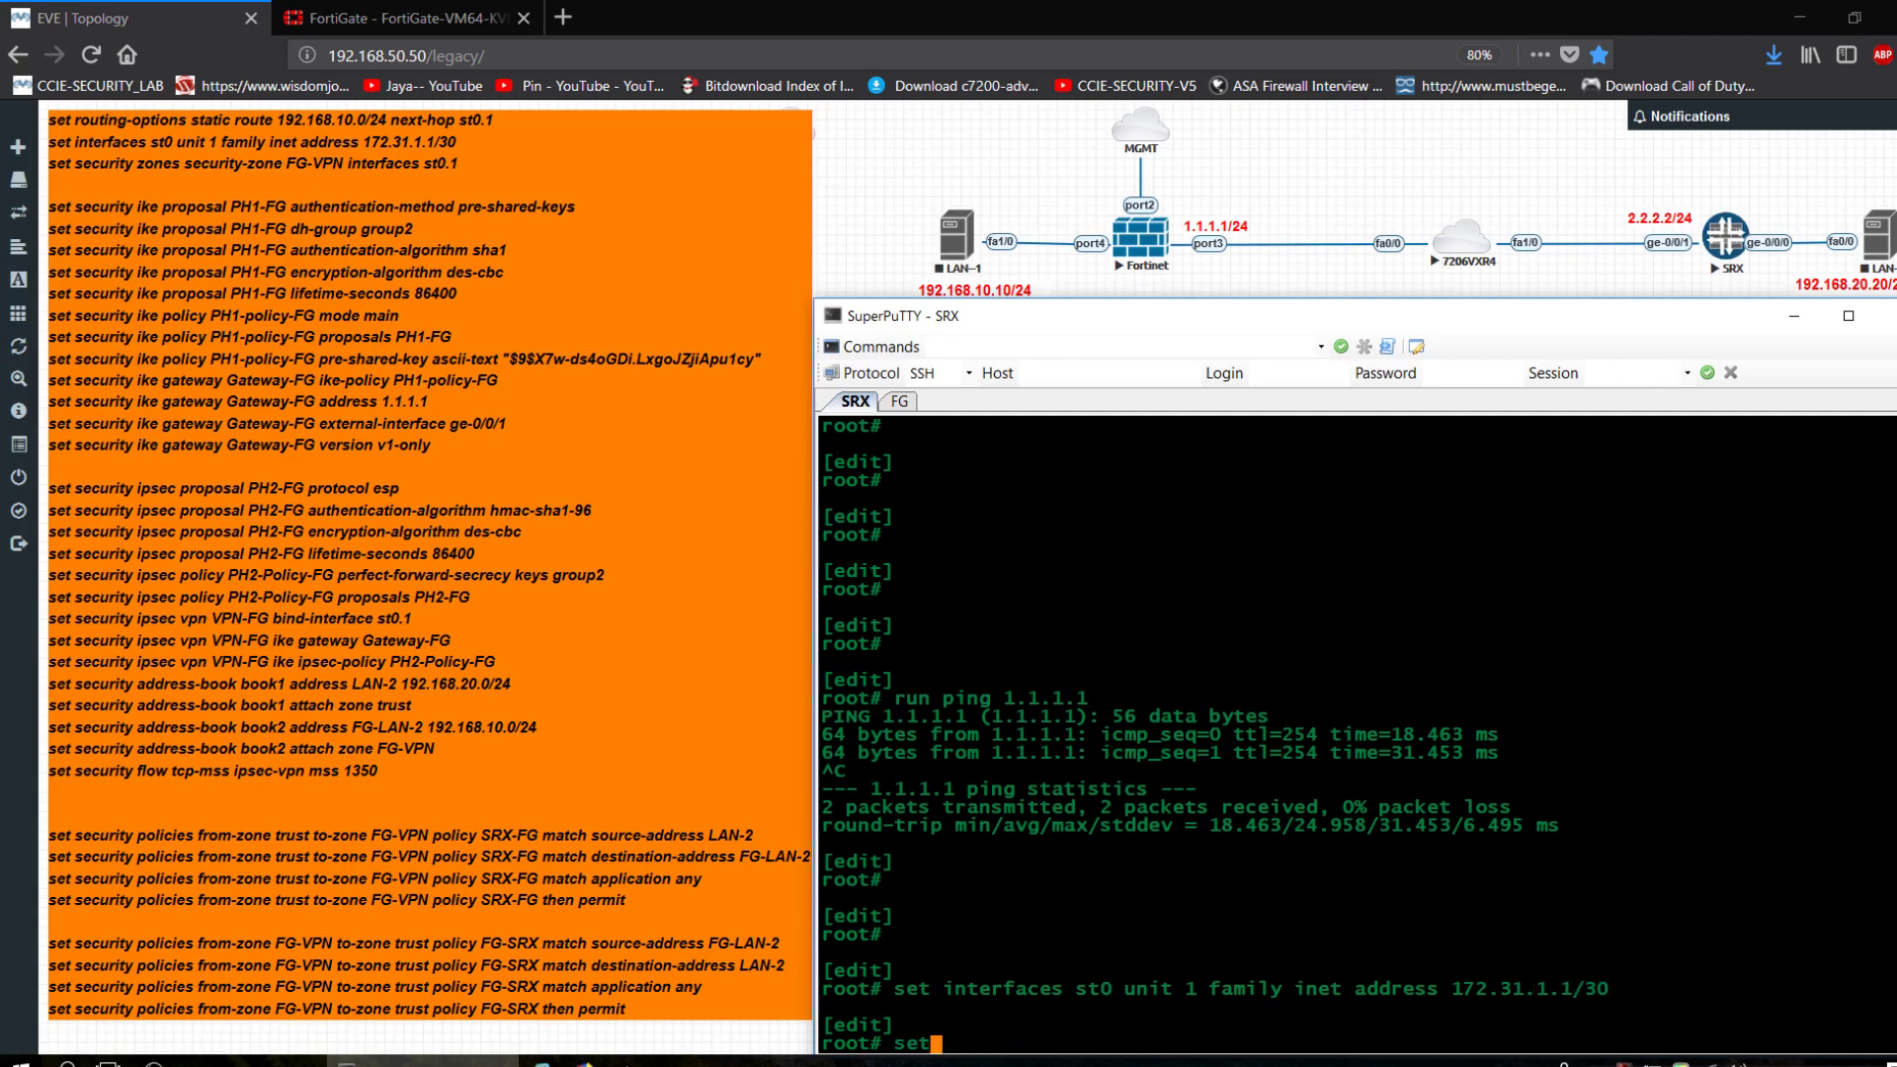
pyautogui.write(' security sec')
pyautogui.press('Return')
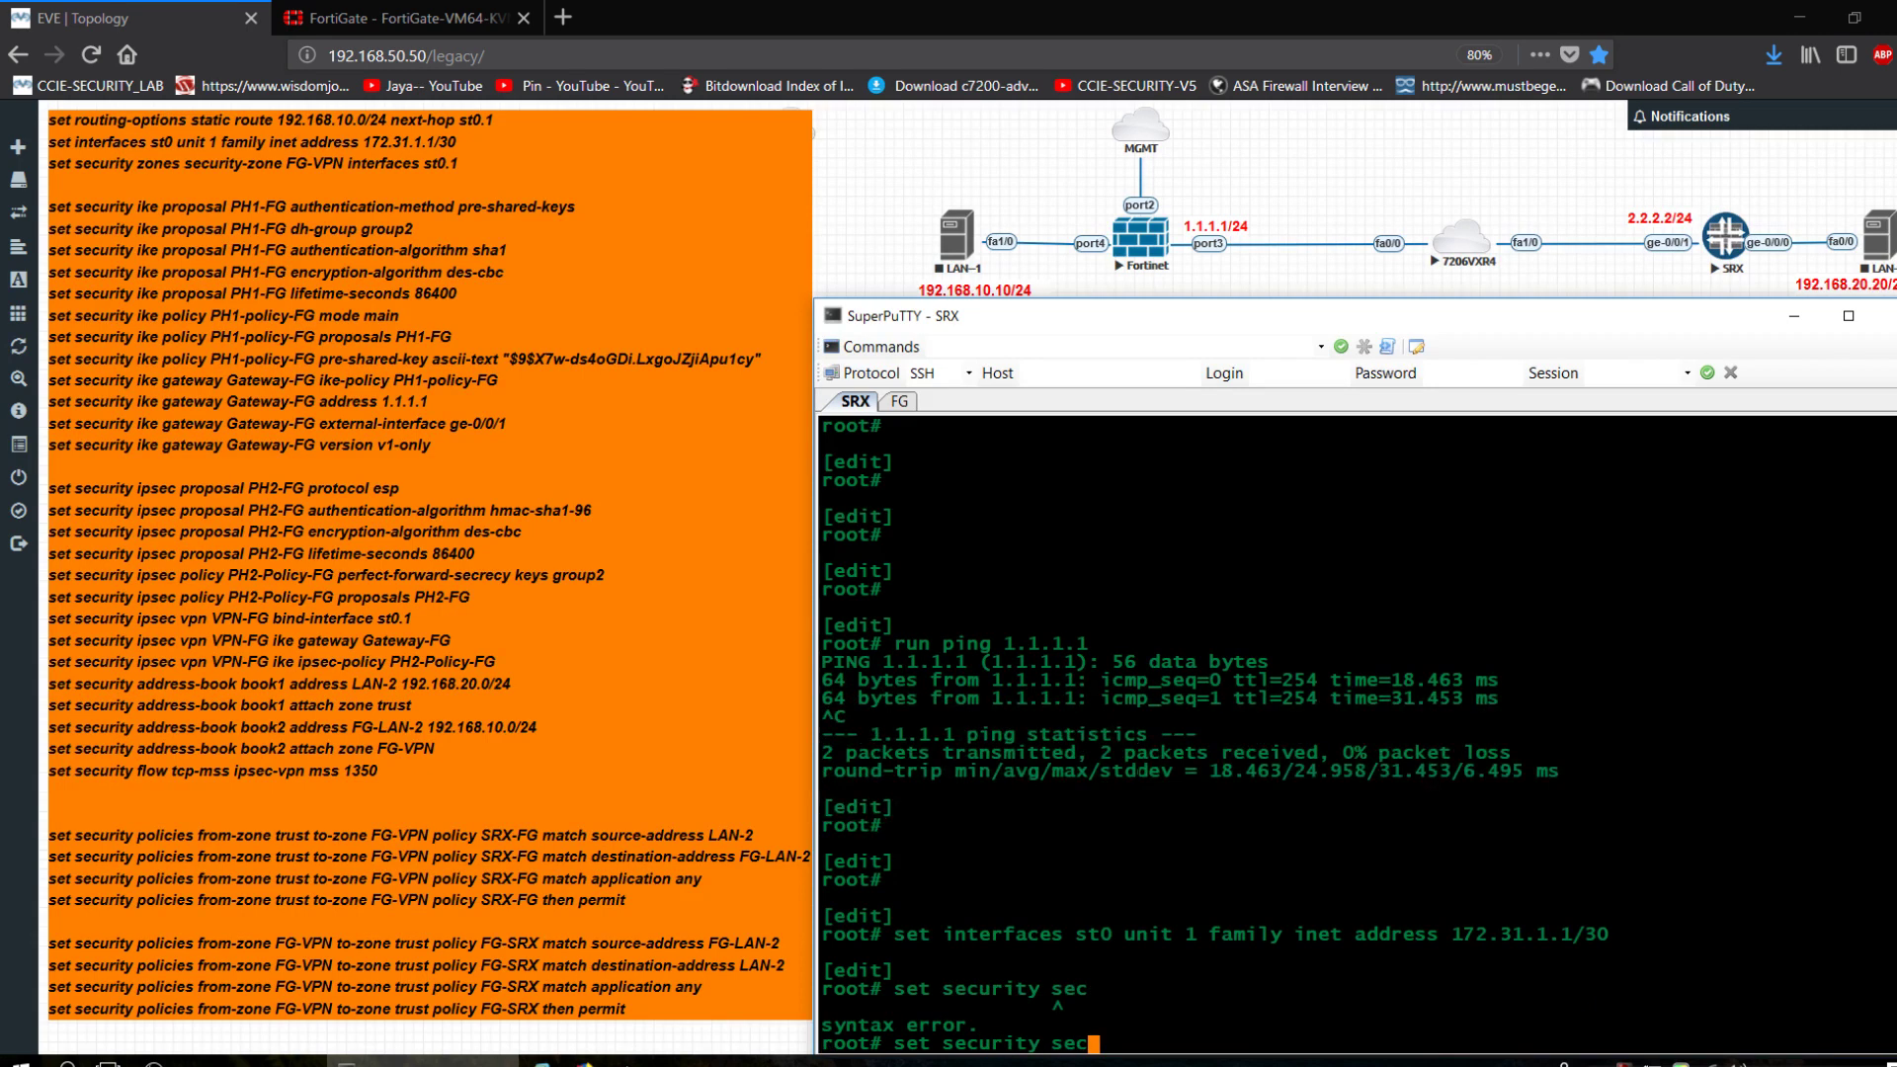
pyautogui.press('BackSpace')
pyautogui.press('BackSpace')
pyautogui.press('BackSpace')
pyautogui.write('zones security-zone')
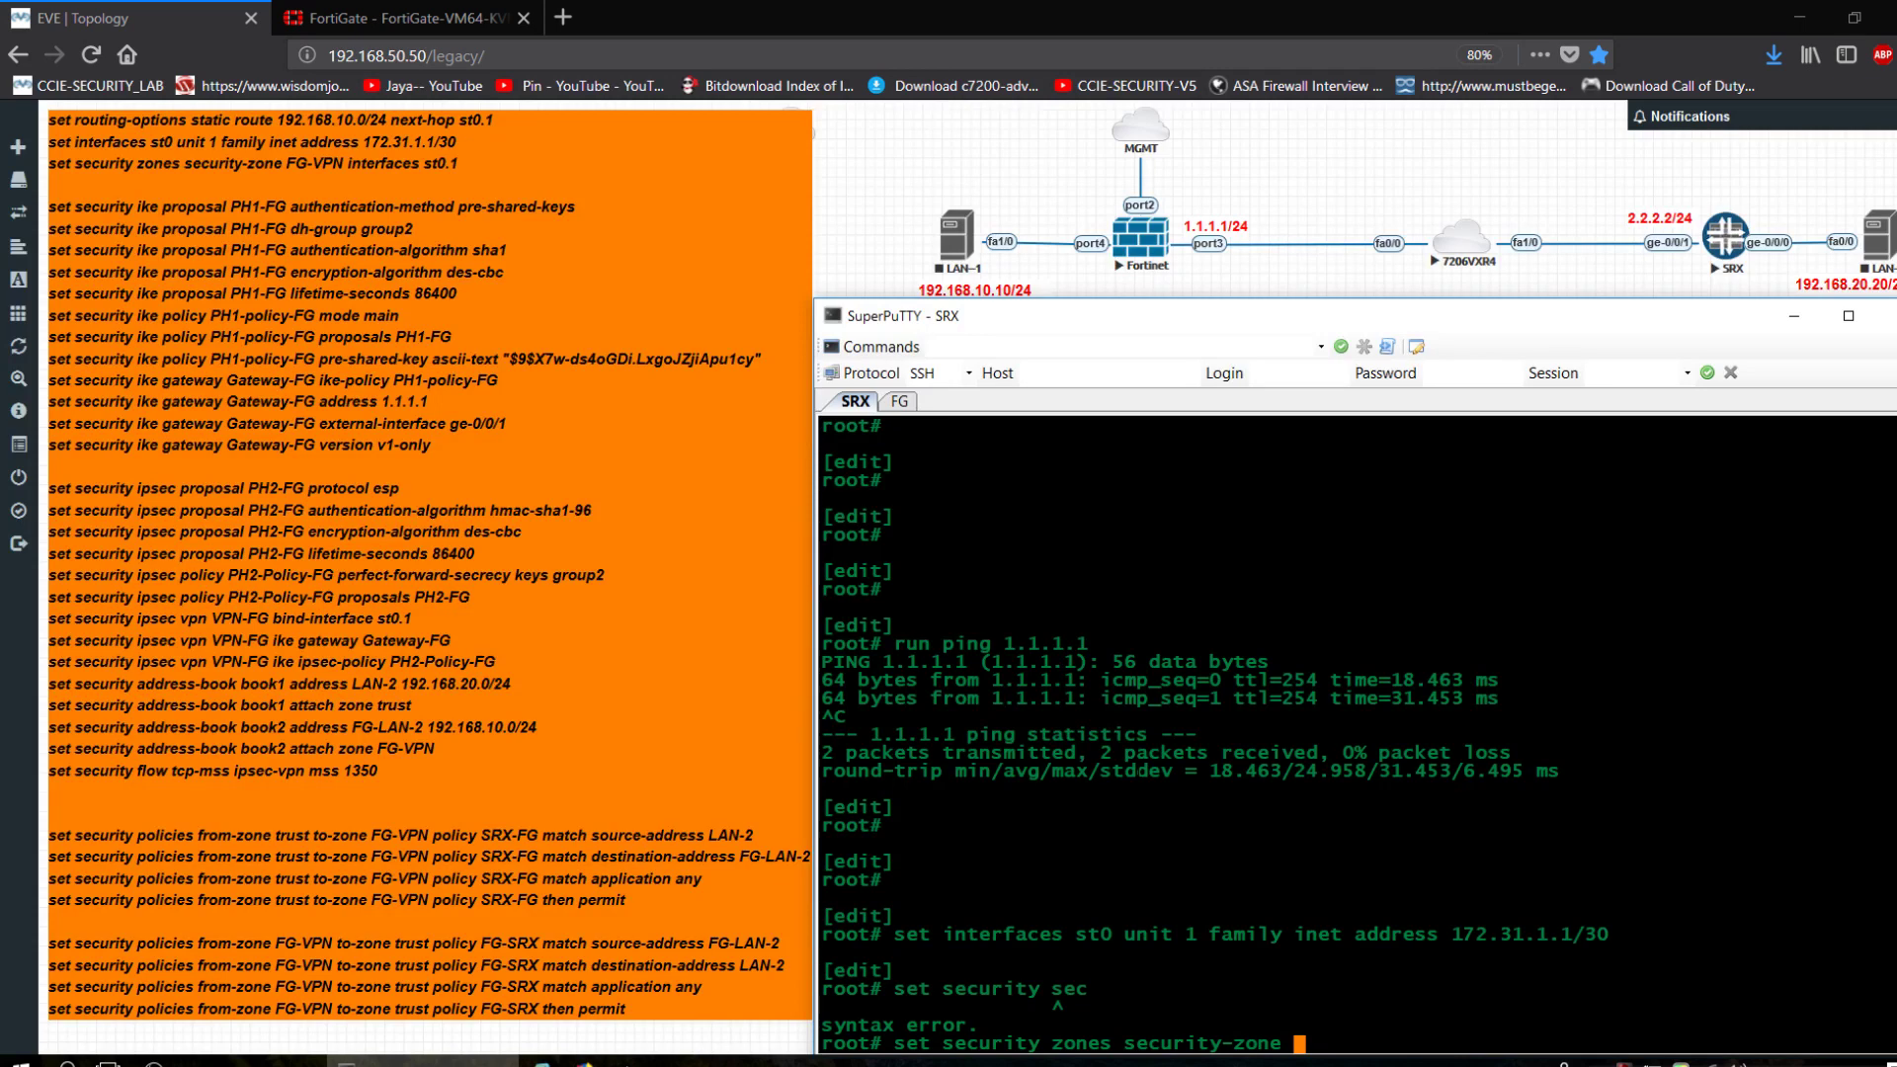
pyautogui.write('FG-VPN interfaces ')
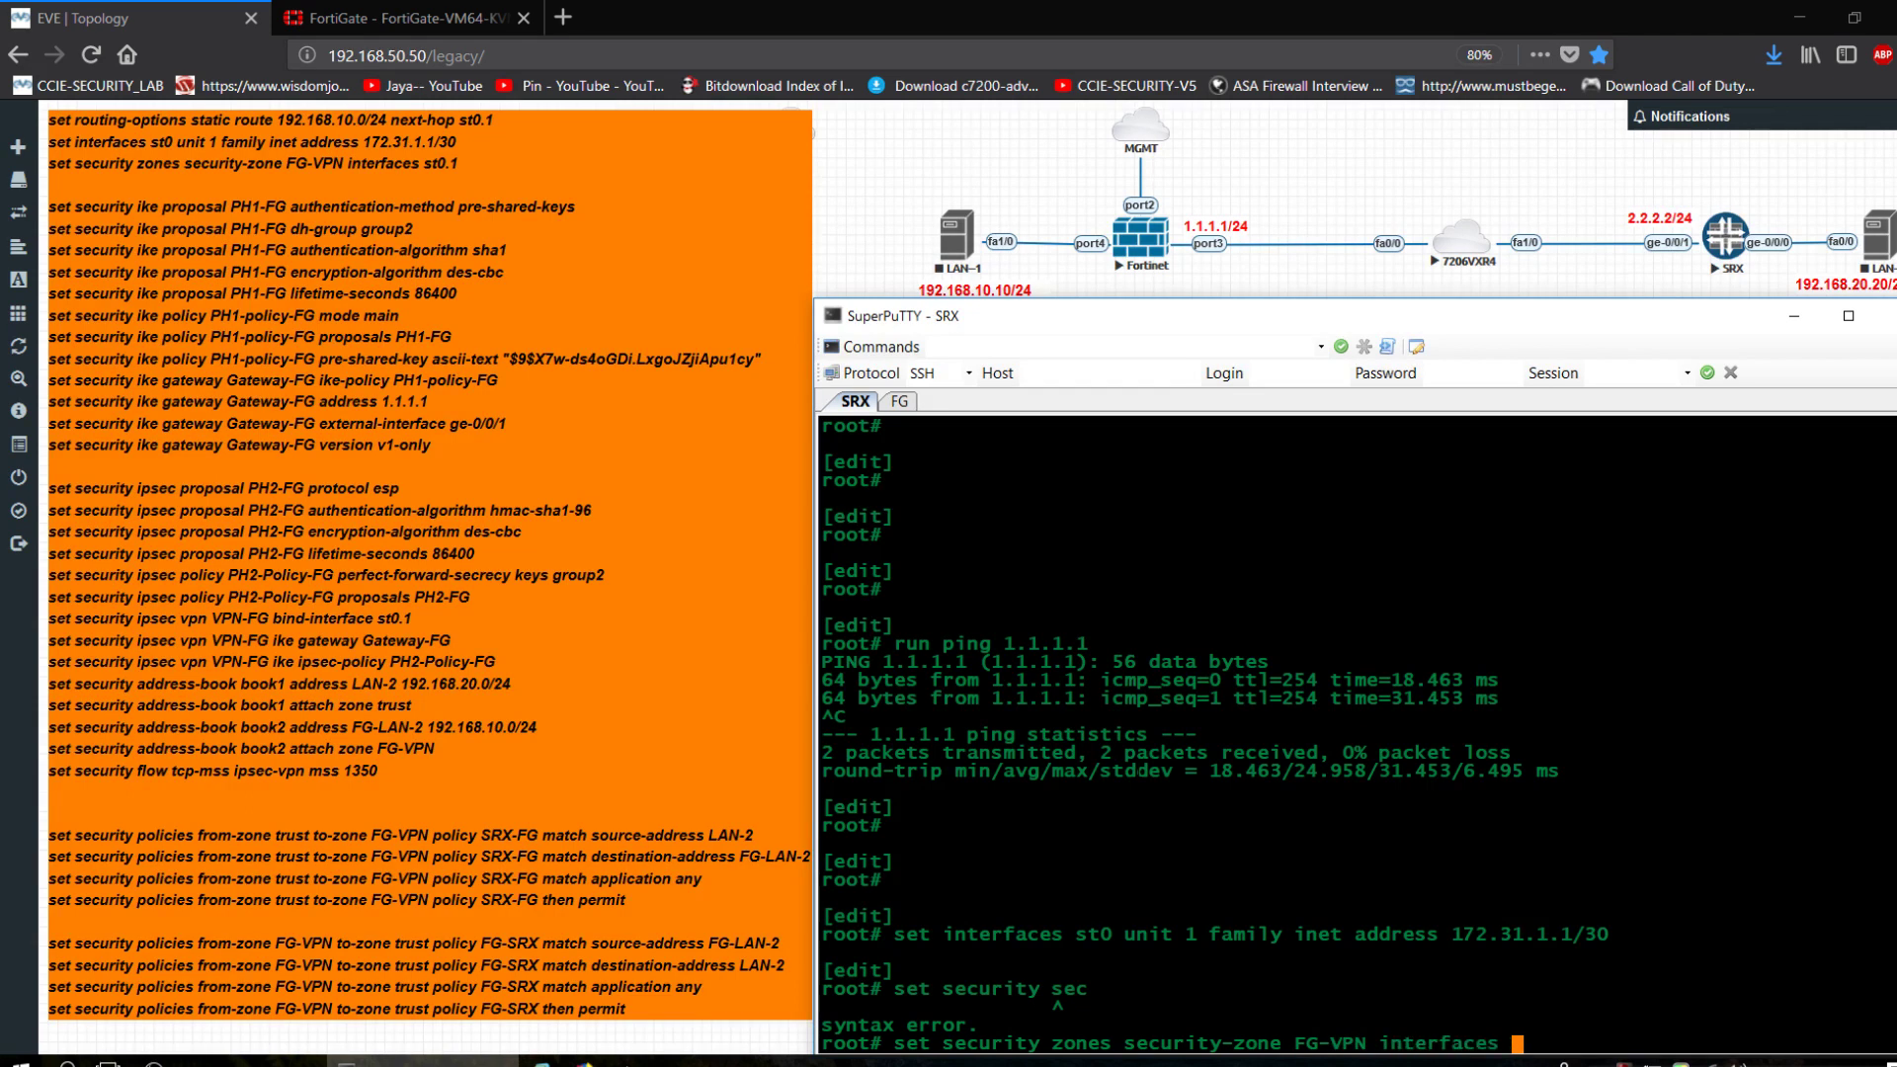
pyautogui.write('st0')
pyautogui.press('BackSpace')
pyautogui.write('.1')
pyautogui.press('Return')
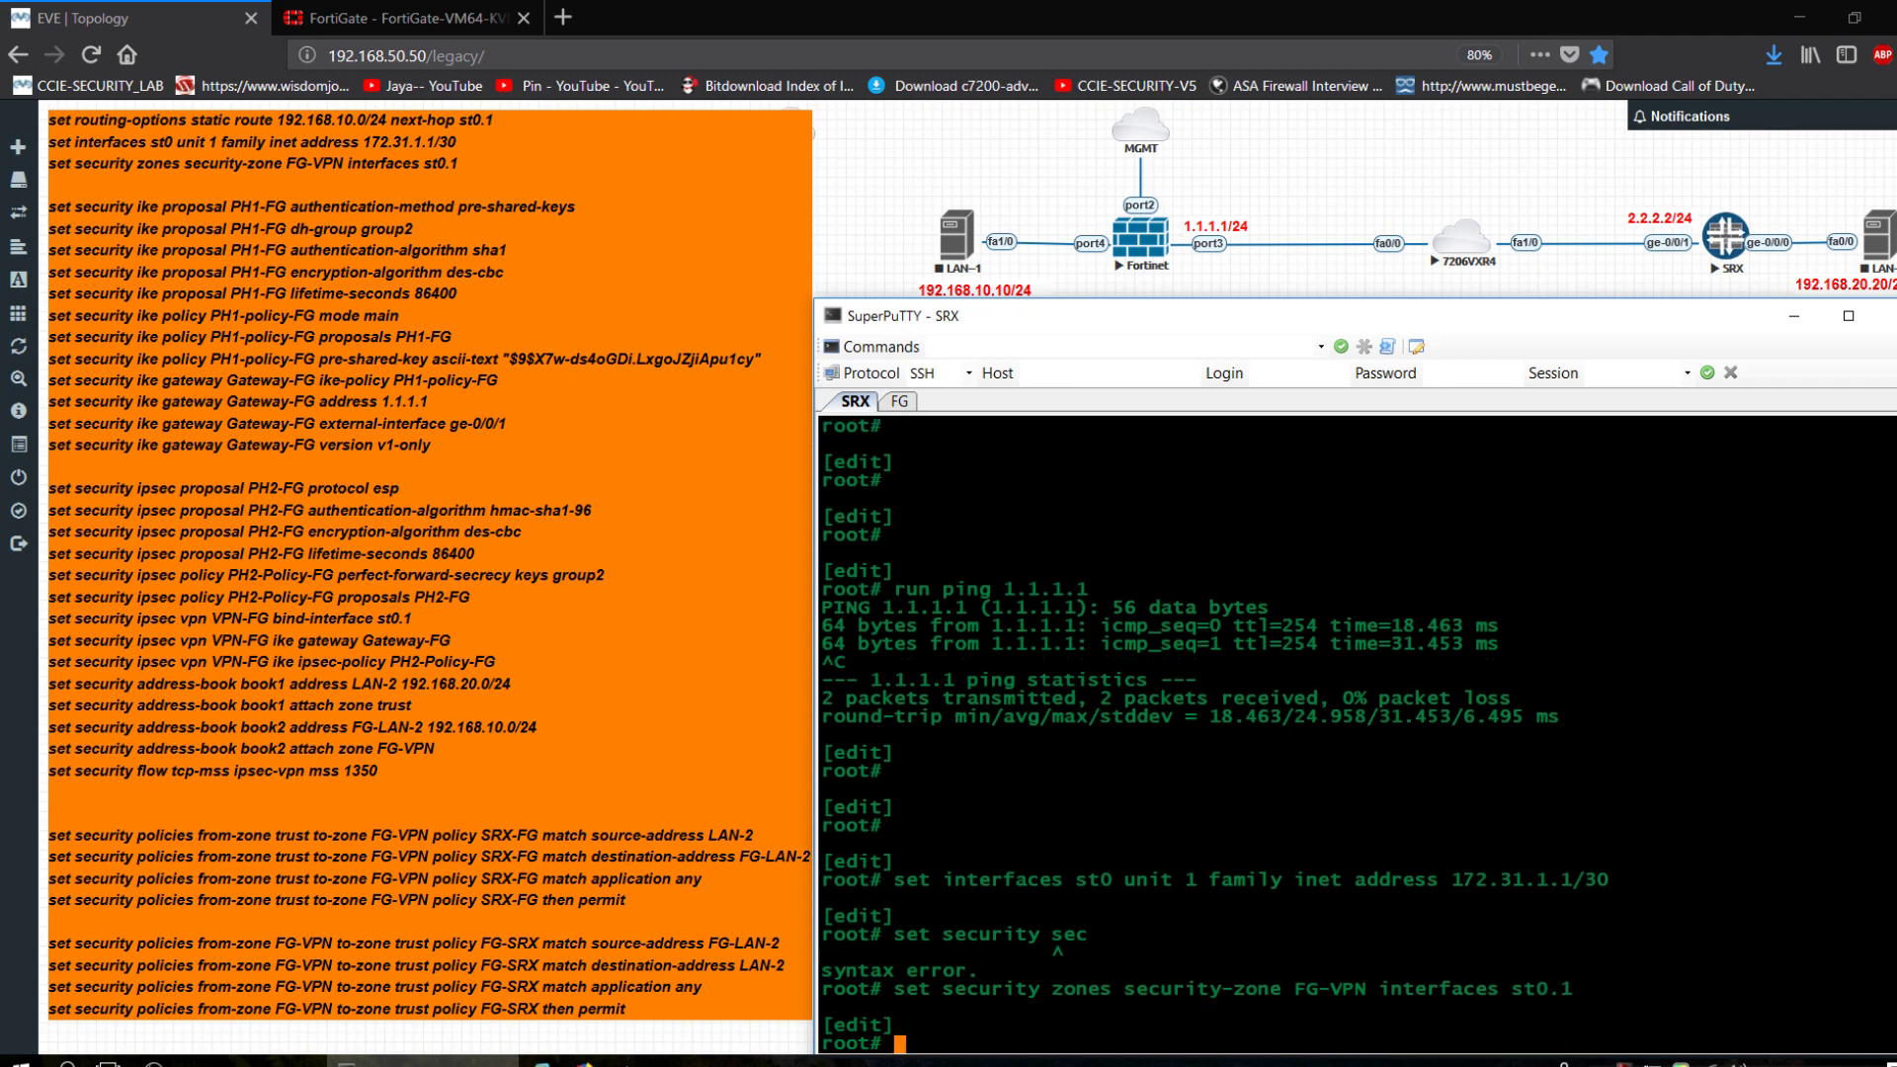
pyautogui.press('Return')
pyautogui.press('Return')
pyautogui.press('Return')
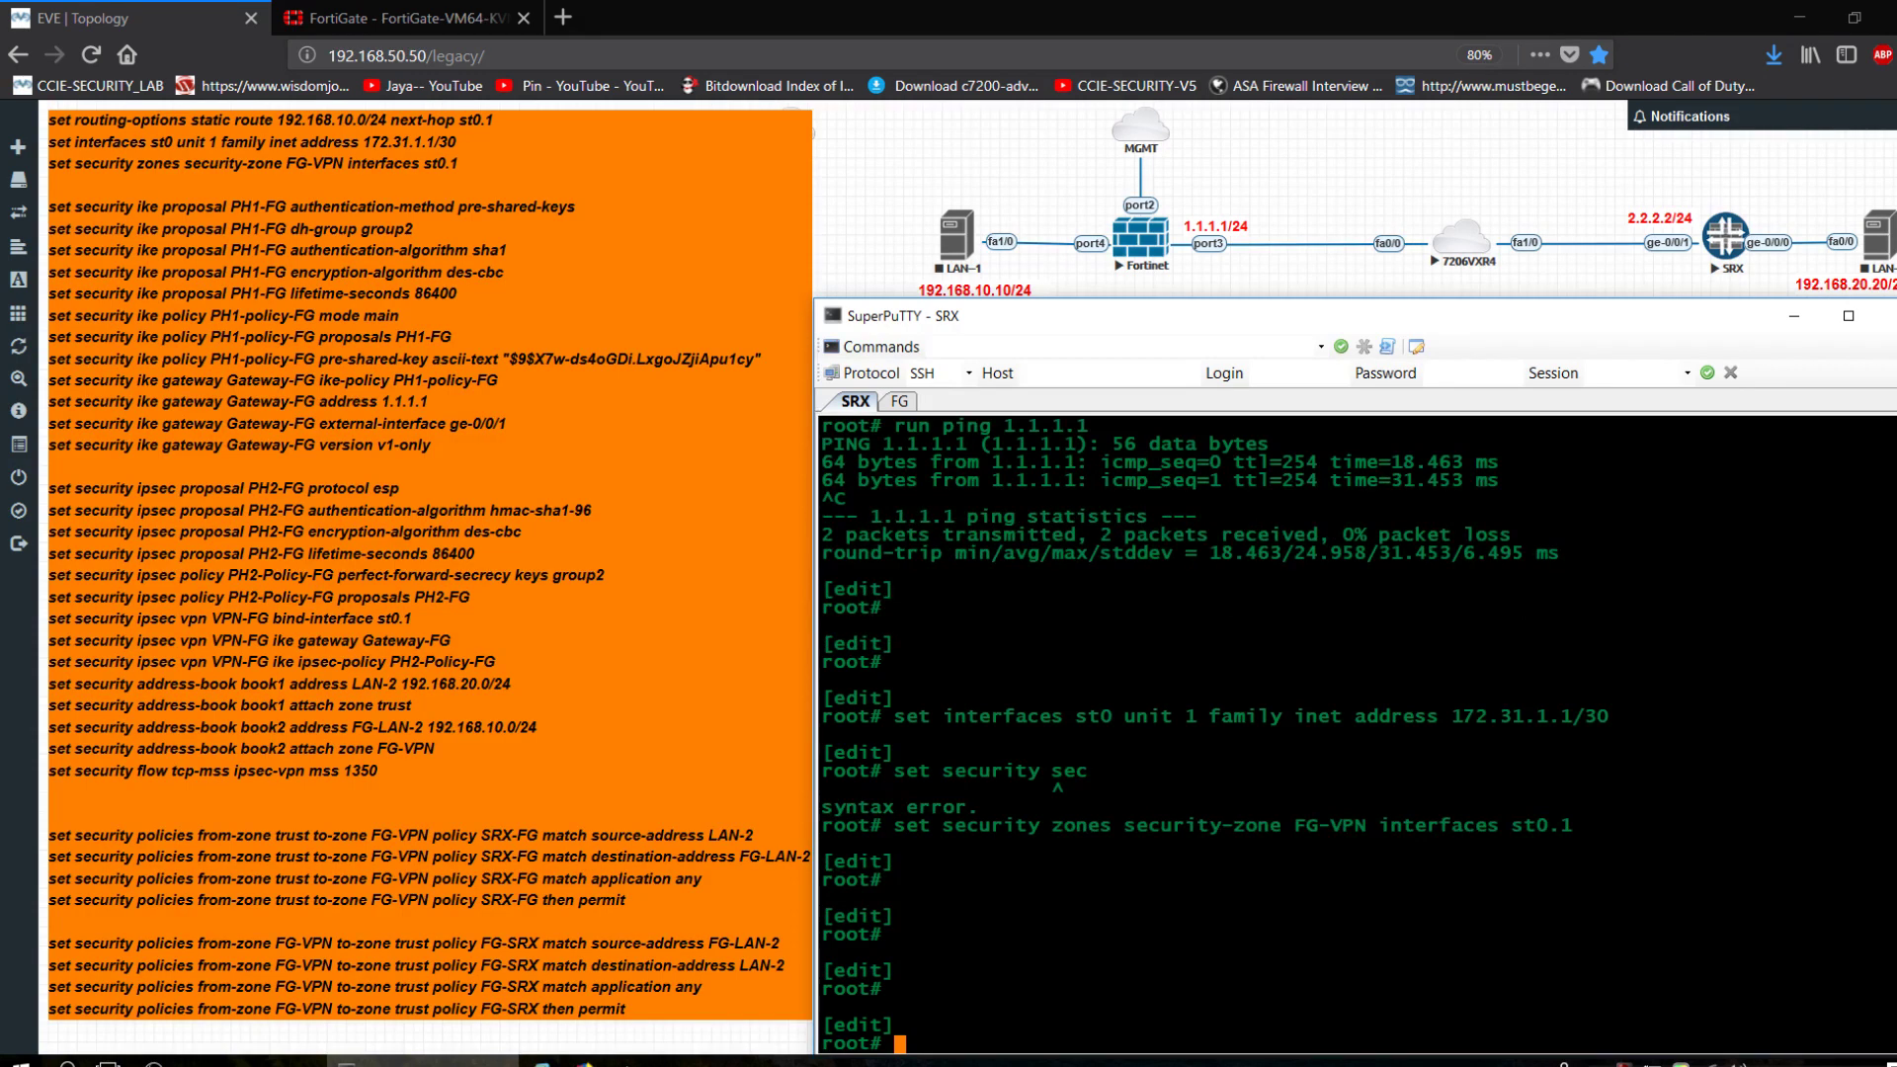
# Set IKE proposal PH1-FG to use pre-shared-keys authentication.
pyautogui.write('set security ike proposal ')
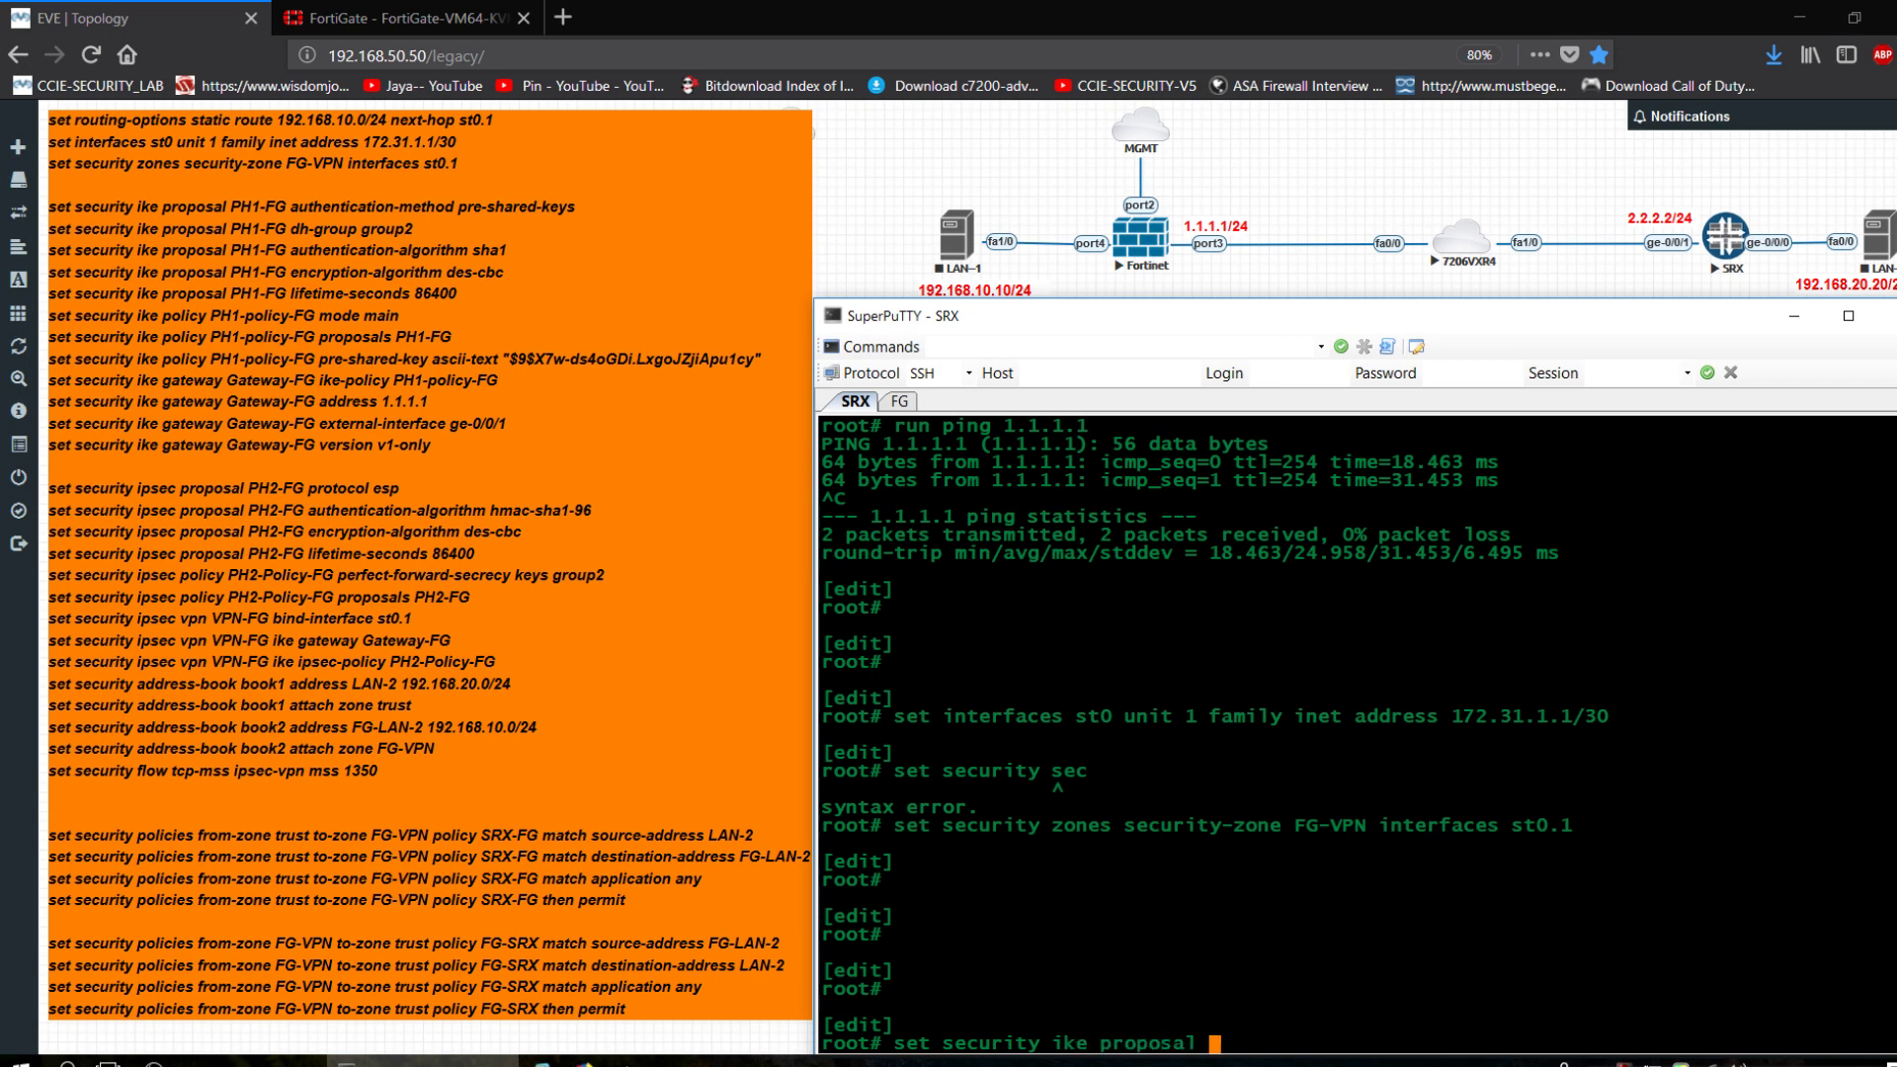
pyautogui.write('PH1-FG authentication-')
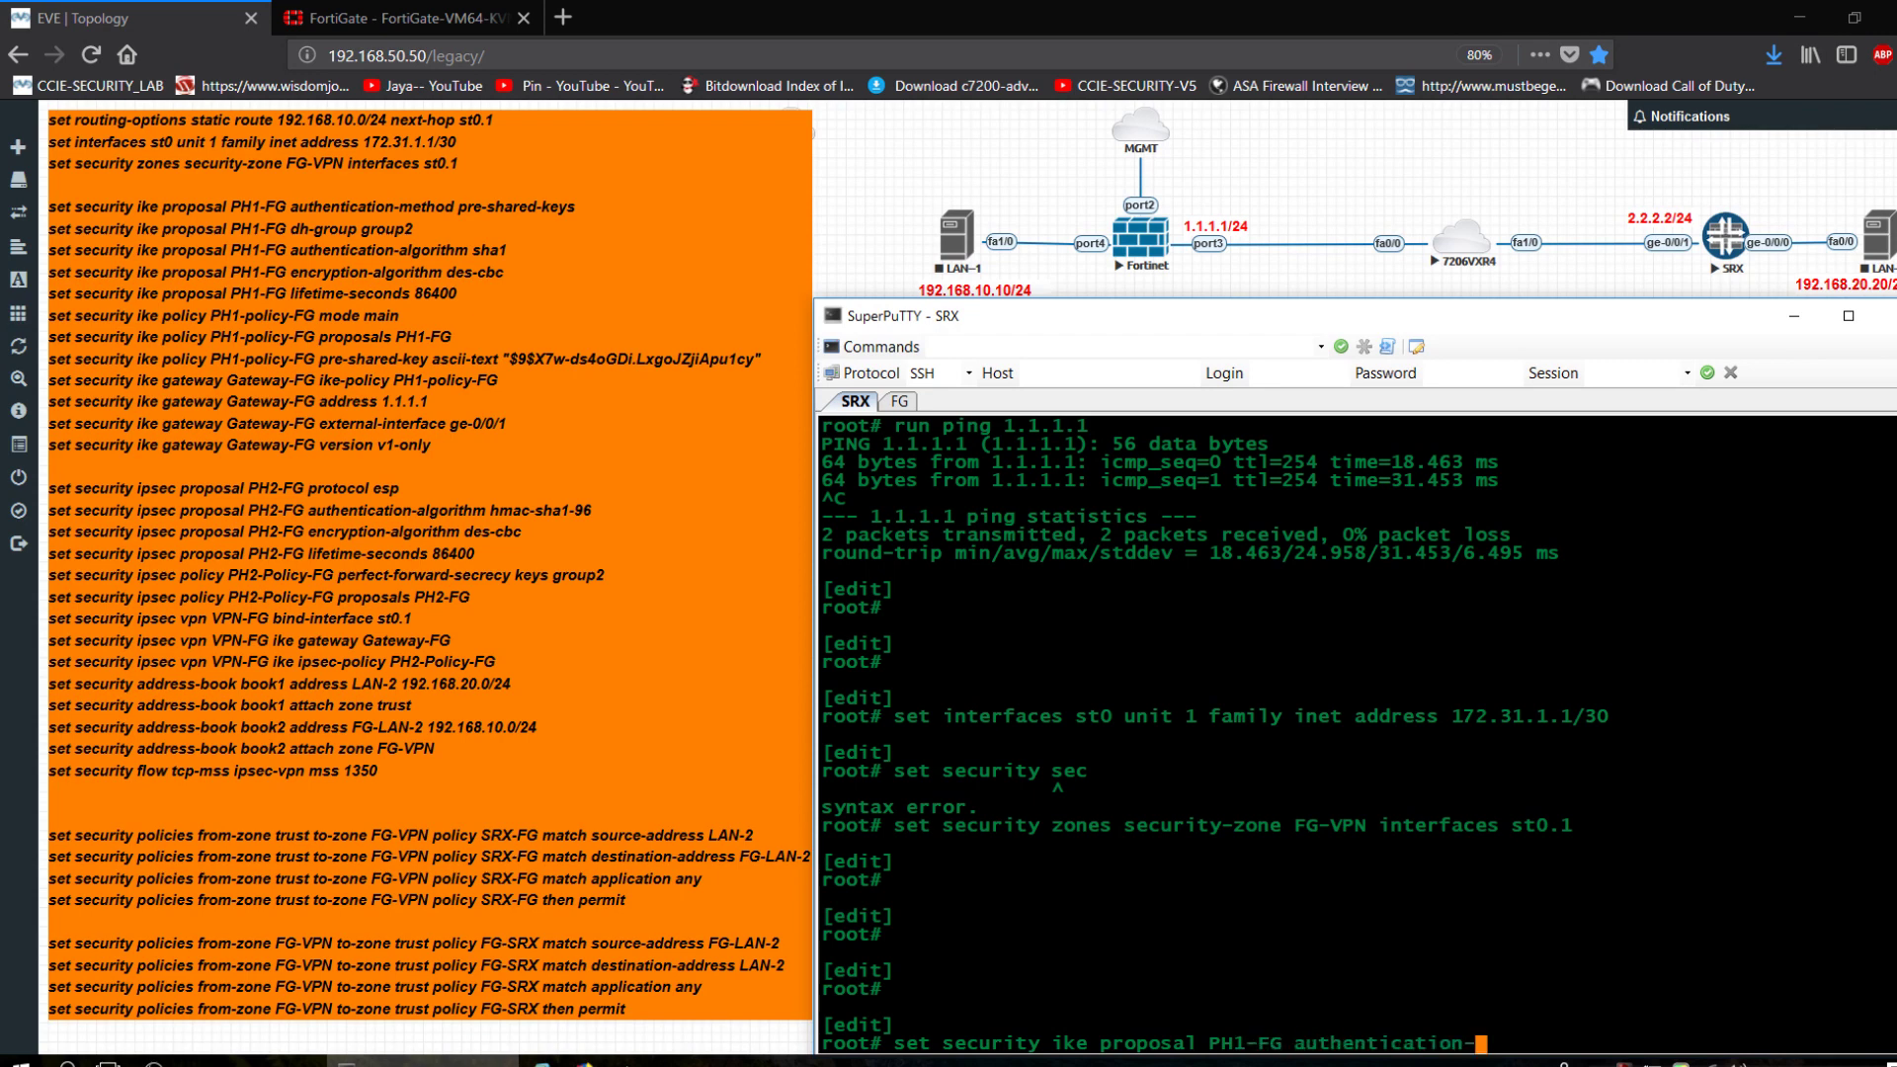
pyautogui.write('pre')
pyautogui.press('space')
pyautogui.press('BackSpace')
pyautogui.press('BackSpace')
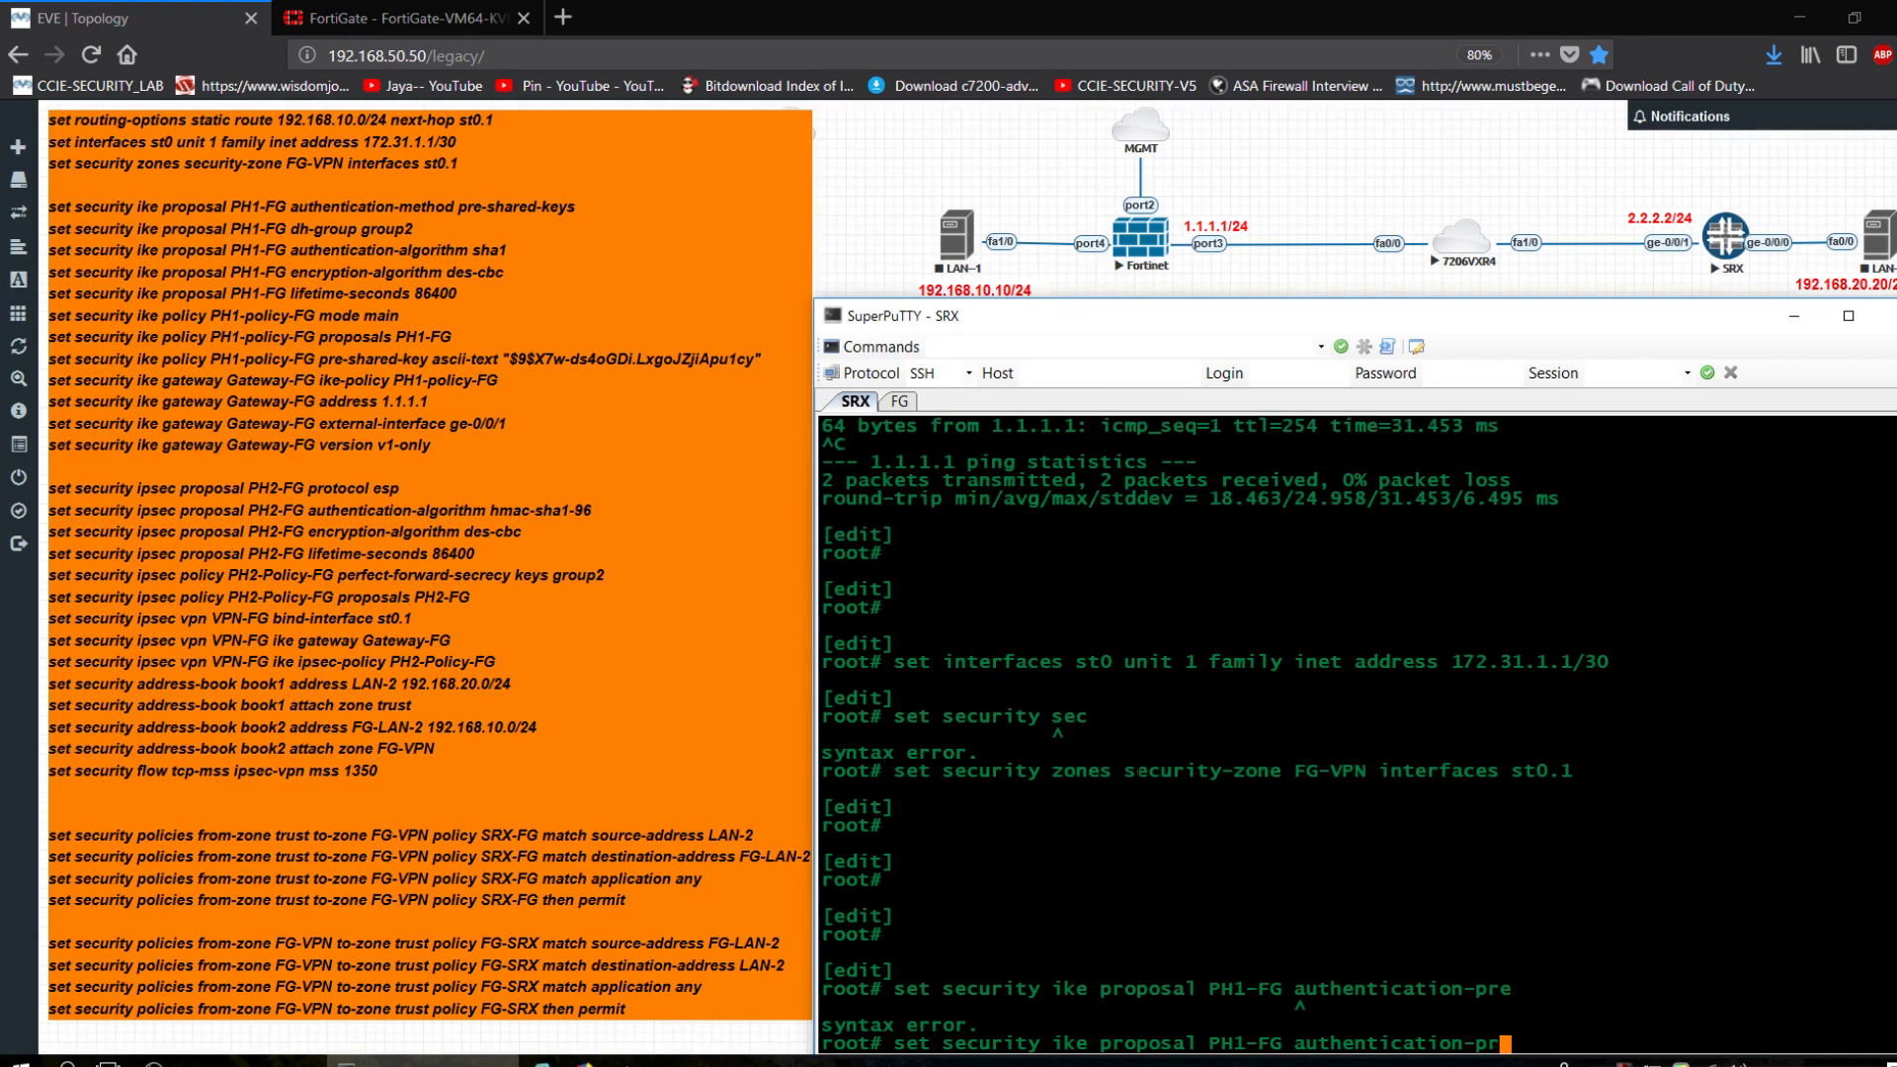
pyautogui.press('BackSpace')
pyautogui.write('method pre-shared-keys')
pyautogui.press('Return')
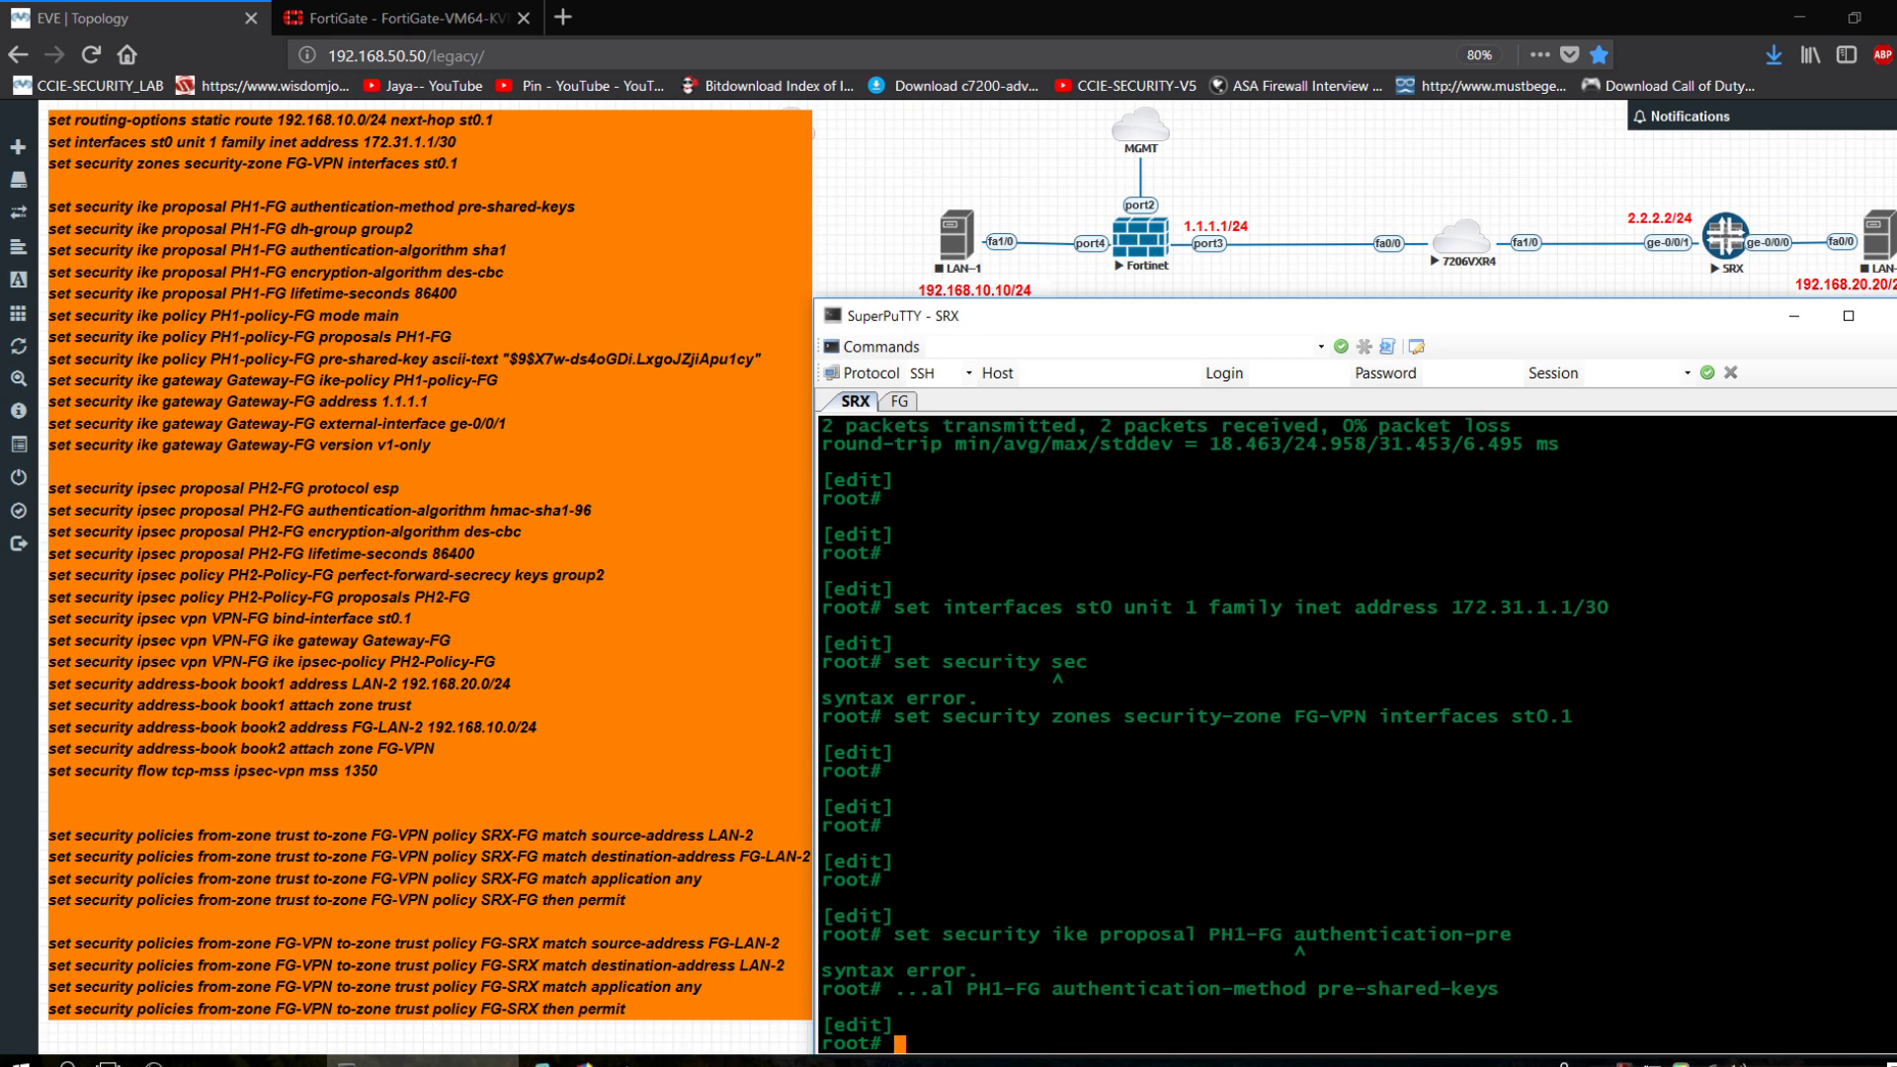
# Give proposal PH1-FG DH group2.
pyautogui.press('Up')
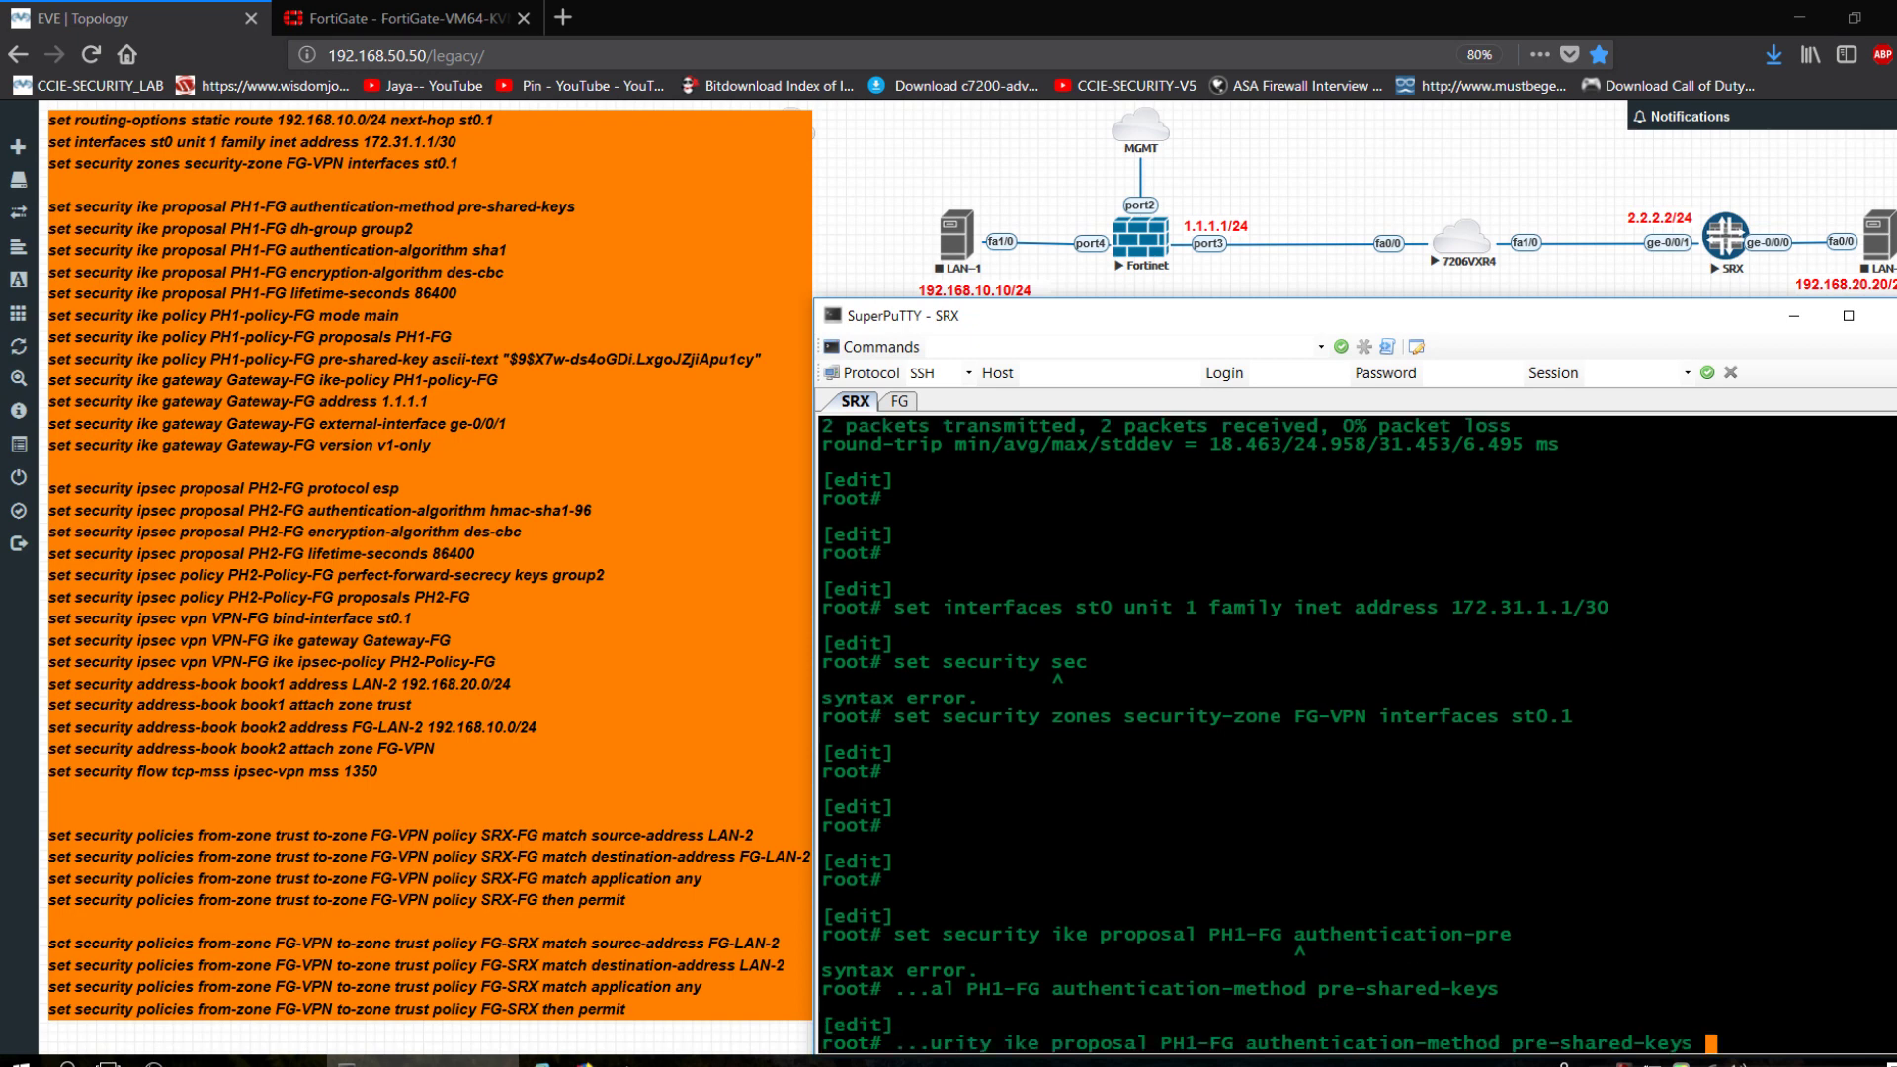
pyautogui.press('BackSpace')
pyautogui.press('BackSpace')
pyautogui.press('BackSpace')
pyautogui.press('BackSpace')
pyautogui.press('BackSpace')
pyautogui.press('BackSpace')
pyautogui.press('BackSpace')
pyautogui.press('BackSpace')
pyautogui.press('BackSpace')
pyautogui.press('BackSpace')
pyautogui.press('BackSpace')
pyautogui.press('BackSpace')
pyautogui.press('BackSpace')
pyautogui.press('BackSpace')
pyautogui.press('BackSpace')
pyautogui.press('BackSpace')
pyautogui.press('BackSpace')
pyautogui.press('BackSpace')
pyautogui.press('BackSpace')
pyautogui.press('BackSpace')
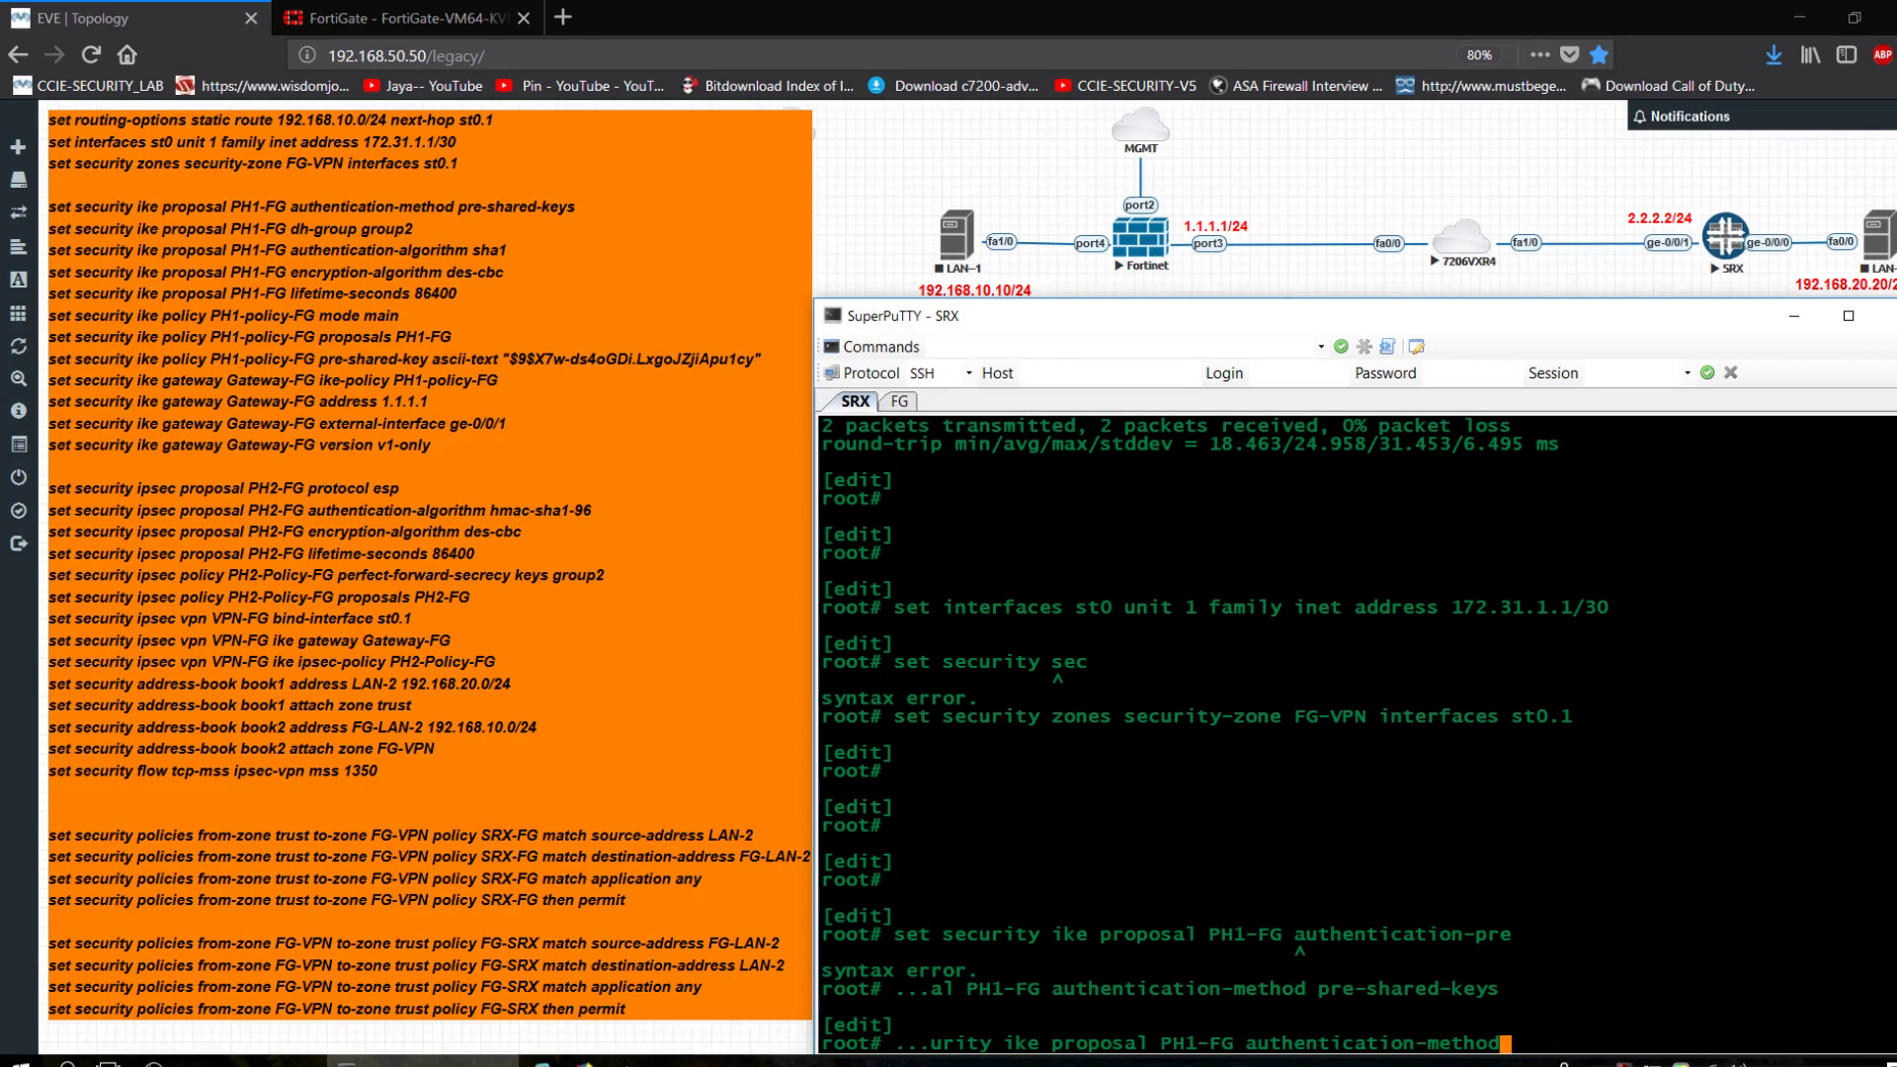
pyautogui.press('BackSpace')
pyautogui.press('BackSpace')
pyautogui.press('BackSpace')
pyautogui.press('BackSpace')
pyautogui.press('BackSpace')
pyautogui.press('BackSpace')
pyautogui.press('BackSpace')
pyautogui.press('BackSpace')
pyautogui.press('BackSpace')
pyautogui.press('BackSpace')
pyautogui.press('BackSpace')
pyautogui.press('BackSpace')
pyautogui.press('BackSpace')
pyautogui.press('BackSpace')
pyautogui.press('BackSpace')
pyautogui.press('BackSpace')
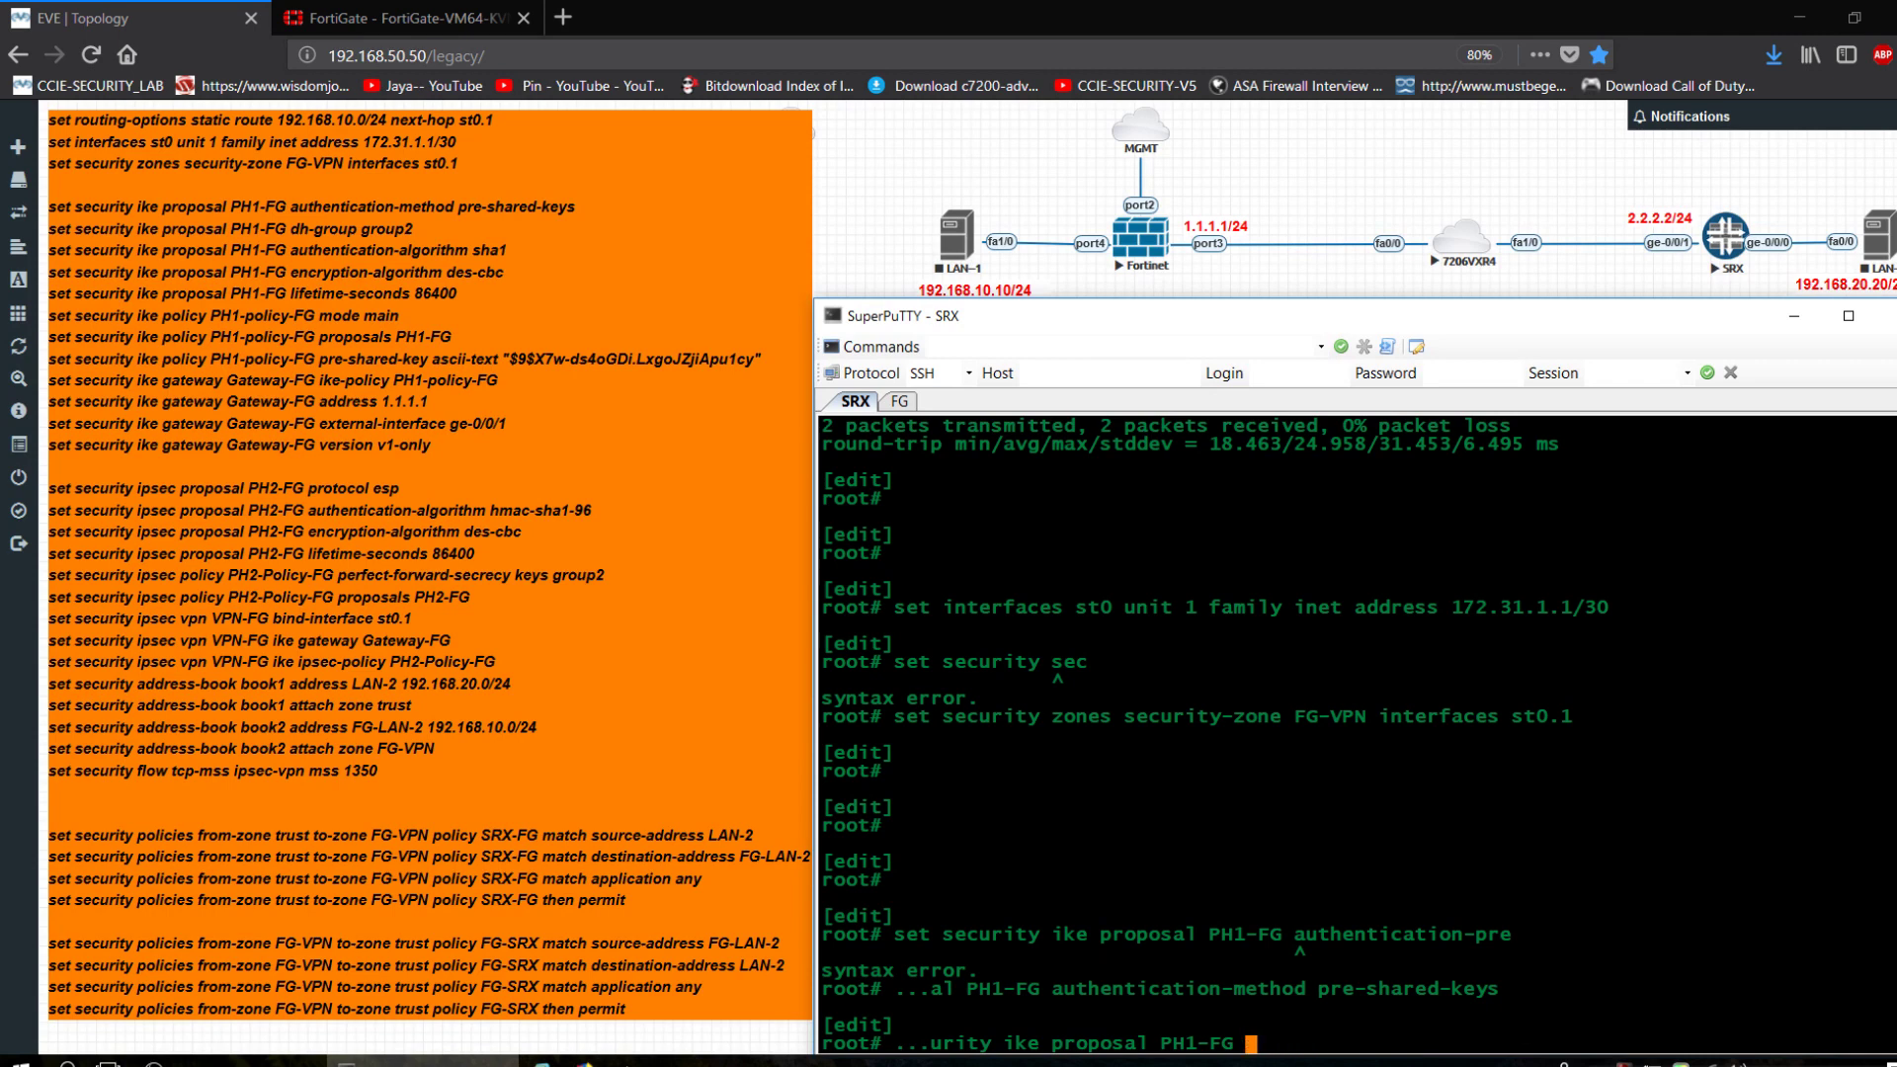
pyautogui.write('dh-group group2')
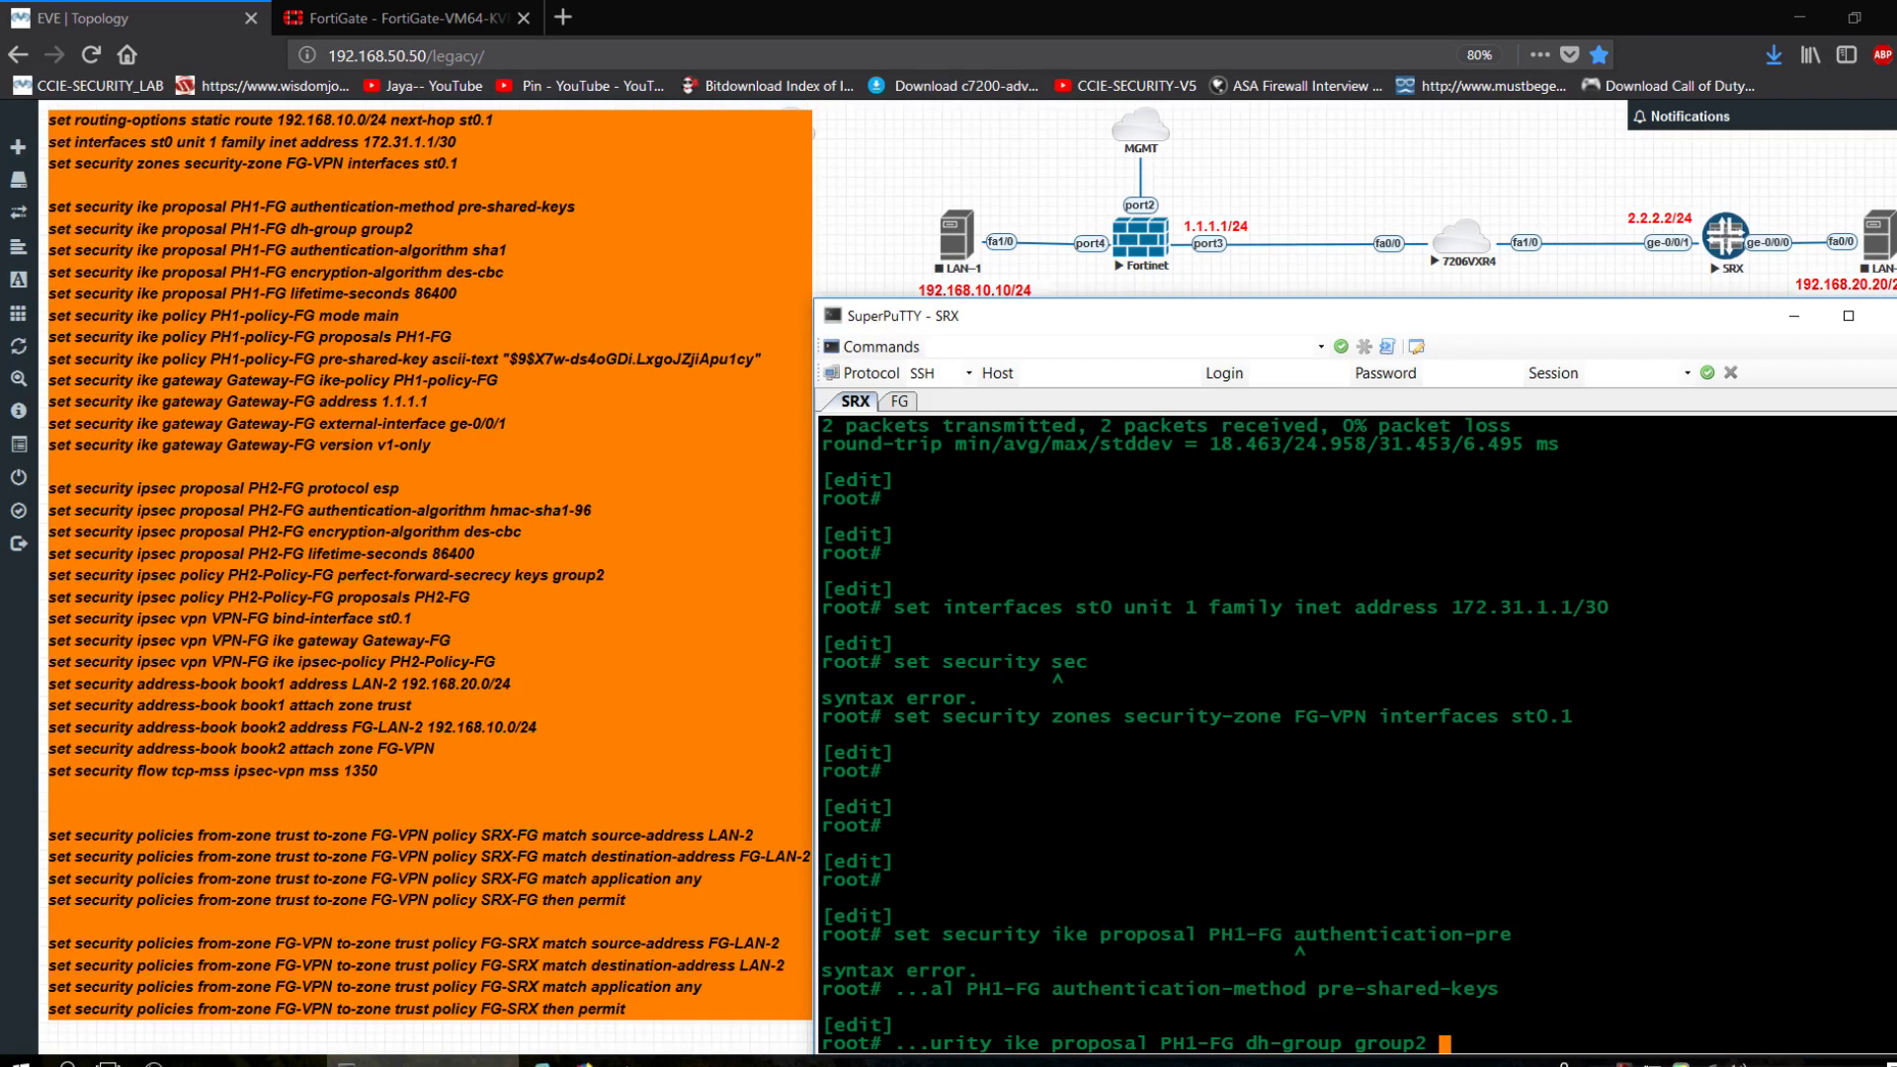
pyautogui.press('Return')
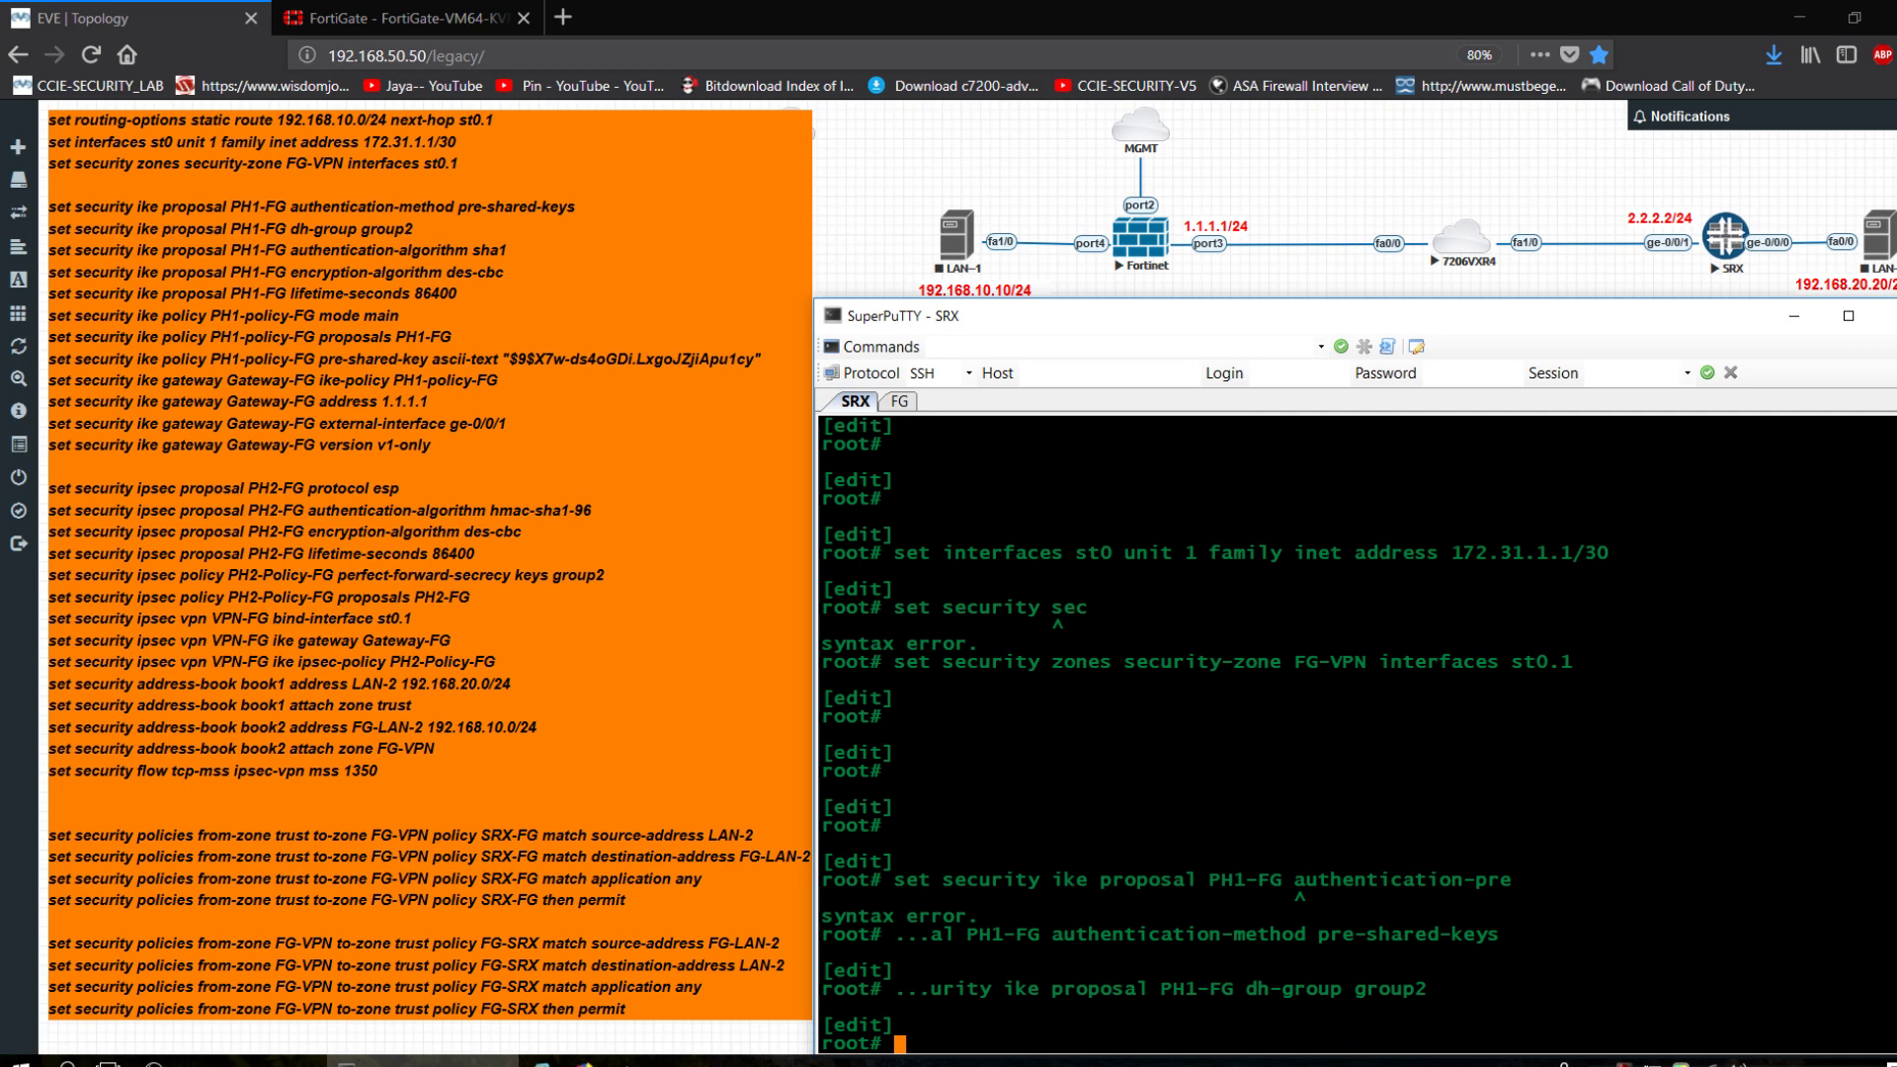
# Set PH1-FG's authentication algorithm to sha1.
pyautogui.press('Up')
pyautogui.press('BackSpace')
pyautogui.press('BackSpace')
pyautogui.press('BackSpace')
pyautogui.press('BackSpace')
pyautogui.press('BackSpace')
pyautogui.press('BackSpace')
pyautogui.press('BackSpace')
pyautogui.press('BackSpace')
pyautogui.press('BackSpace')
pyautogui.press('BackSpace')
pyautogui.press('BackSpace')
pyautogui.press('BackSpace')
pyautogui.press('BackSpace')
pyautogui.press('BackSpace')
pyautogui.press('BackSpace')
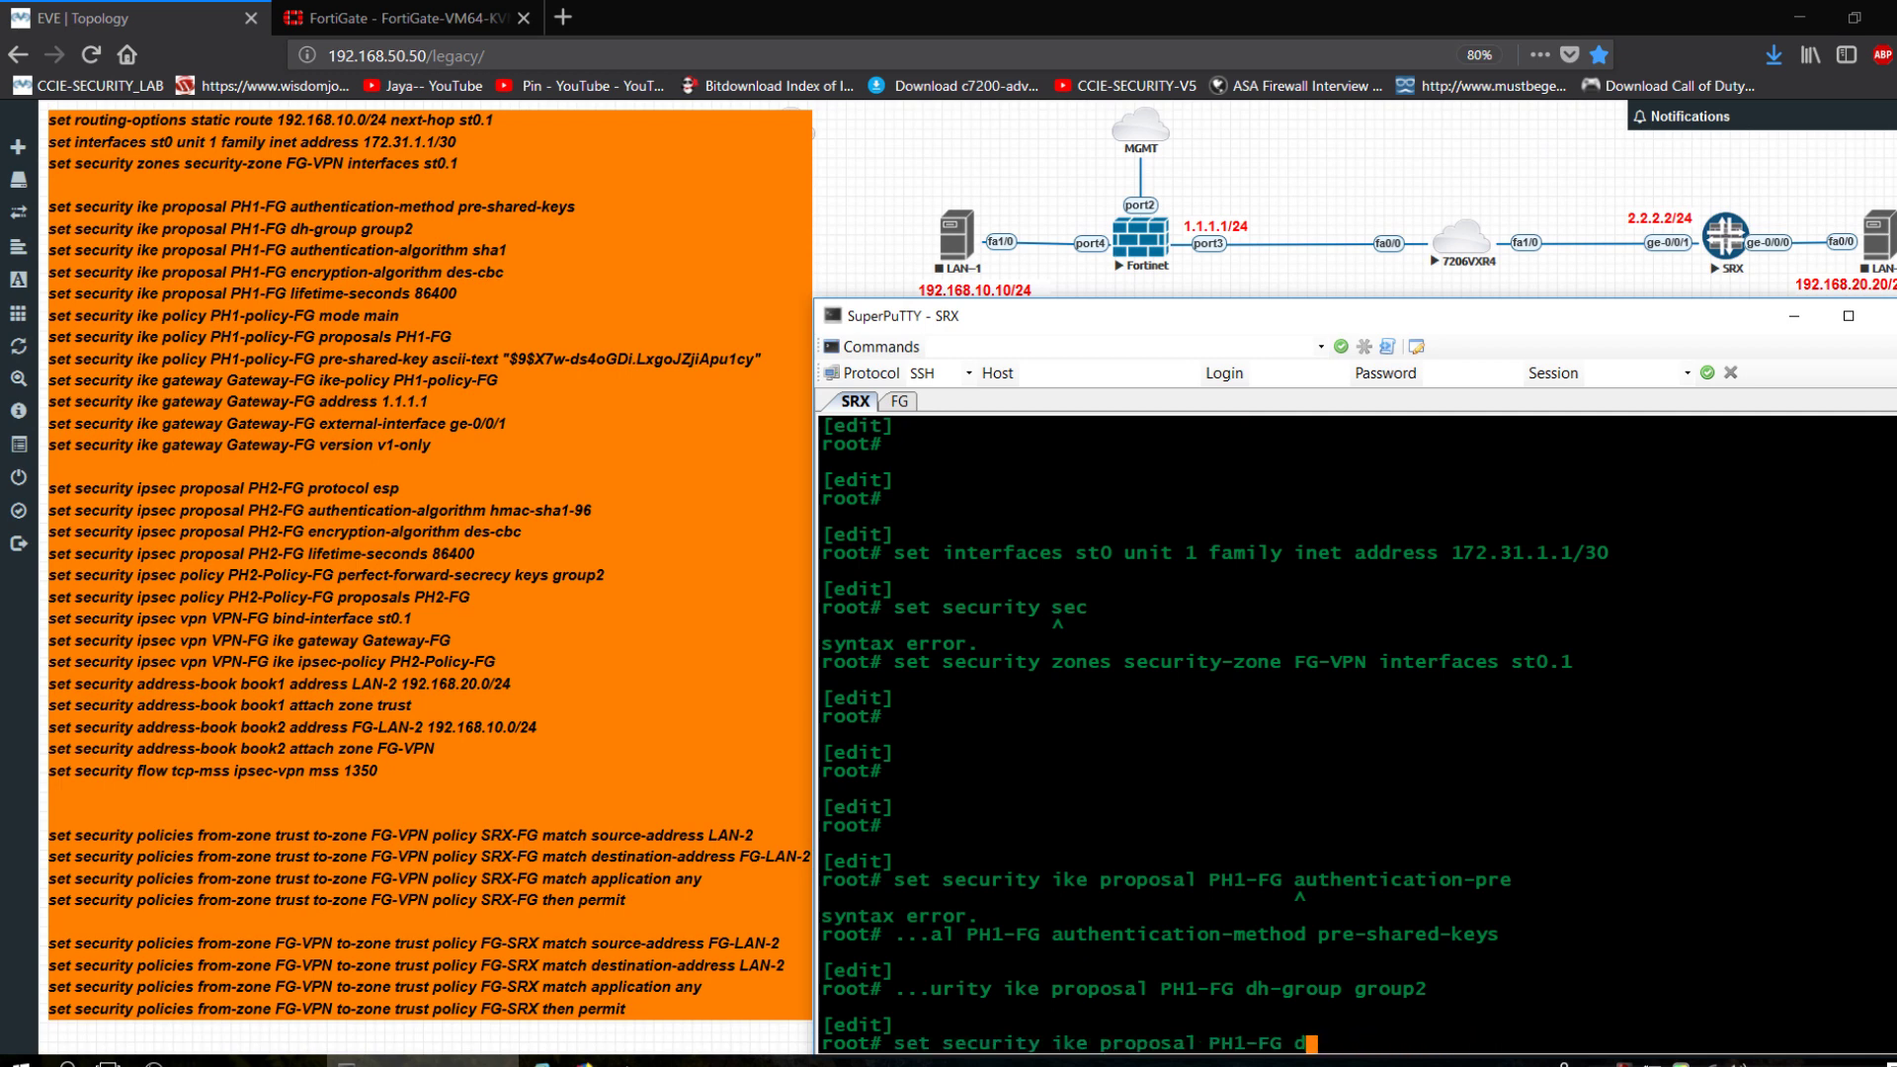
pyautogui.press('BackSpace')
pyautogui.write('authentication-')
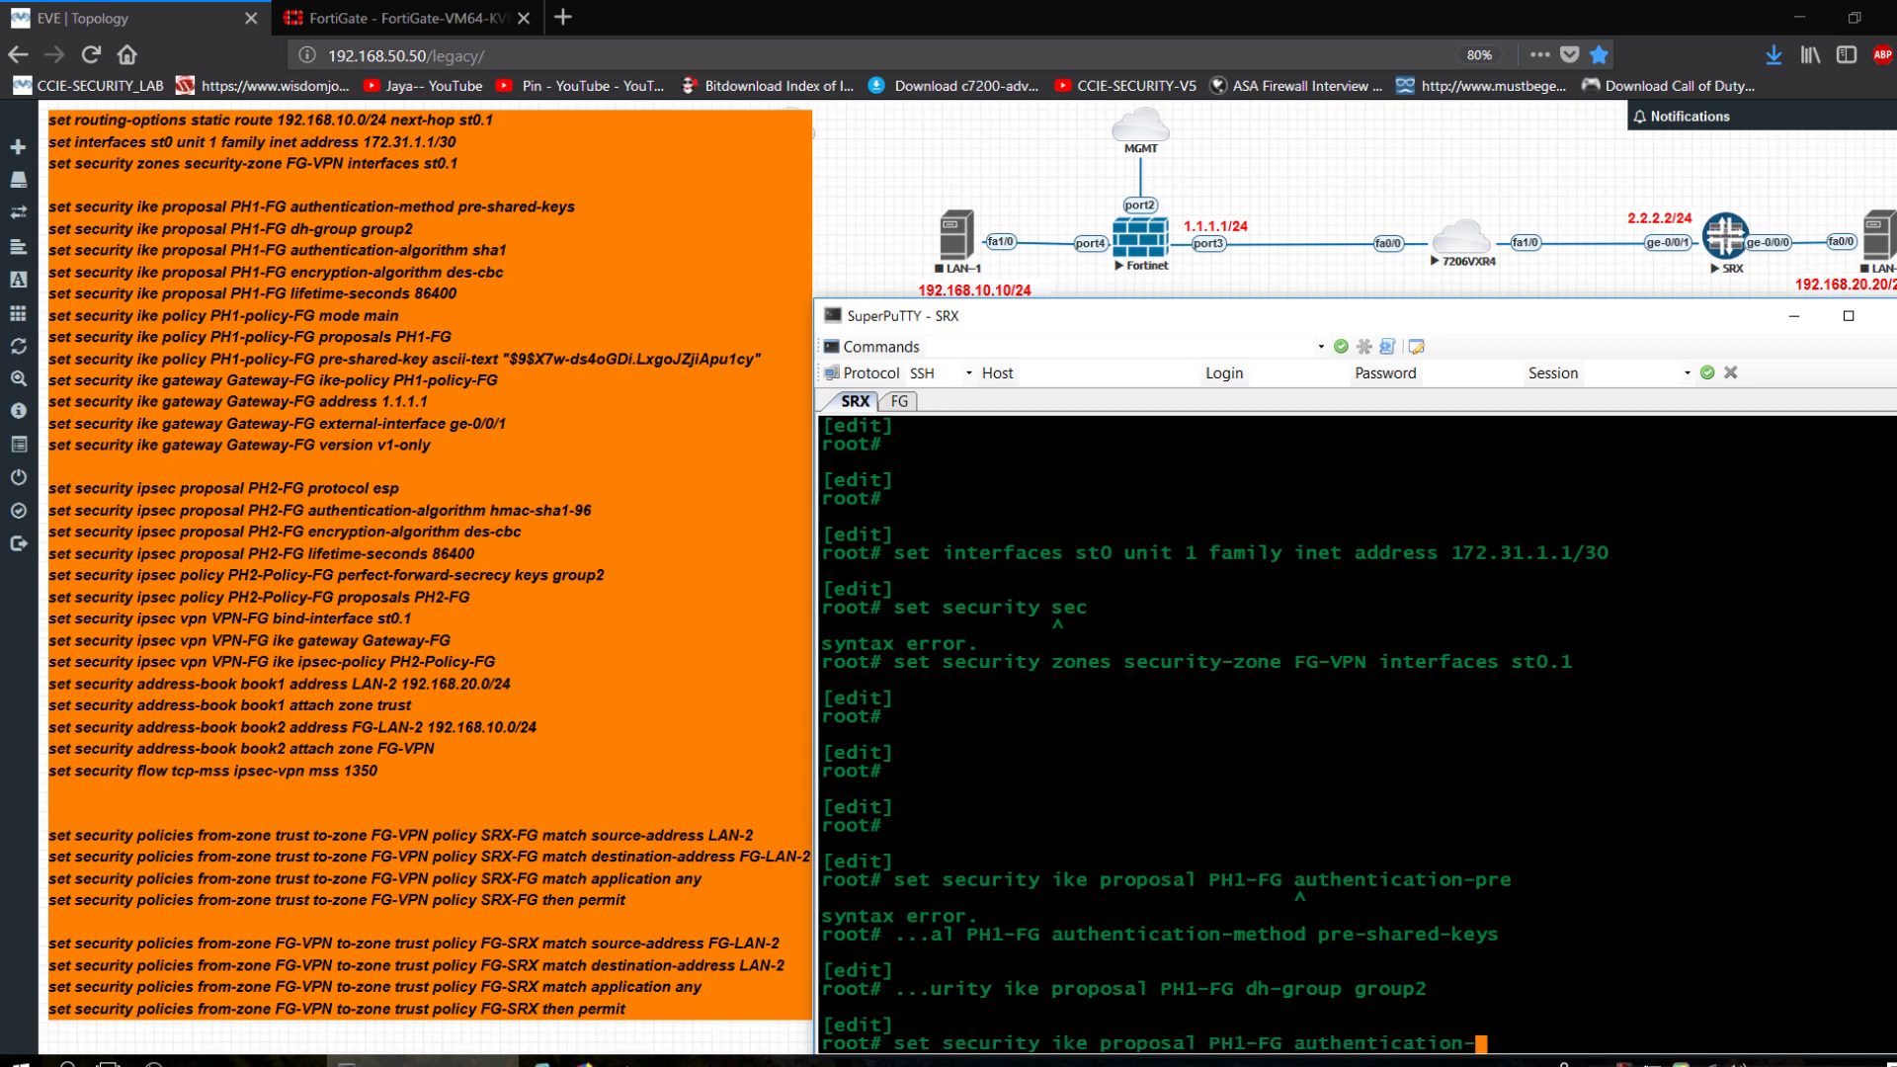
pyautogui.write('al')
pyautogui.press('Tab')
pyautogui.write('sha')
pyautogui.press('Tab')
pyautogui.write('1')
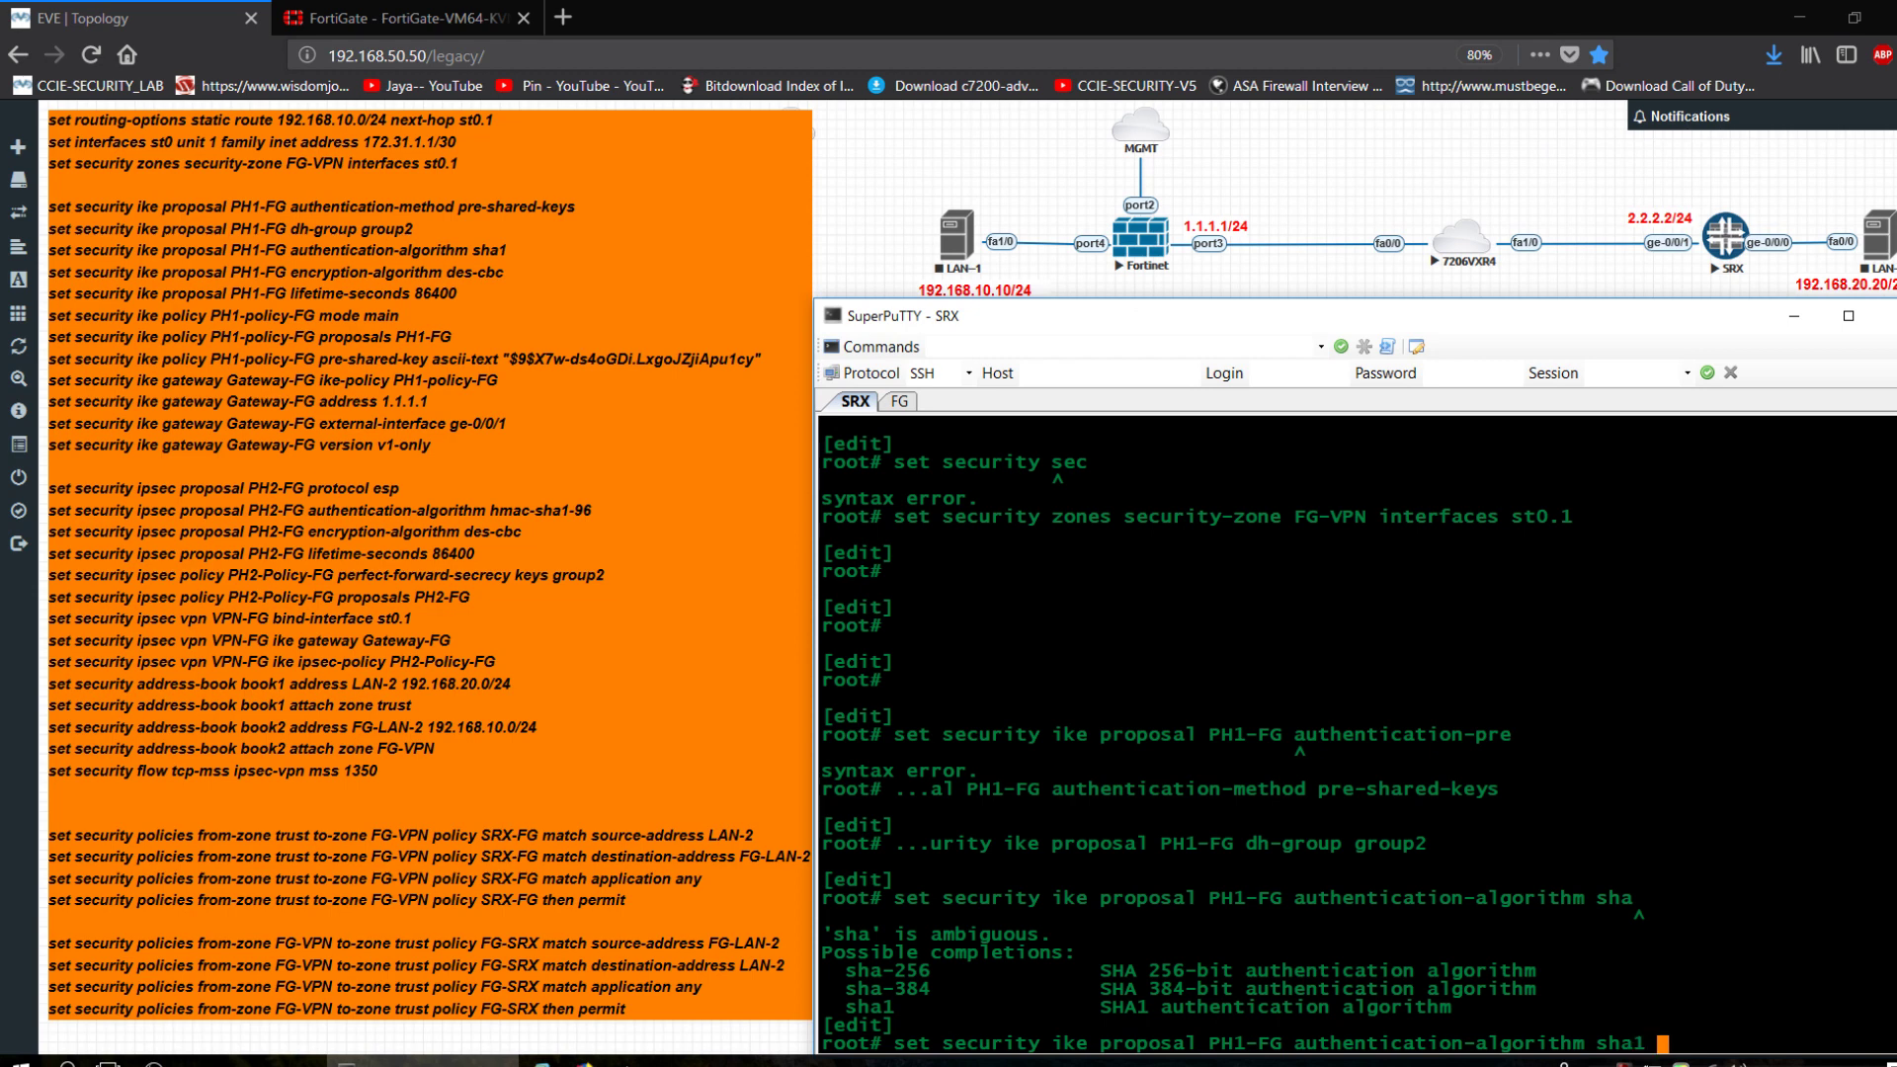
pyautogui.press('Return')
# Set PH1-FG encryption to des-cbc and lifetime to 86400 seconds.
pyautogui.press('Up')
pyautogui.press('BackSpace')
pyautogui.press('BackSpace')
pyautogui.press('BackSpace')
pyautogui.press('BackSpace')
pyautogui.press('BackSpace')
pyautogui.press('BackSpace')
pyautogui.press('BackSpace')
pyautogui.press('BackSpace')
pyautogui.press('BackSpace')
pyautogui.press('BackSpace')
pyautogui.press('BackSpace')
pyautogui.press('BackSpace')
pyautogui.press('BackSpace')
pyautogui.press('BackSpace')
pyautogui.press('BackSpace')
pyautogui.press('BackSpace')
pyautogui.press('BackSpace')
pyautogui.press('BackSpace')
pyautogui.press('BackSpace')
pyautogui.press('BackSpace')
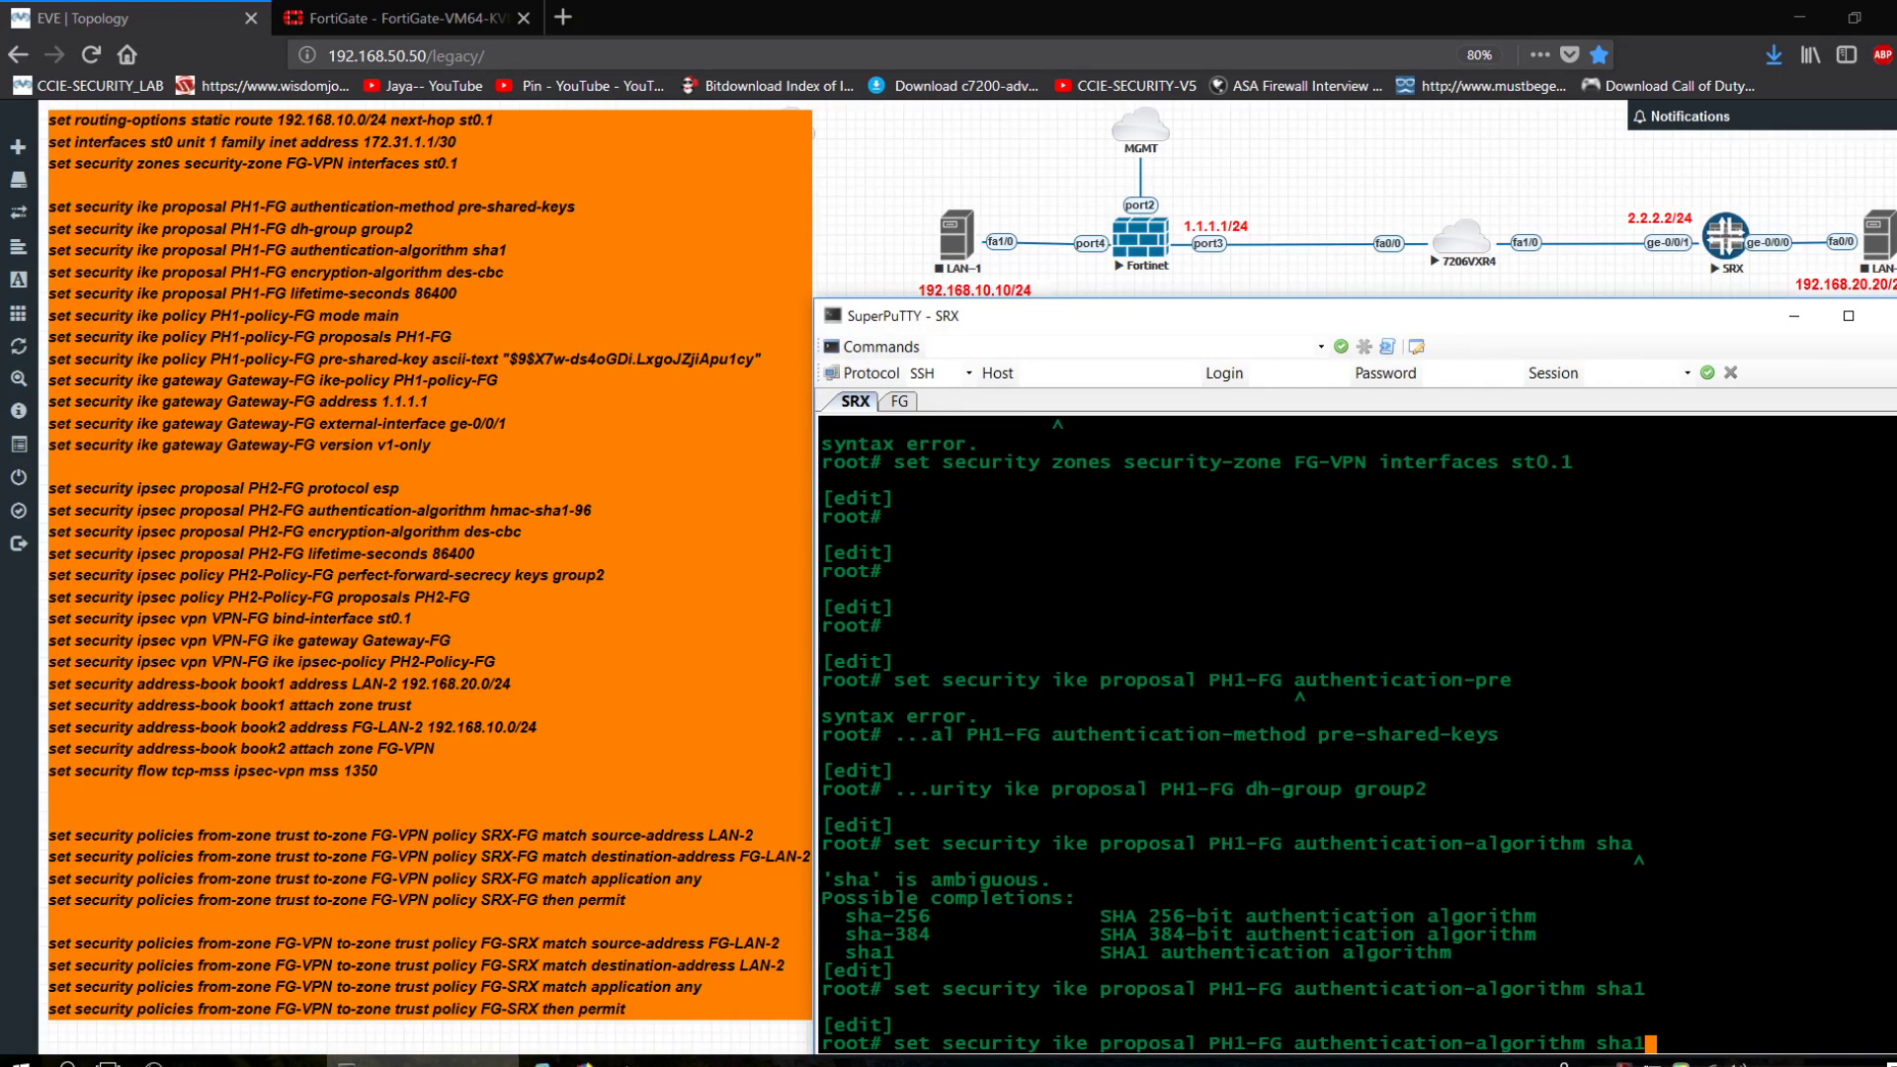
pyautogui.press('BackSpace')
pyautogui.press('BackSpace')
pyautogui.press('BackSpace')
pyautogui.press('BackSpace')
pyautogui.press('BackSpace')
pyautogui.press('BackSpace')
pyautogui.press('BackSpace')
pyautogui.press('BackSpace')
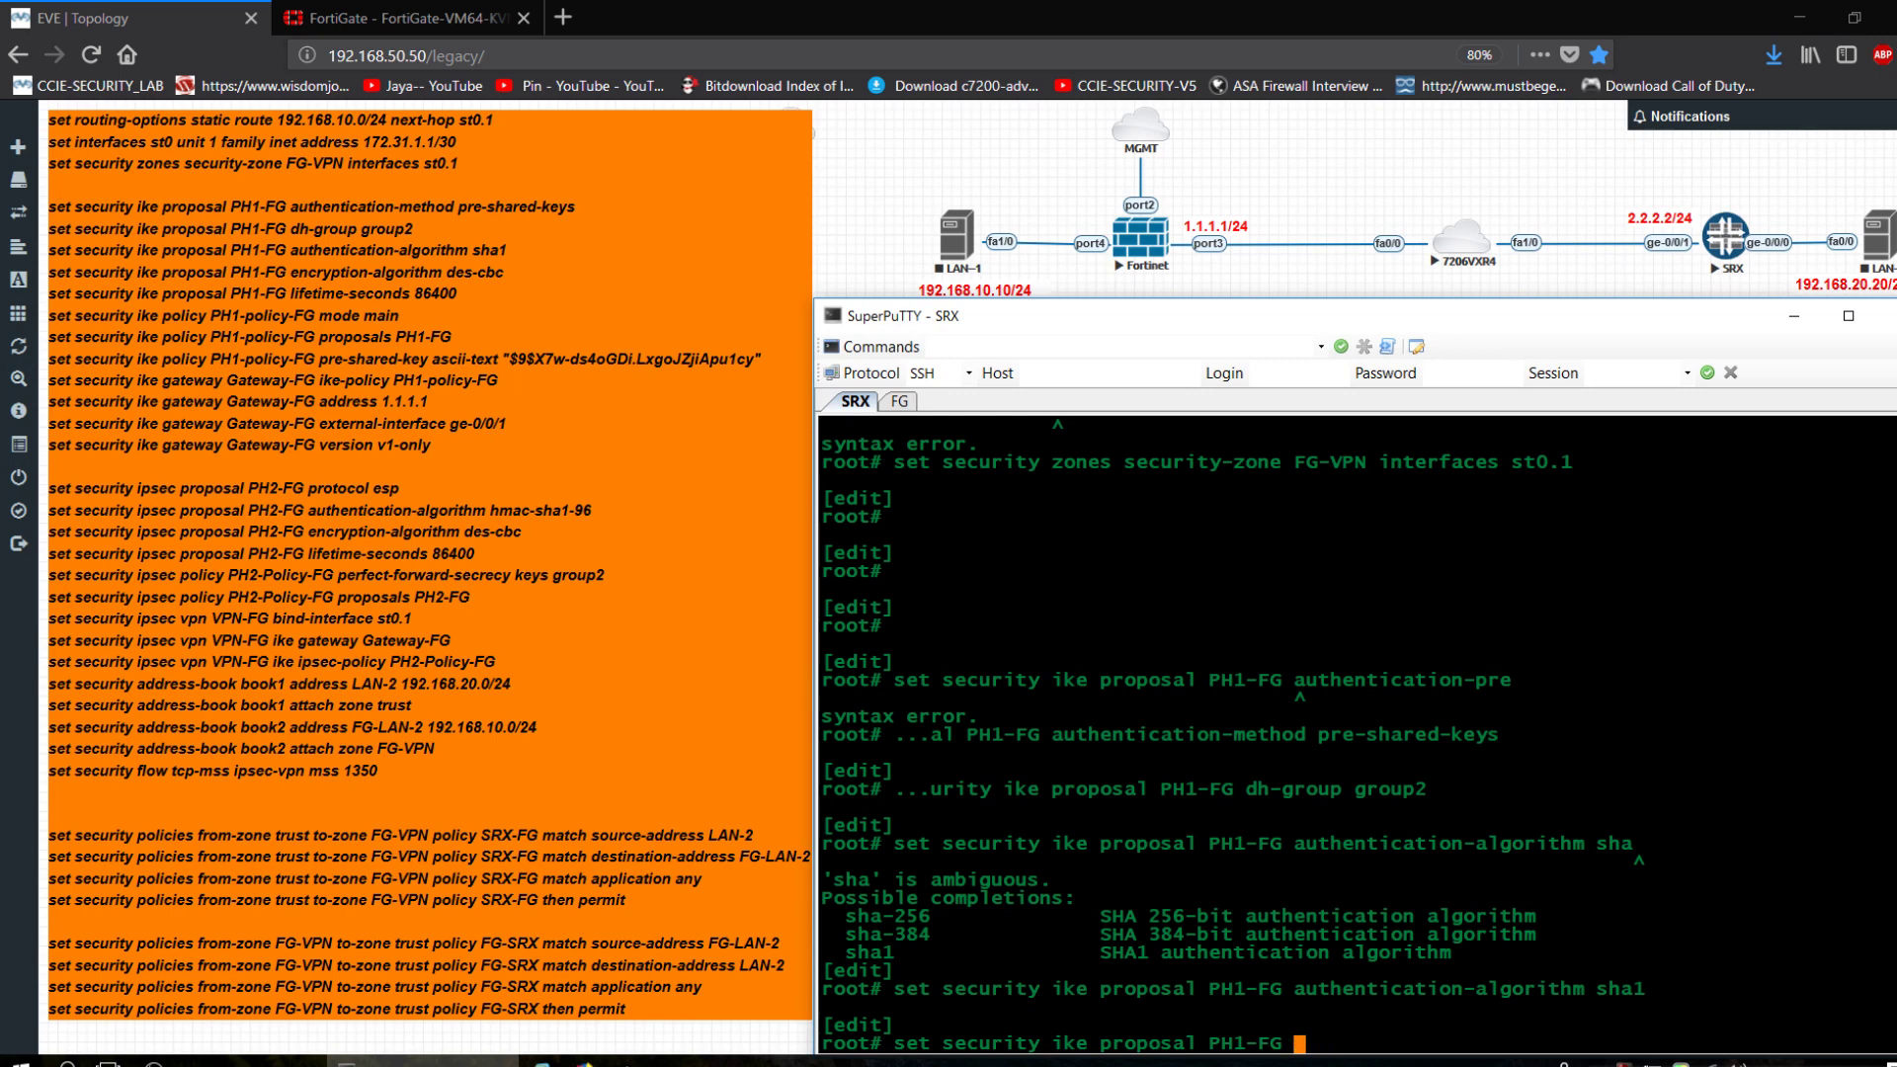
pyautogui.write('encryption-algorithm ')
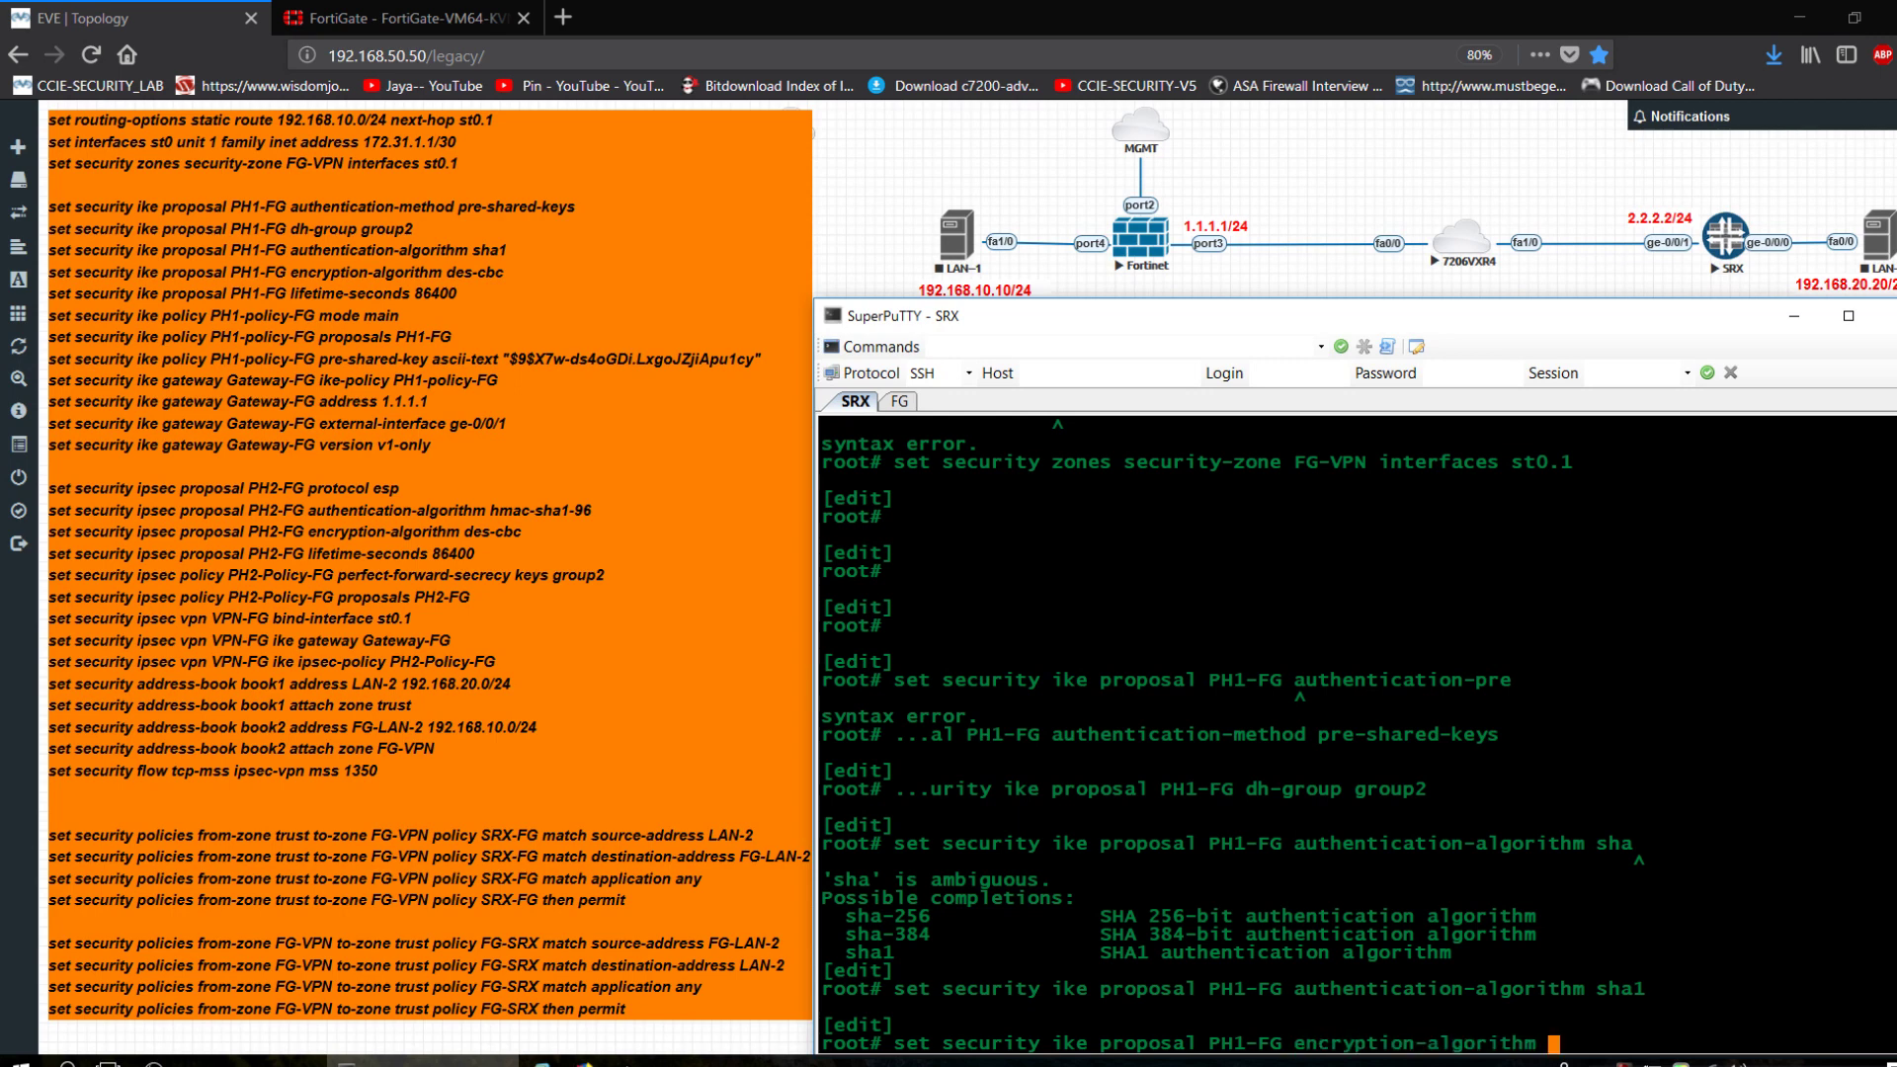
pyautogui.write('des-cbc')
pyautogui.press('Return')
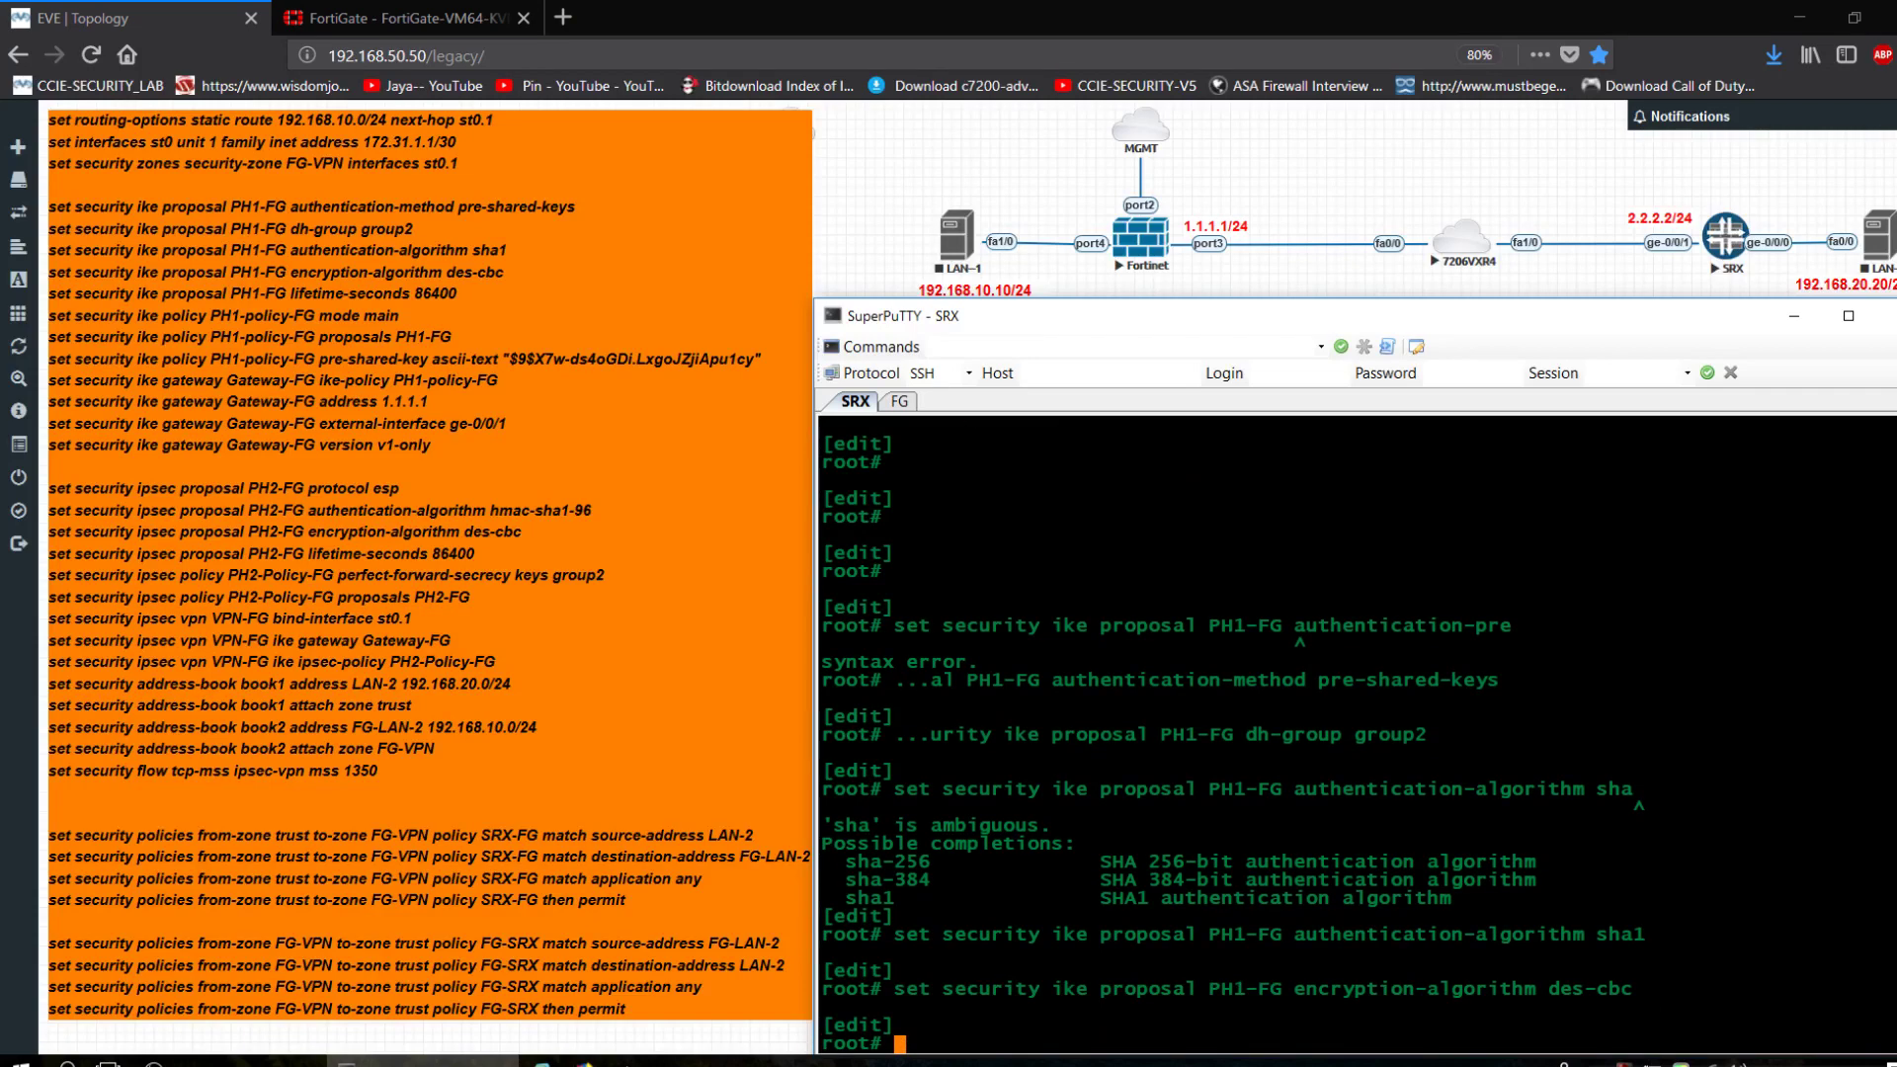
pyautogui.press('BackSpace')
pyautogui.press('BackSpace')
pyautogui.press('BackSpace')
pyautogui.press('BackSpace')
pyautogui.press('BackSpace')
pyautogui.press('BackSpace')
pyautogui.press('BackSpace')
pyautogui.press('BackSpace')
pyautogui.press('BackSpace')
pyautogui.press('BackSpace')
pyautogui.press('BackSpace')
pyautogui.press('BackSpace')
pyautogui.press('BackSpace')
pyautogui.press('BackSpace')
pyautogui.press('BackSpace')
pyautogui.press('BackSpace')
pyautogui.press('BackSpace')
pyautogui.press('BackSpace')
pyautogui.press('BackSpace')
pyautogui.press('BackSpace')
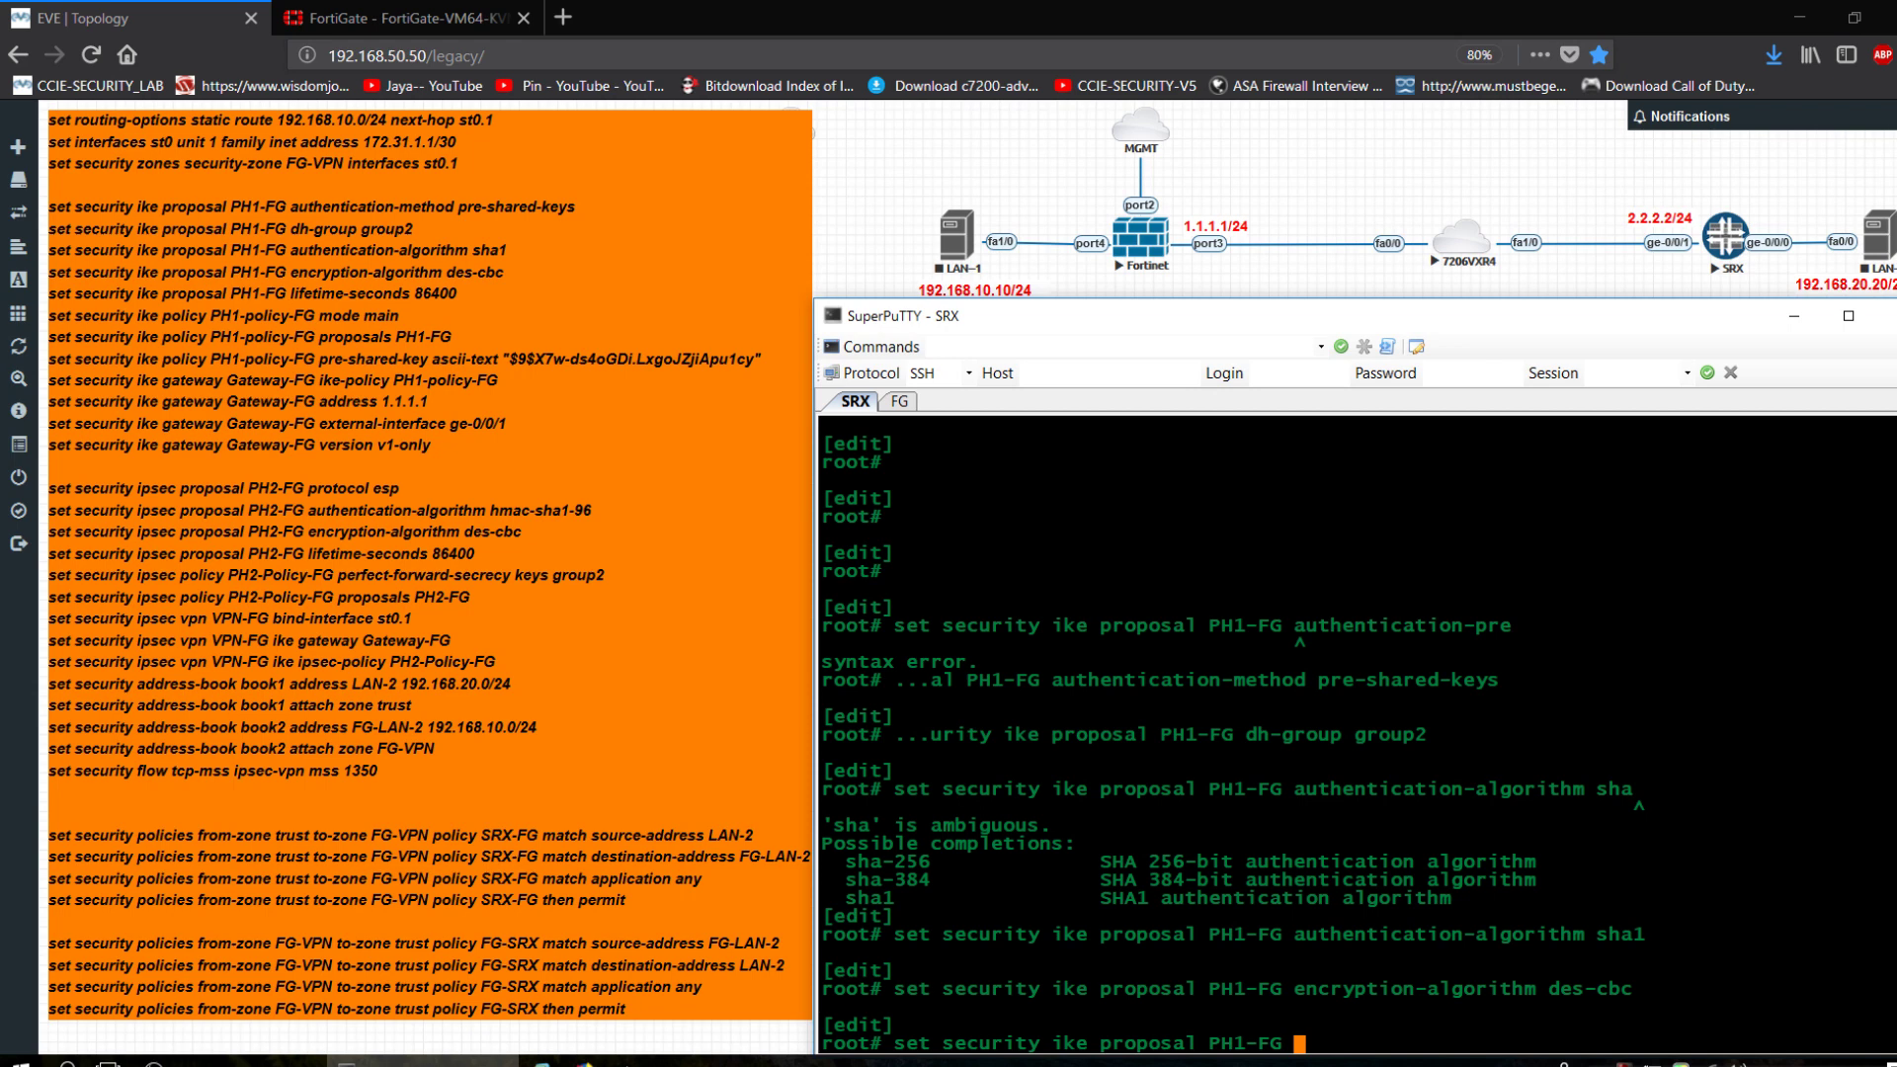
pyautogui.write('lifetime-seconds ')
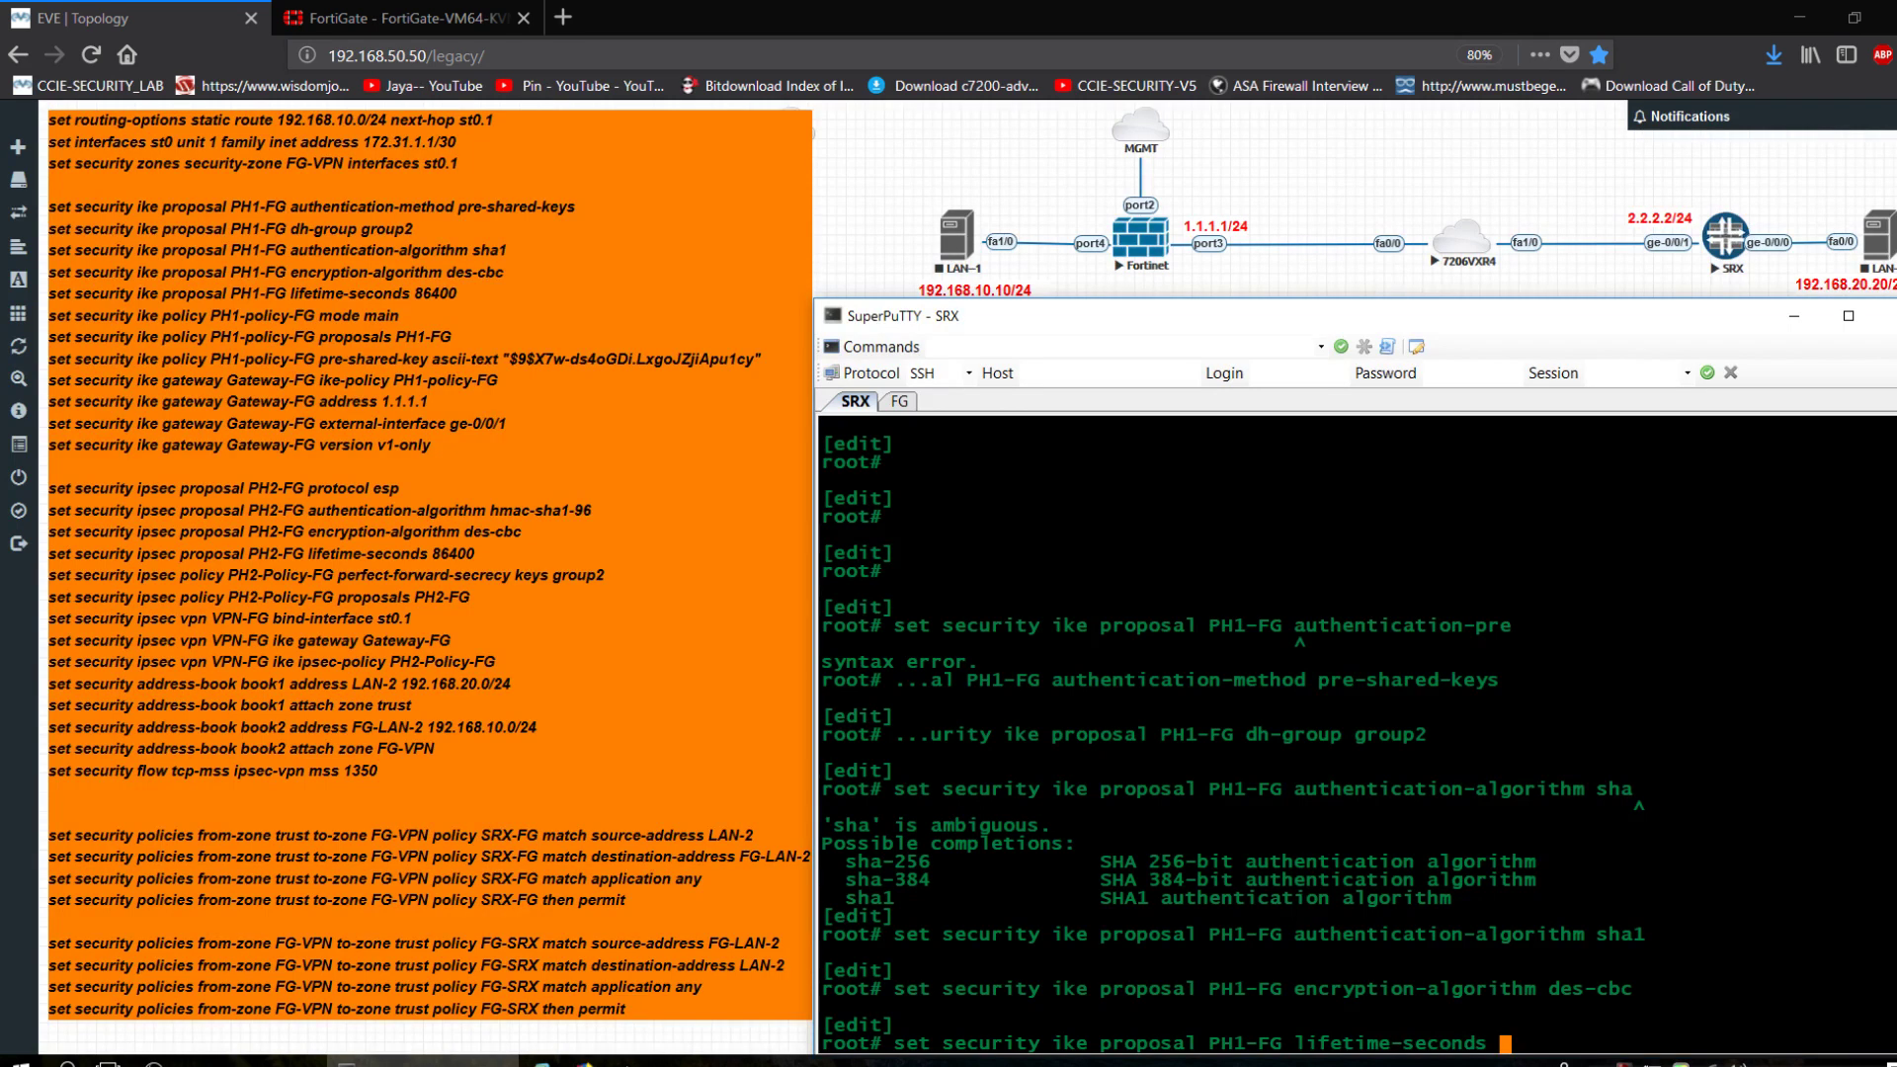
pyautogui.write('86400')
pyautogui.press('Return')
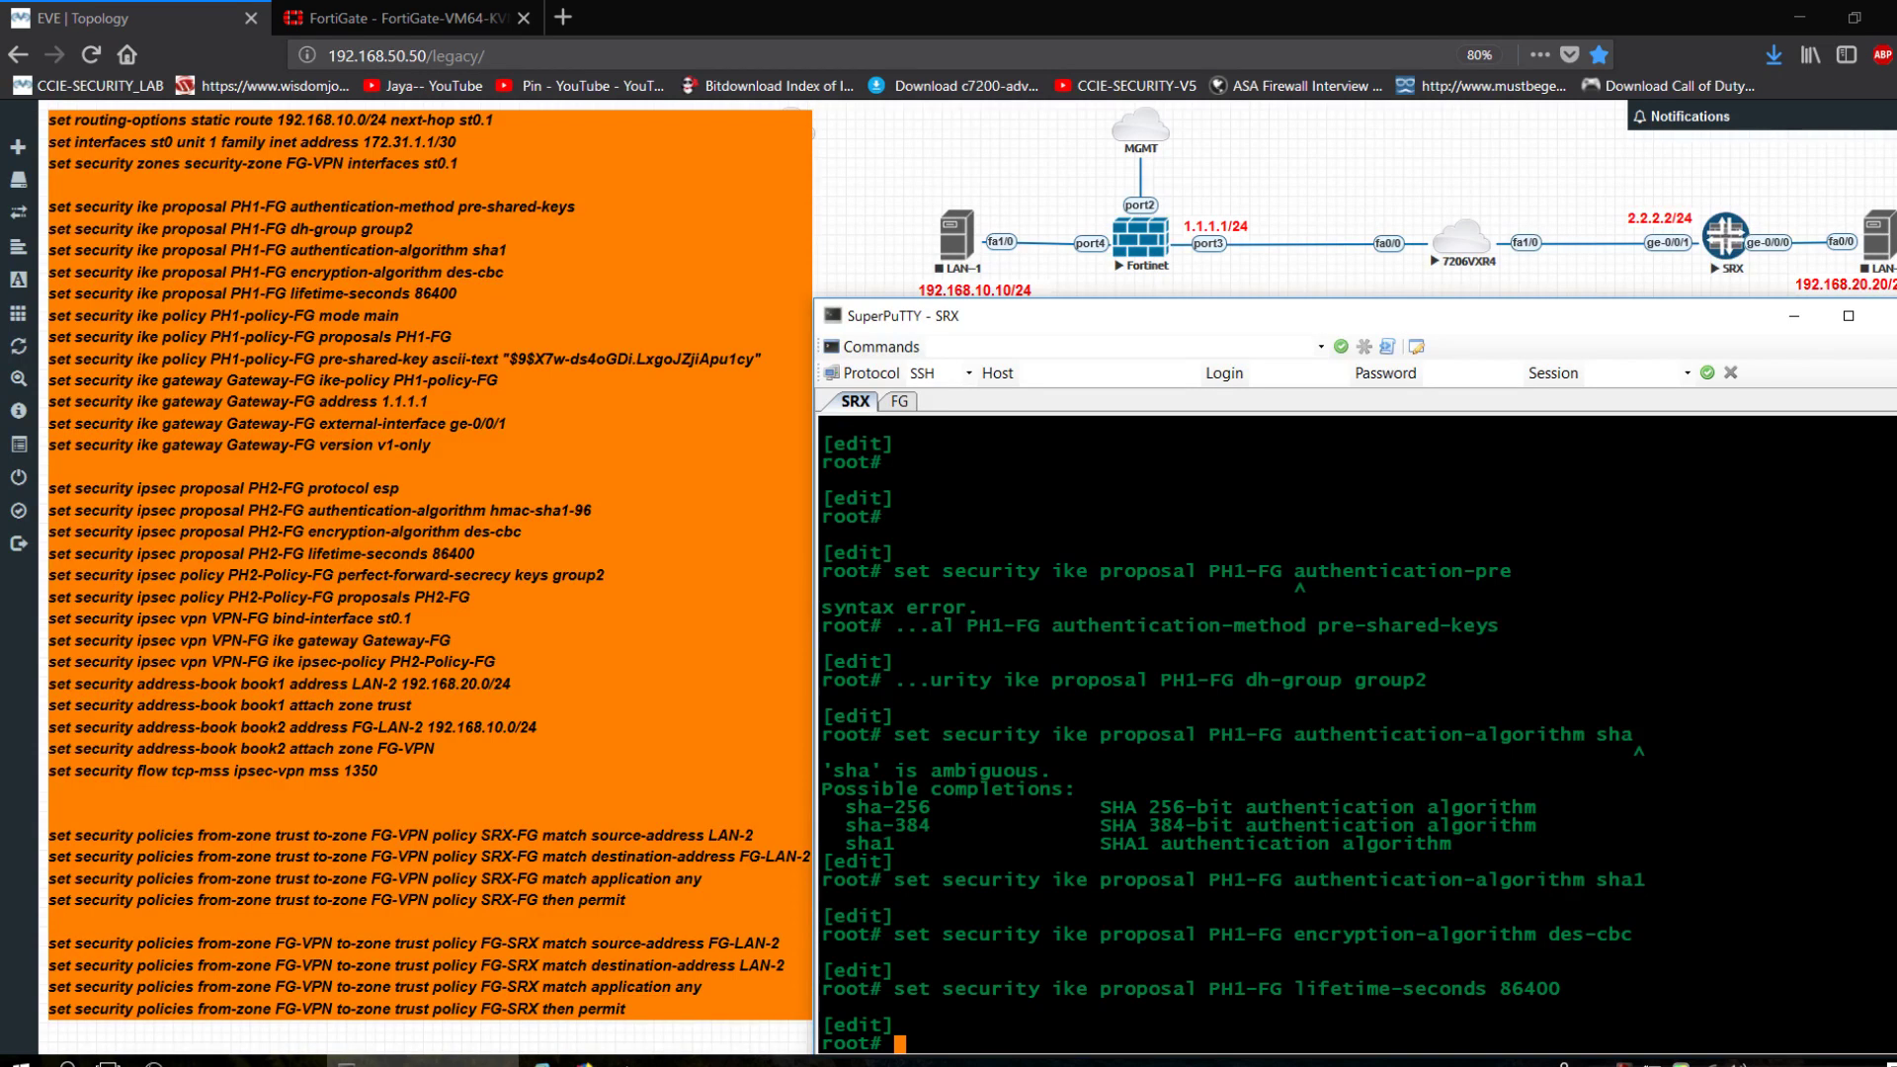
# Begin defining IKE policy PH1-policy-FG on the SRX.
pyautogui.press('Up')
pyautogui.press('BackSpace')
pyautogui.press('BackSpace')
pyautogui.press('BackSpace')
pyautogui.press('BackSpace')
pyautogui.press('BackSpace')
pyautogui.press('BackSpace')
pyautogui.press('BackSpace')
pyautogui.press('BackSpace')
pyautogui.press('BackSpace')
pyautogui.press('BackSpace')
pyautogui.press('BackSpace')
pyautogui.press('BackSpace')
pyautogui.press('BackSpace')
pyautogui.press('BackSpace')
pyautogui.press('BackSpace')
pyautogui.press('BackSpace')
pyautogui.press('BackSpace')
pyautogui.press('BackSpace')
pyautogui.press('BackSpace')
pyautogui.press('BackSpace')
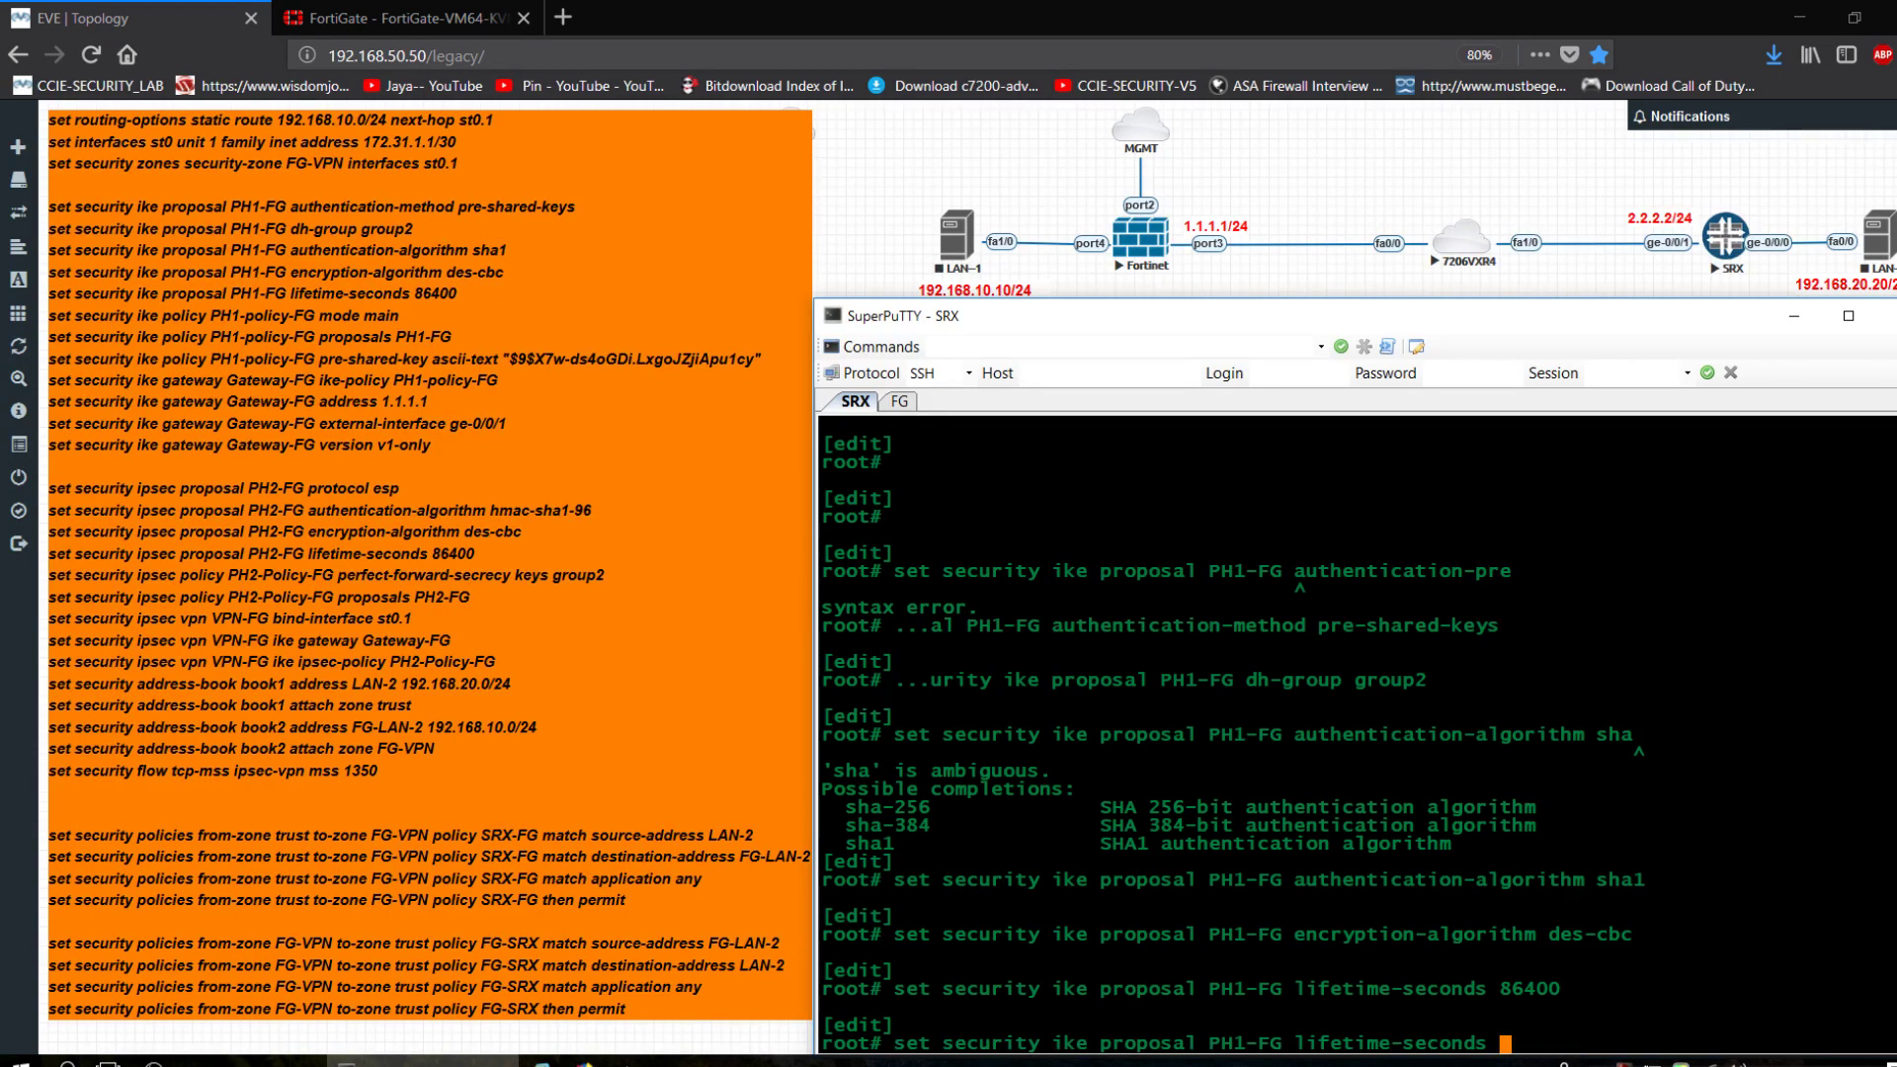
pyautogui.press('BackSpace')
pyautogui.press('BackSpace')
pyautogui.press('BackSpace')
pyautogui.press('BackSpace')
pyautogui.press('BackSpace')
pyautogui.press('BackSpace')
pyautogui.press('BackSpace')
pyautogui.press('BackSpace')
pyautogui.press('BackSpace')
pyautogui.press('BackSpace')
pyautogui.press('BackSpace')
pyautogui.press('BackSpace')
pyautogui.press('BackSpace')
pyautogui.press('BackSpace')
pyautogui.press('BackSpace')
pyautogui.press('BackSpace')
pyautogui.press('BackSpace')
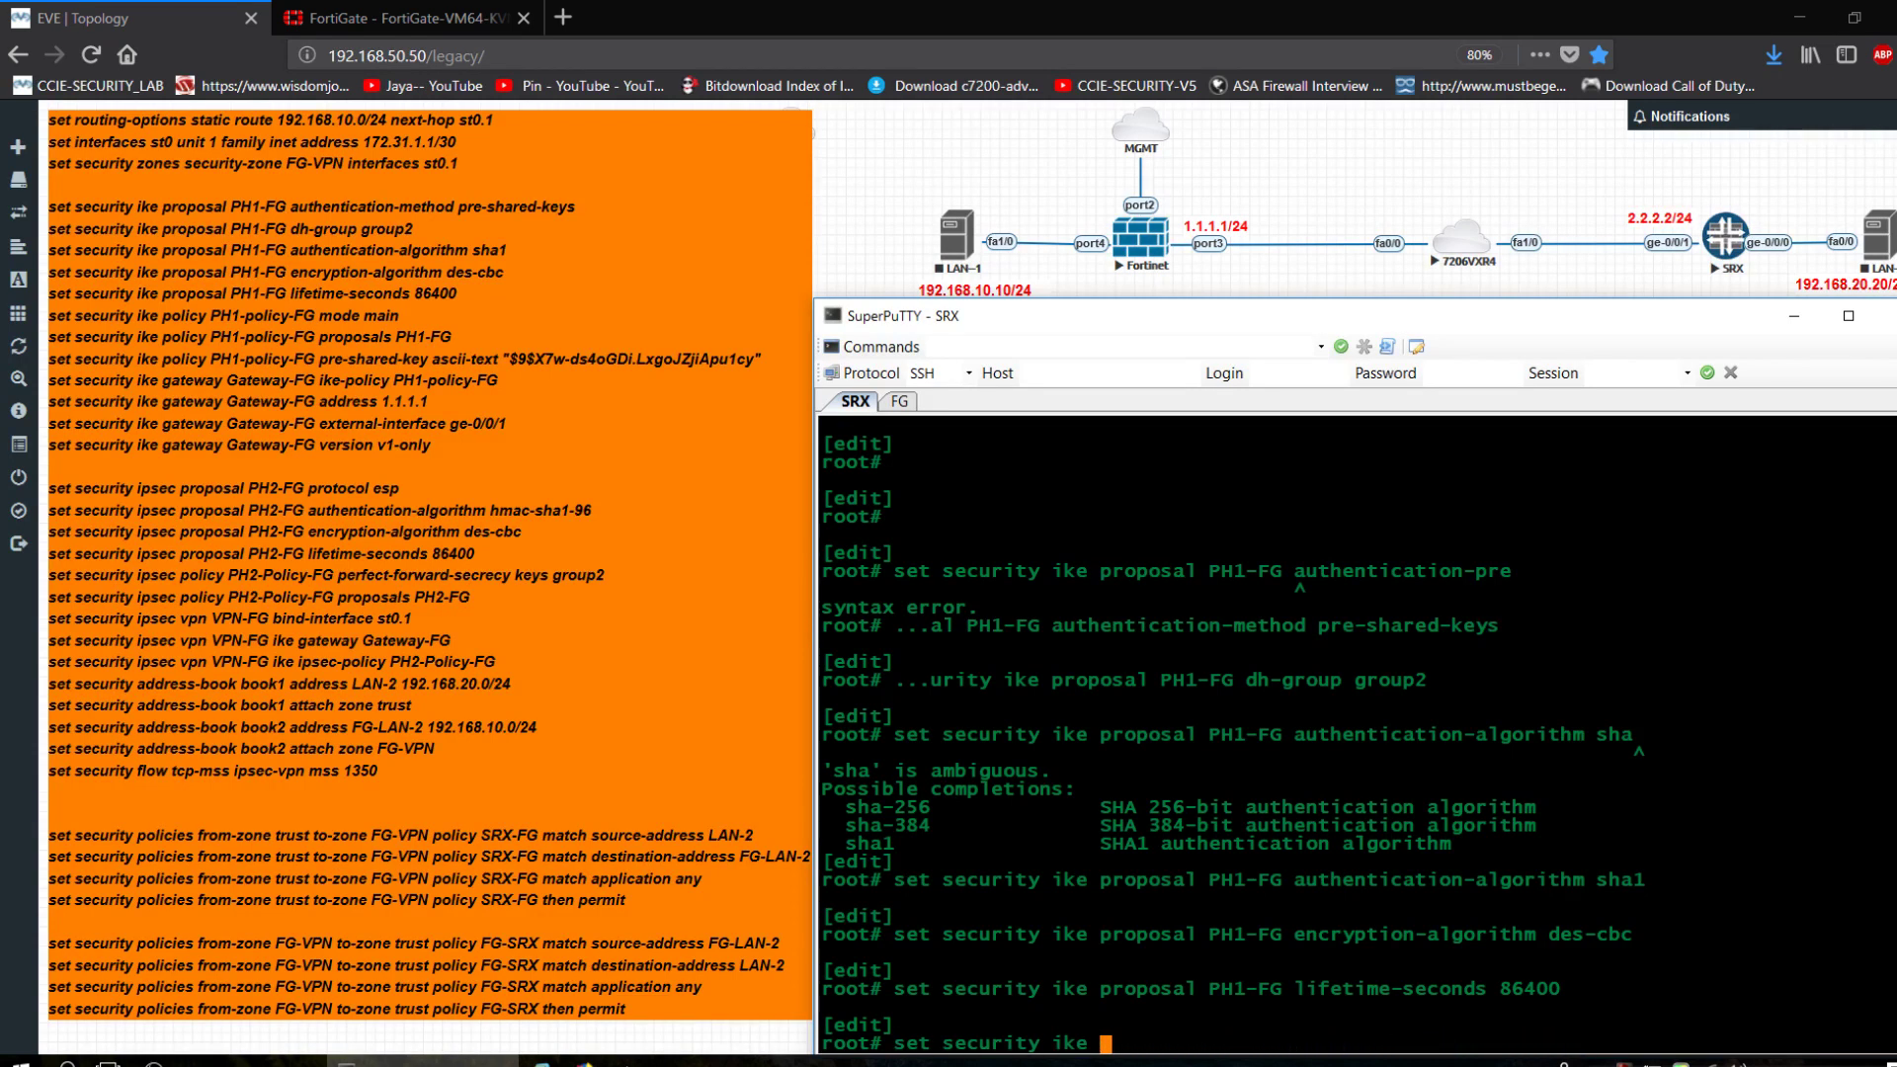
pyautogui.write('policy PH1-policy')
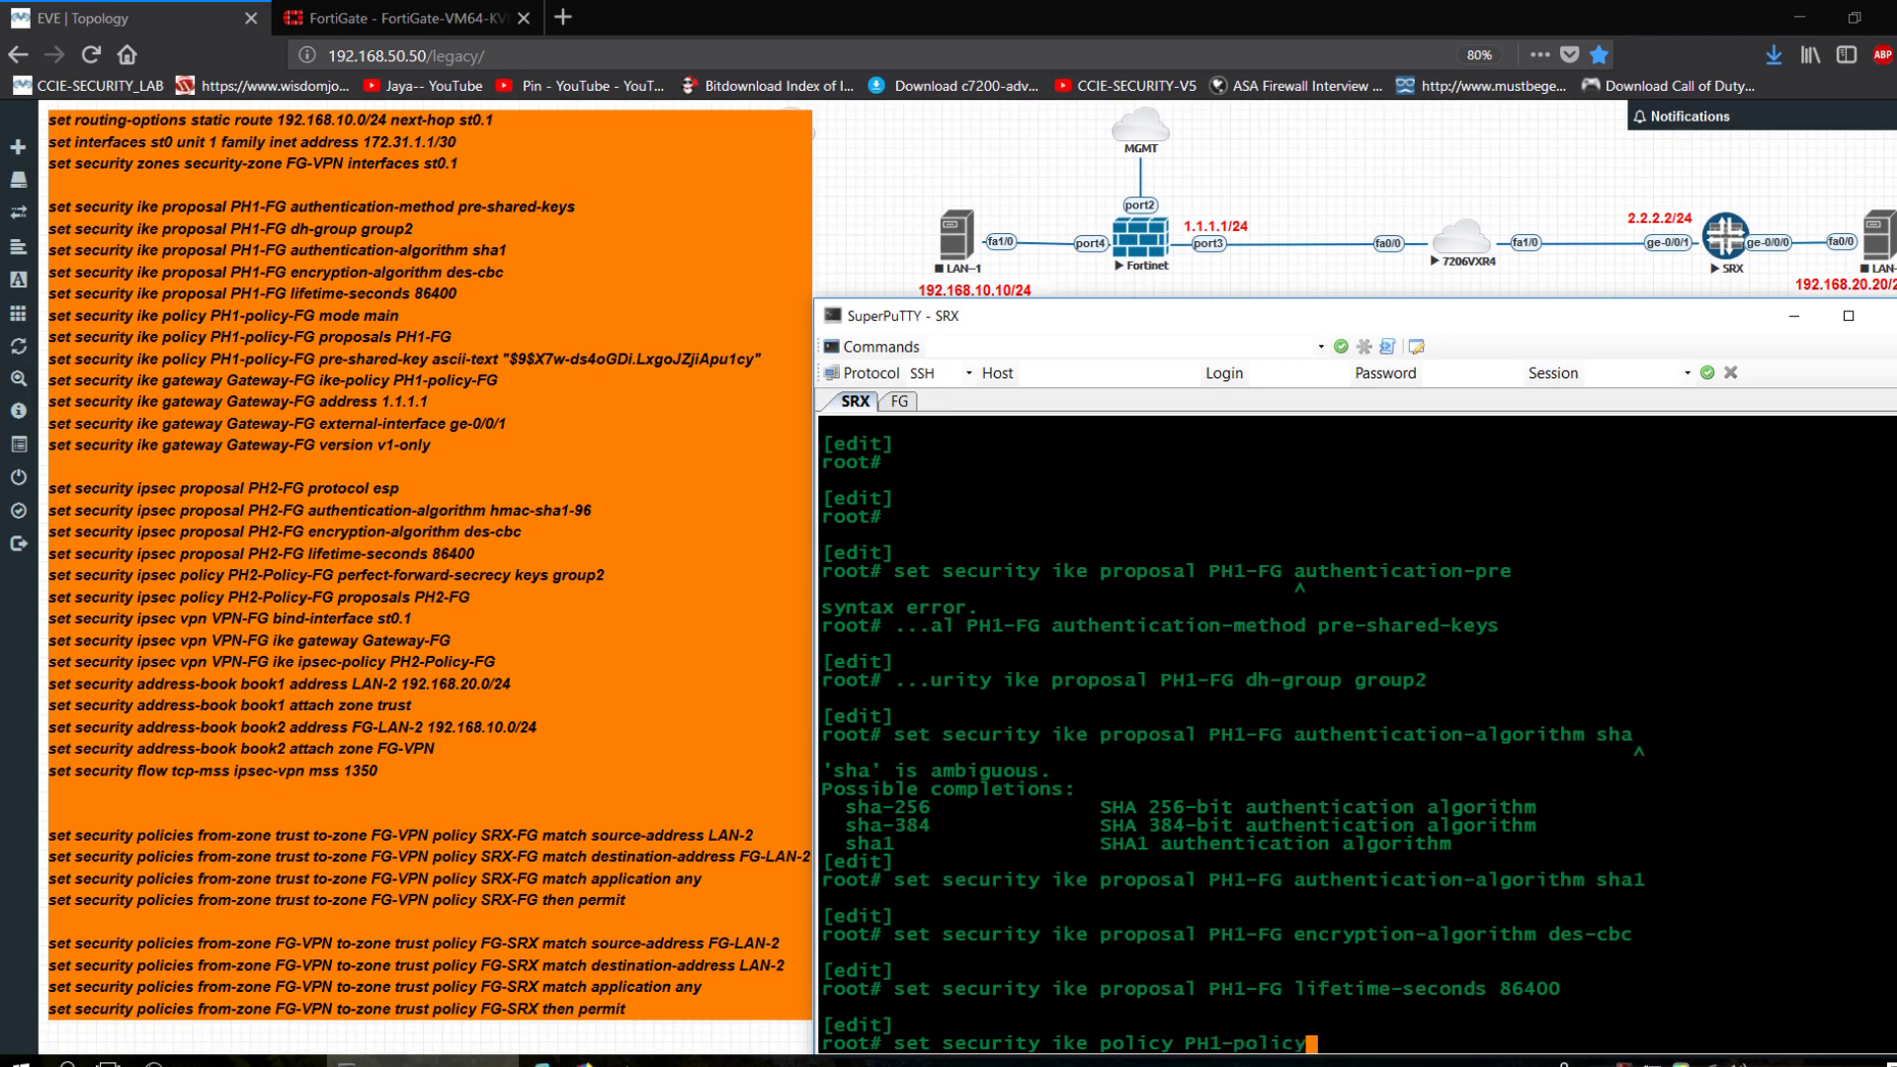
pyautogui.write('-FG en')
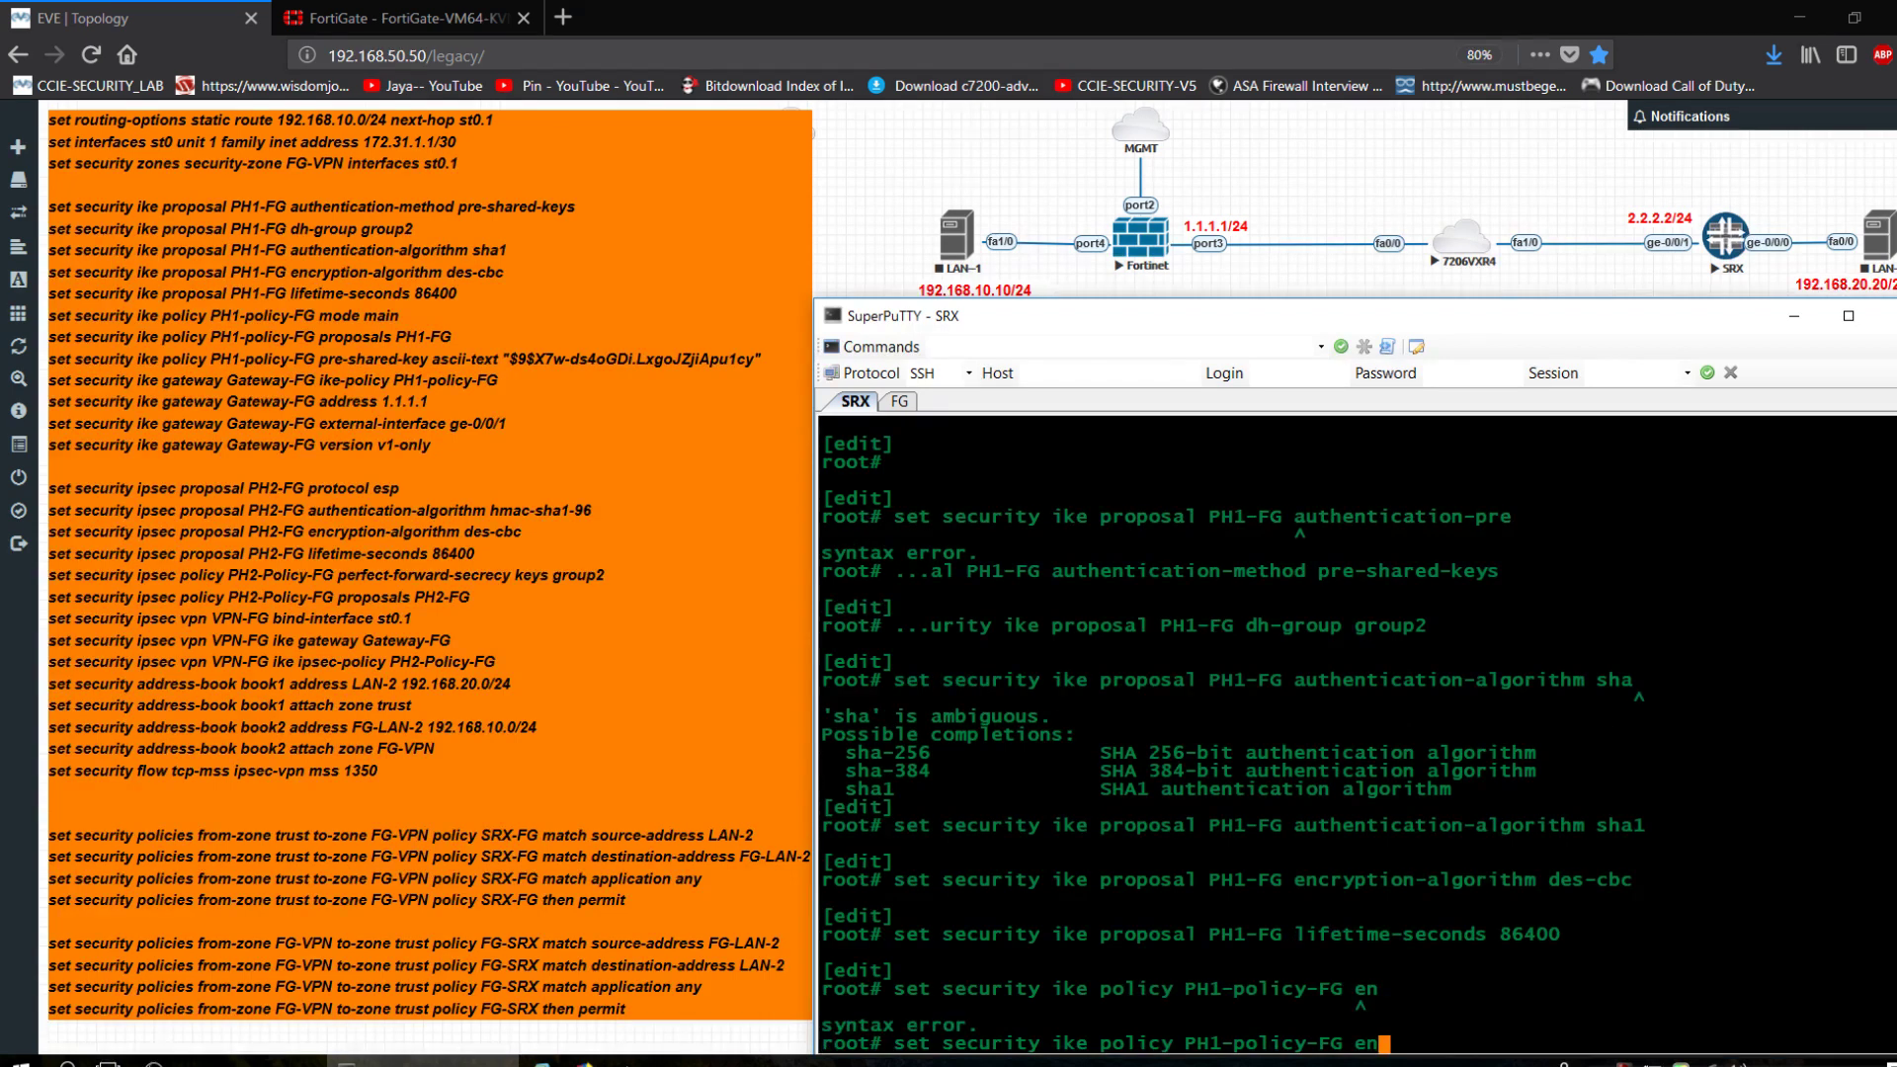
pyautogui.write(' mo')
# Set IKE policy PH1-policy-FG to main mode with proposal PH1-FG.
pyautogui.press('BackSpace')
pyautogui.press('BackSpace')
pyautogui.press('BackSpace')
pyautogui.press('BackSpace')
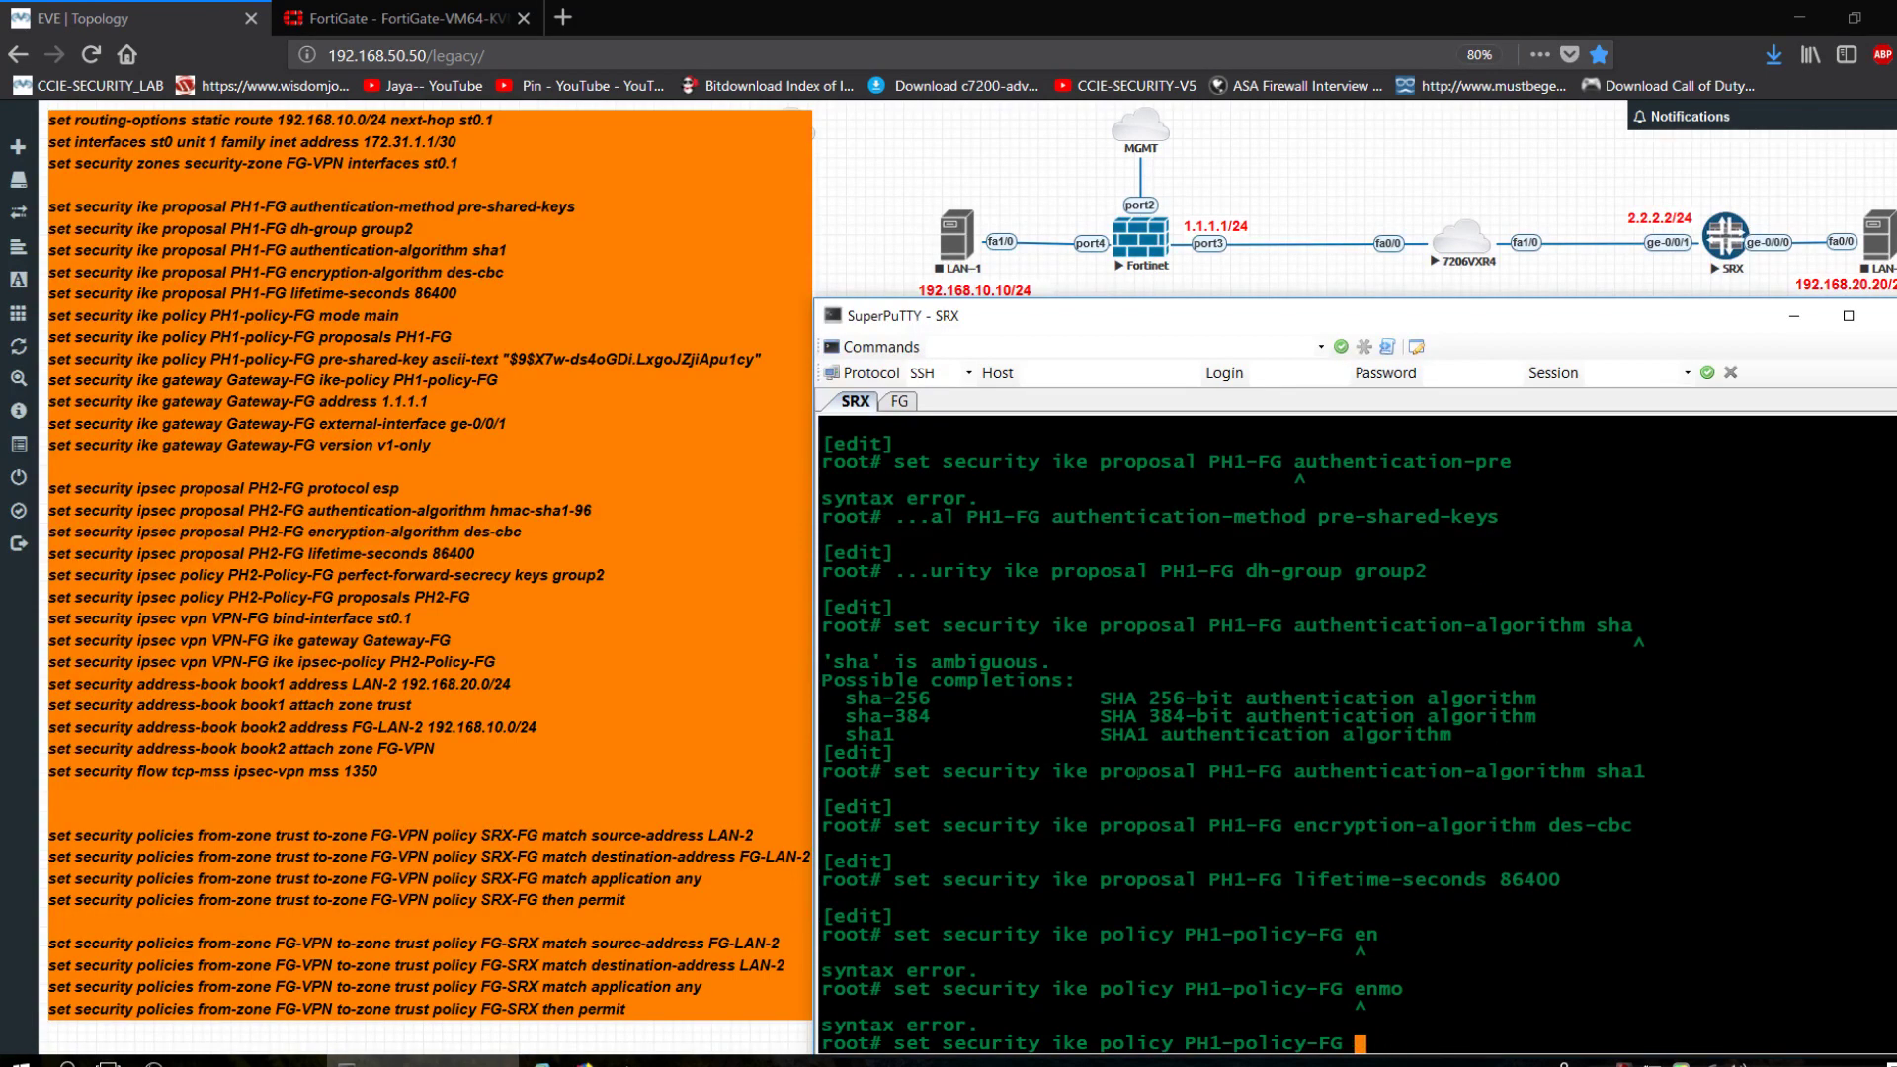
pyautogui.write('mode main')
pyautogui.press('Return')
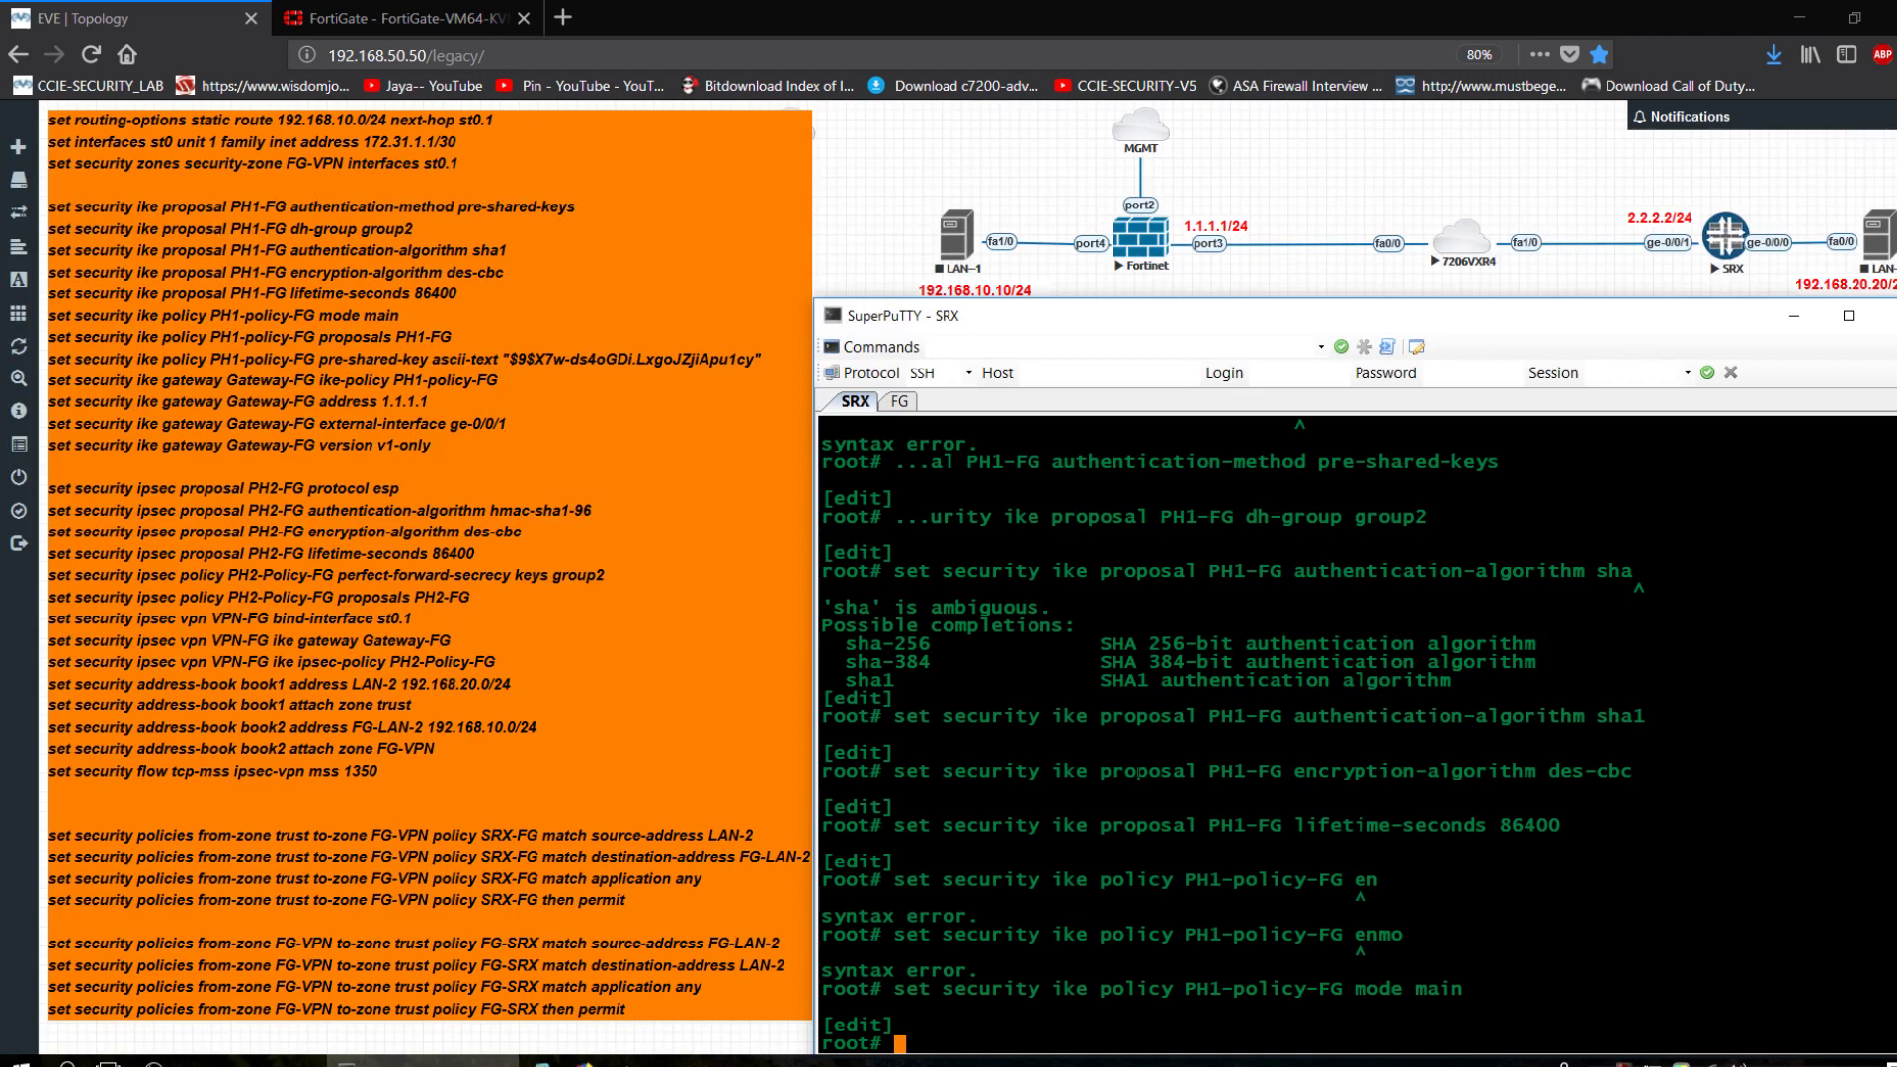
pyautogui.press('Up')
pyautogui.press('BackSpace')
pyautogui.press('BackSpace')
pyautogui.press('BackSpace')
pyautogui.press('BackSpace')
pyautogui.press('BackSpace')
pyautogui.press('BackSpace')
pyautogui.press('BackSpace')
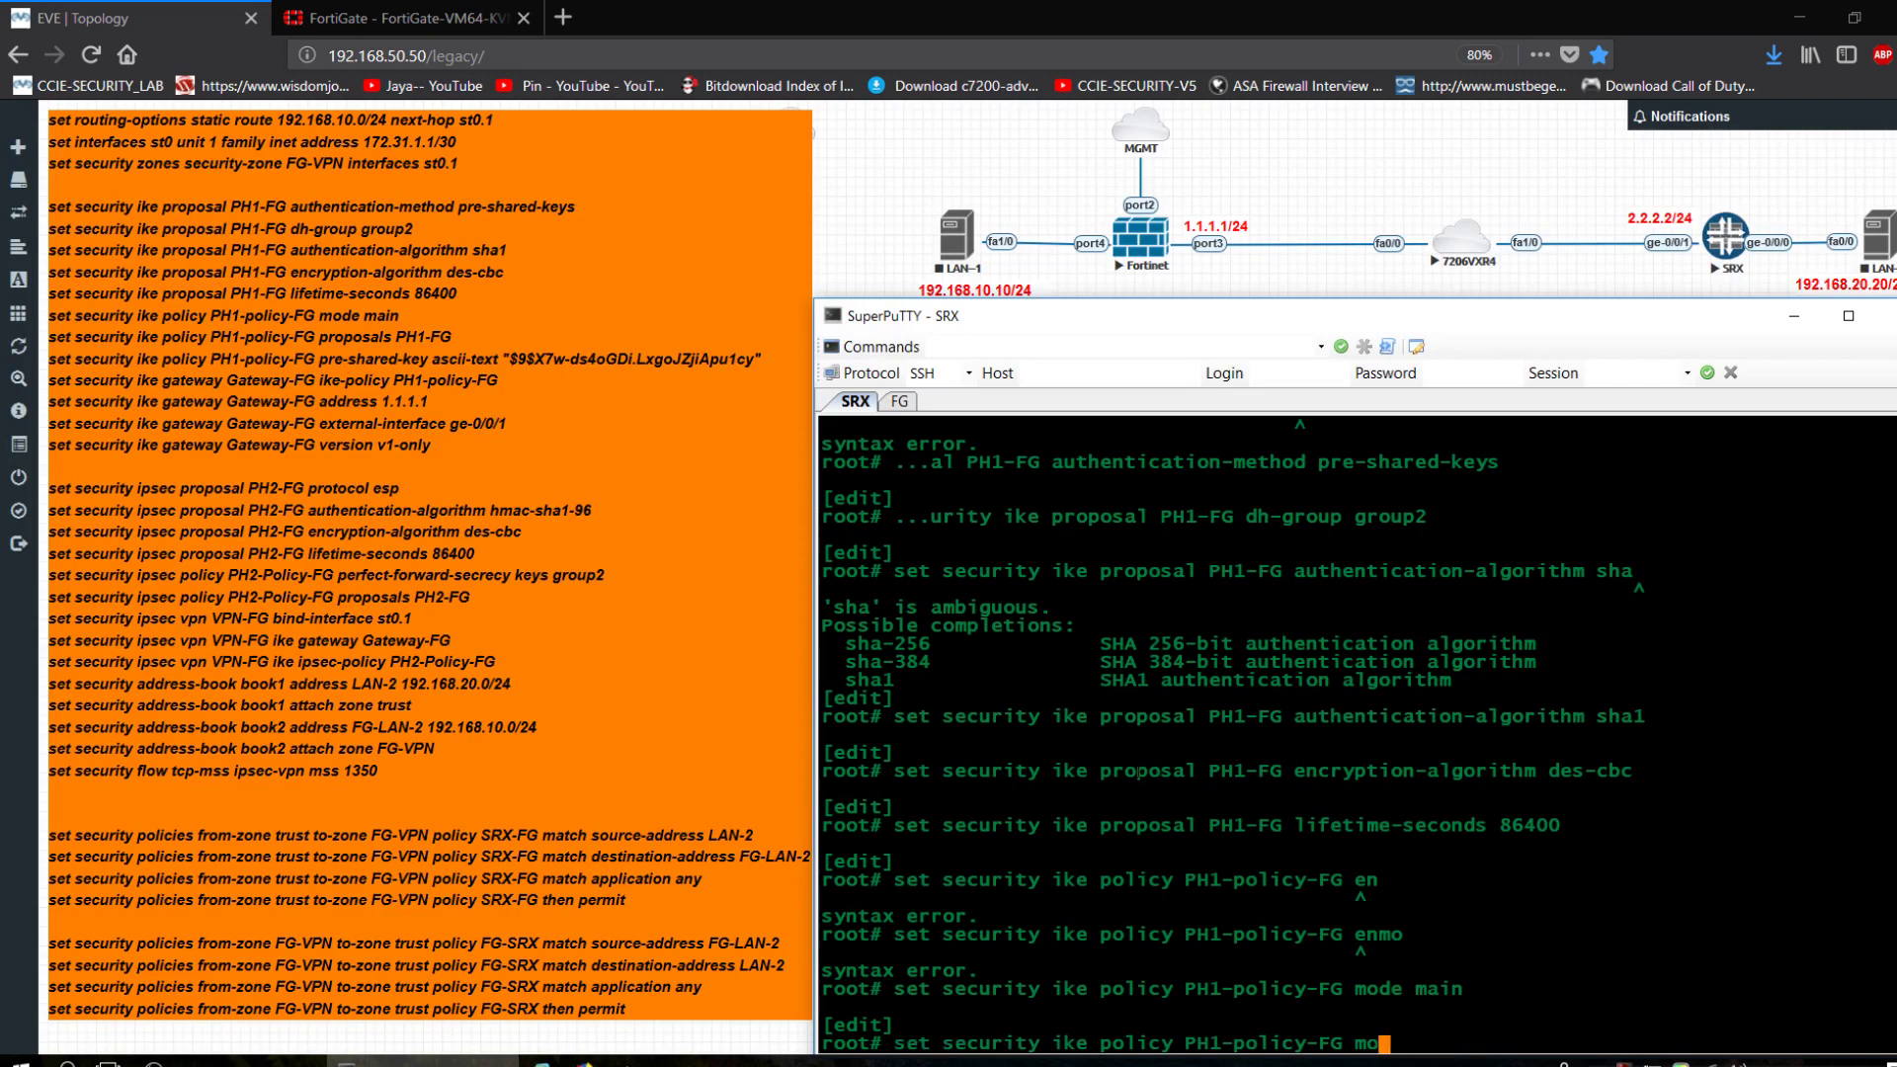
pyautogui.press('BackSpace')
pyautogui.press('BackSpace')
pyautogui.write('proposals PH1-FG')
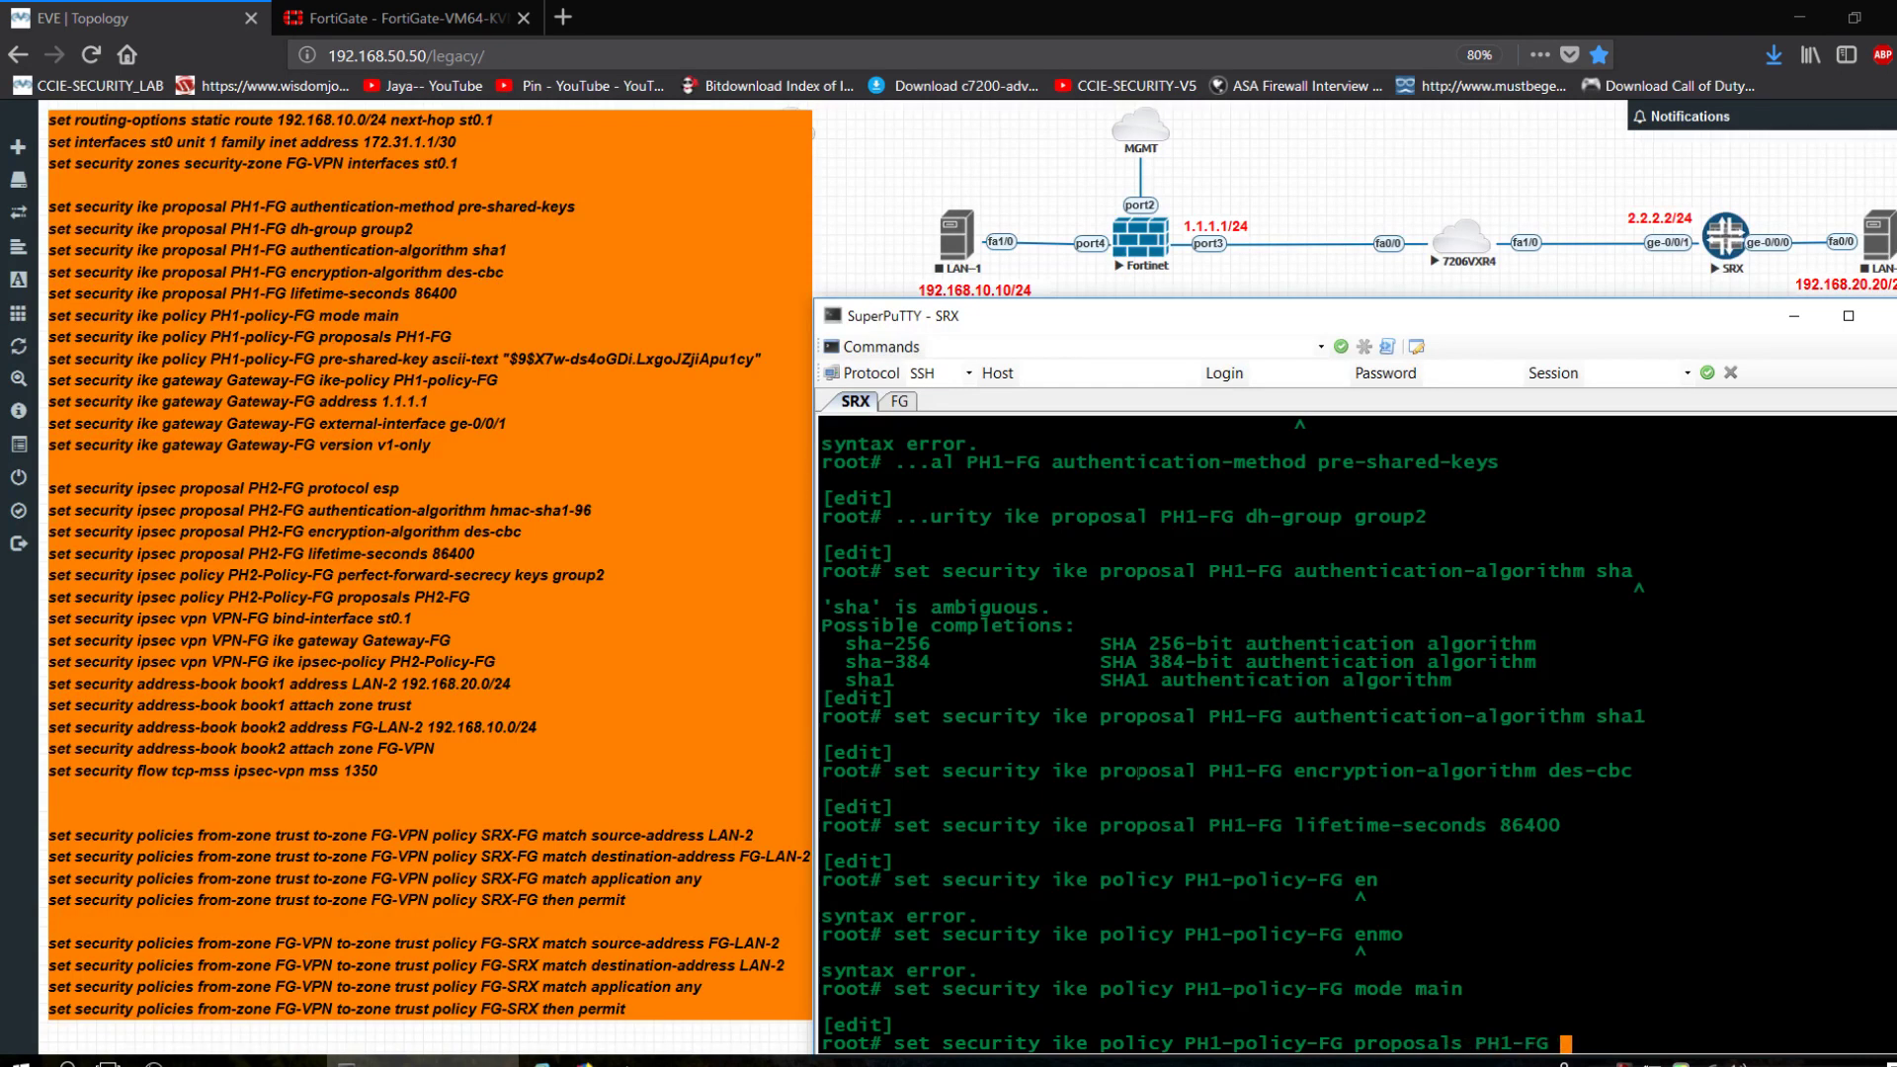
pyautogui.press('Return')
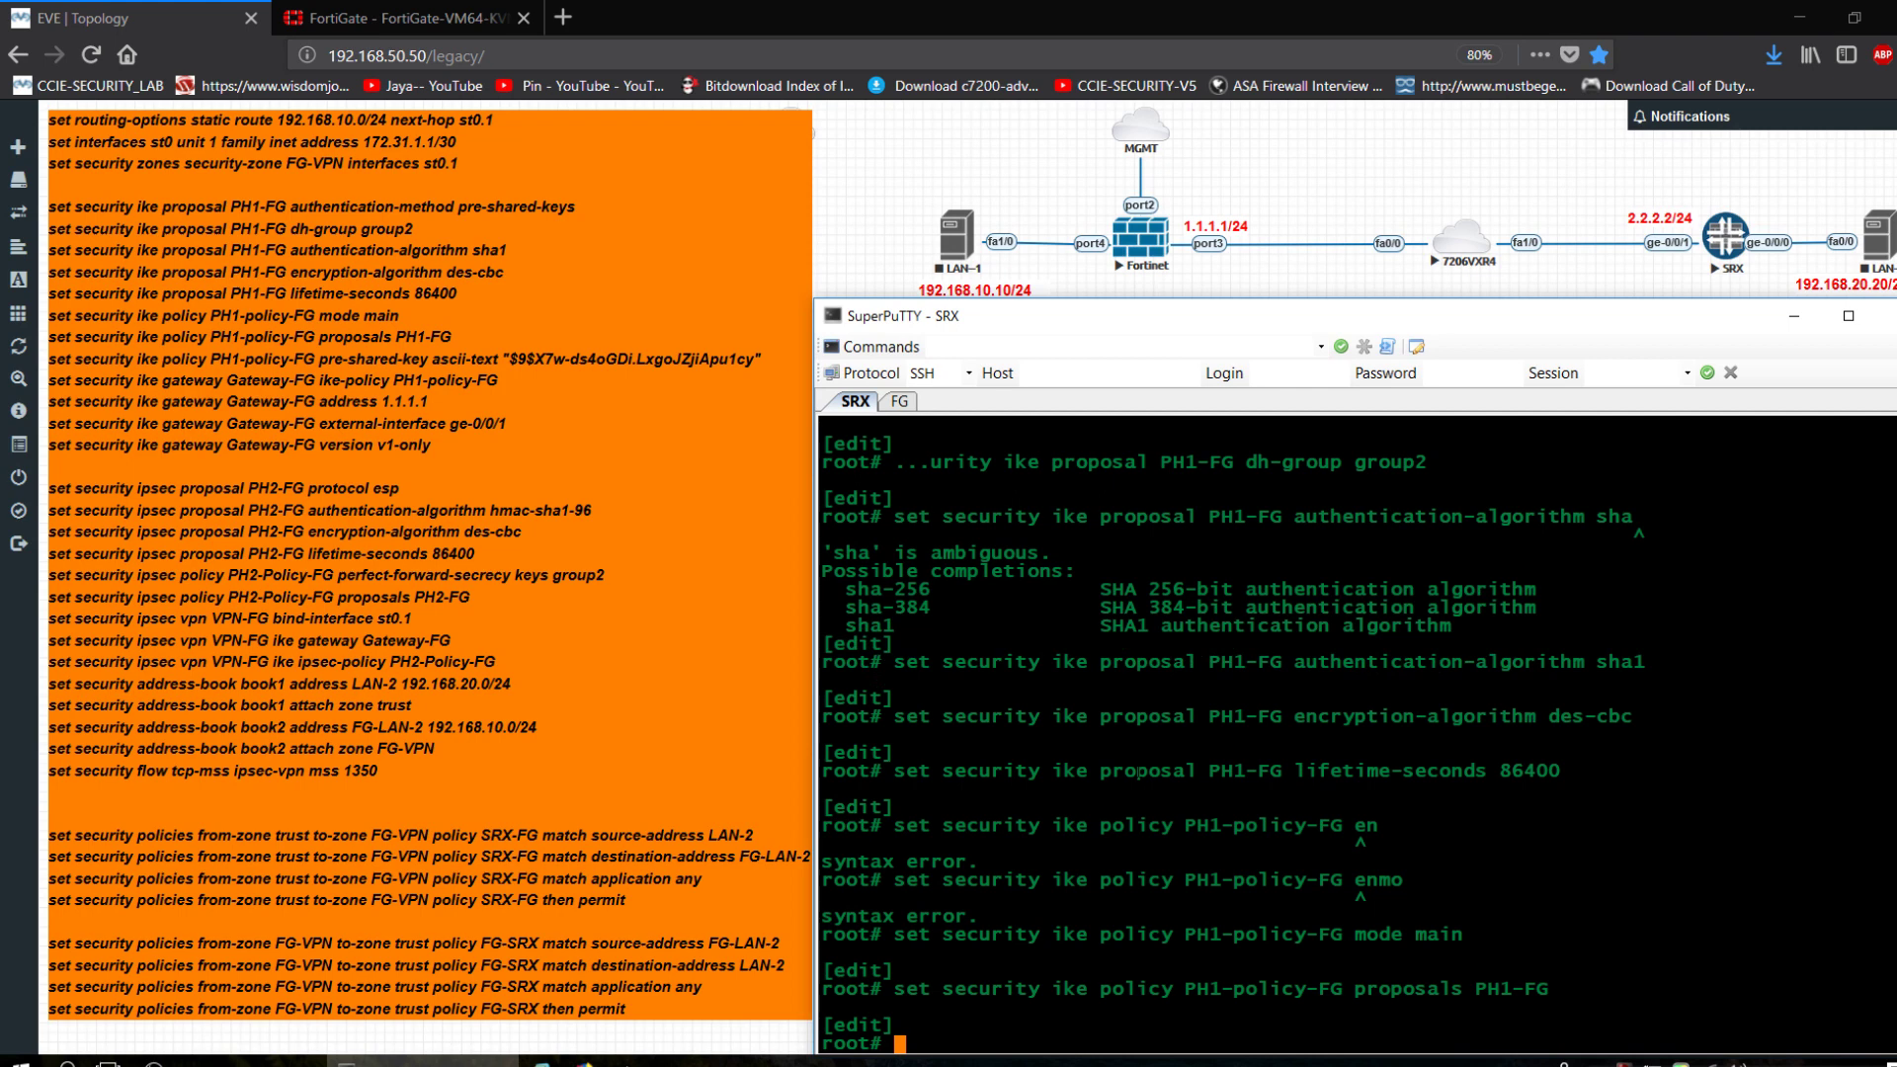
# Give PH1-policy-FG a pre-shared ascii-text key.
pyautogui.press('Up')
pyautogui.press('BackSpace')
pyautogui.press('BackSpace')
pyautogui.press('BackSpace')
pyautogui.press('BackSpace')
pyautogui.press('BackSpace')
pyautogui.press('BackSpace')
pyautogui.press('BackSpace')
pyautogui.press('BackSpace')
pyautogui.press('BackSpace')
pyautogui.press('BackSpace')
pyautogui.press('BackSpace')
pyautogui.press('BackSpace')
pyautogui.press('BackSpace')
pyautogui.press('BackSpace')
pyautogui.press('BackSpace')
pyautogui.press('BackSpace')
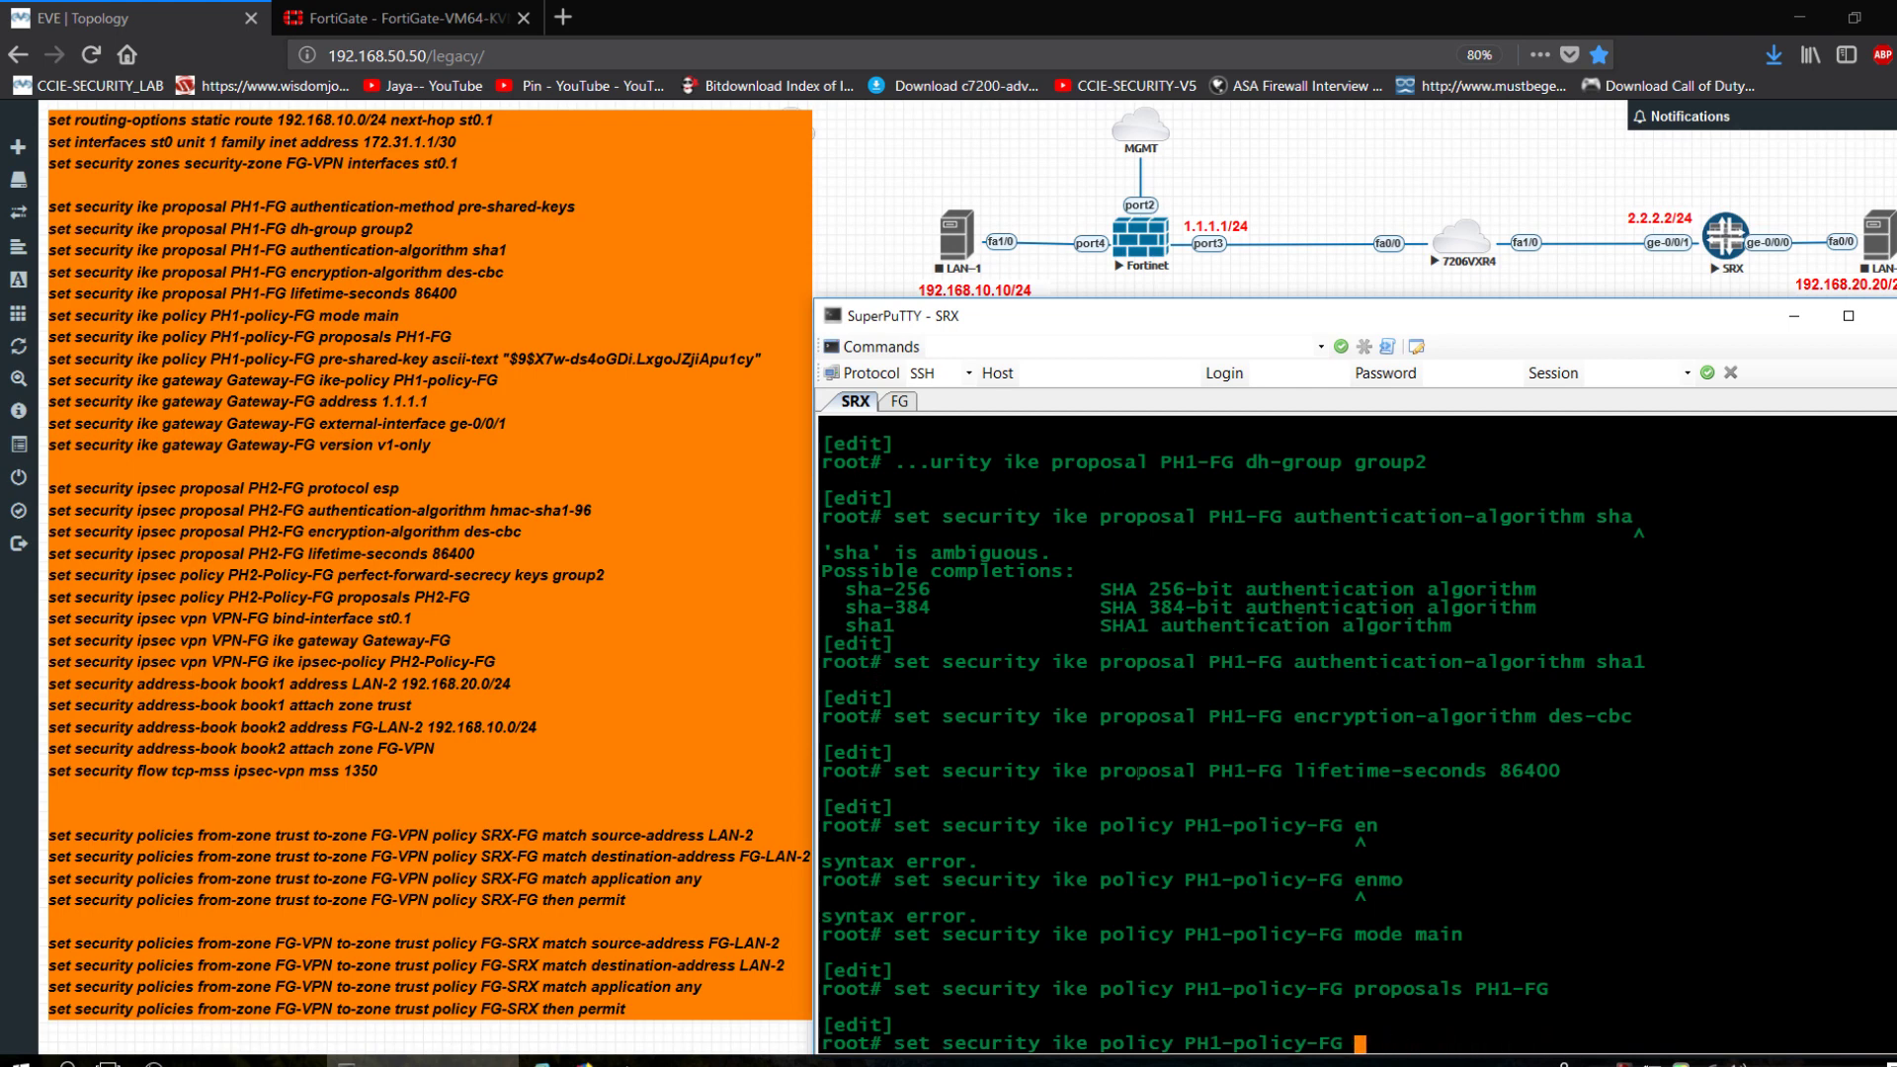
pyautogui.write('pre-shared-key ')
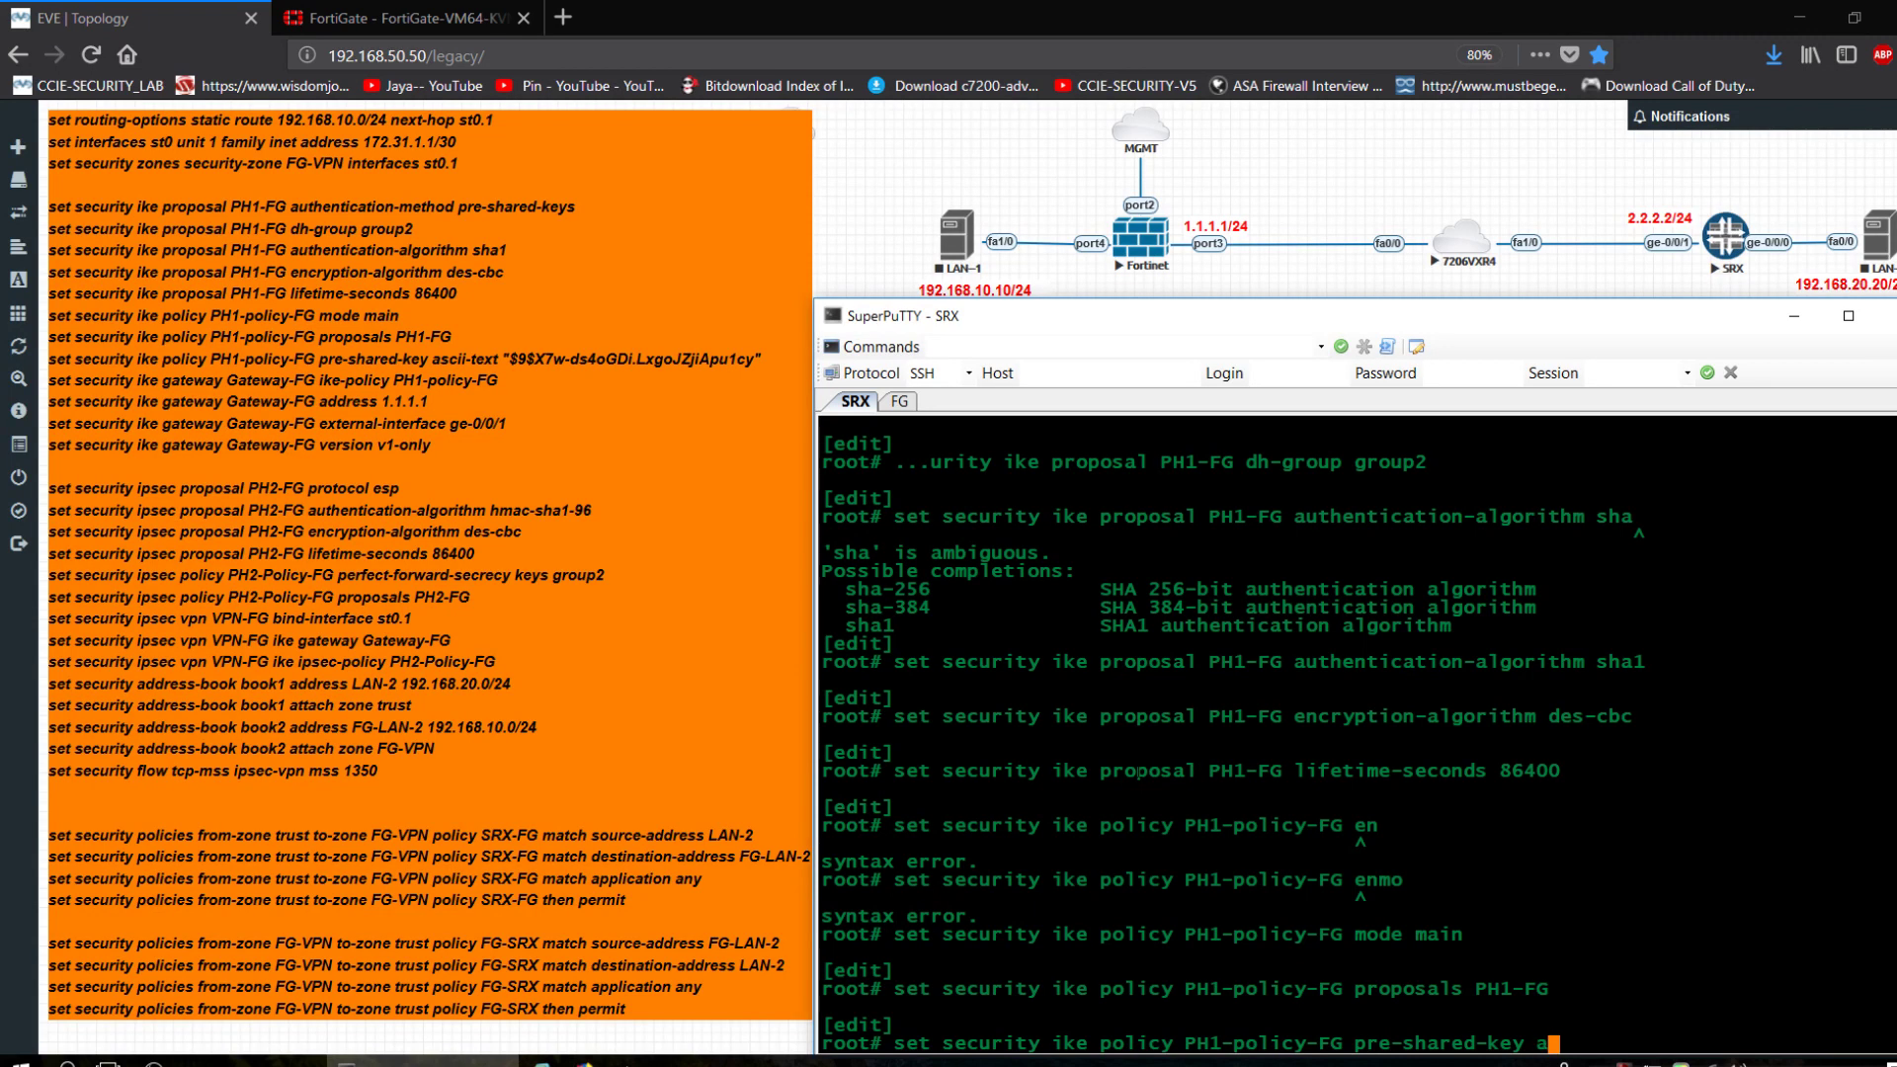
pyautogui.write('ascii-text cisco')
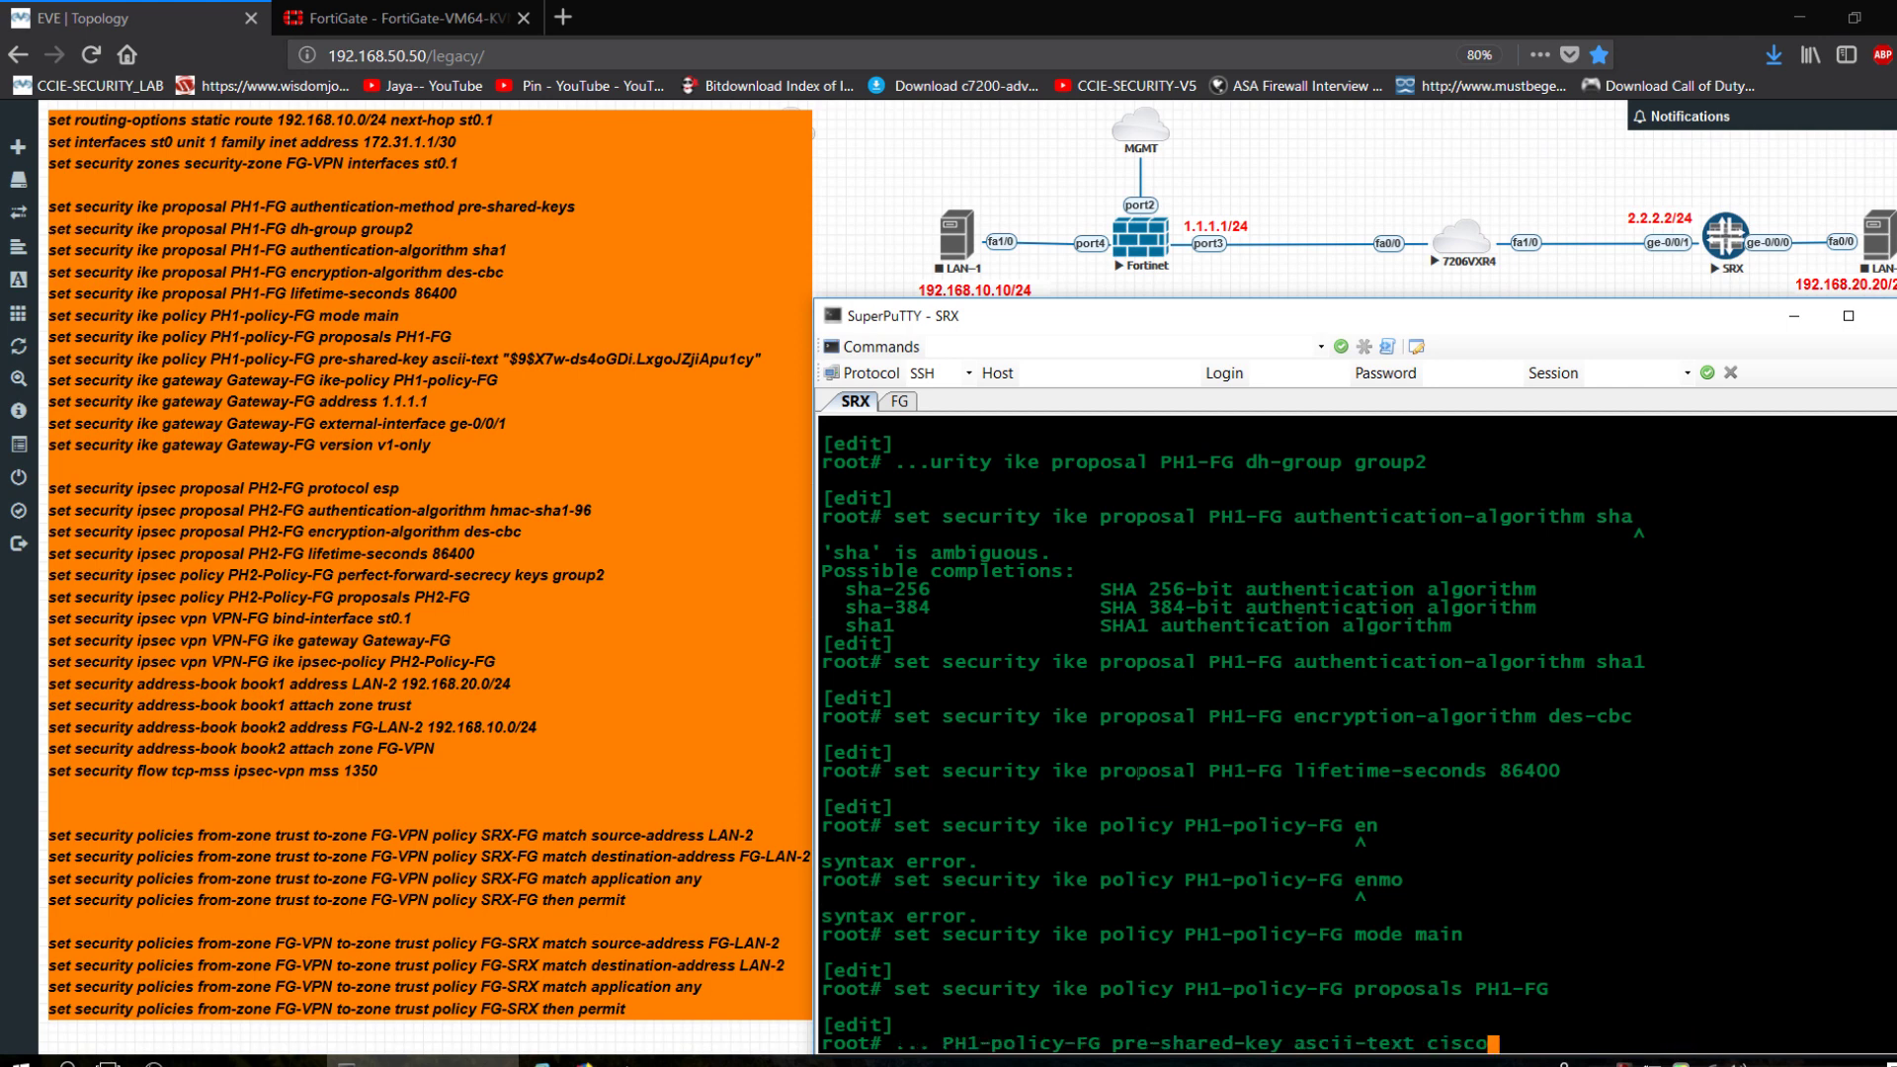
pyautogui.write('*123')
pyautogui.press('Return')
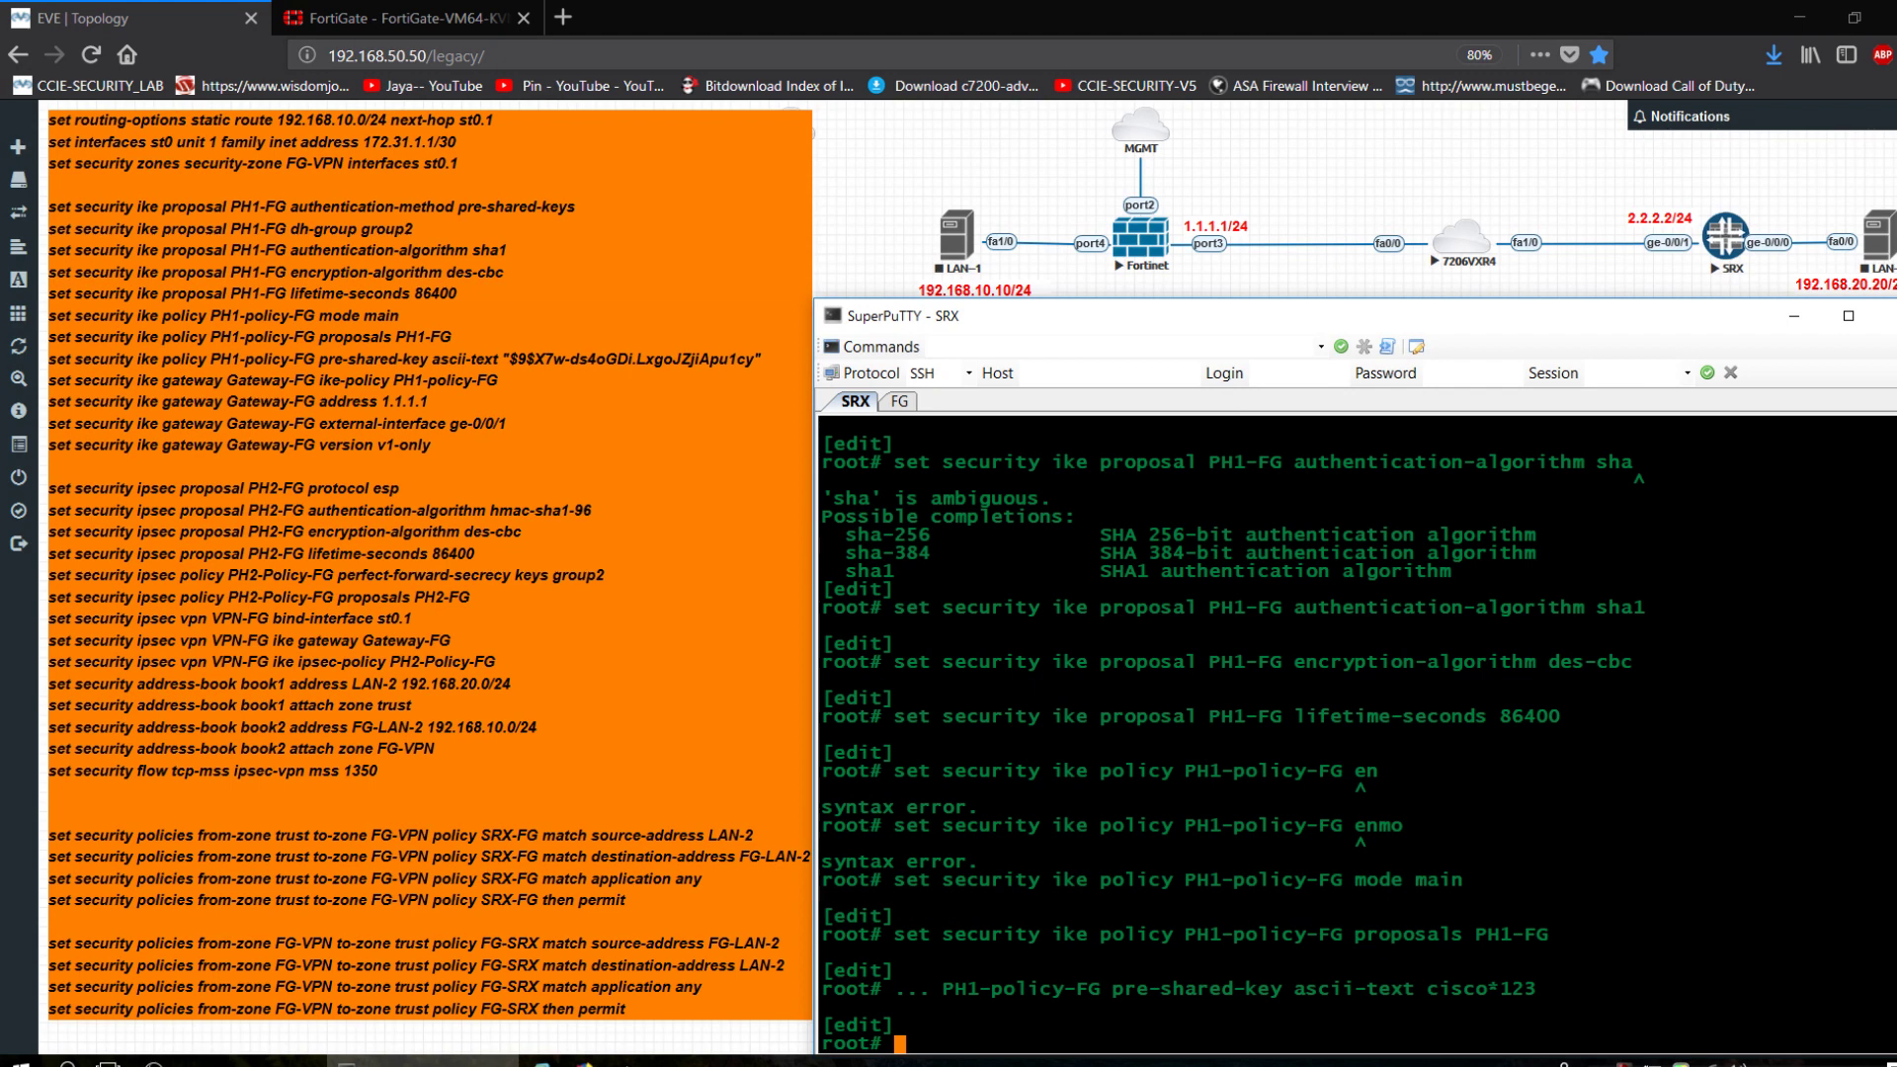
# Trim the command back to the IKE level to start the gateway definition.
pyautogui.press('Up')
pyautogui.press('BackSpace')
pyautogui.press('BackSpace')
pyautogui.press('BackSpace')
pyautogui.press('BackSpace')
pyautogui.press('BackSpace')
pyautogui.press('BackSpace')
pyautogui.press('BackSpace')
pyautogui.press('BackSpace')
pyautogui.press('BackSpace')
pyautogui.press('BackSpace')
pyautogui.press('BackSpace')
pyautogui.press('BackSpace')
pyautogui.press('BackSpace')
pyautogui.press('BackSpace')
pyautogui.press('BackSpace')
pyautogui.press('BackSpace')
pyautogui.press('BackSpace')
pyautogui.press('BackSpace')
pyautogui.press('BackSpace')
pyautogui.press('BackSpace')
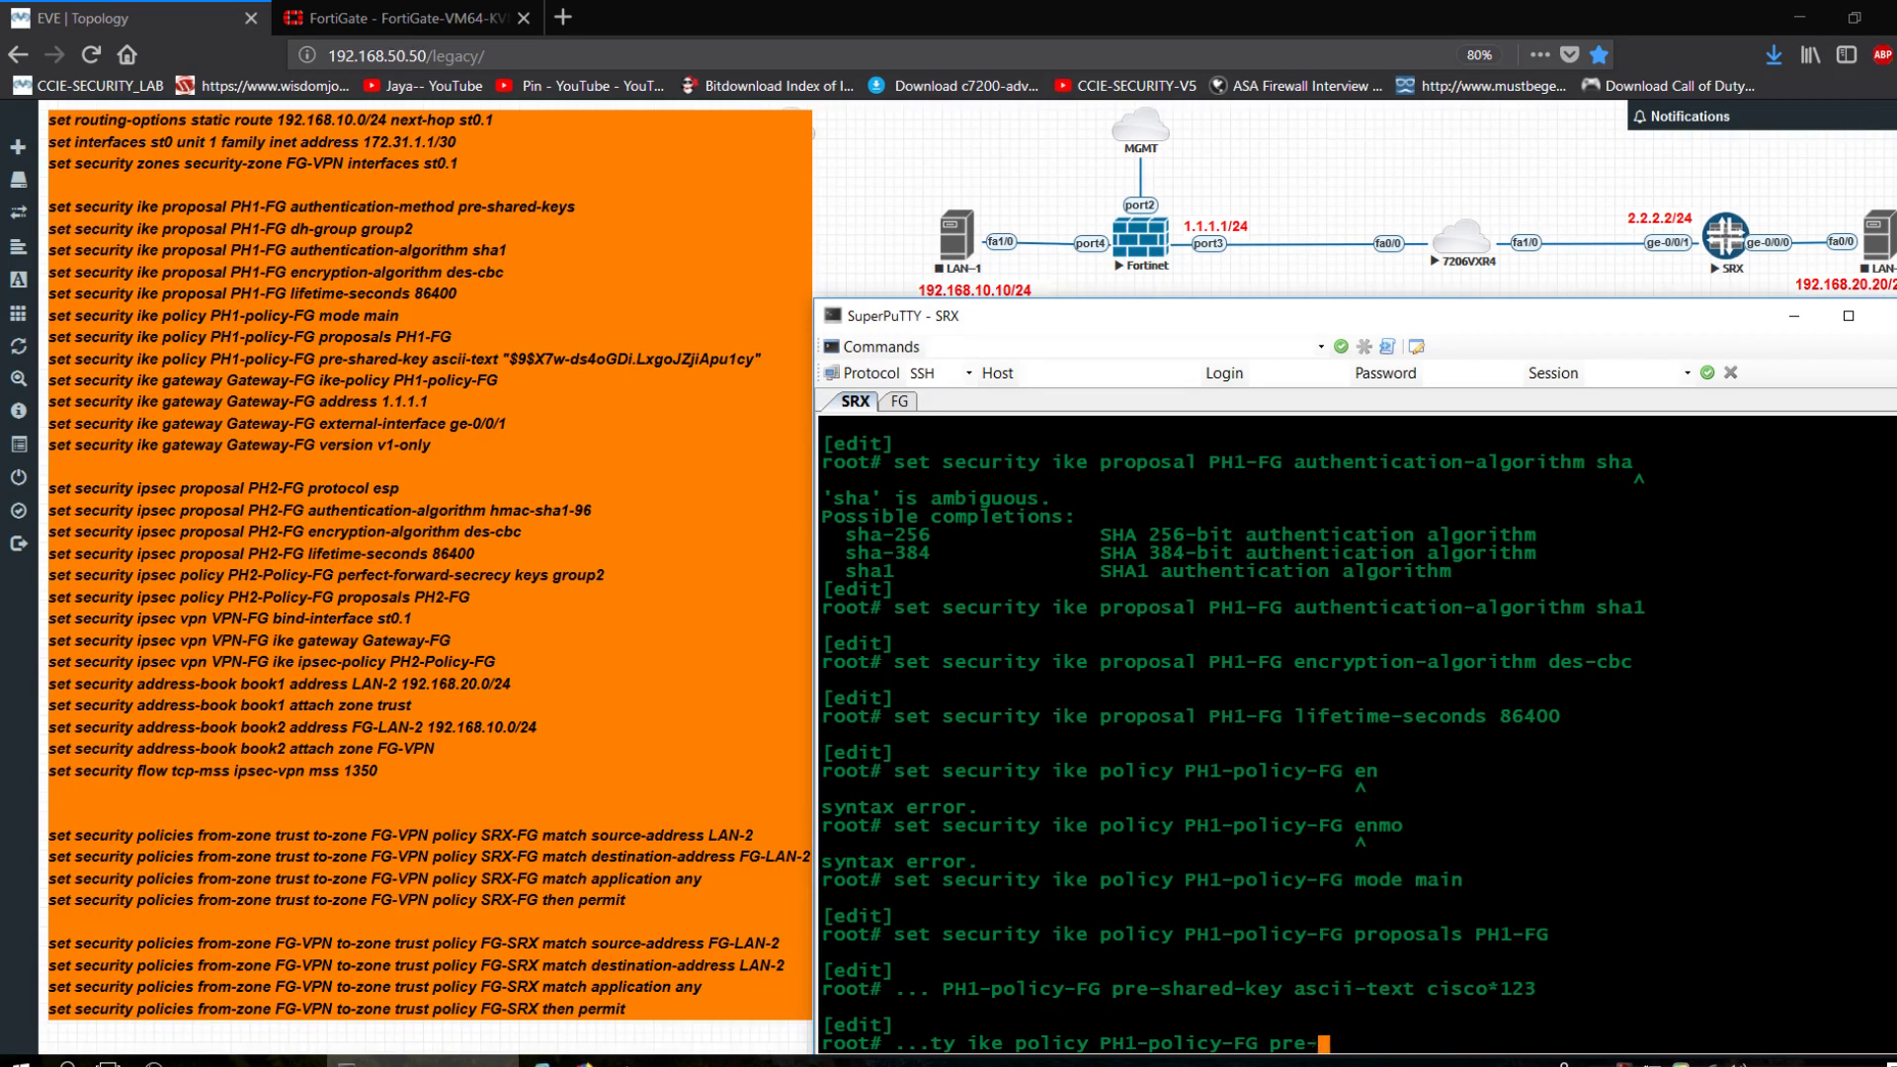
pyautogui.press('BackSpace')
pyautogui.press('BackSpace')
pyautogui.press('BackSpace')
pyautogui.press('BackSpace')
pyautogui.press('BackSpace')
pyautogui.press('BackSpace')
pyautogui.press('BackSpace')
pyautogui.press('BackSpace')
pyautogui.press('BackSpace')
pyautogui.press('BackSpace')
pyautogui.press('BackSpace')
pyautogui.press('BackSpace')
pyautogui.press('BackSpace')
pyautogui.press('BackSpace')
pyautogui.press('BackSpace')
pyautogui.press('BackSpace')
pyautogui.press('BackSpace')
pyautogui.press('BackSpace')
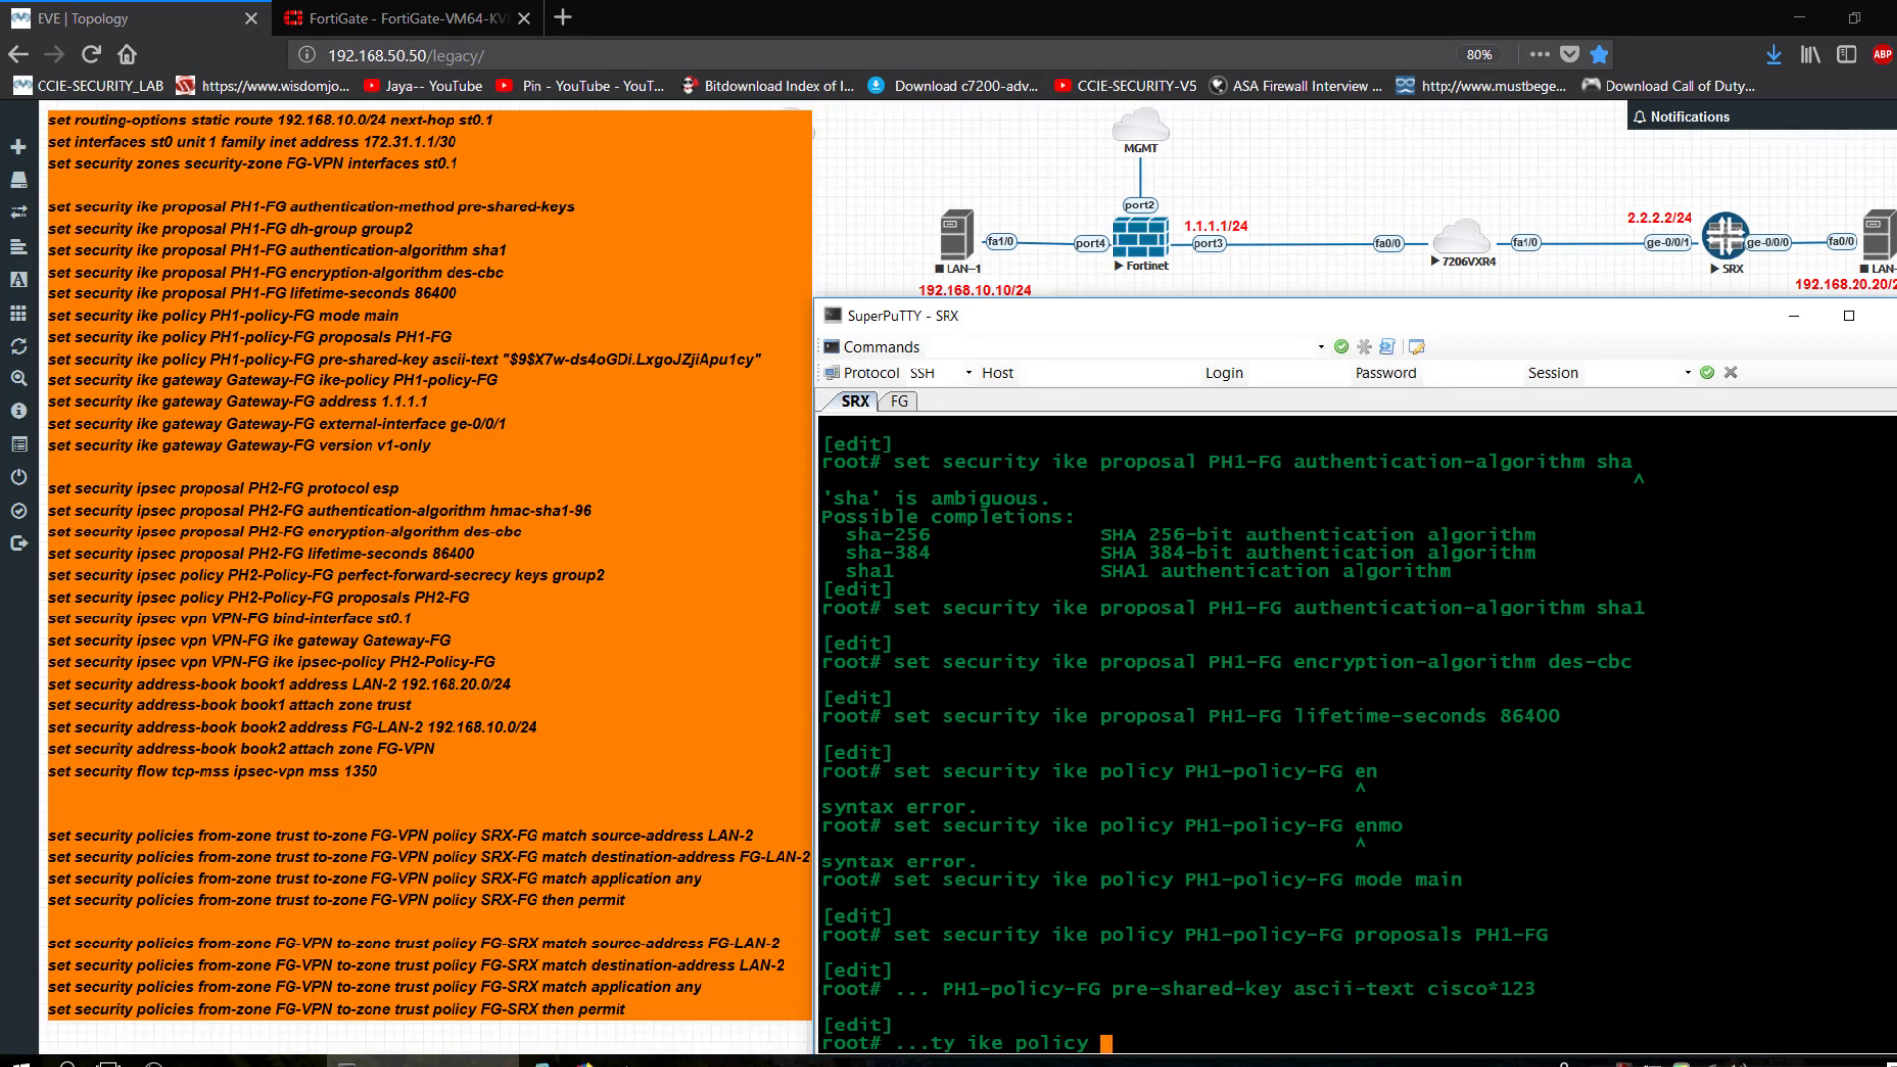
pyautogui.write('ga')
pyautogui.press('BackSpace')
pyautogui.press('BackSpace')
pyautogui.press('BackSpace')
pyautogui.press('BackSpace')
pyautogui.press('BackSpace')
pyautogui.press('BackSpace')
pyautogui.press('BackSpace')
pyautogui.press('BackSpace')
pyautogui.press('BackSpace')
pyautogui.press('BackSpace')
# Create IKE gateway Gateway-FG with policy PH1-policy-FG on external interface ge-0/0/1.
pyautogui.write('gateway Gateway-')
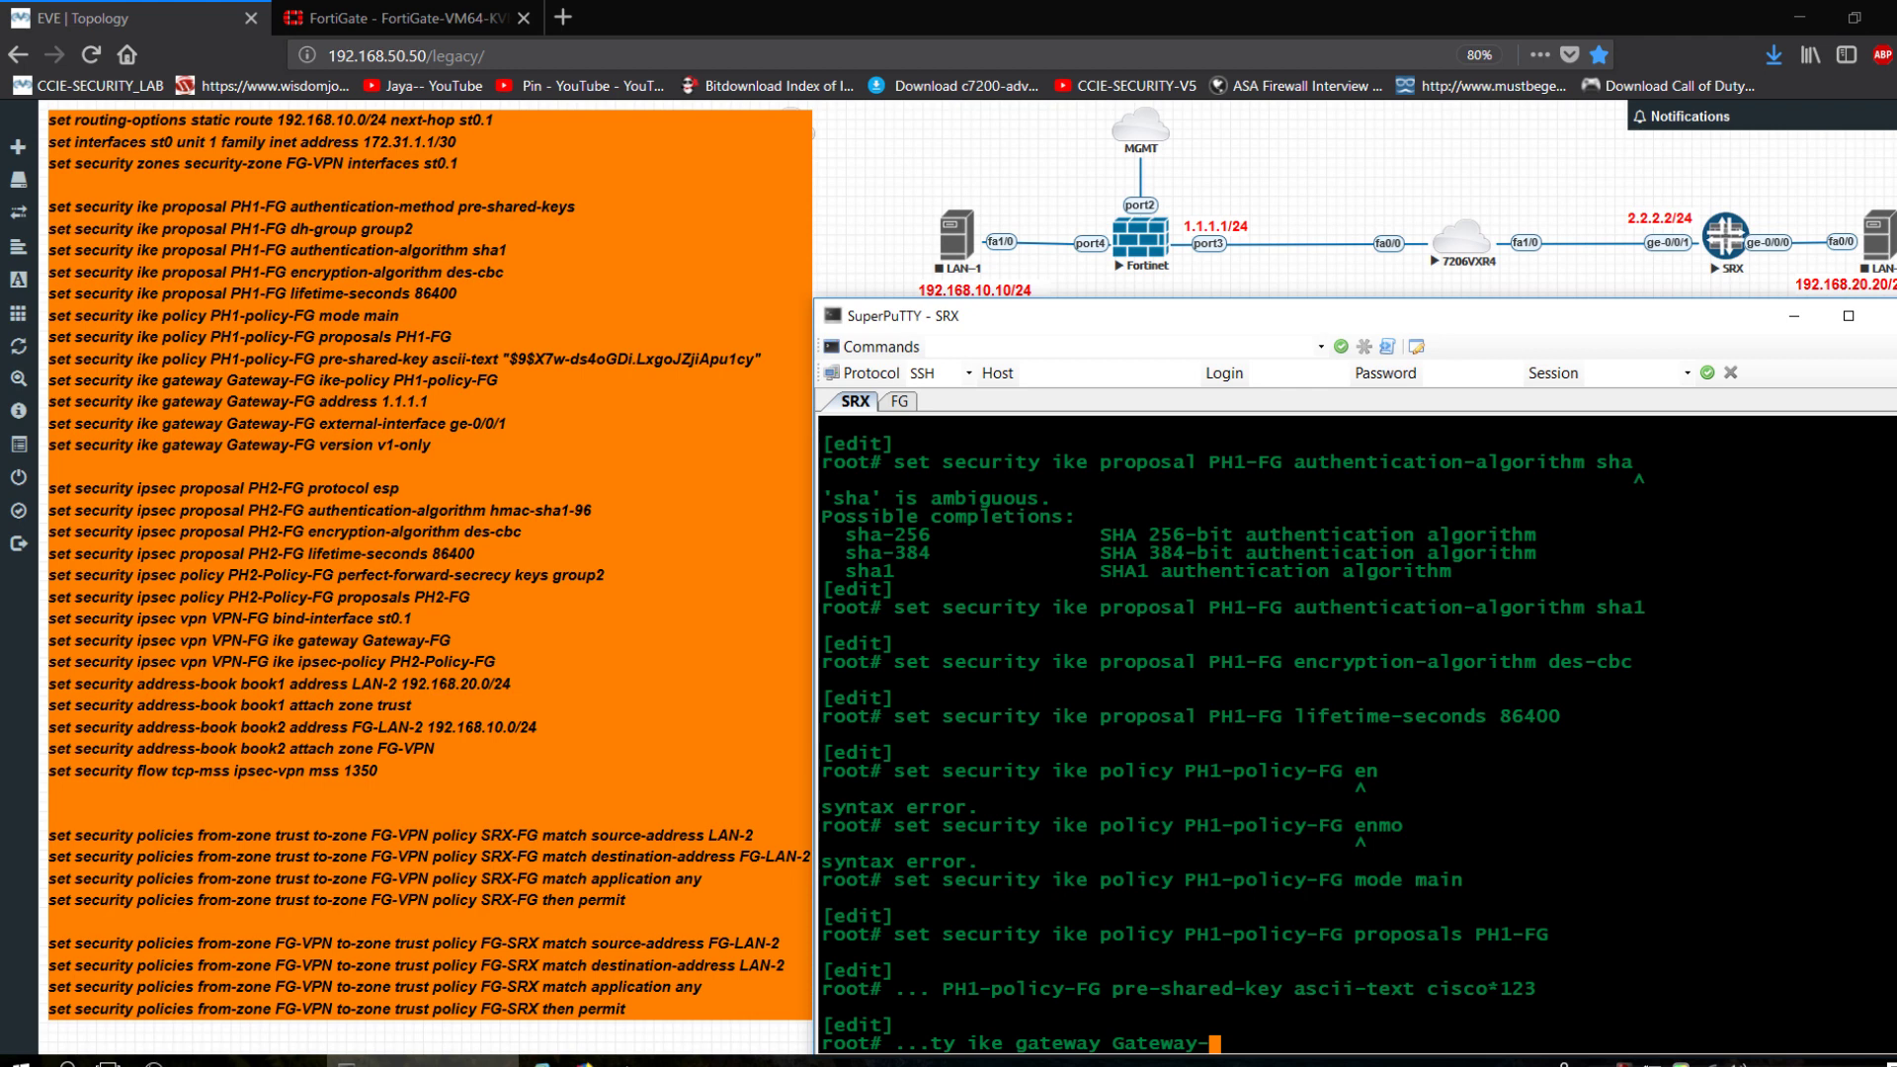
pyautogui.write('FG ike-policy?')
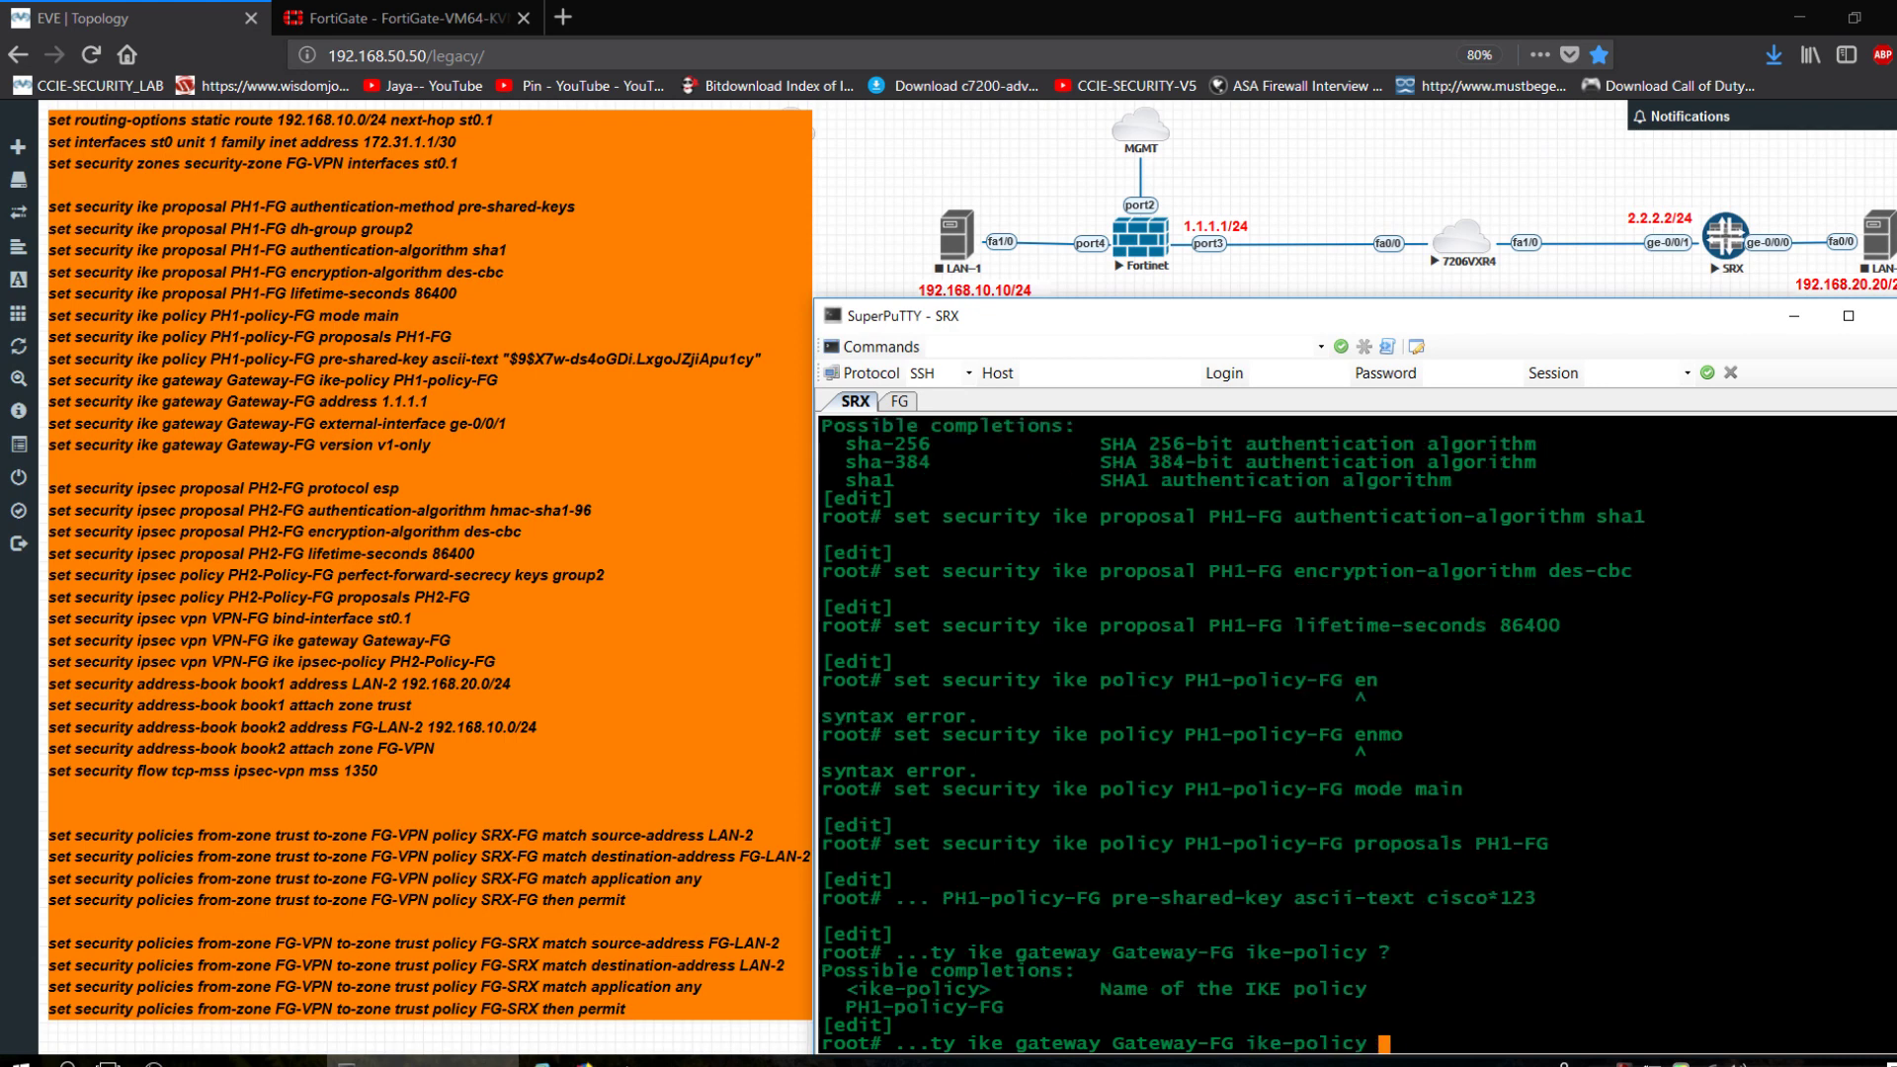
pyautogui.write('PH1-policy-FG')
pyautogui.press('Return')
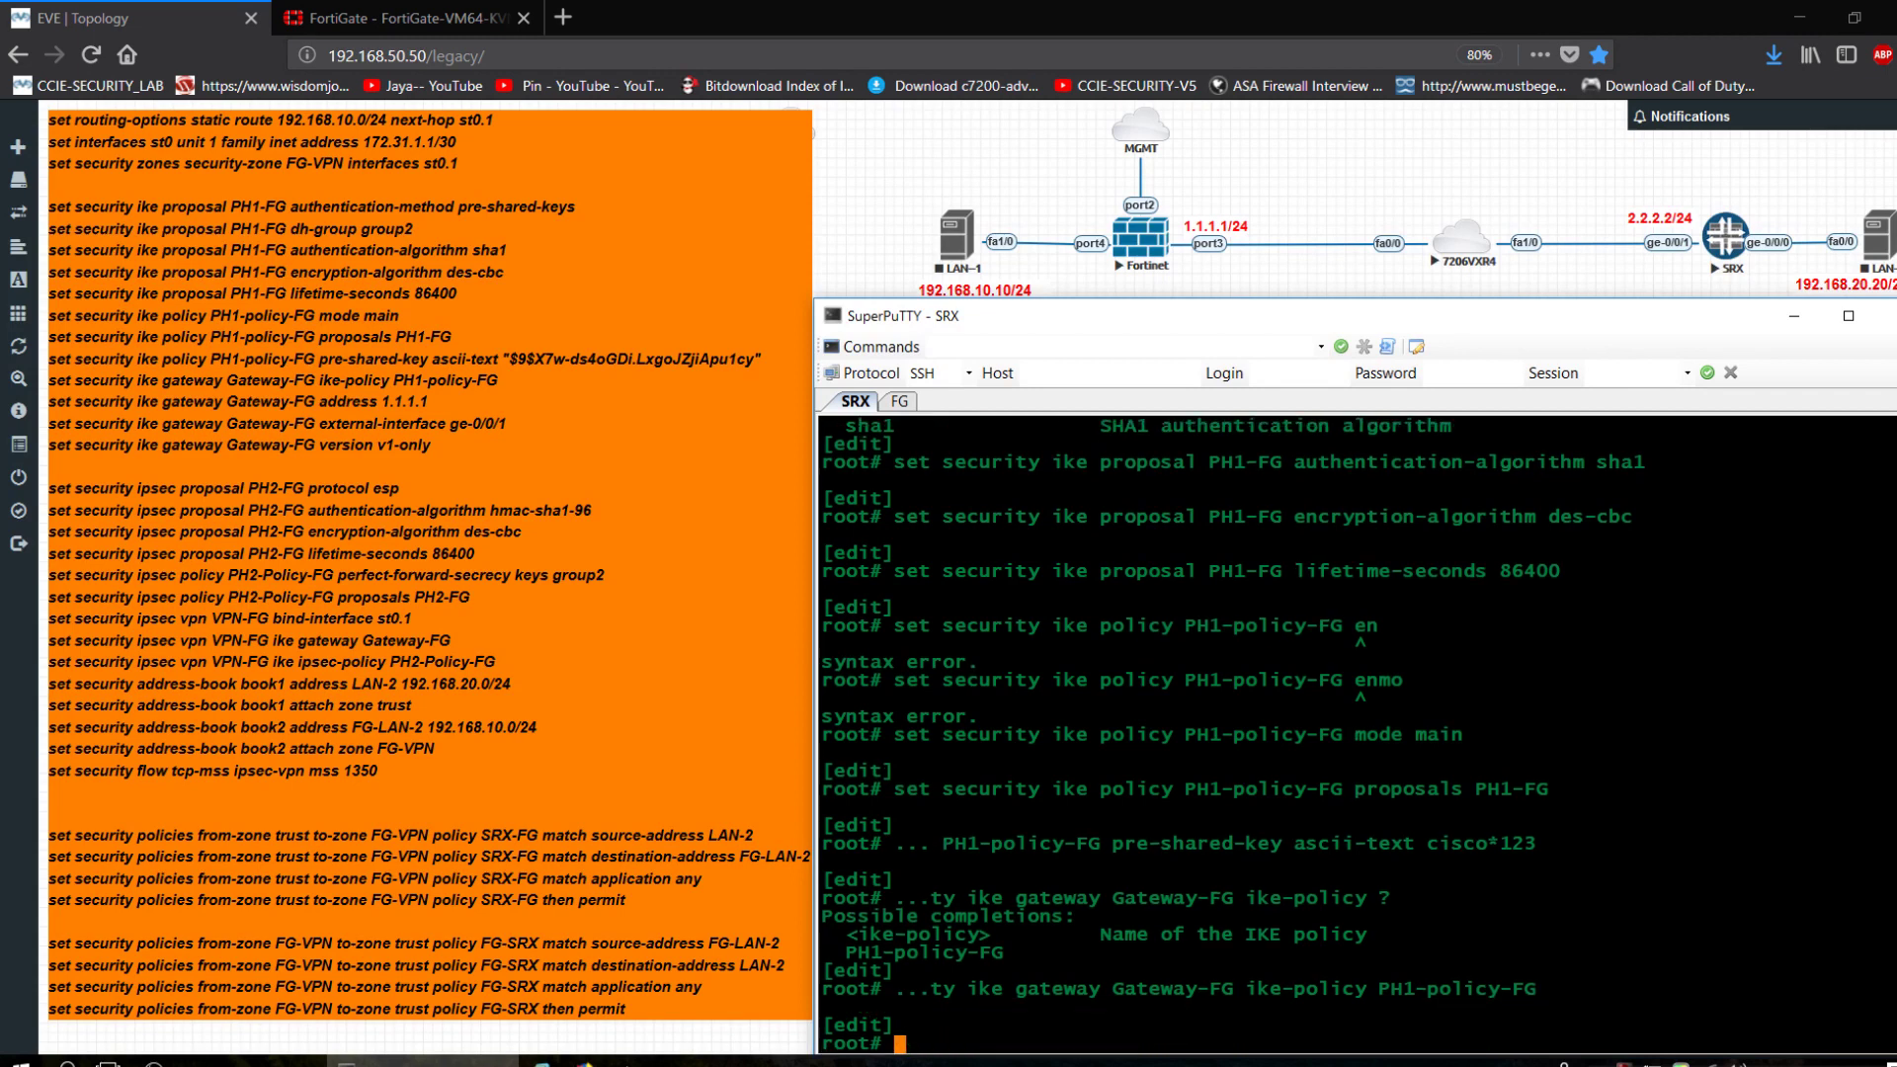
pyautogui.press('Up')
pyautogui.press('BackSpace')
pyautogui.press('BackSpace')
pyautogui.press('BackSpace')
pyautogui.press('BackSpace')
pyautogui.press('BackSpace')
pyautogui.press('BackSpace')
pyautogui.press('BackSpace')
pyautogui.press('BackSpace')
pyautogui.press('BackSpace')
pyautogui.press('BackSpace')
pyautogui.press('BackSpace')
pyautogui.press('BackSpace')
pyautogui.press('BackSpace')
pyautogui.press('BackSpace')
pyautogui.press('BackSpace')
pyautogui.press('BackSpace')
pyautogui.press('BackSpace')
pyautogui.press('BackSpace')
pyautogui.press('BackSpace')
pyautogui.press('BackSpace')
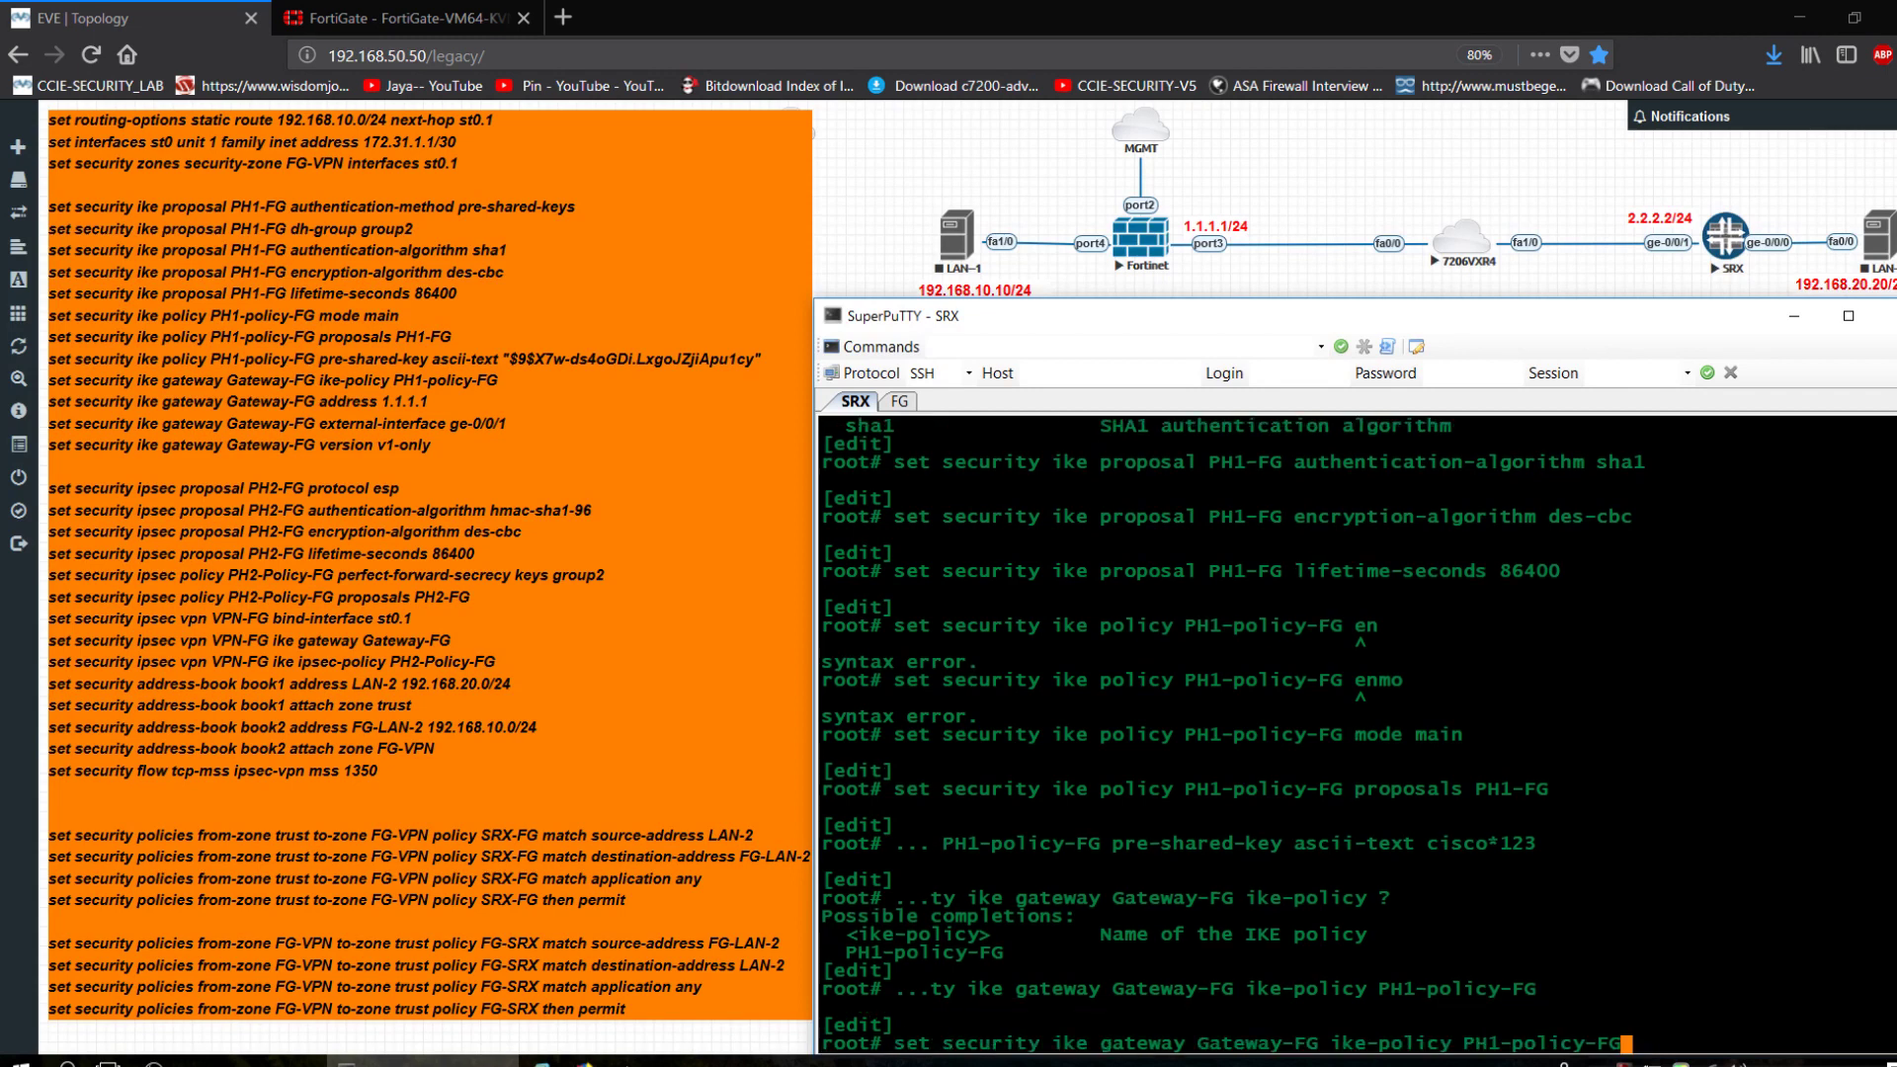
pyautogui.press('BackSpace')
pyautogui.write('external-interface')
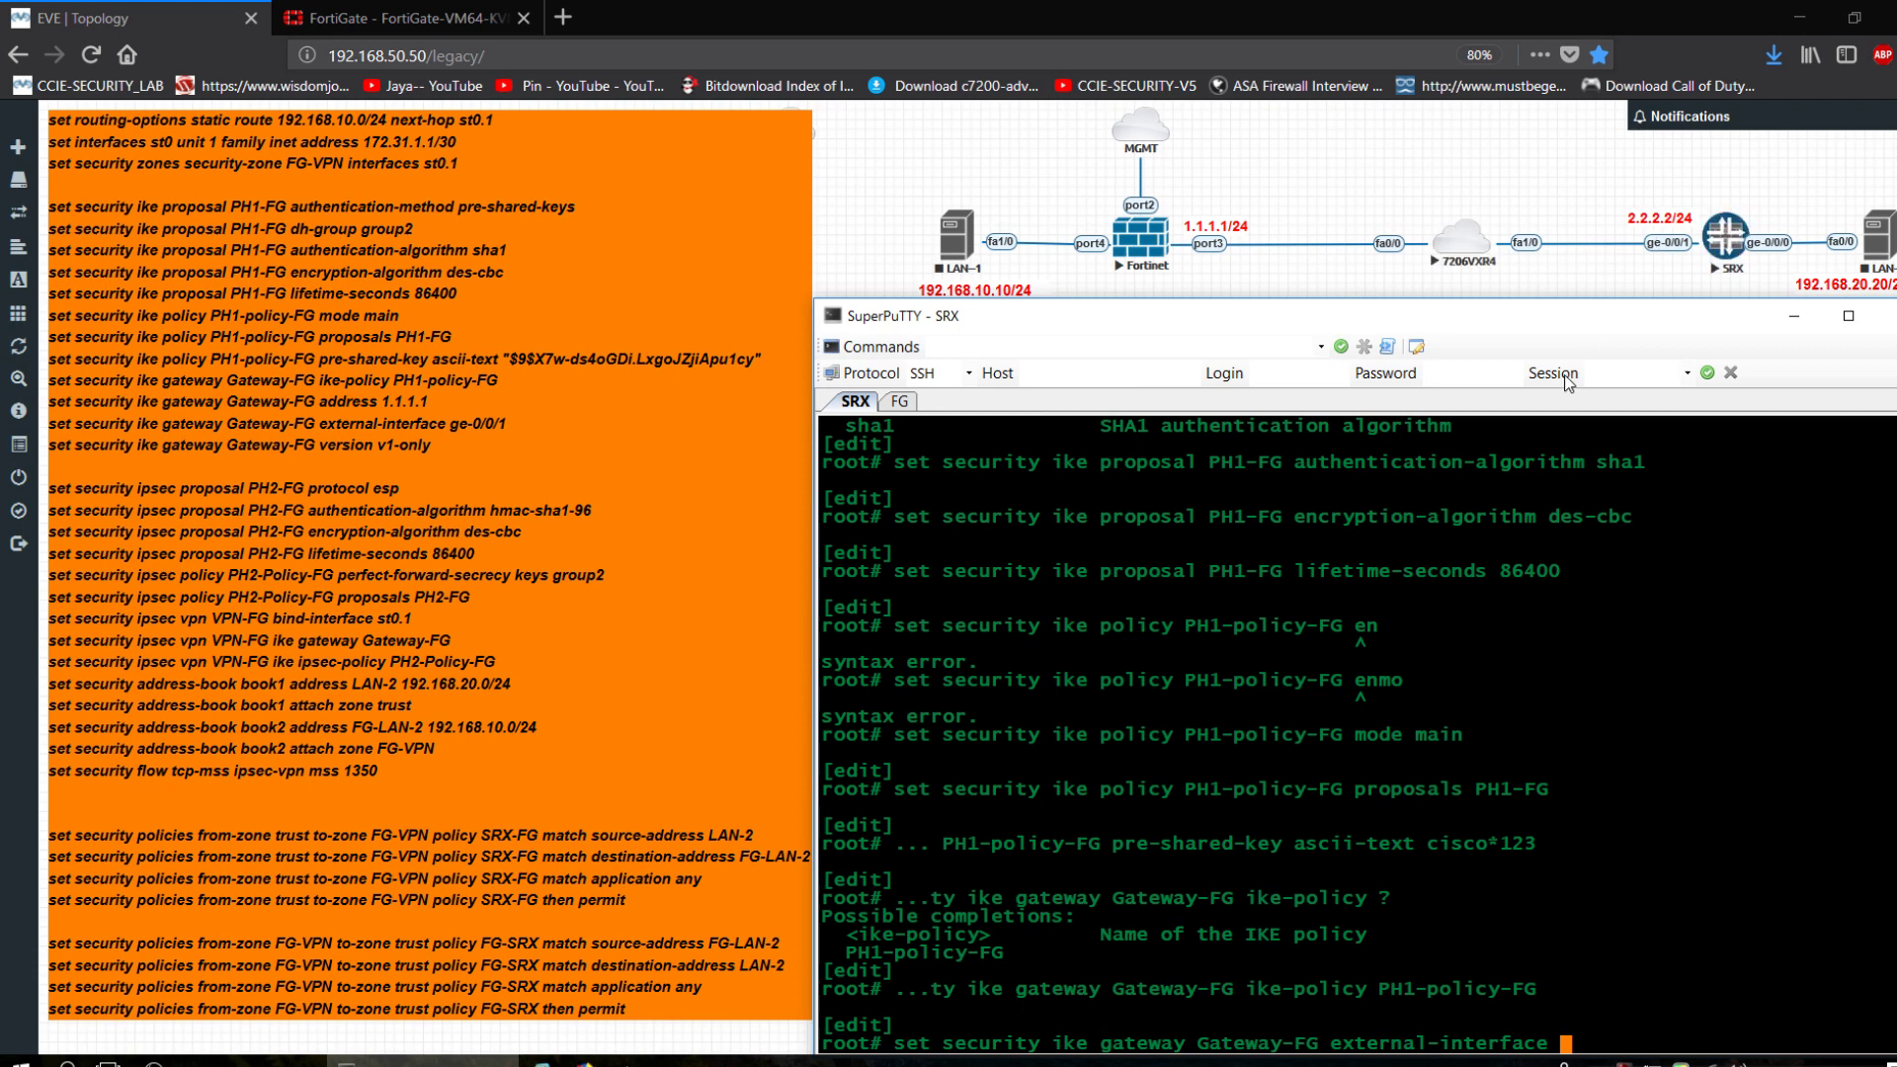
pyautogui.write('ge-0/0/1')
pyautogui.press('Return')
# Set Gateway-FG's peer address to 1.1.1.1 and IKE version to v1-only.
pyautogui.press('Up')
pyautogui.press('BackSpace')
pyautogui.press('BackSpace')
pyautogui.press('BackSpace')
pyautogui.press('BackSpace')
pyautogui.press('BackSpace')
pyautogui.press('BackSpace')
pyautogui.press('BackSpace')
pyautogui.press('BackSpace')
pyautogui.press('BackSpace')
pyautogui.press('BackSpace')
pyautogui.press('BackSpace')
pyautogui.press('BackSpace')
pyautogui.press('BackSpace')
pyautogui.press('BackSpace')
pyautogui.press('BackSpace')
pyautogui.press('BackSpace')
pyautogui.press('BackSpace')
pyautogui.press('BackSpace')
pyautogui.press('BackSpace')
pyautogui.press('BackSpace')
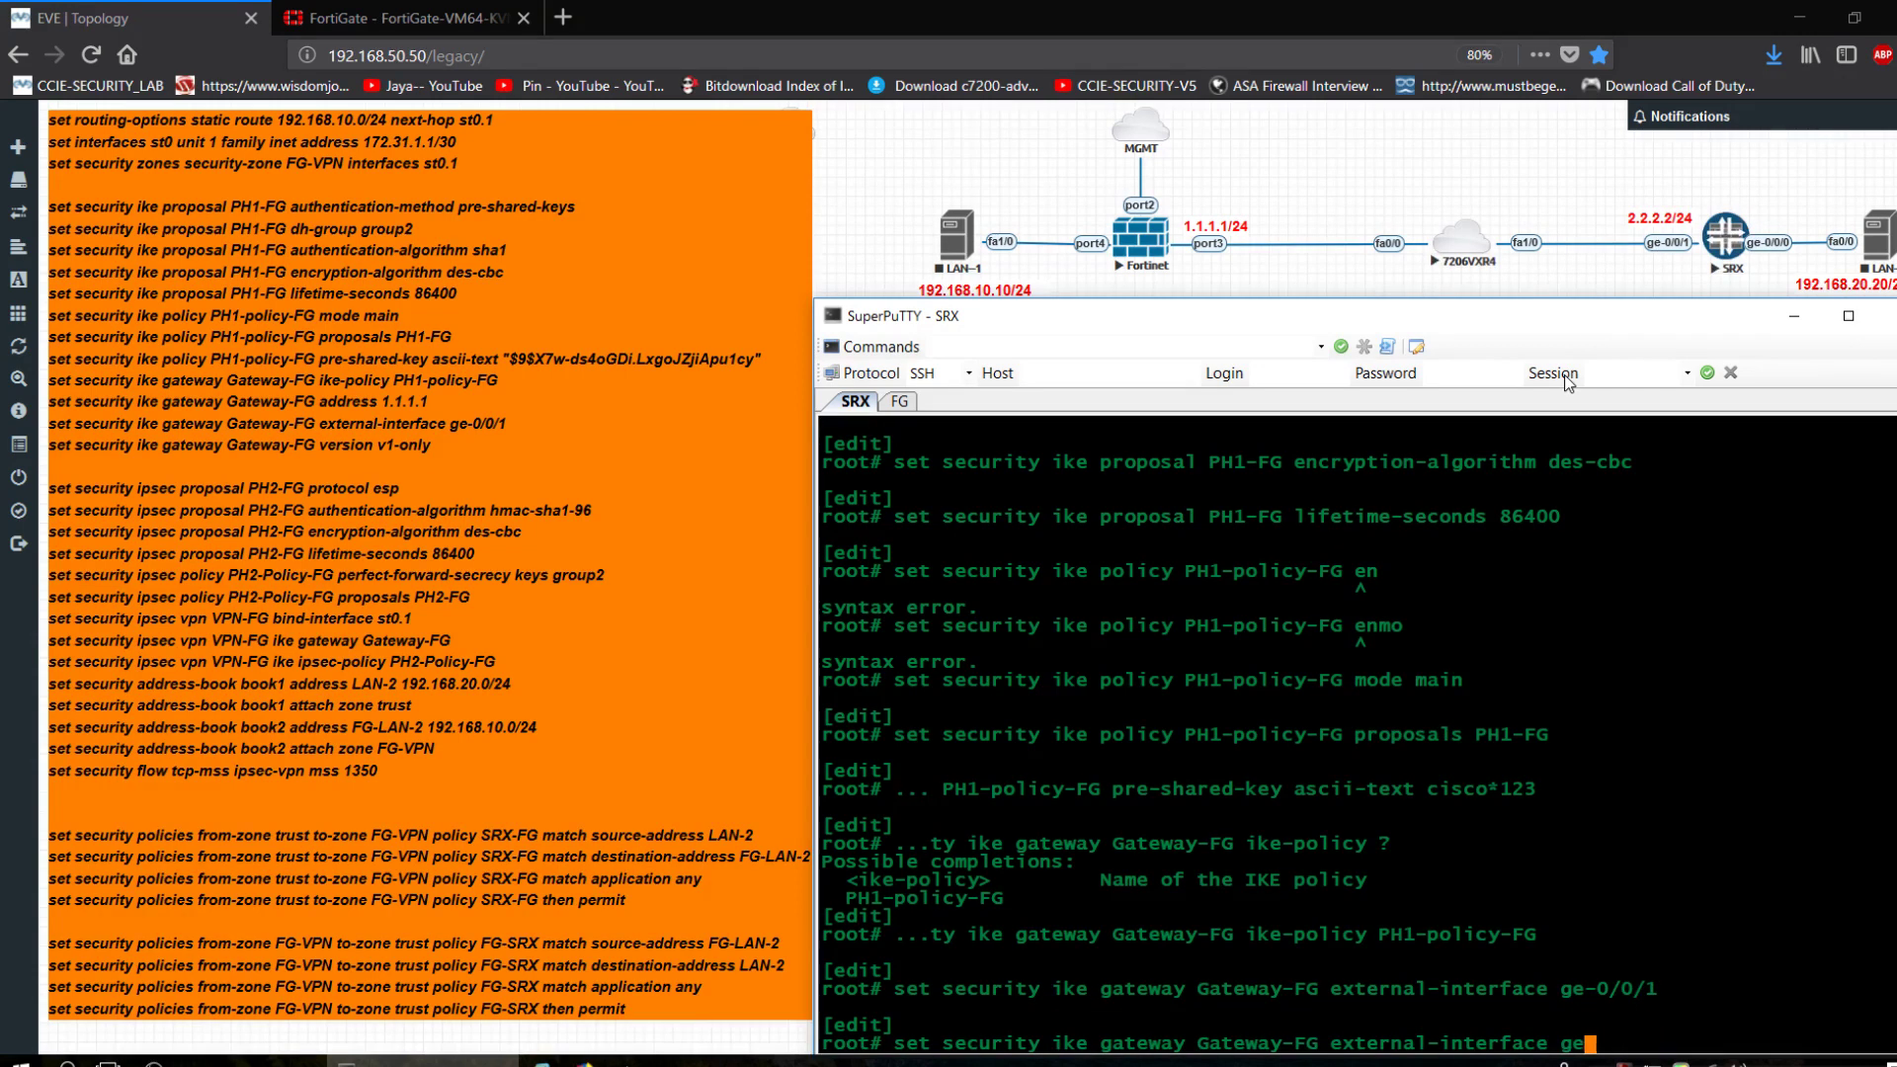
pyautogui.write('address ')
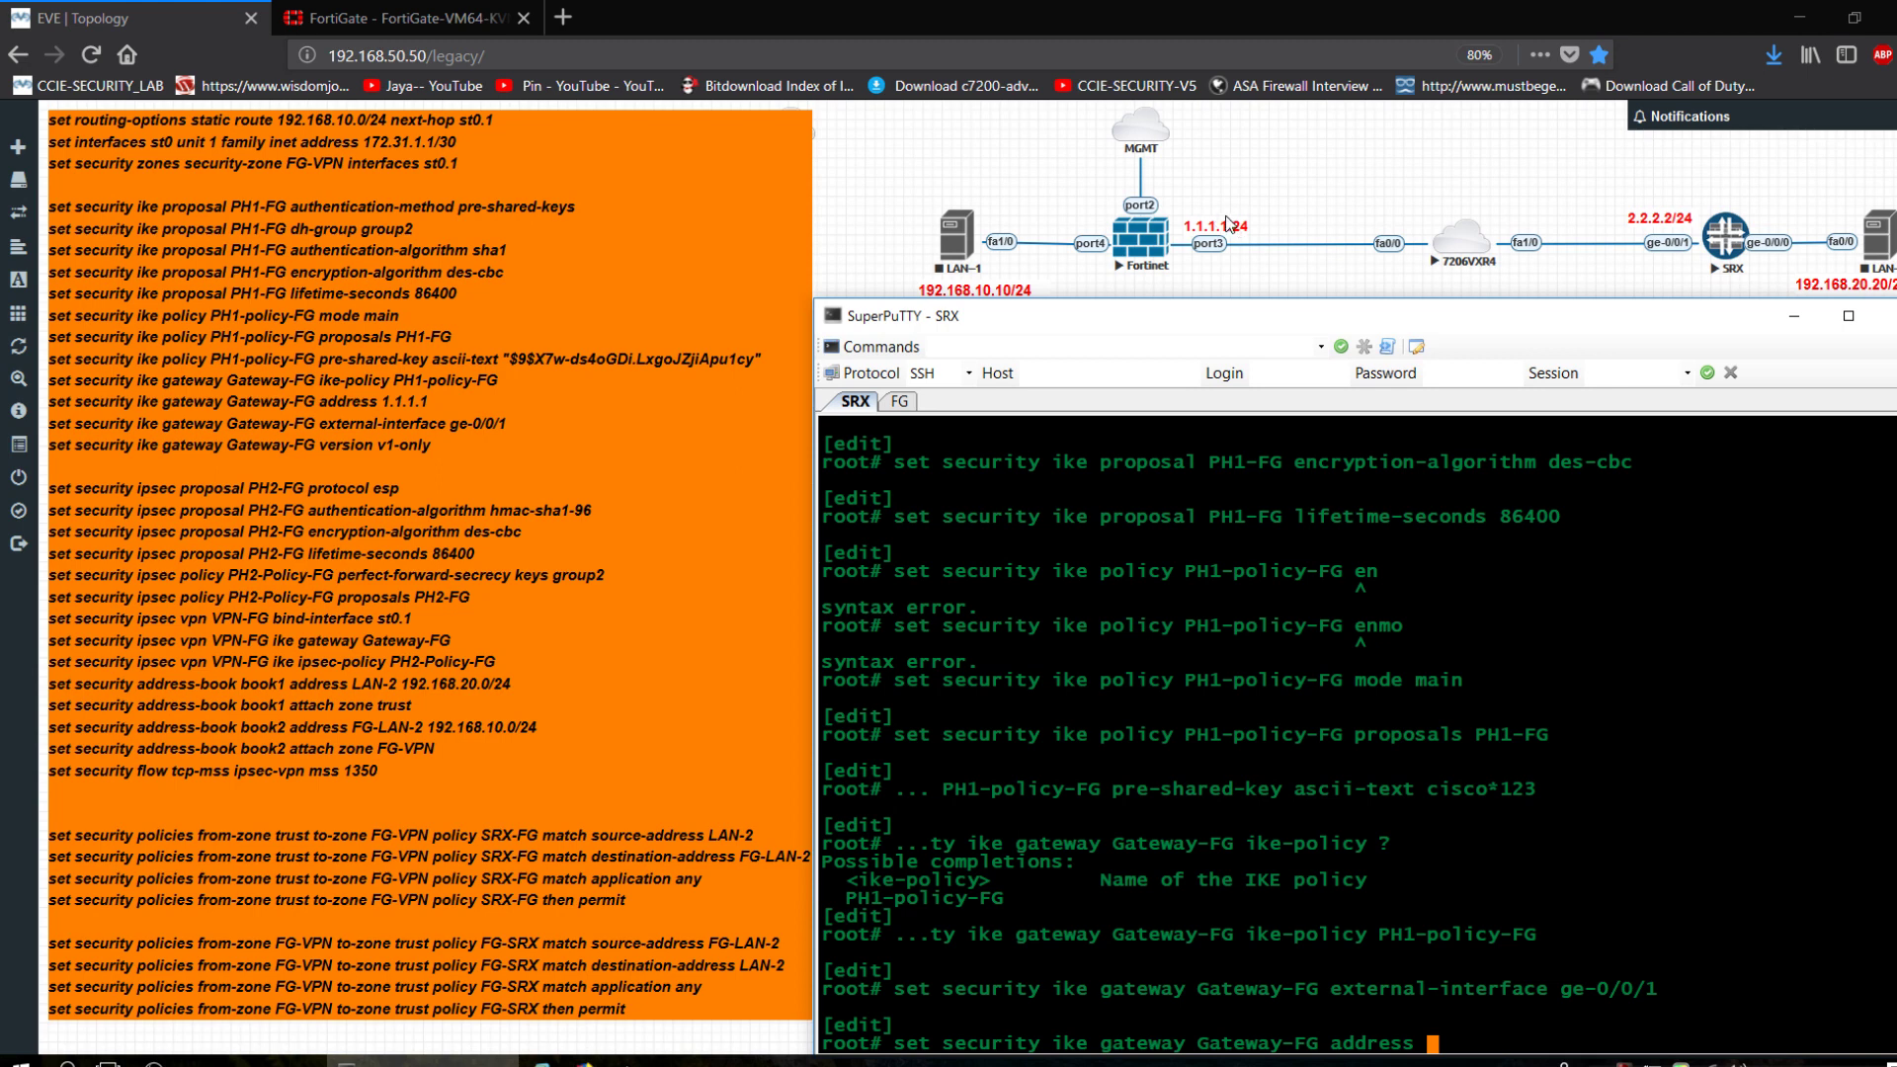
pyautogui.write('1.1.1.1')
pyautogui.press('Return')
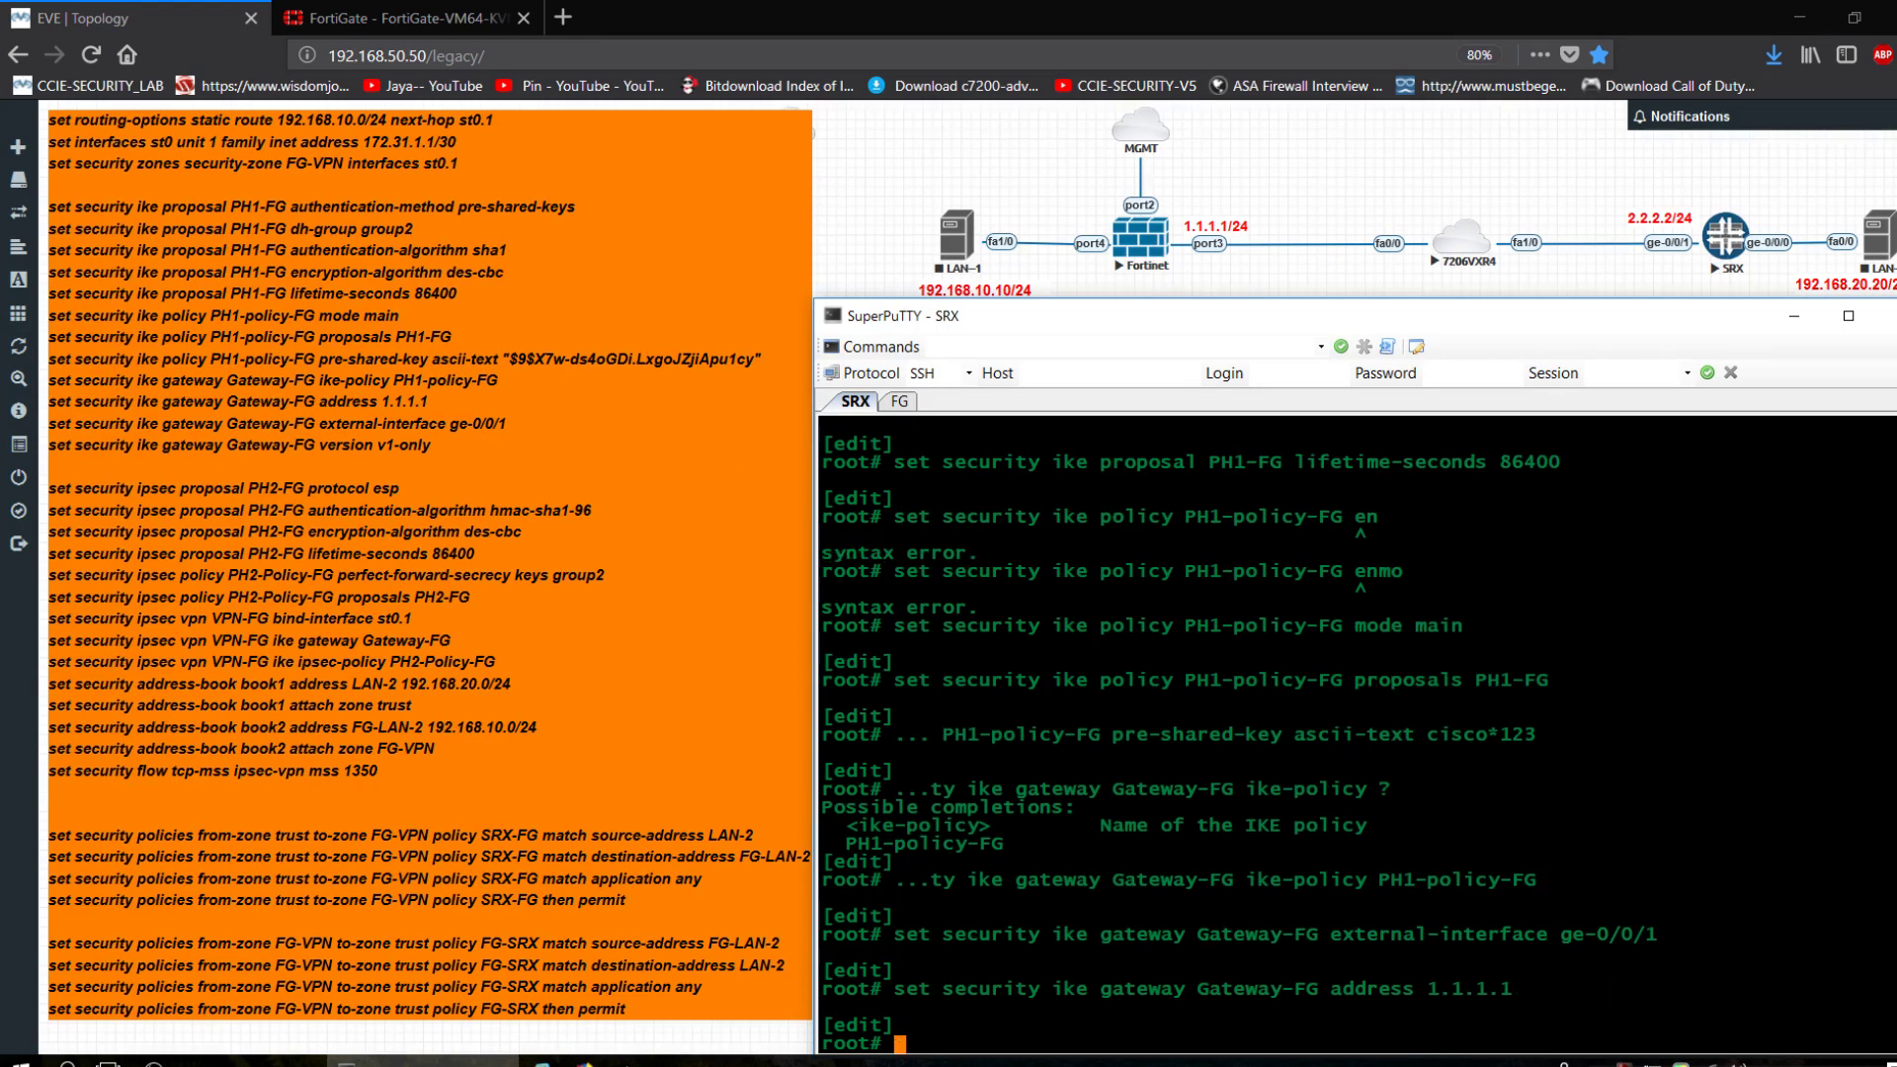
pyautogui.press('Up')
pyautogui.press('BackSpace')
pyautogui.press('BackSpace')
pyautogui.press('BackSpace')
pyautogui.press('BackSpace')
pyautogui.press('BackSpace')
pyautogui.press('BackSpace')
pyautogui.press('BackSpace')
pyautogui.press('BackSpace')
pyautogui.press('BackSpace')
pyautogui.press('BackSpace')
pyautogui.press('BackSpace')
pyautogui.press('BackSpace')
pyautogui.press('BackSpace')
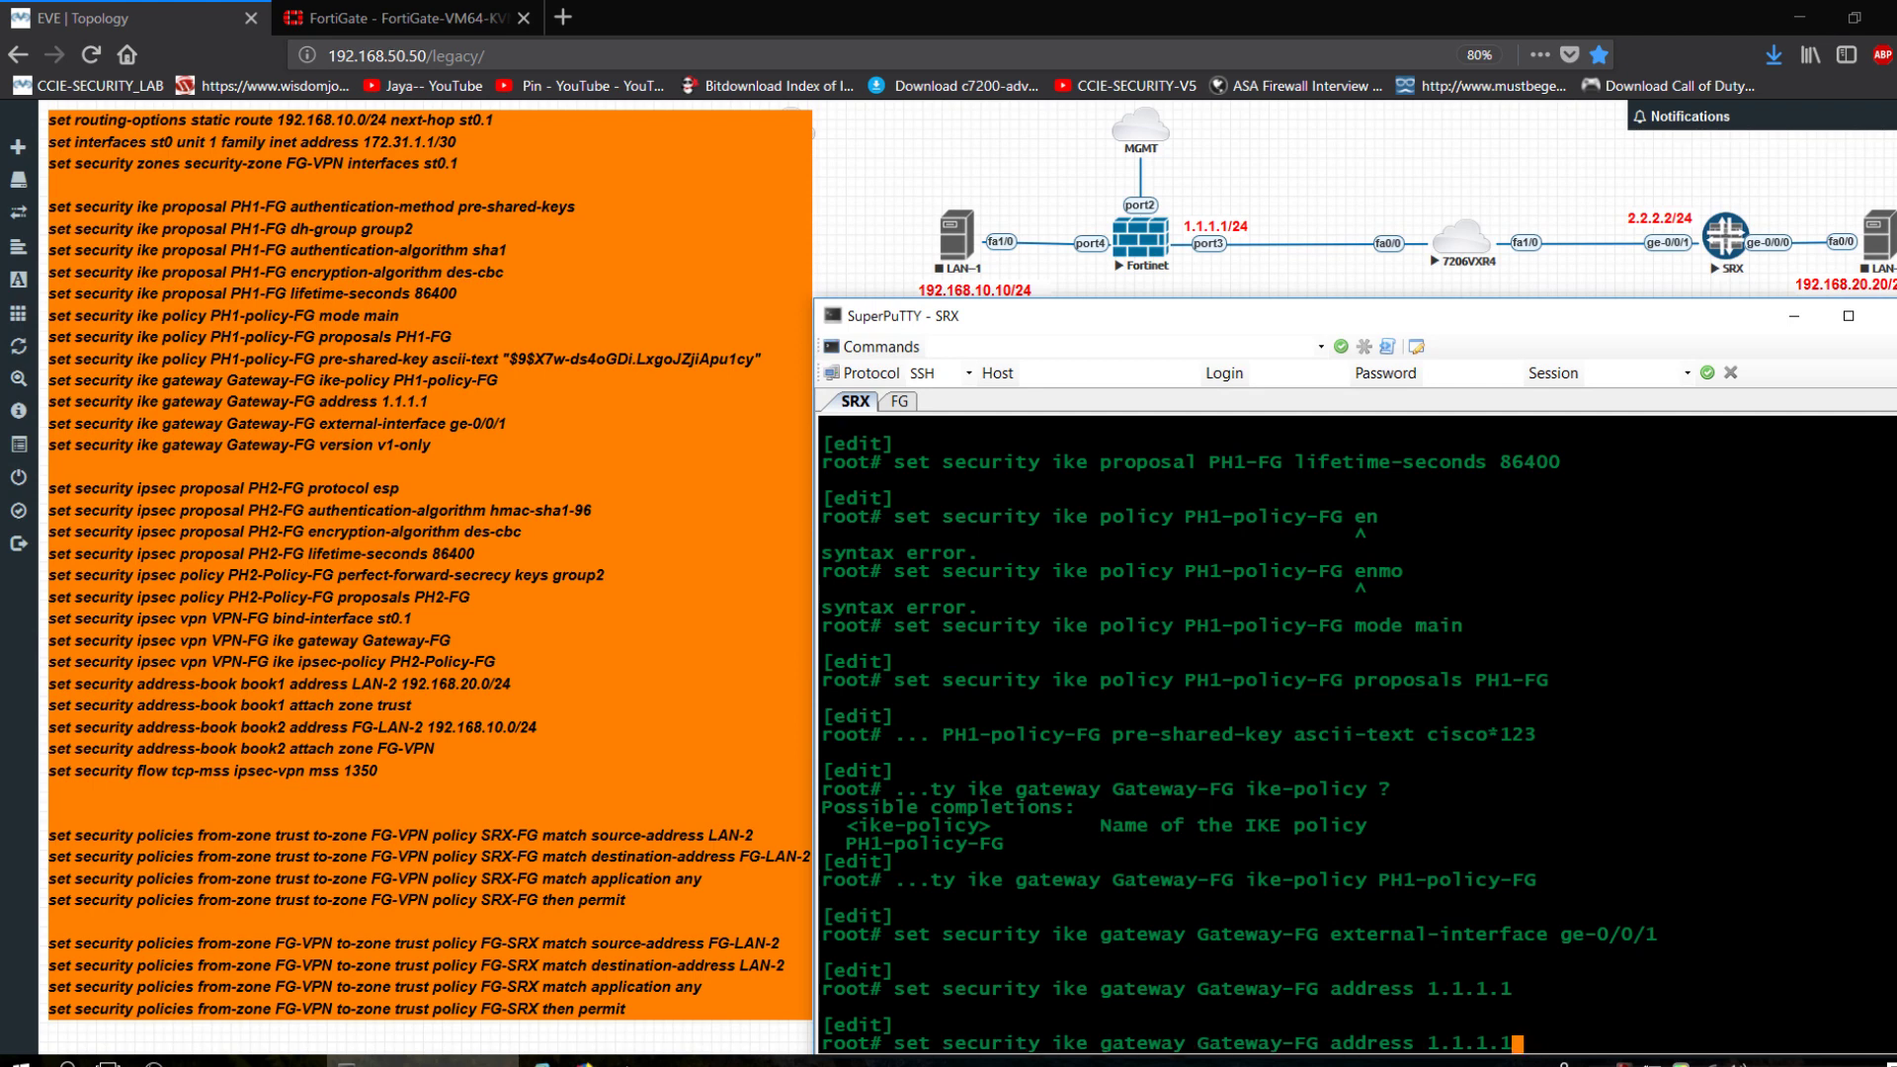
pyautogui.write('dress')
pyautogui.press('BackSpace')
pyautogui.press('BackSpace')
pyautogui.press('BackSpace')
pyautogui.press('BackSpace')
pyautogui.press('BackSpace')
pyautogui.press('BackSpace')
pyautogui.press('BackSpace')
pyautogui.press('BackSpace')
pyautogui.write('version v1-only')
pyautogui.press('Return')
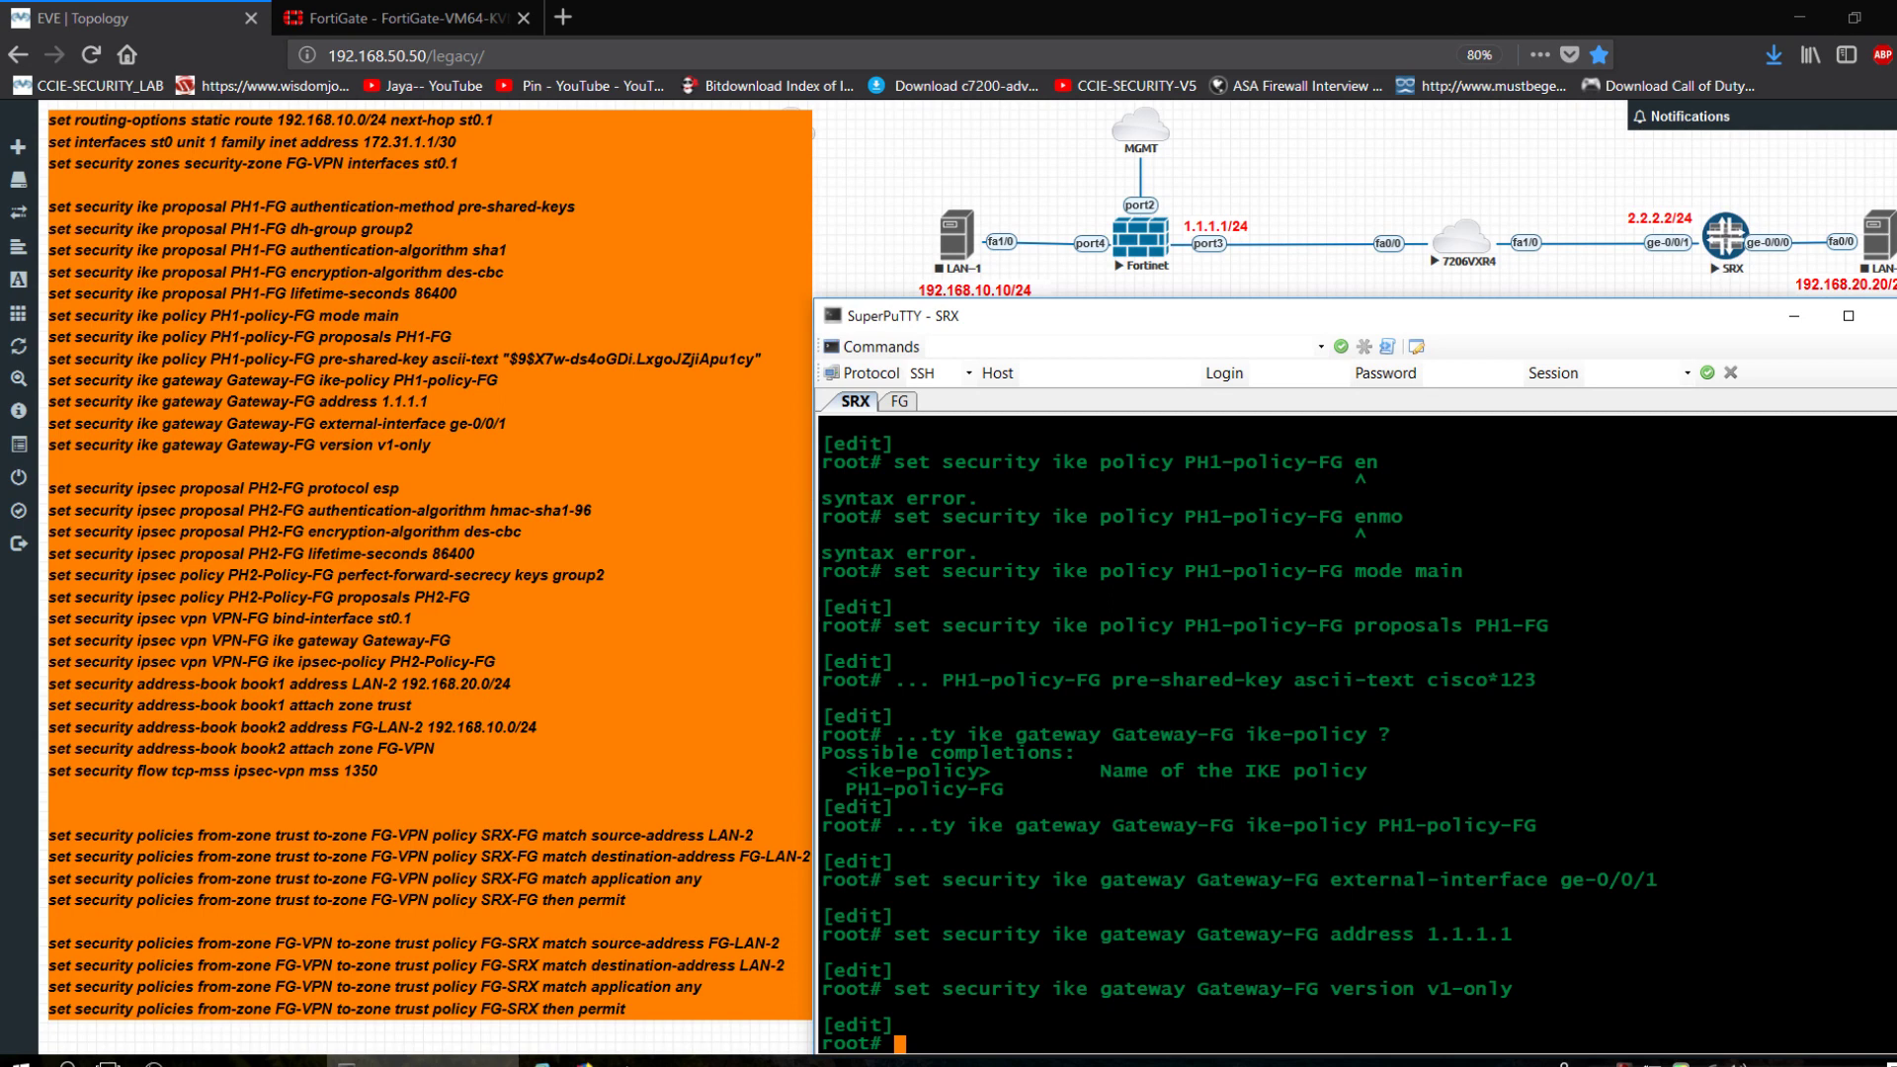
pyautogui.write('set security ipsec proposal ')
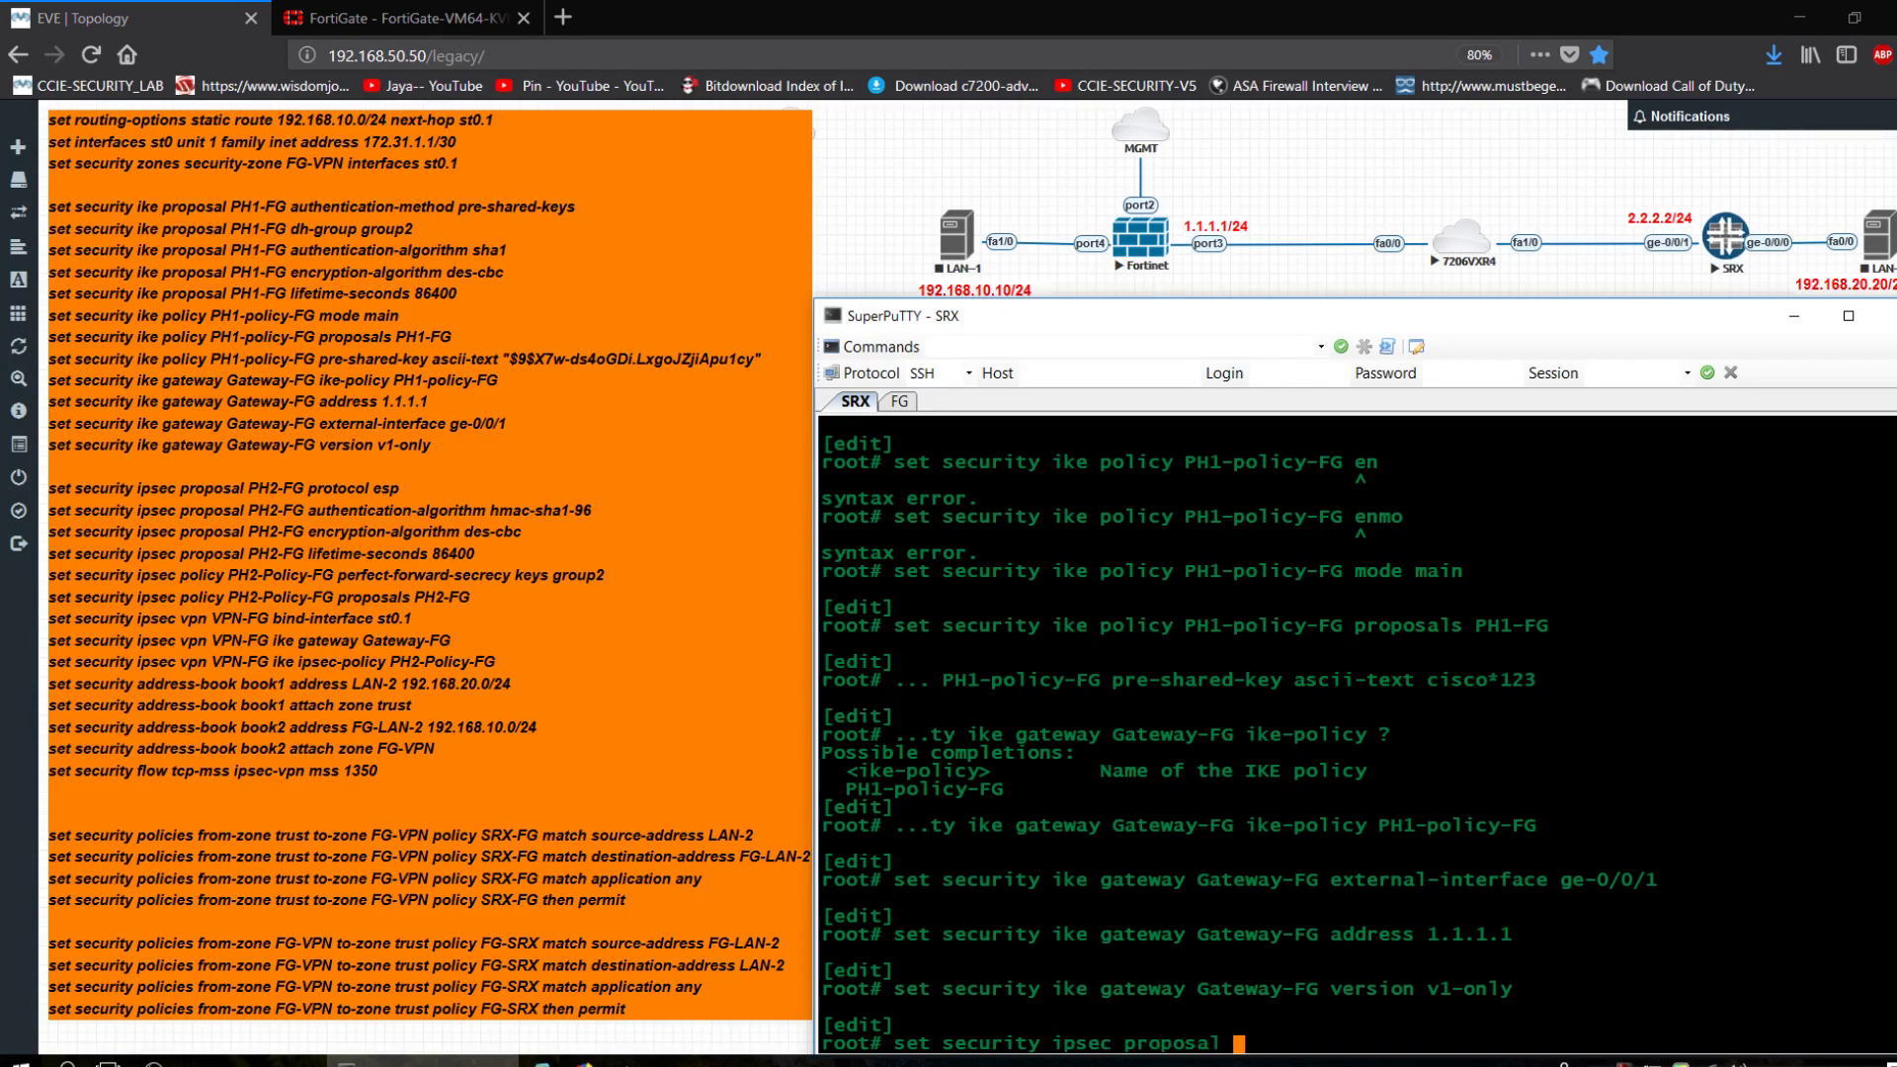
pyautogui.write('PH2-FG protocol esp')
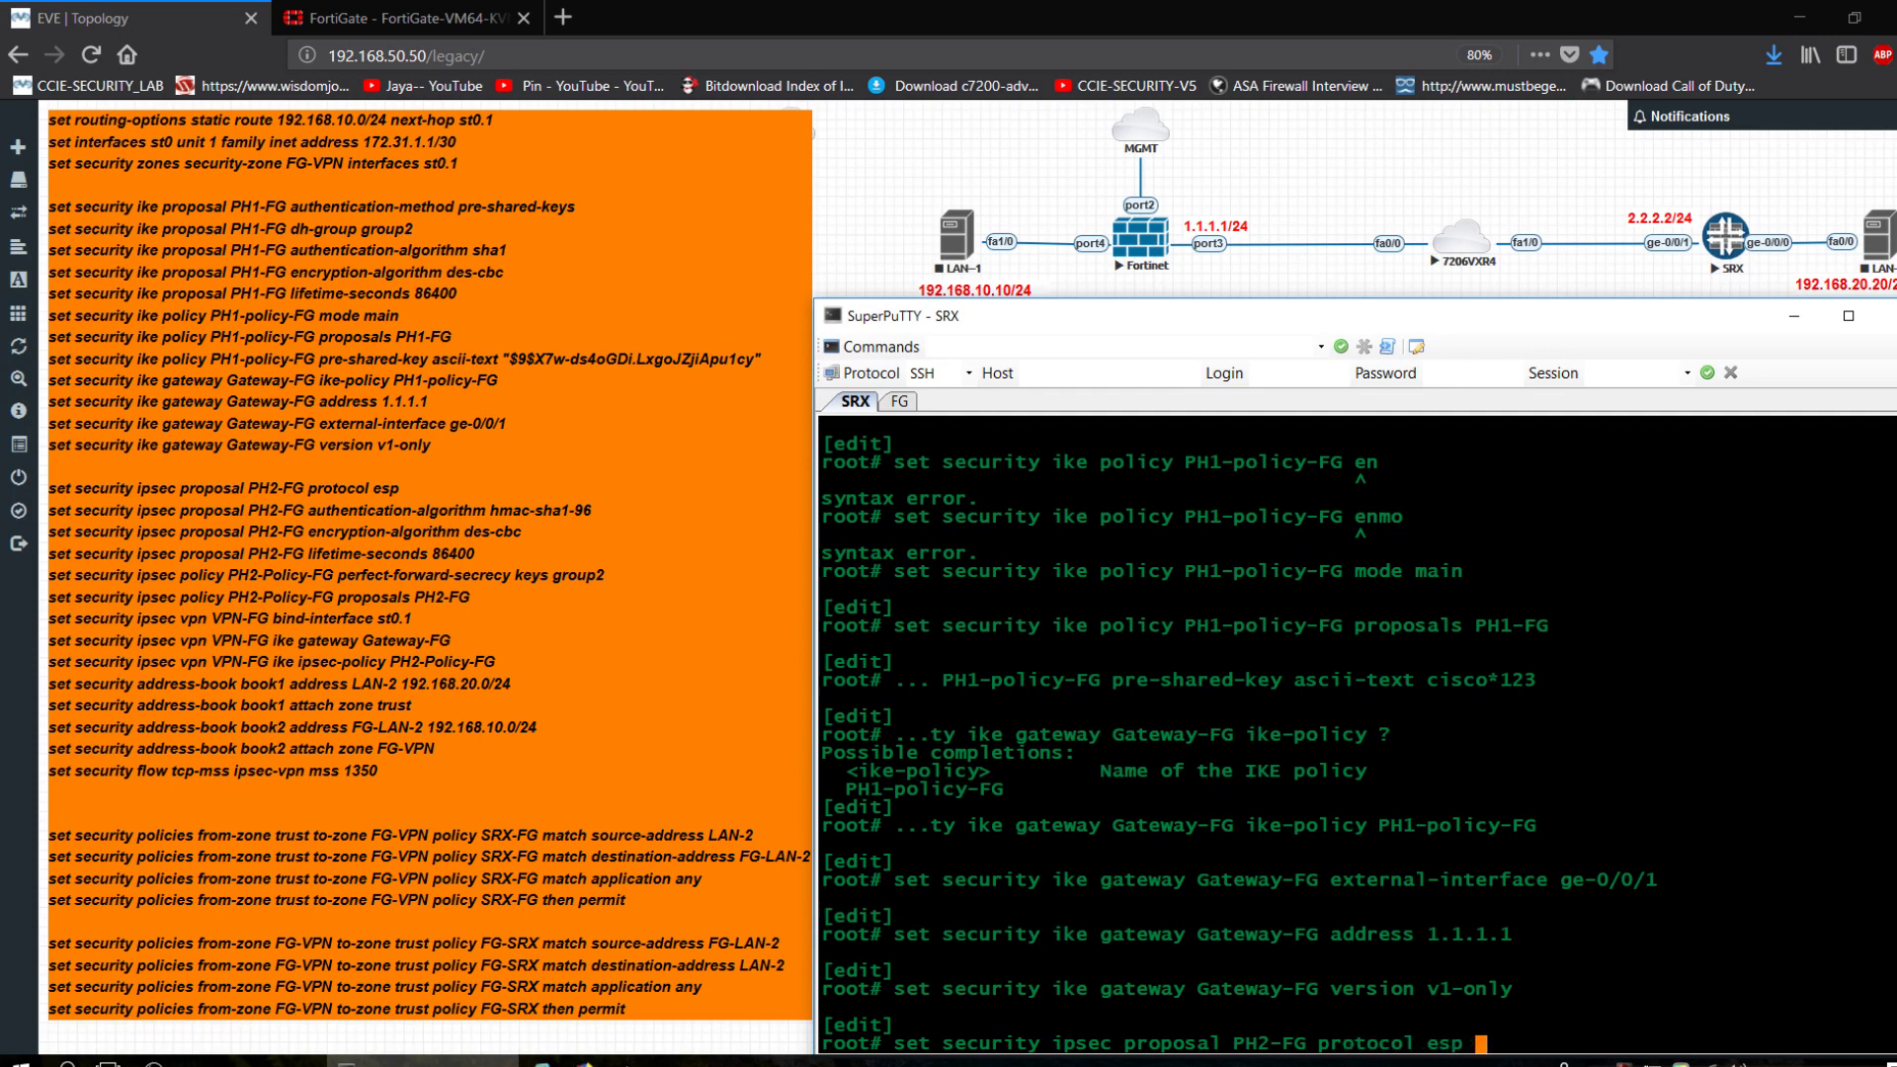
# Set IPsec proposal PH2-FG to protocol ESP with hmac-sha1-96 authentication.
pyautogui.press('Return')
pyautogui.press('Up')
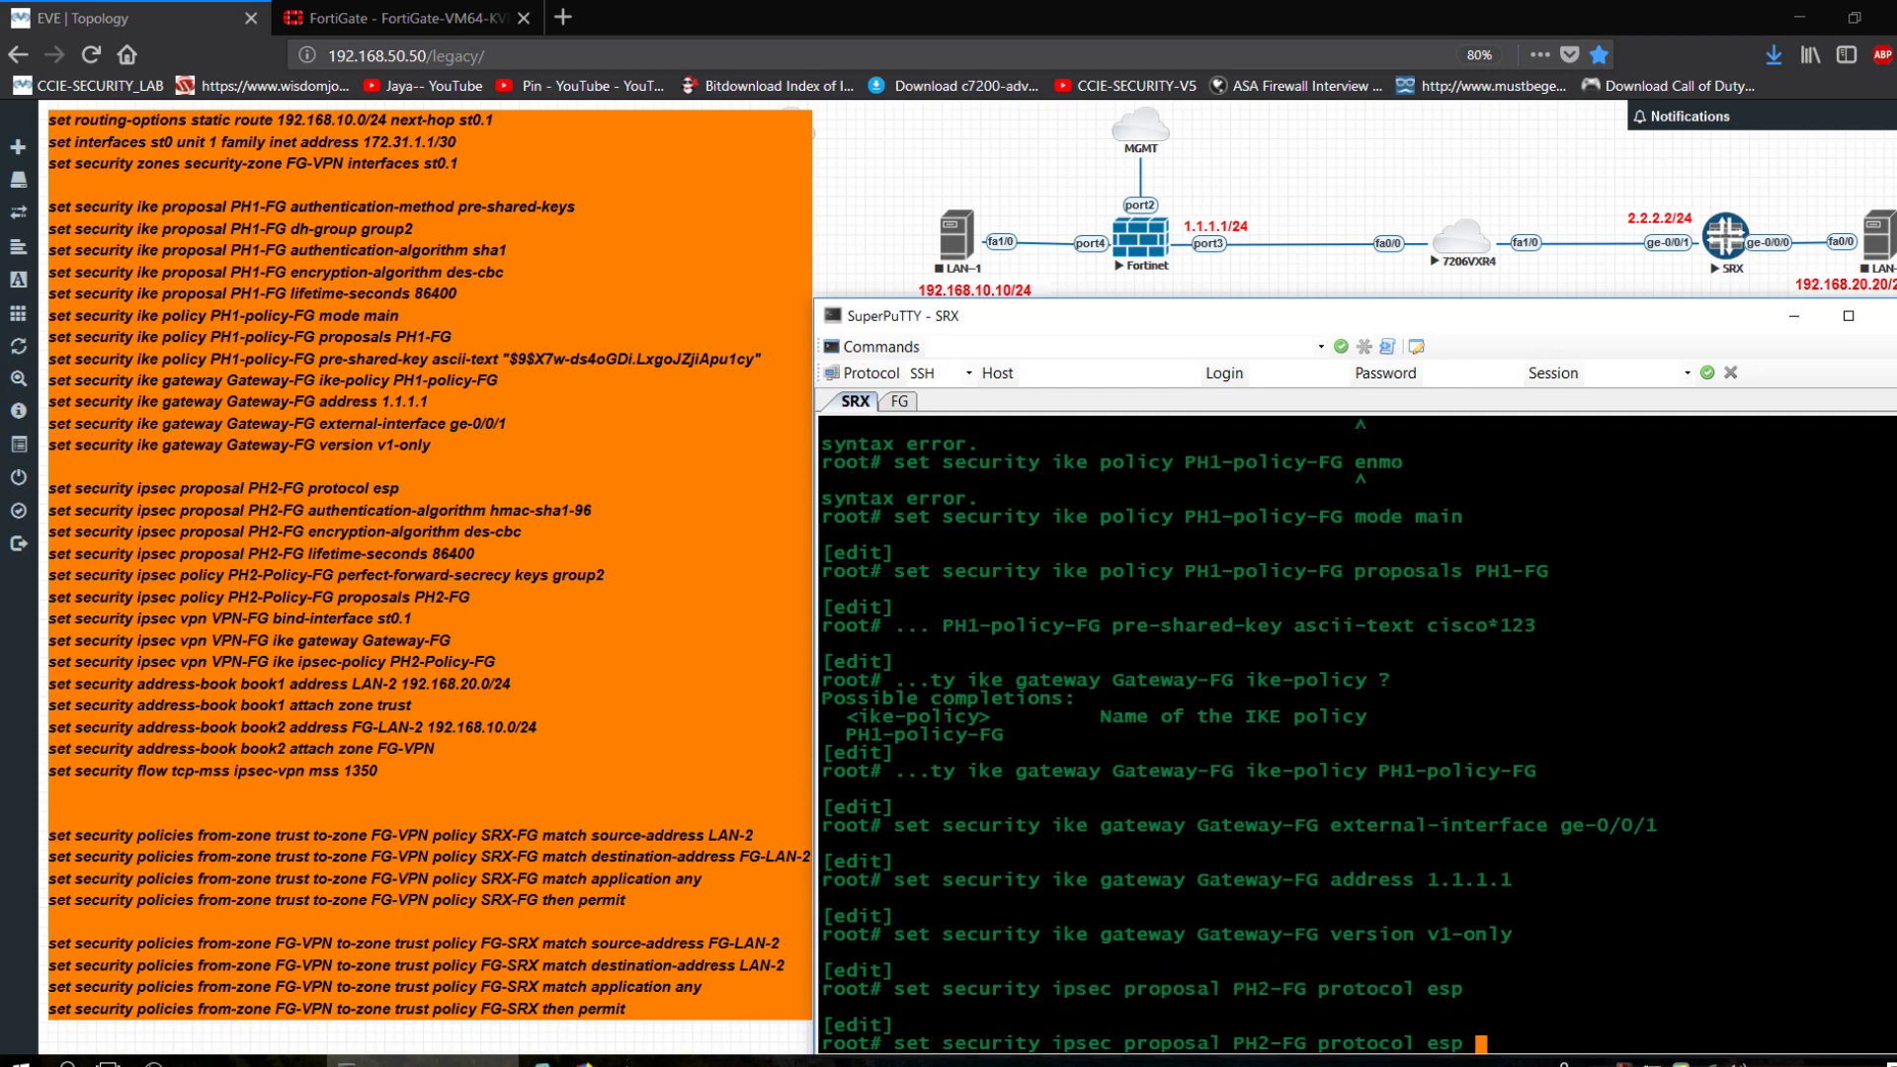
pyautogui.press('BackSpace')
pyautogui.press('BackSpace')
pyautogui.press('BackSpace')
pyautogui.press('BackSpace')
pyautogui.press('BackSpace')
pyautogui.press('BackSpace')
pyautogui.press('BackSpace')
pyautogui.press('BackSpace')
pyautogui.press('BackSpace')
pyautogui.press('BackSpace')
pyautogui.press('BackSpace')
pyautogui.press('BackSpace')
pyautogui.press('BackSpace')
pyautogui.press('BackSpace')
pyautogui.press('BackSpace')
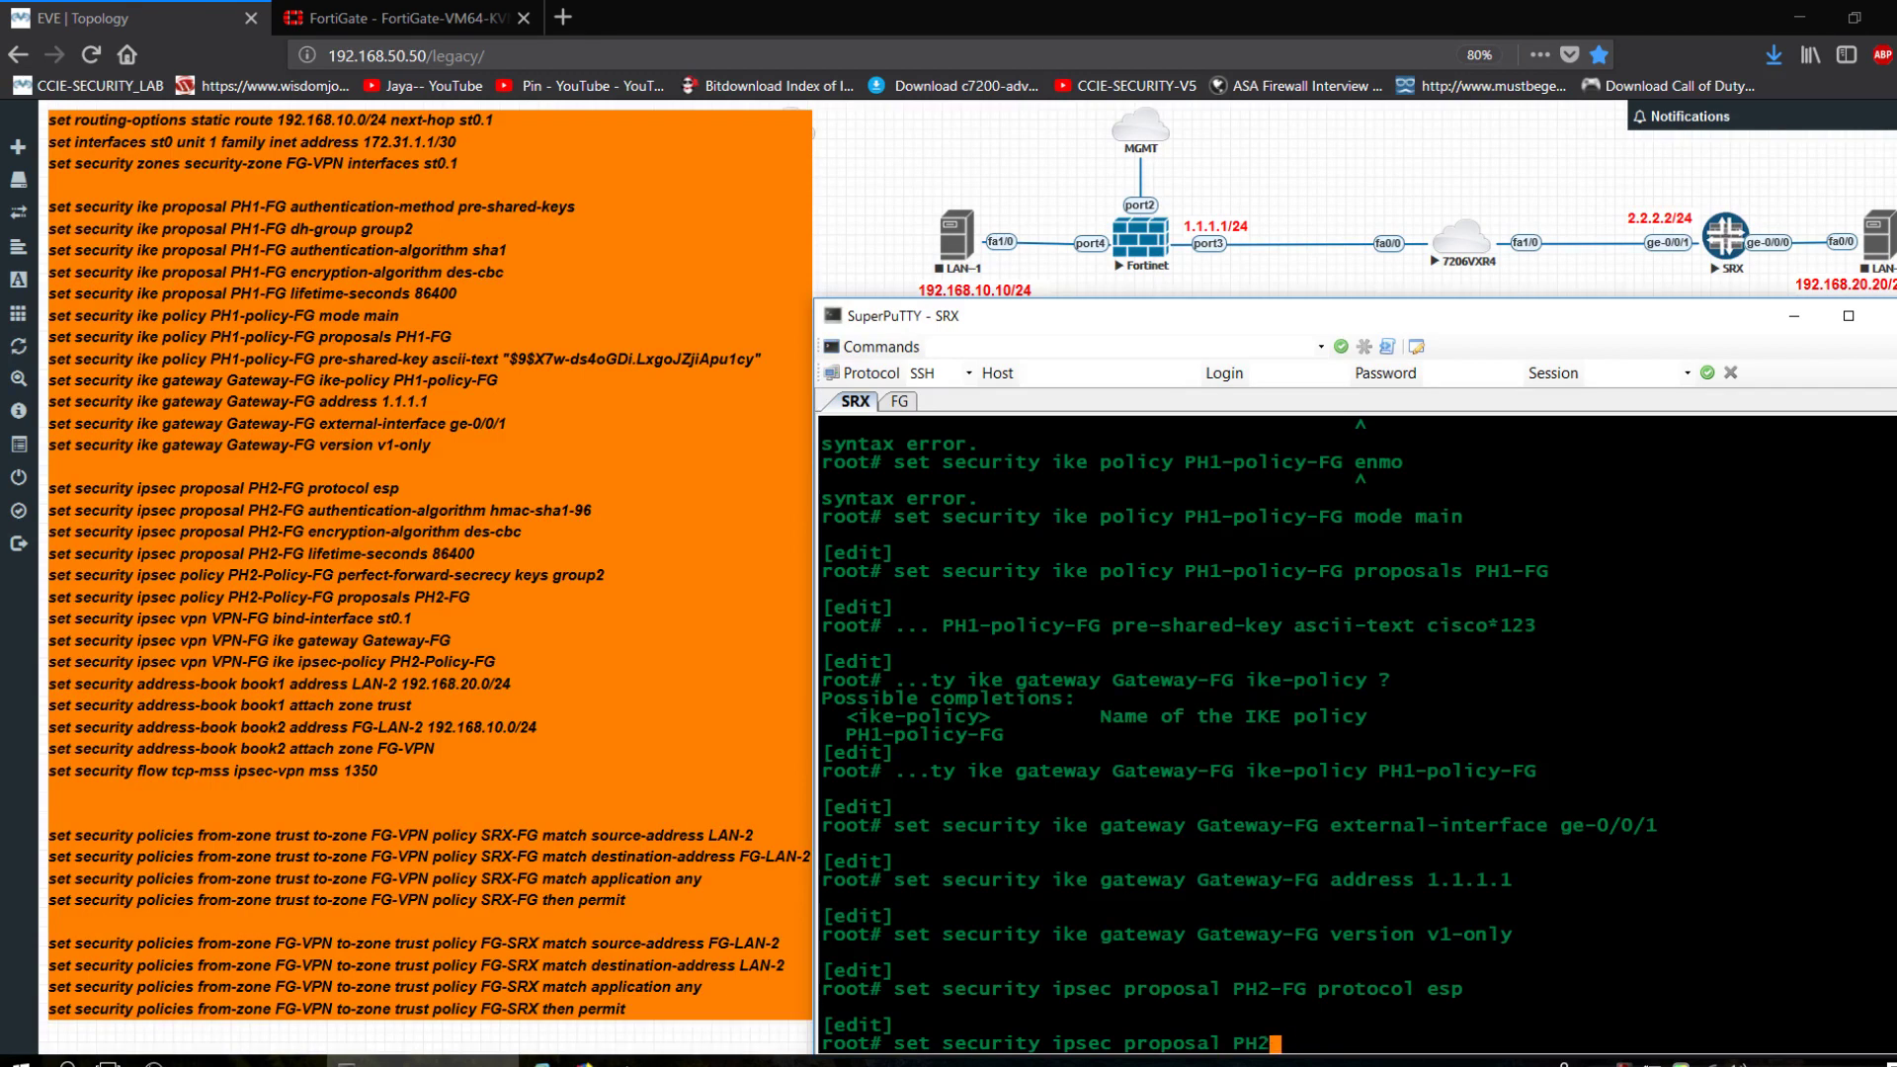
pyautogui.write('FG authentication-algorithm ')
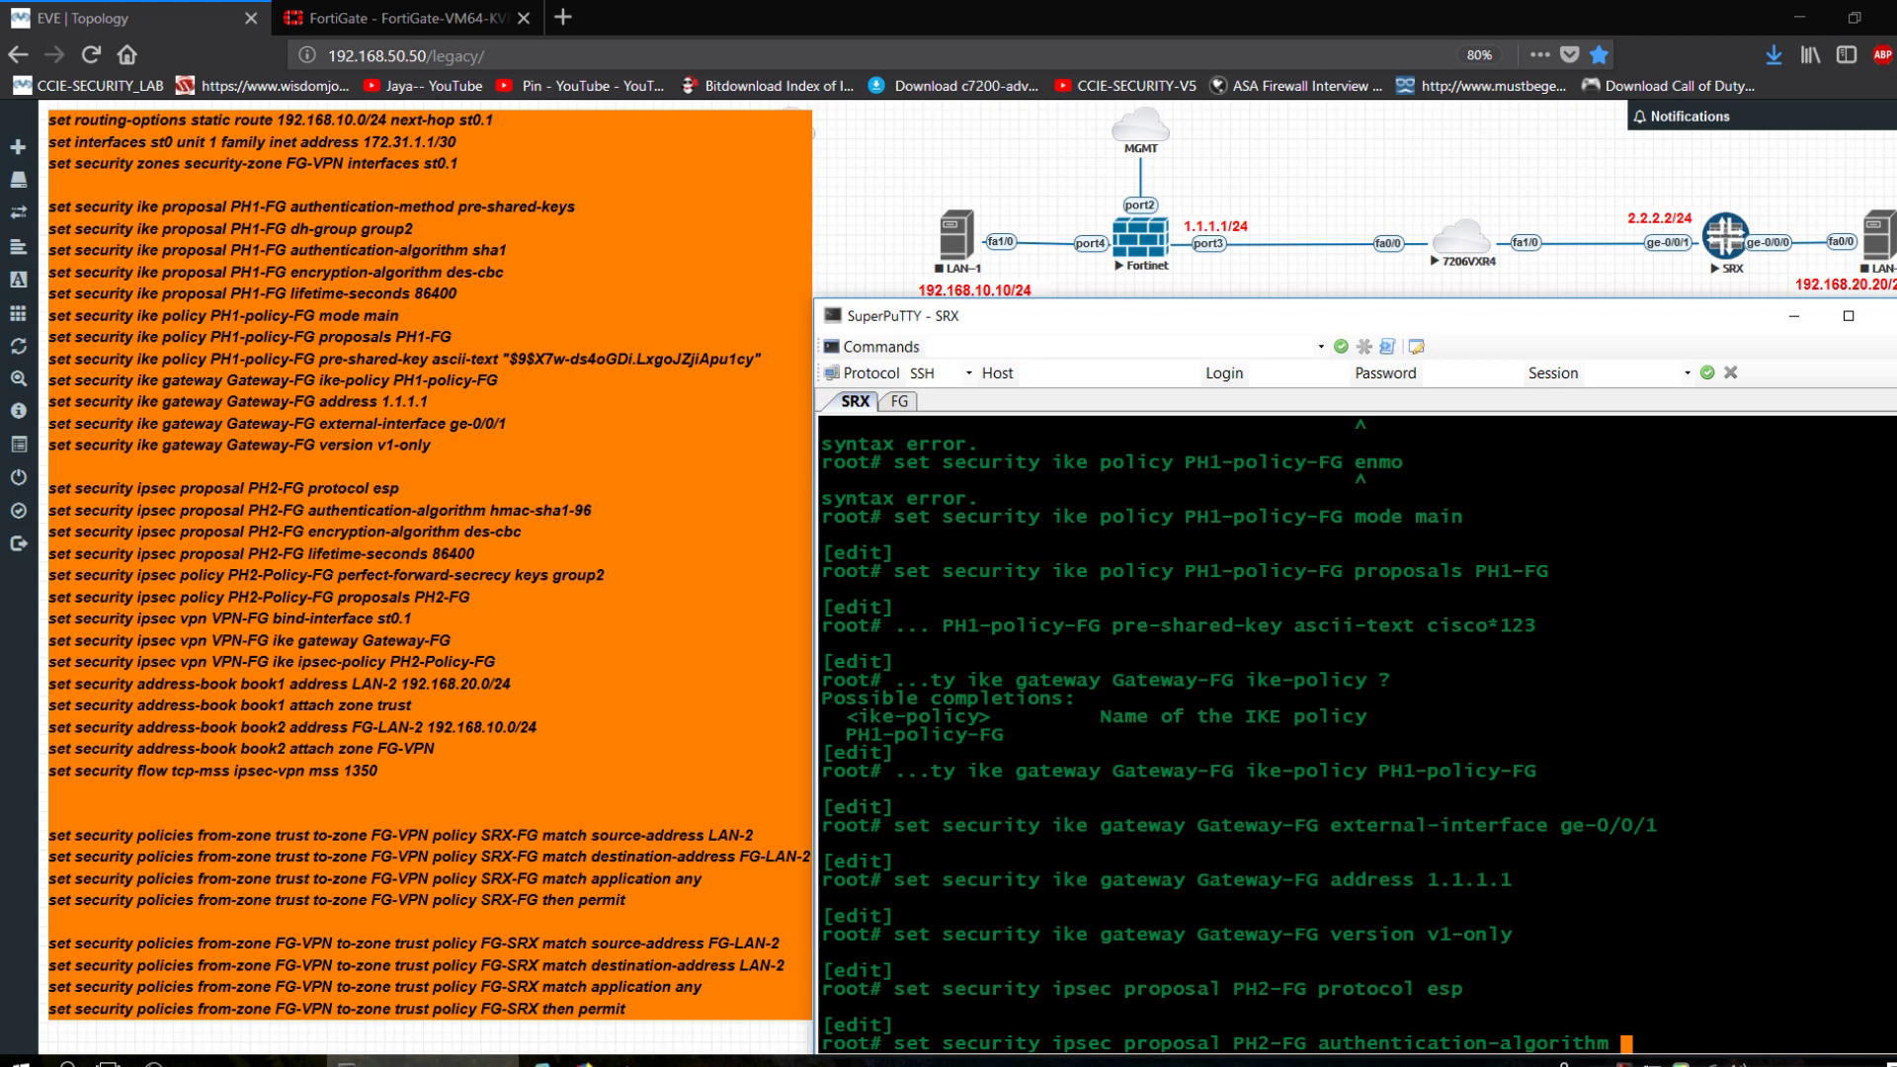
pyautogui.write('hmac-')
pyautogui.press('space')
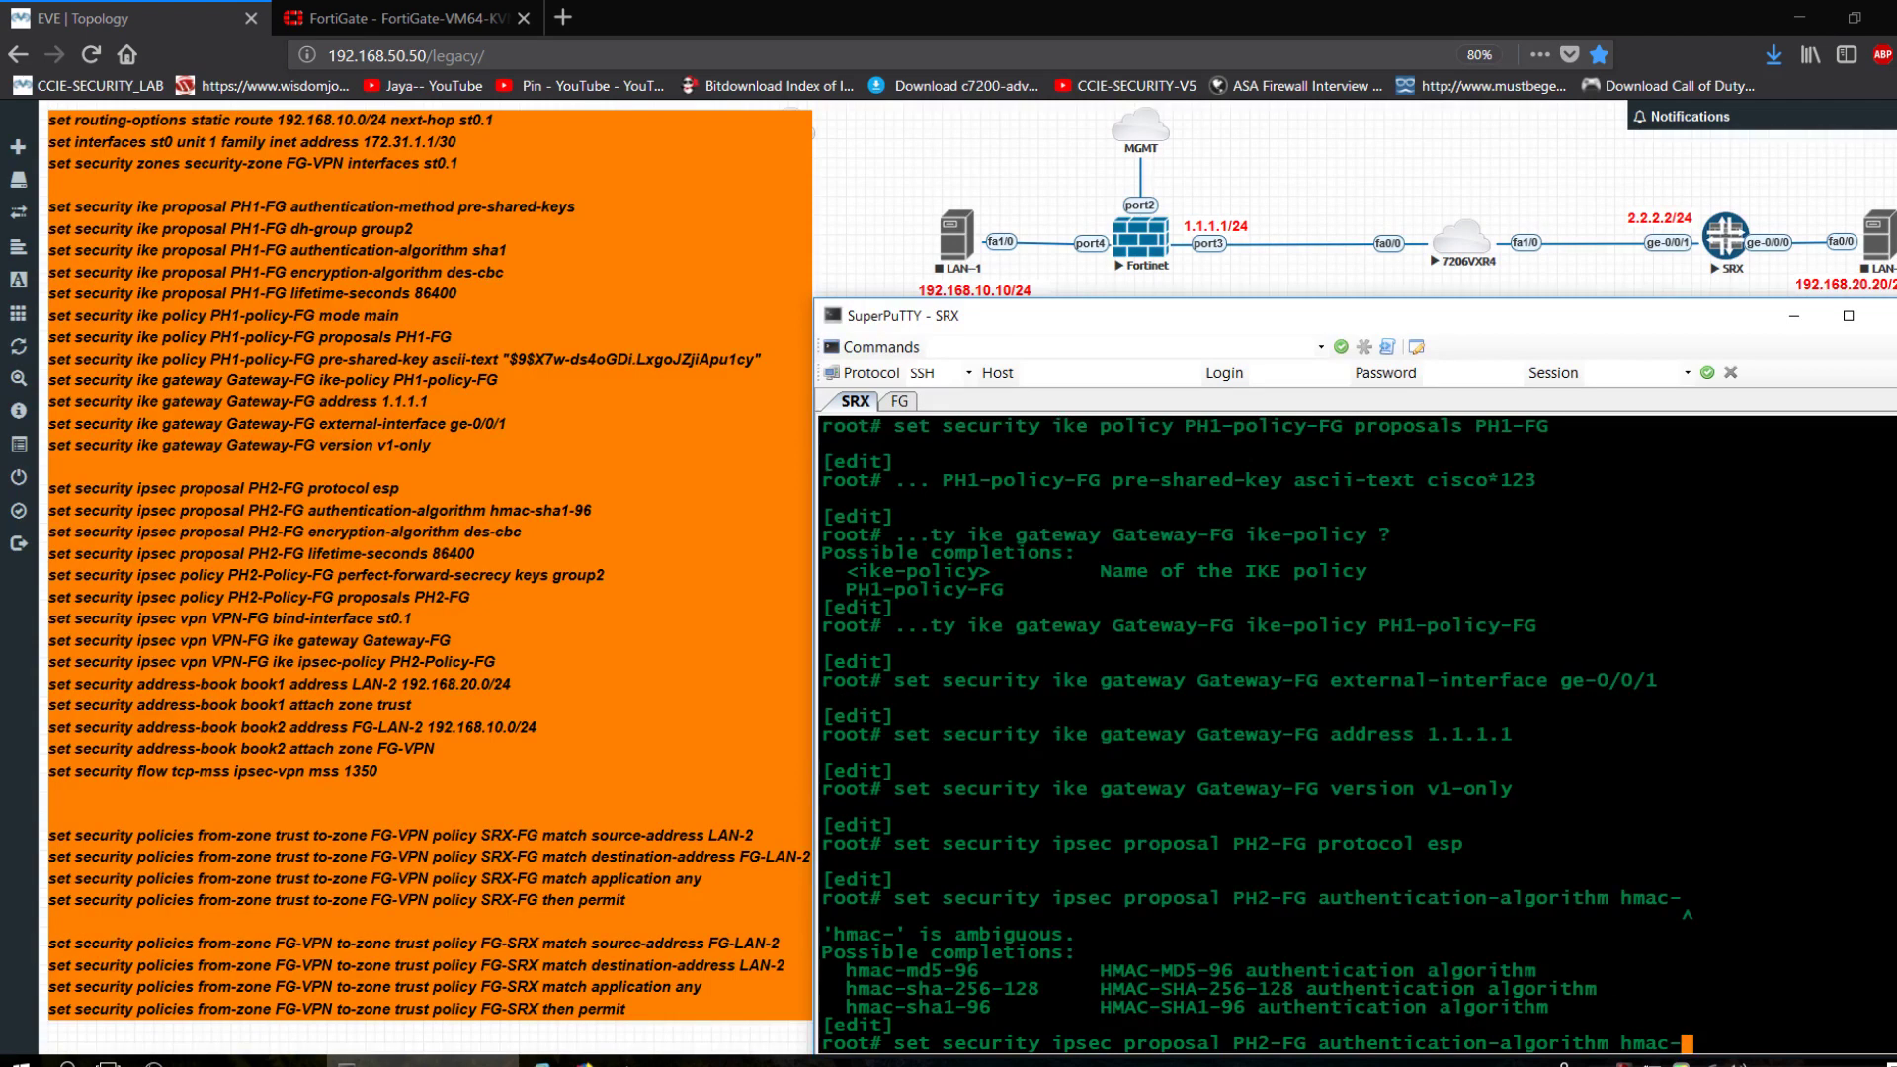
pyautogui.write('sha1-96')
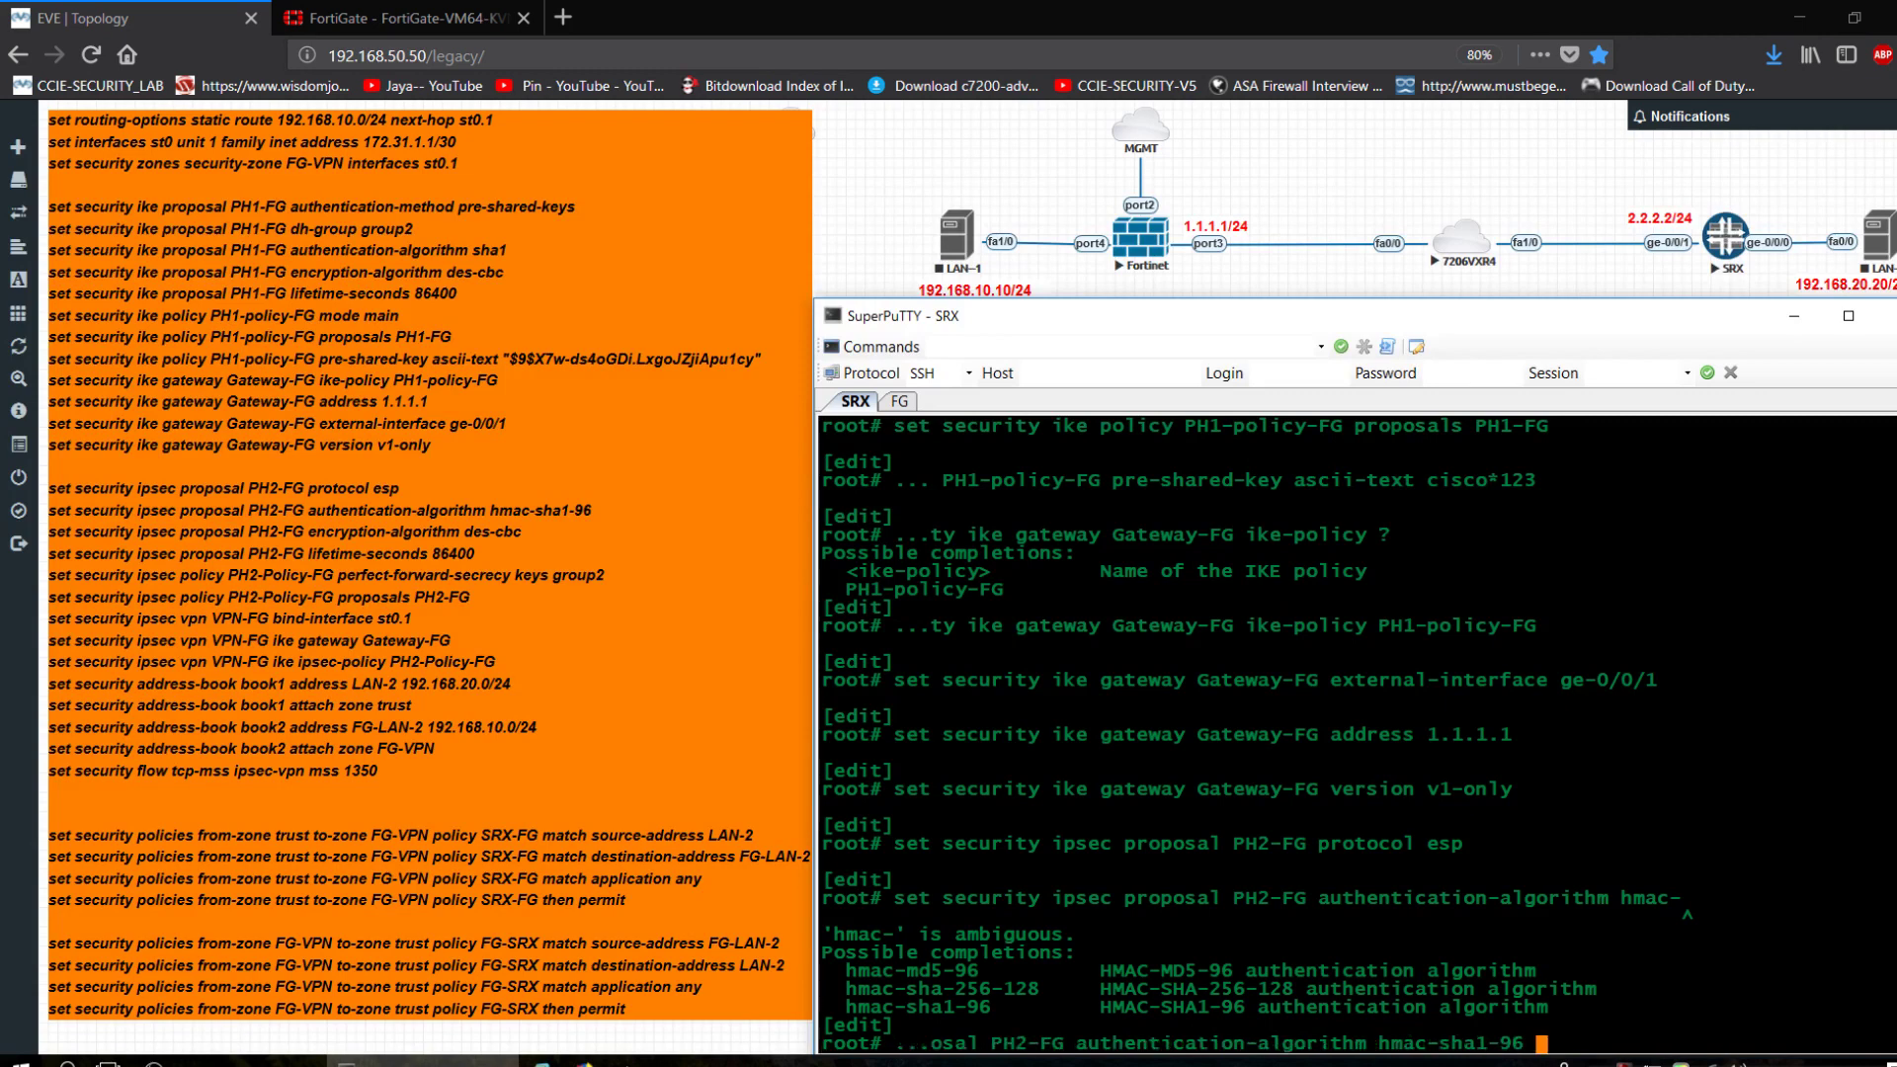
pyautogui.press('Return')
# Set PH2-FG encryption to des-cbc.
pyautogui.press('Up')
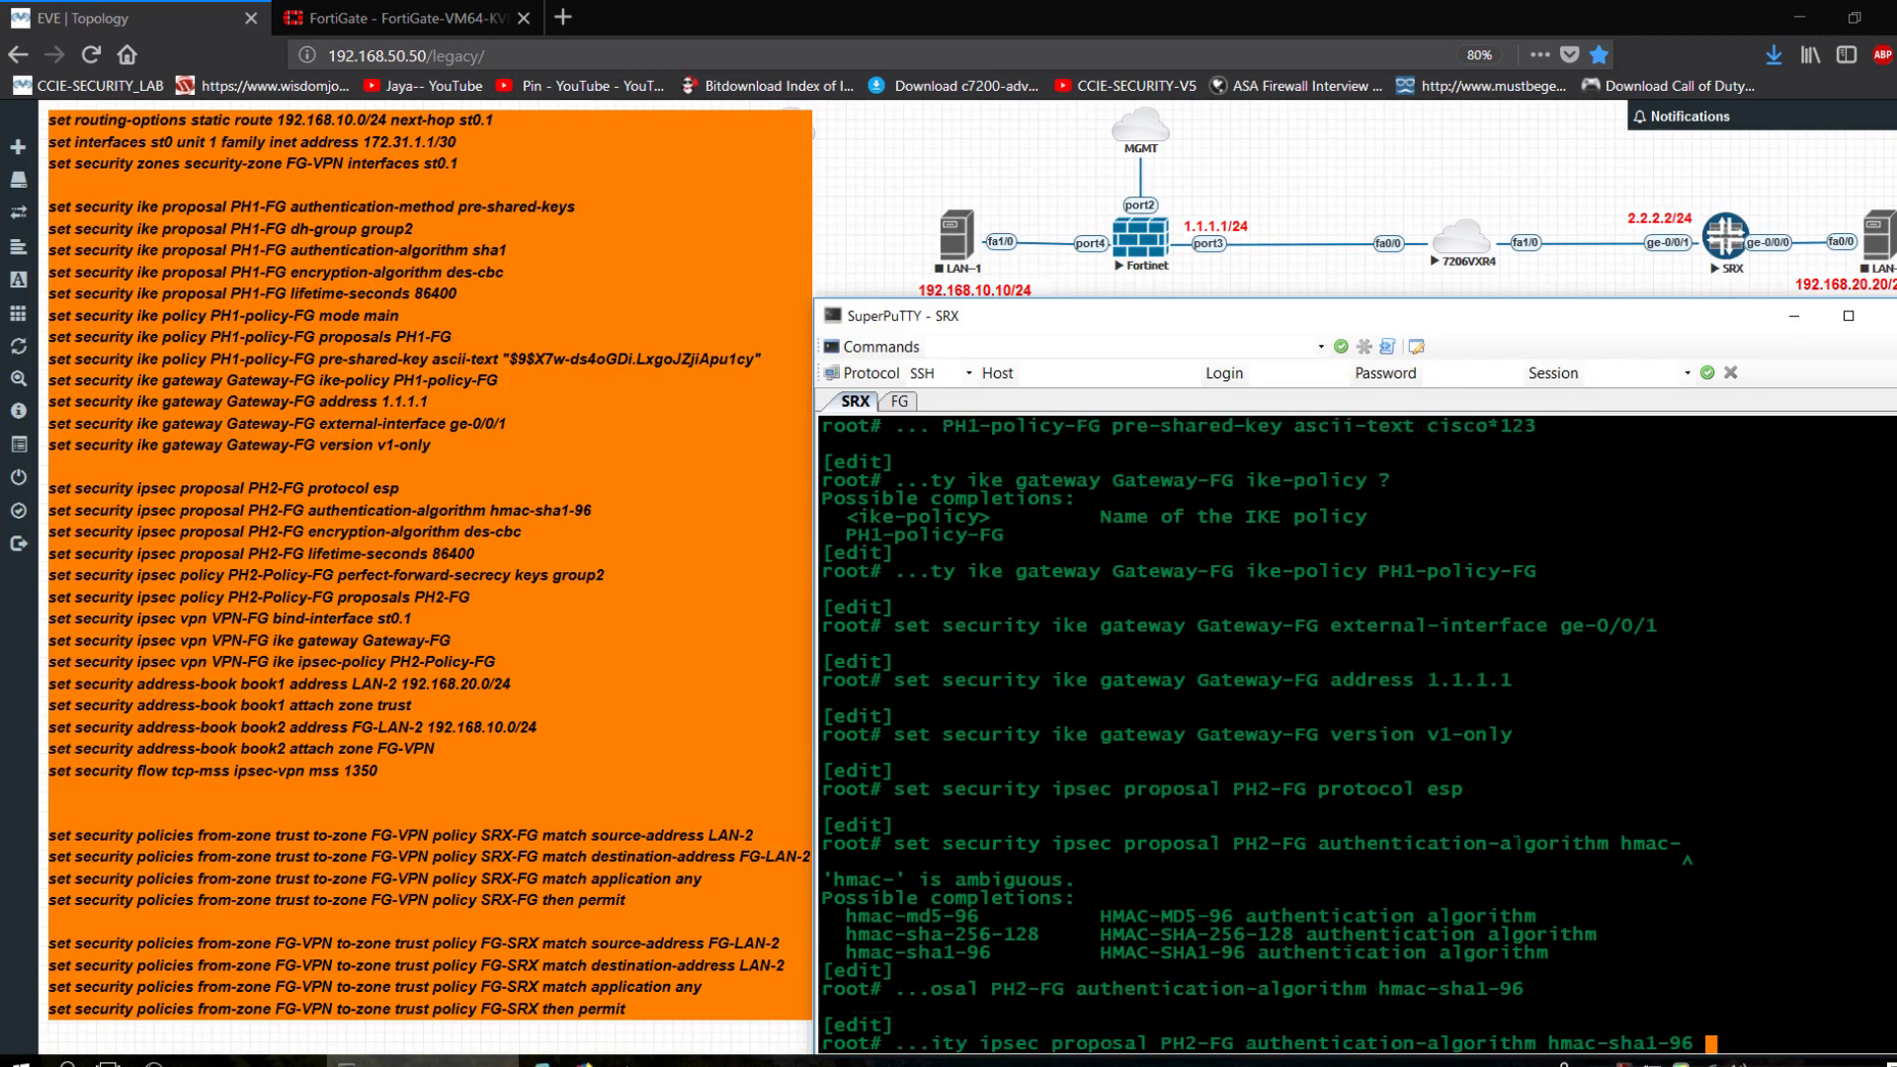
pyautogui.press('BackSpace')
pyautogui.press('BackSpace')
pyautogui.press('BackSpace')
pyautogui.press('BackSpace')
pyautogui.press('BackSpace')
pyautogui.press('BackSpace')
pyautogui.press('BackSpace')
pyautogui.press('BackSpace')
pyautogui.press('BackSpace')
pyautogui.press('BackSpace')
pyautogui.press('BackSpace')
pyautogui.press('BackSpace')
pyautogui.press('BackSpace')
pyautogui.press('BackSpace')
pyautogui.press('BackSpace')
pyautogui.press('BackSpace')
pyautogui.press('BackSpace')
pyautogui.press('BackSpace')
pyautogui.press('BackSpace')
pyautogui.press('BackSpace')
pyautogui.press('BackSpace')
pyautogui.press('BackSpace')
pyautogui.press('BackSpace')
pyautogui.press('BackSpace')
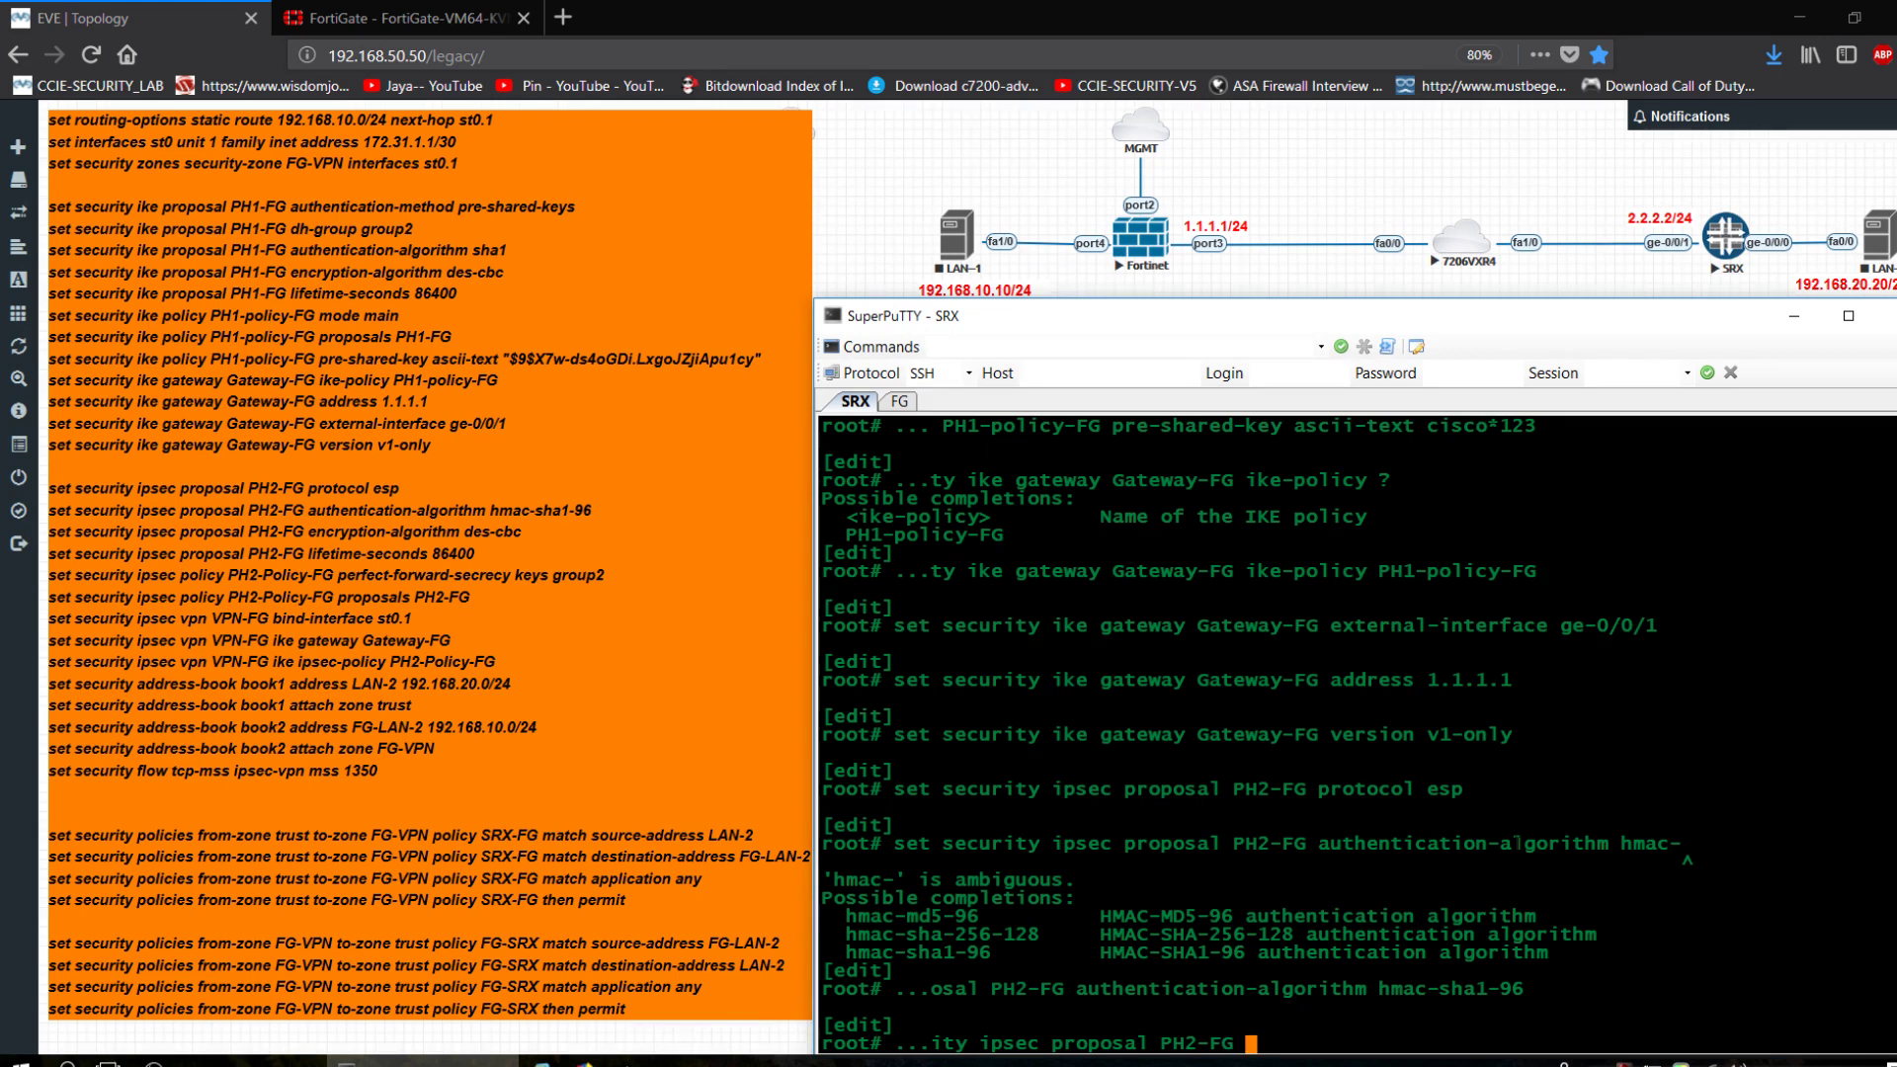
pyautogui.write('encryption-algorithm ')
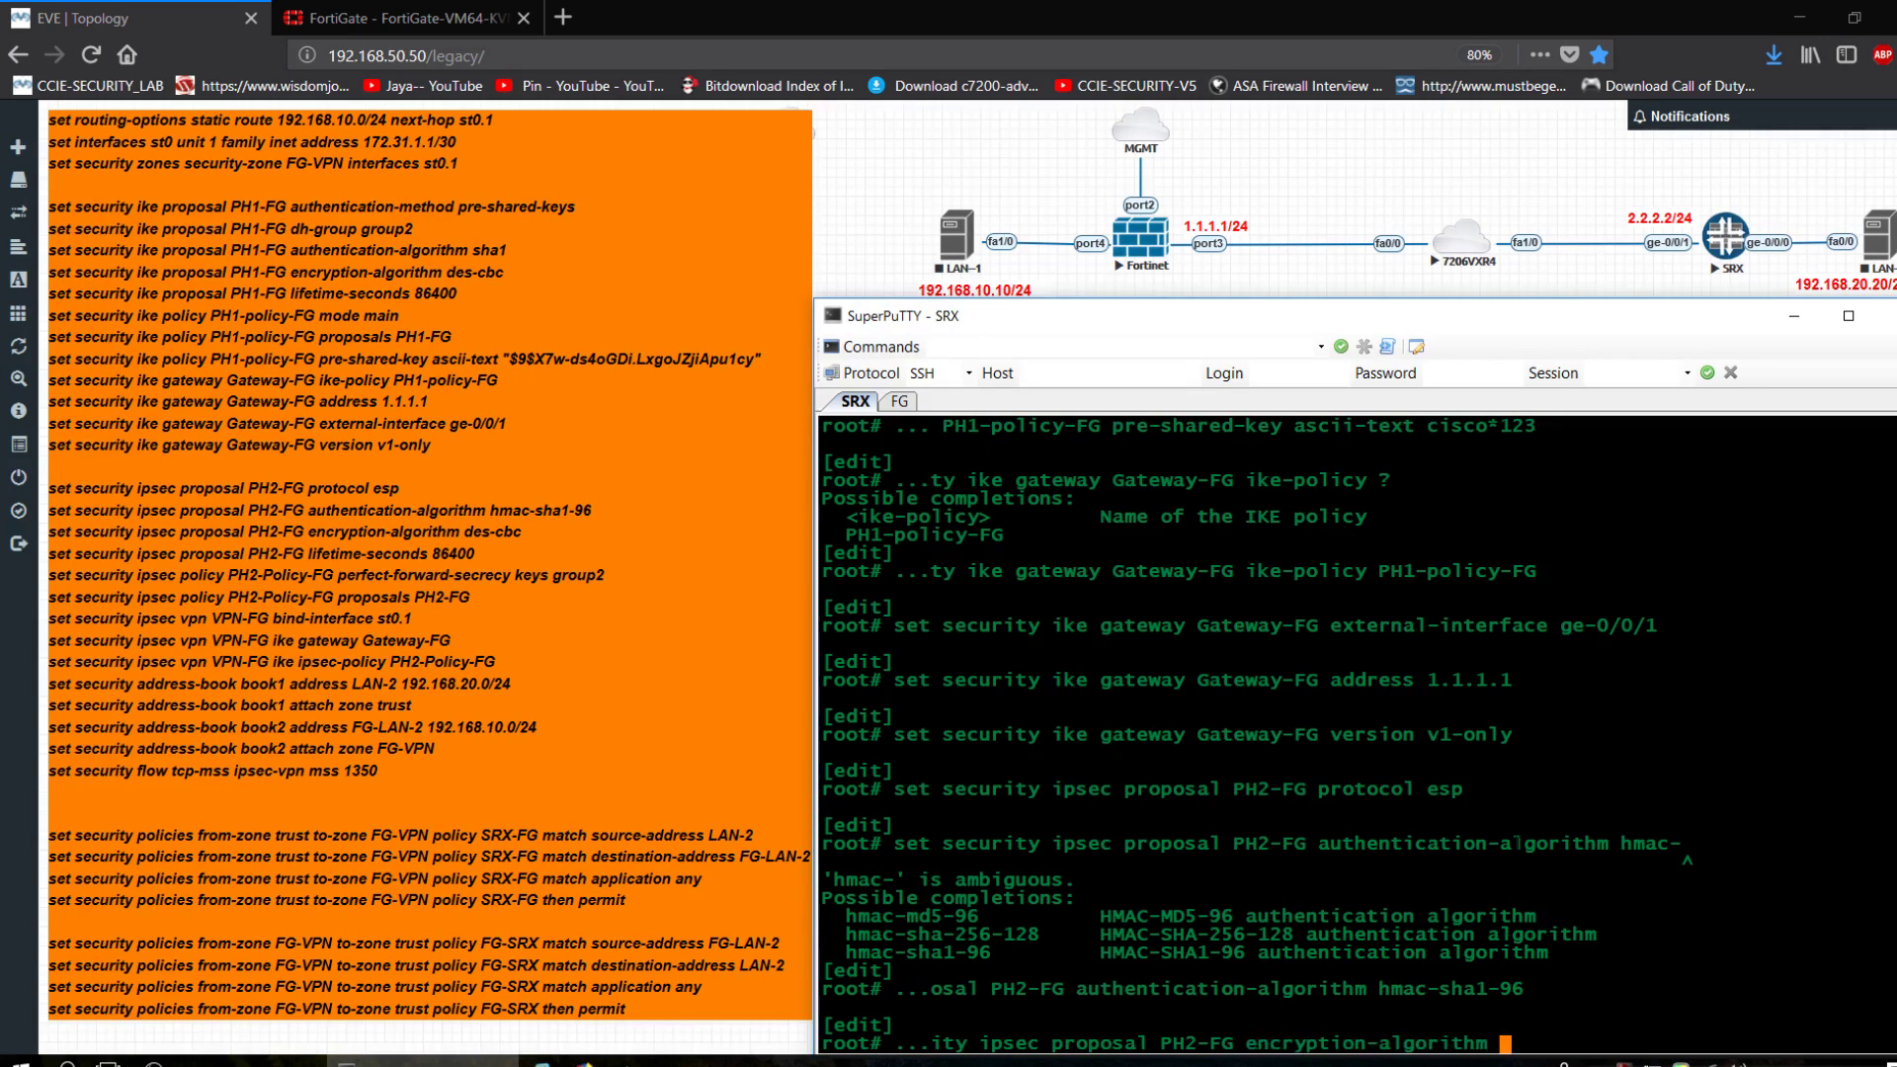
pyautogui.write('des-cbc')
pyautogui.press('Return')
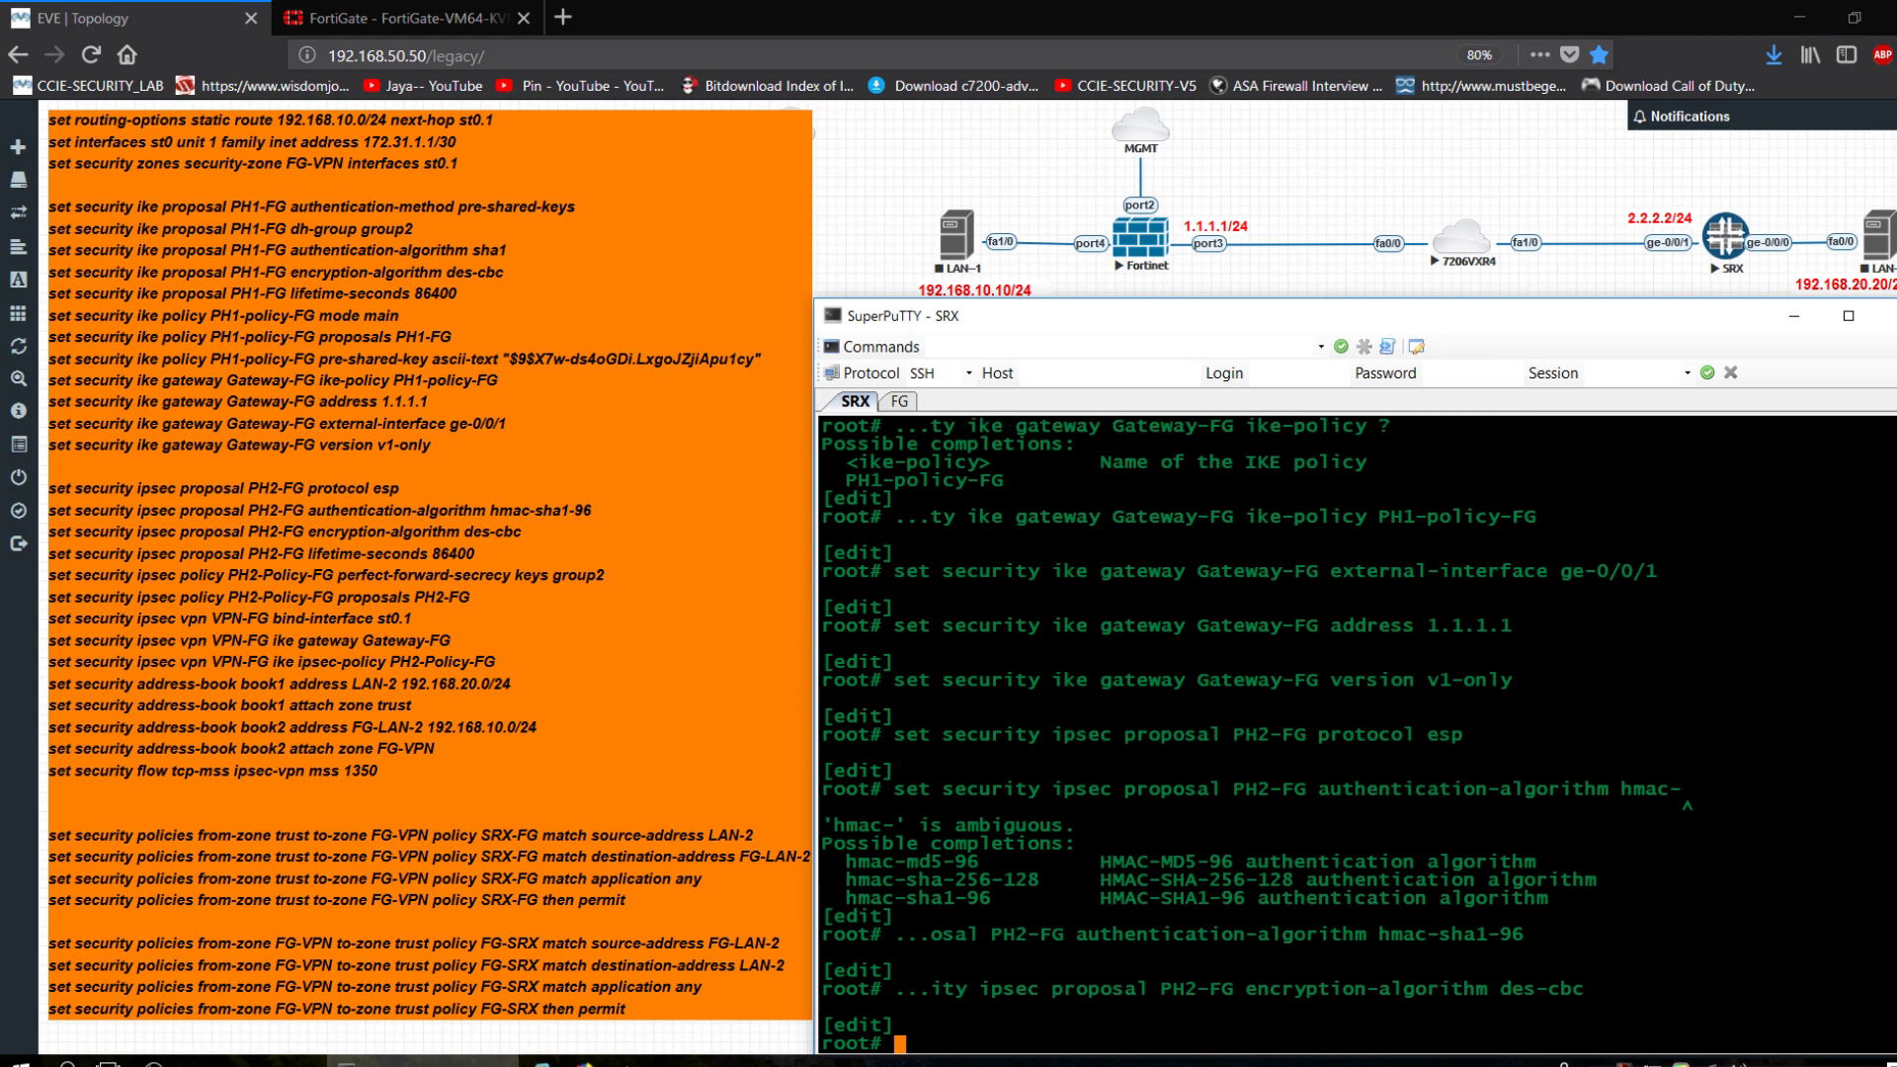
# Set the PH2-FG lifetime to 86400 seconds.
pyautogui.press('Up')
pyautogui.press('BackSpace')
pyautogui.press('BackSpace')
pyautogui.press('BackSpace')
pyautogui.press('BackSpace')
pyautogui.press('BackSpace')
pyautogui.press('BackSpace')
pyautogui.press('BackSpace')
pyautogui.press('BackSpace')
pyautogui.press('BackSpace')
pyautogui.press('BackSpace')
pyautogui.press('BackSpace')
pyautogui.press('BackSpace')
pyautogui.press('BackSpace')
pyautogui.press('BackSpace')
pyautogui.press('BackSpace')
pyautogui.press('BackSpace')
pyautogui.press('BackSpace')
pyautogui.press('BackSpace')
pyautogui.press('BackSpace')
pyautogui.press('BackSpace')
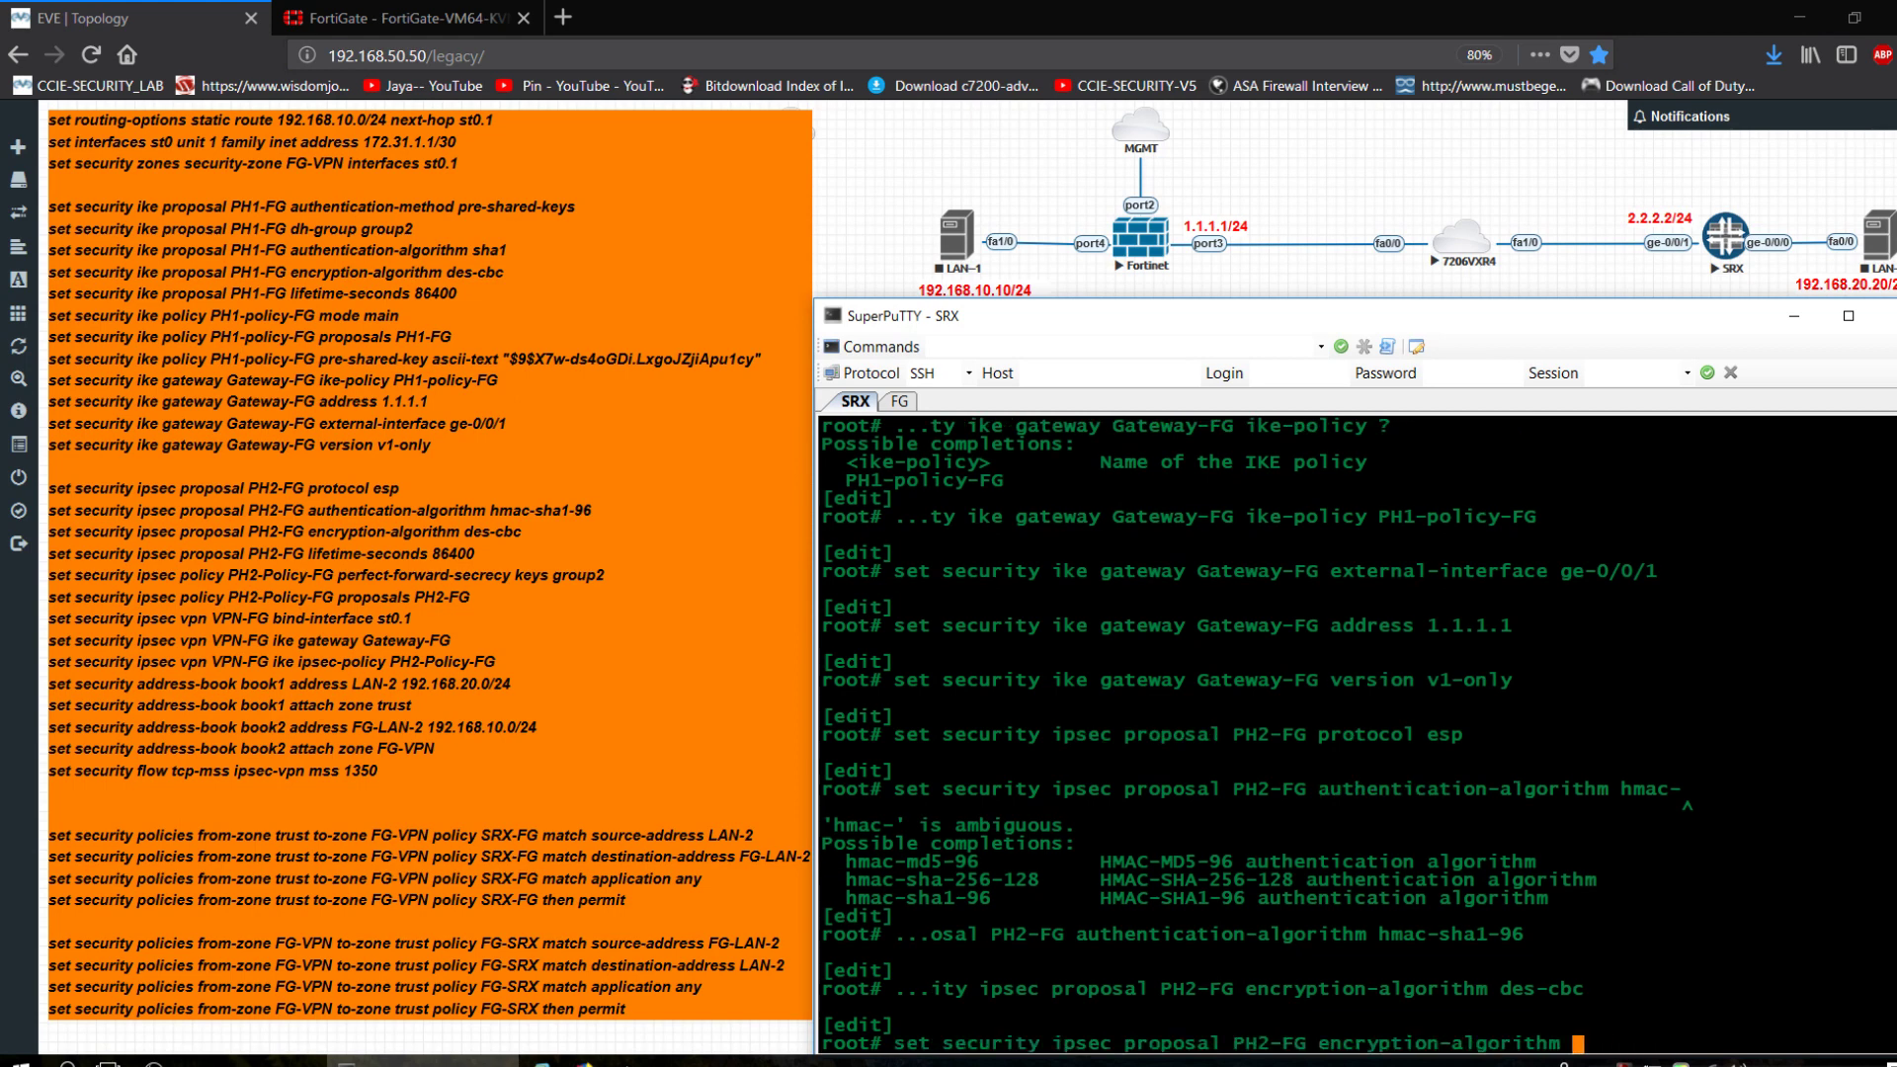
pyautogui.press('BackSpace')
pyautogui.press('BackSpace')
pyautogui.press('BackSpace')
pyautogui.press('BackSpace')
pyautogui.press('BackSpace')
pyautogui.press('BackSpace')
pyautogui.write('li')
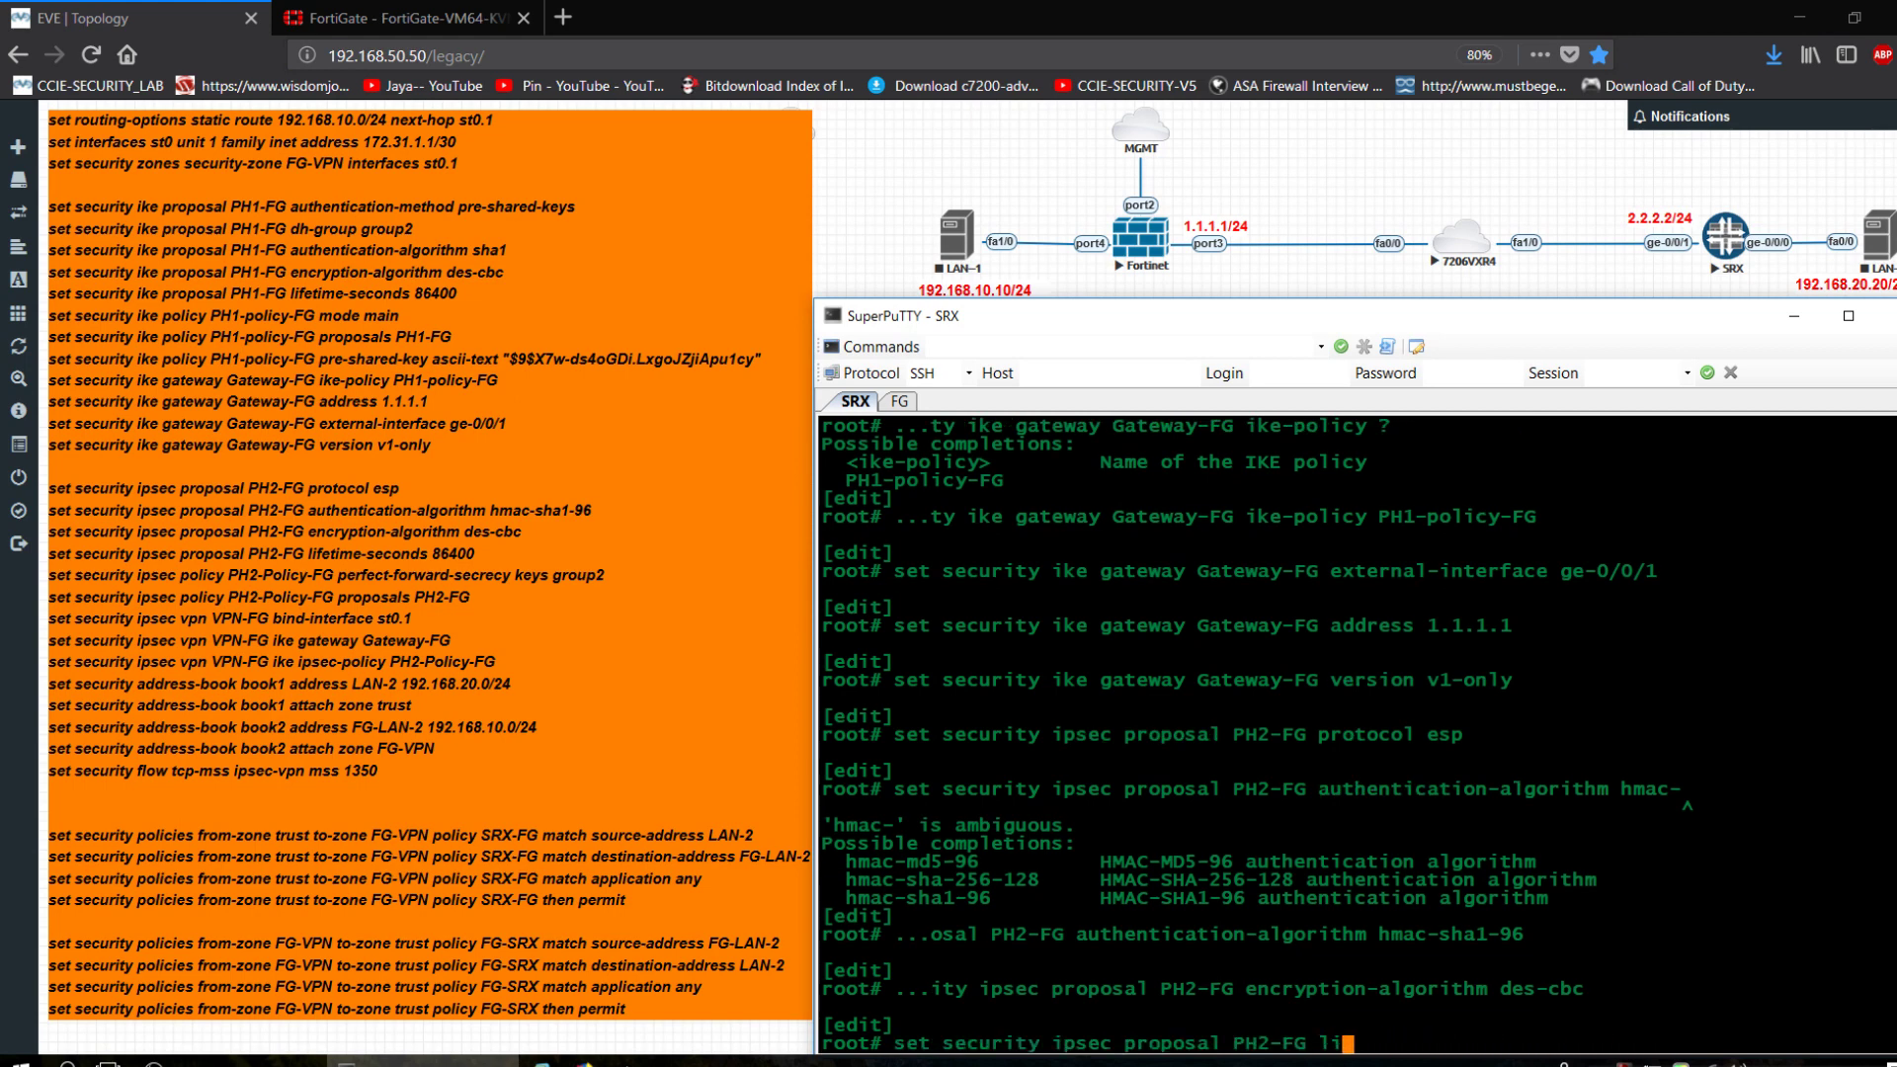
pyautogui.press('Tab')
pyautogui.write('t')
pyautogui.press('Tab')
pyautogui.write('se')
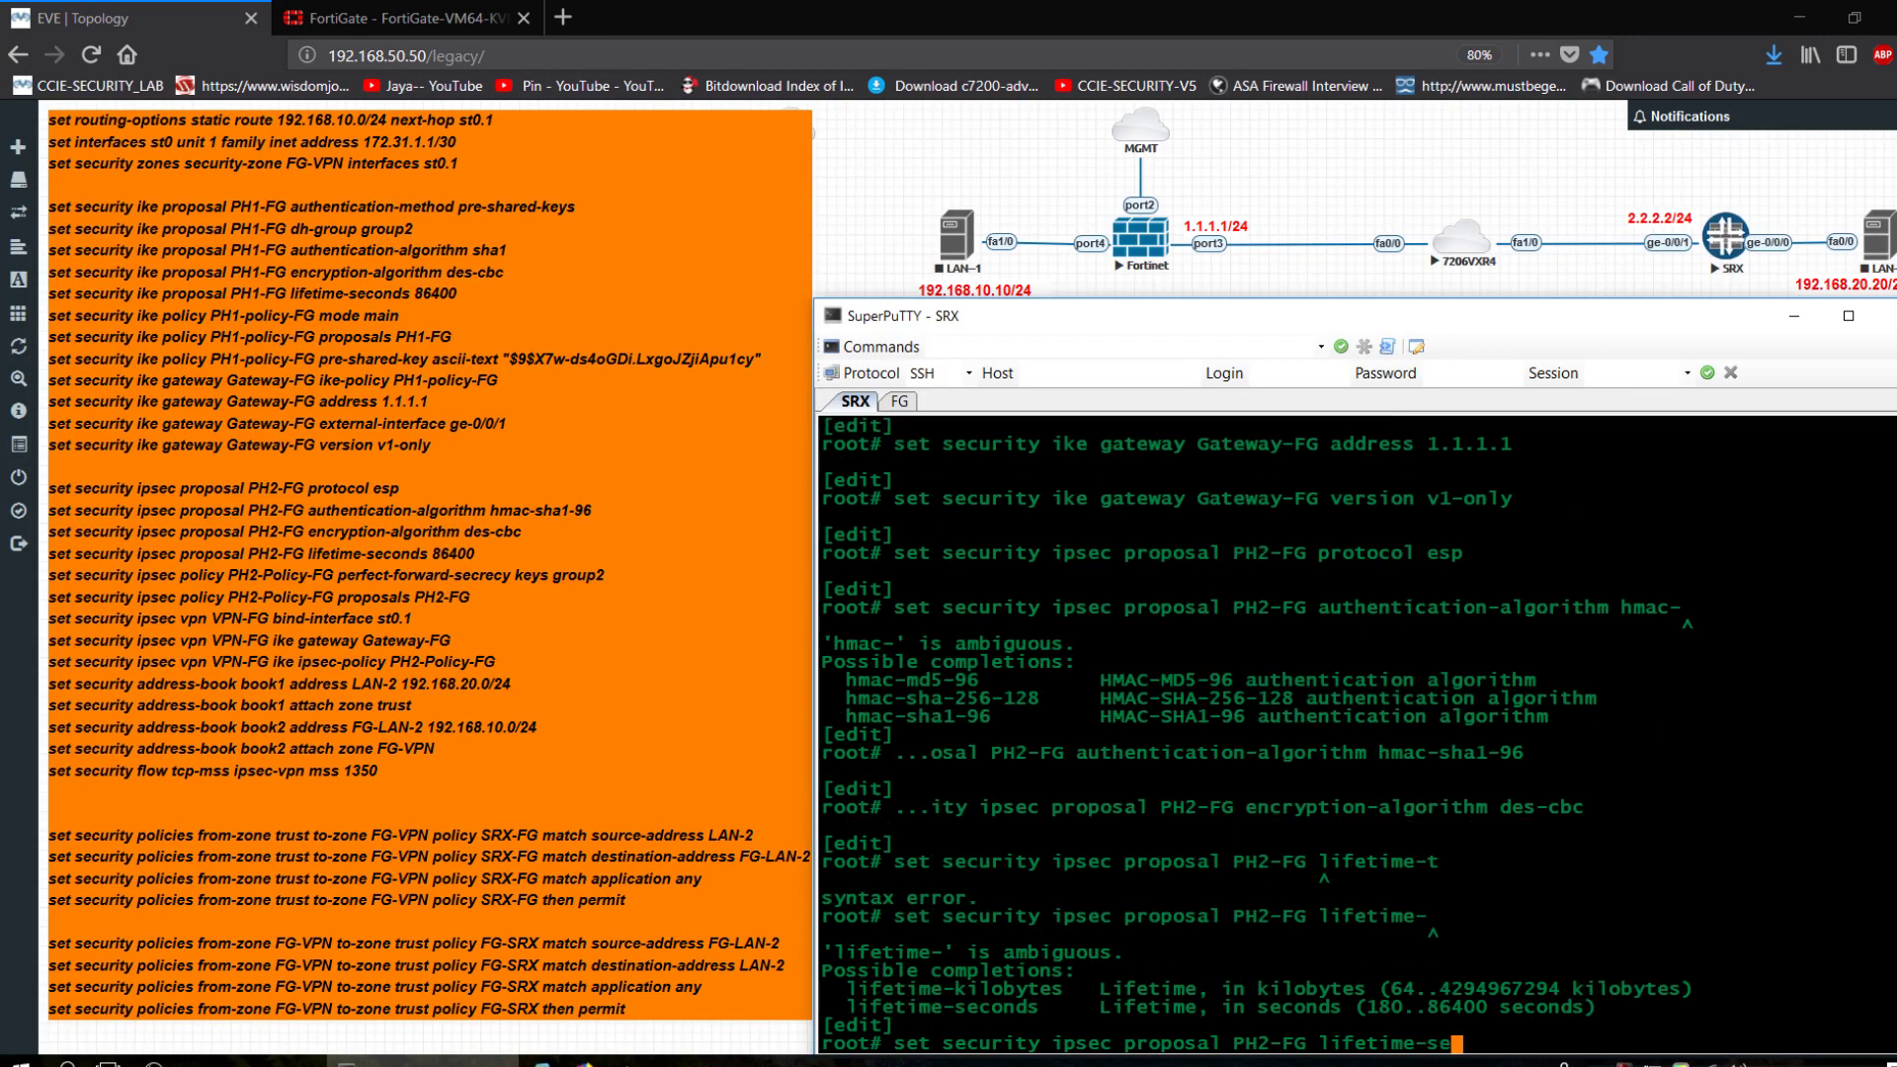
pyautogui.press('Tab')
pyautogui.write('86400')
pyautogui.press('Return')
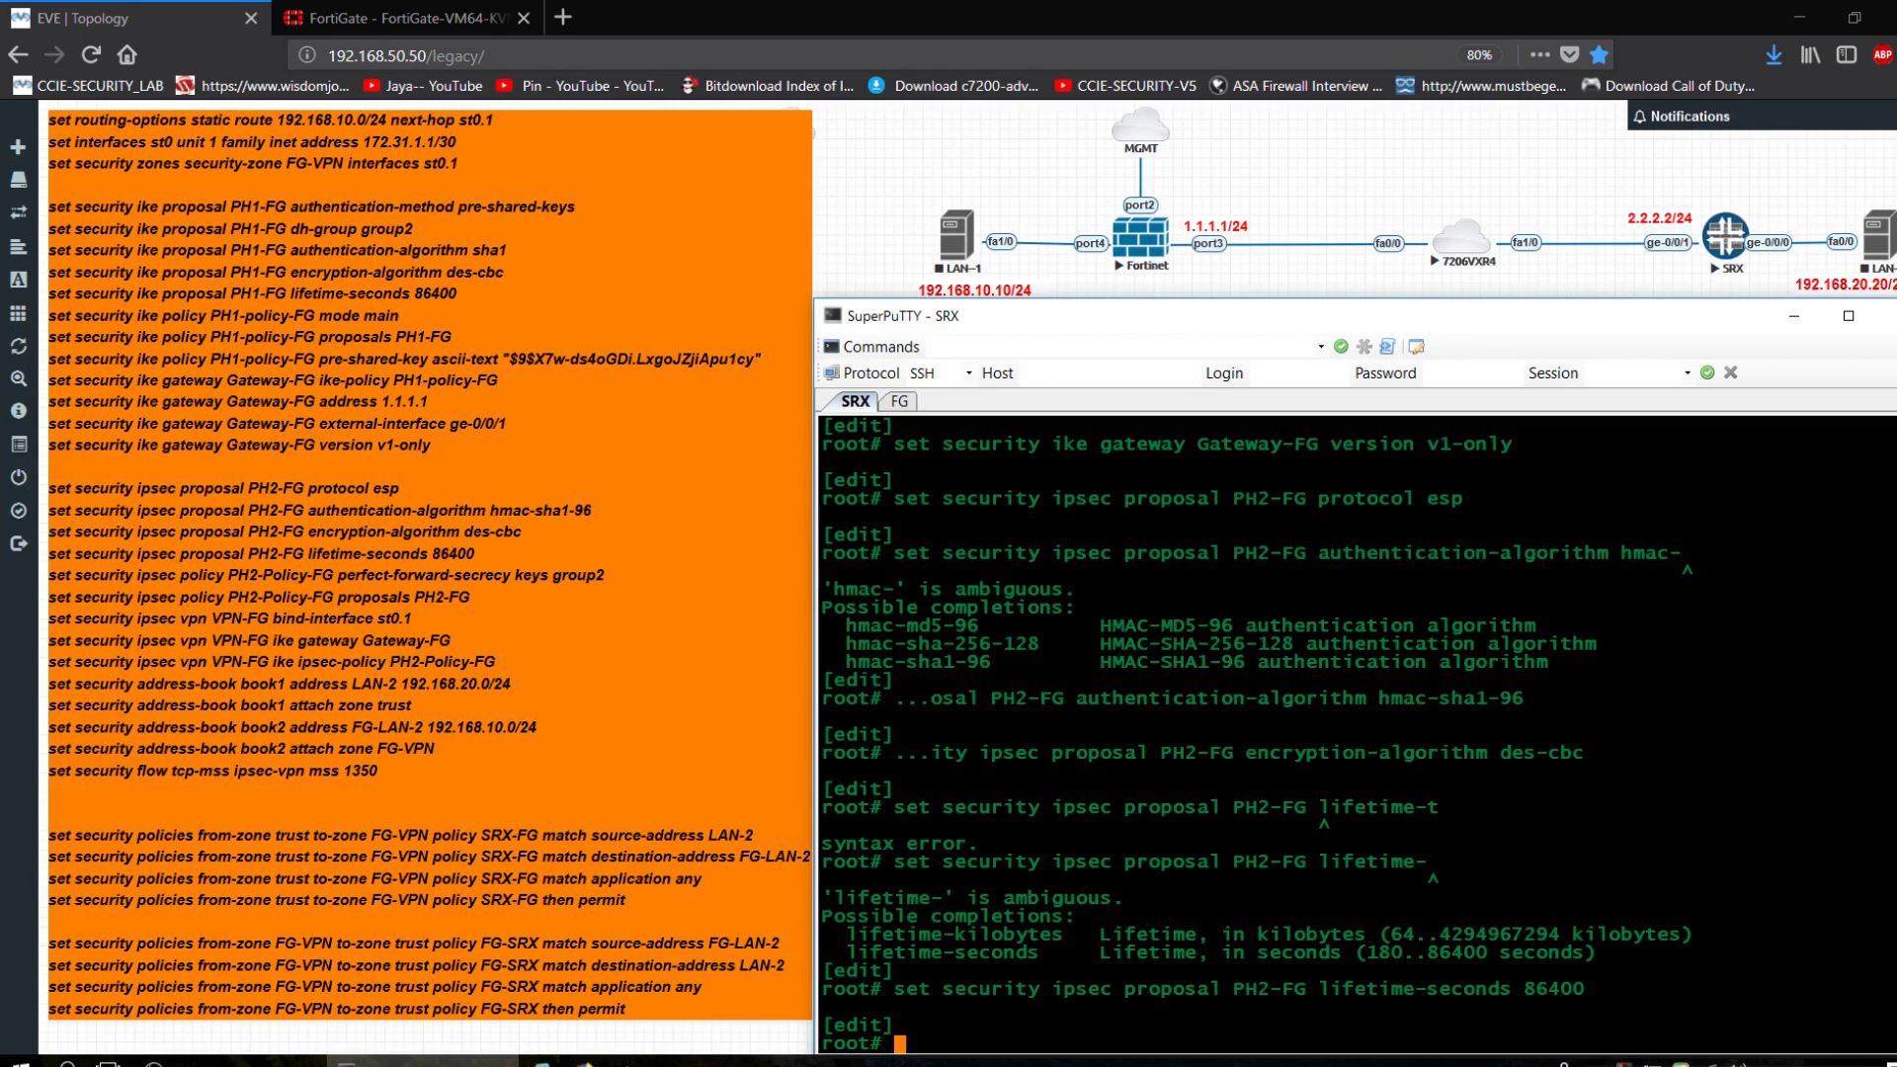
pyautogui.press('Return')
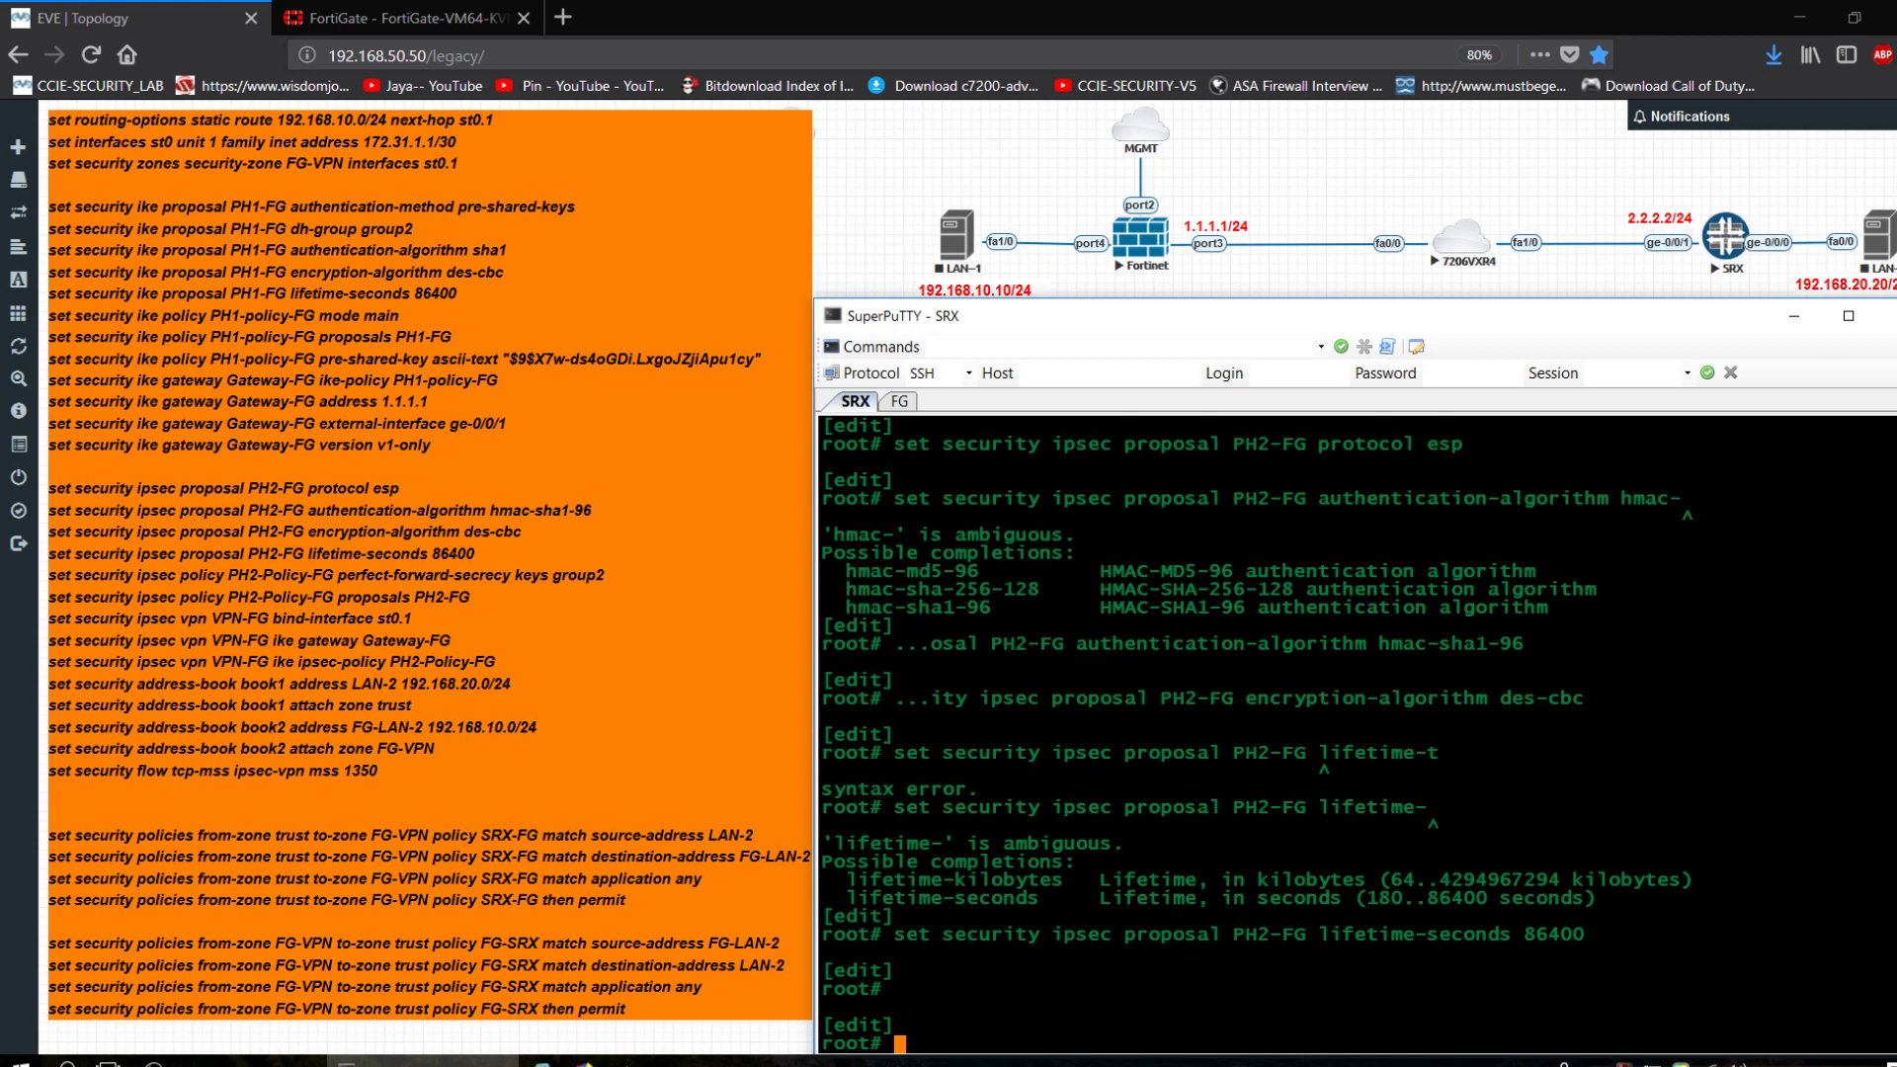
# Begin defining IPsec policy PH2-policy-FG on the SRX.
pyautogui.press('Up')
pyautogui.press('BackSpace')
pyautogui.press('BackSpace')
pyautogui.press('BackSpace')
pyautogui.press('BackSpace')
pyautogui.press('BackSpace')
pyautogui.press('BackSpace')
pyautogui.press('BackSpace')
pyautogui.press('BackSpace')
pyautogui.press('BackSpace')
pyautogui.press('BackSpace')
pyautogui.press('BackSpace')
pyautogui.press('BackSpace')
pyautogui.press('BackSpace')
pyautogui.press('BackSpace')
pyautogui.press('BackSpace')
pyautogui.press('BackSpace')
pyautogui.press('BackSpace')
pyautogui.press('BackSpace')
pyautogui.press('BackSpace')
pyautogui.press('BackSpace')
pyautogui.press('BackSpace')
pyautogui.press('BackSpace')
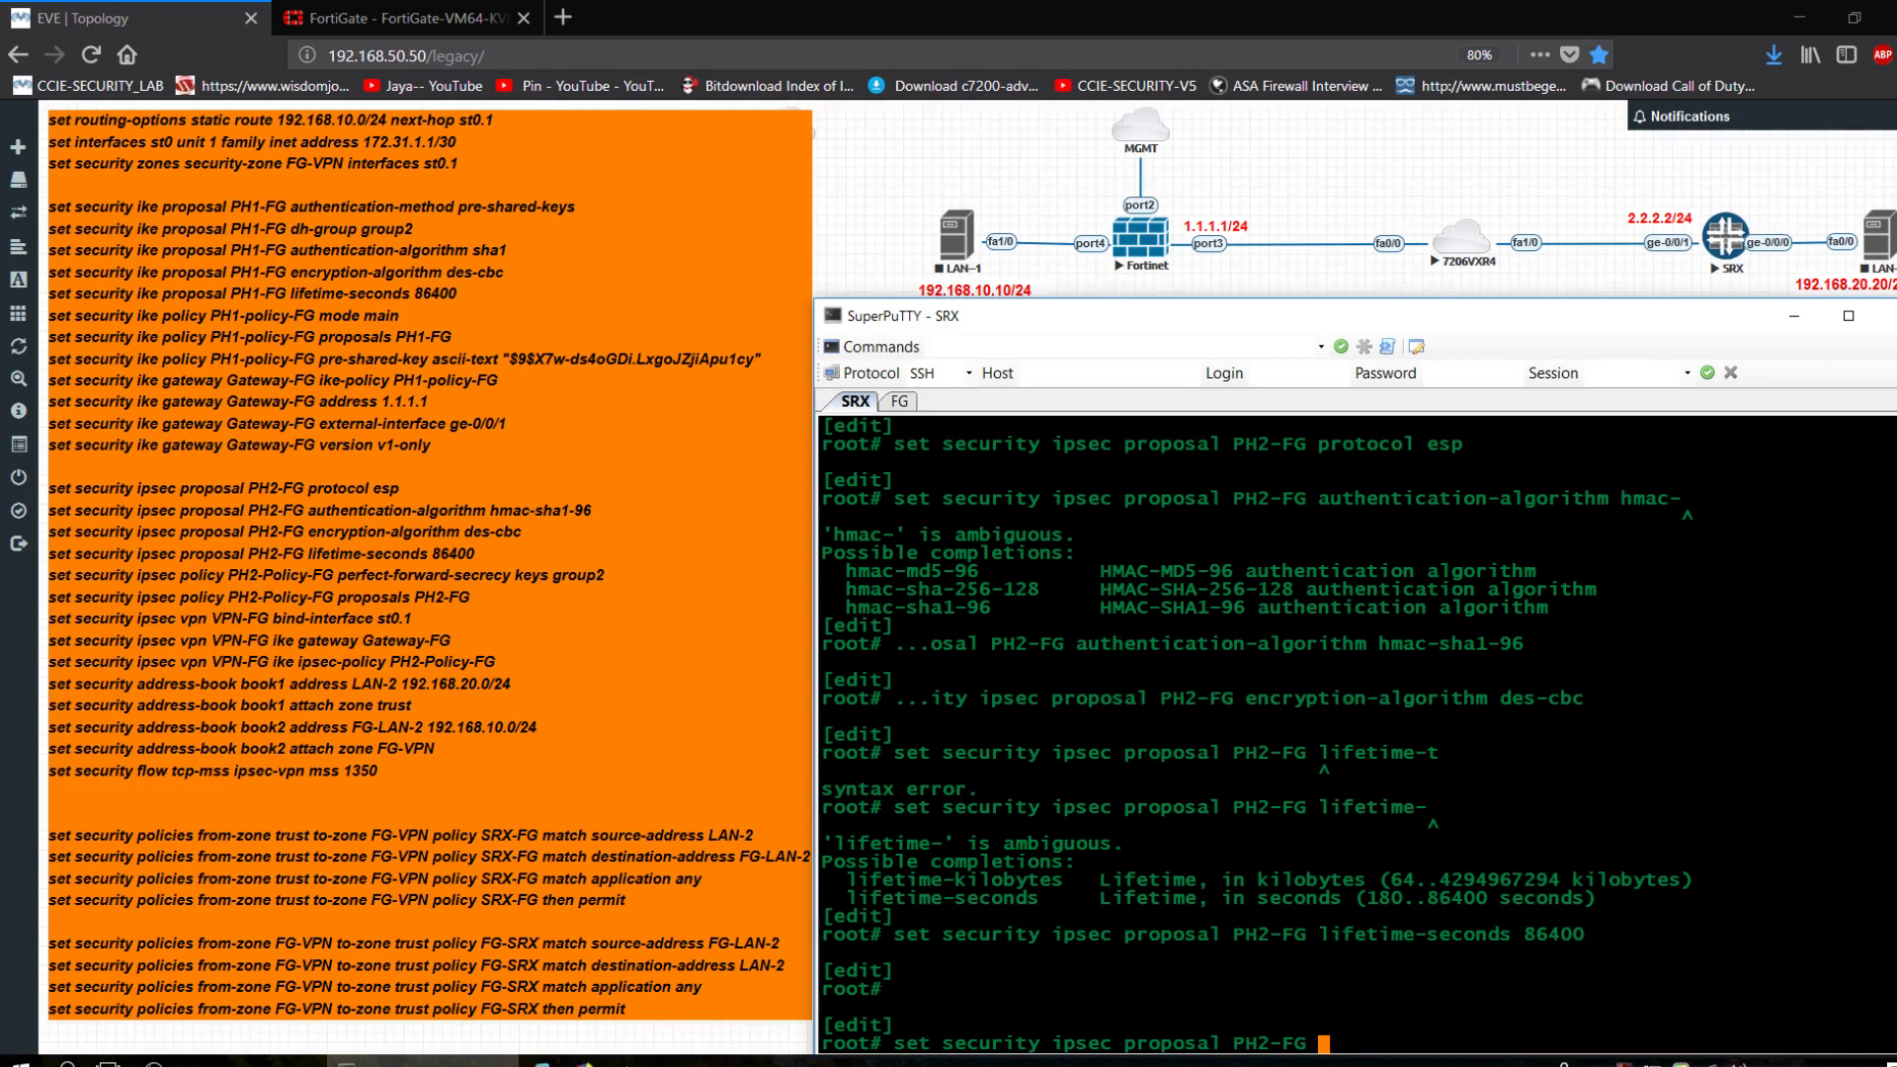
pyautogui.press('BackSpace')
pyautogui.press('BackSpace')
pyautogui.press('BackSpace')
pyautogui.press('BackSpace')
pyautogui.write('-')
pyautogui.press('BackSpace')
pyautogui.press('BackSpace')
pyautogui.press('BackSpace')
pyautogui.press('BackSpace')
pyautogui.press('BackSpace')
pyautogui.press('BackSpace')
pyautogui.press('BackSpace')
pyautogui.press('BackSpace')
pyautogui.press('BackSpace')
pyautogui.press('BackSpace')
pyautogui.press('BackSpace')
pyautogui.press('BackSpace')
pyautogui.press('BackSpace')
pyautogui.press('BackSpace')
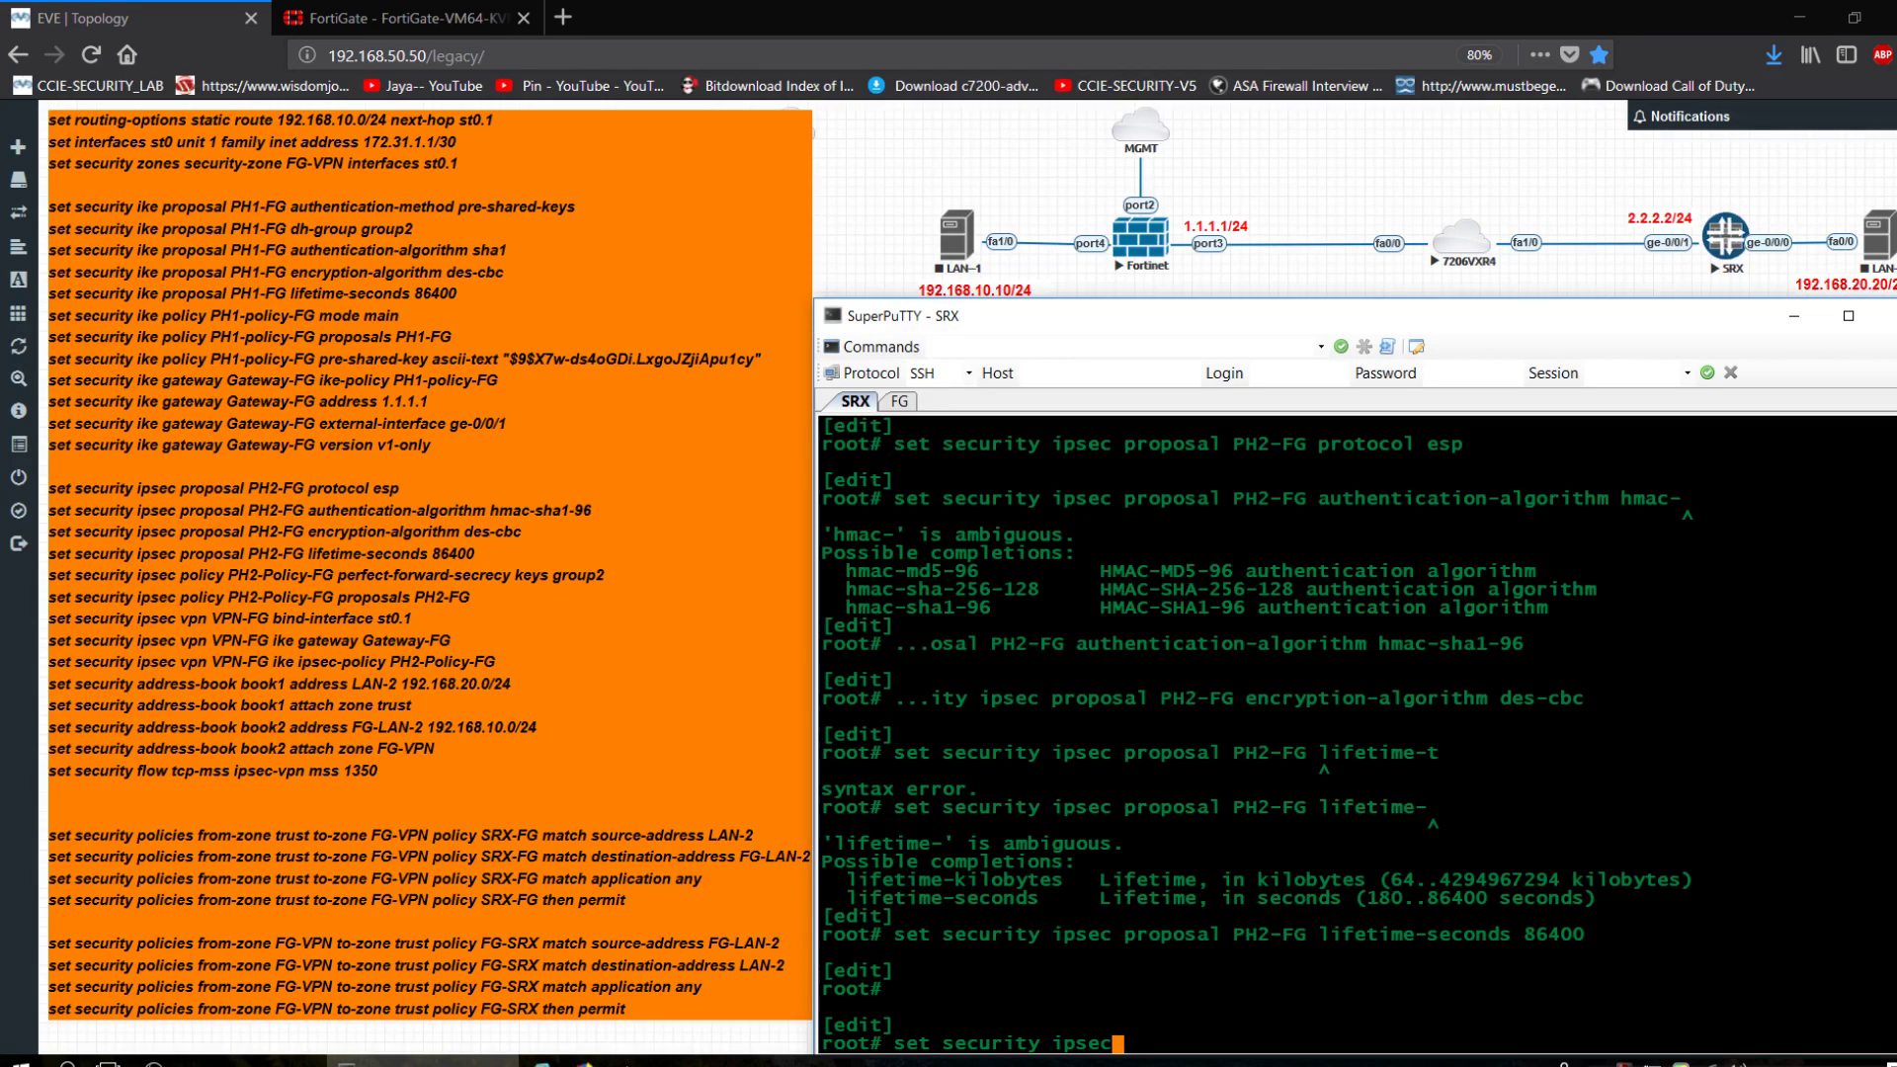
pyautogui.write('policy ?')
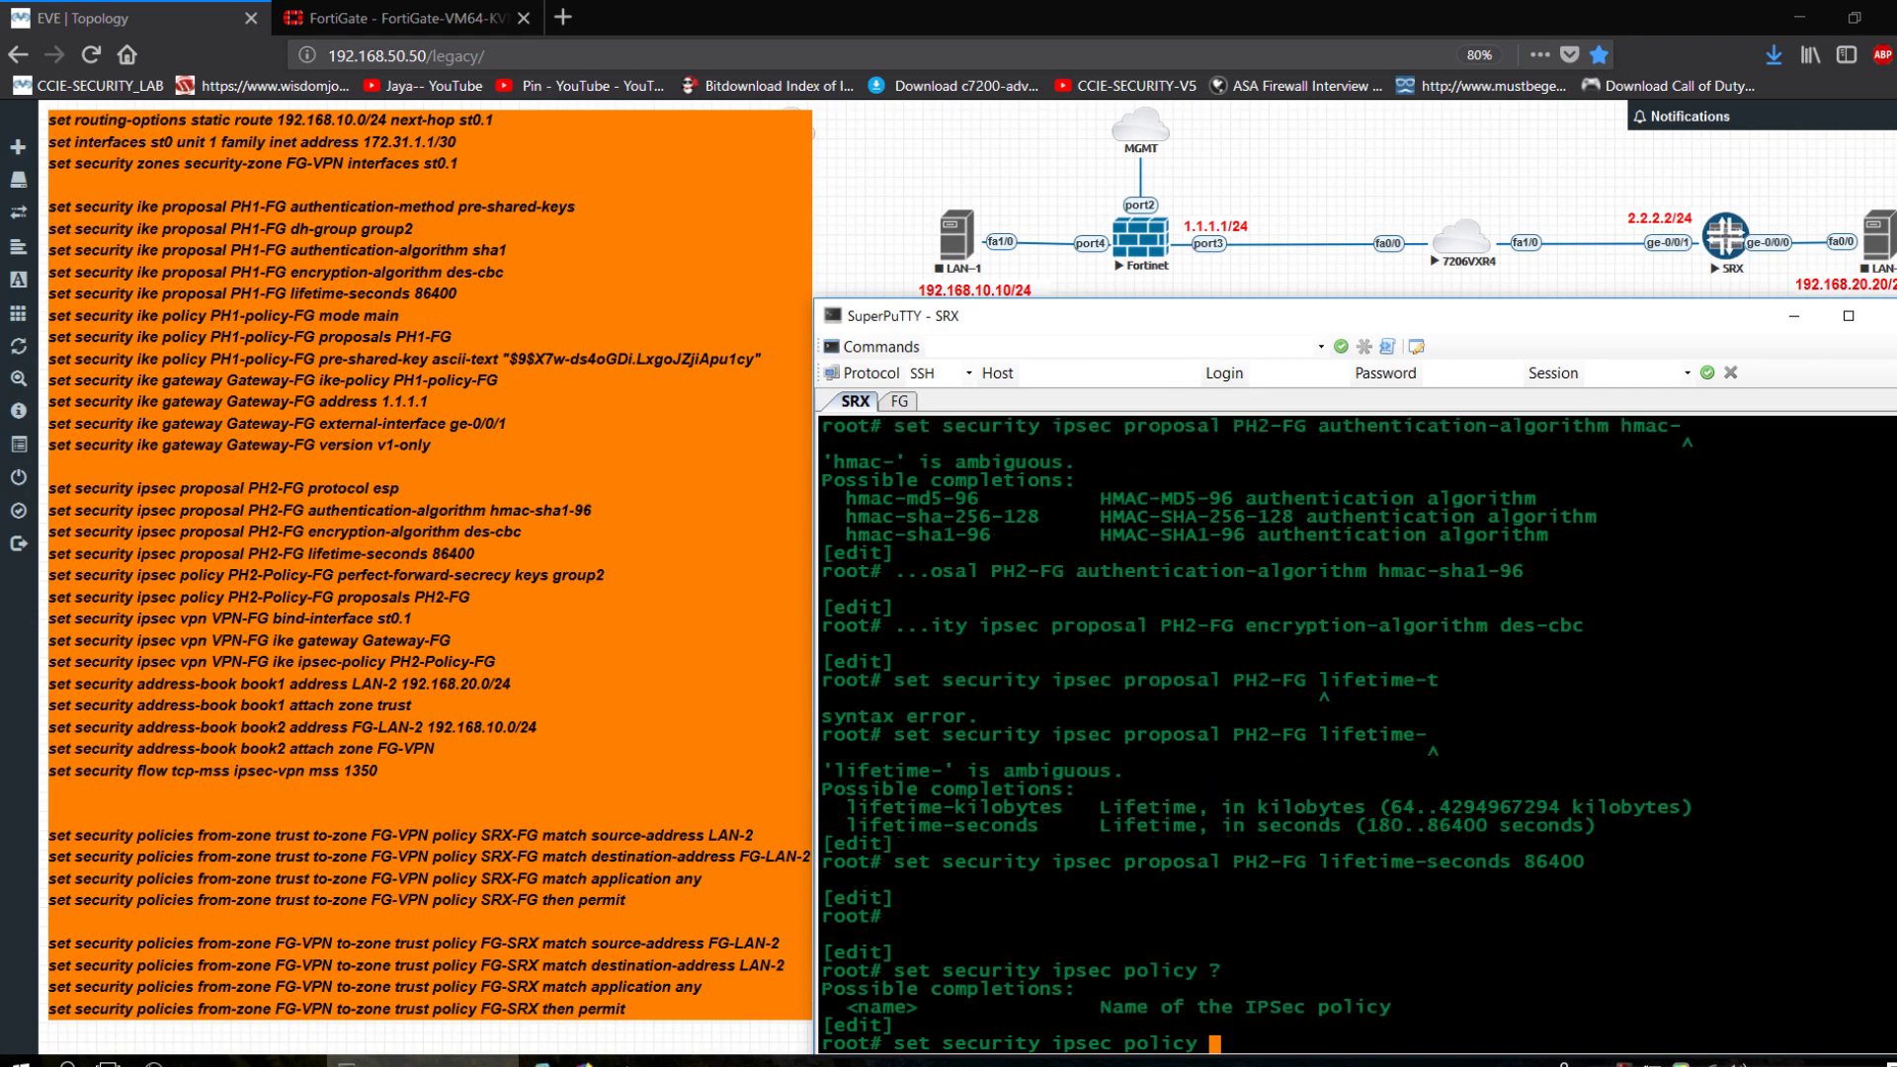
pyautogui.write('PH2-policy-FG')
# Correct the policy name's capitalisation to PH2-Policy-FG on the command line.
pyautogui.press('Left')
pyautogui.press('Left')
pyautogui.press('Left')
pyautogui.press('Left')
pyautogui.press('Left')
pyautogui.press('Left')
pyautogui.press('Left')
pyautogui.press('Left')
pyautogui.press('BackSpace')
pyautogui.write('P000')
pyautogui.press('Right')
pyautogui.press('BackSpace')
pyautogui.press('BackSpace')
pyautogui.press('BackSpace')
pyautogui.press('BackSpace')
pyautogui.write('o')
pyautogui.press('Right')
pyautogui.press('Right')
pyautogui.press('Right')
pyautogui.press('Right')
pyautogui.press('Right')
pyautogui.press('Right')
pyautogui.press('Right')
# Set perfect-forward-secrecy keys group2 on IPsec policy PH2-Policy-FG.
pyautogui.write('perf')
pyautogui.press('Tab')
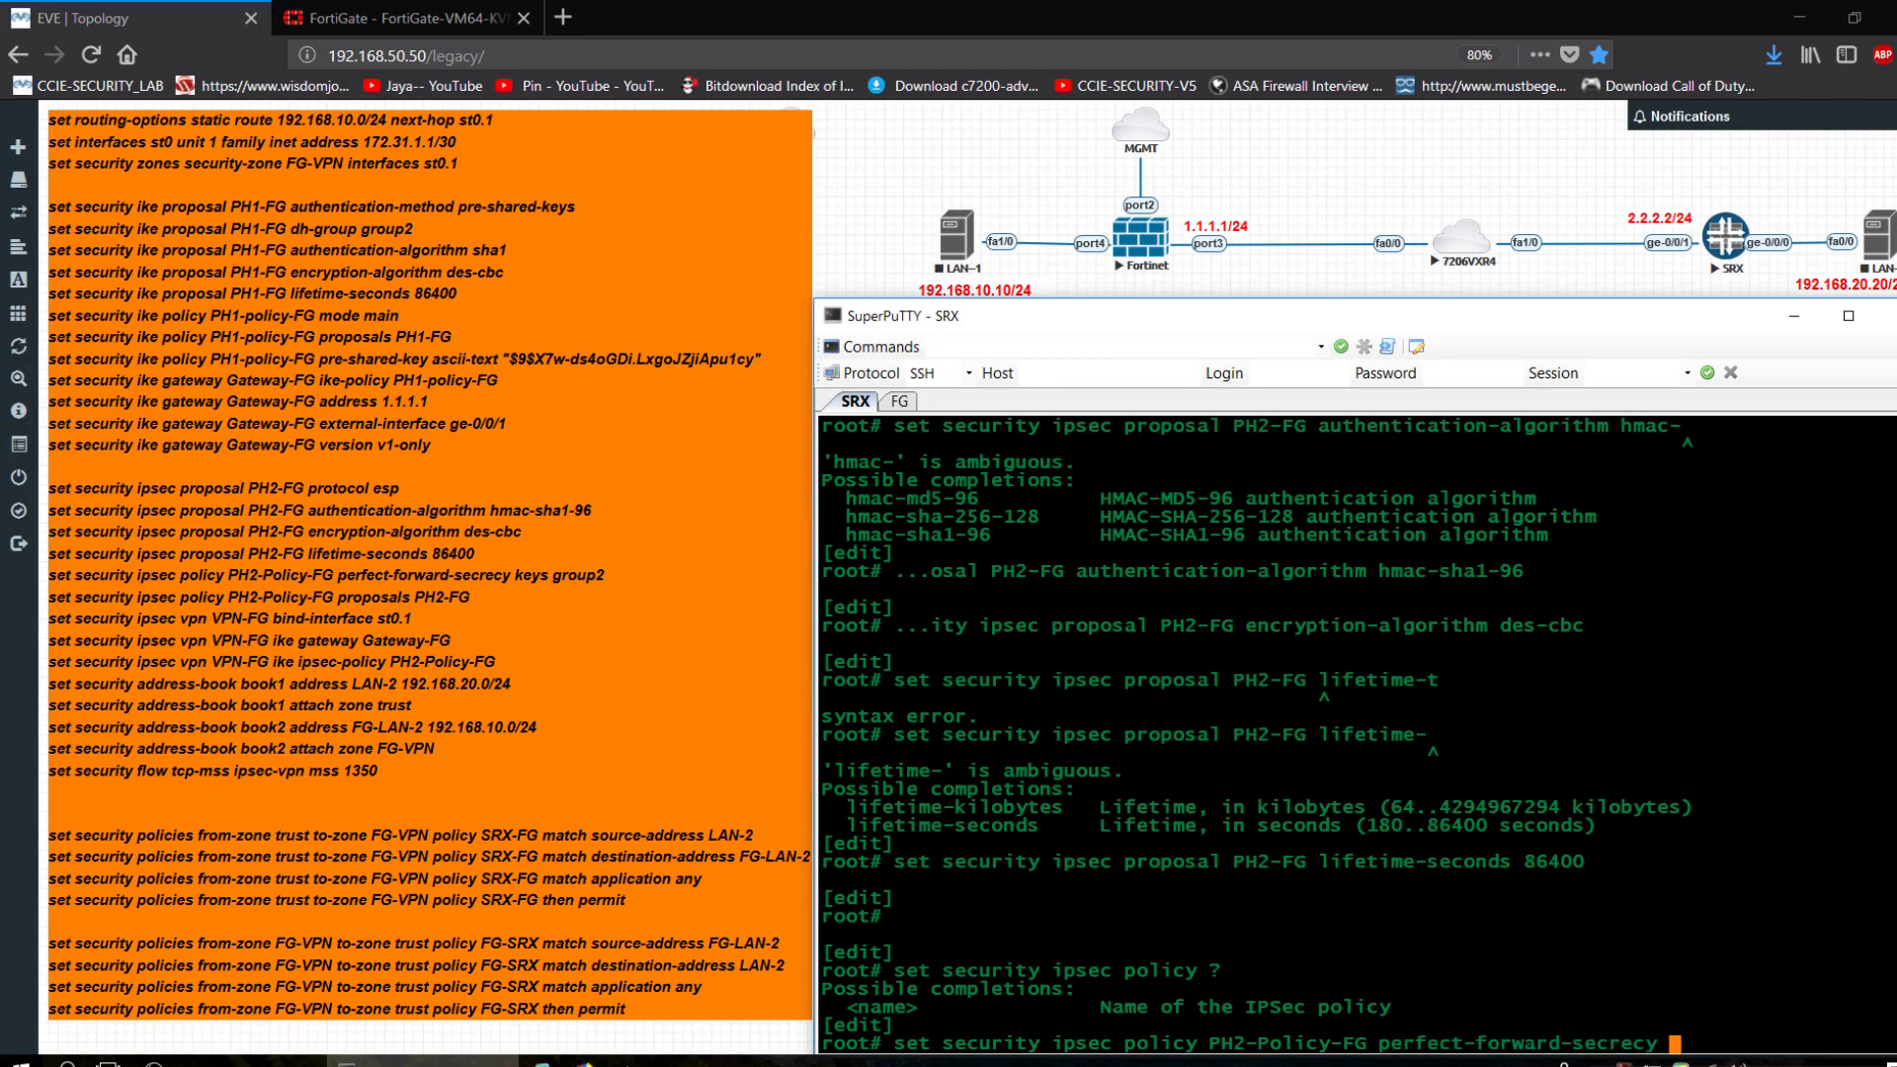
pyautogui.write('g2')
pyautogui.press('space')
pyautogui.press('BackSpace')
pyautogui.write('ro')
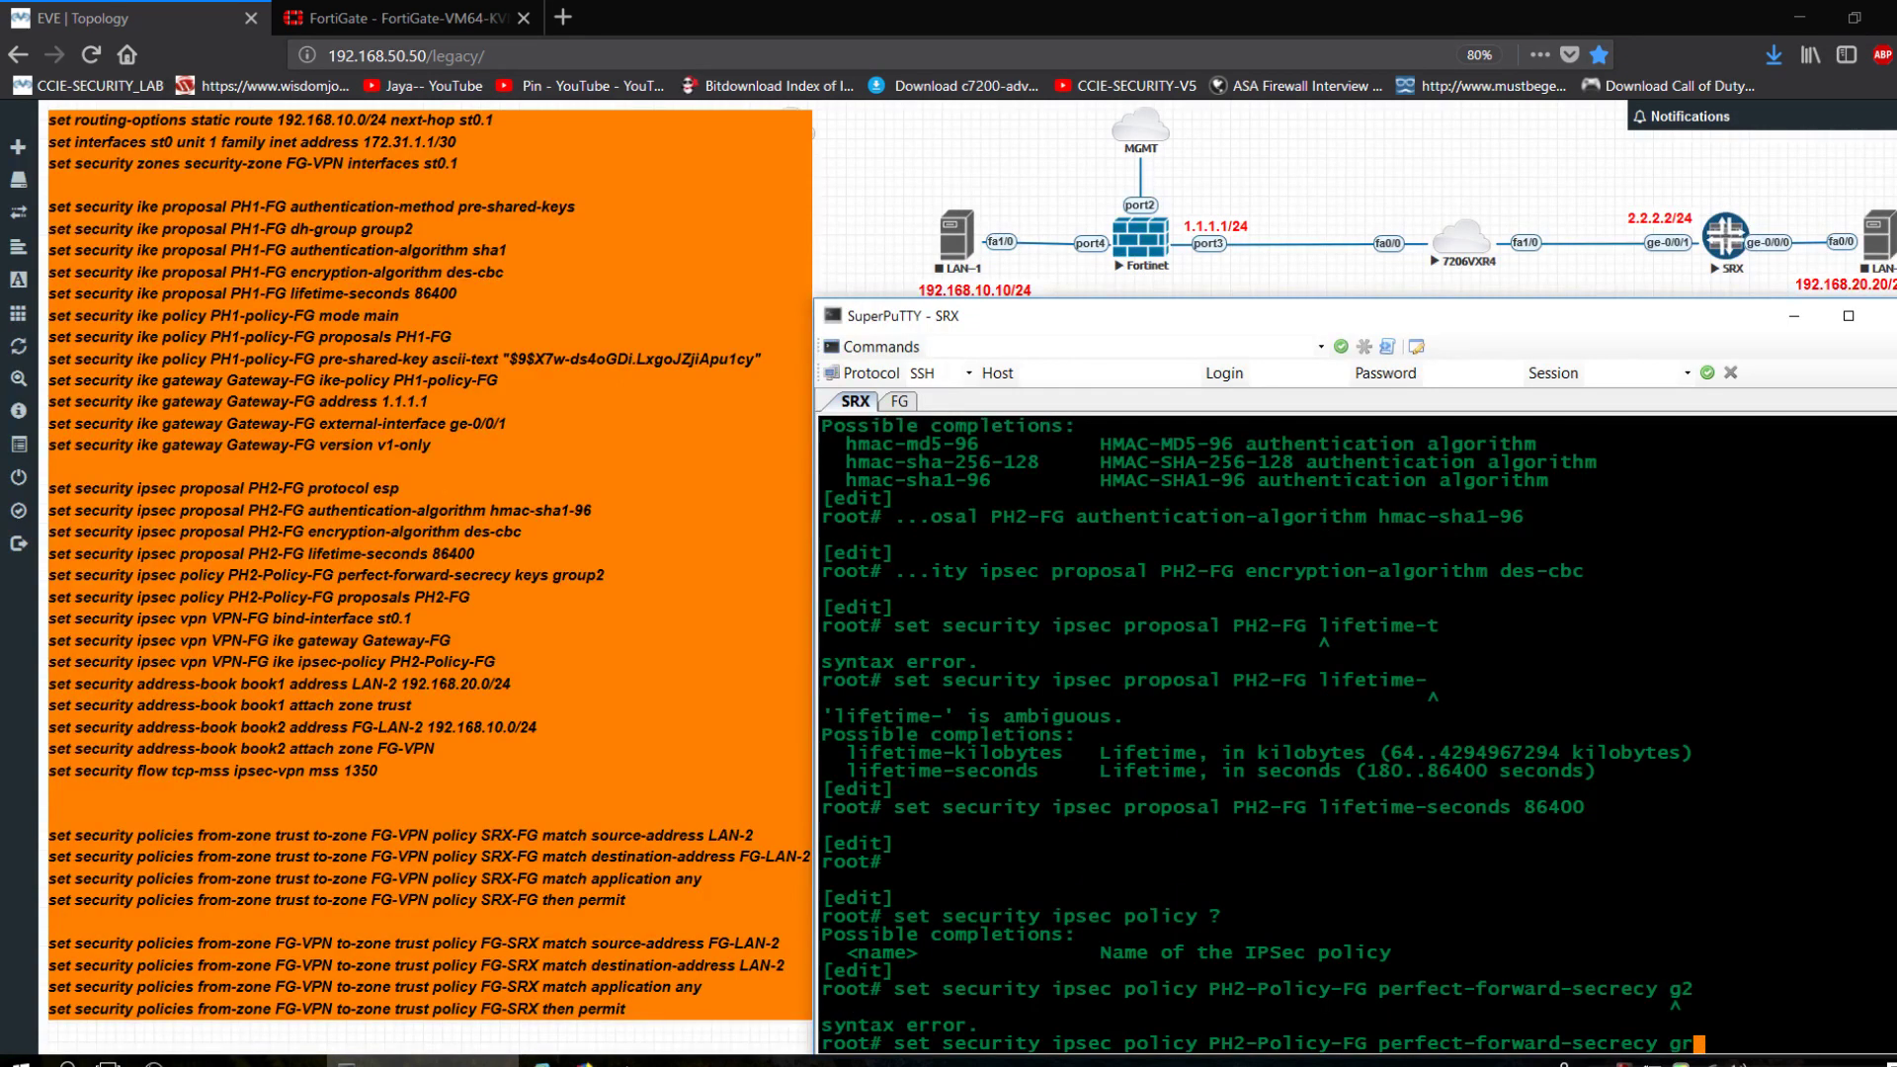
pyautogui.press('space')
pyautogui.press('BackSpace')
pyautogui.press('BackSpace')
pyautogui.press('BackSpace')
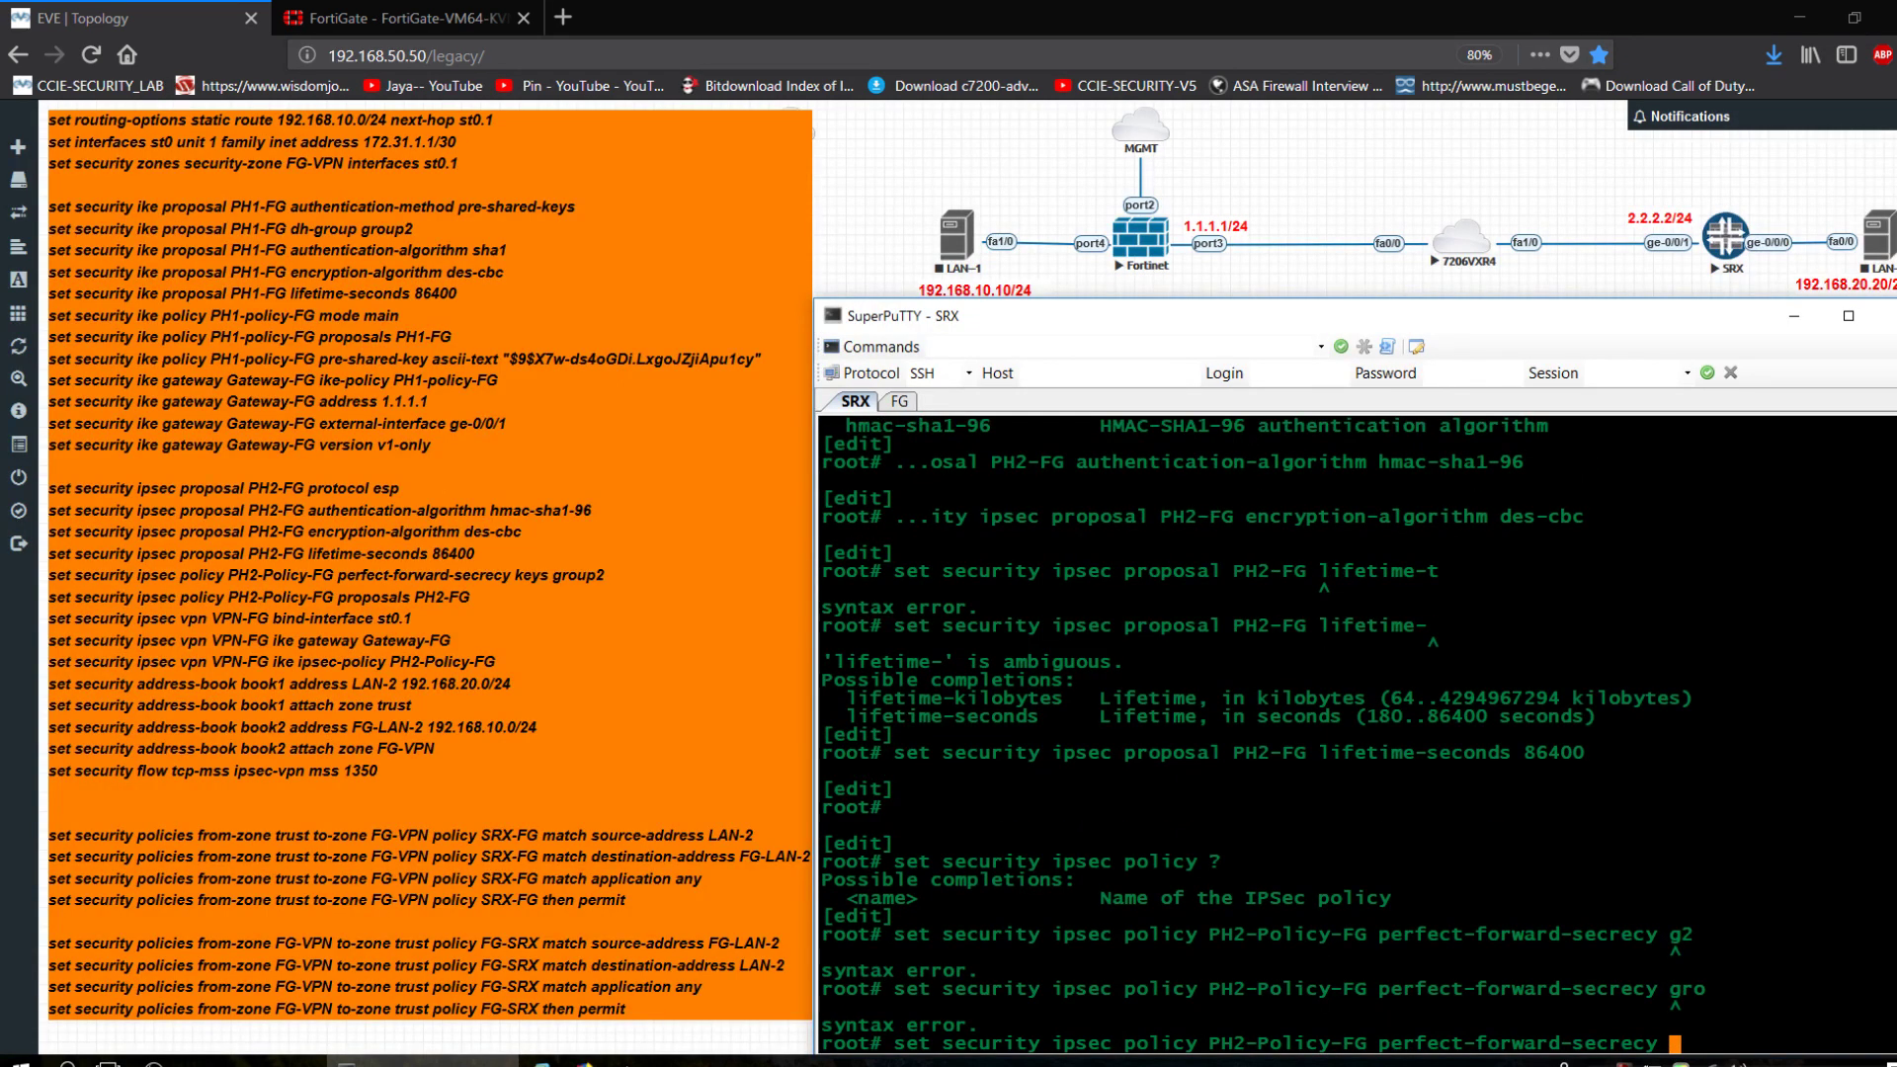
pyautogui.write('?')
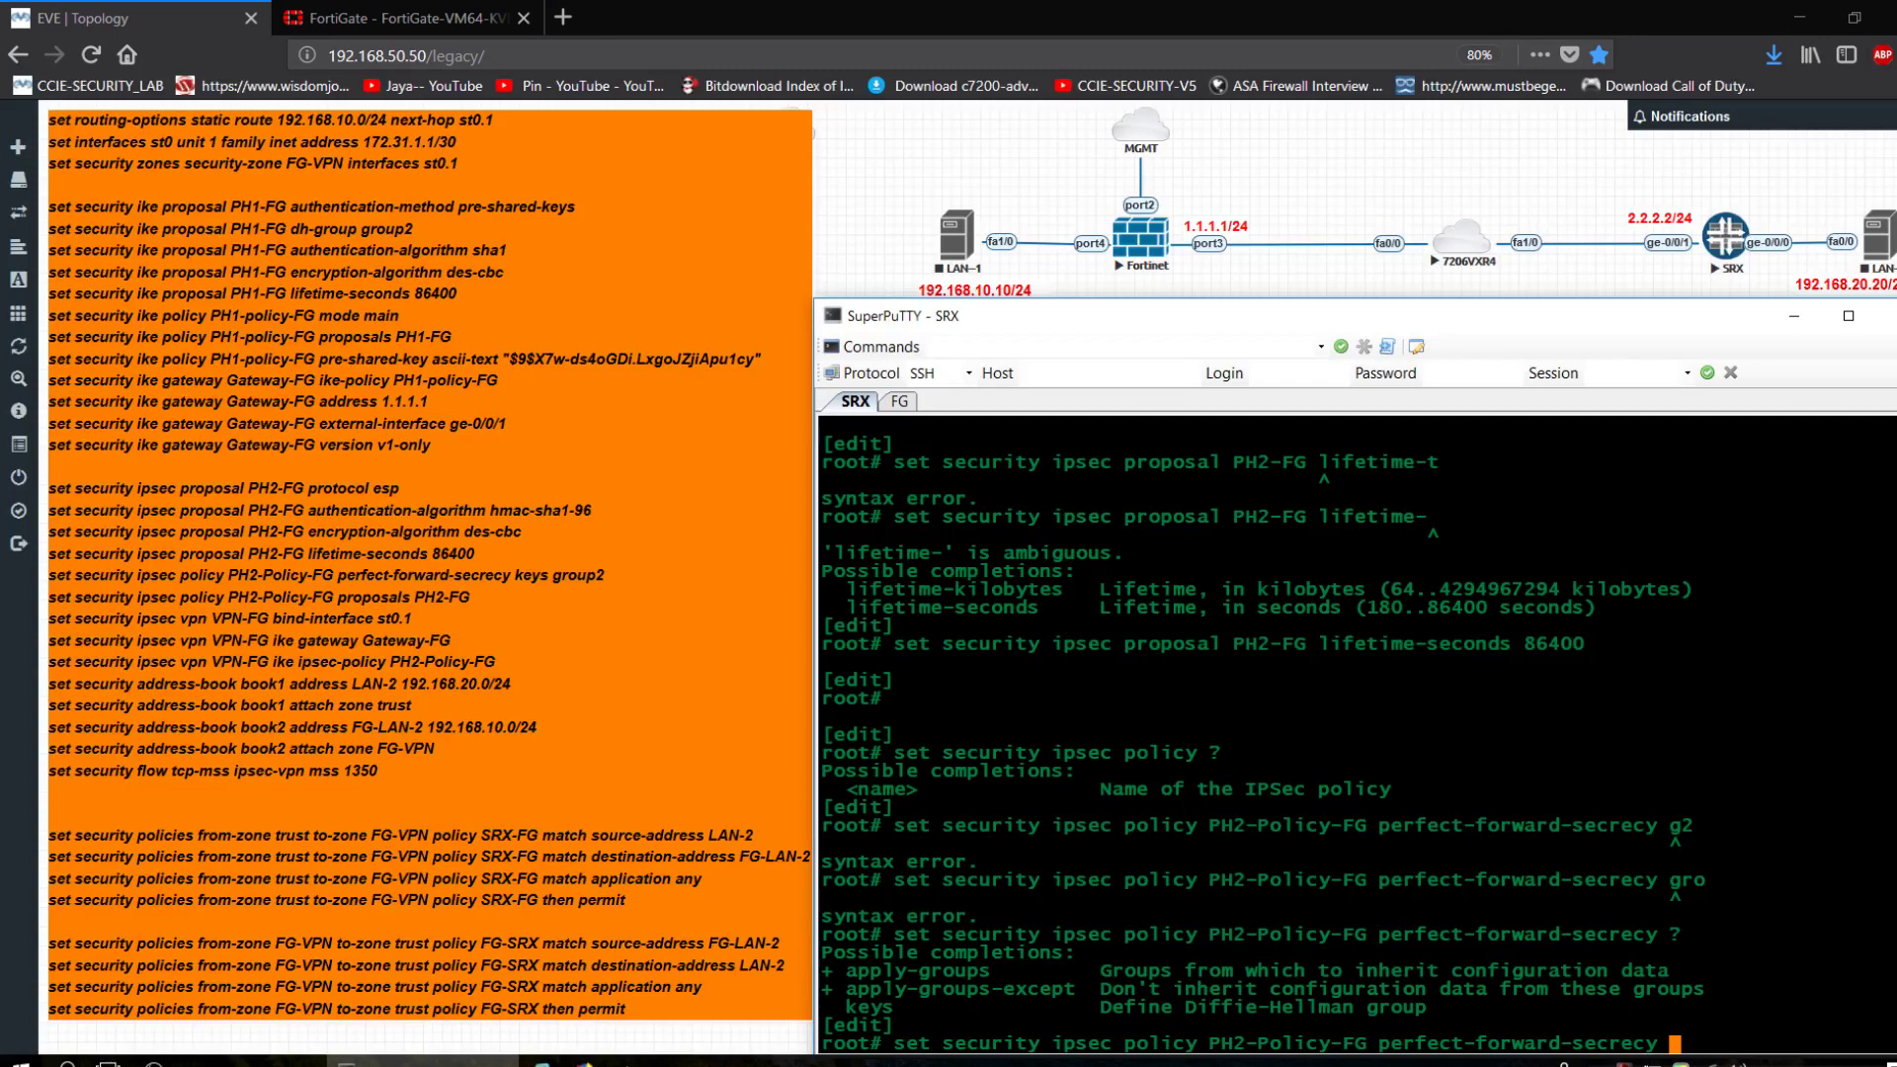
pyautogui.write('keys g')
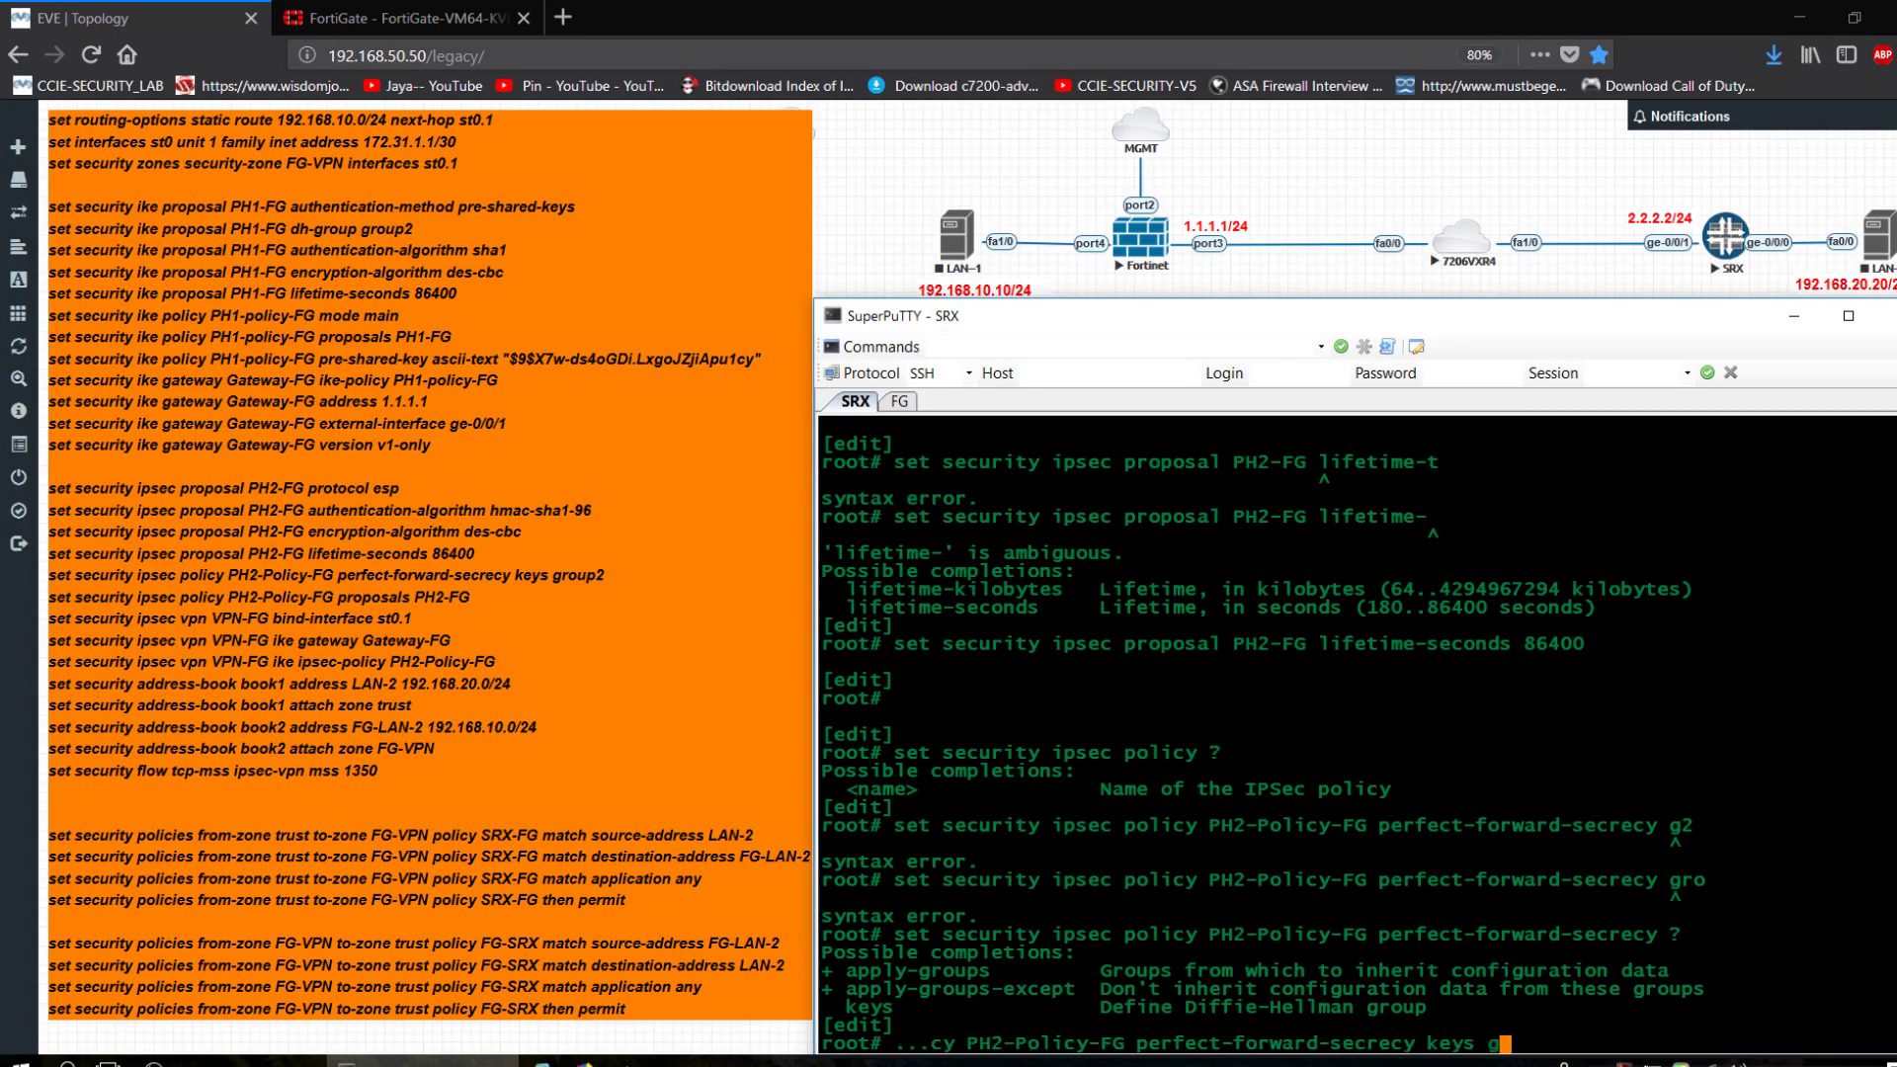
pyautogui.write('roup2')
pyautogui.press('Return')
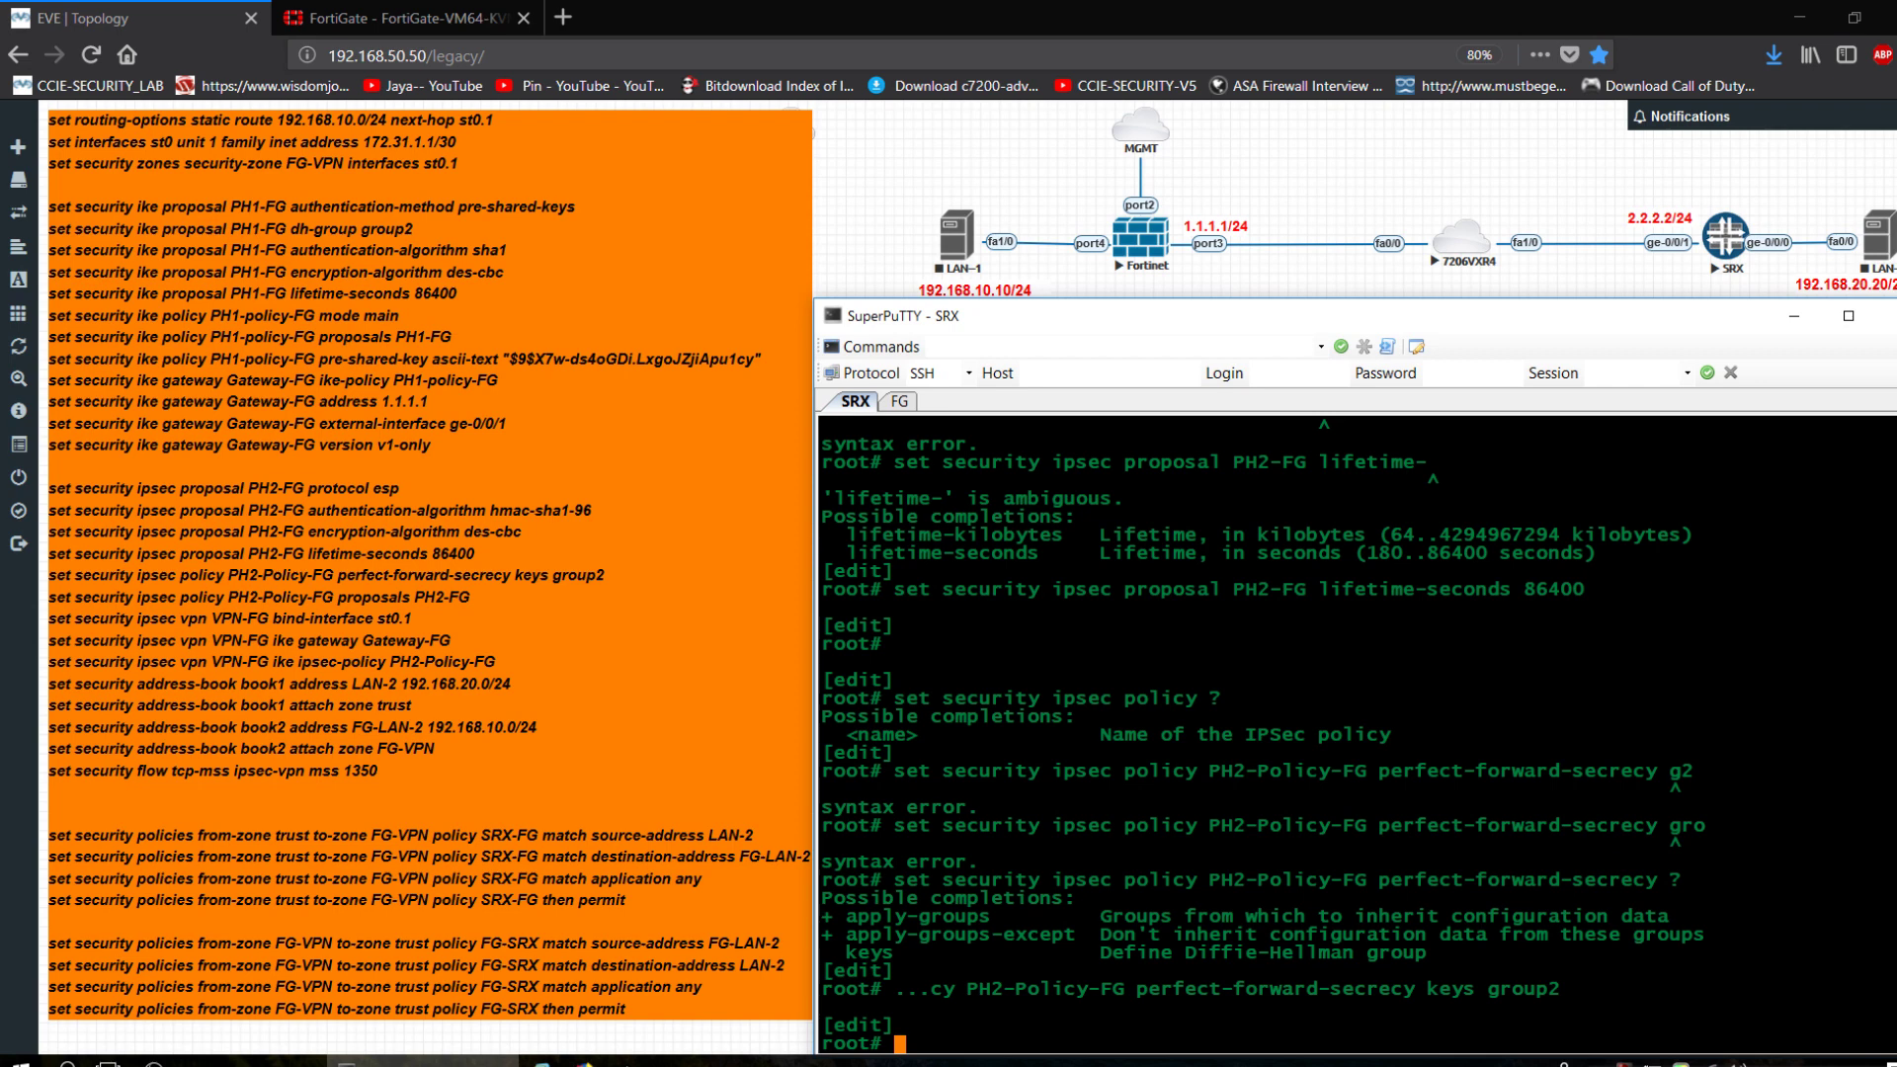
# Assign proposal PH2-FG to IPsec policy PH2-Policy-FG.
pyautogui.press('Up')
pyautogui.press('BackSpace')
pyautogui.press('BackSpace')
pyautogui.press('BackSpace')
pyautogui.press('BackSpace')
pyautogui.press('BackSpace')
pyautogui.press('BackSpace')
pyautogui.press('BackSpace')
pyautogui.press('BackSpace')
pyautogui.press('BackSpace')
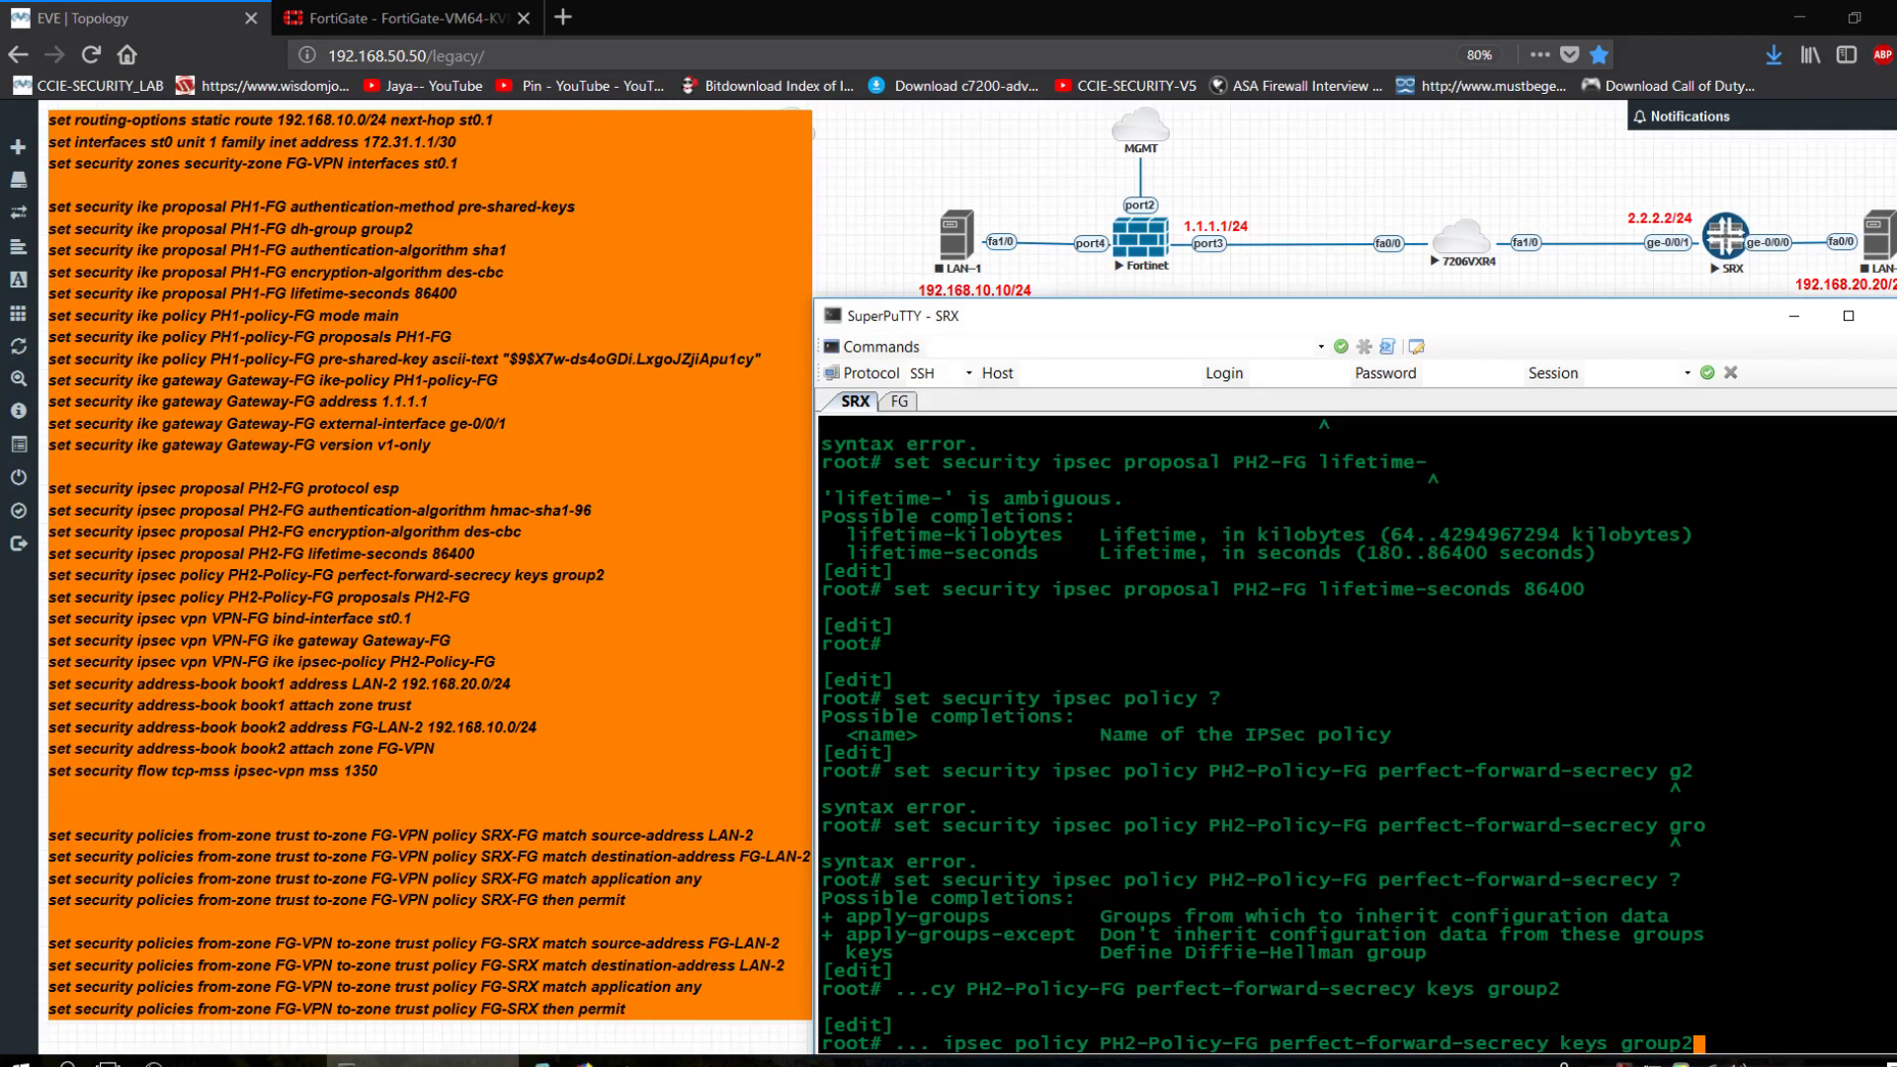
pyautogui.press('BackSpace')
pyautogui.press('BackSpace')
pyautogui.press('BackSpace')
pyautogui.press('BackSpace')
pyautogui.press('BackSpace')
pyautogui.press('BackSpace')
pyautogui.press('BackSpace')
pyautogui.press('BackSpace')
pyautogui.press('BackSpace')
pyautogui.press('BackSpace')
pyautogui.press('BackSpace')
pyautogui.press('BackSpace')
pyautogui.press('BackSpace')
pyautogui.press('BackSpace')
pyautogui.press('BackSpace')
pyautogui.press('BackSpace')
pyautogui.press('BackSpace')
pyautogui.press('BackSpace')
pyautogui.press('BackSpace')
pyautogui.press('BackSpace')
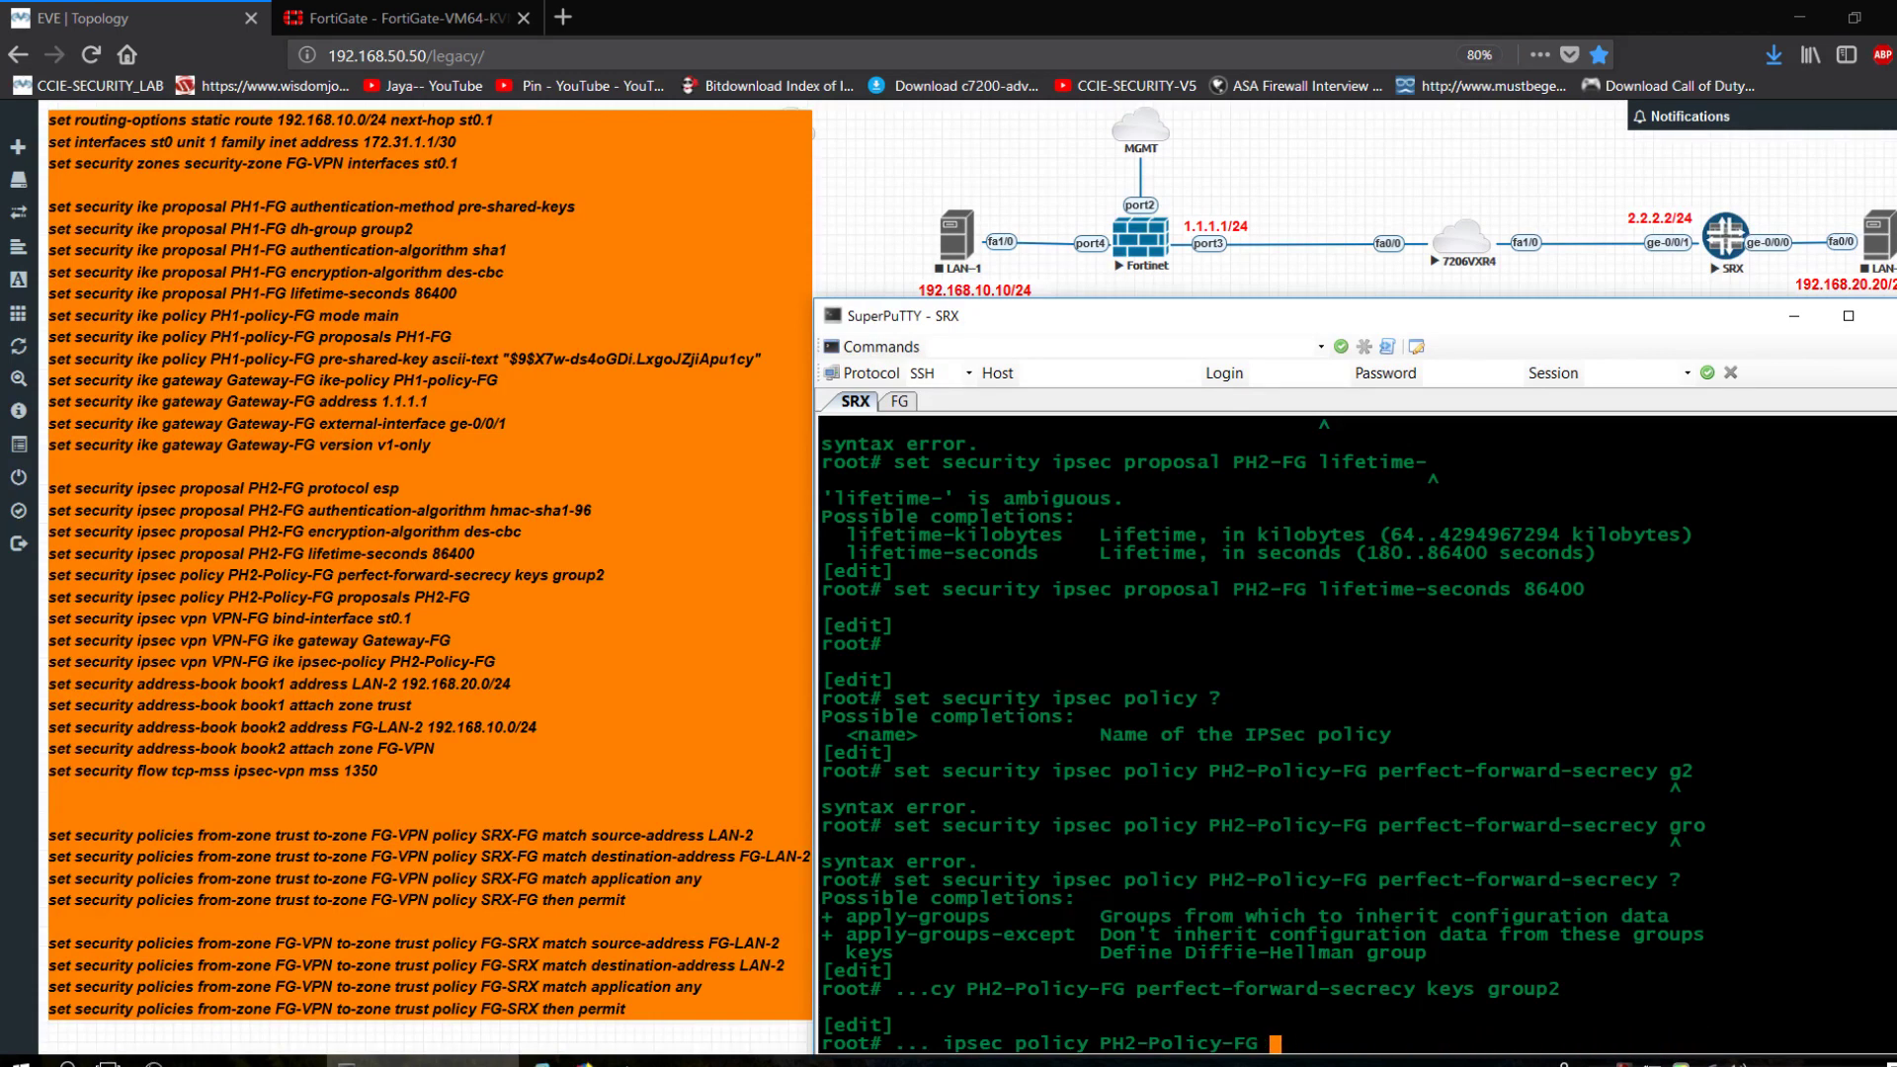
pyautogui.write('proposals ?')
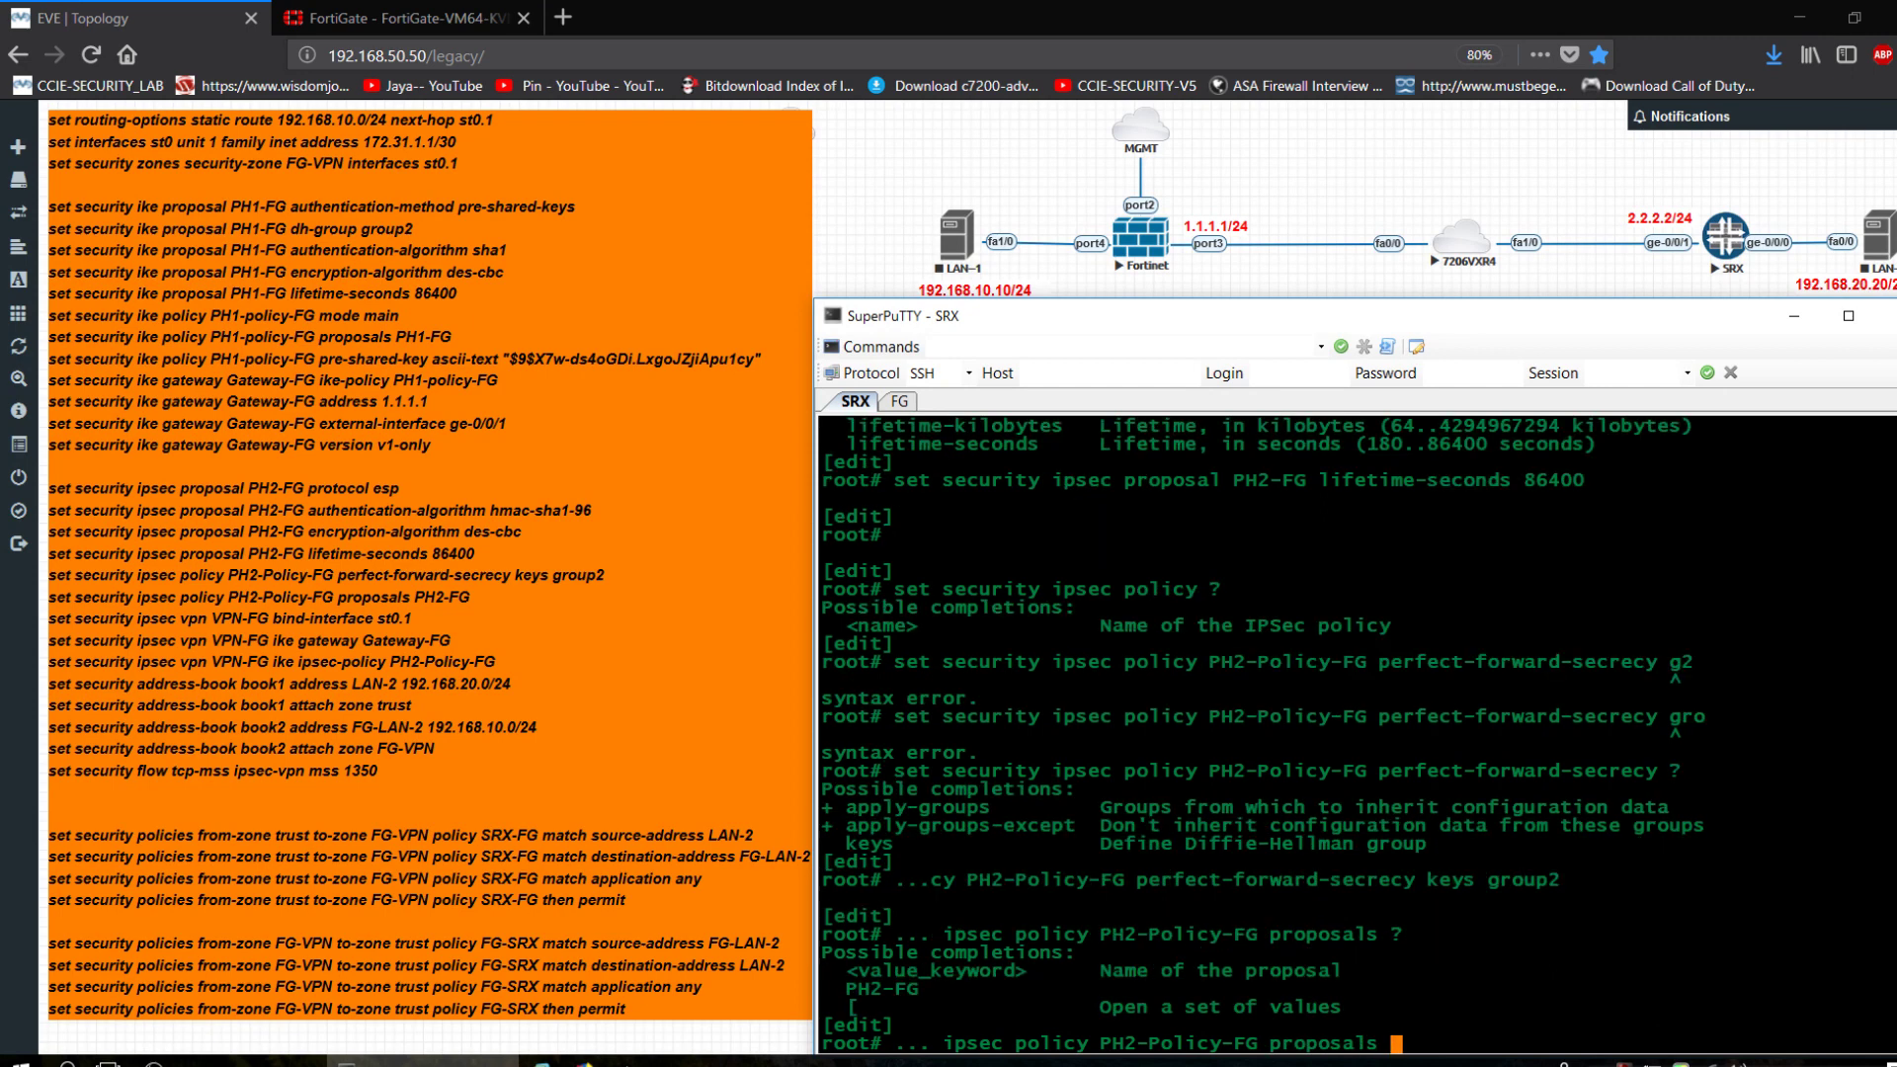
pyautogui.write('PH2-FG')
pyautogui.press('Return')
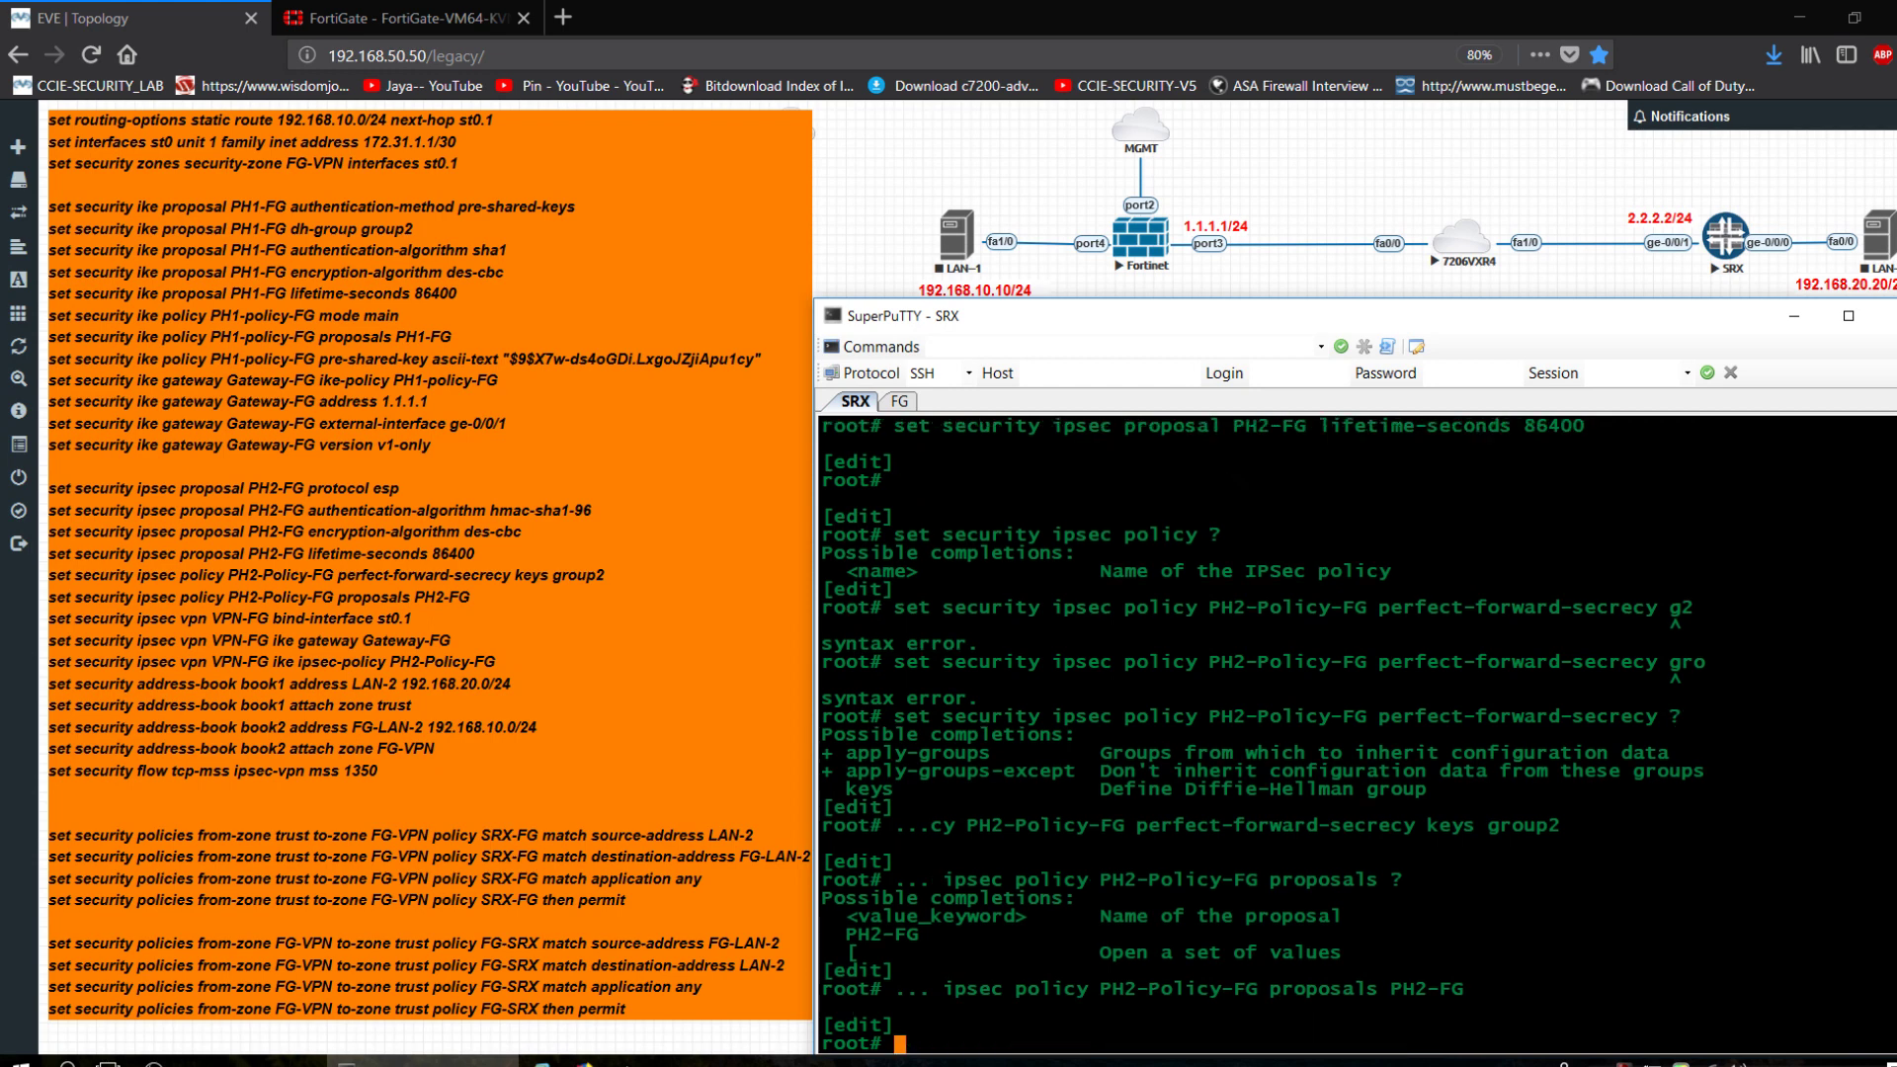
pyautogui.press('Up')
pyautogui.press('BackSpace')
pyautogui.press('BackSpace')
pyautogui.press('BackSpace')
pyautogui.press('BackSpace')
pyautogui.press('BackSpace')
pyautogui.press('BackSpace')
pyautogui.press('BackSpace')
pyautogui.press('BackSpace')
pyautogui.press('BackSpace')
pyautogui.press('BackSpace')
pyautogui.press('BackSpace')
pyautogui.press('BackSpace')
pyautogui.press('BackSpace')
pyautogui.press('BackSpace')
pyautogui.press('BackSpace')
pyautogui.press('BackSpace')
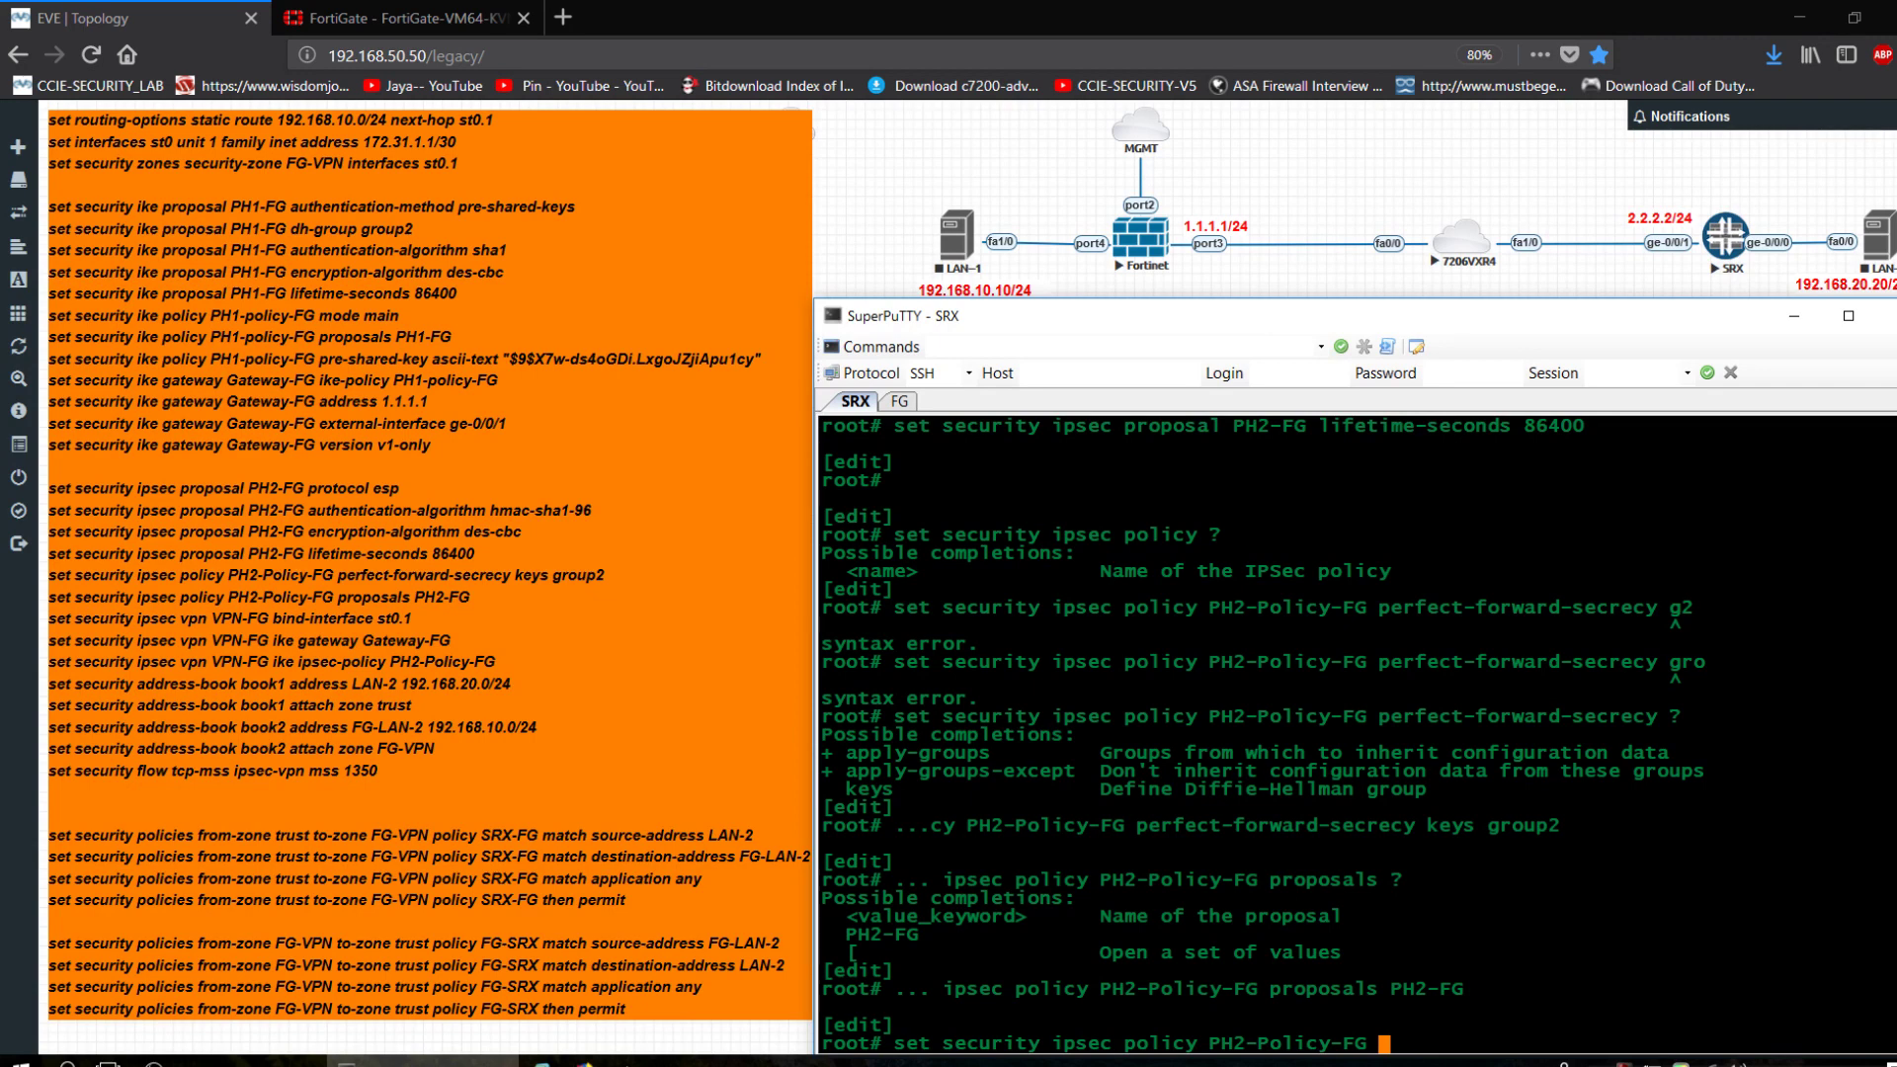
pyautogui.press('BackSpace')
pyautogui.press('BackSpace')
pyautogui.press('BackSpace')
pyautogui.press('BackSpace')
pyautogui.press('BackSpace')
pyautogui.press('BackSpace')
pyautogui.press('BackSpace')
pyautogui.press('BackSpace')
pyautogui.press('BackSpace')
pyautogui.press('BackSpace')
pyautogui.press('BackSpace')
pyautogui.press('BackSpace')
pyautogui.press('BackSpace')
pyautogui.press('BackSpace')
pyautogui.press('BackSpace')
pyautogui.press('BackSpace')
pyautogui.press('BackSpace')
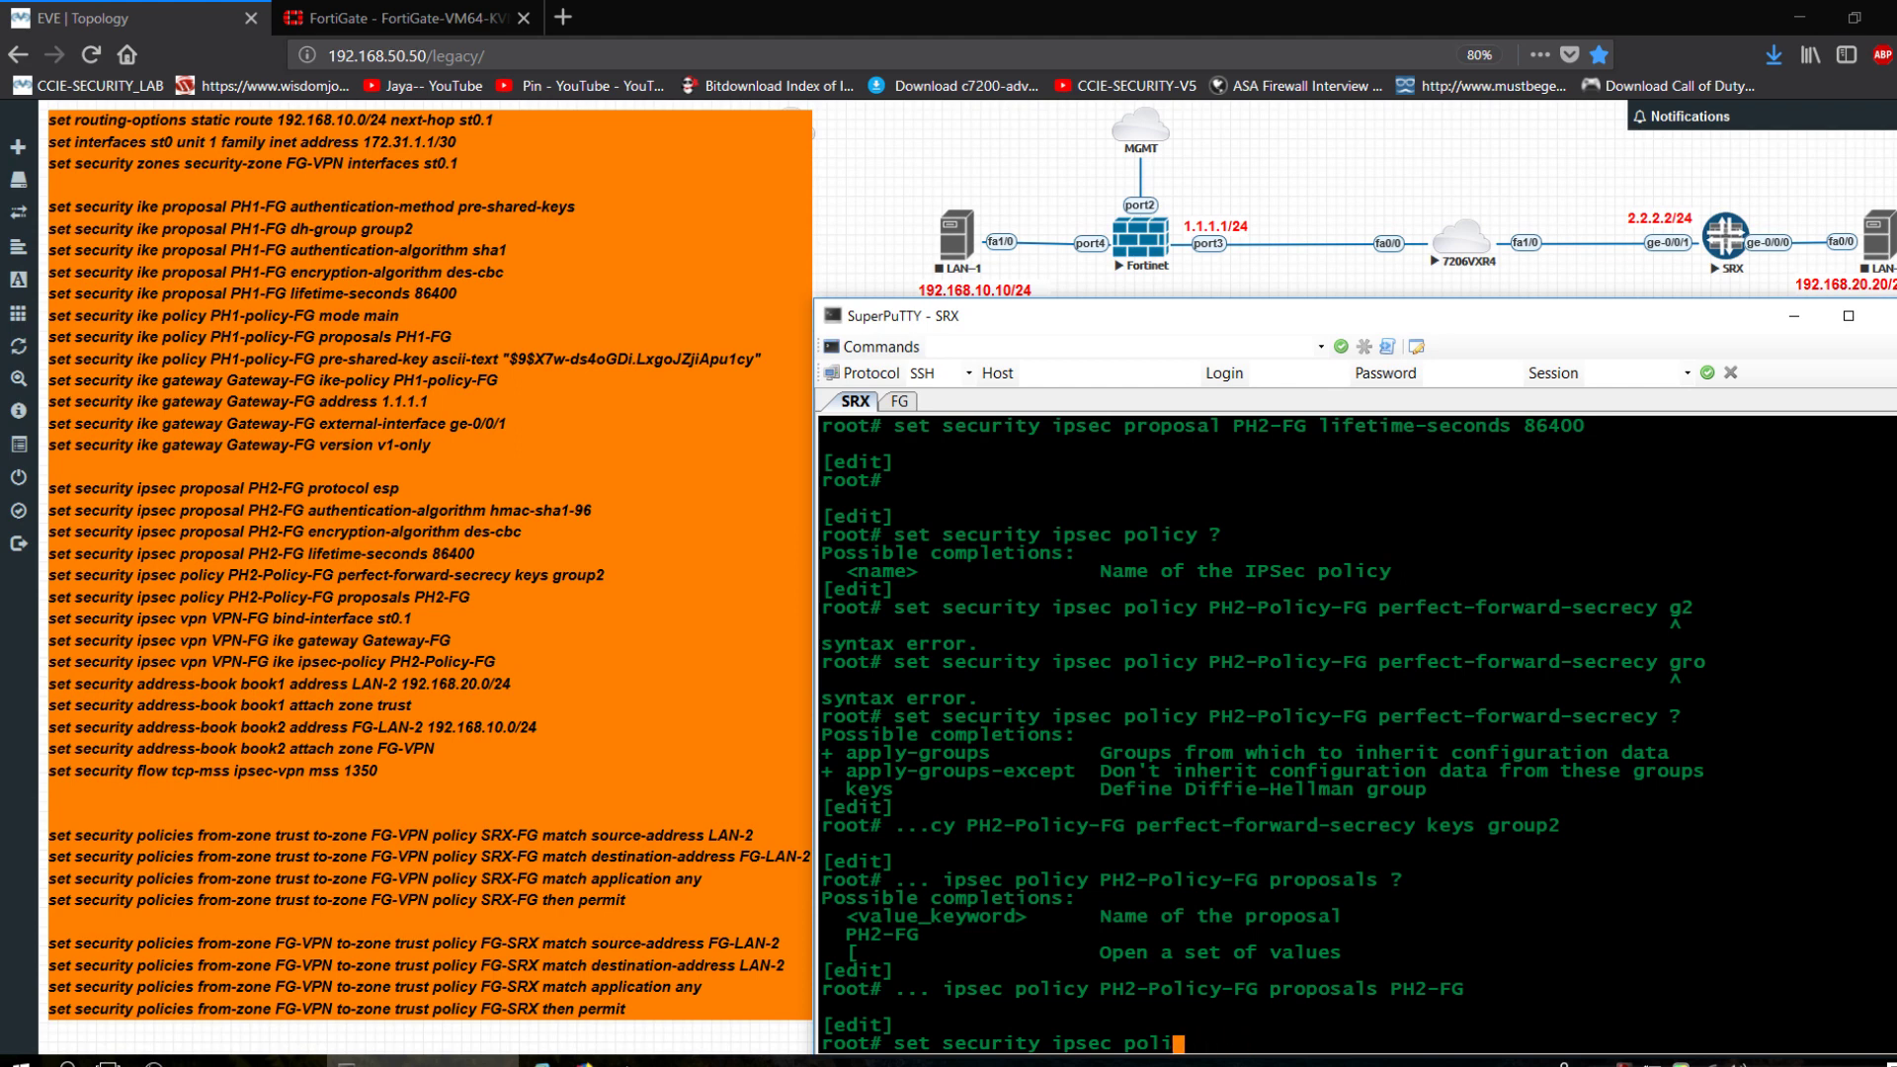
pyautogui.press('BackSpace')
pyautogui.press('BackSpace')
pyautogui.press('BackSpace')
pyautogui.press('BackSpace')
# Bind IPsec VPN VPN-FG to tunnel interface st0.1.
pyautogui.write('vpn VPN-FG bind-interface ')
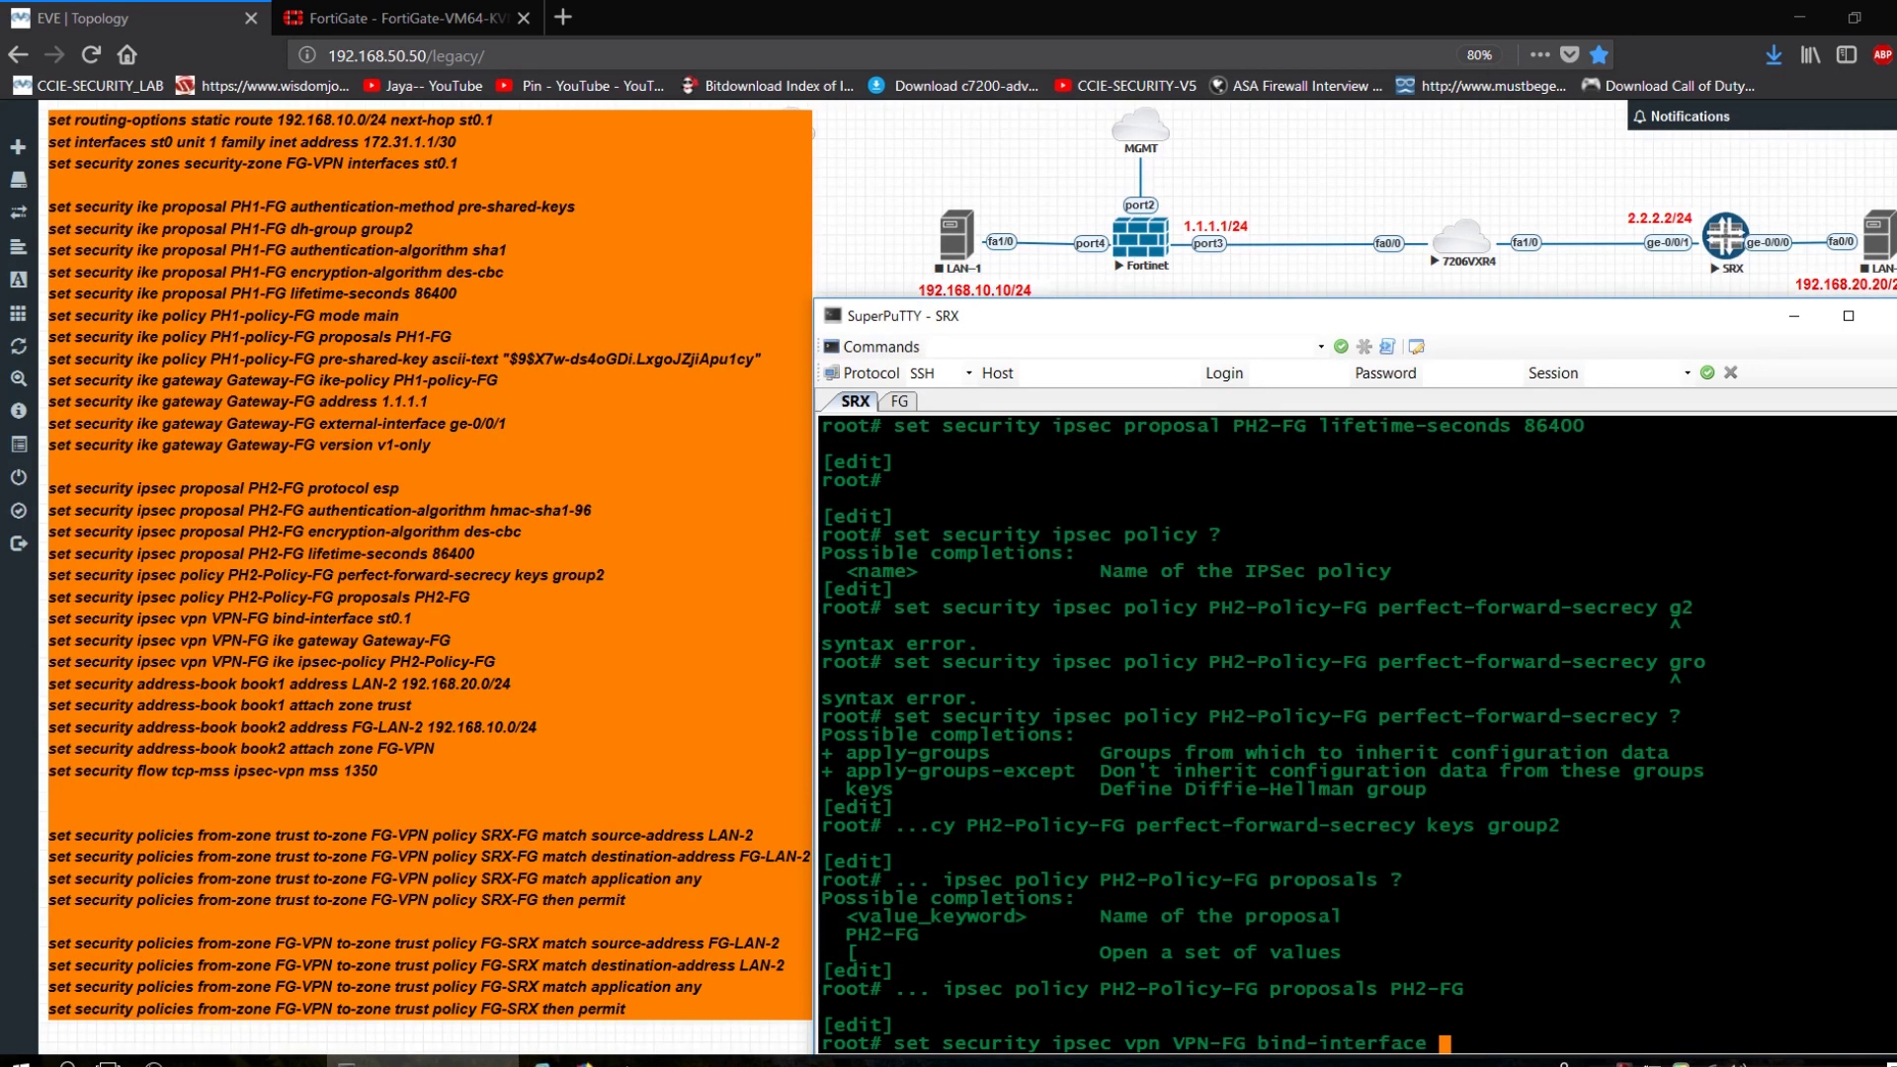
pyautogui.write('st')
pyautogui.press('space')
pyautogui.press('space')
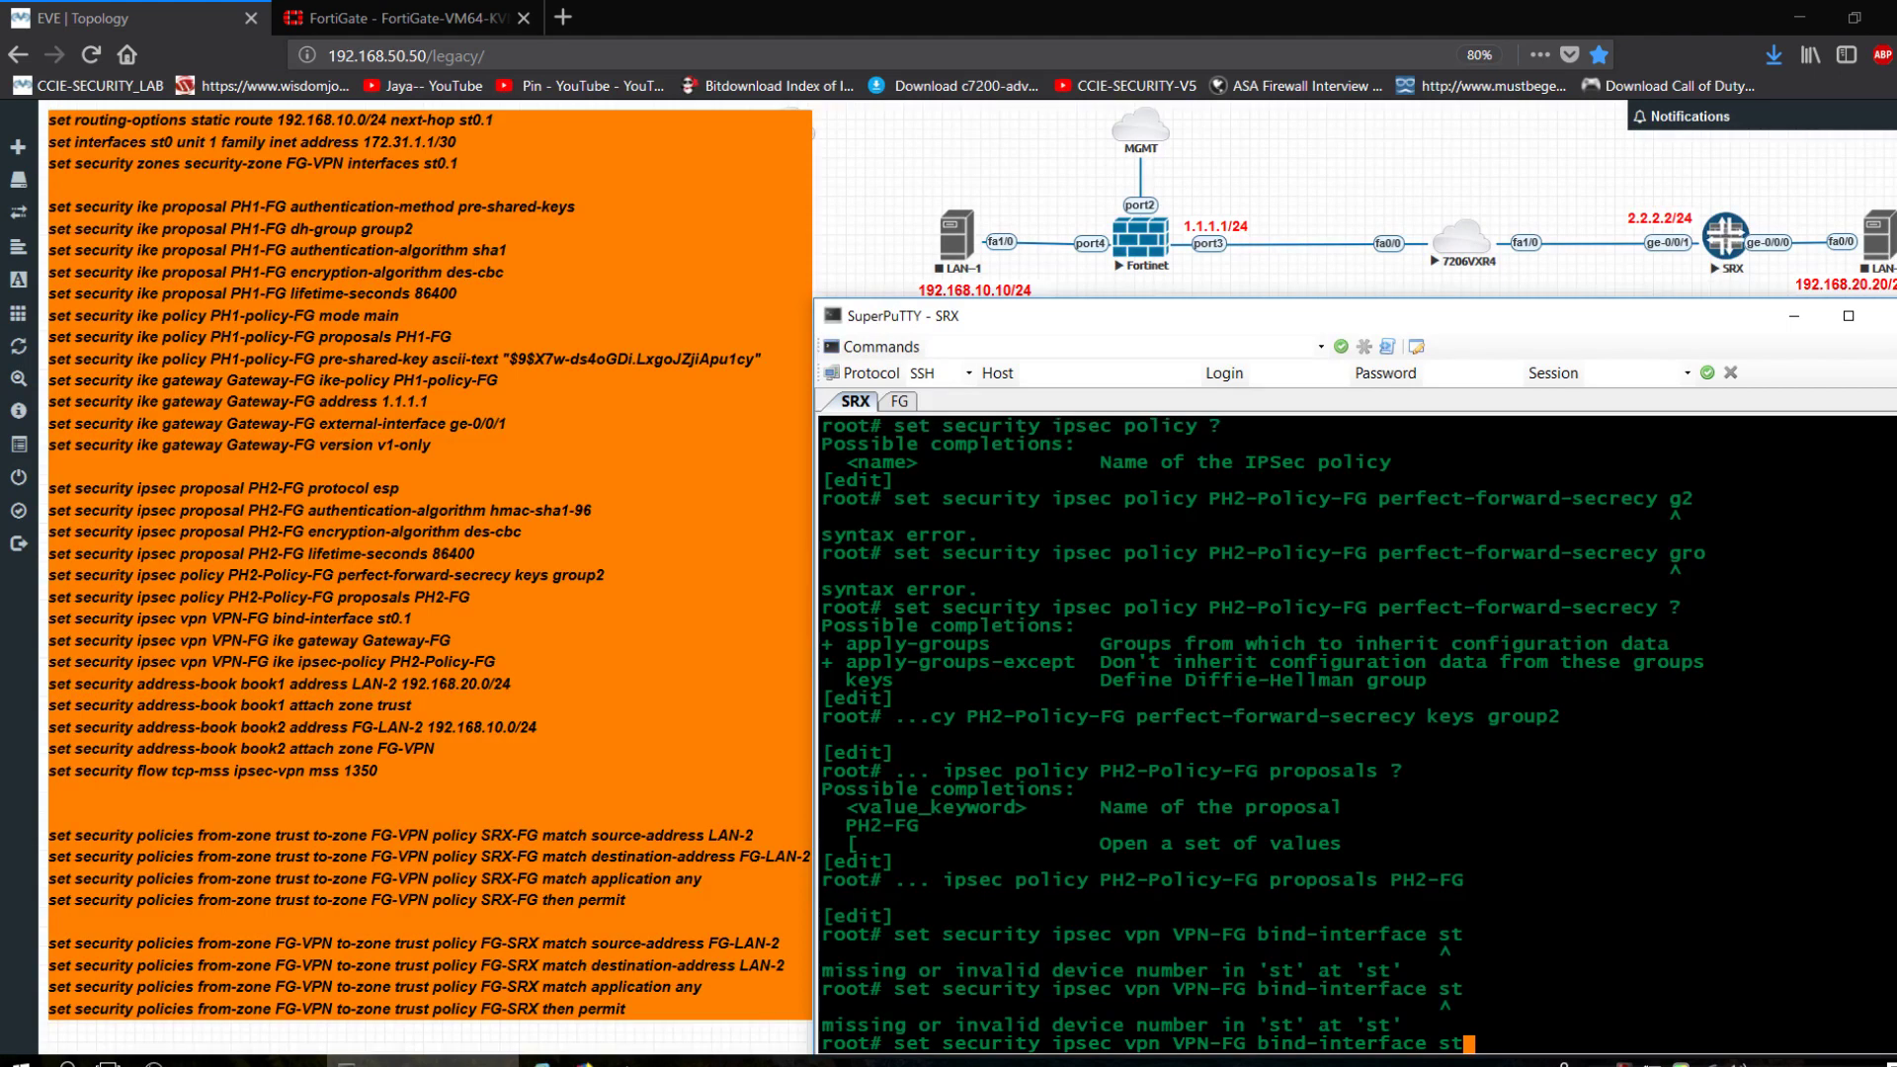
pyautogui.write('0.1')
pyautogui.press('Return')
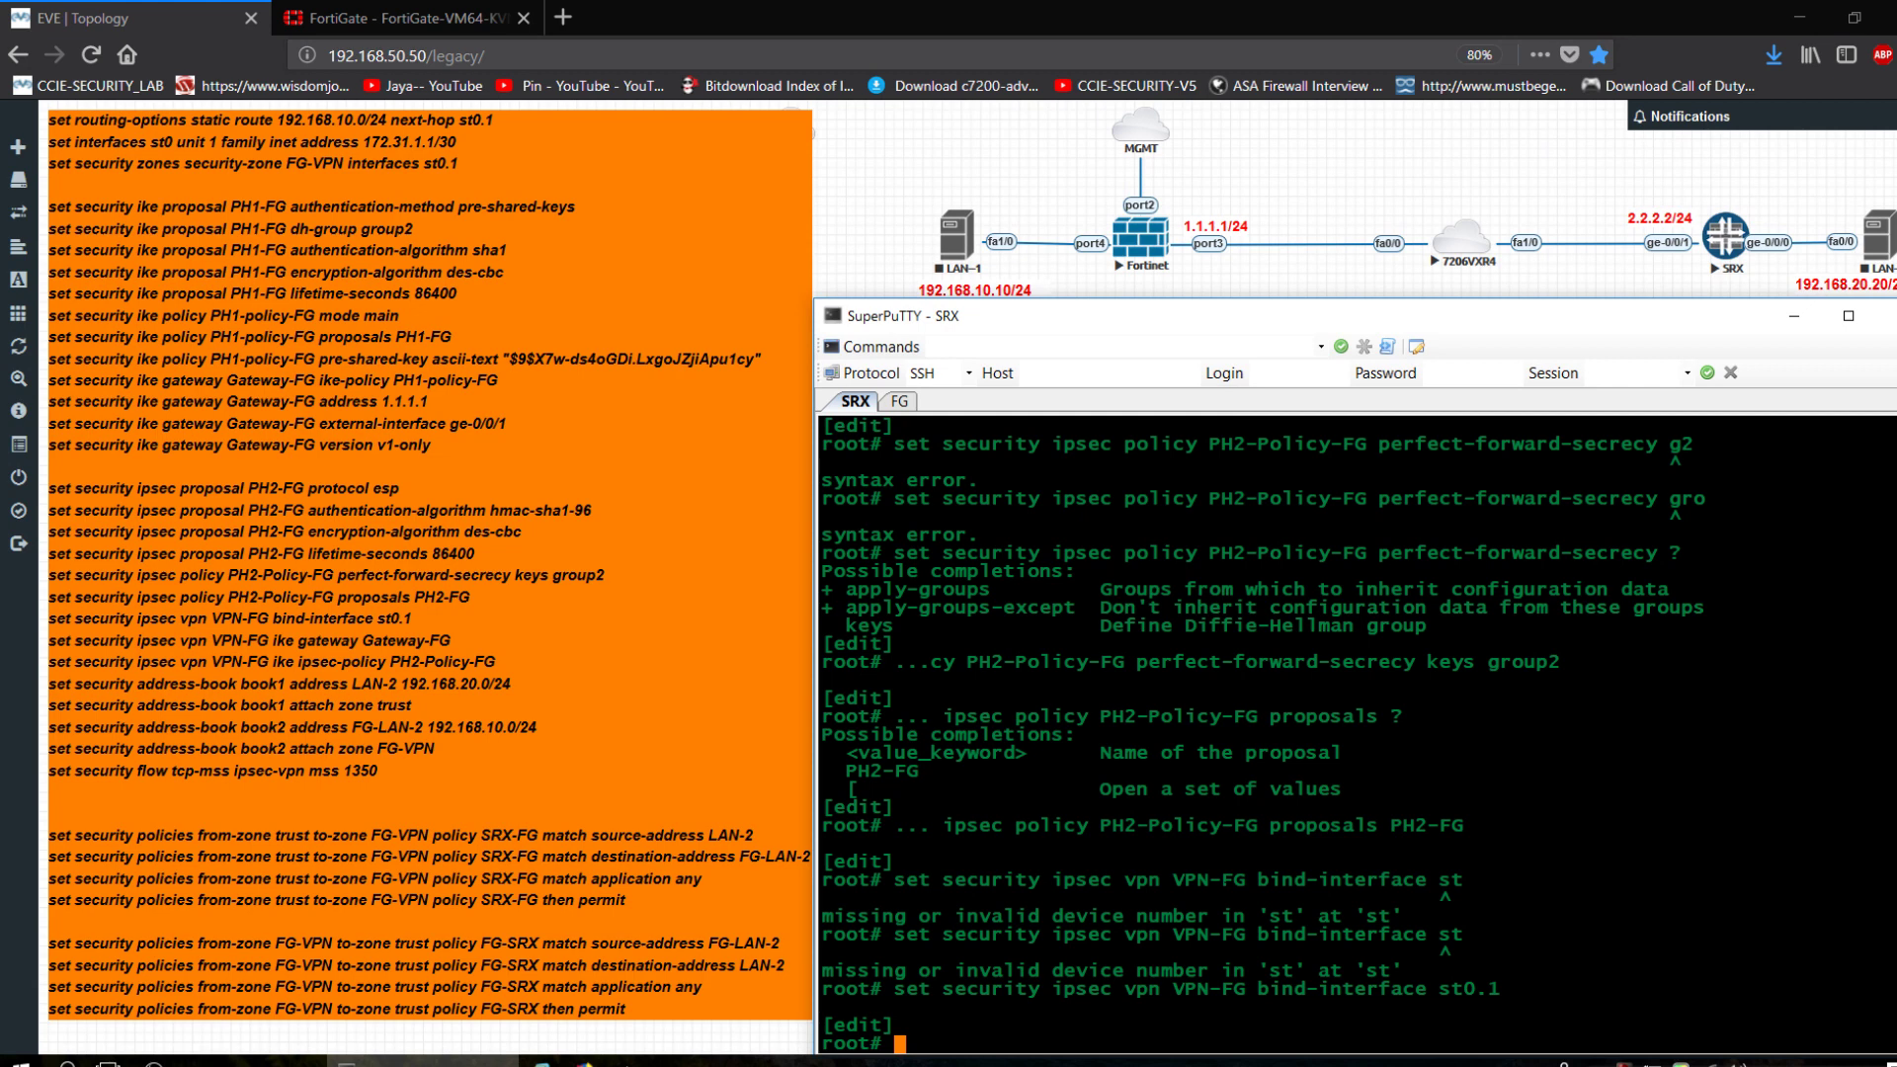
# Set Gateway-FG as the IKE gateway for VPN-FG.
pyautogui.press('Up')
pyautogui.press('BackSpace')
pyautogui.press('BackSpace')
pyautogui.press('BackSpace')
pyautogui.press('BackSpace')
pyautogui.press('BackSpace')
pyautogui.press('BackSpace')
pyautogui.press('BackSpace')
pyautogui.press('BackSpace')
pyautogui.press('BackSpace')
pyautogui.press('BackSpace')
pyautogui.press('BackSpace')
pyautogui.press('BackSpace')
pyautogui.press('BackSpace')
pyautogui.press('BackSpace')
pyautogui.press('BackSpace')
pyautogui.press('BackSpace')
pyautogui.press('BackSpace')
pyautogui.press('BackSpace')
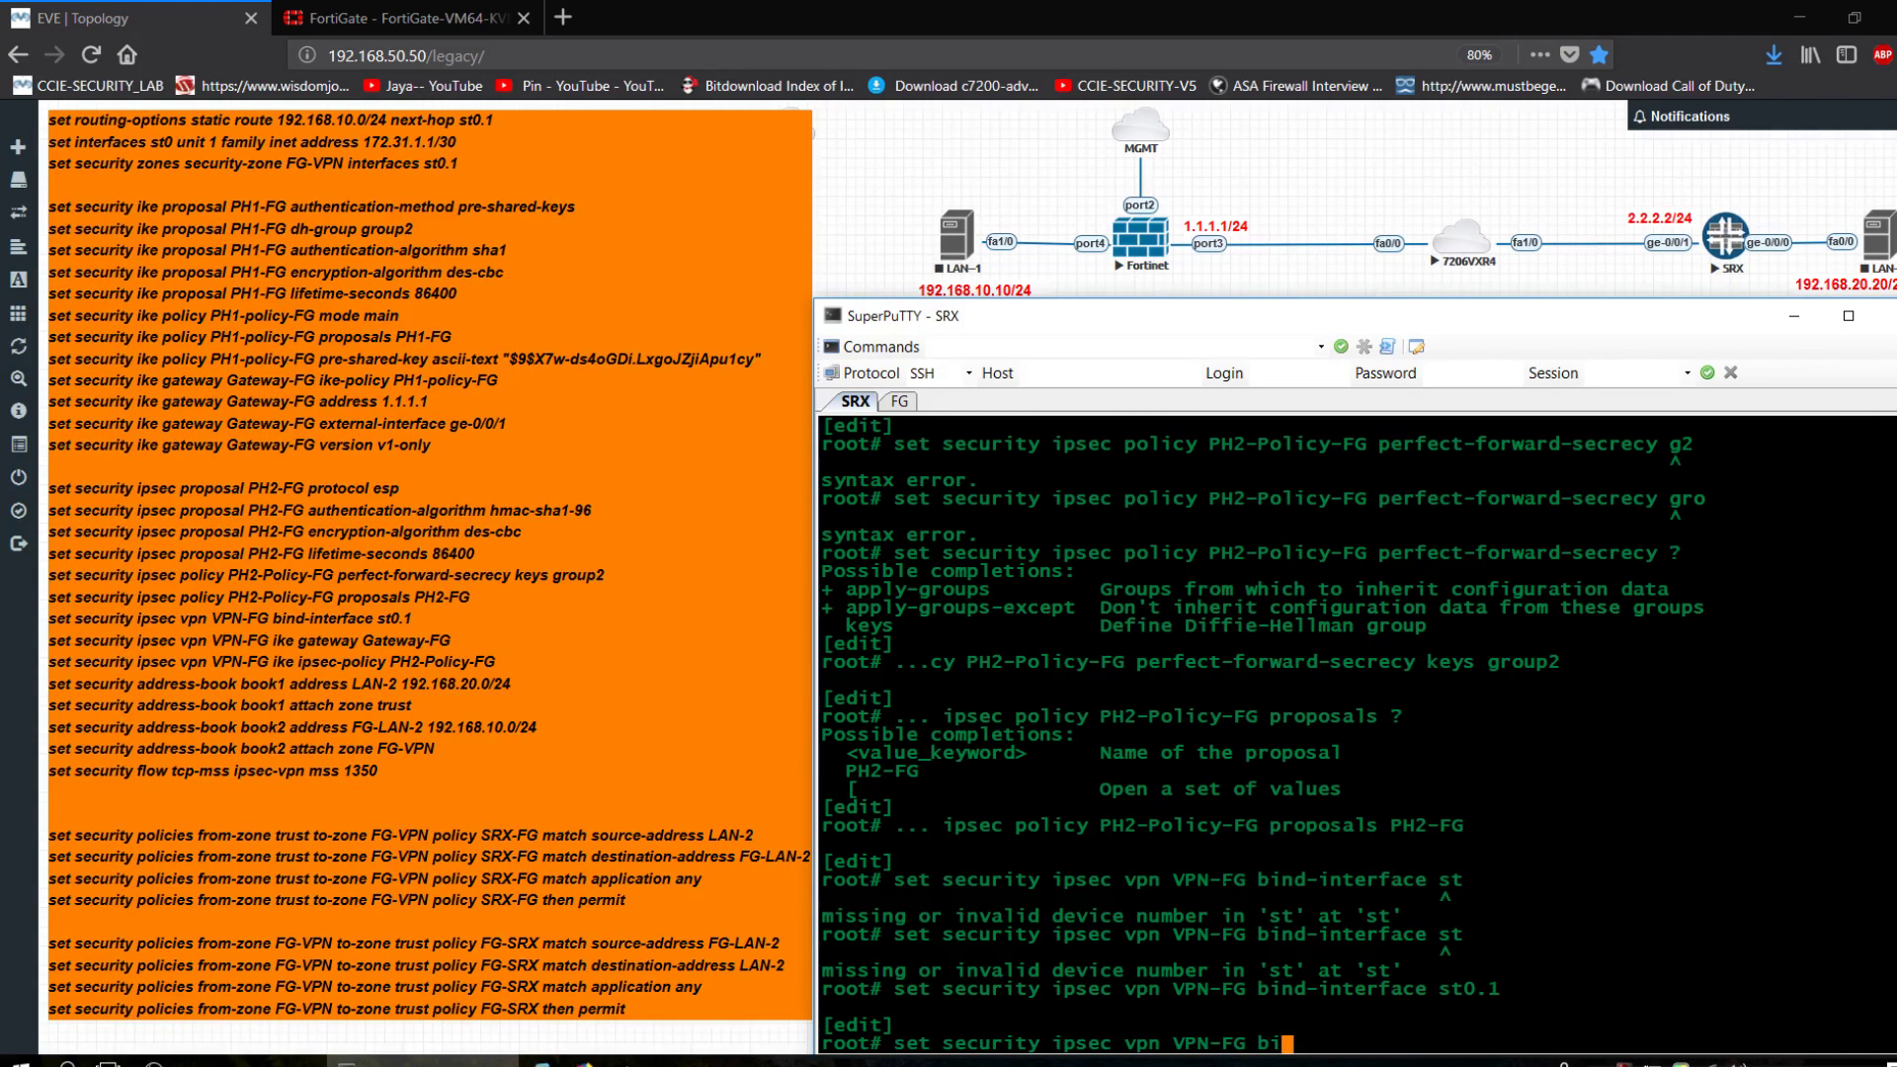
pyautogui.press('BackSpace')
pyautogui.press('BackSpace')
pyautogui.write('ike gateway')
pyautogui.write('?')
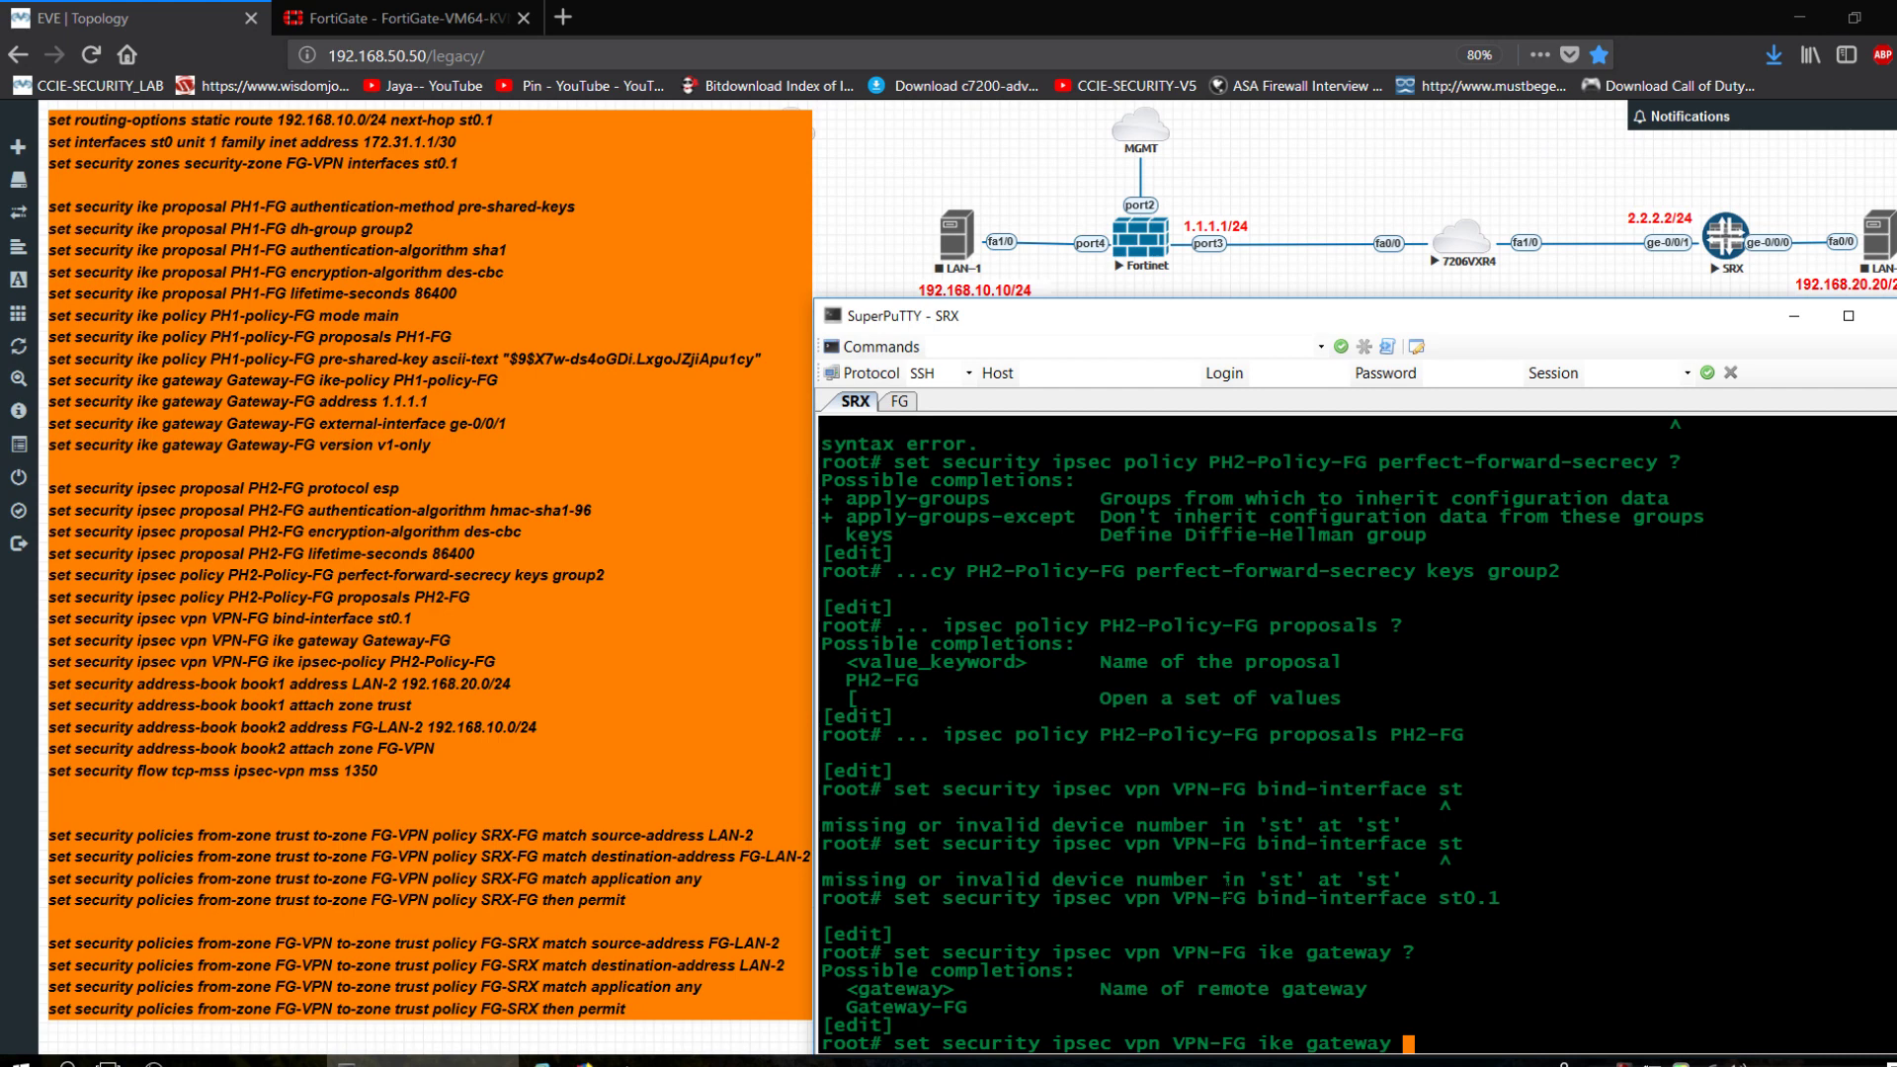
pyautogui.write('Gateway-FG')
pyautogui.press('Return')
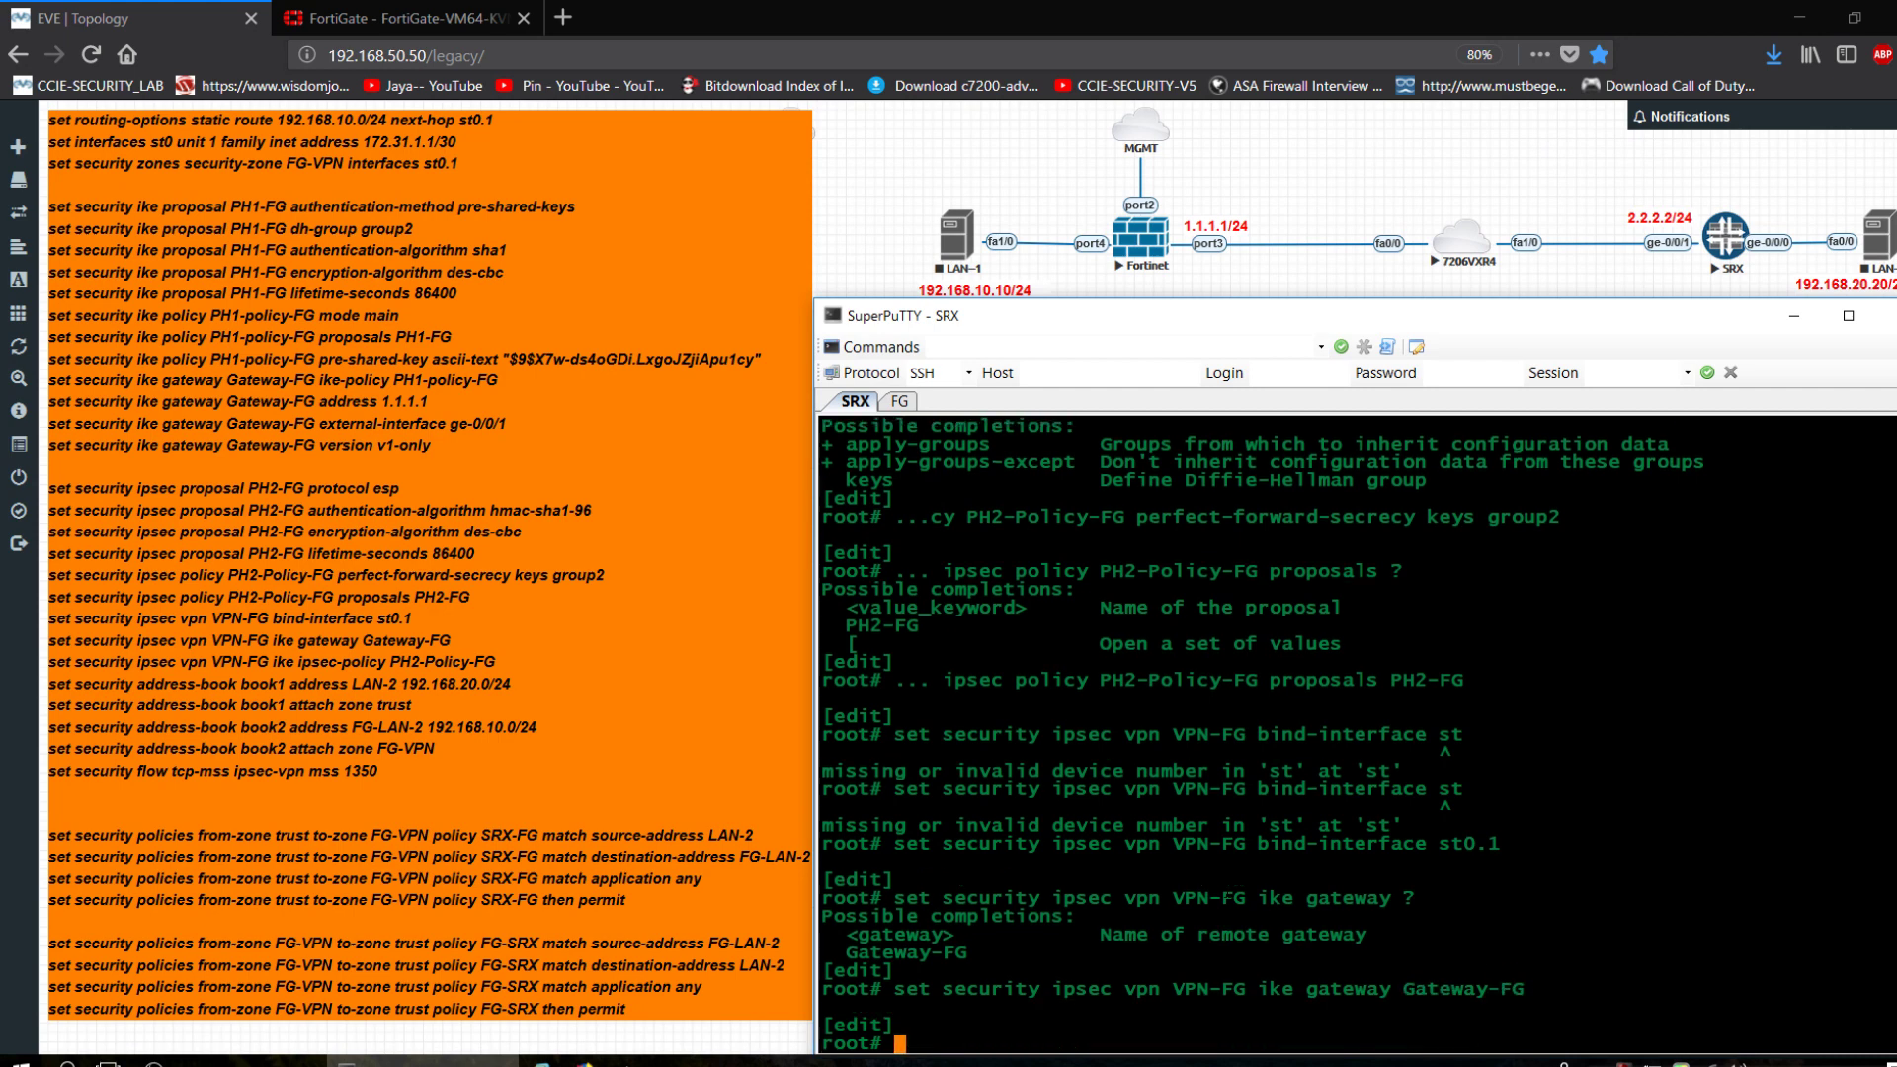
# Link VPN-FG to IKE ipsec-policy PH2-Policy-FG.
pyautogui.press('Up')
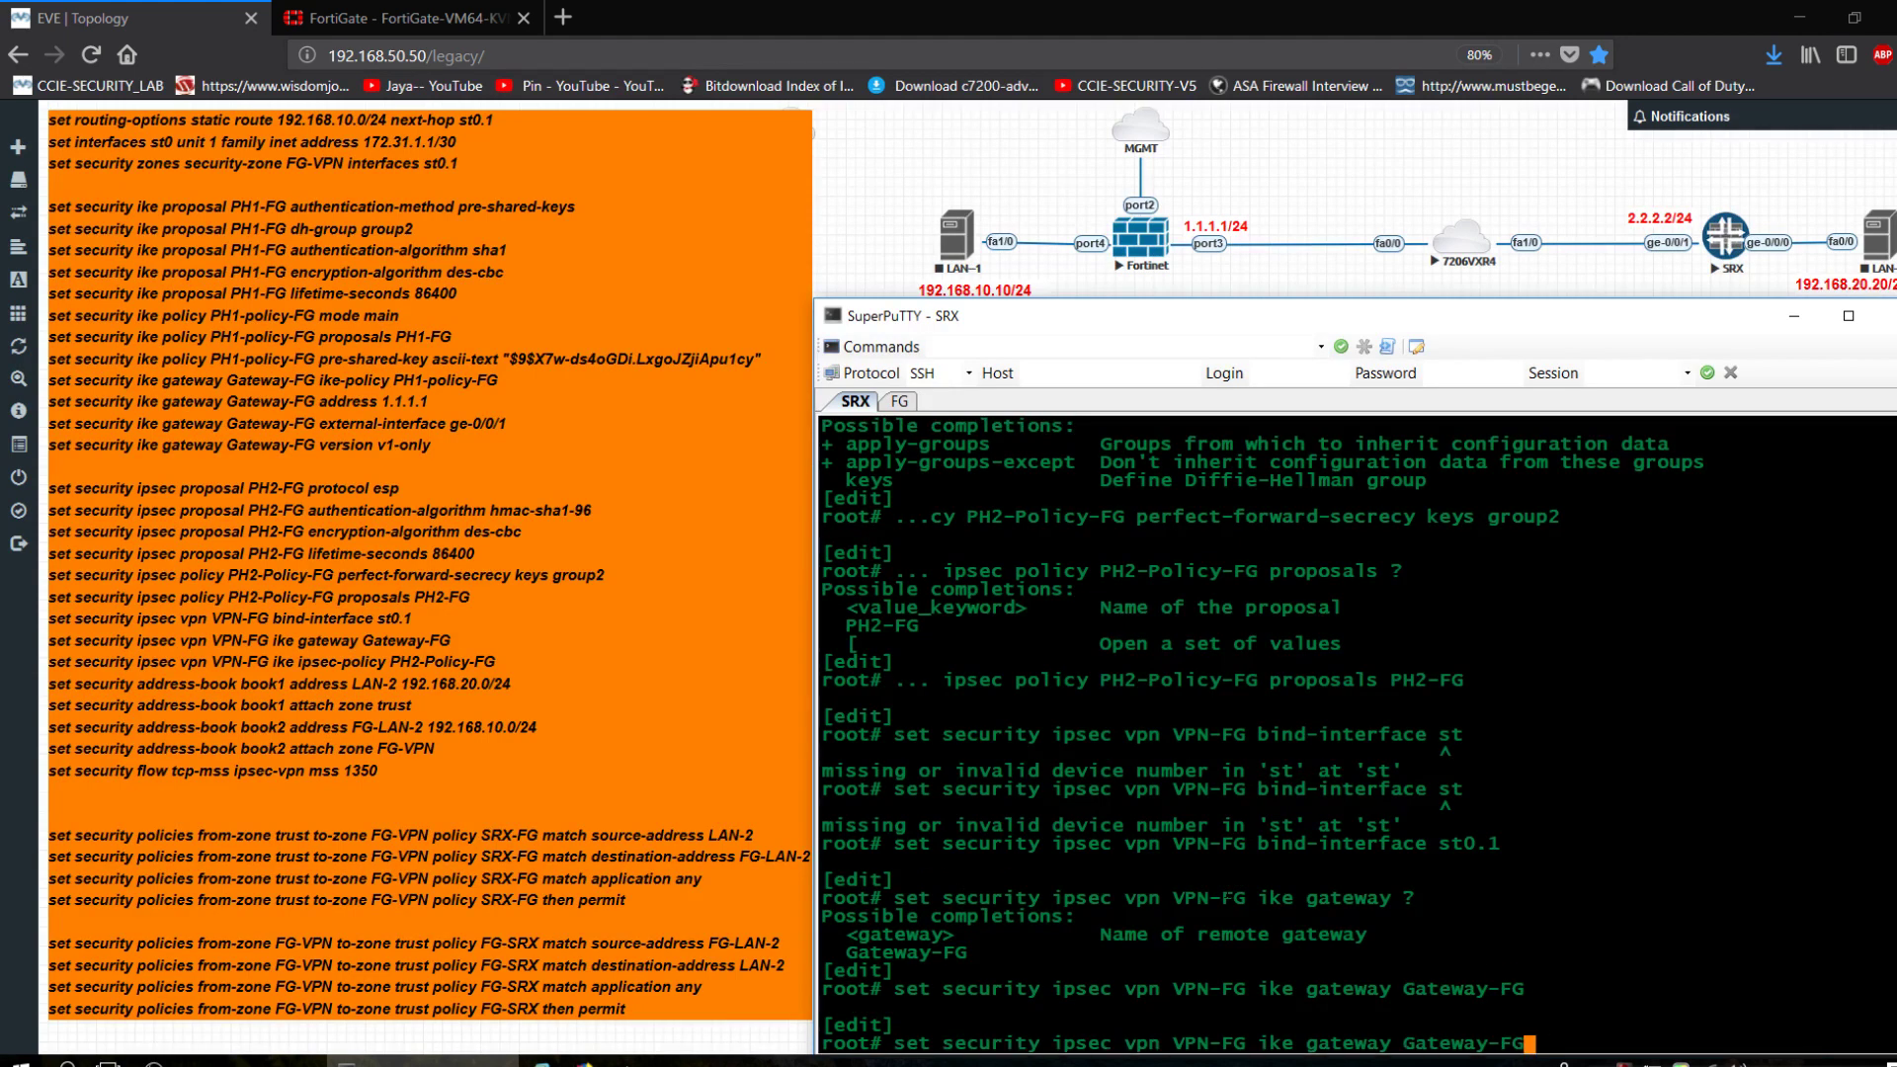
pyautogui.press('BackSpace')
pyautogui.press('BackSpace')
pyautogui.press('BackSpace')
pyautogui.press('BackSpace')
pyautogui.press('BackSpace')
pyautogui.press('BackSpace')
pyautogui.press('BackSpace')
pyautogui.press('BackSpace')
pyautogui.press('BackSpace')
pyautogui.press('BackSpace')
pyautogui.press('BackSpace')
pyautogui.press('BackSpace')
pyautogui.press('BackSpace')
pyautogui.press('BackSpace')
pyautogui.press('BackSpace')
pyautogui.press('BackSpace')
pyautogui.press('BackSpace')
pyautogui.press('BackSpace')
pyautogui.press('BackSpace')
pyautogui.press('BackSpace')
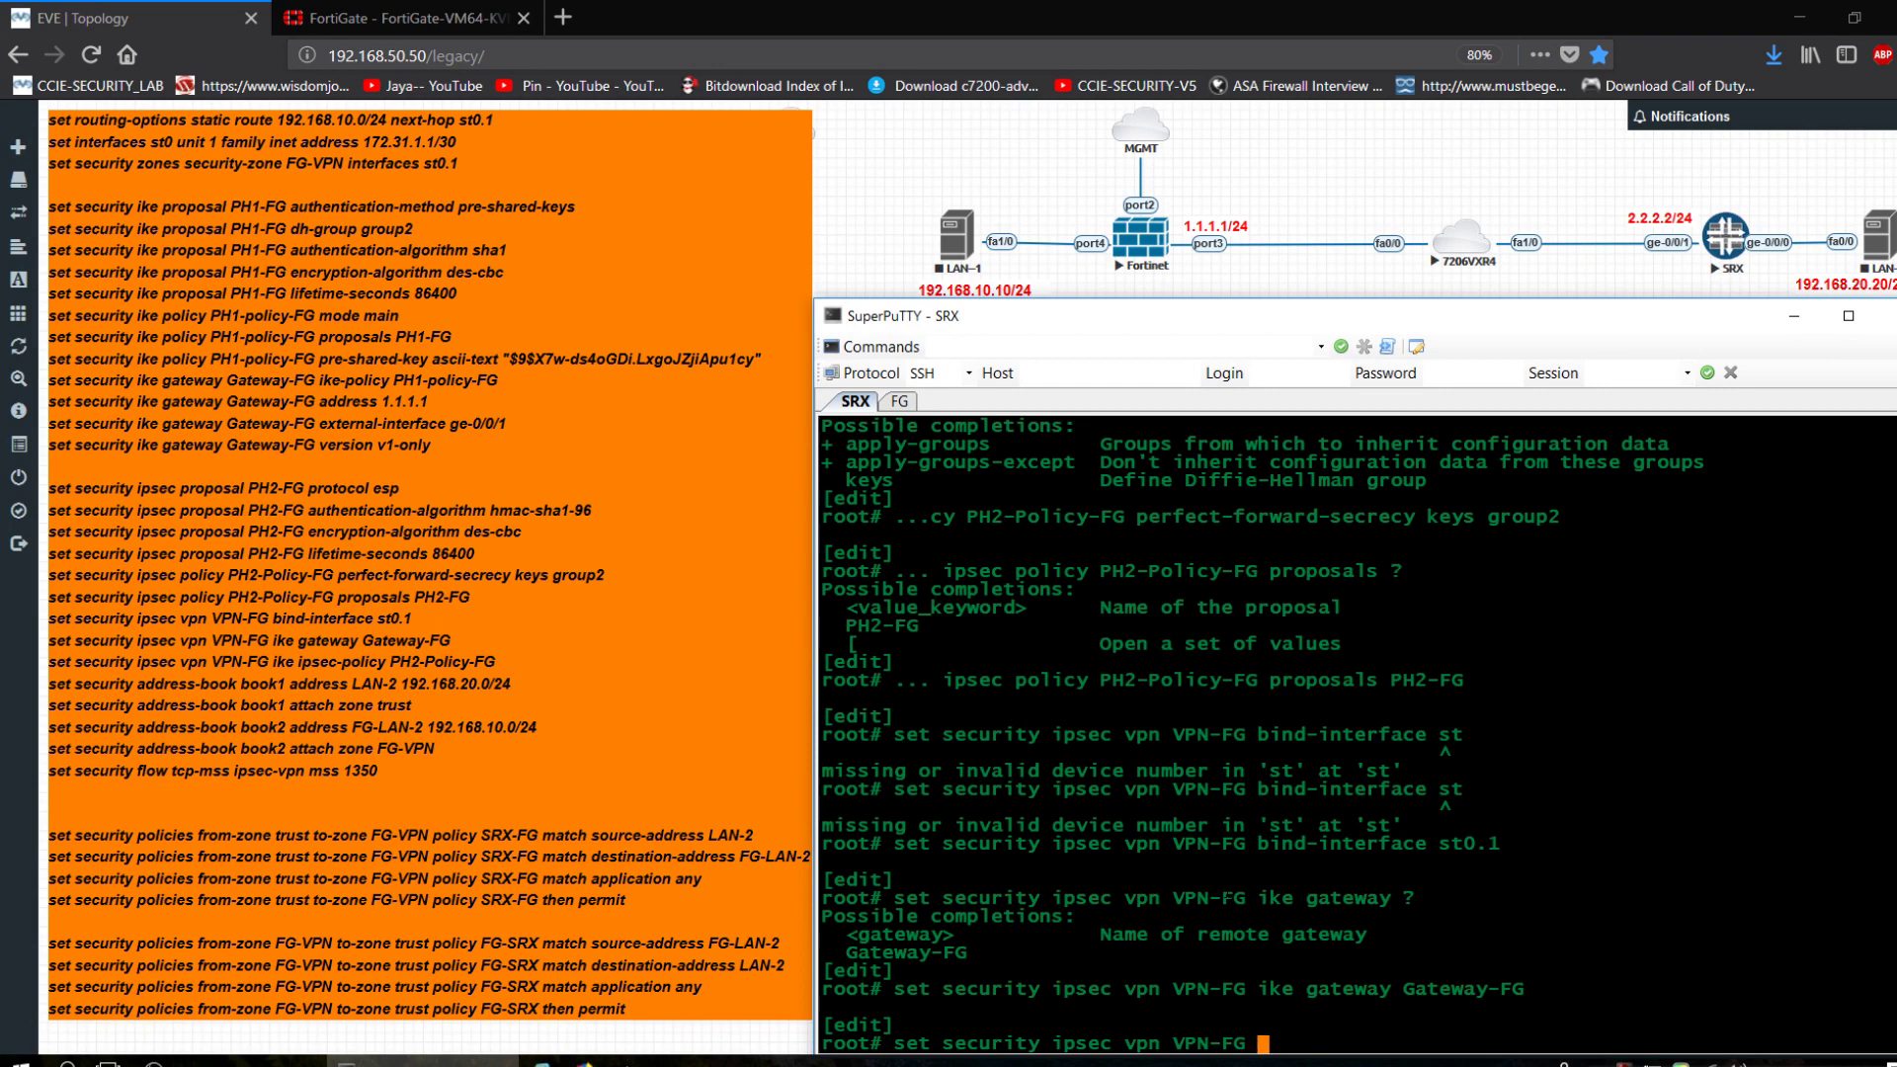
pyautogui.write('po')
pyautogui.press('BackSpace')
pyautogui.press('BackSpace')
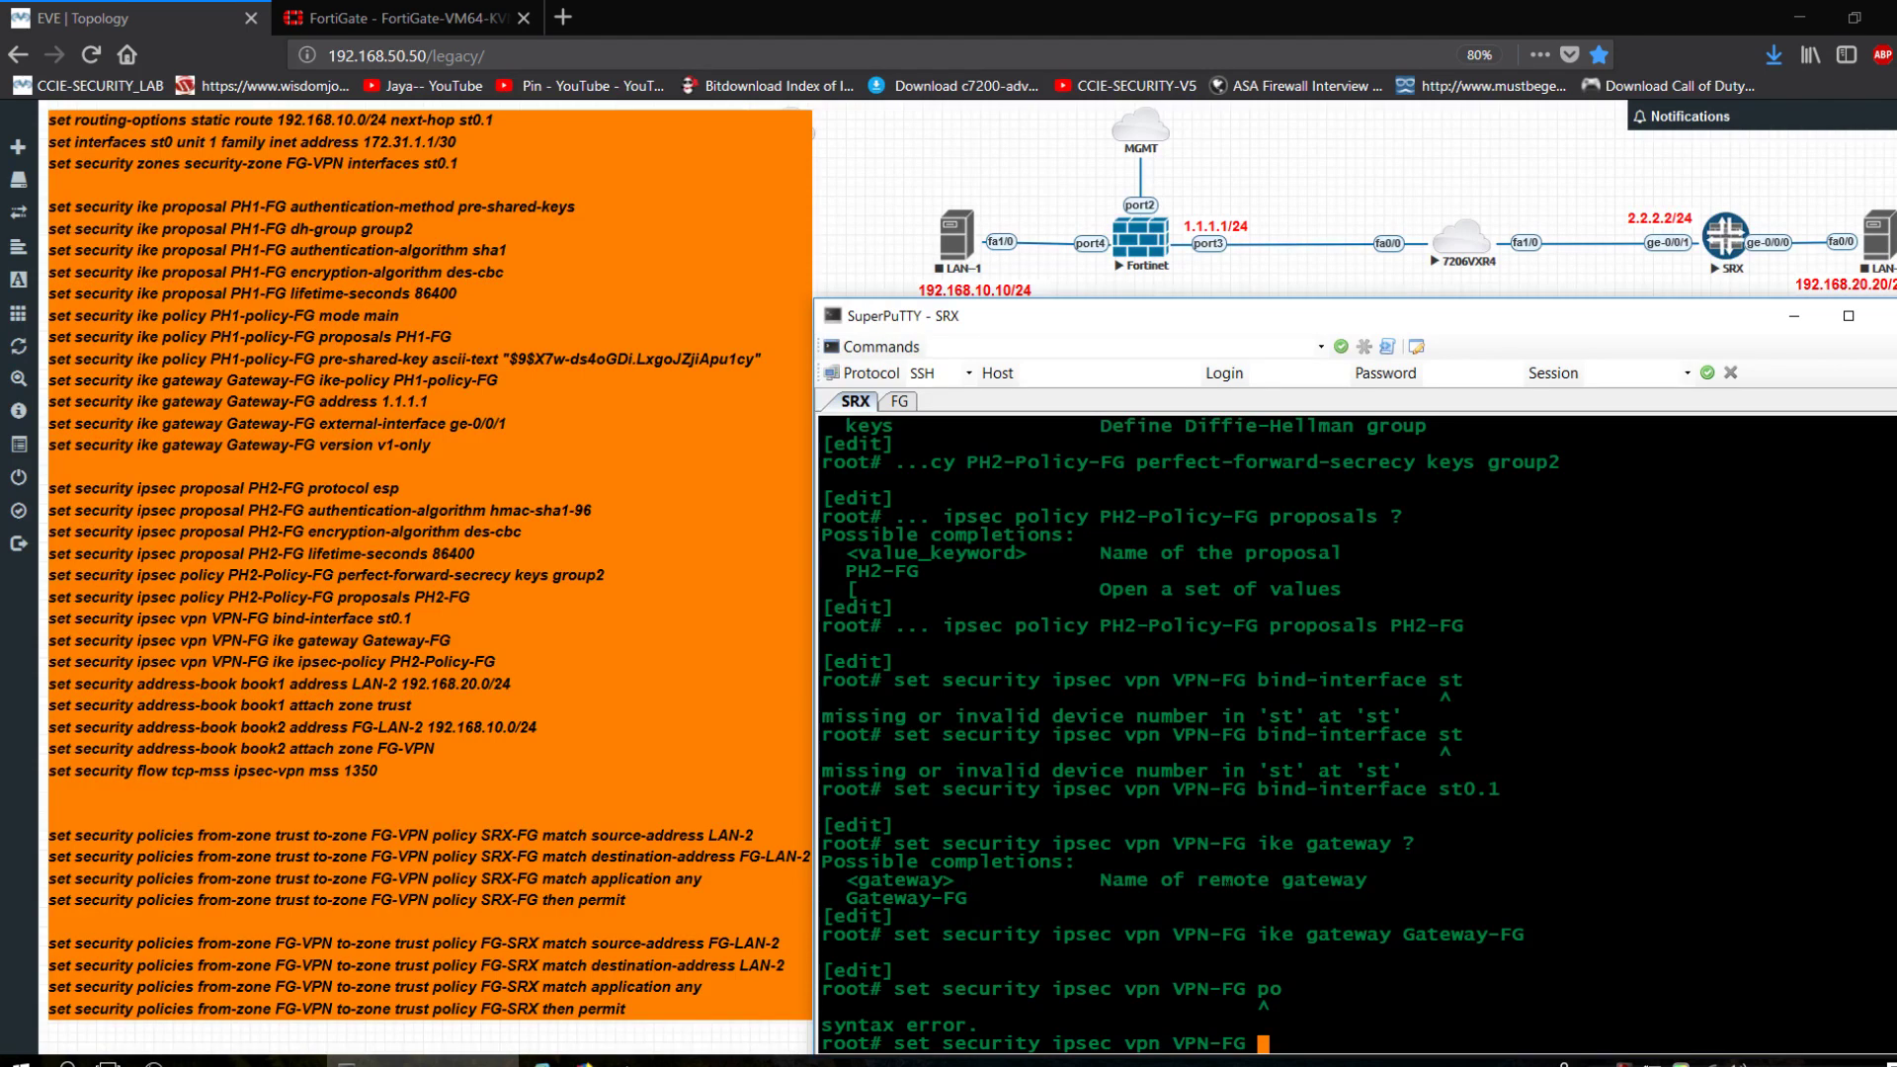
pyautogui.write('ike ipsec-policy ')
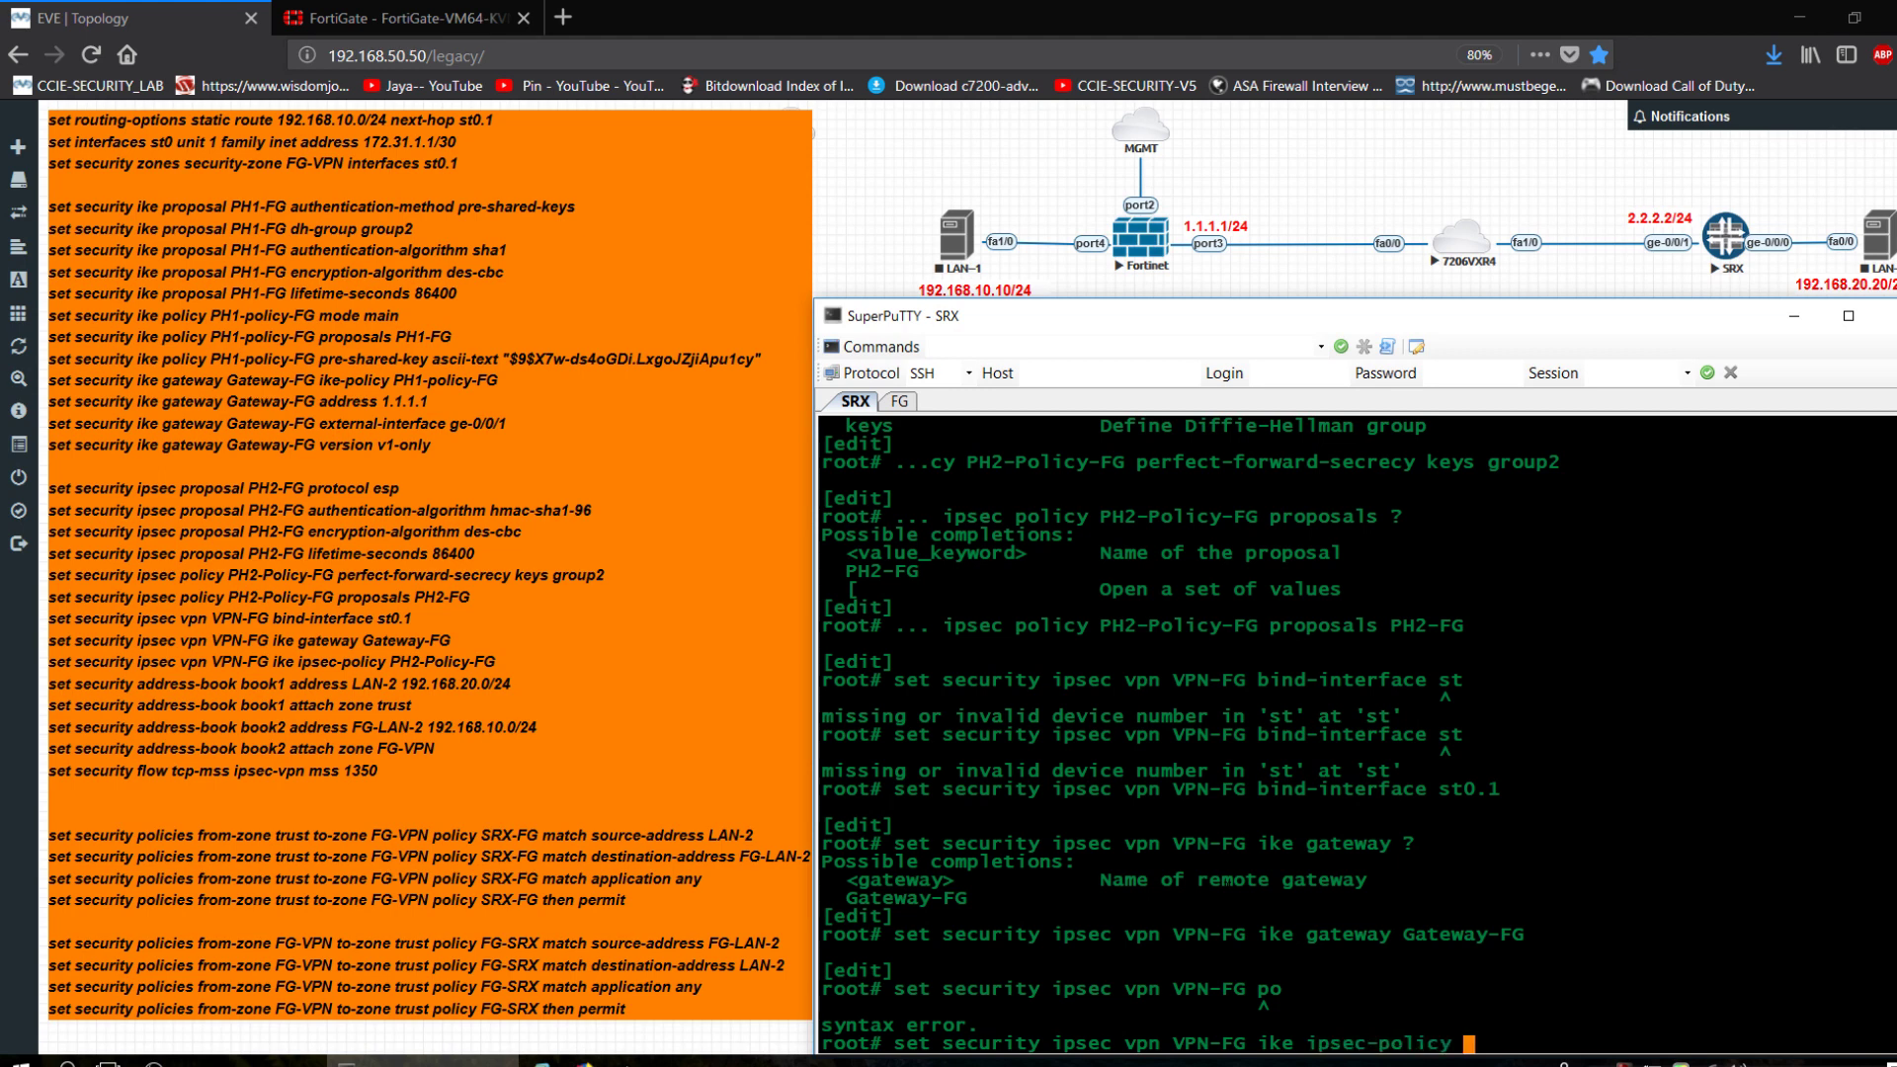
pyautogui.write('?')
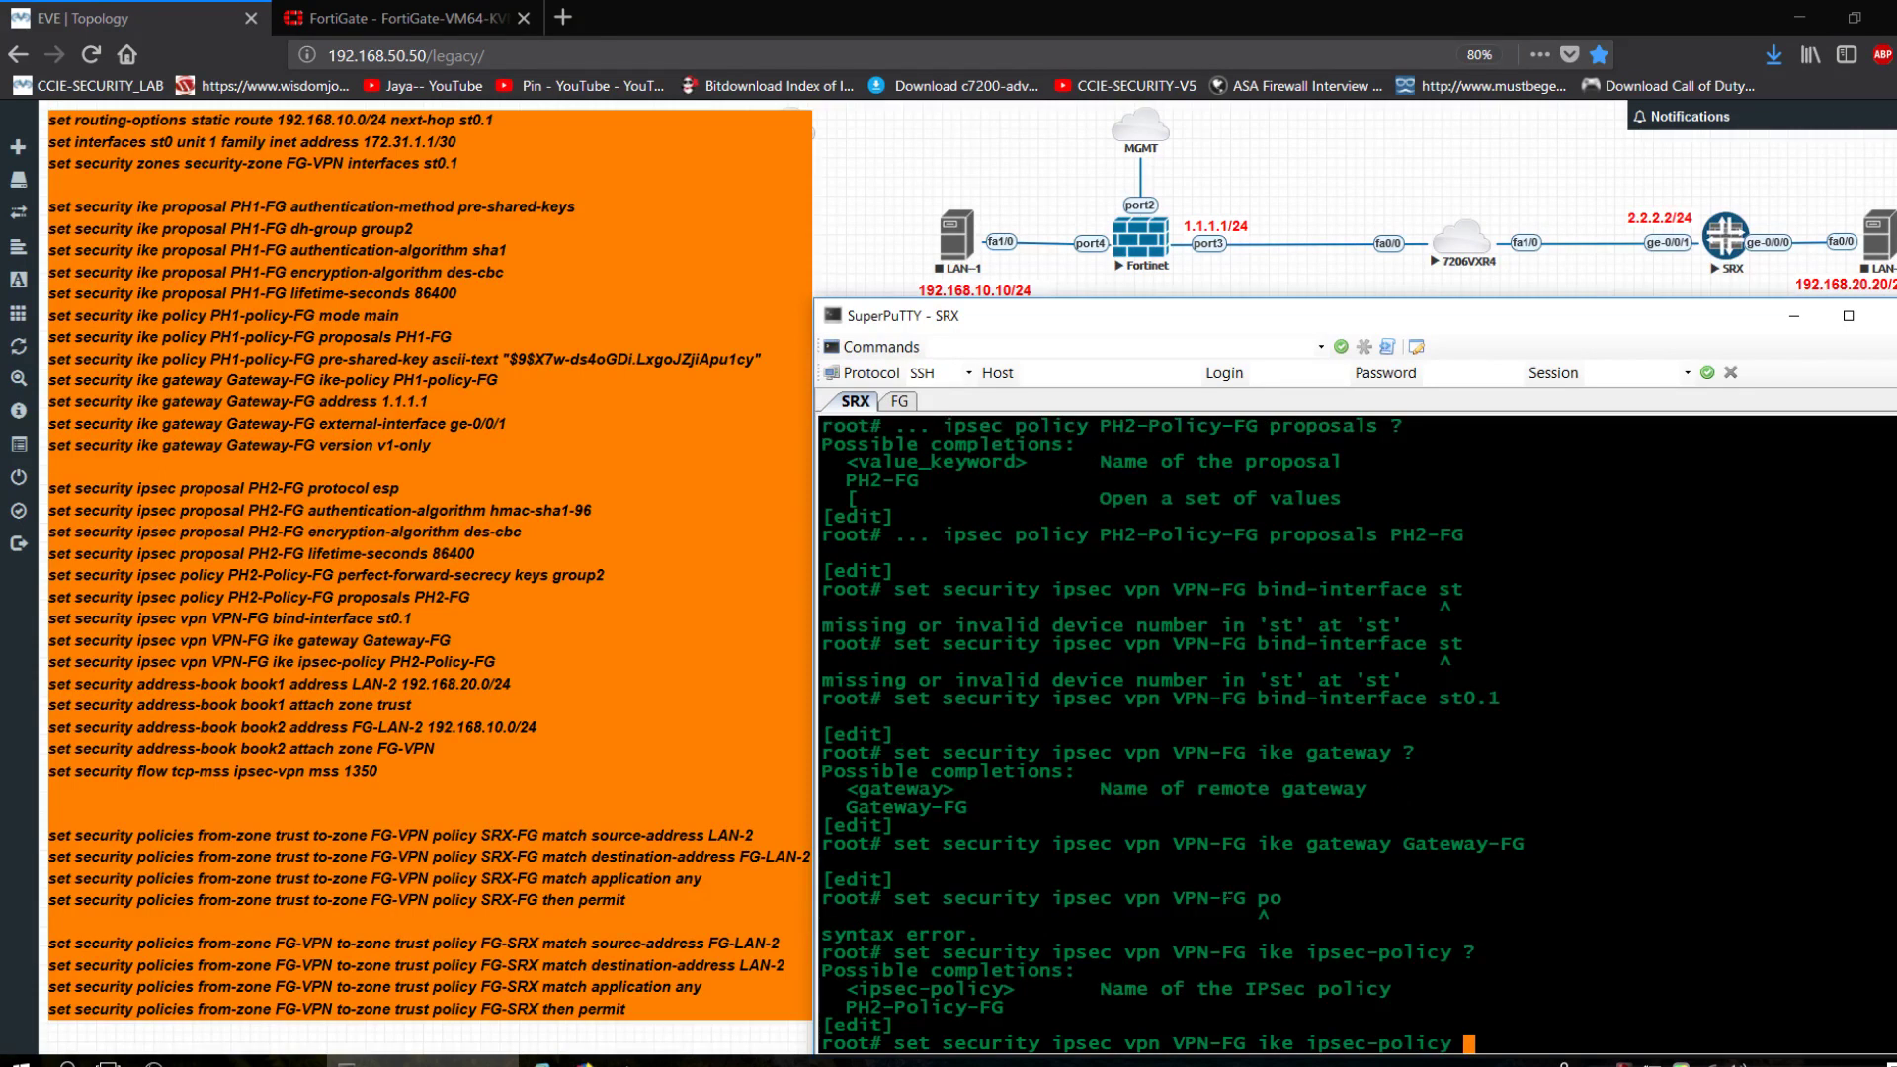
pyautogui.write('PH2')
pyautogui.press('BackSpace')
pyautogui.press('BackSpace')
pyautogui.press('BackSpace')
pyautogui.write('P')
pyautogui.press('Tab')
pyautogui.press('Return')
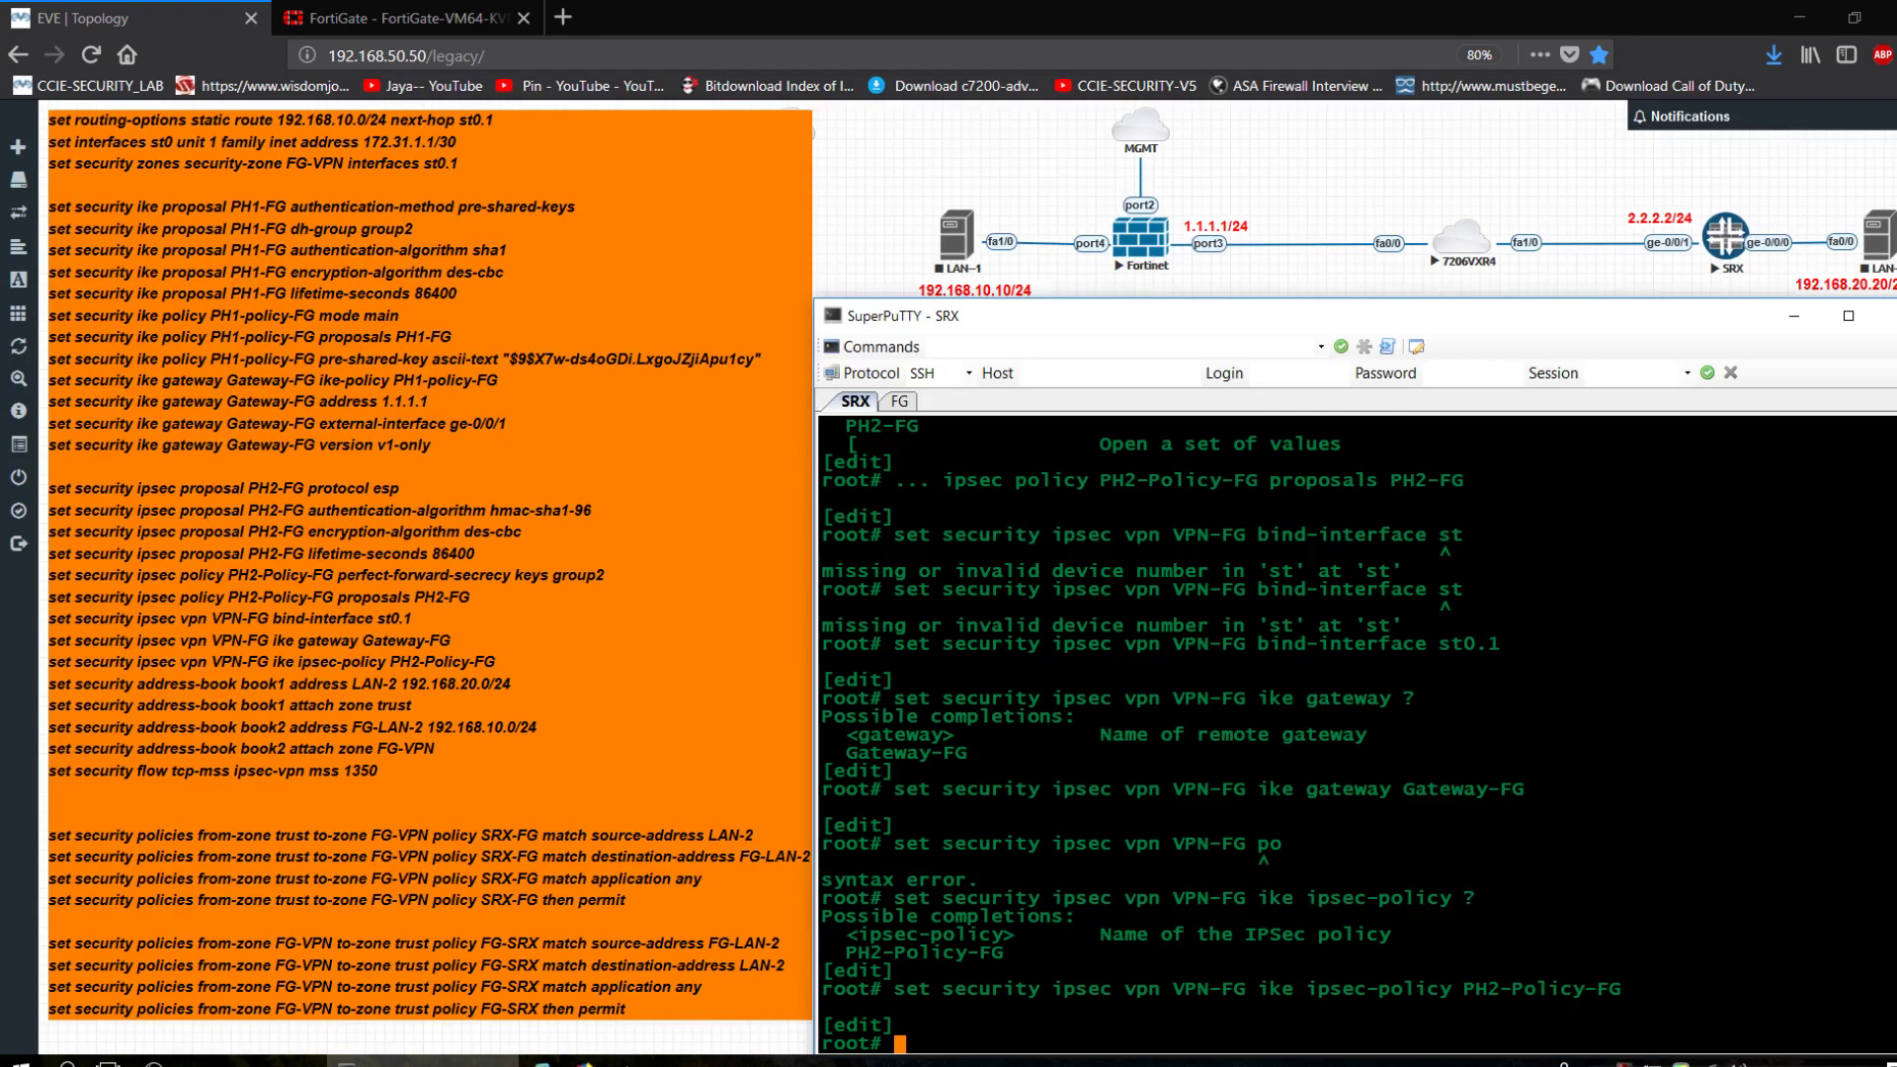
pyautogui.press('Return')
pyautogui.press('Return')
pyautogui.press('Return')
pyautogui.press('Return')
pyautogui.press('Return')
pyautogui.press('Return')
pyautogui.press('Return')
pyautogui.press('Return')
pyautogui.press('Return')
pyautogui.press('Return')
pyautogui.press('Return')
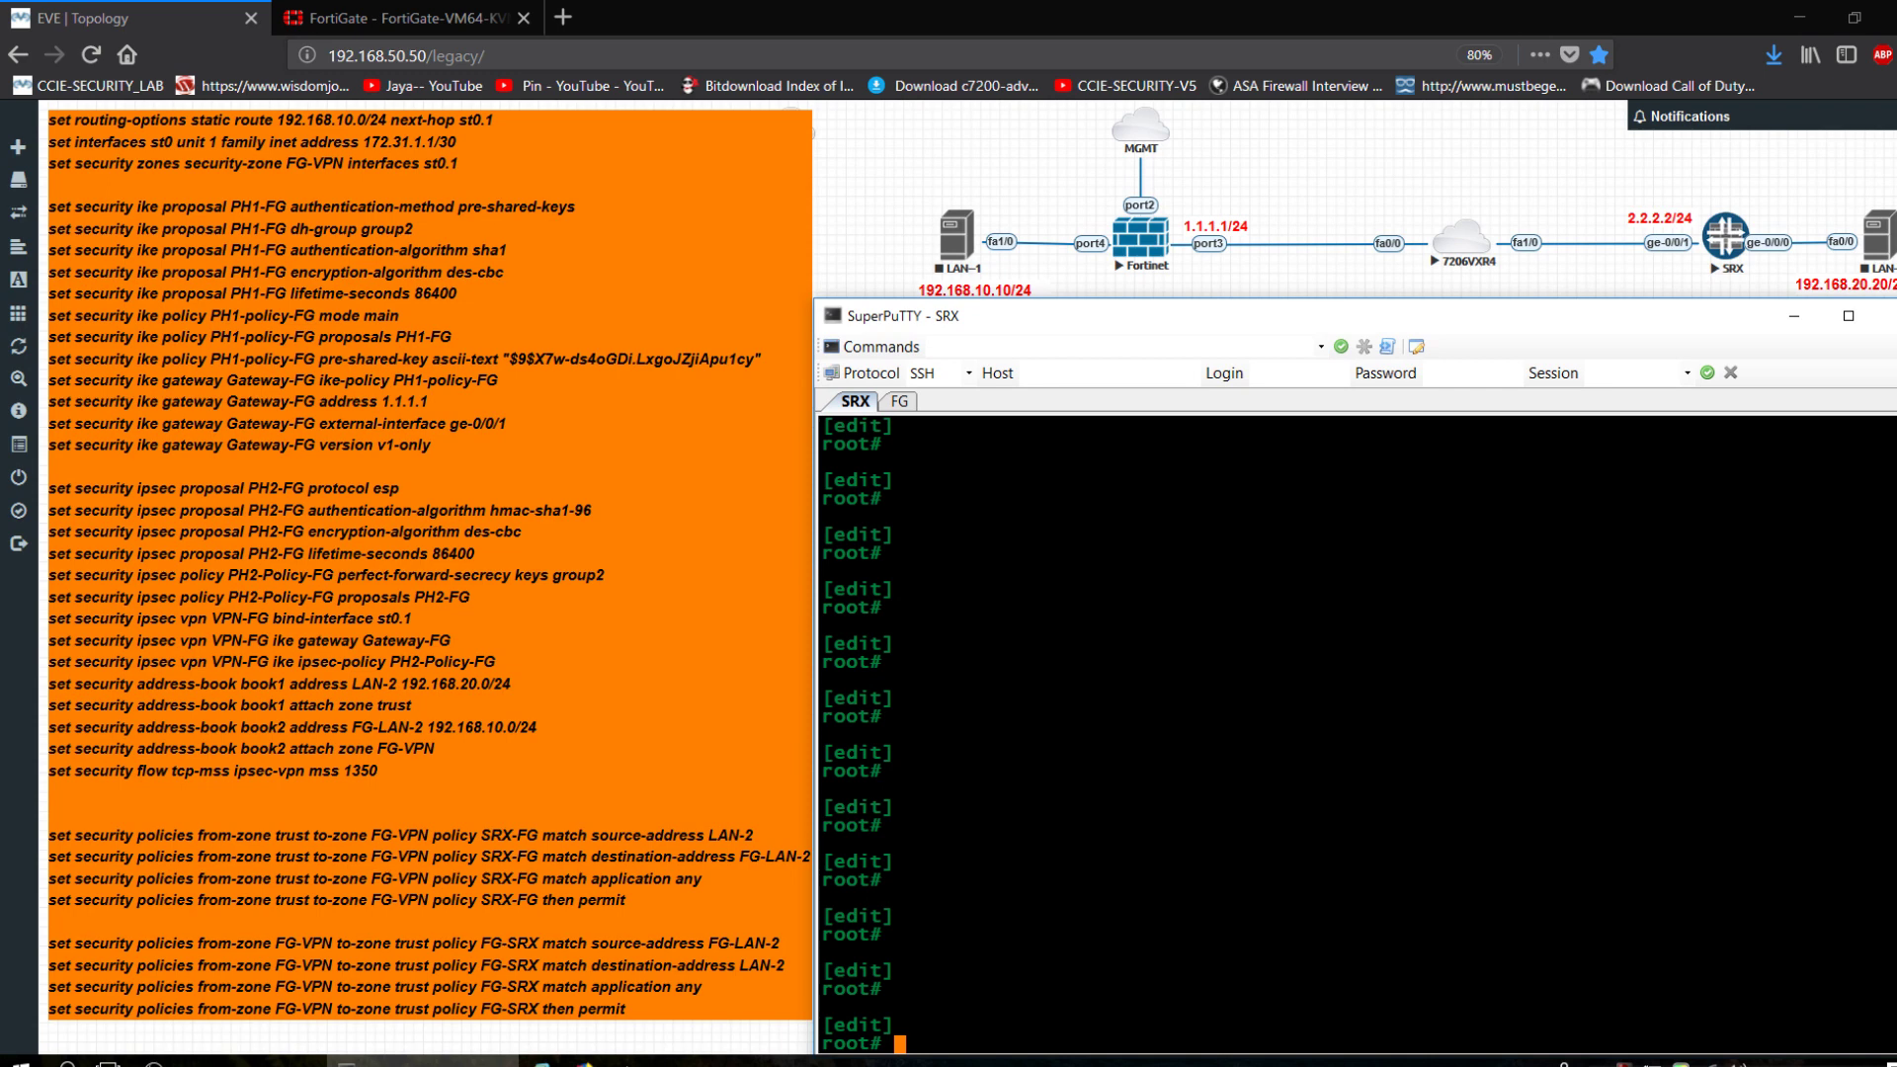
# Enter 'set security address-book book1 address LAN-2 192.168.20.0/24' after fixing syntax errors.
pyautogui.write('set security address-book')
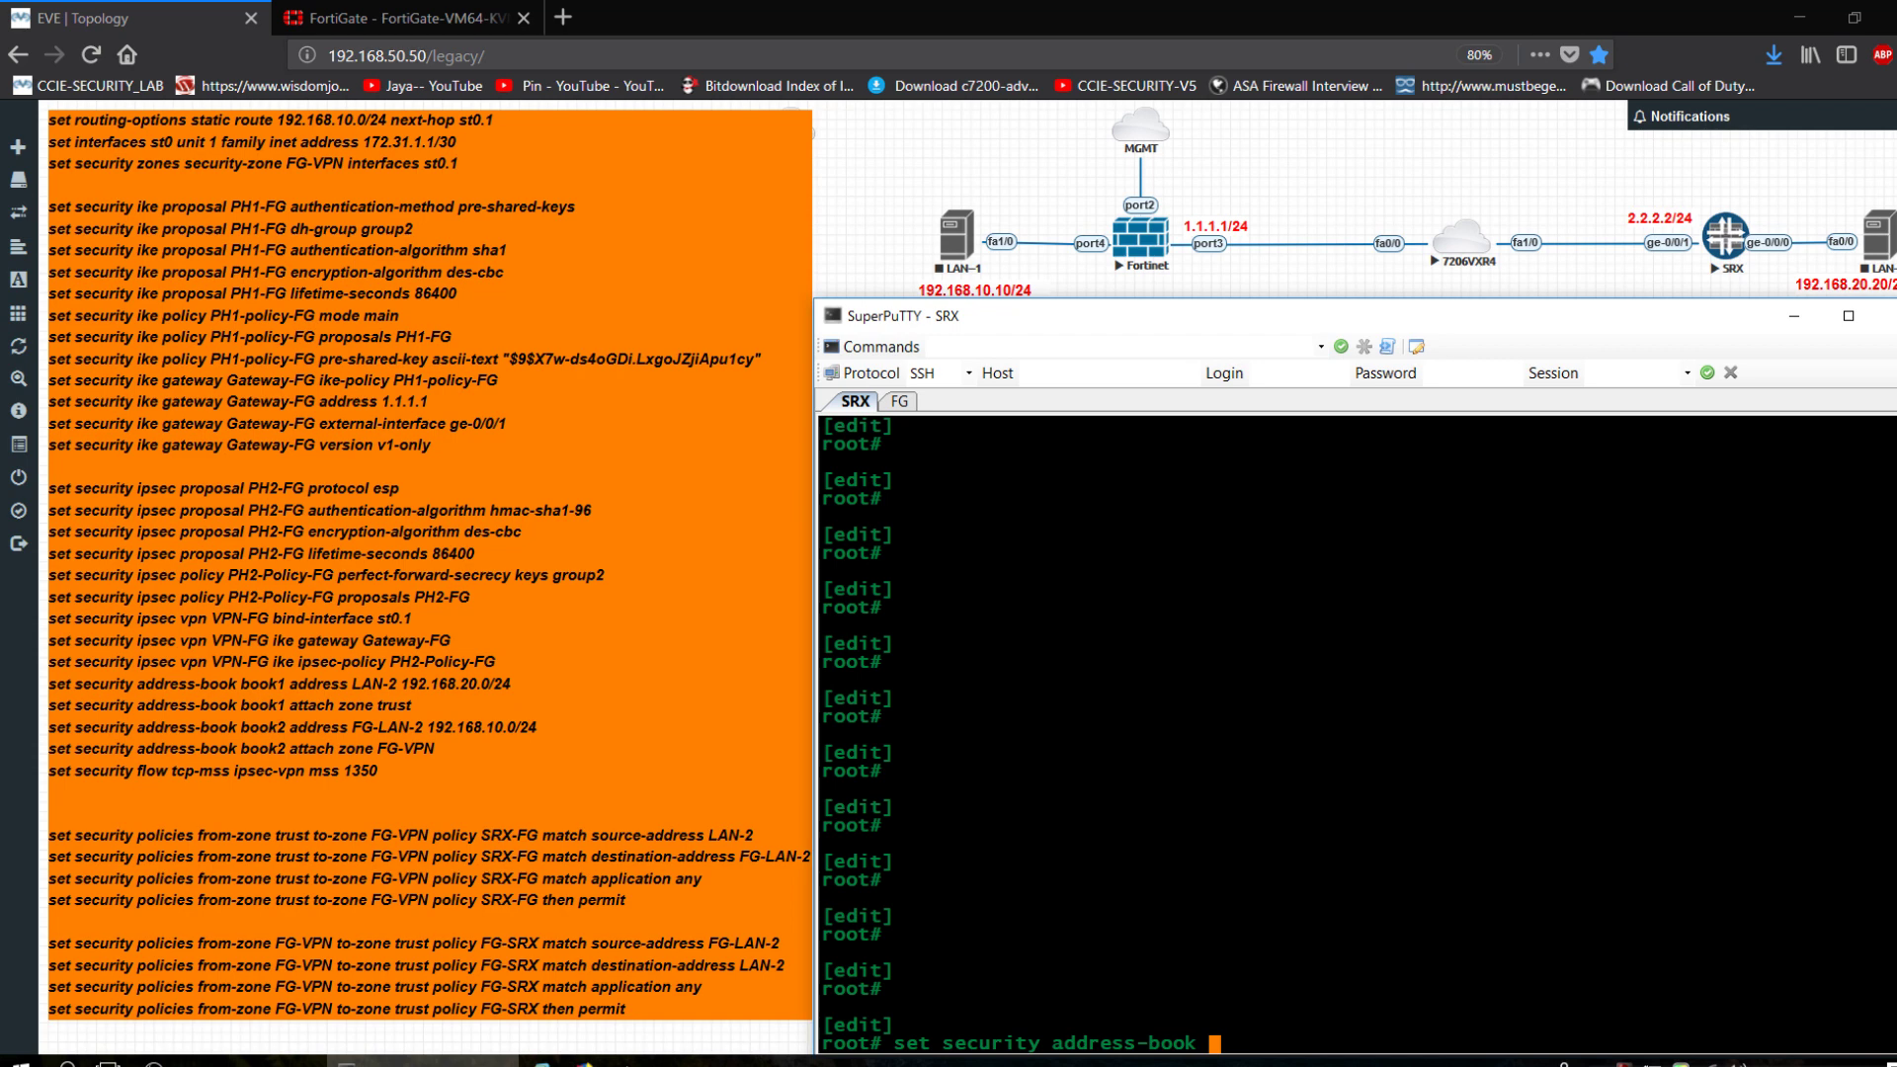
pyautogui.write('book1 address')
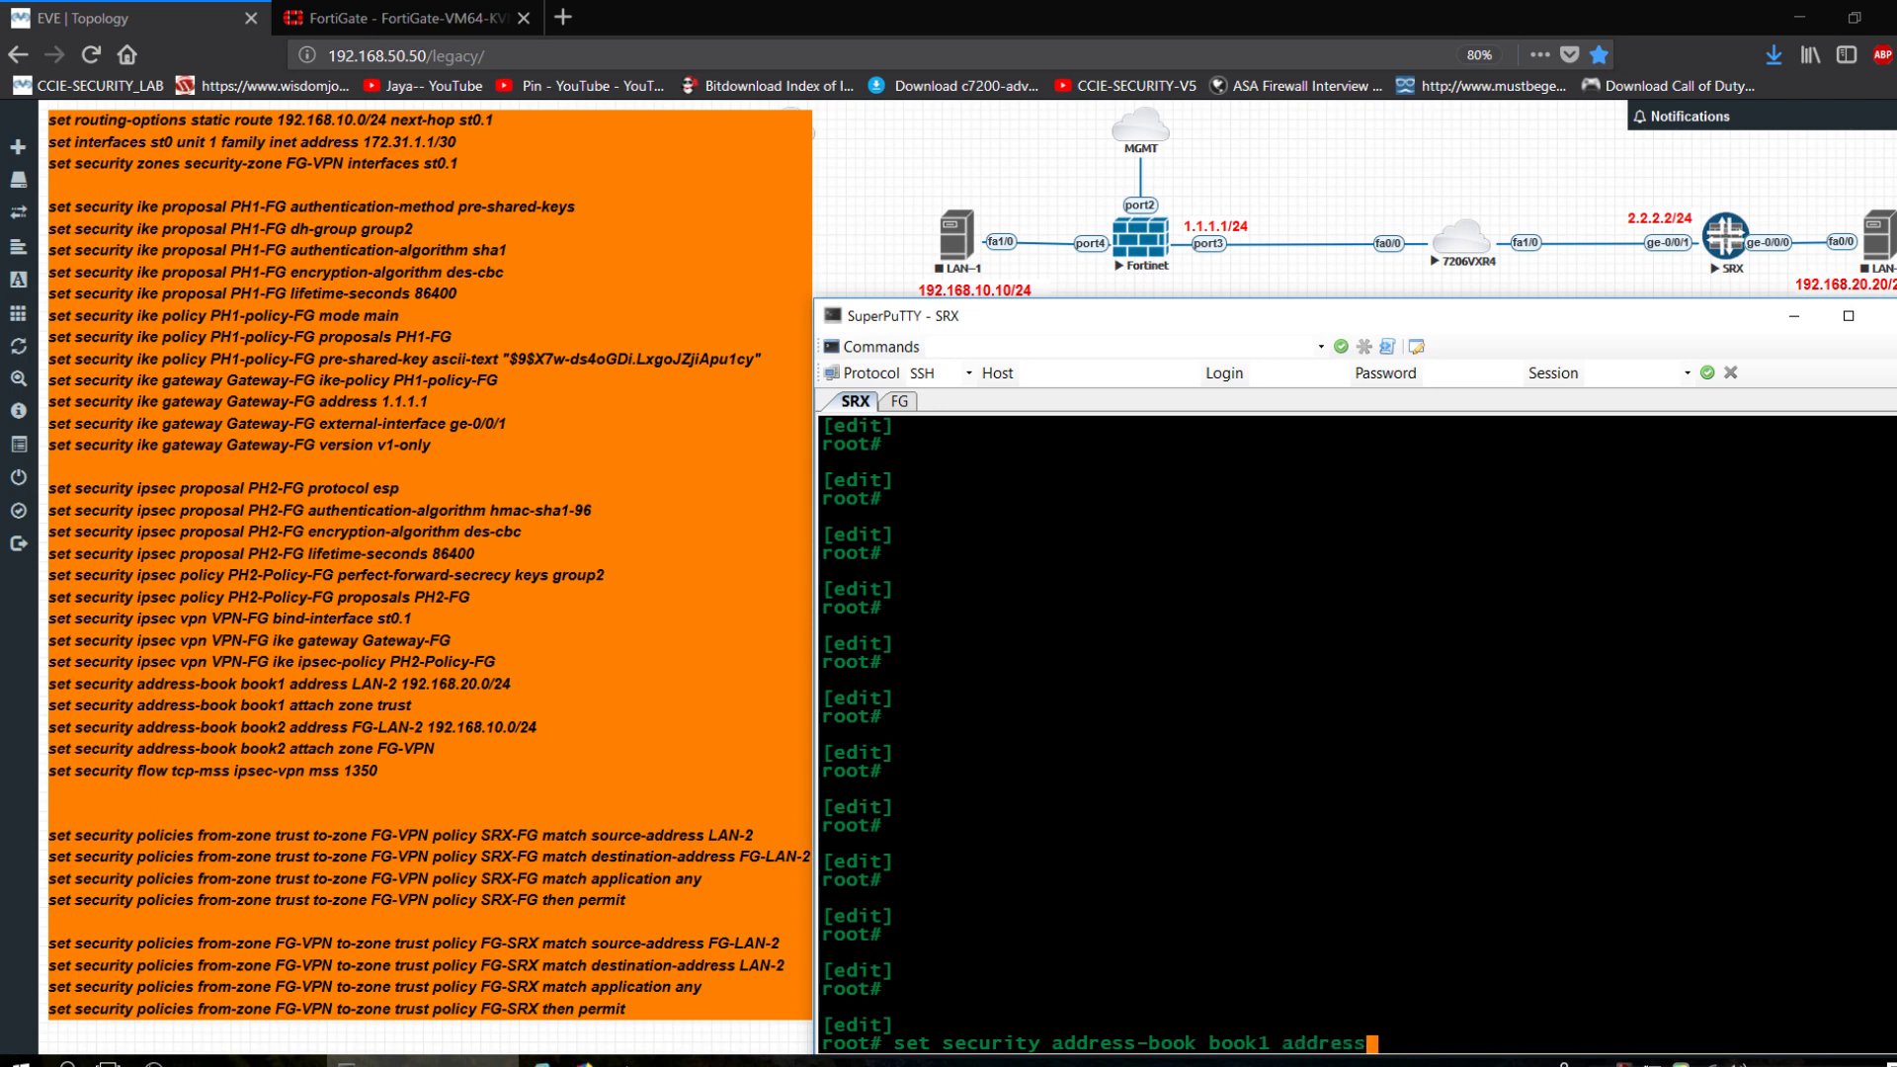
pyautogui.write('LAN-2')
pyautogui.press('Return')
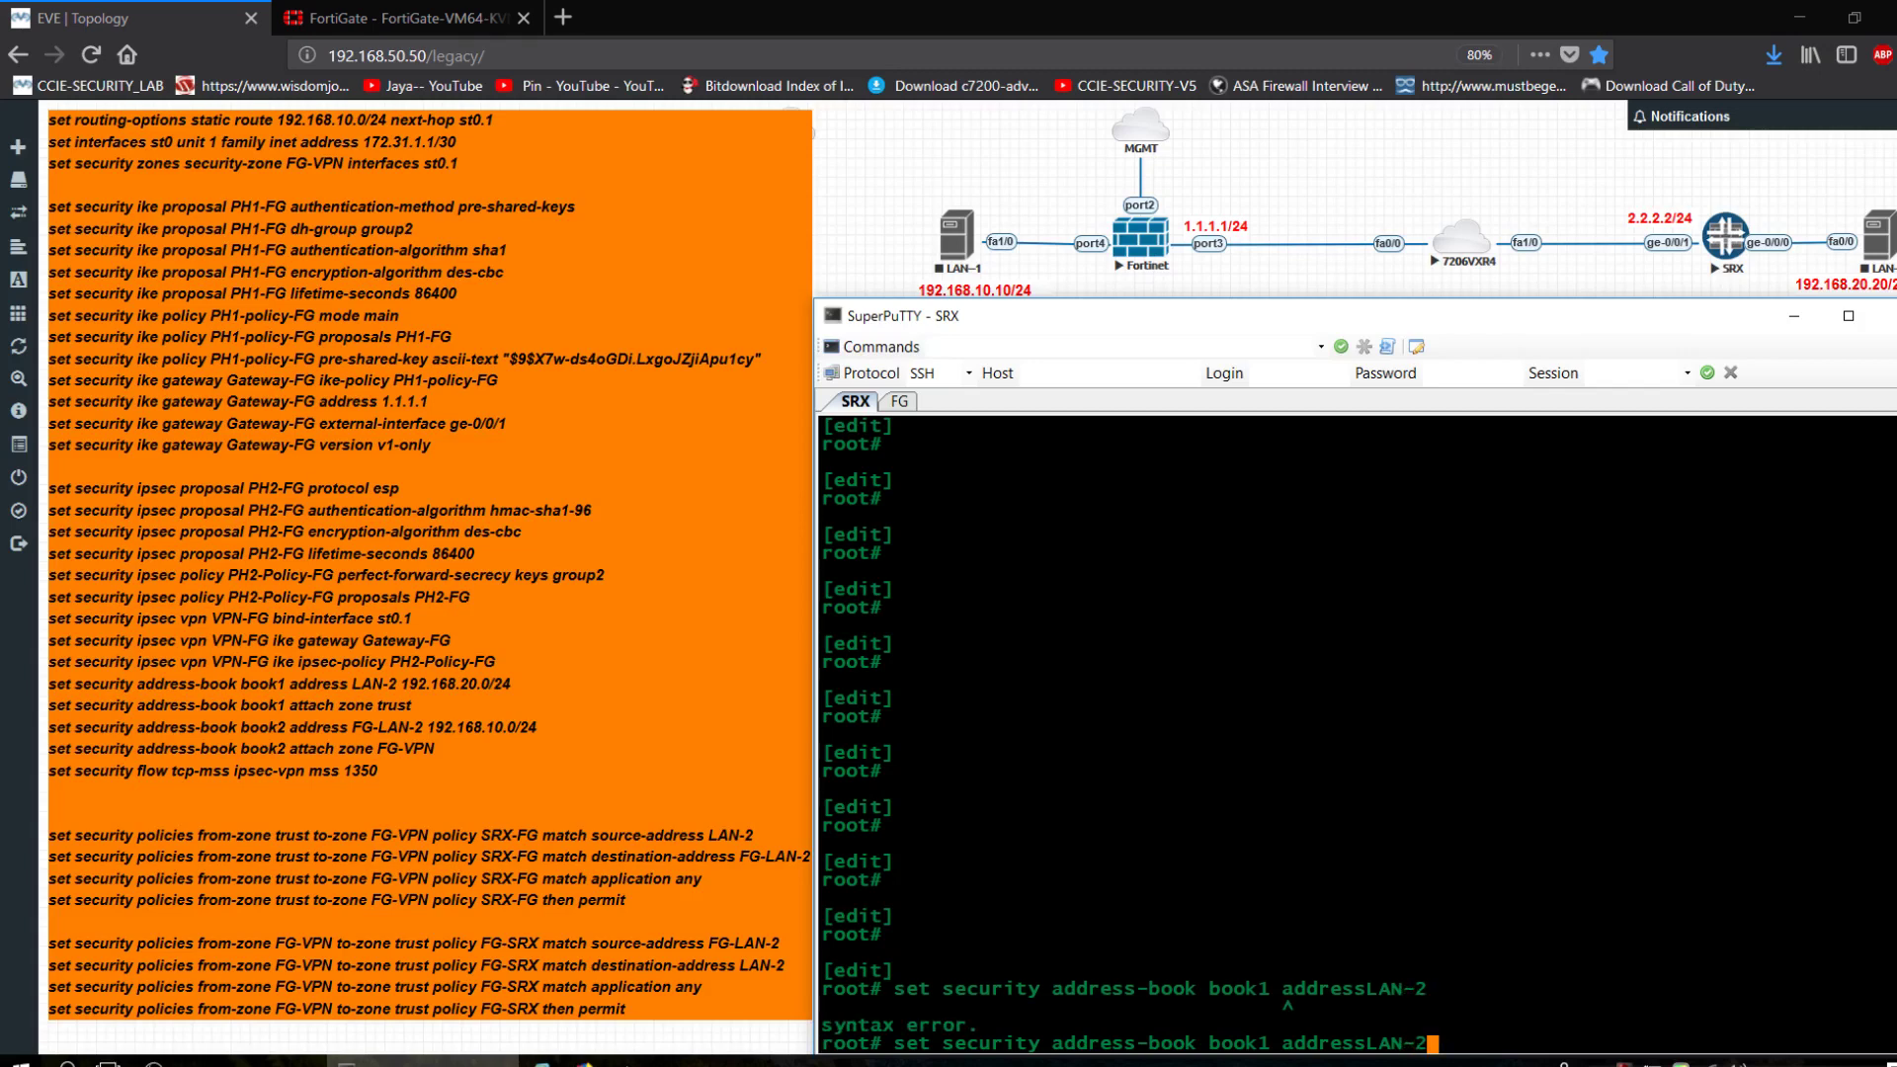
pyautogui.press('BackSpace')
pyautogui.press('BackSpace')
pyautogui.press('BackSpace')
pyautogui.press('BackSpace')
pyautogui.press('BackSpace')
pyautogui.press('BackSpace')
pyautogui.press('BackSpace')
pyautogui.press('BackSpace')
pyautogui.press('BackSpace')
pyautogui.press('BackSpace')
pyautogui.press('BackSpace')
pyautogui.press('BackSpace')
pyautogui.write('?')
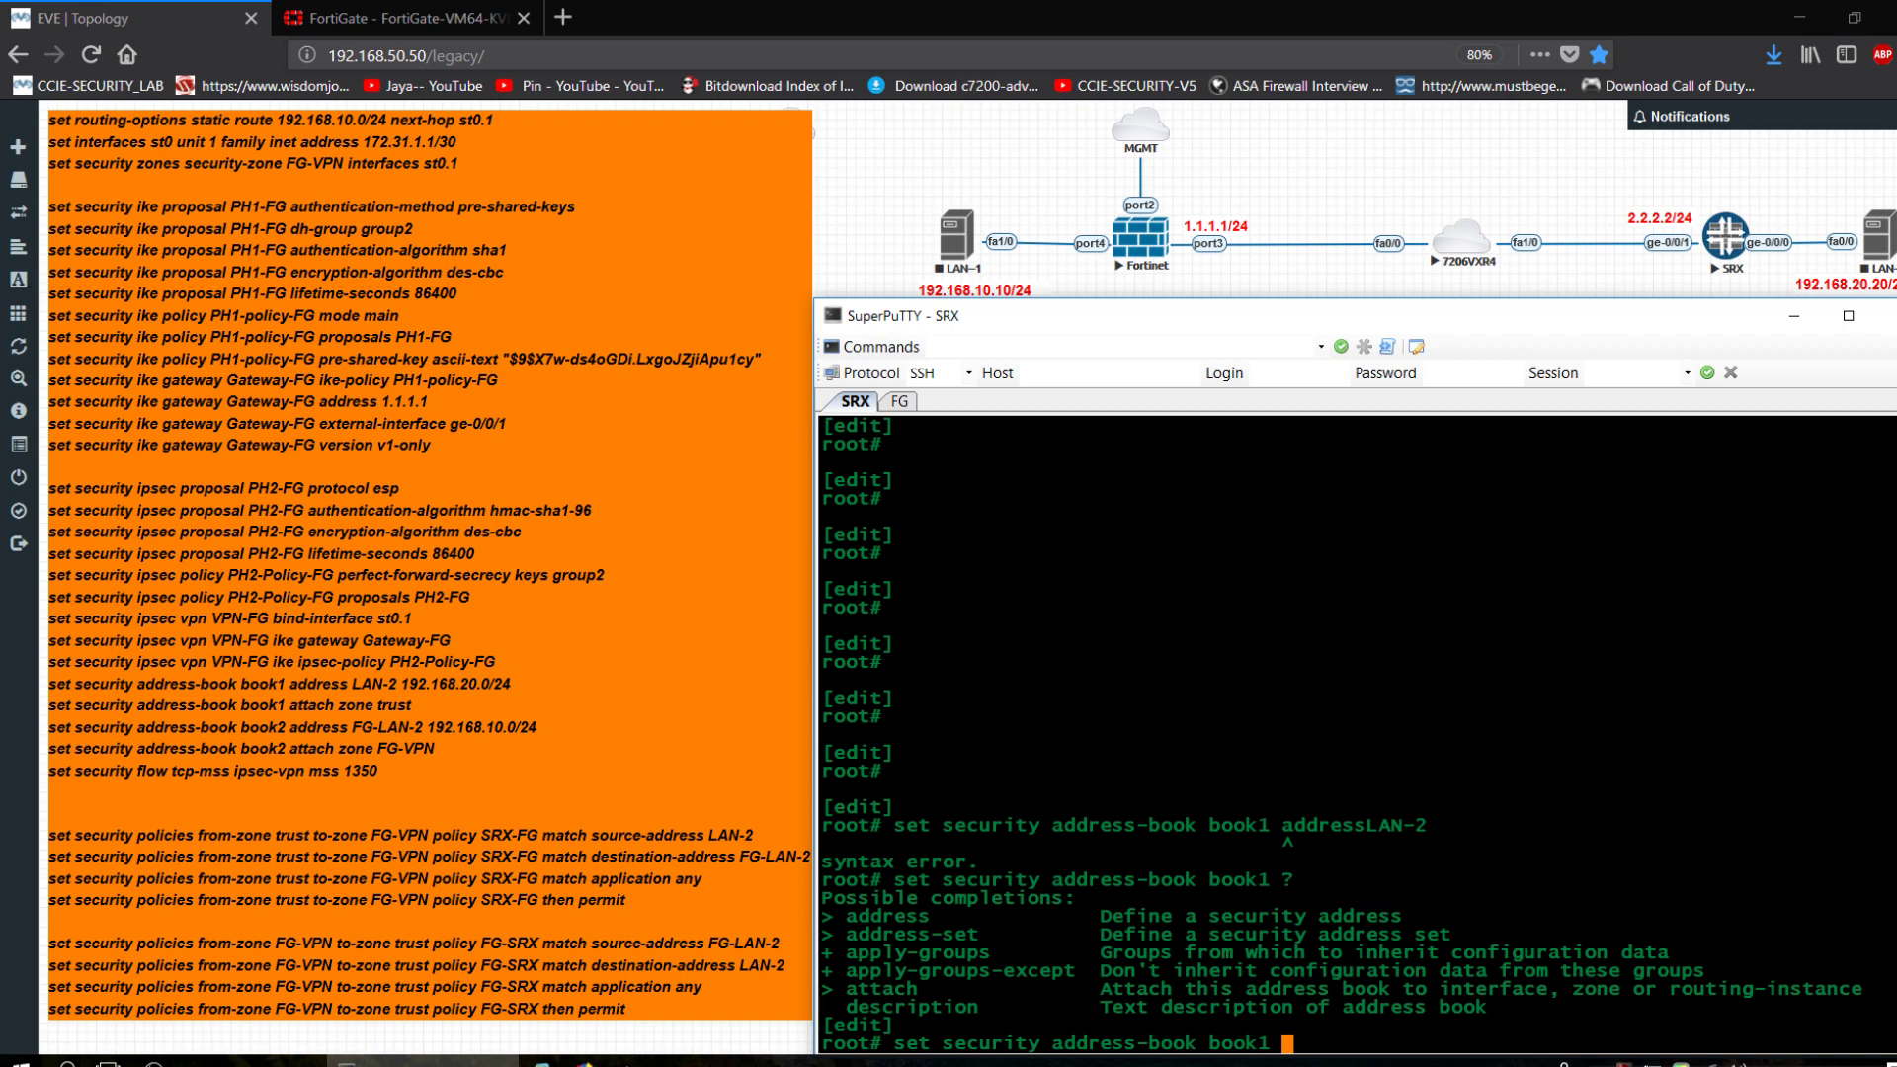
pyautogui.write('af')
pyautogui.press('Return')
pyautogui.write('address')
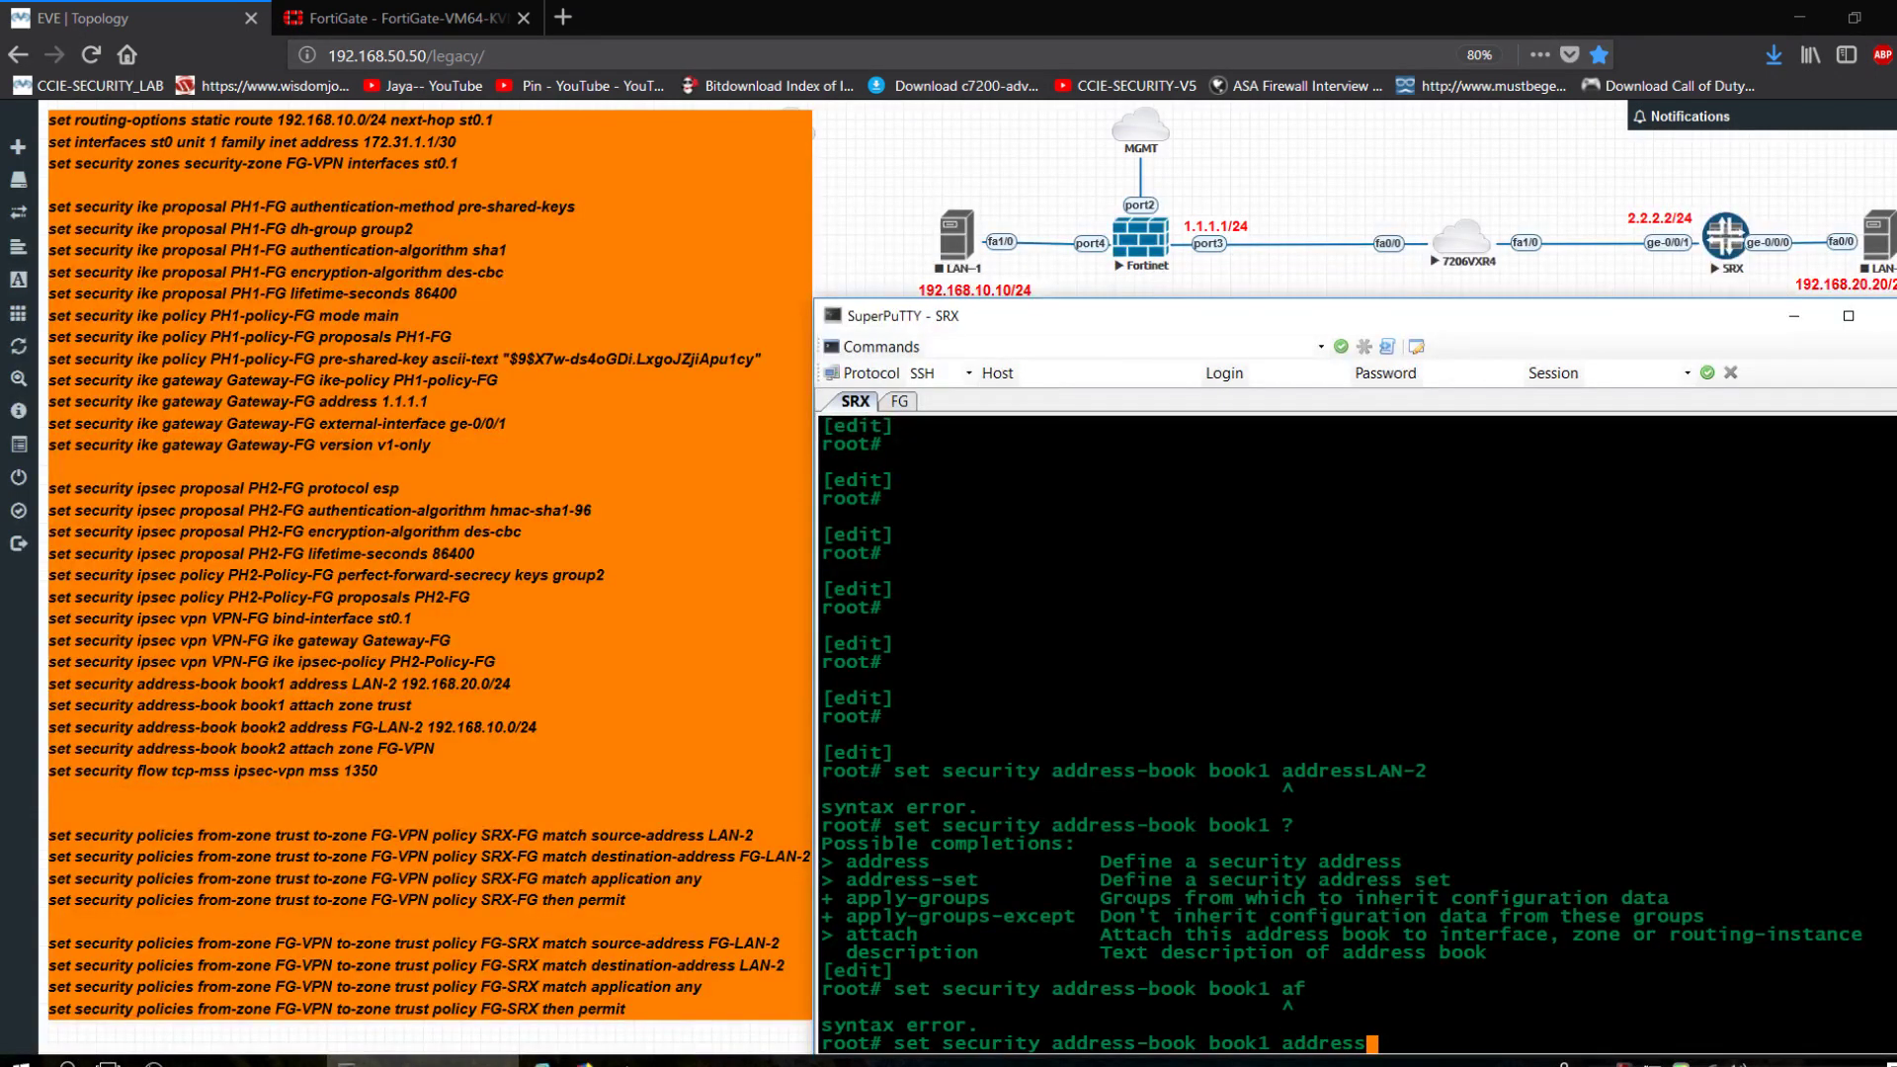
pyautogui.write(' ?')
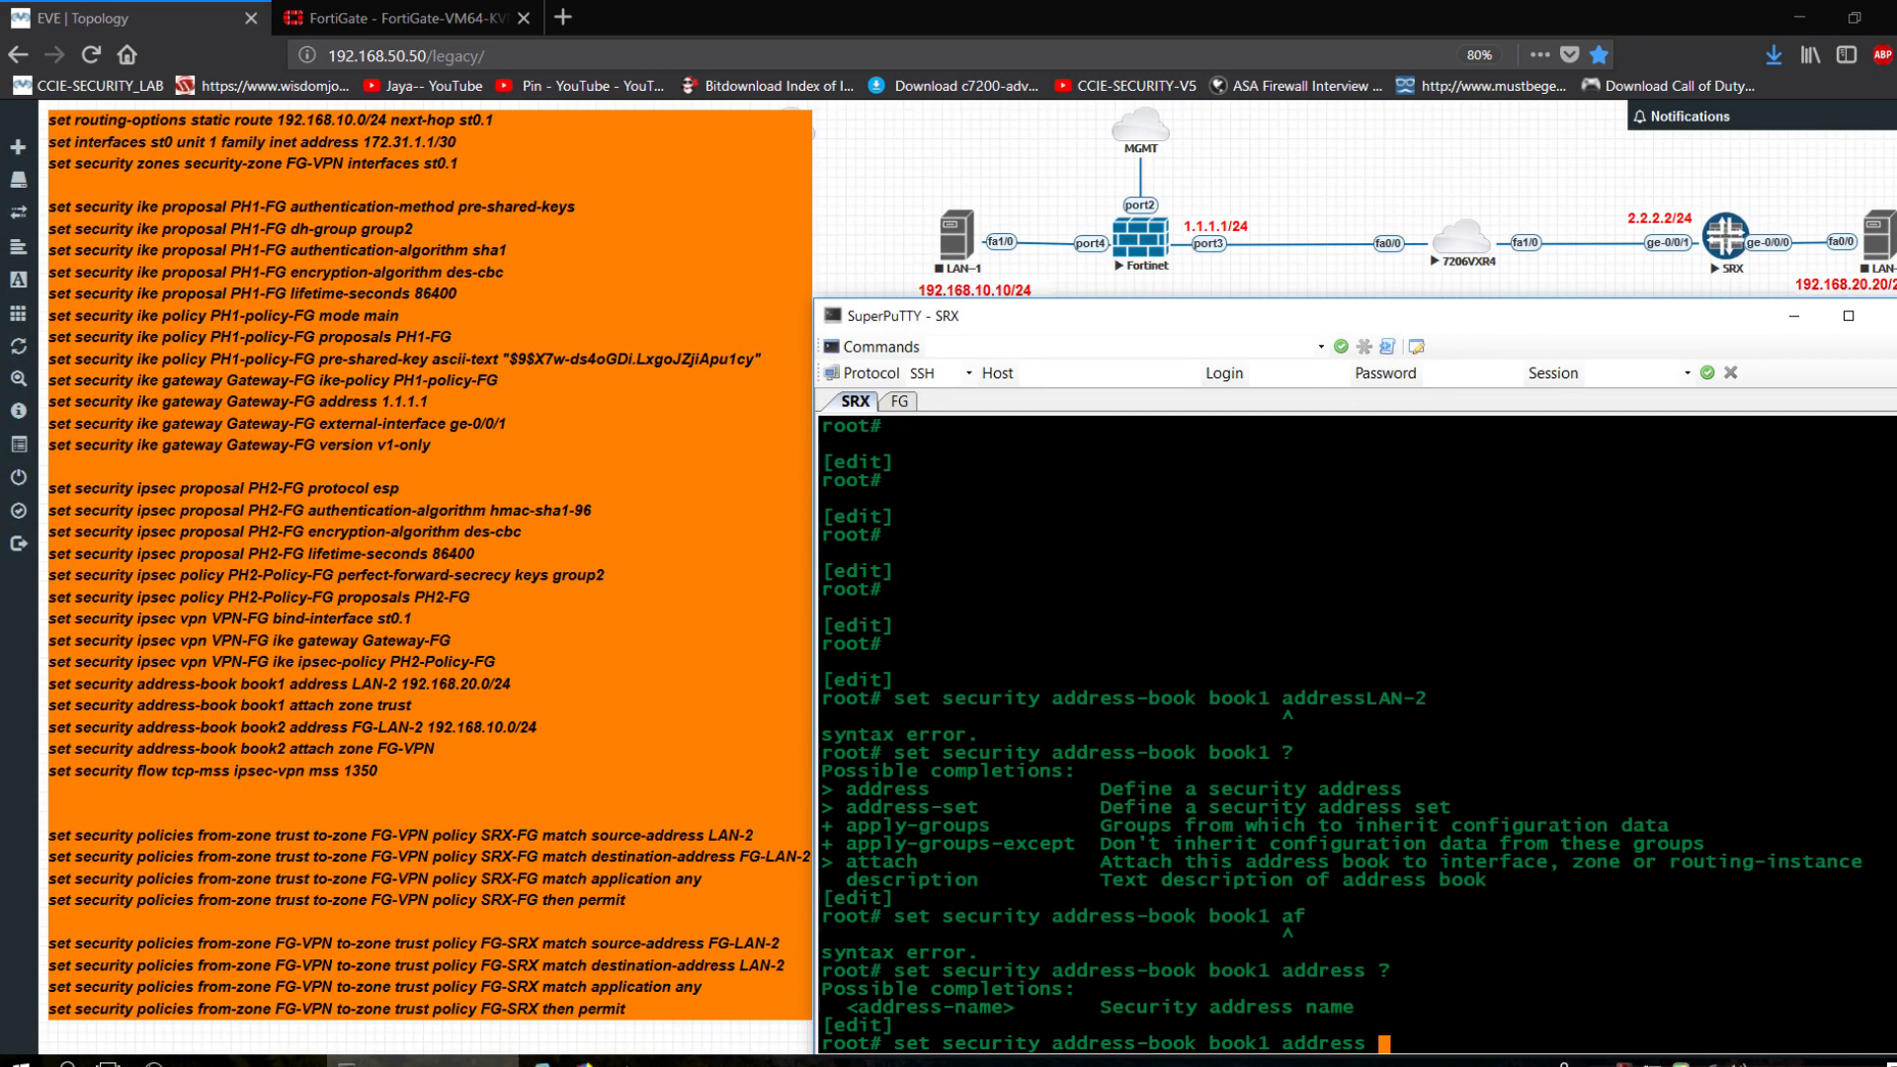
pyautogui.write('LAN-2 ')
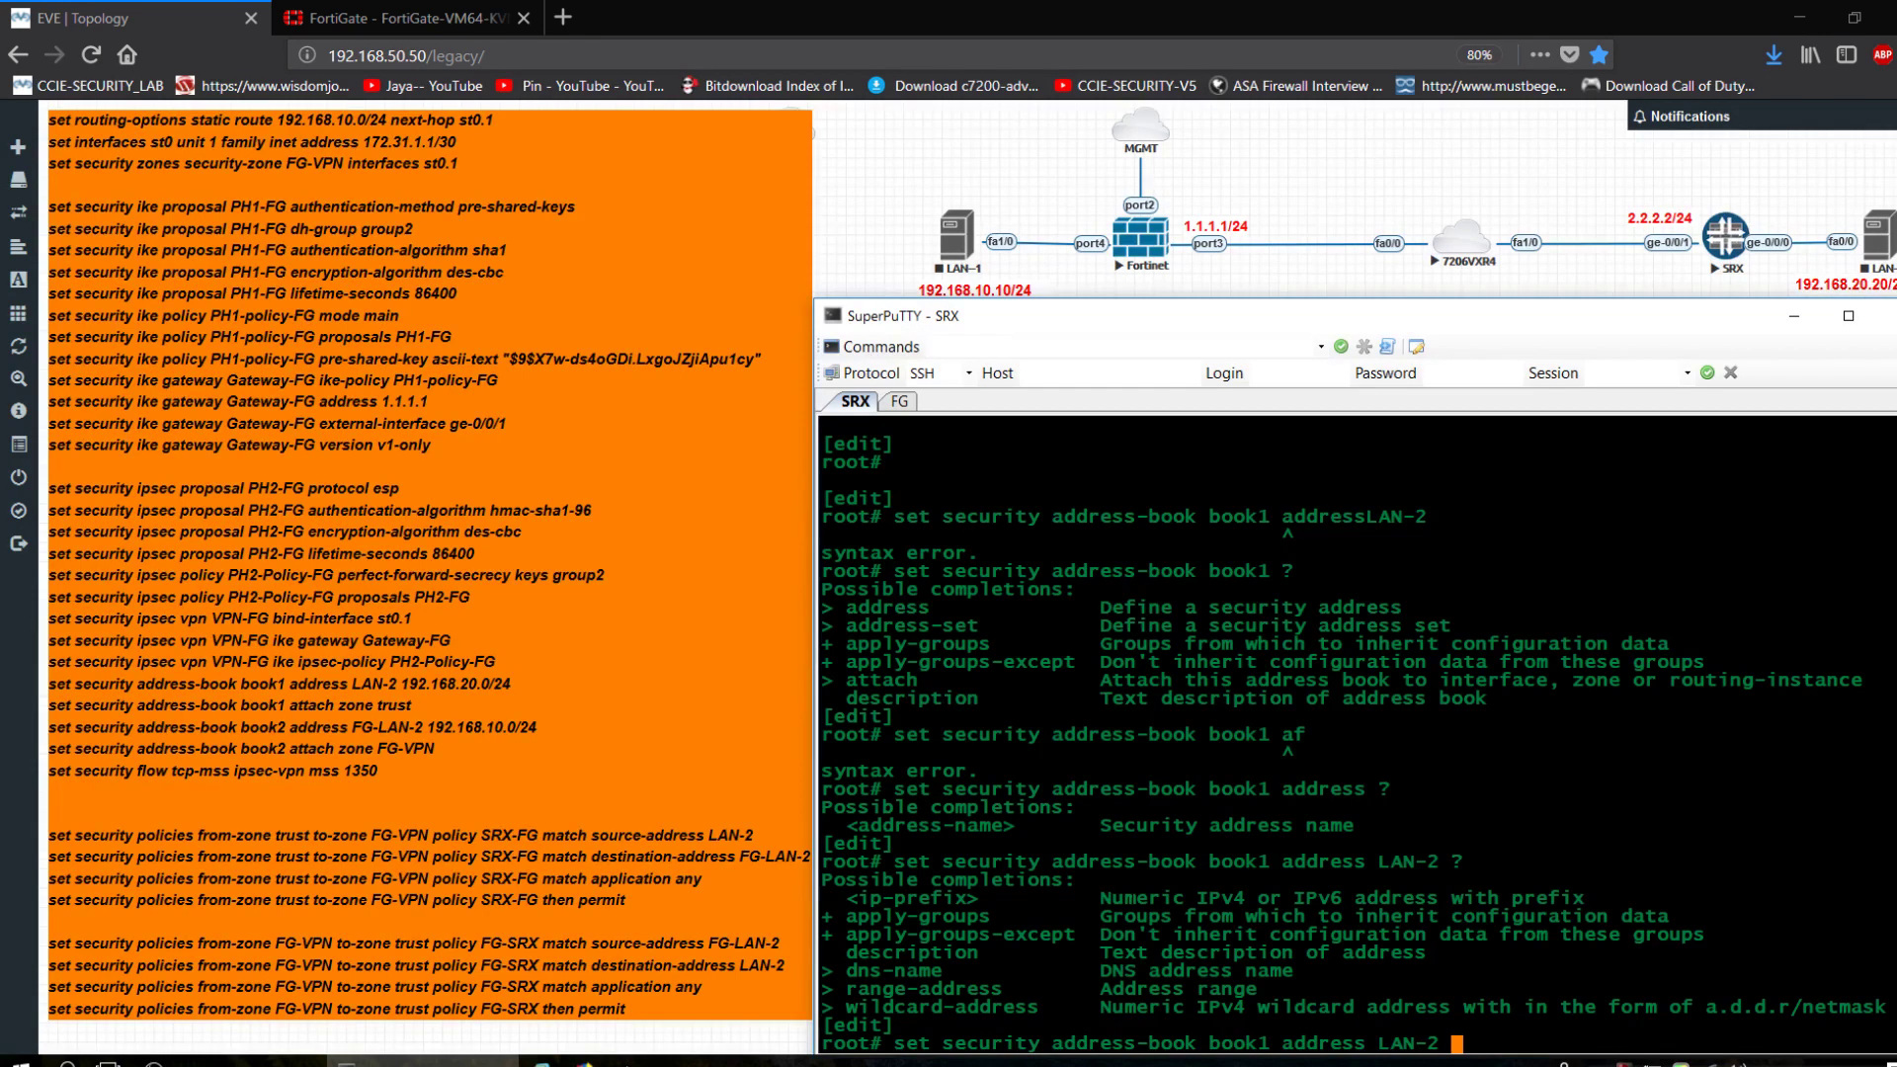
pyautogui.write('?192.168.20.0/24')
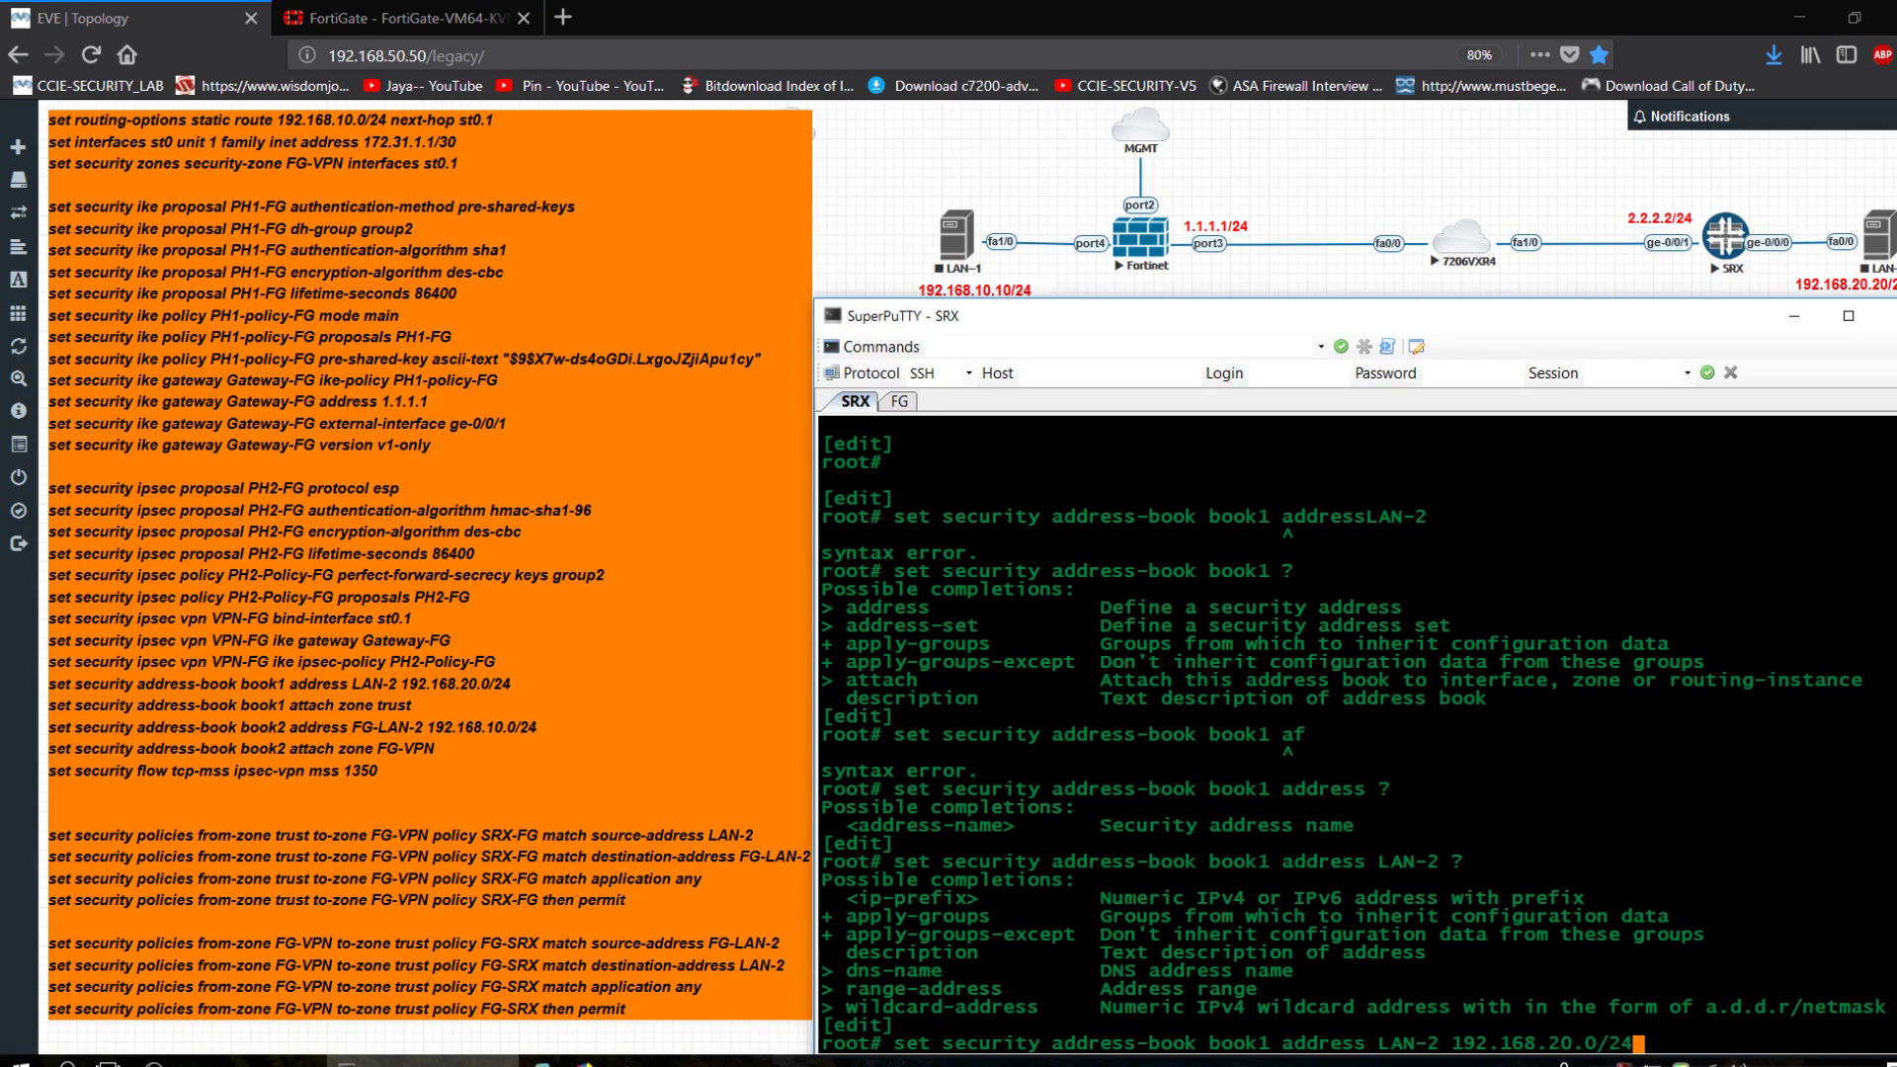
pyautogui.press('Return')
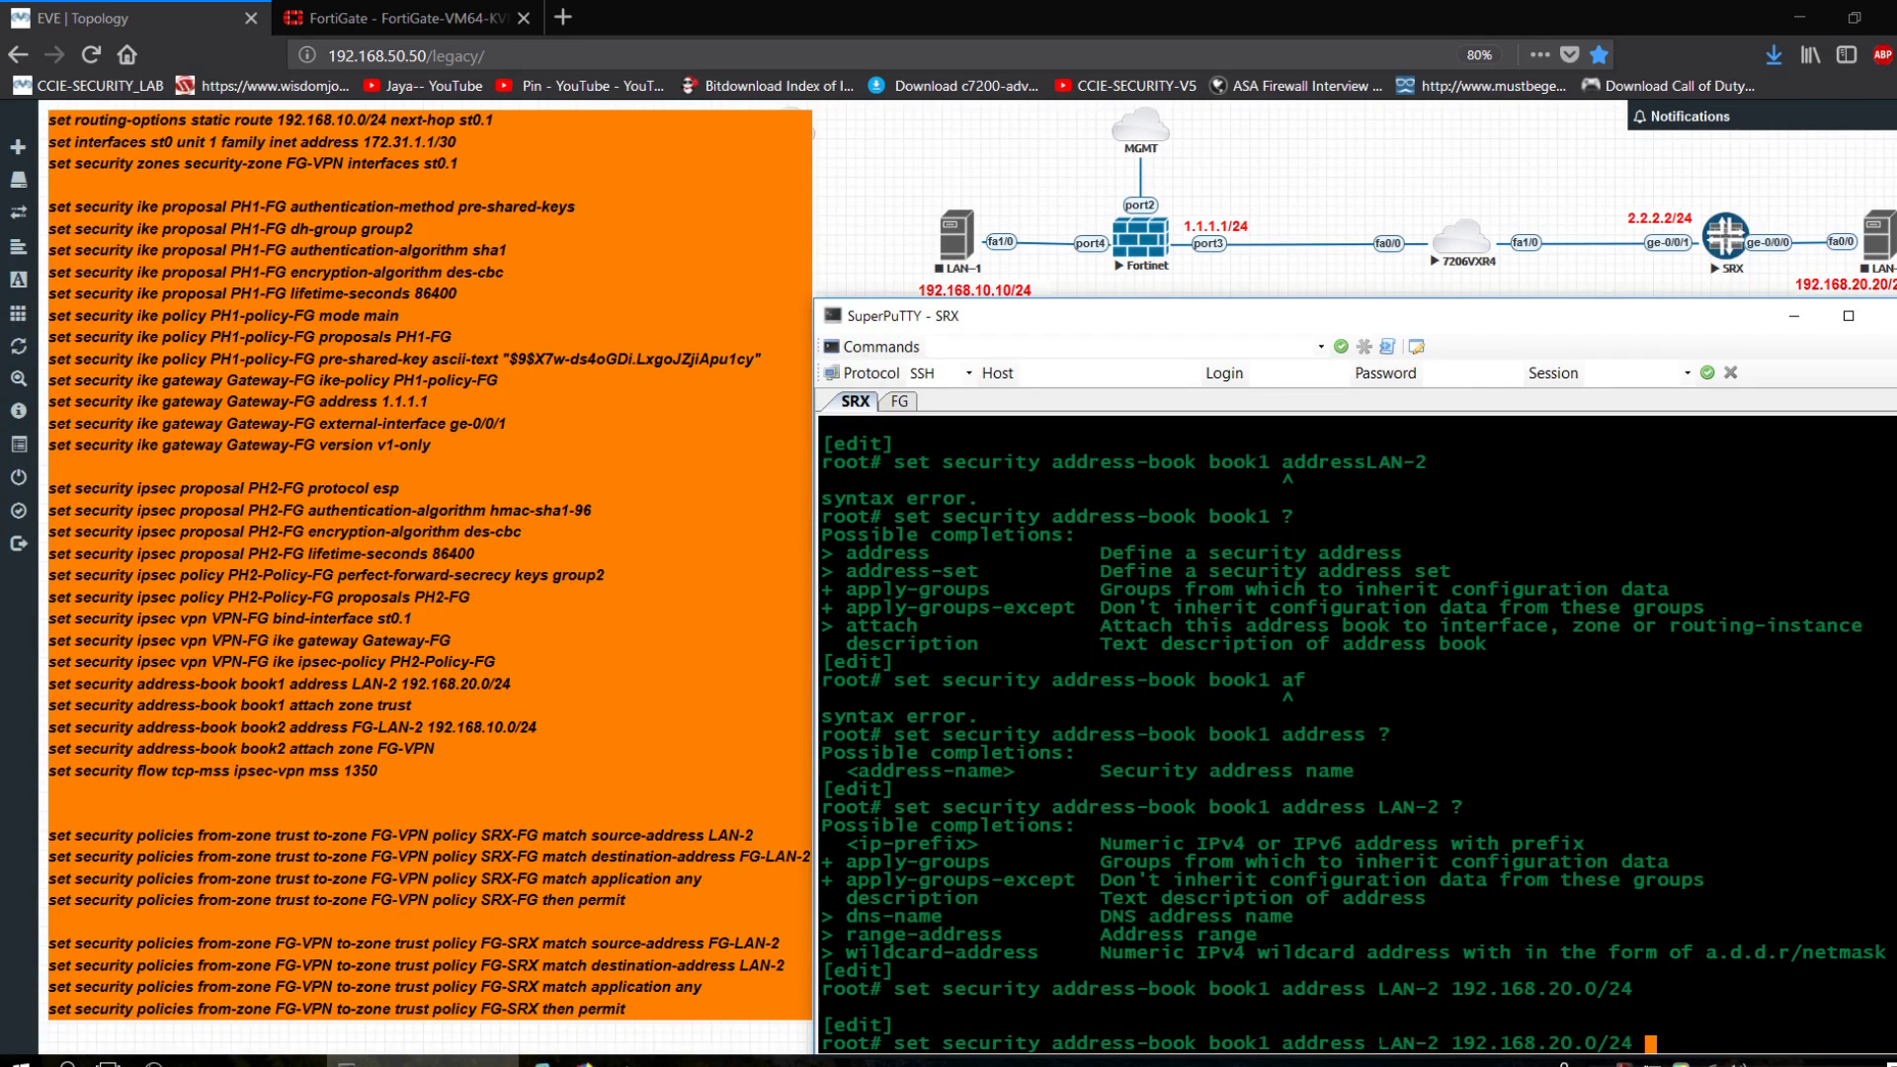
pyautogui.write('set se')
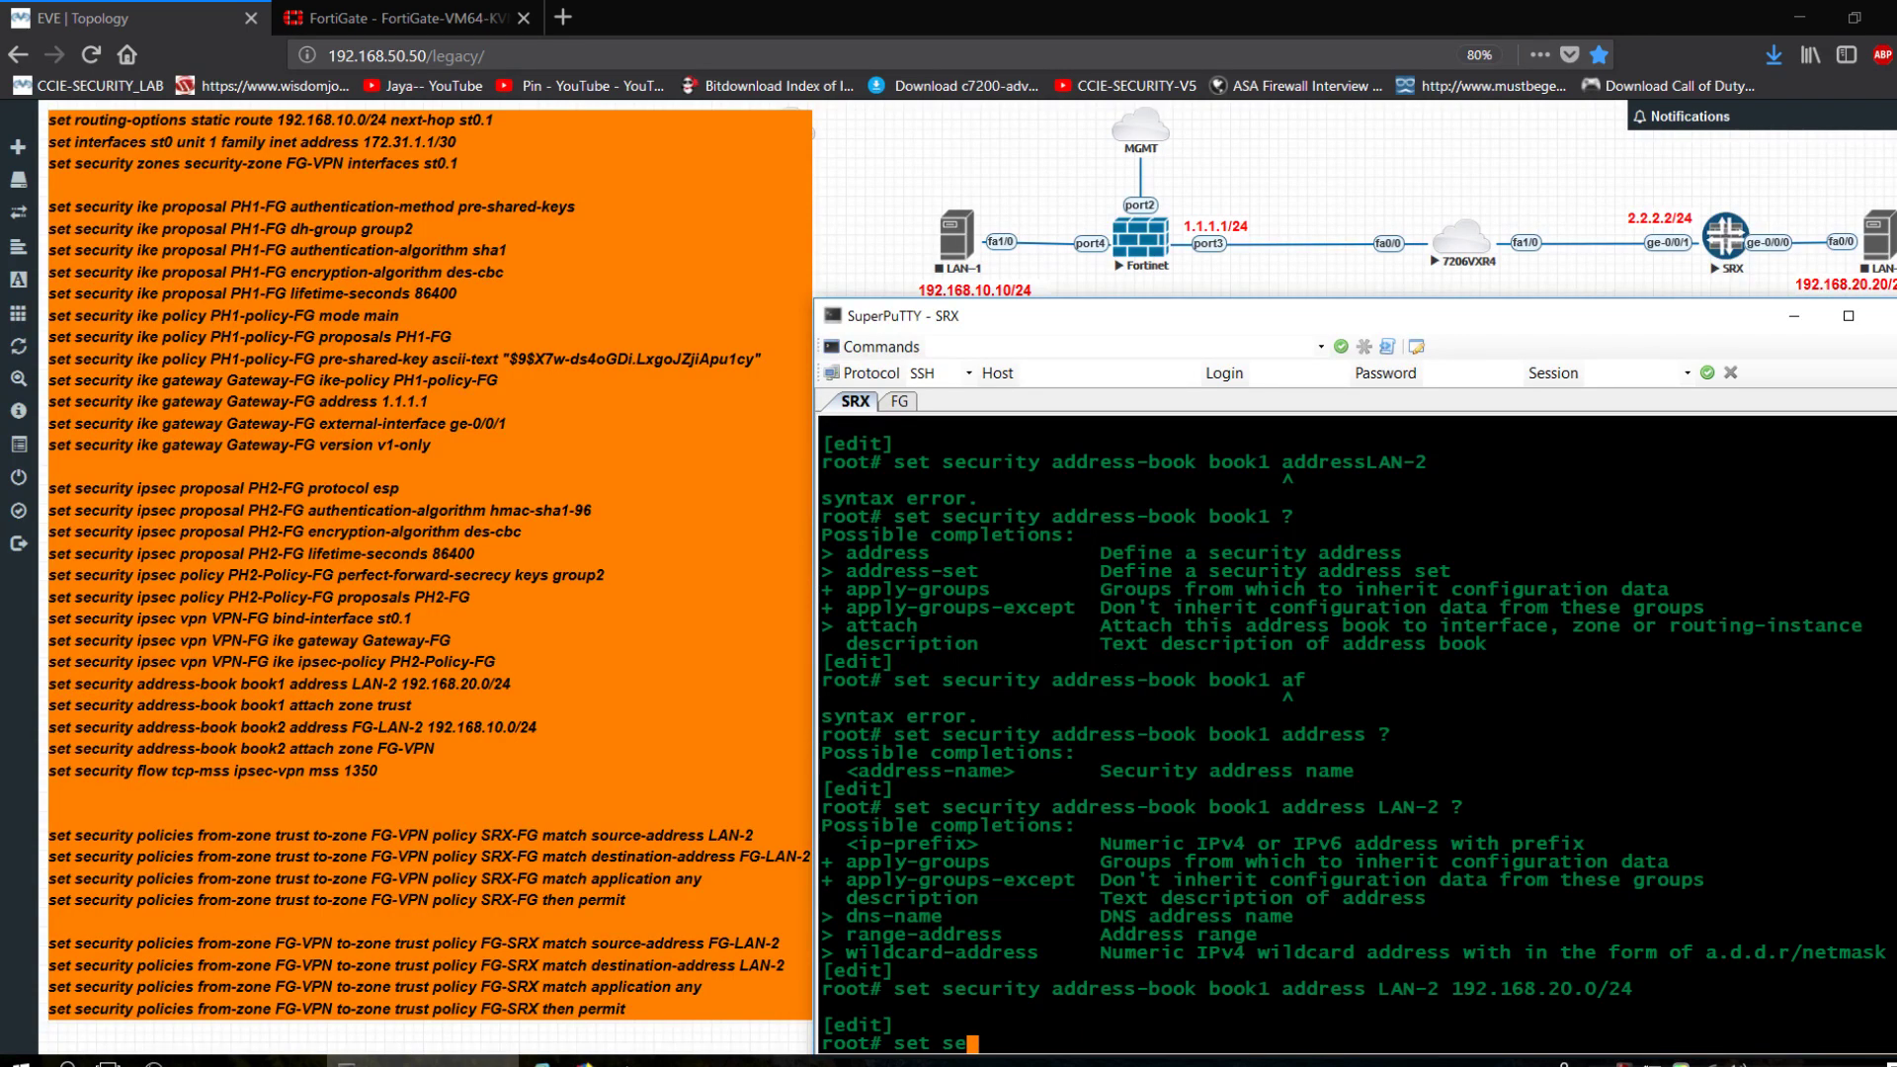
pyautogui.write('curity at')
# Attach address book book1 to zone trust.
pyautogui.press('Return')
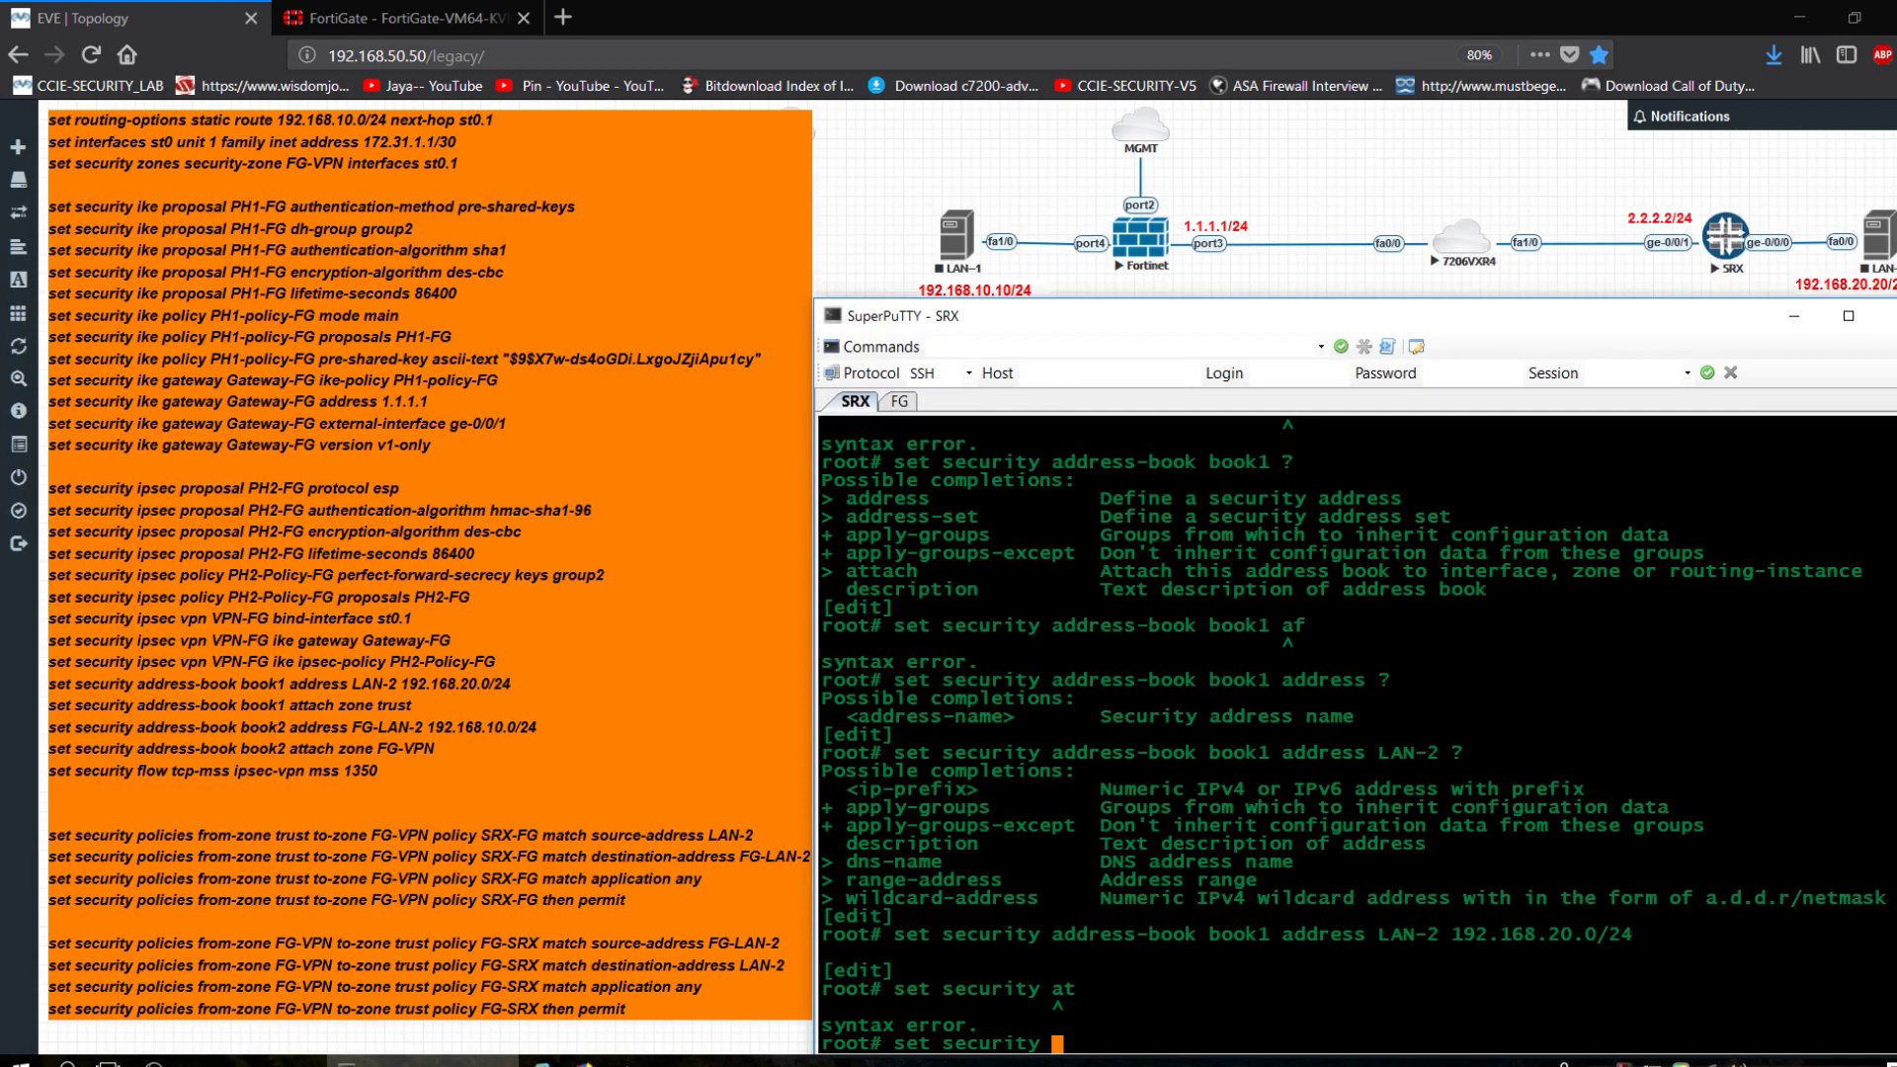
pyautogui.write('address-book book1 attach')
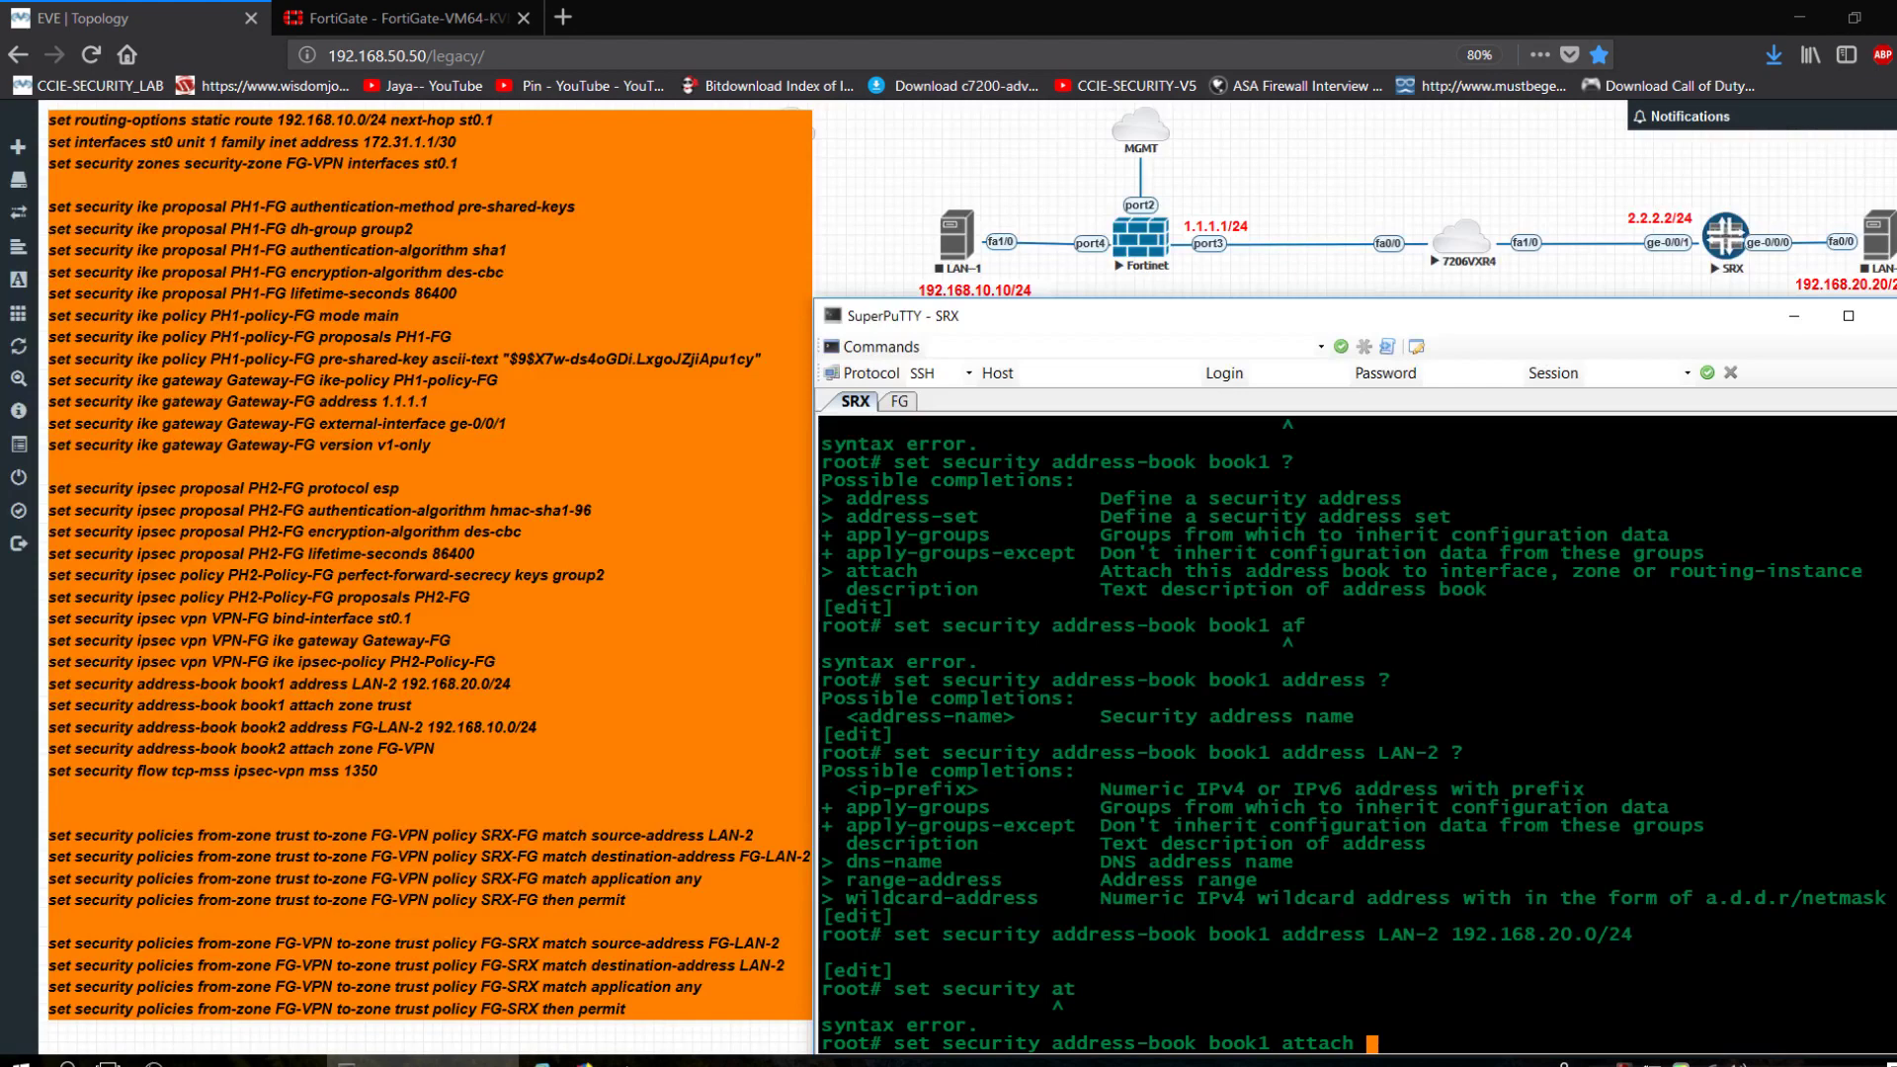
pyautogui.write('zone trust')
pyautogui.press('Return')
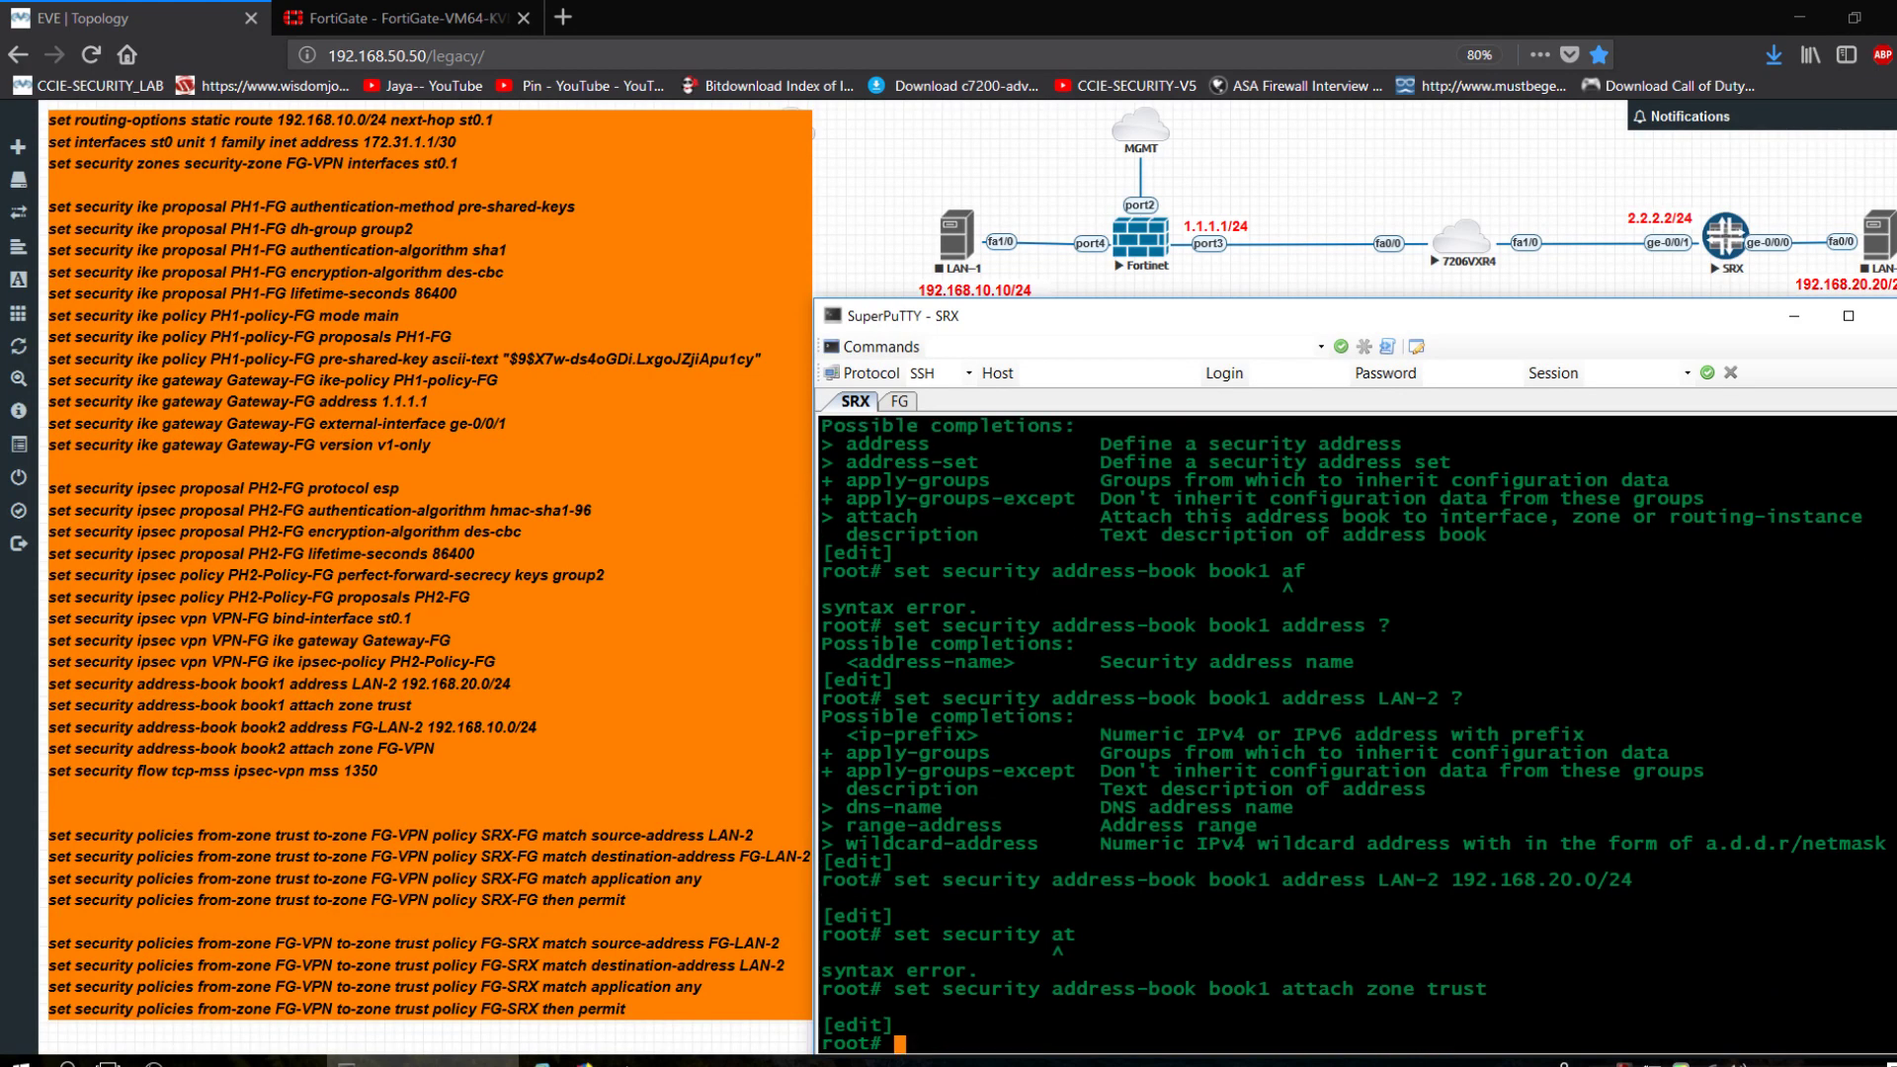
# Add address FG-LAN 192.168.10.0/24 to address book book2.
pyautogui.press('Up')
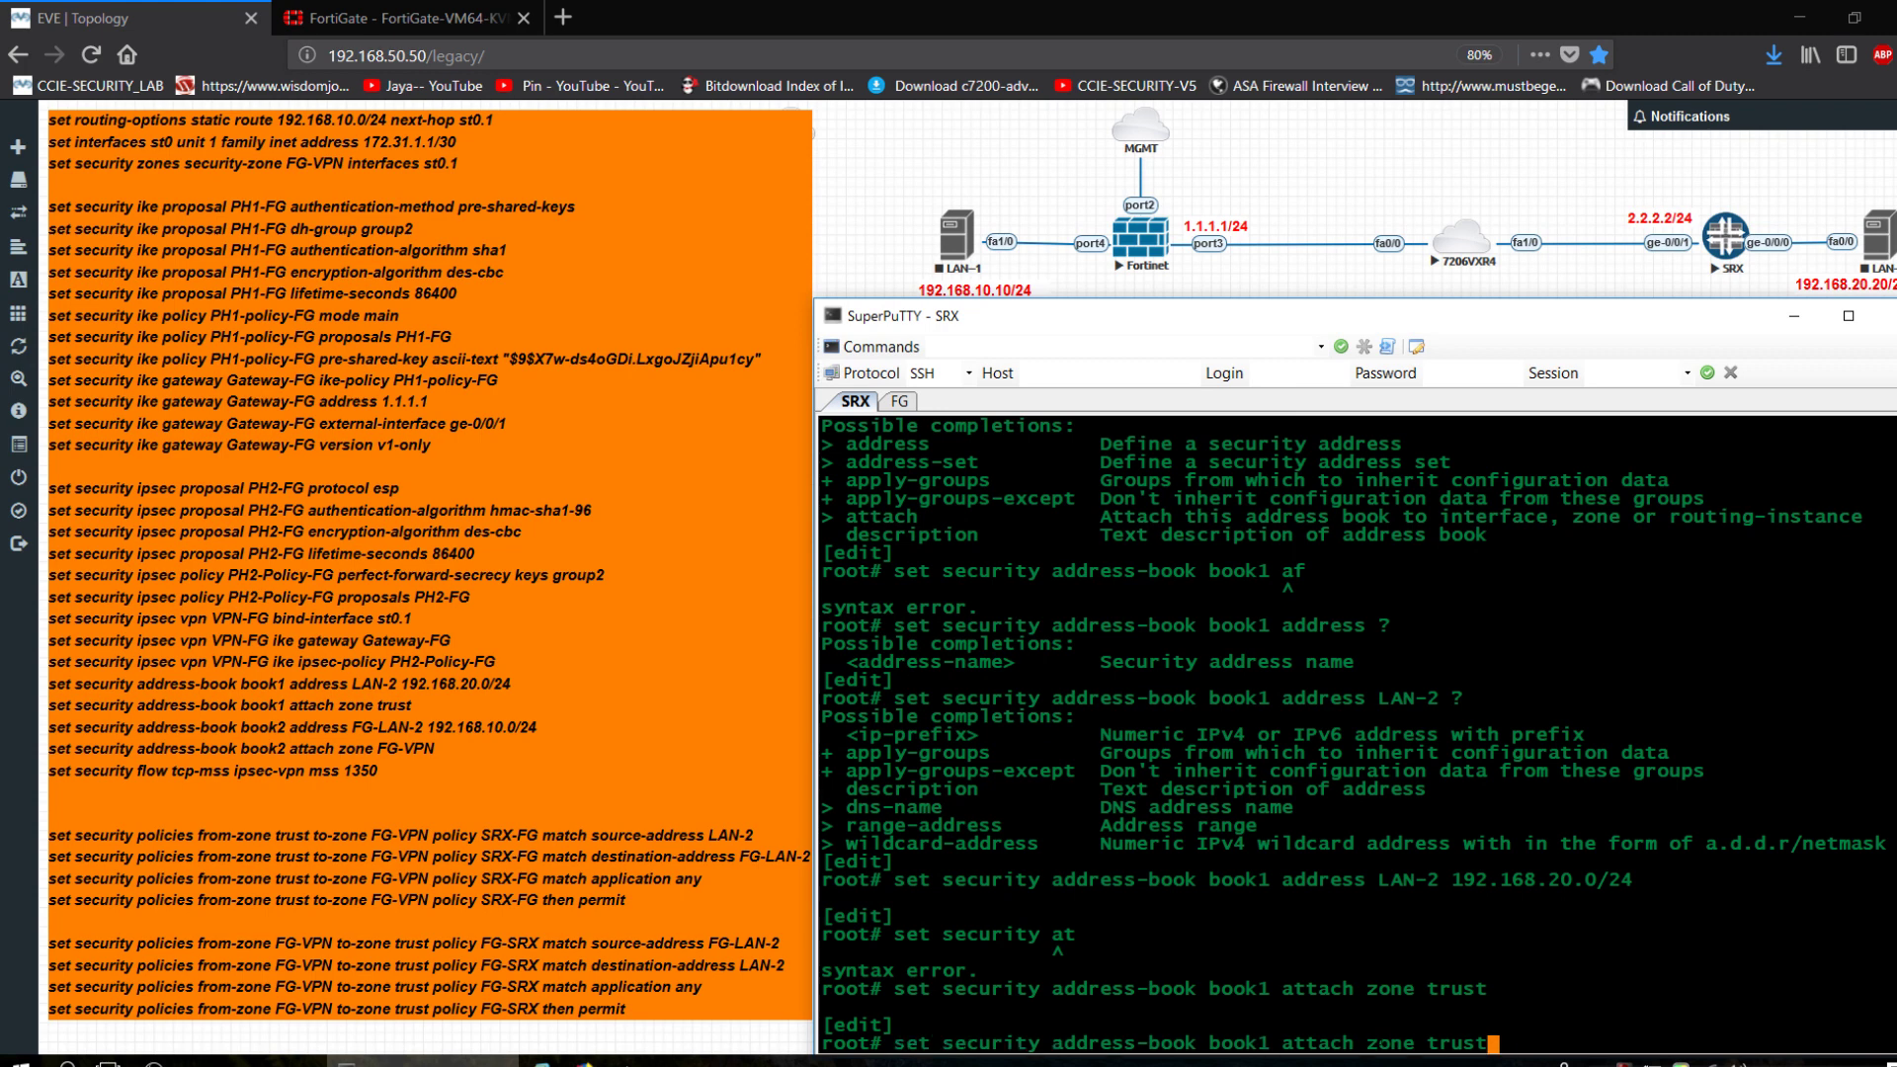
pyautogui.press('BackSpace')
pyautogui.press('BackSpace')
pyautogui.press('BackSpace')
pyautogui.press('BackSpace')
pyautogui.press('BackSpace')
pyautogui.press('BackSpace')
pyautogui.press('BackSpace')
pyautogui.press('BackSpace')
pyautogui.press('BackSpace')
pyautogui.press('BackSpace')
pyautogui.press('BackSpace')
pyautogui.press('BackSpace')
pyautogui.press('BackSpace')
pyautogui.press('BackSpace')
pyautogui.press('BackSpace')
pyautogui.press('BackSpace')
pyautogui.press('BackSpace')
pyautogui.press('BackSpace')
pyautogui.press('BackSpace')
pyautogui.press('BackSpace')
pyautogui.press('BackSpace')
pyautogui.press('BackSpace')
pyautogui.press('BackSpace')
pyautogui.press('BackSpace')
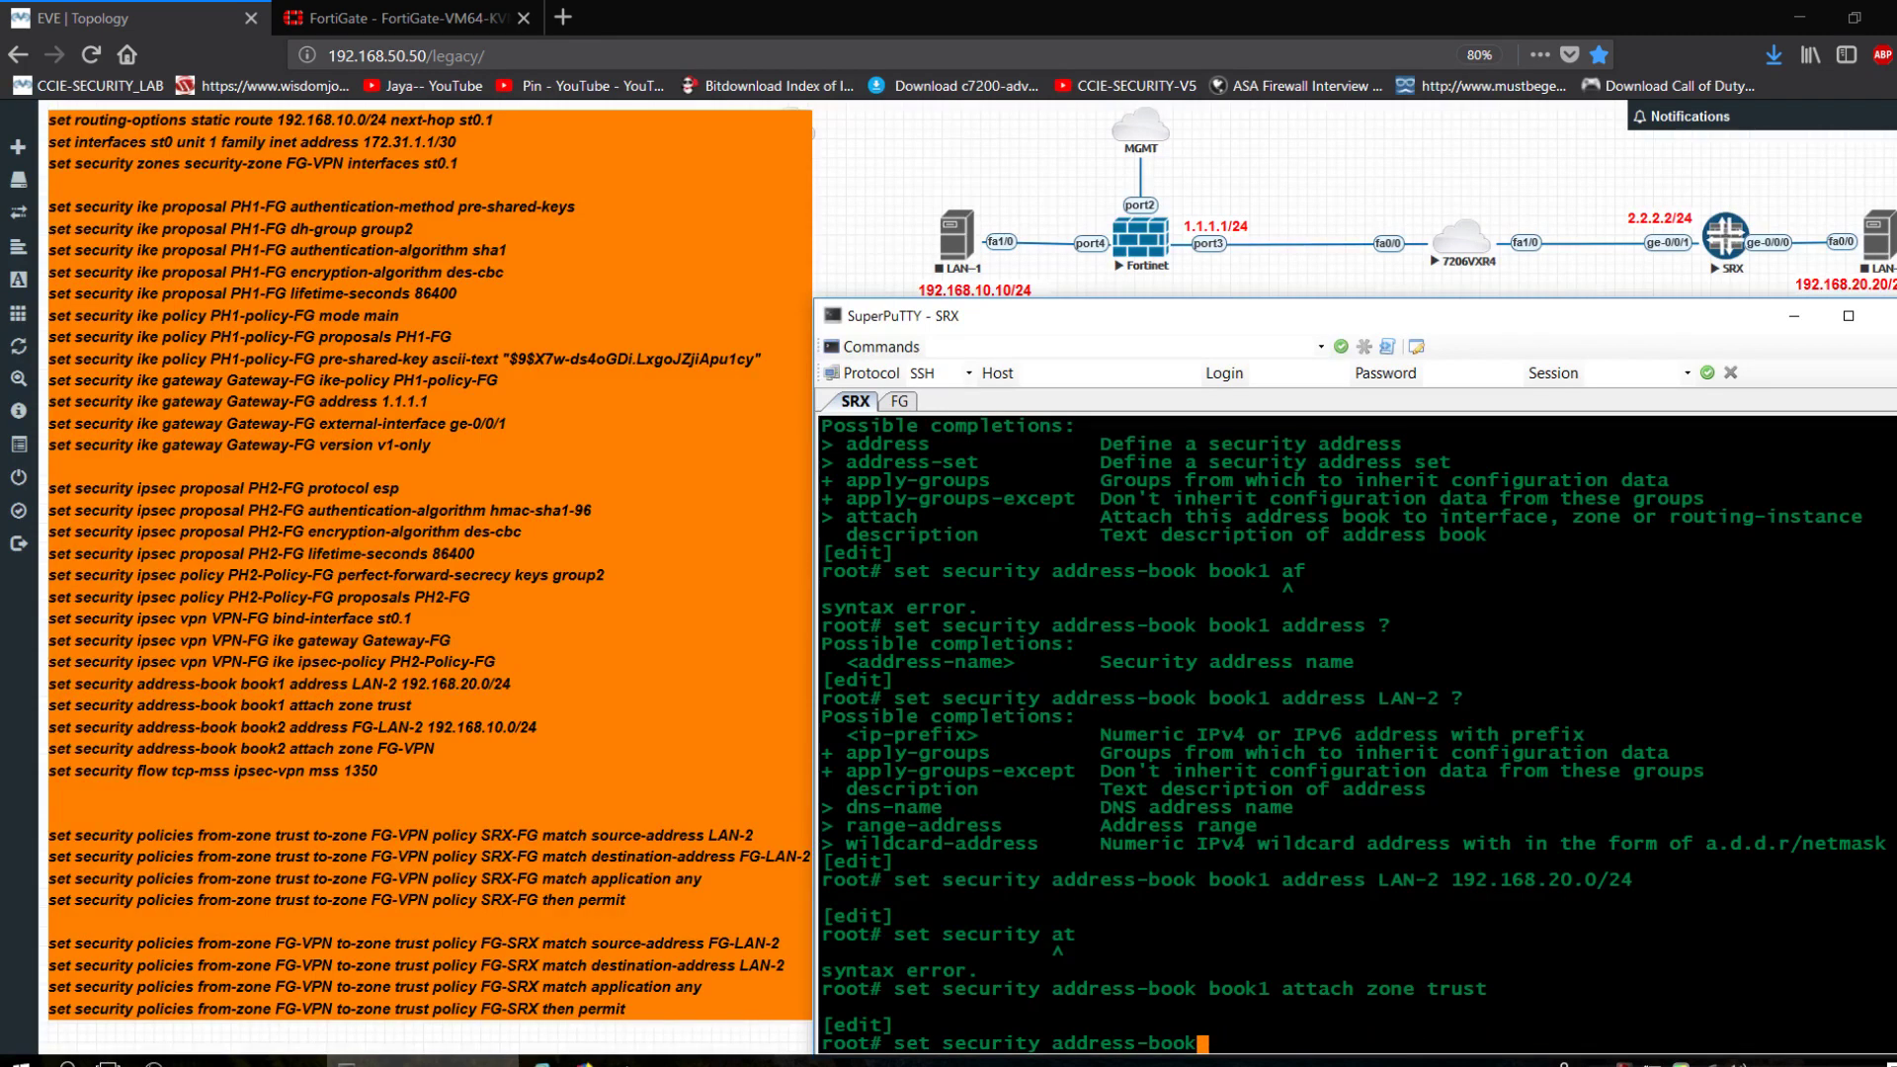
pyautogui.write('book2 ?')
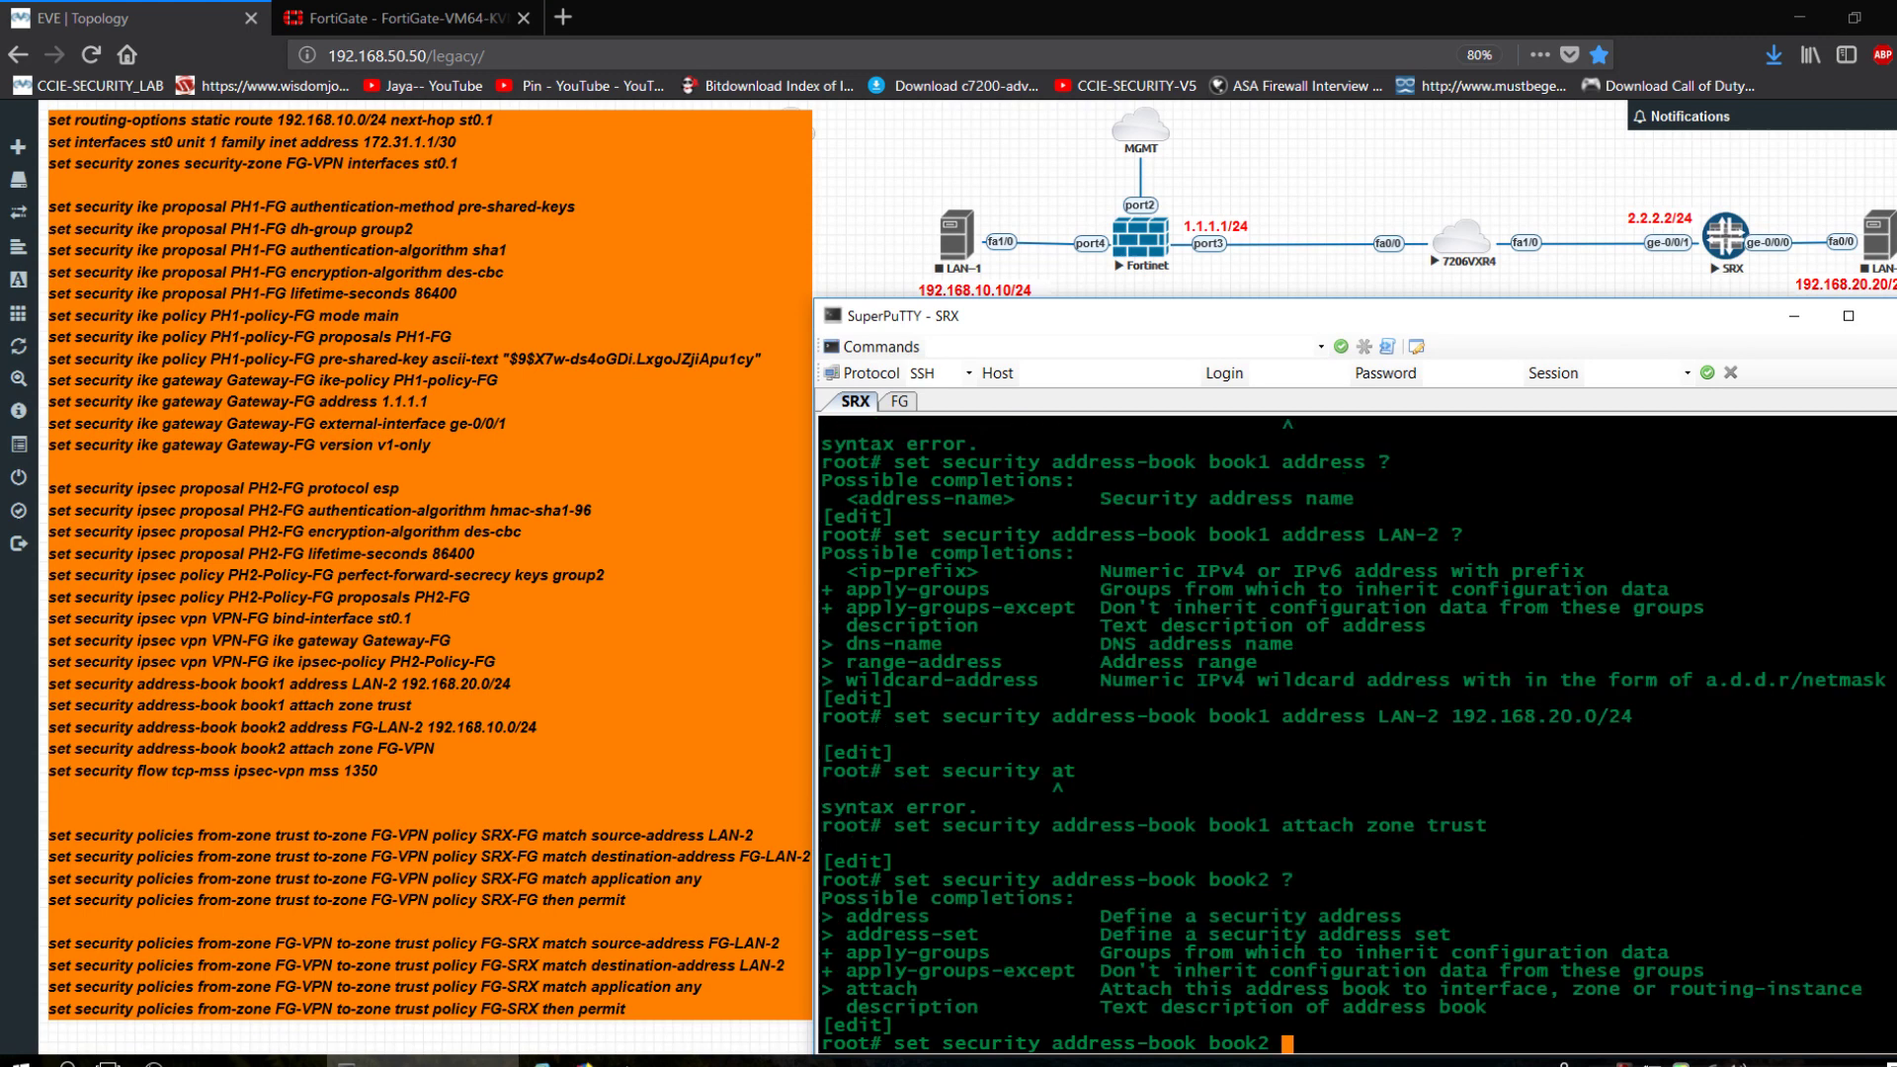
pyautogui.write('address FG-LAN')
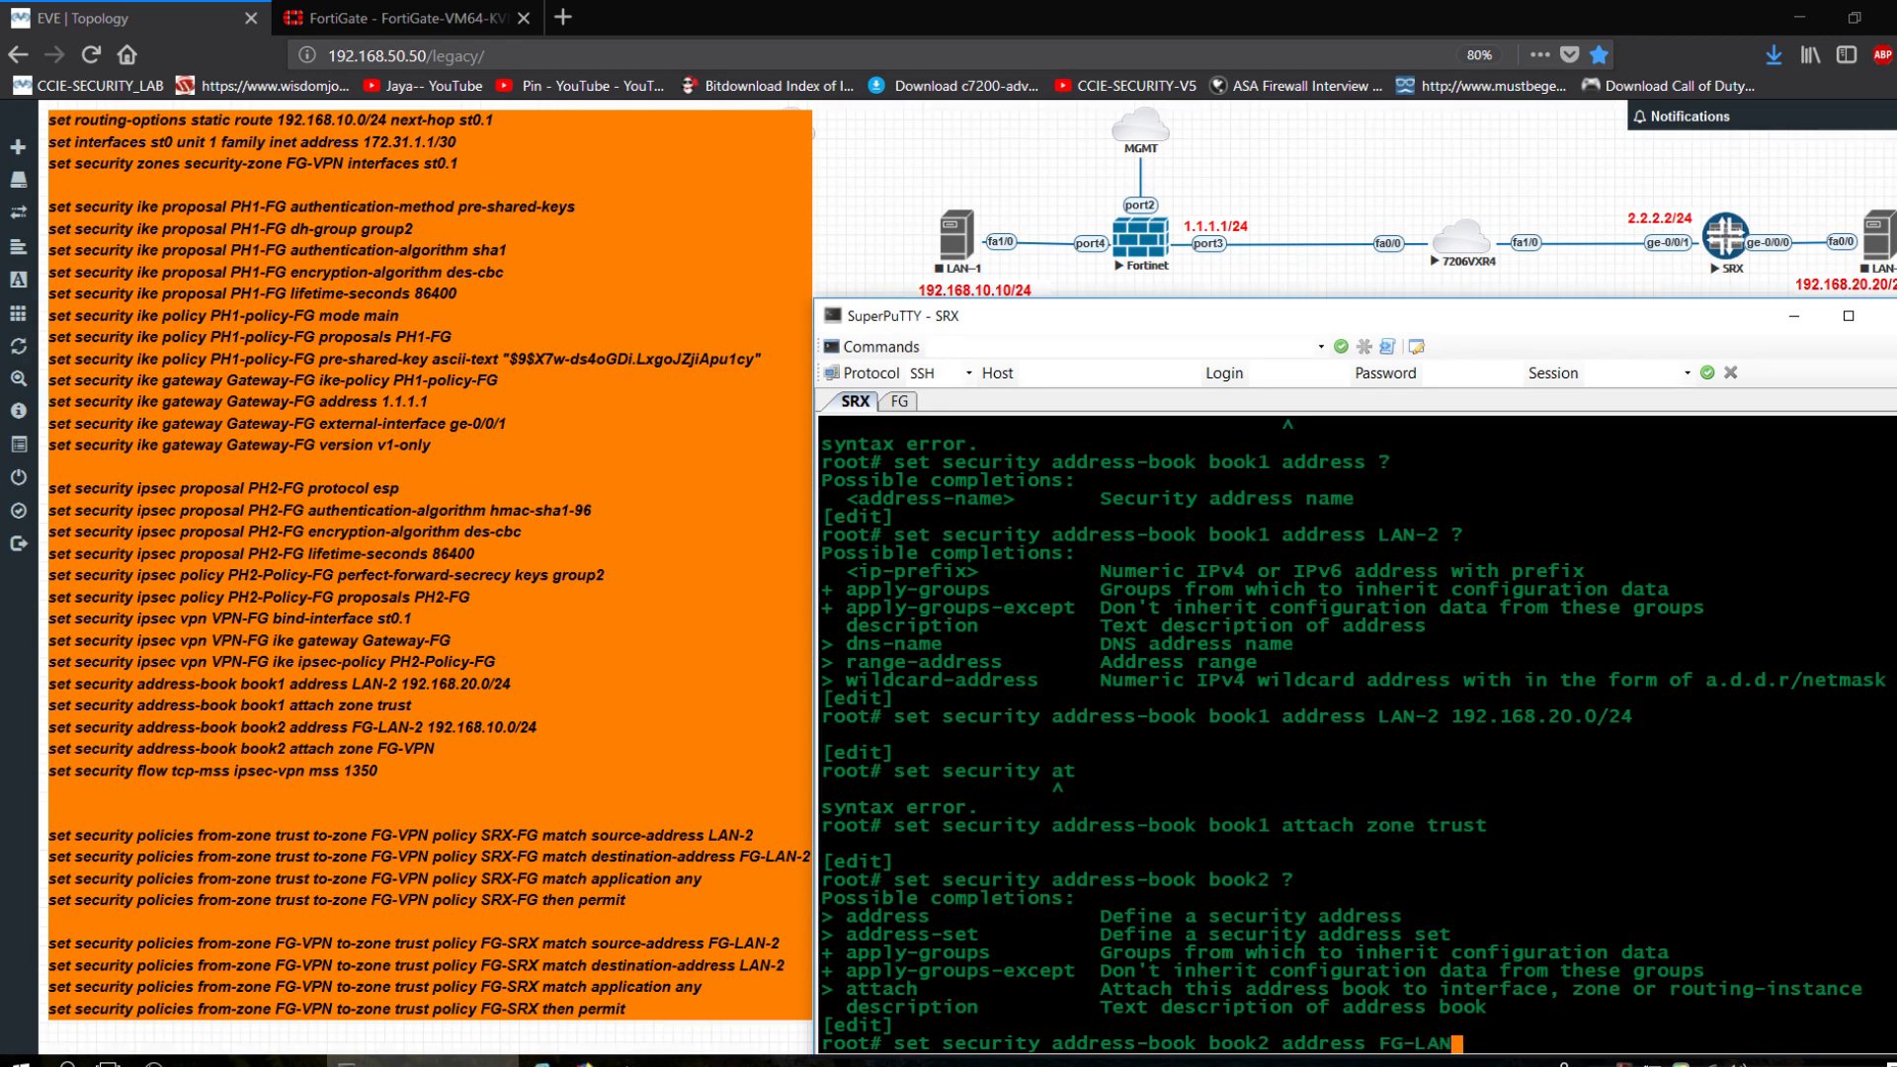
pyautogui.write(' 192.168.10.0/24')
pyautogui.press('Return')
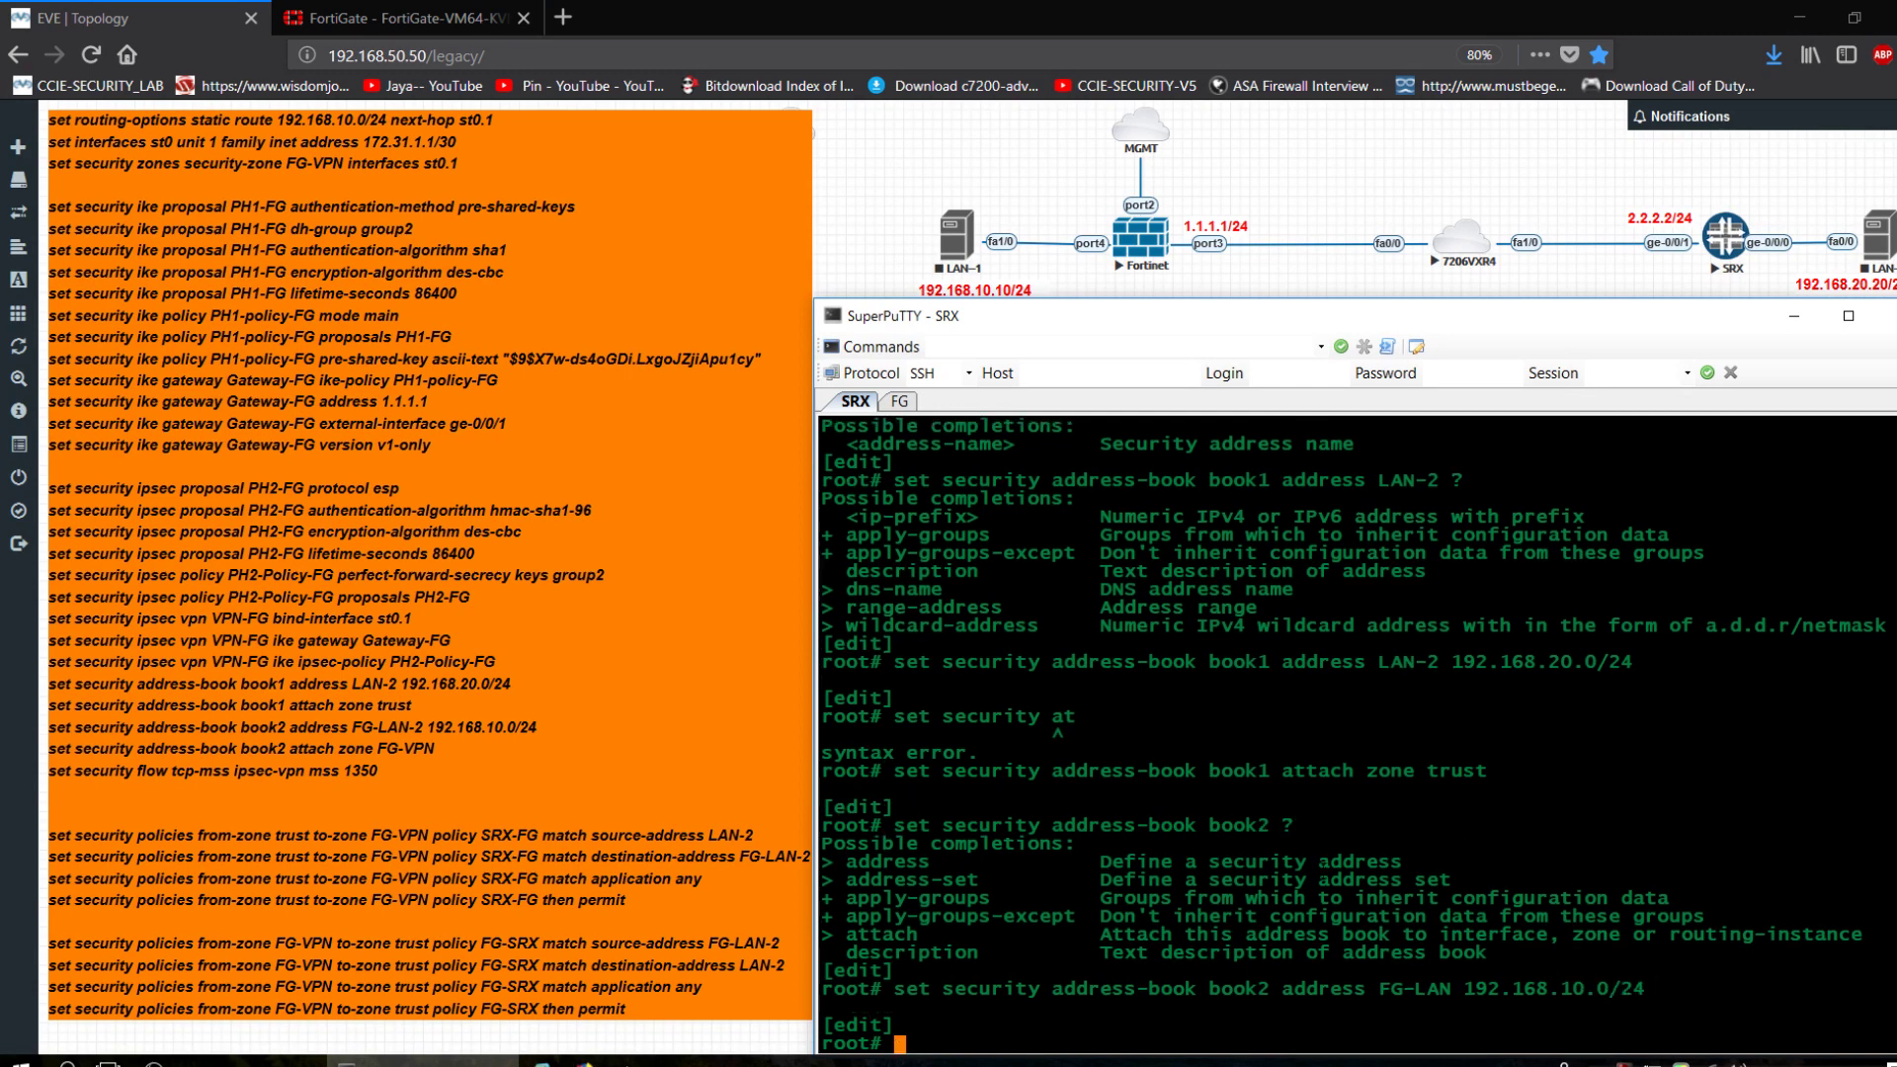
# Attach address book book2 to zone FG-VPN.
pyautogui.write('set security address-book ')
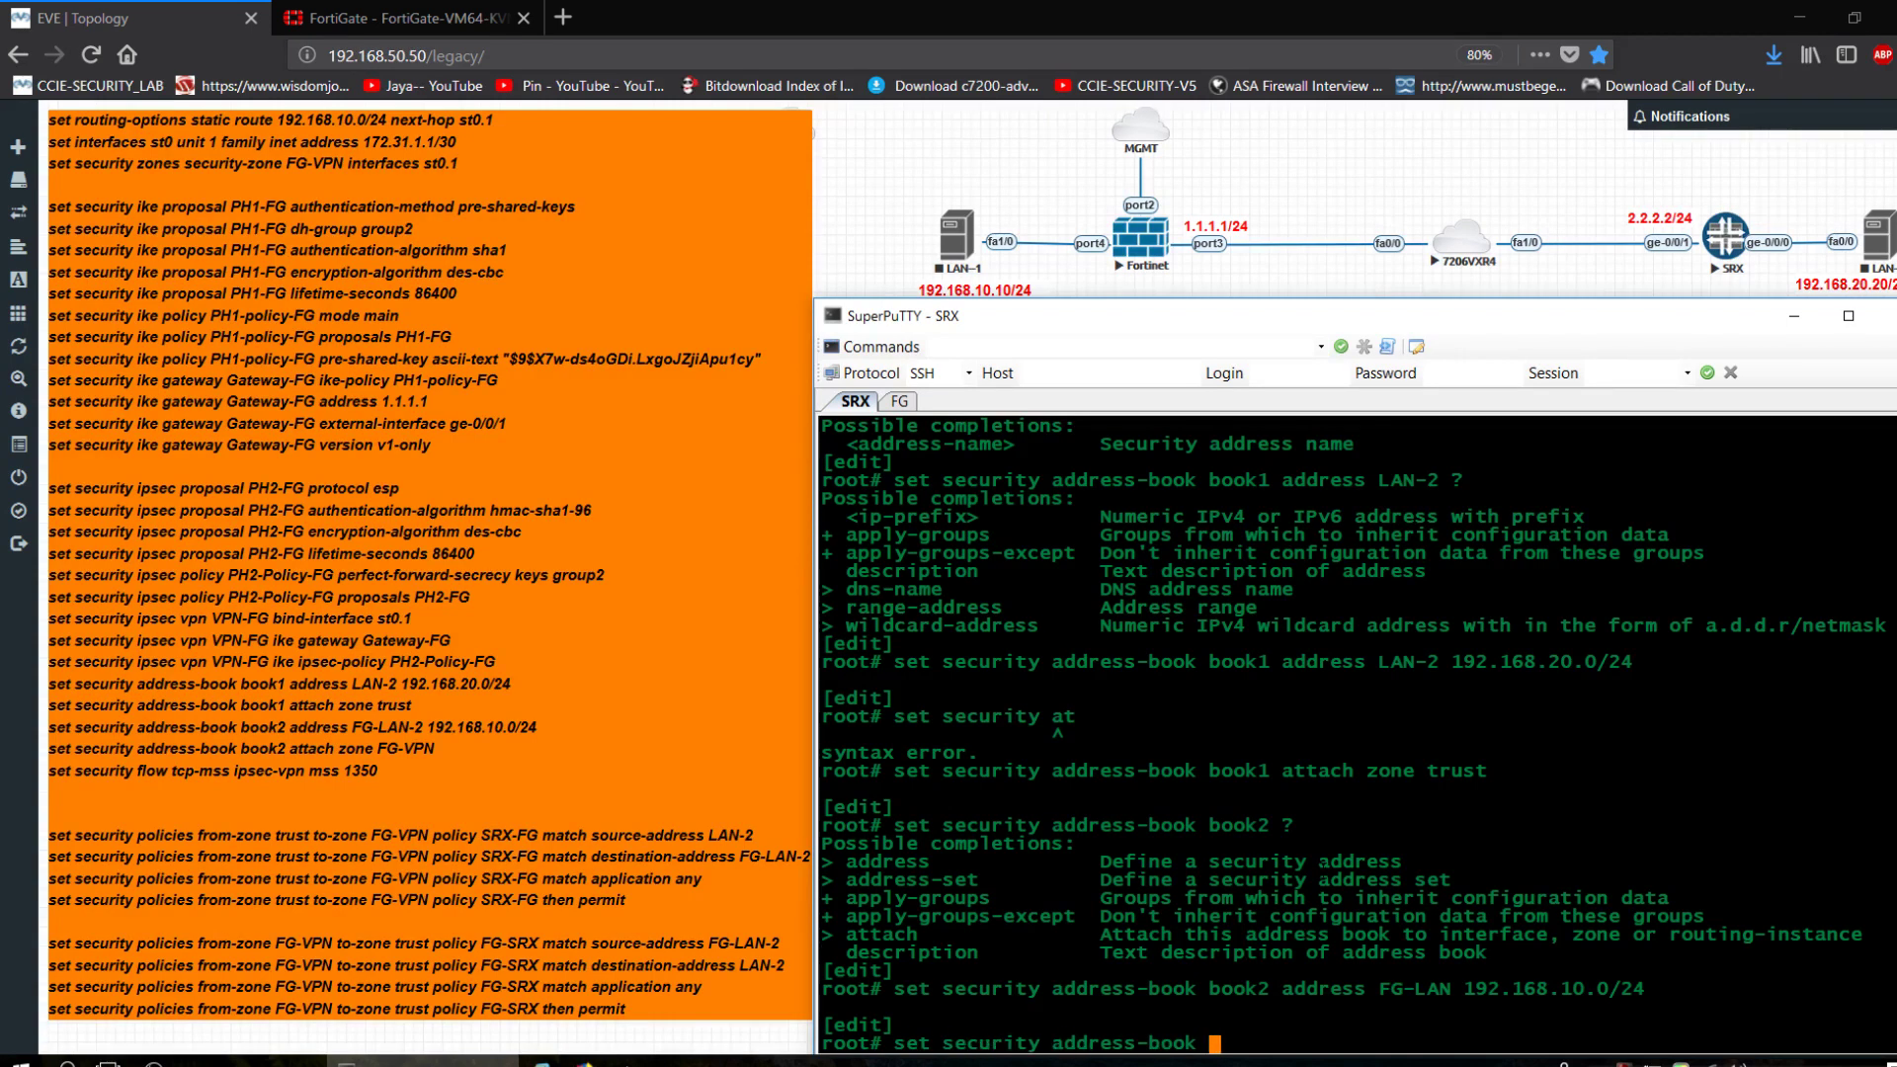
pyautogui.write('book2 attach')
pyautogui.write('F')
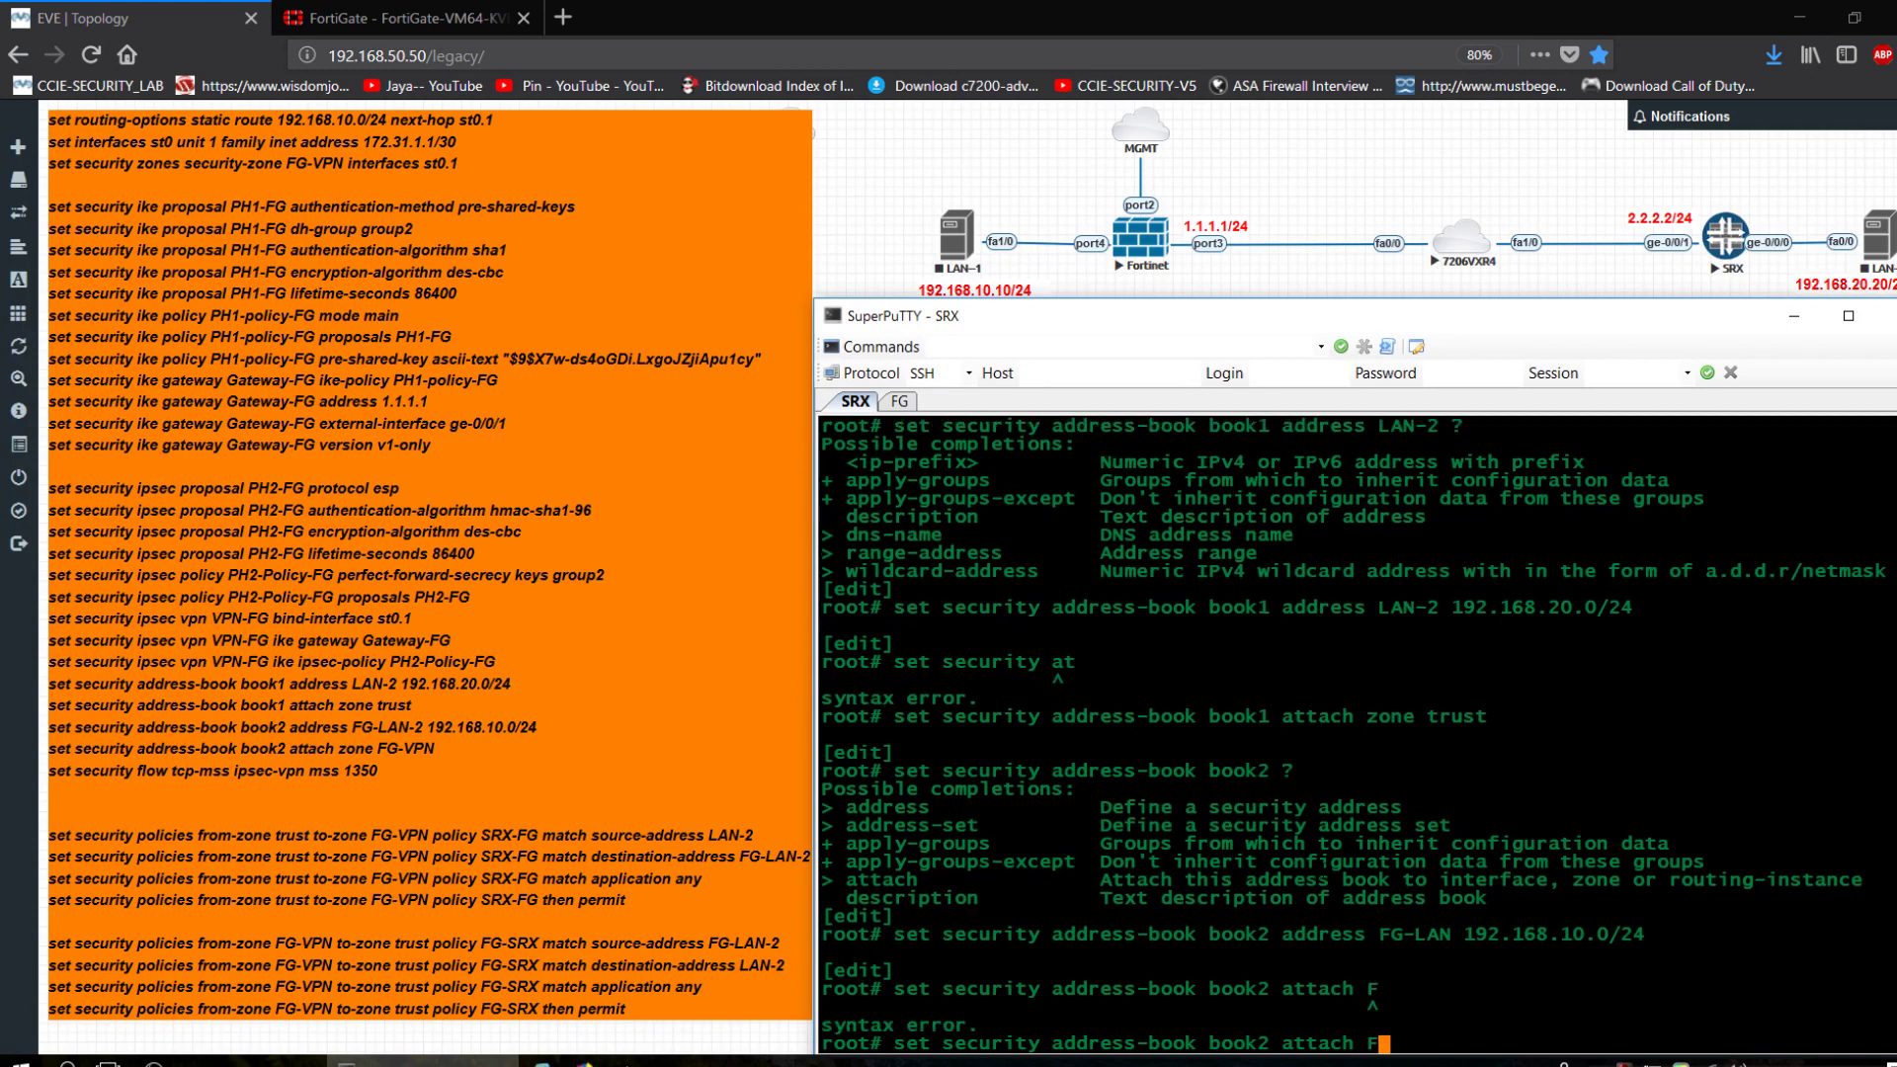
pyautogui.press('BackSpace')
pyautogui.write('zone ?')
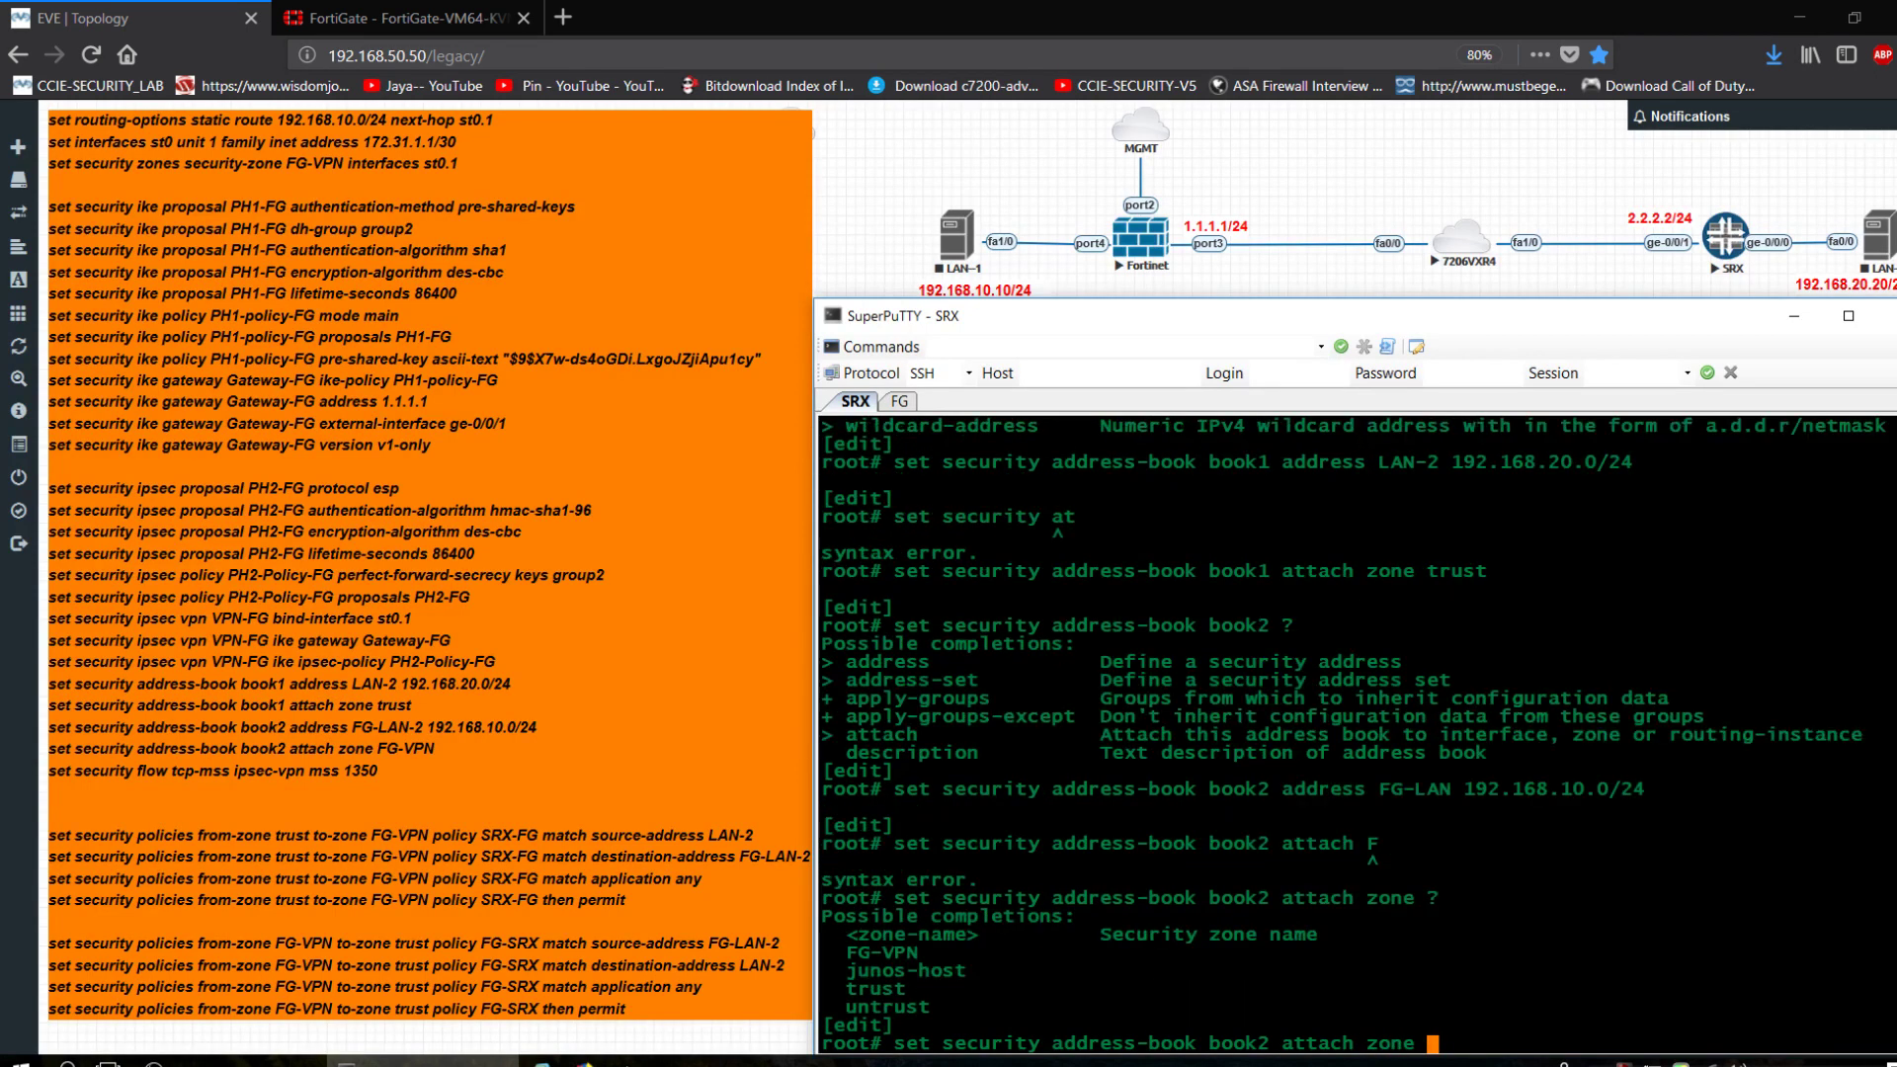
pyautogui.write('FG')
pyautogui.press('Tab')
pyautogui.press('Return')
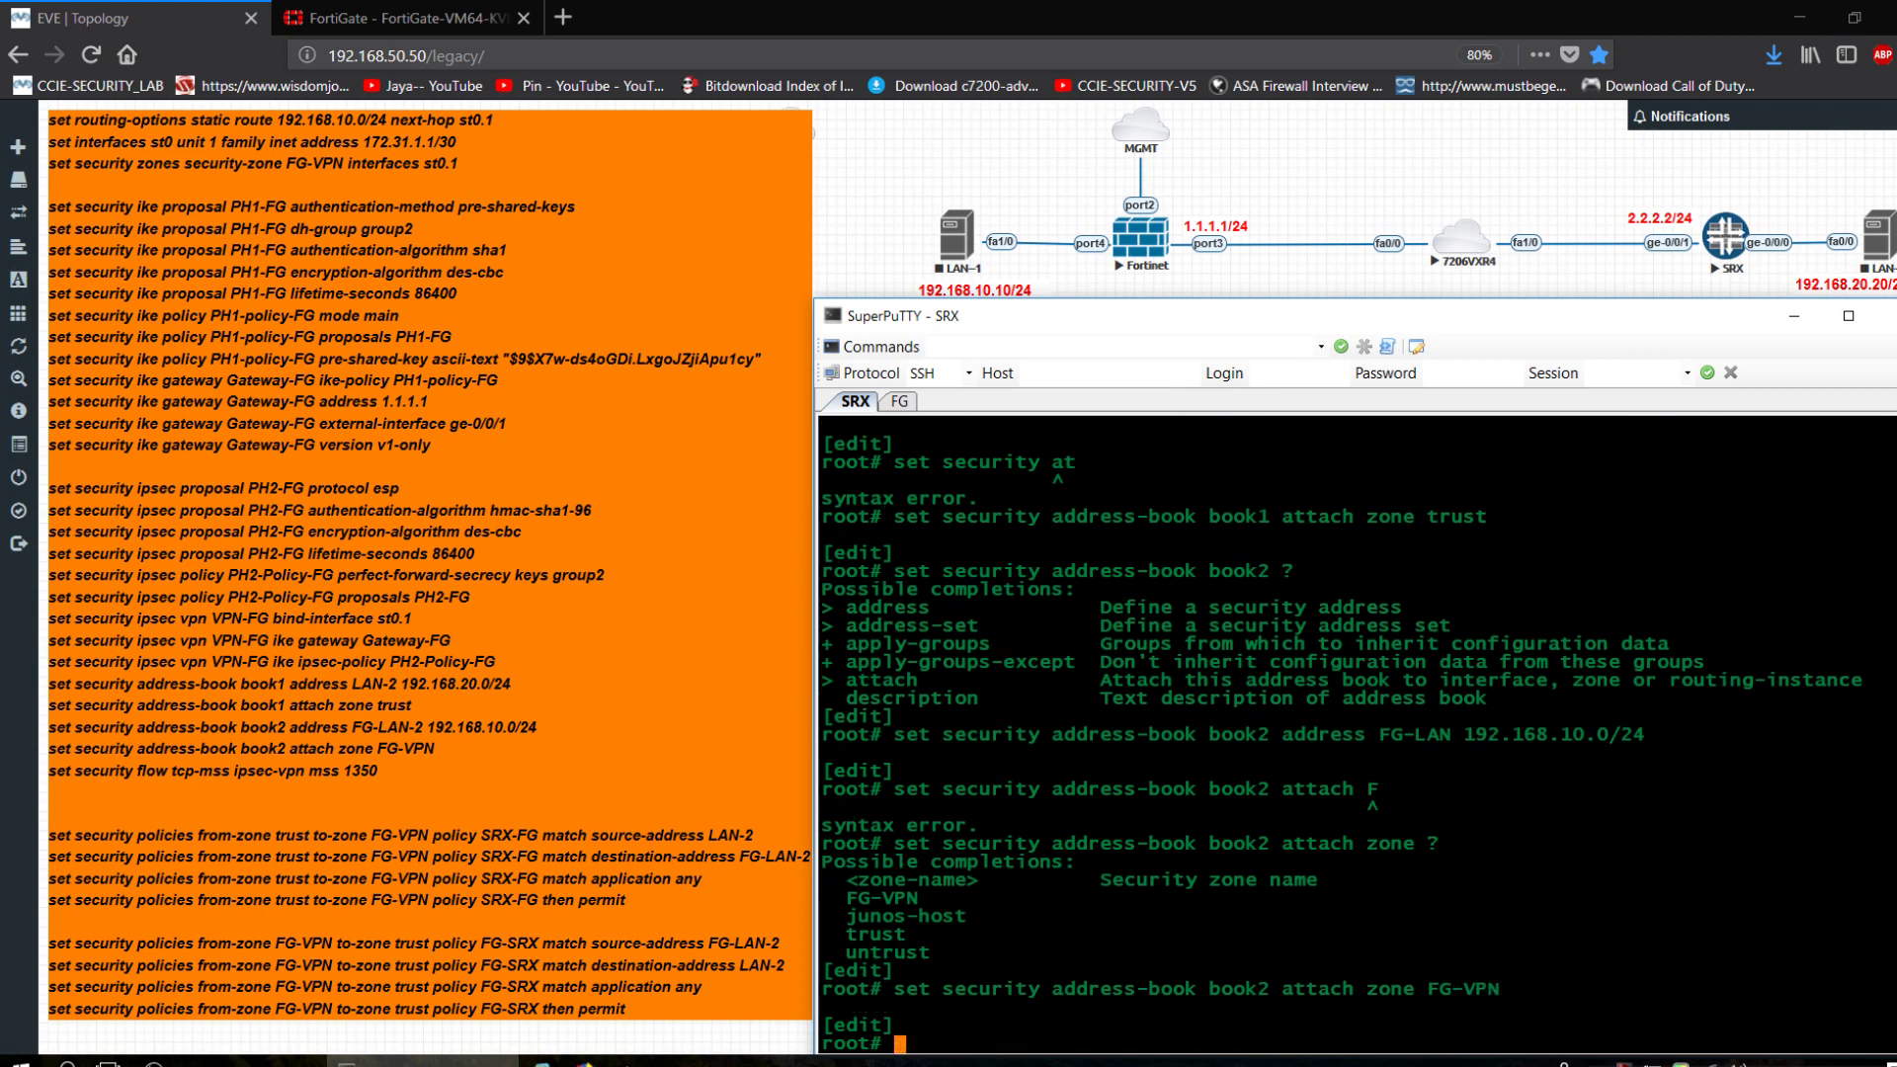
pyautogui.write('set security flow tcp-')
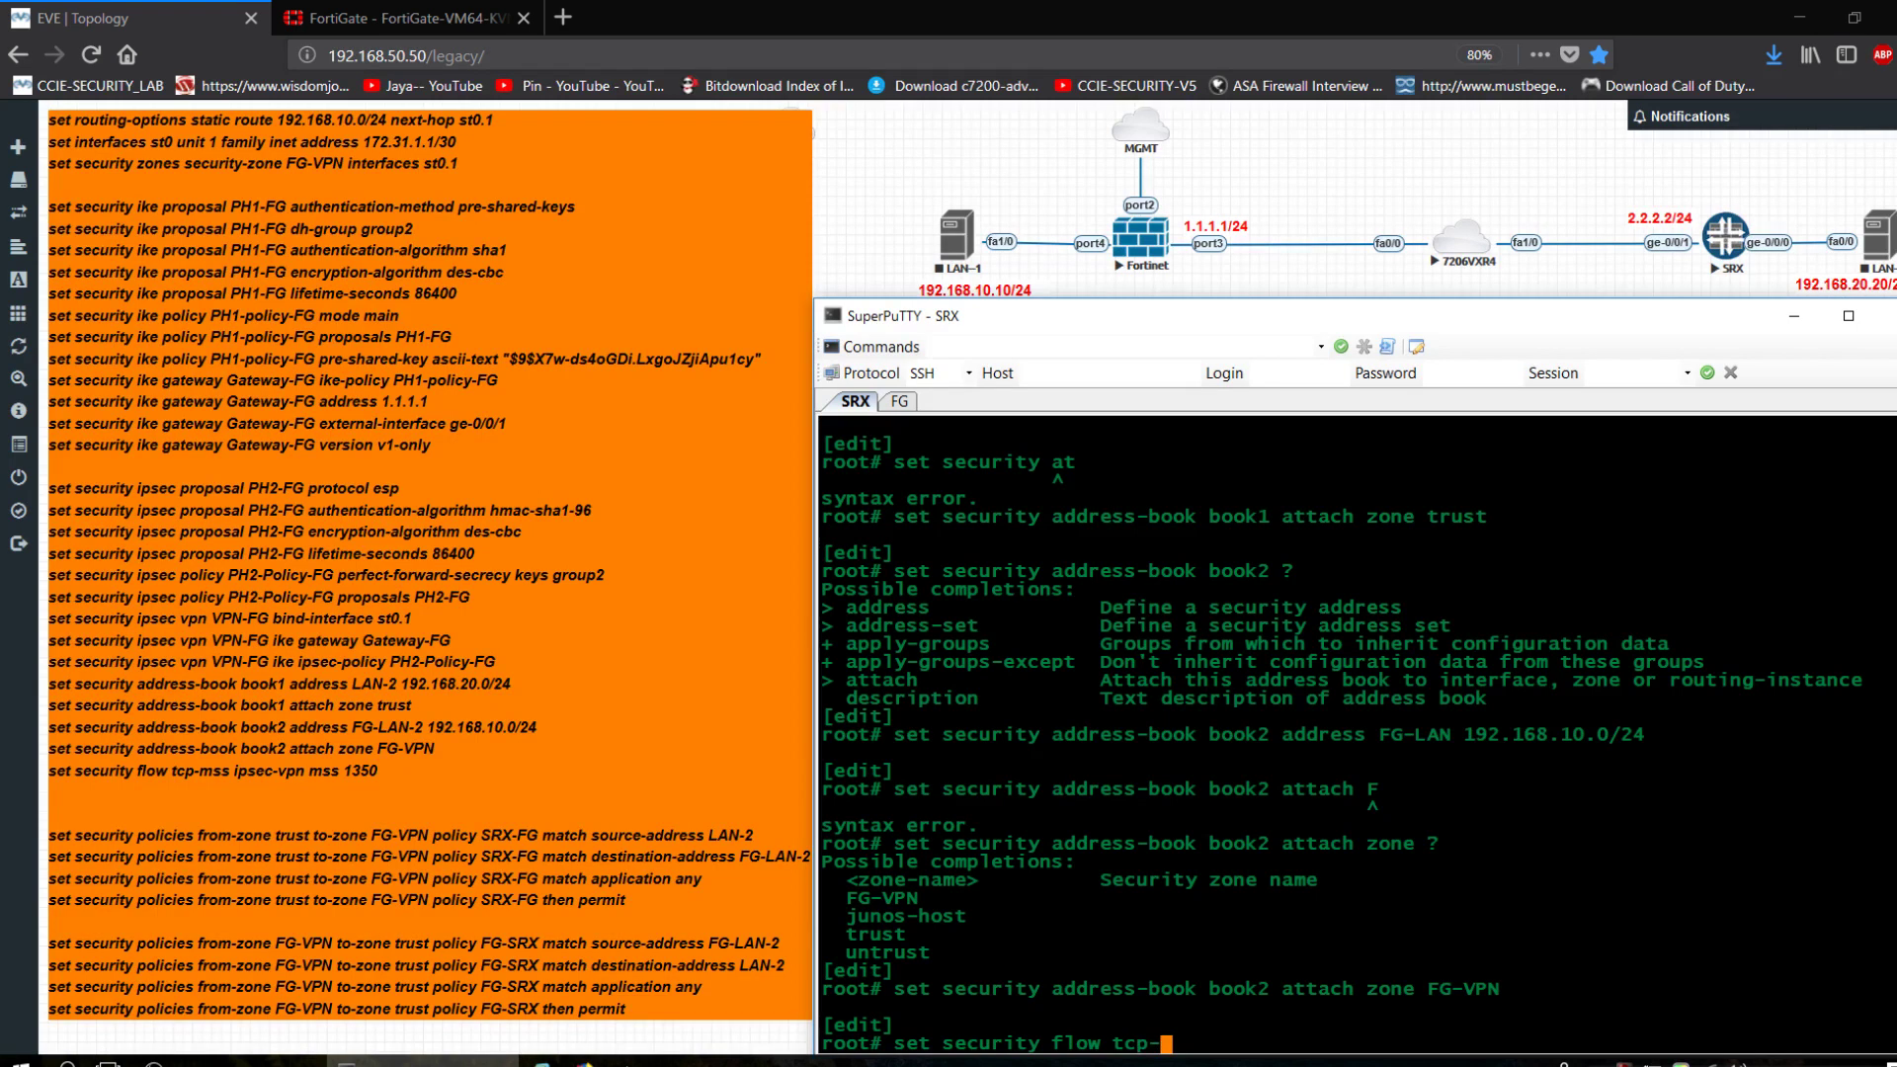
pyautogui.write('mss ipsec-vpn mss ')
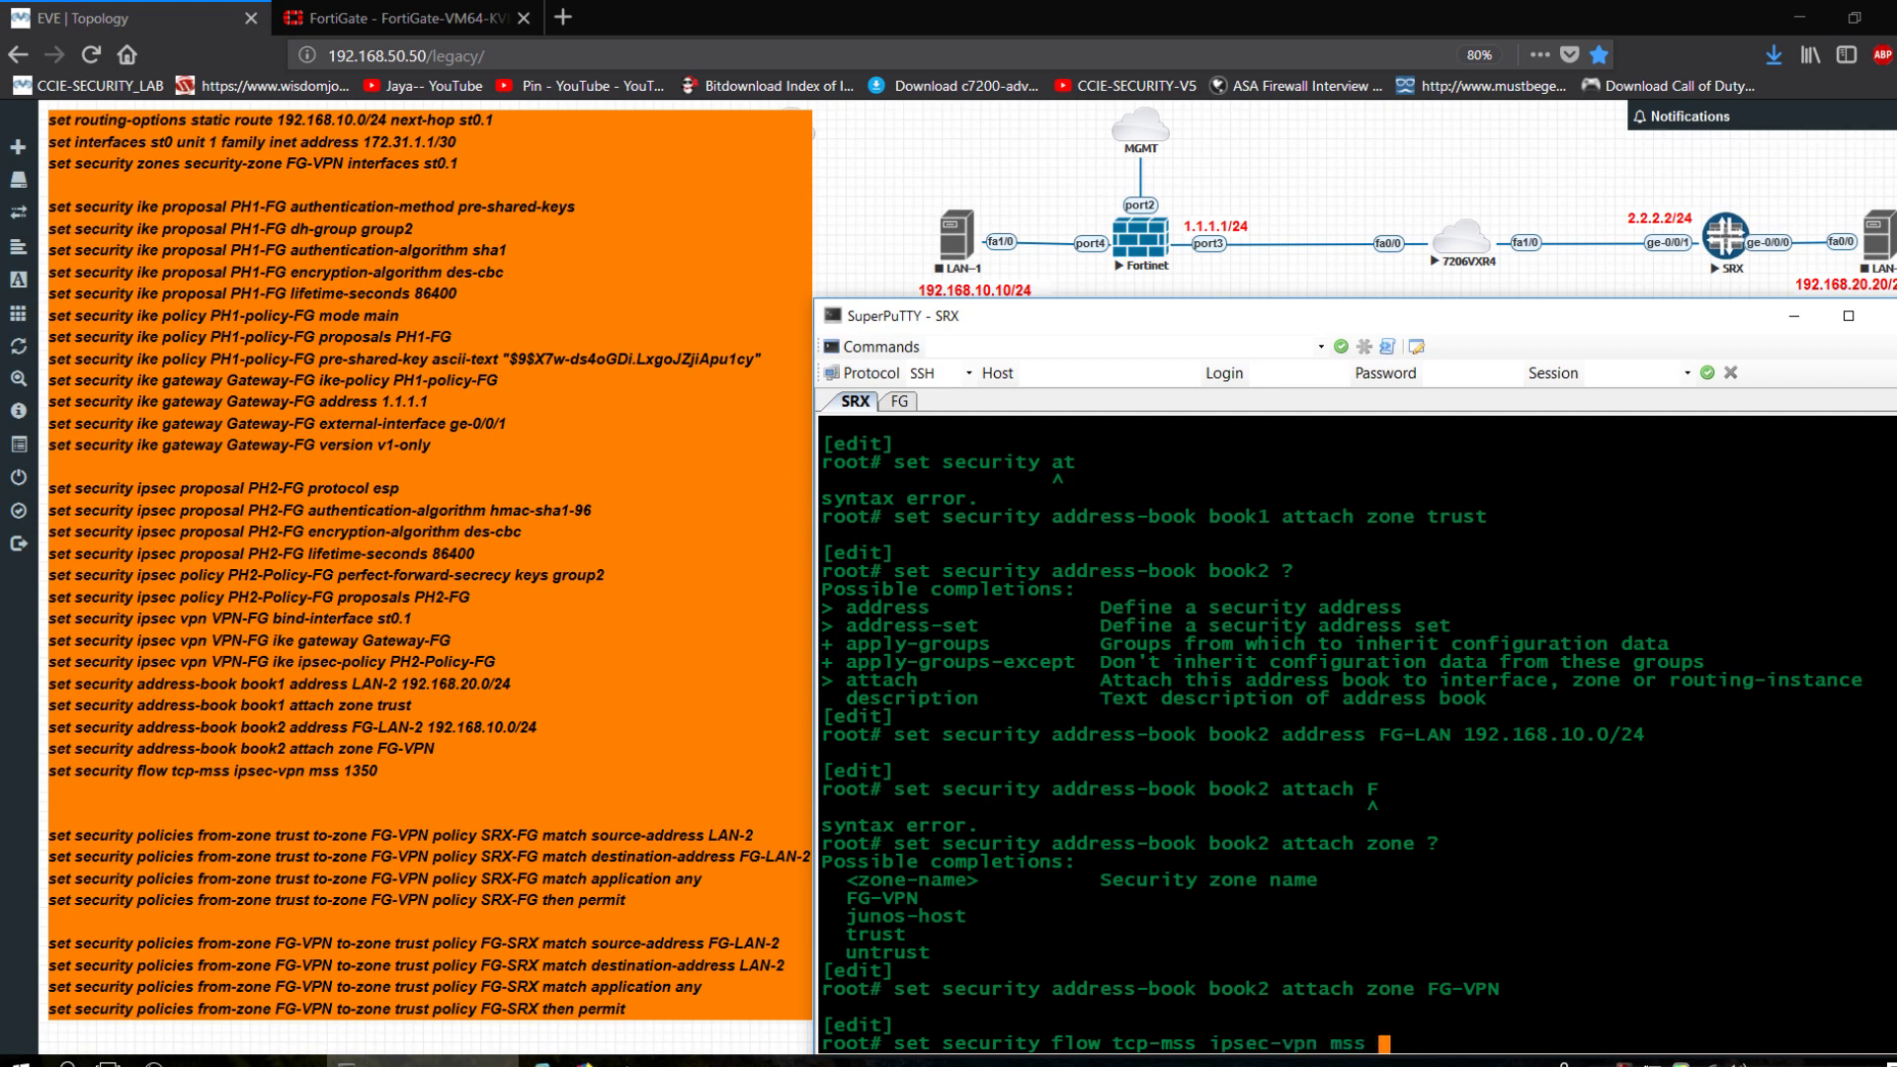
pyautogui.write('1350')
# Commit 'set security flow tcp-mss ipsec-vpn mss 1350' and return to a fresh prompt.
pyautogui.press('Return')
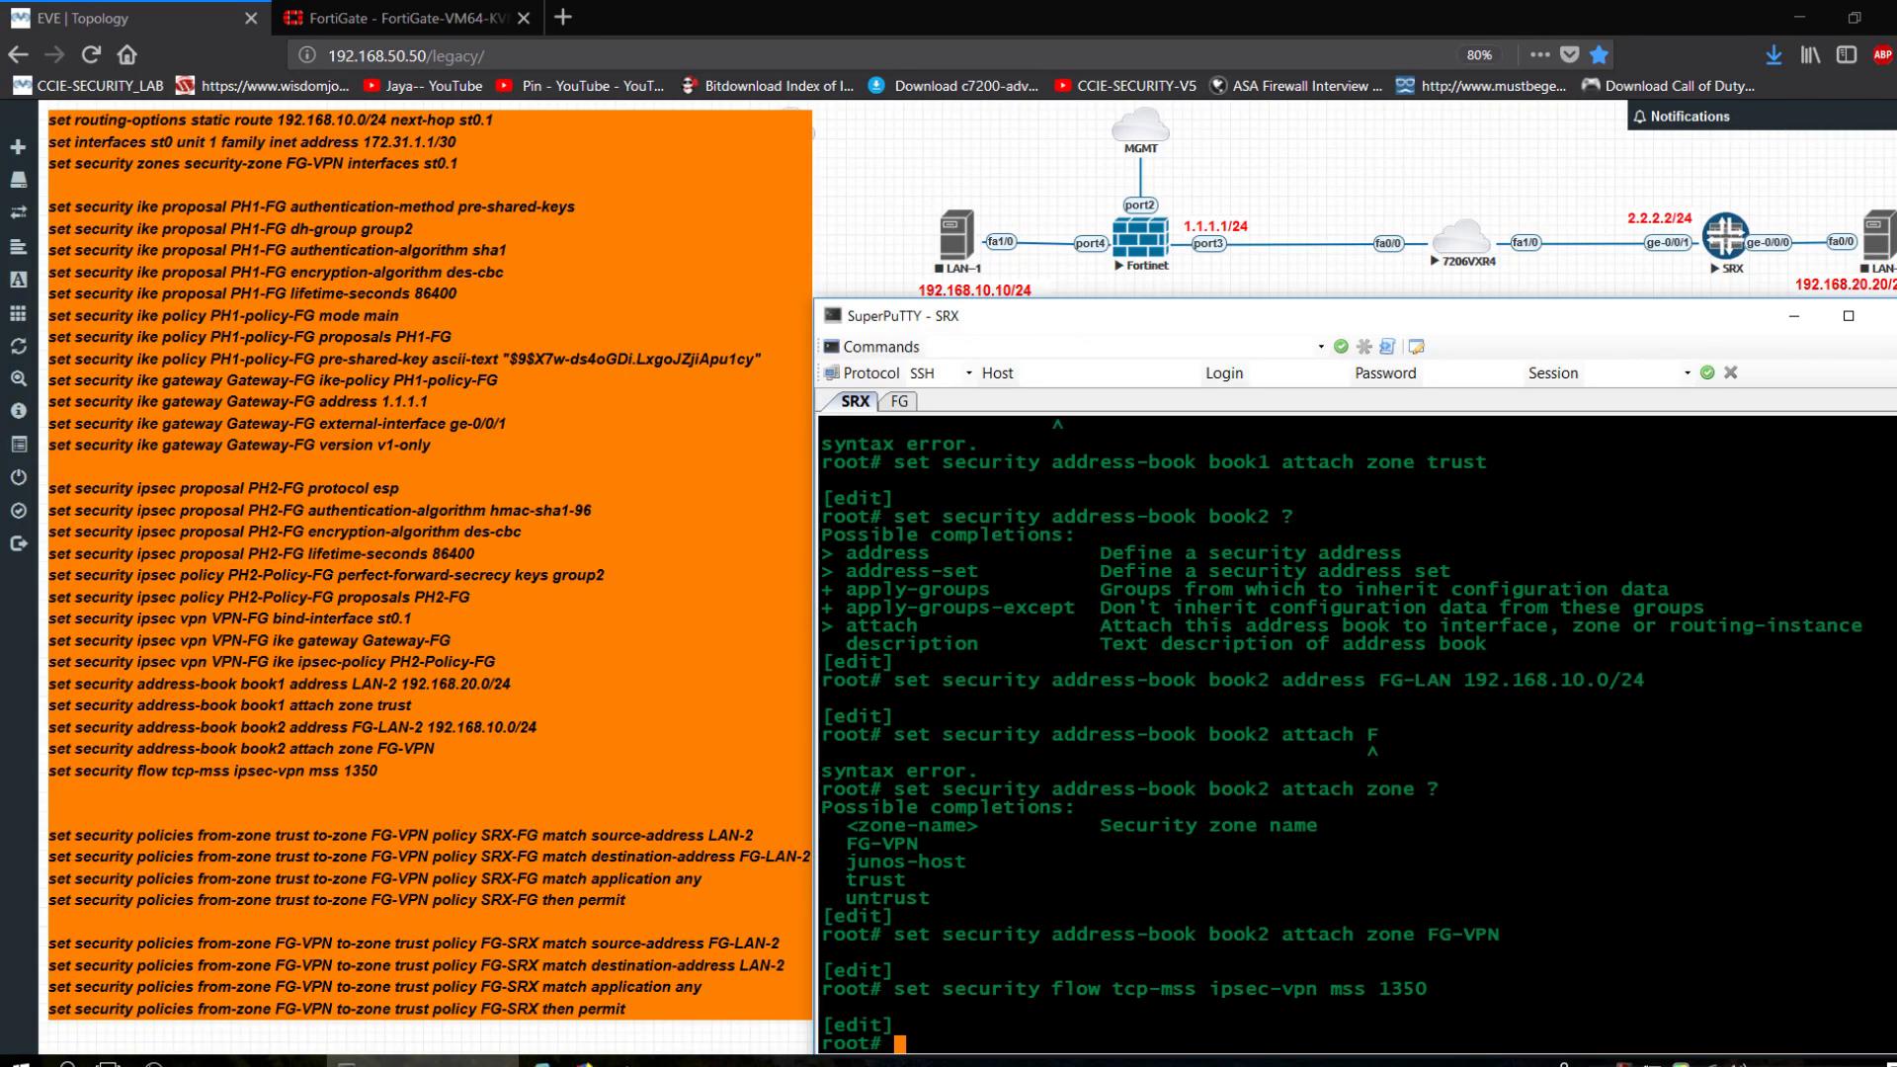
pyautogui.press('Return')
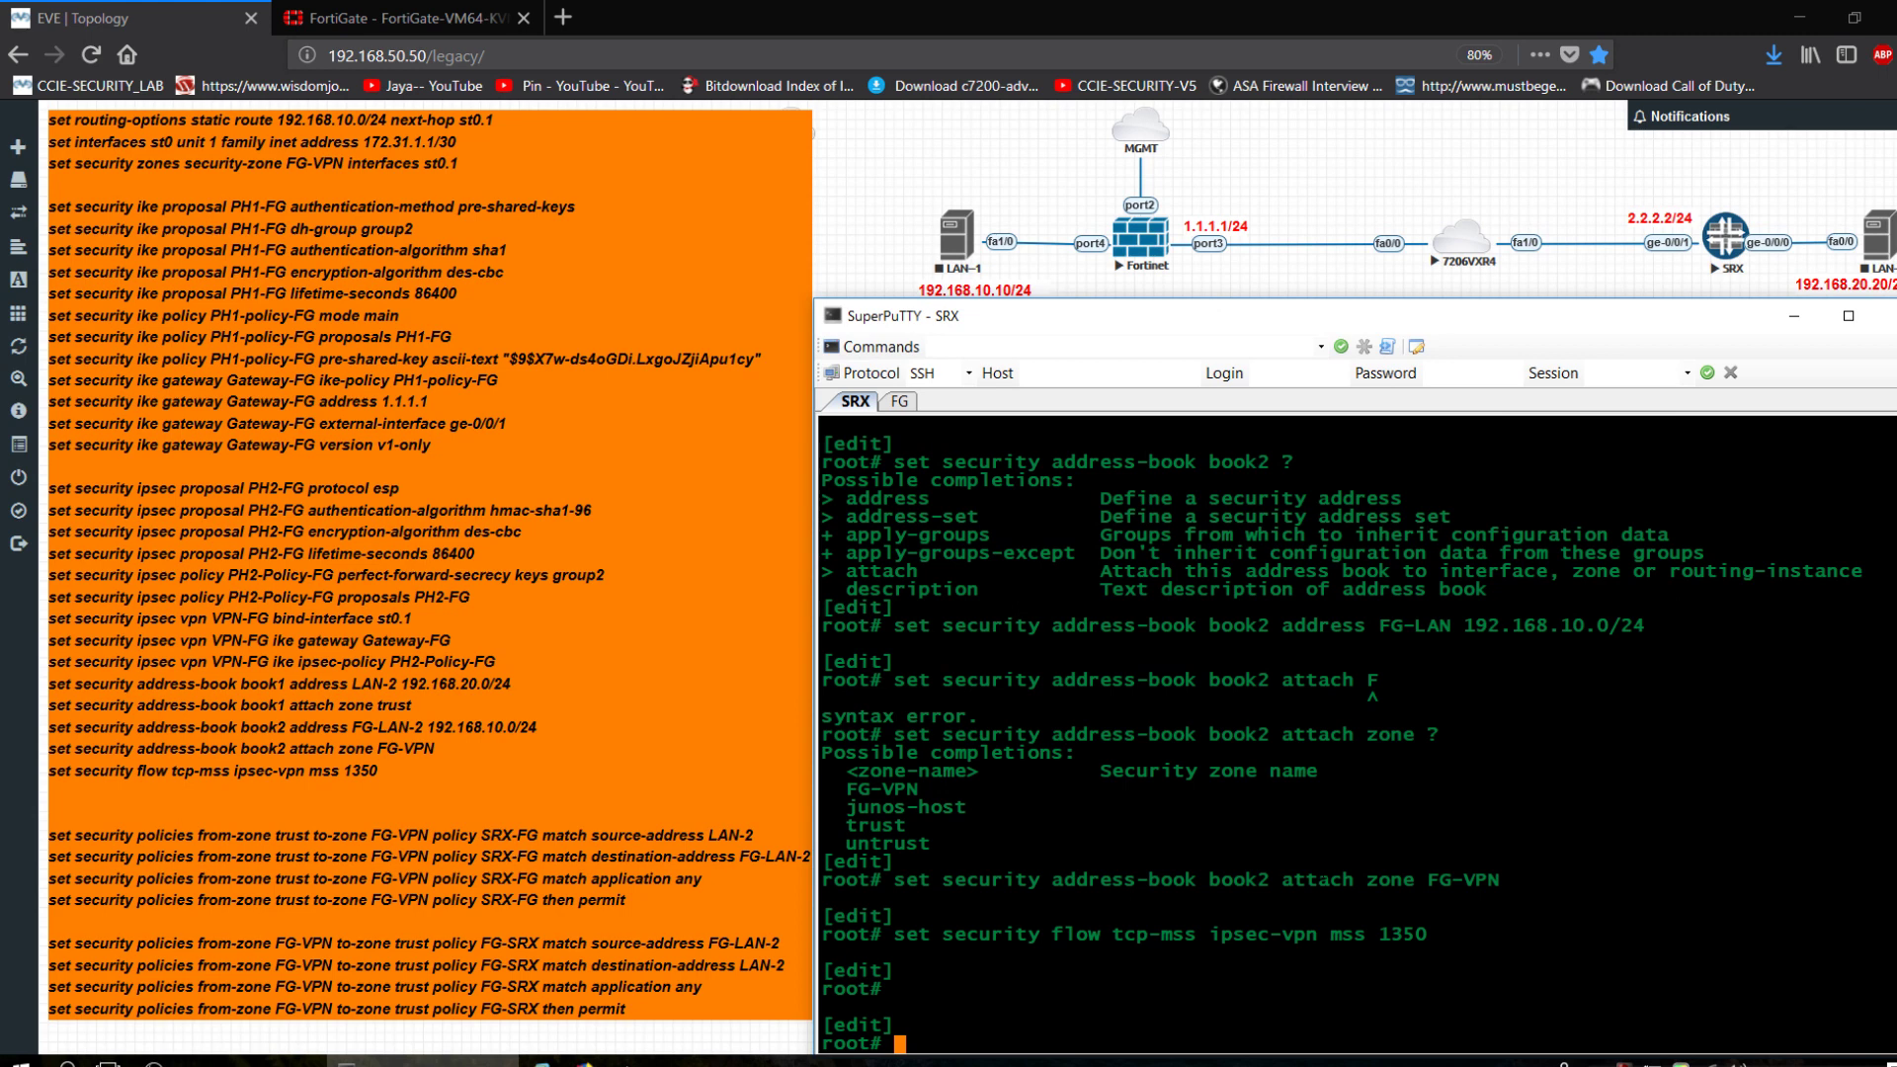
# Create policy SRX-FG from trust to FG-VPN matching source-address LAN-2.
pyautogui.write('set security policies ')
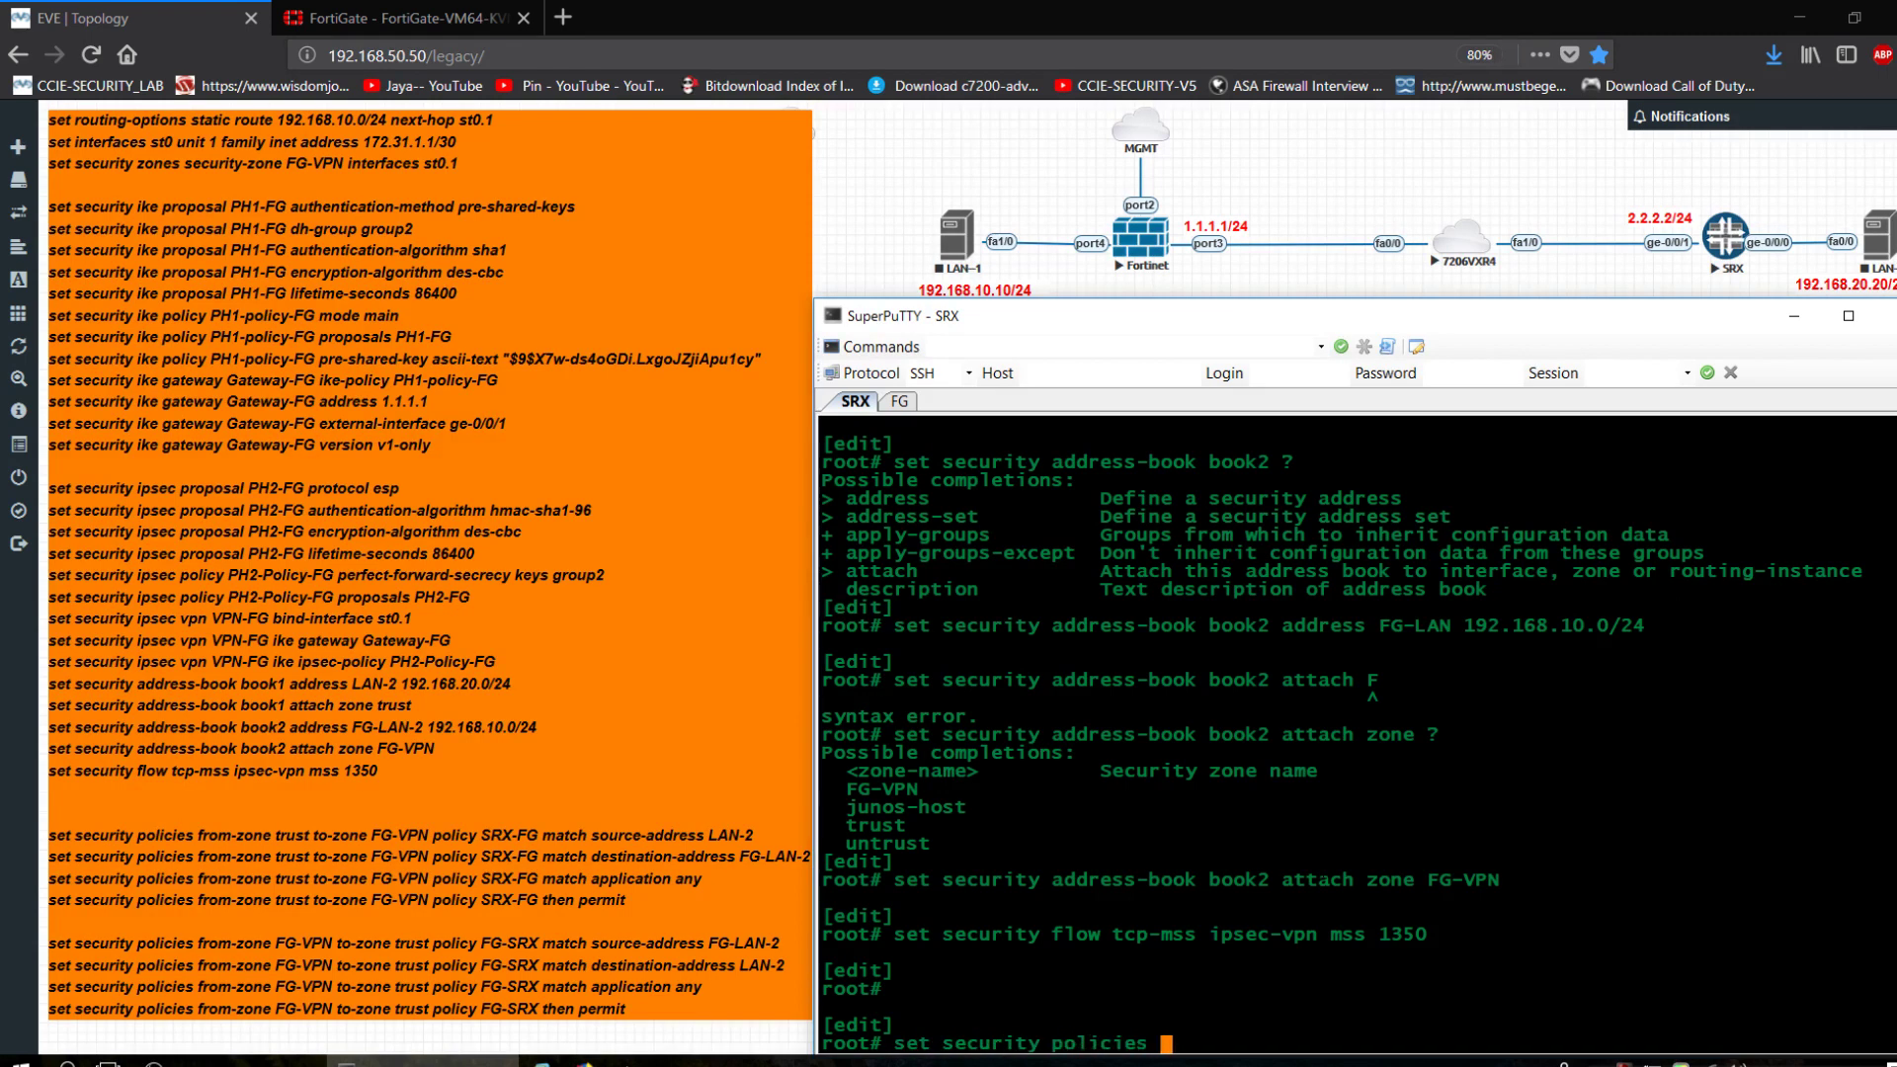
pyautogui.write('from-zone trust ')
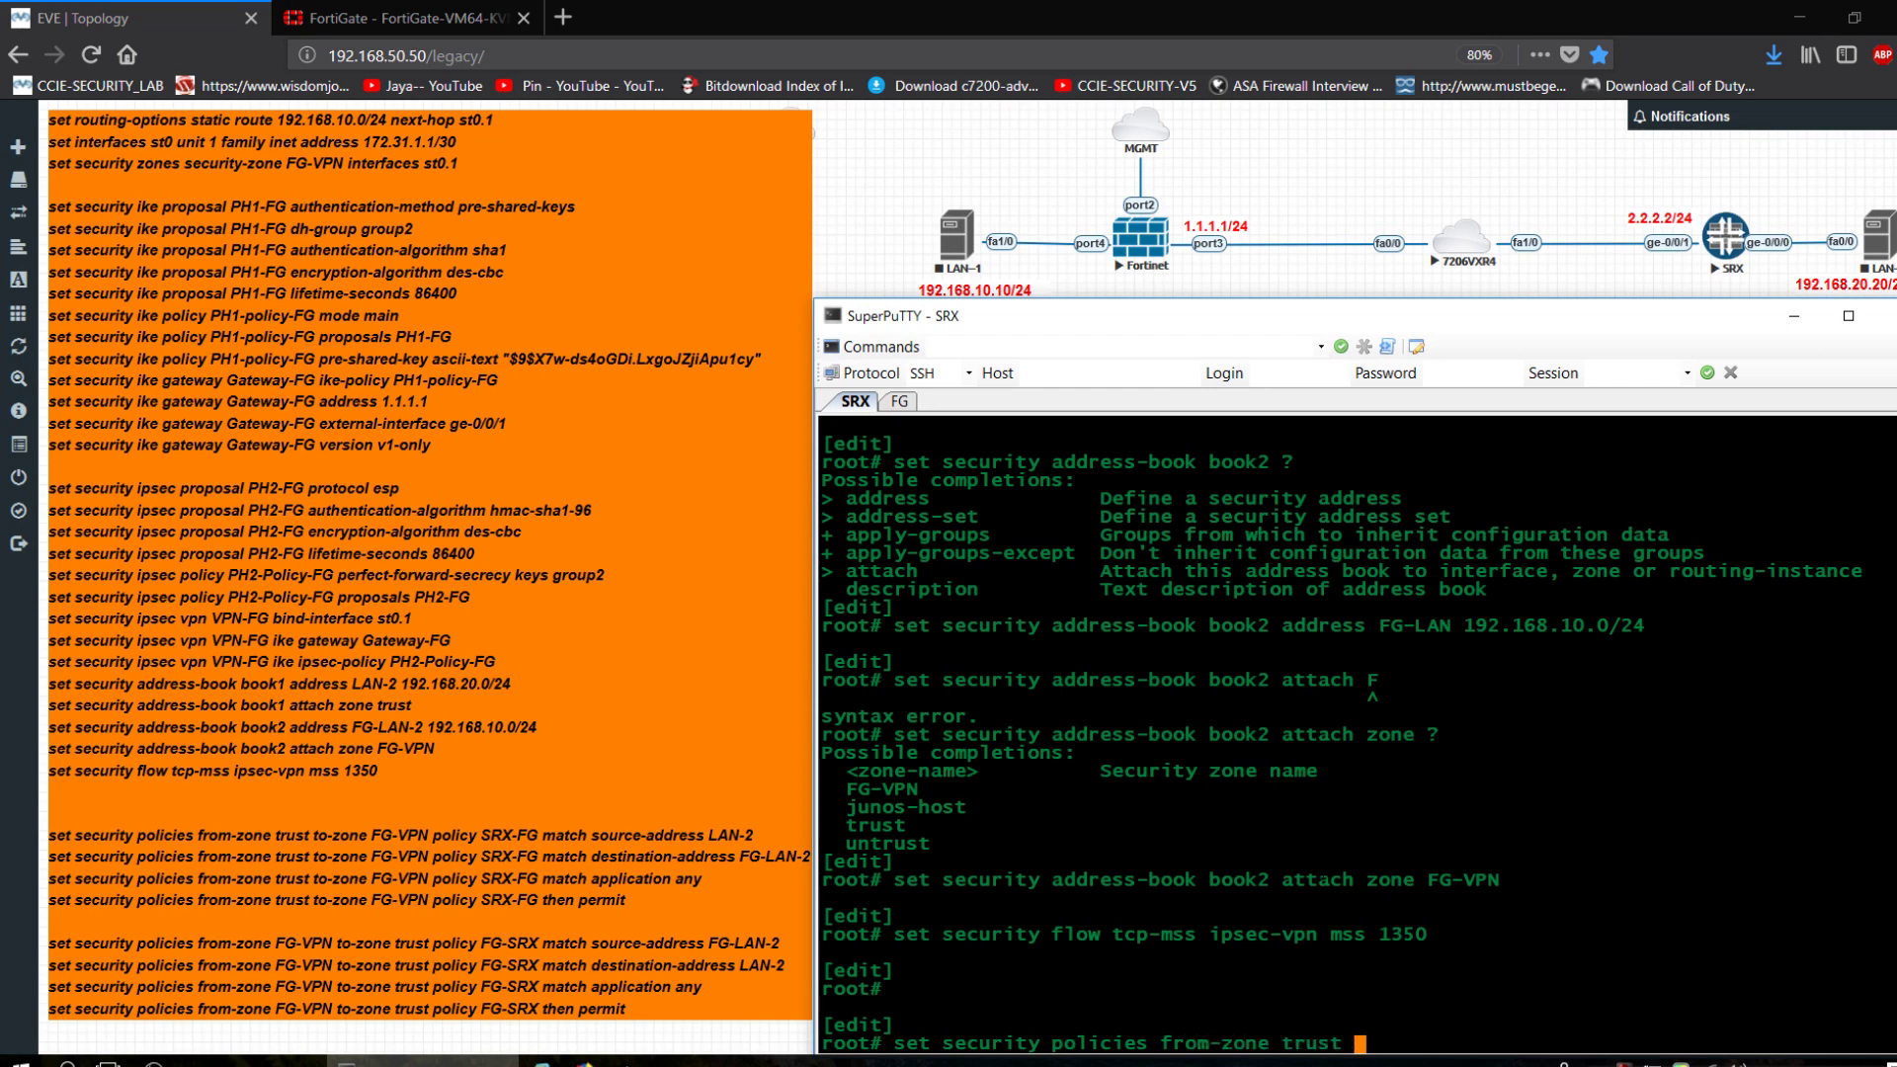
pyautogui.write('to-zone FG-VPN ')
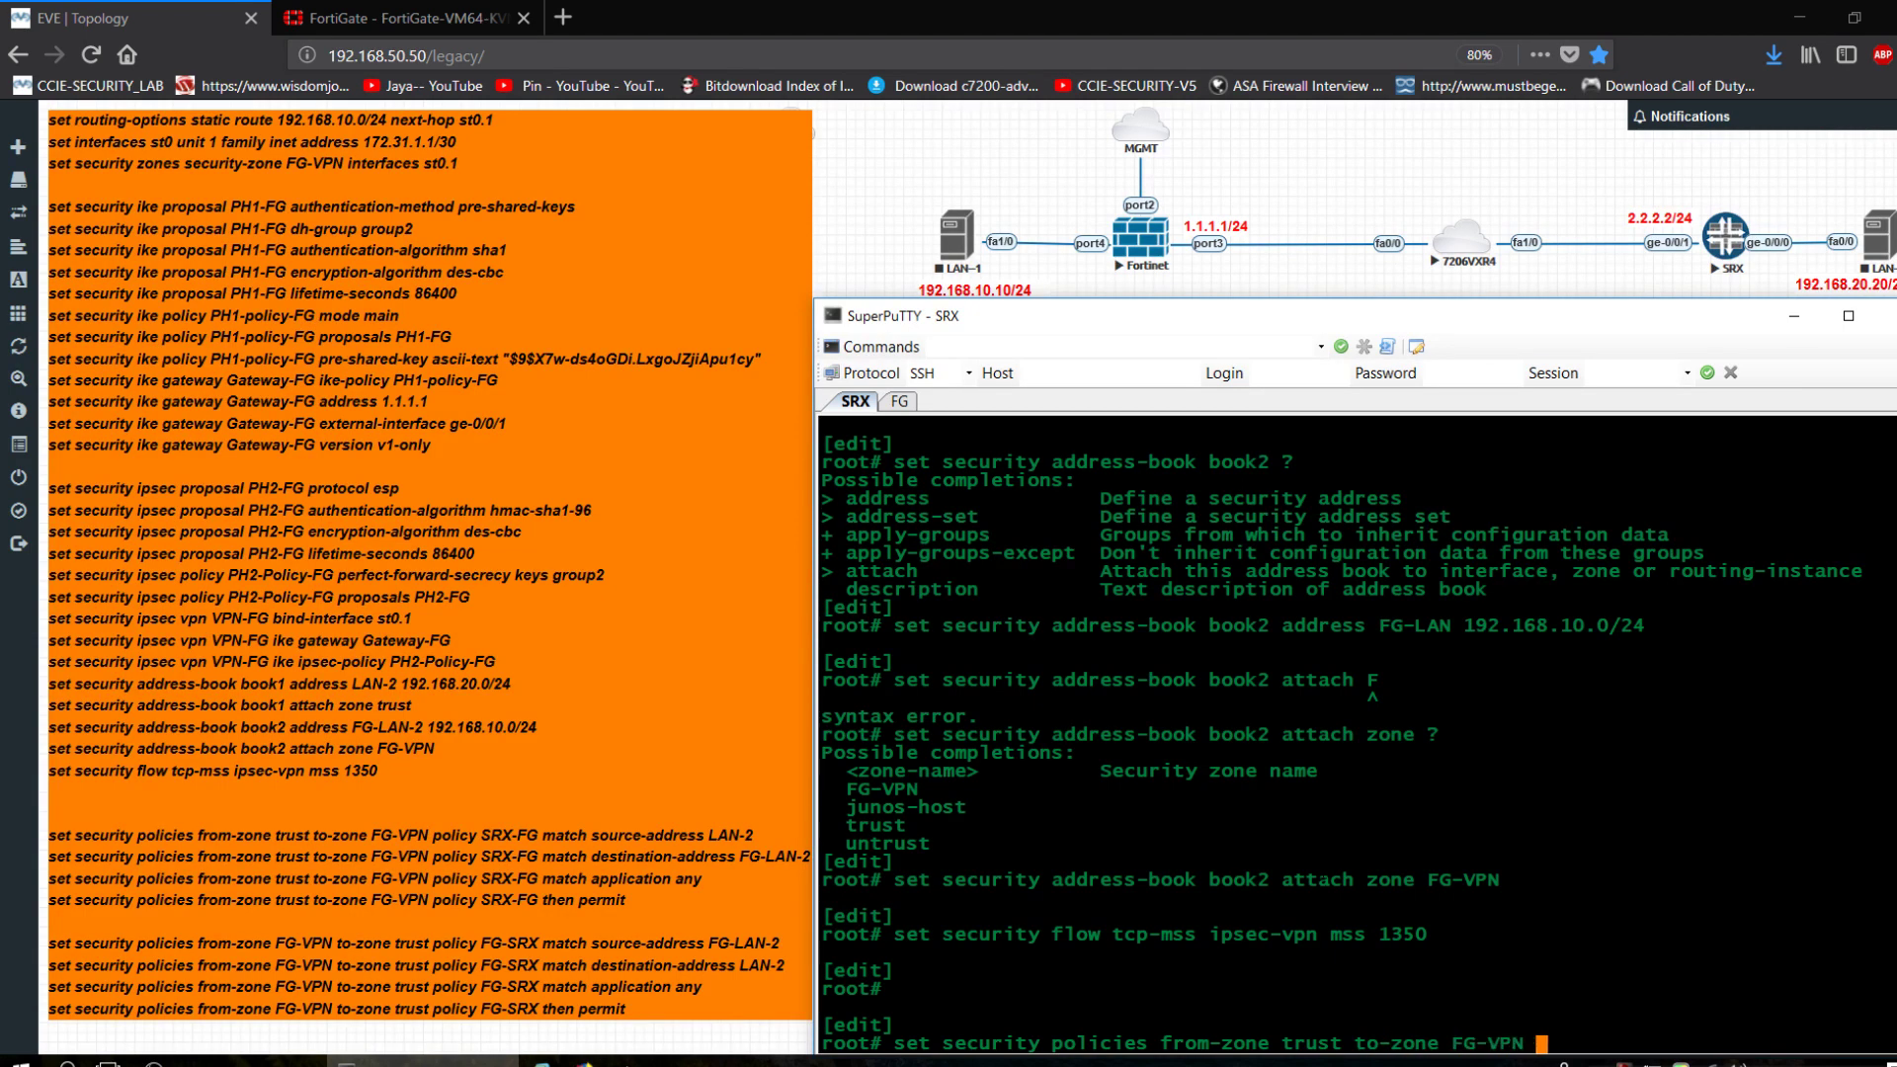
pyautogui.write('policy SRX_')
pyautogui.press('BackSpace')
pyautogui.write('-FG match ')
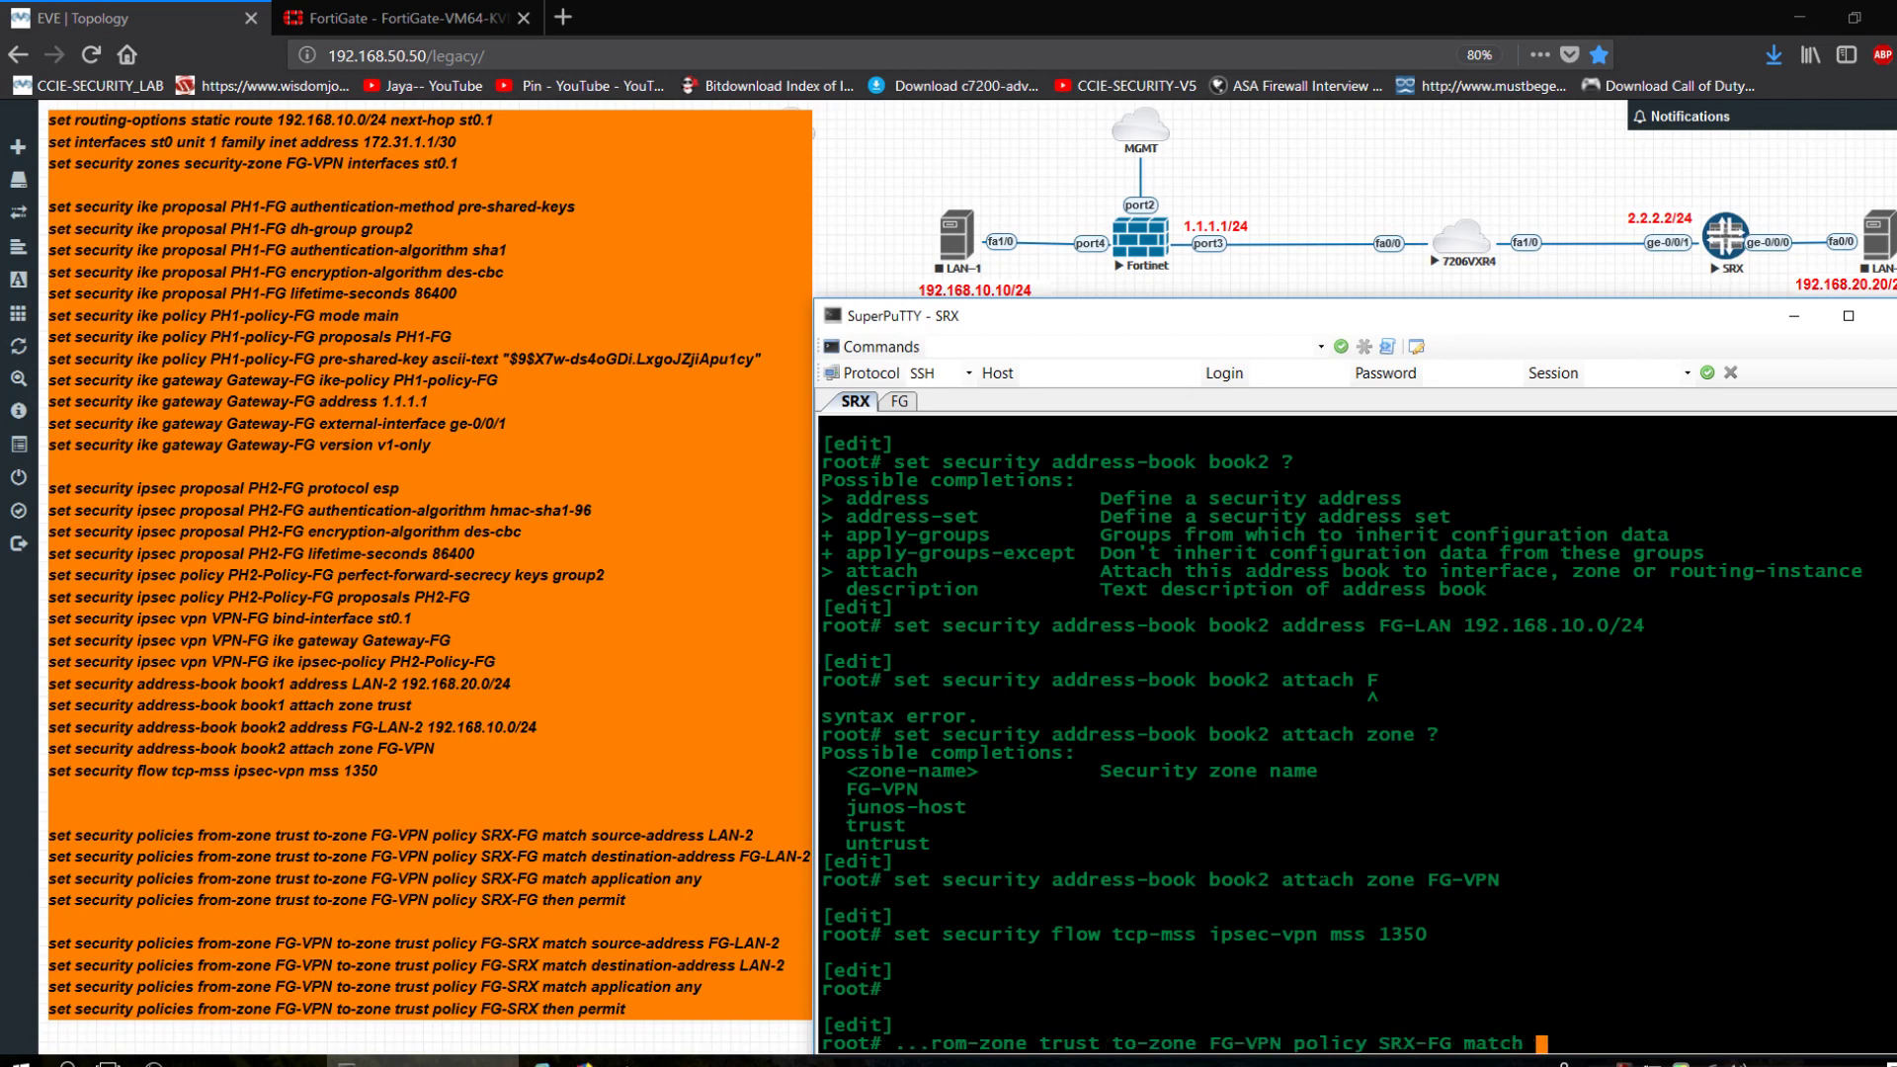
pyautogui.write('source-address? ?')
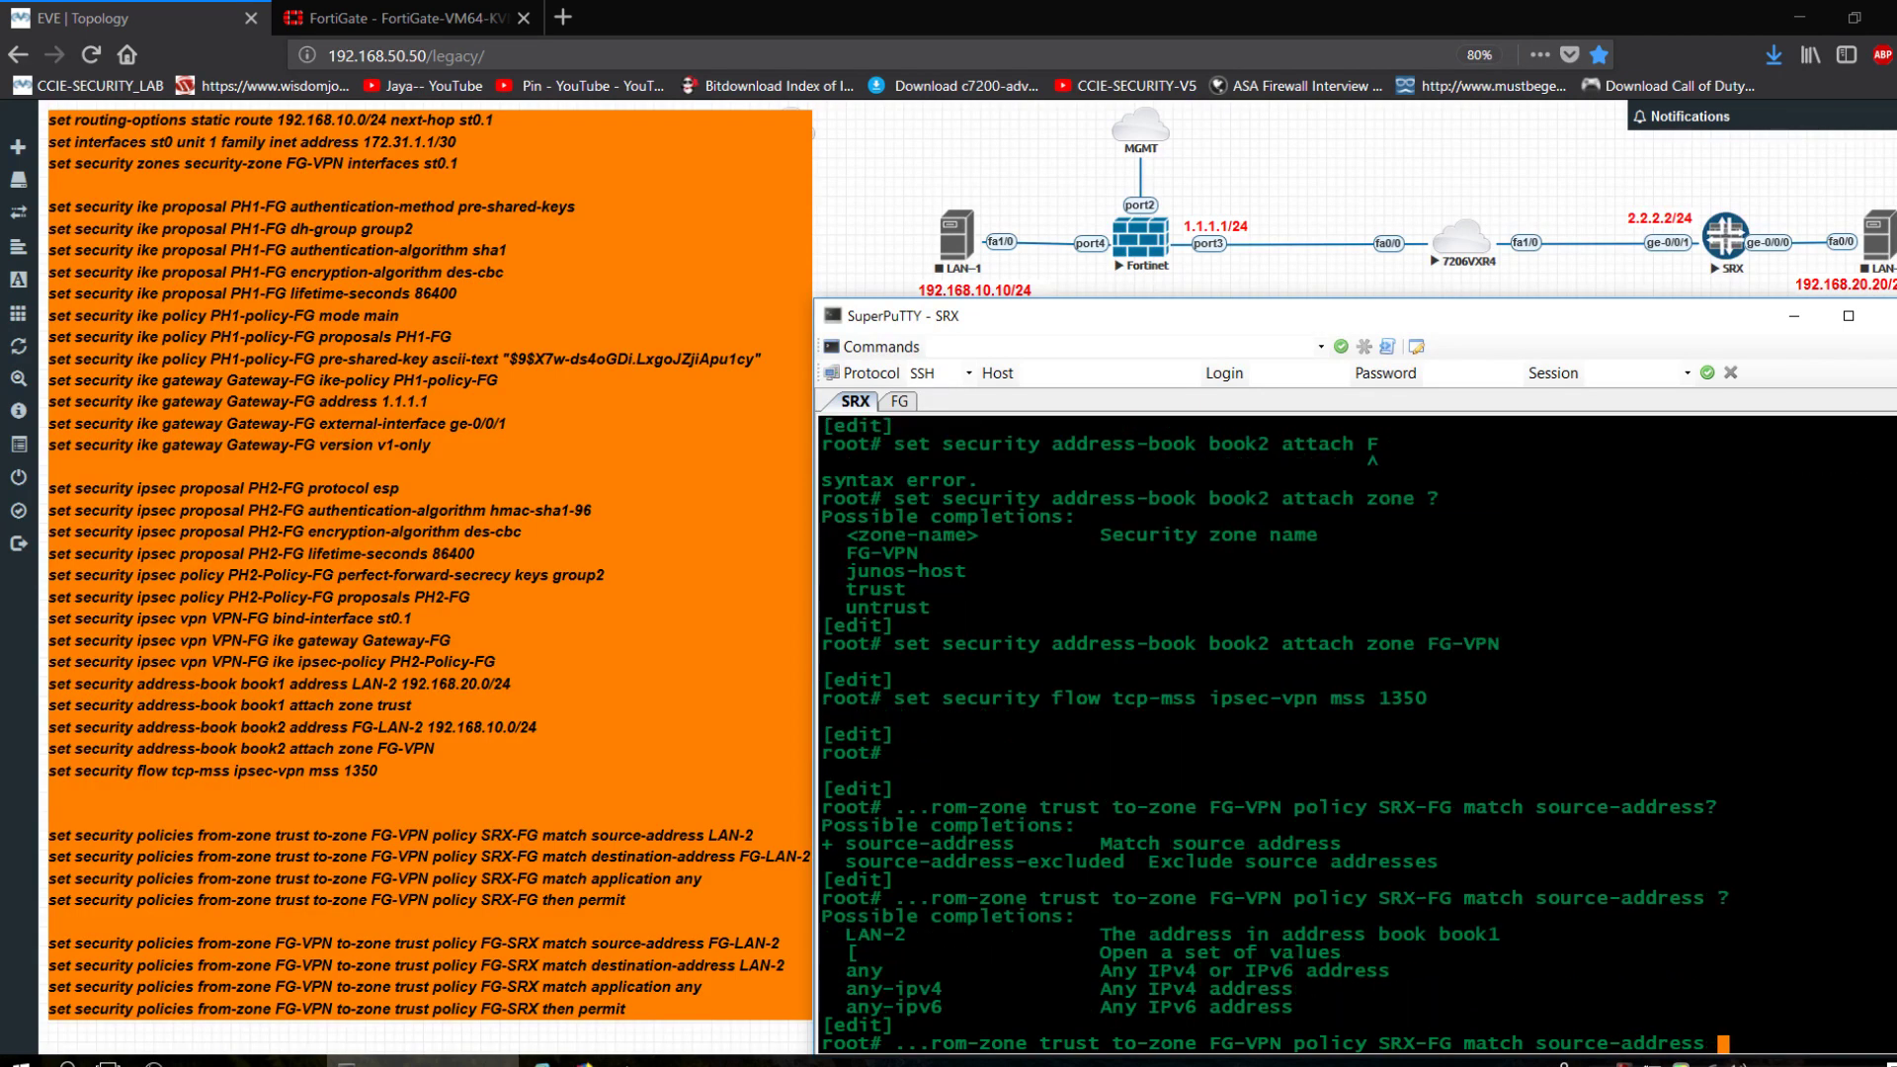
pyautogui.write('LAN-2')
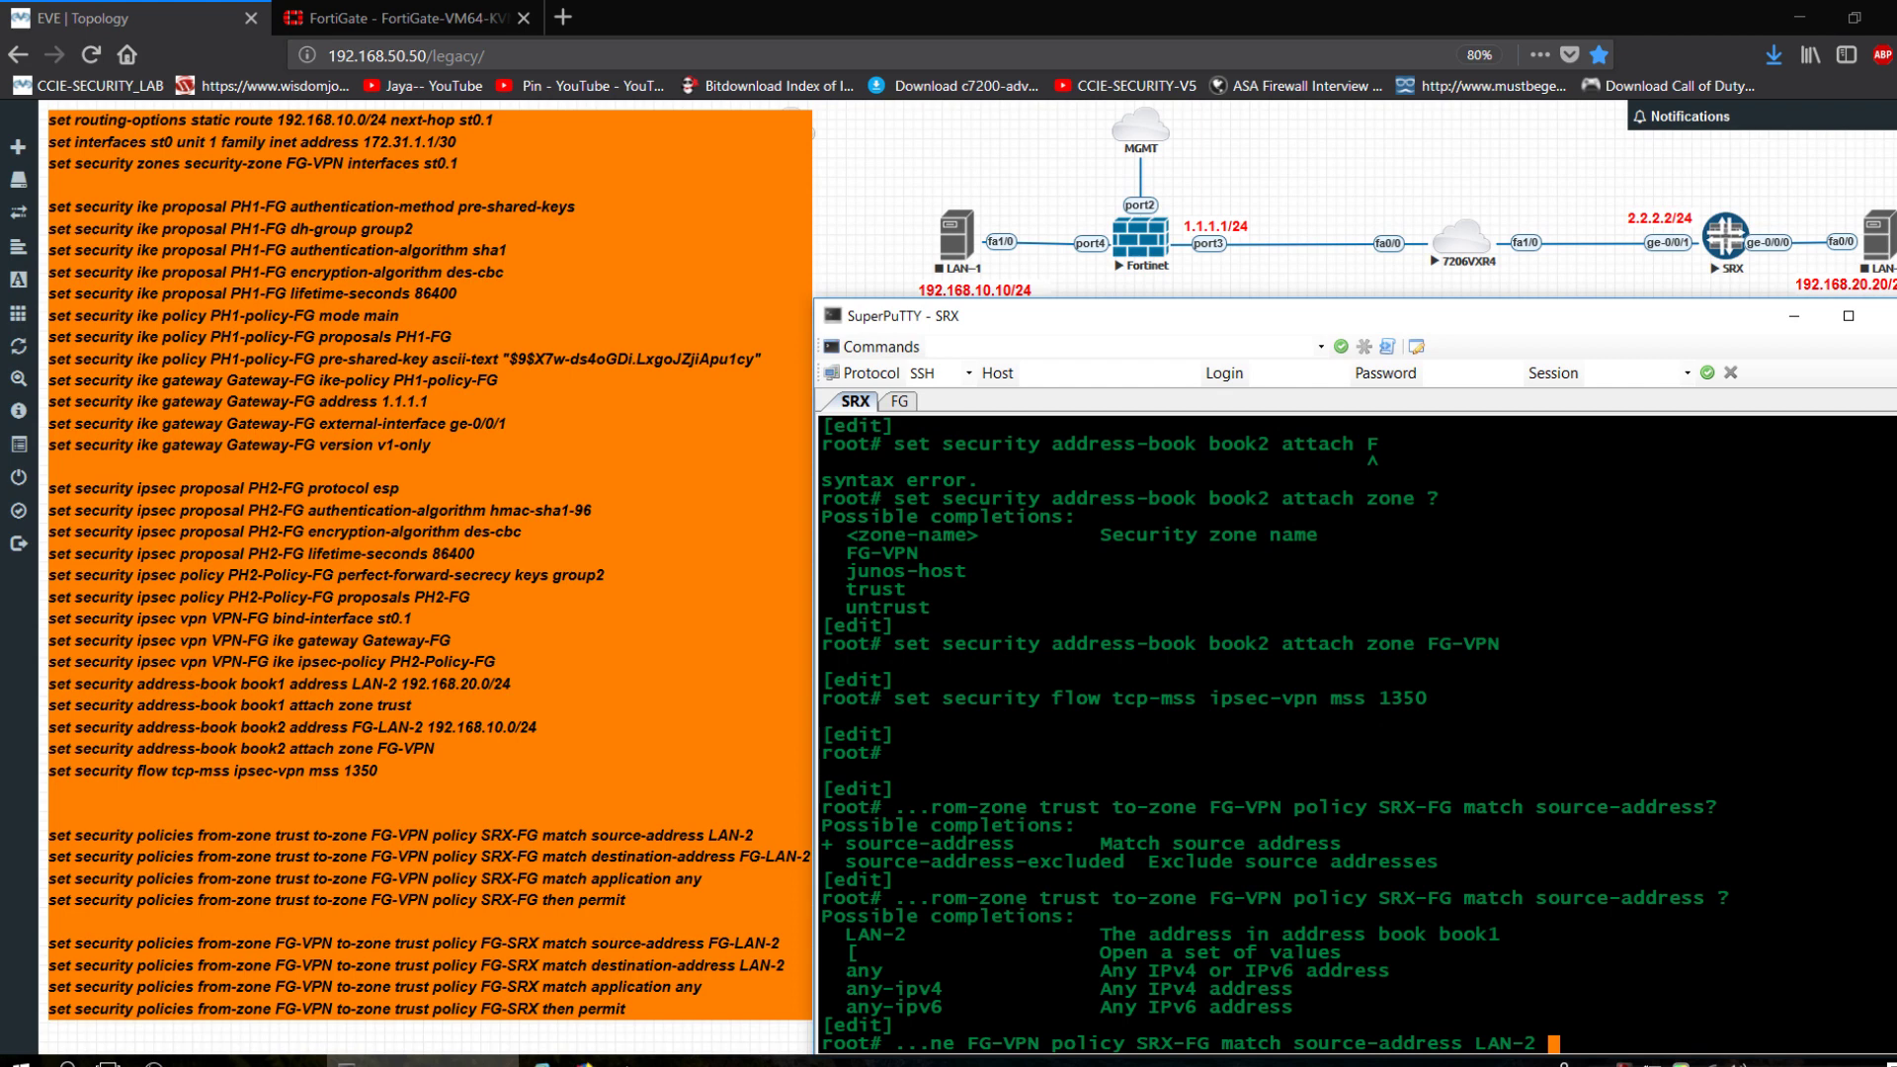
pyautogui.press('Return')
# Add destination-address FG-LAN to the SRX-FG policy match.
pyautogui.press('Up')
pyautogui.press('BackSpace')
pyautogui.press('BackSpace')
pyautogui.press('BackSpace')
pyautogui.press('BackSpace')
pyautogui.press('BackSpace')
pyautogui.press('BackSpace')
pyautogui.press('BackSpace')
pyautogui.press('BackSpace')
pyautogui.press('BackSpace')
pyautogui.press('BackSpace')
pyautogui.press('BackSpace')
pyautogui.press('BackSpace')
pyautogui.press('BackSpace')
pyautogui.press('BackSpace')
pyautogui.press('BackSpace')
pyautogui.press('BackSpace')
pyautogui.press('BackSpace')
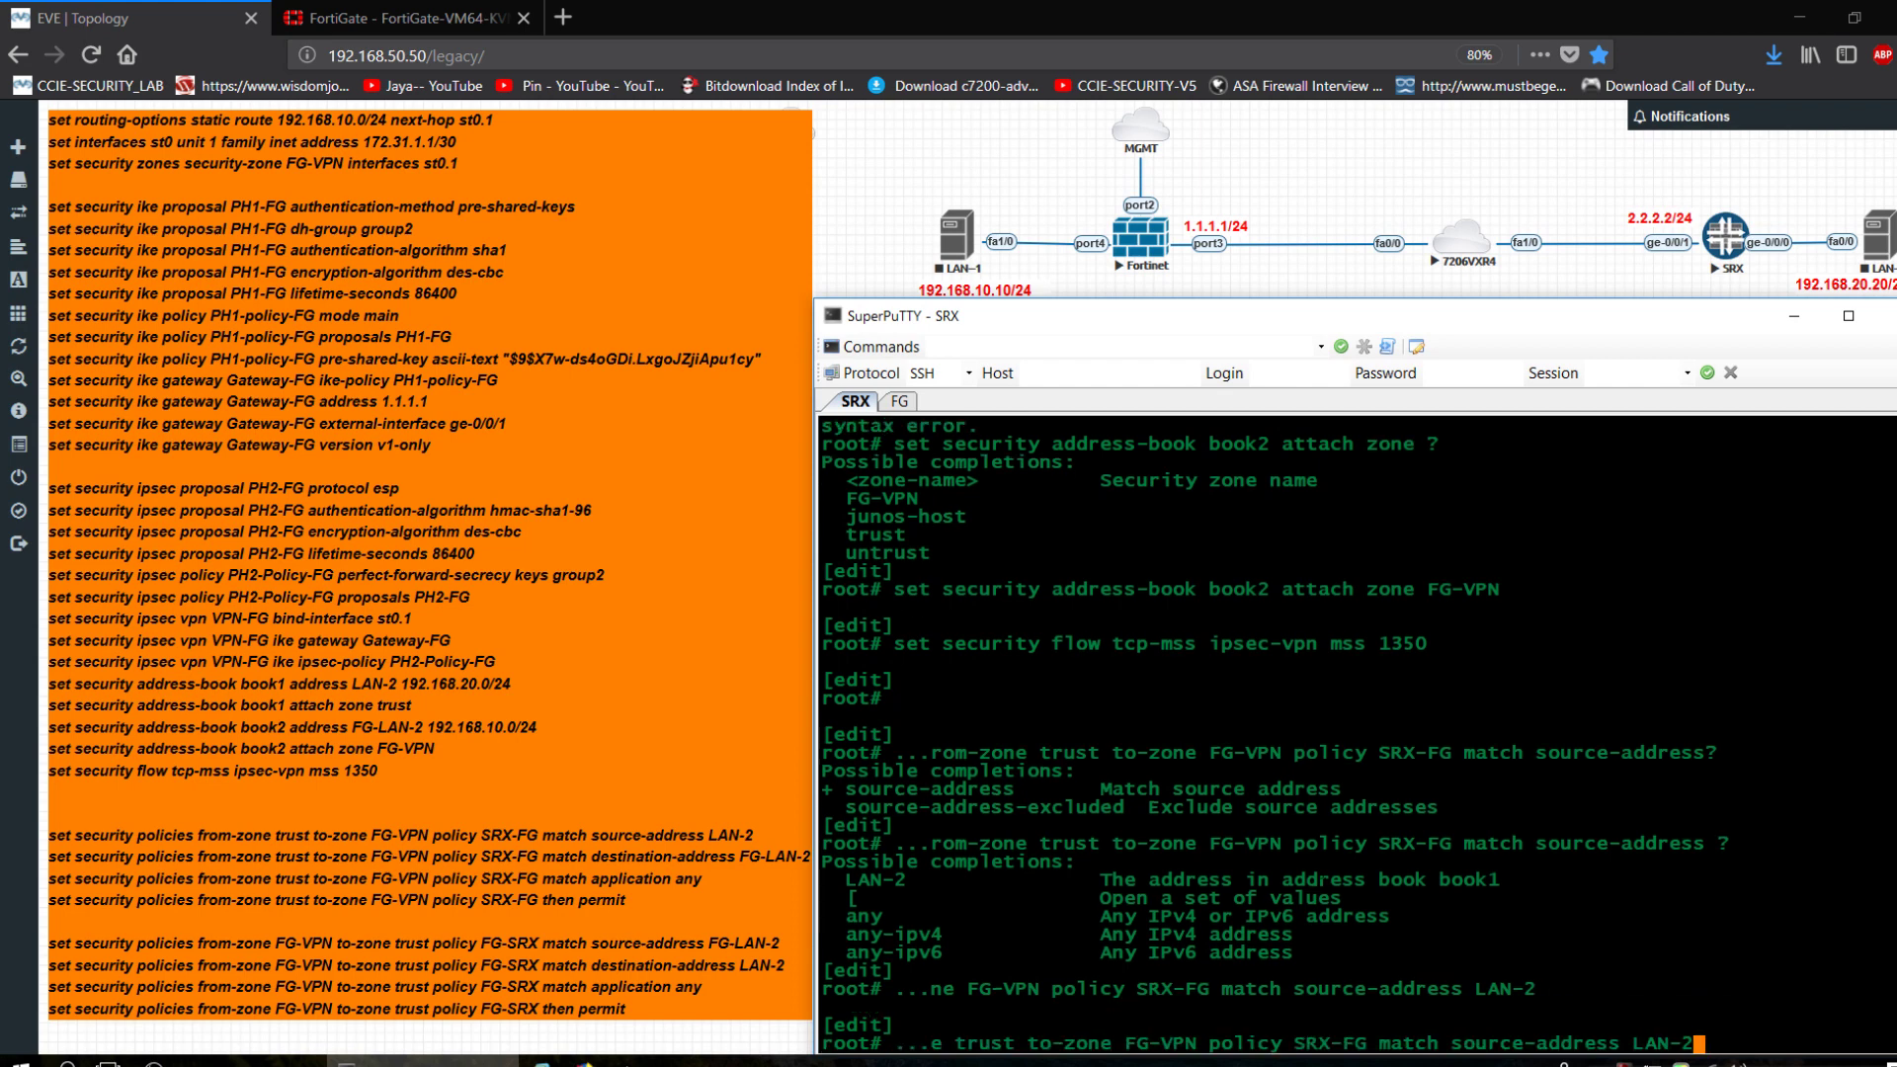
pyautogui.press('BackSpace')
pyautogui.press('BackSpace')
pyautogui.press('BackSpace')
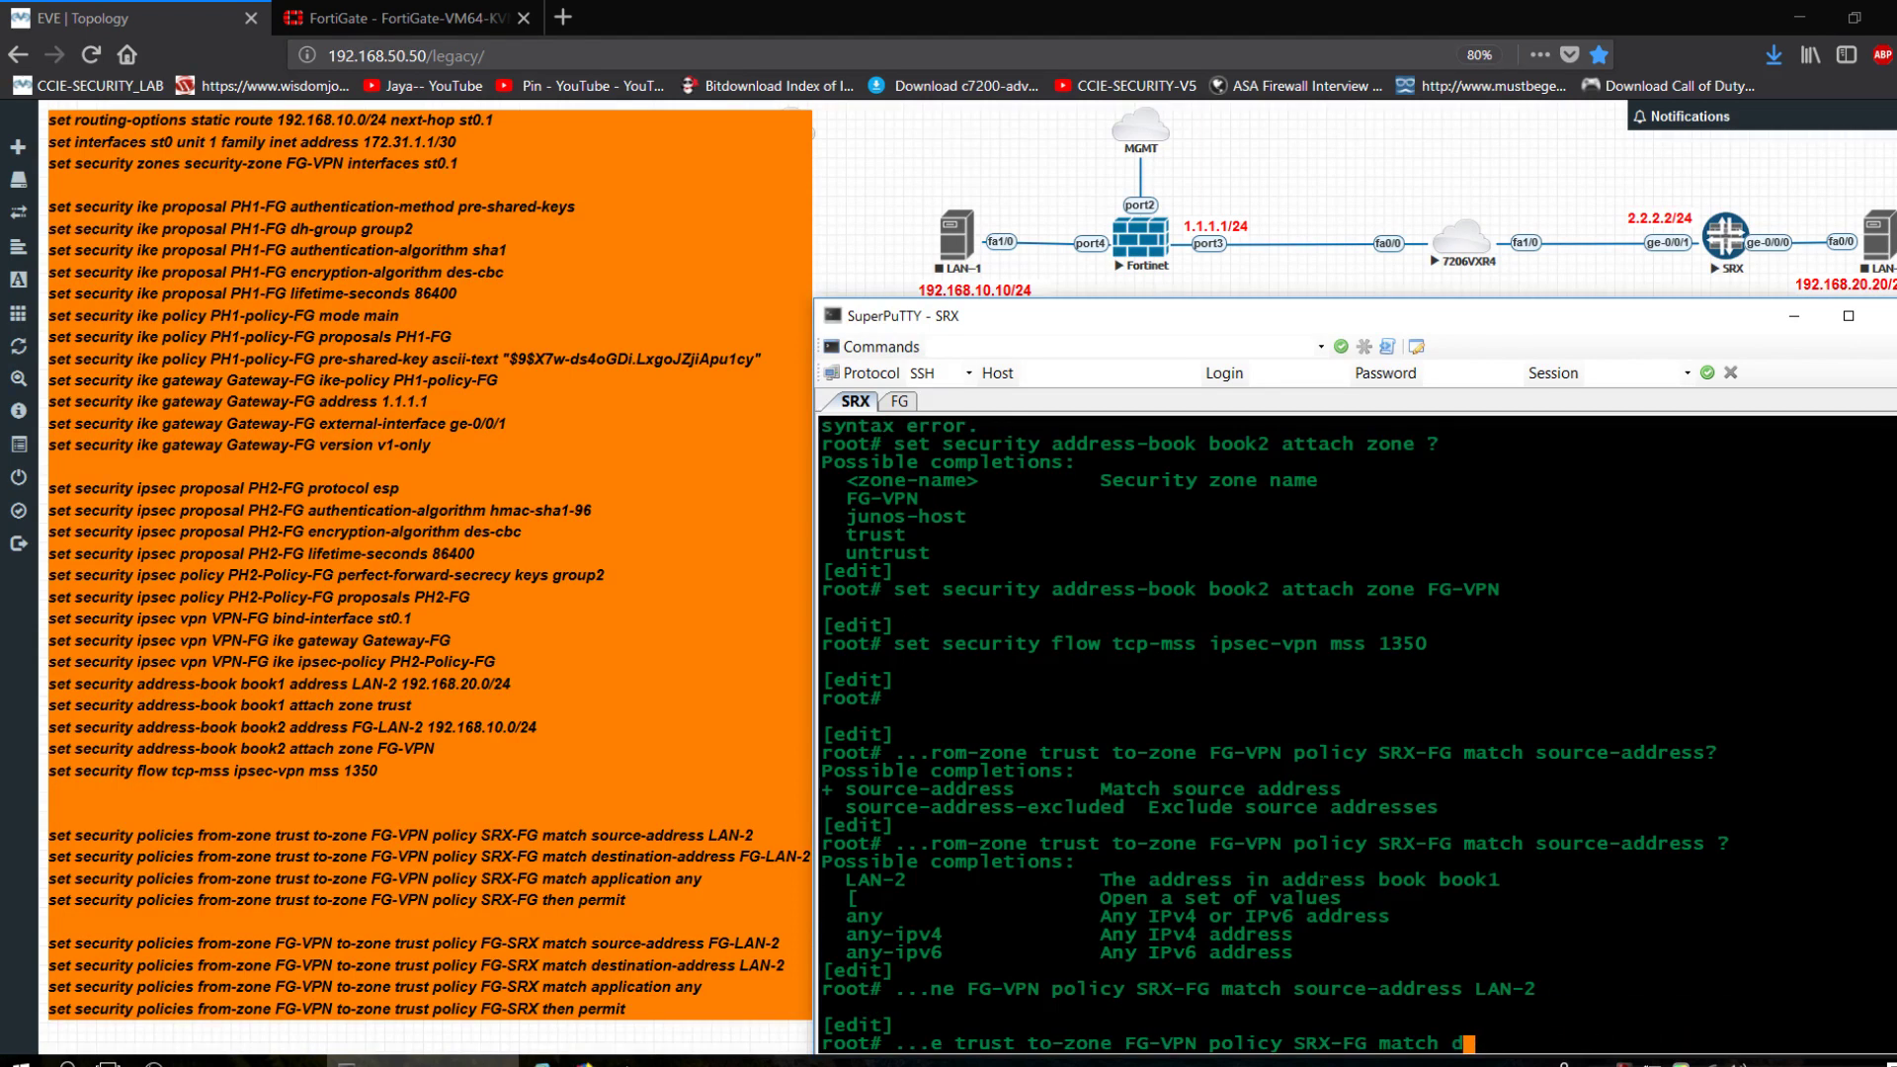
pyautogui.write('destination-address')
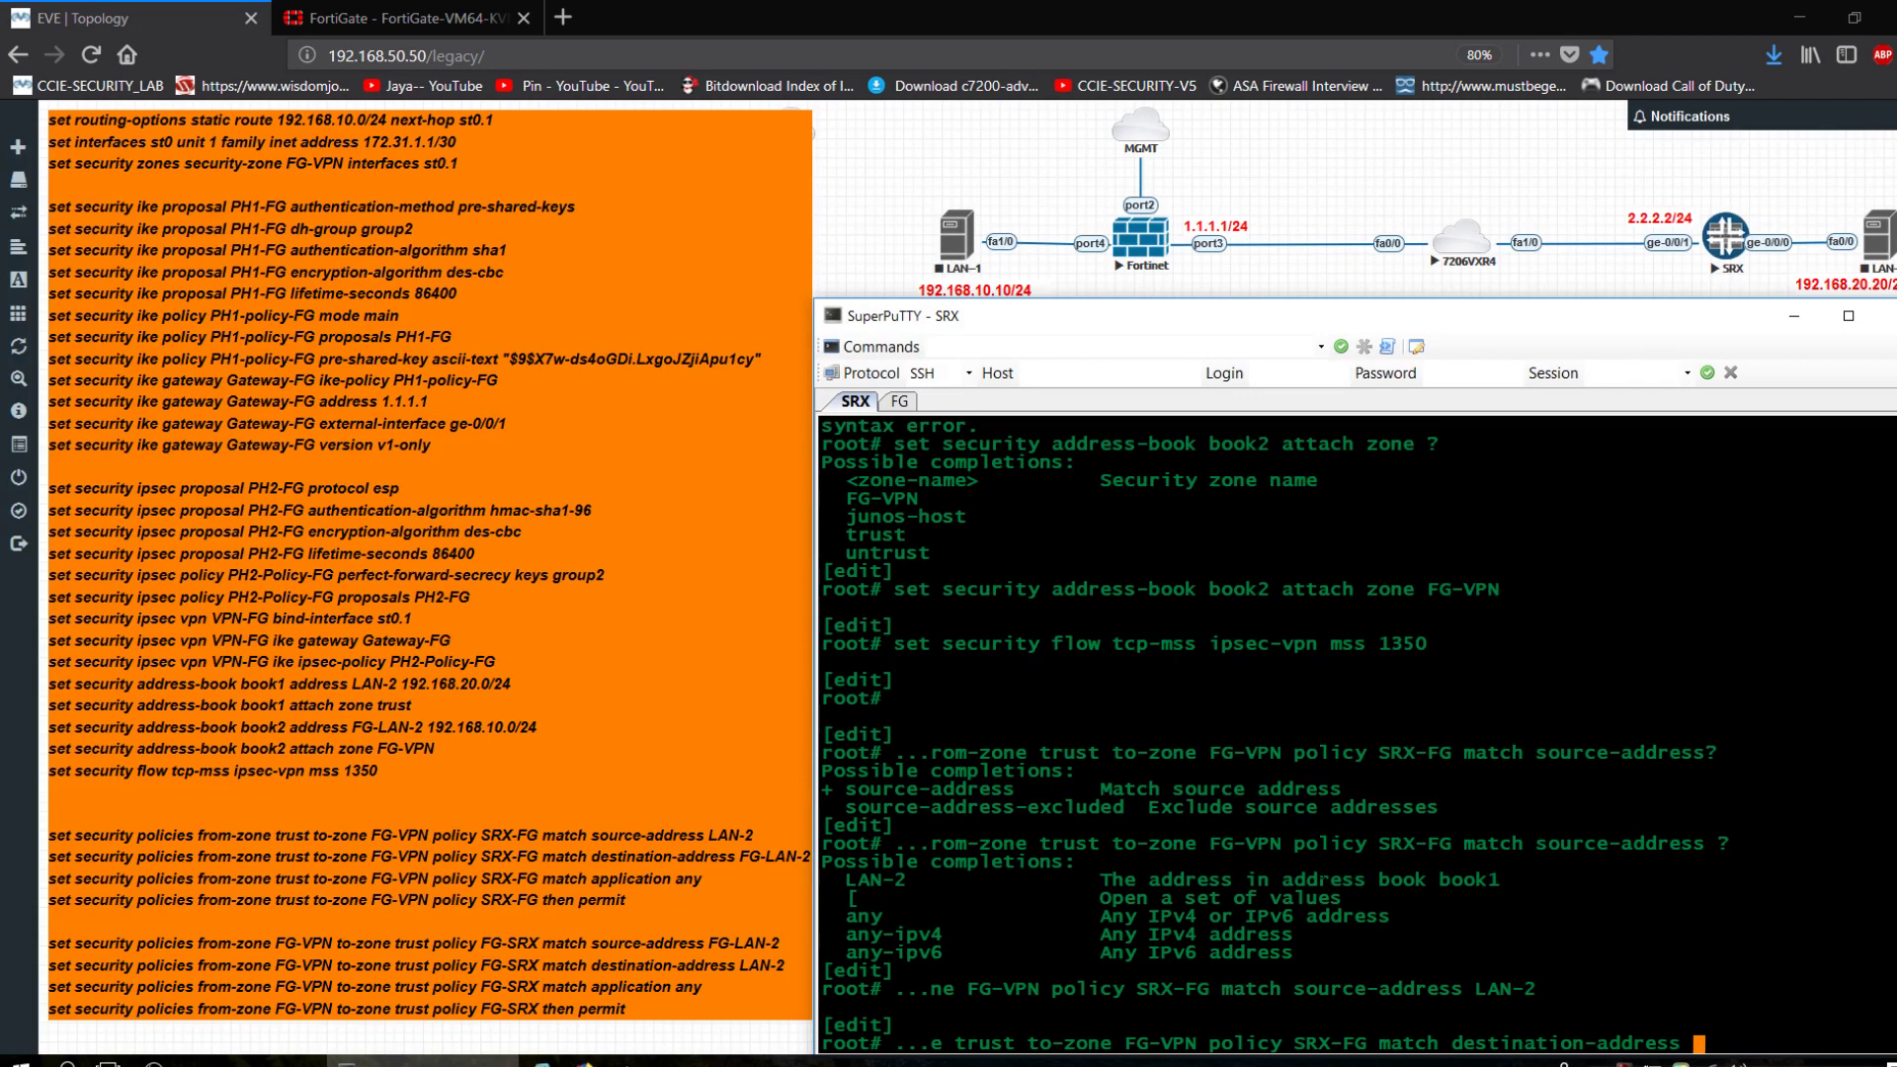
pyautogui.write(' ?')
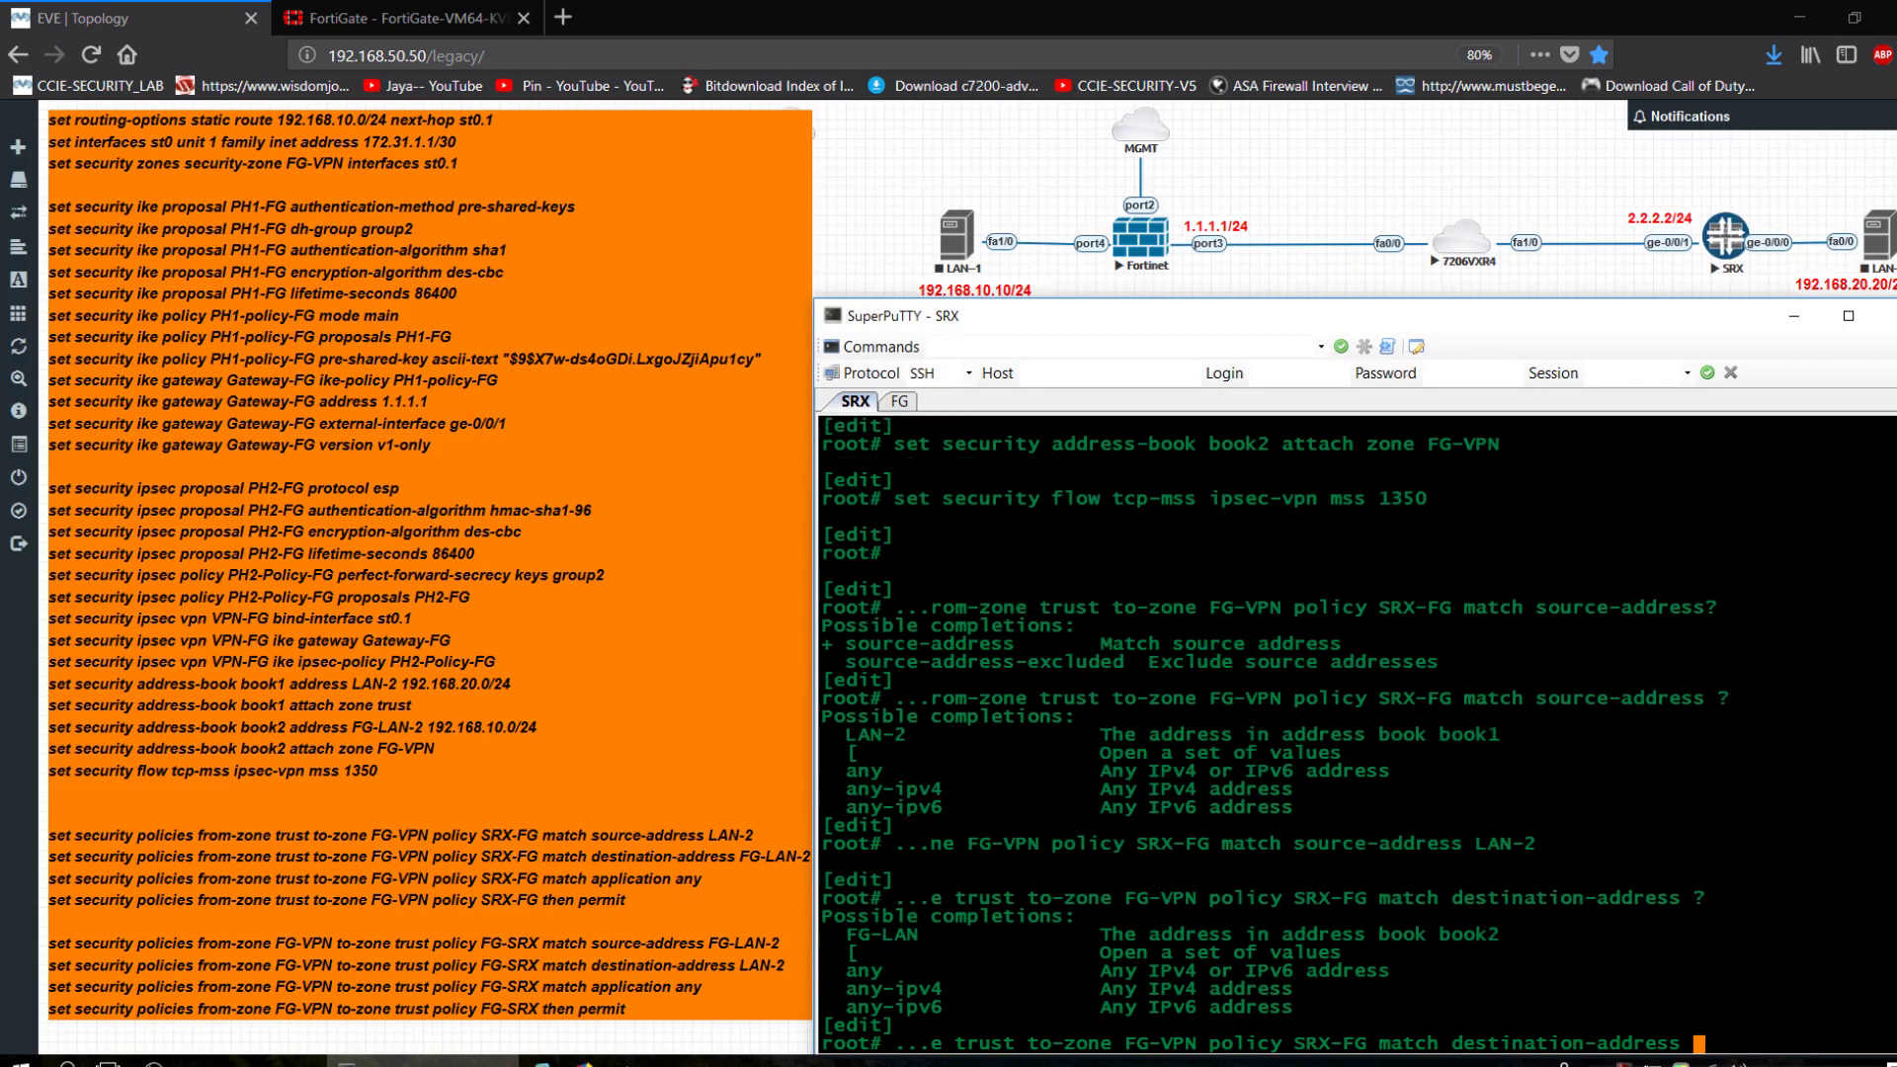
pyautogui.write('FG-LAN')
pyautogui.press('Return')
# Add application any to the SRX-FG policy match.
pyautogui.press('Up')
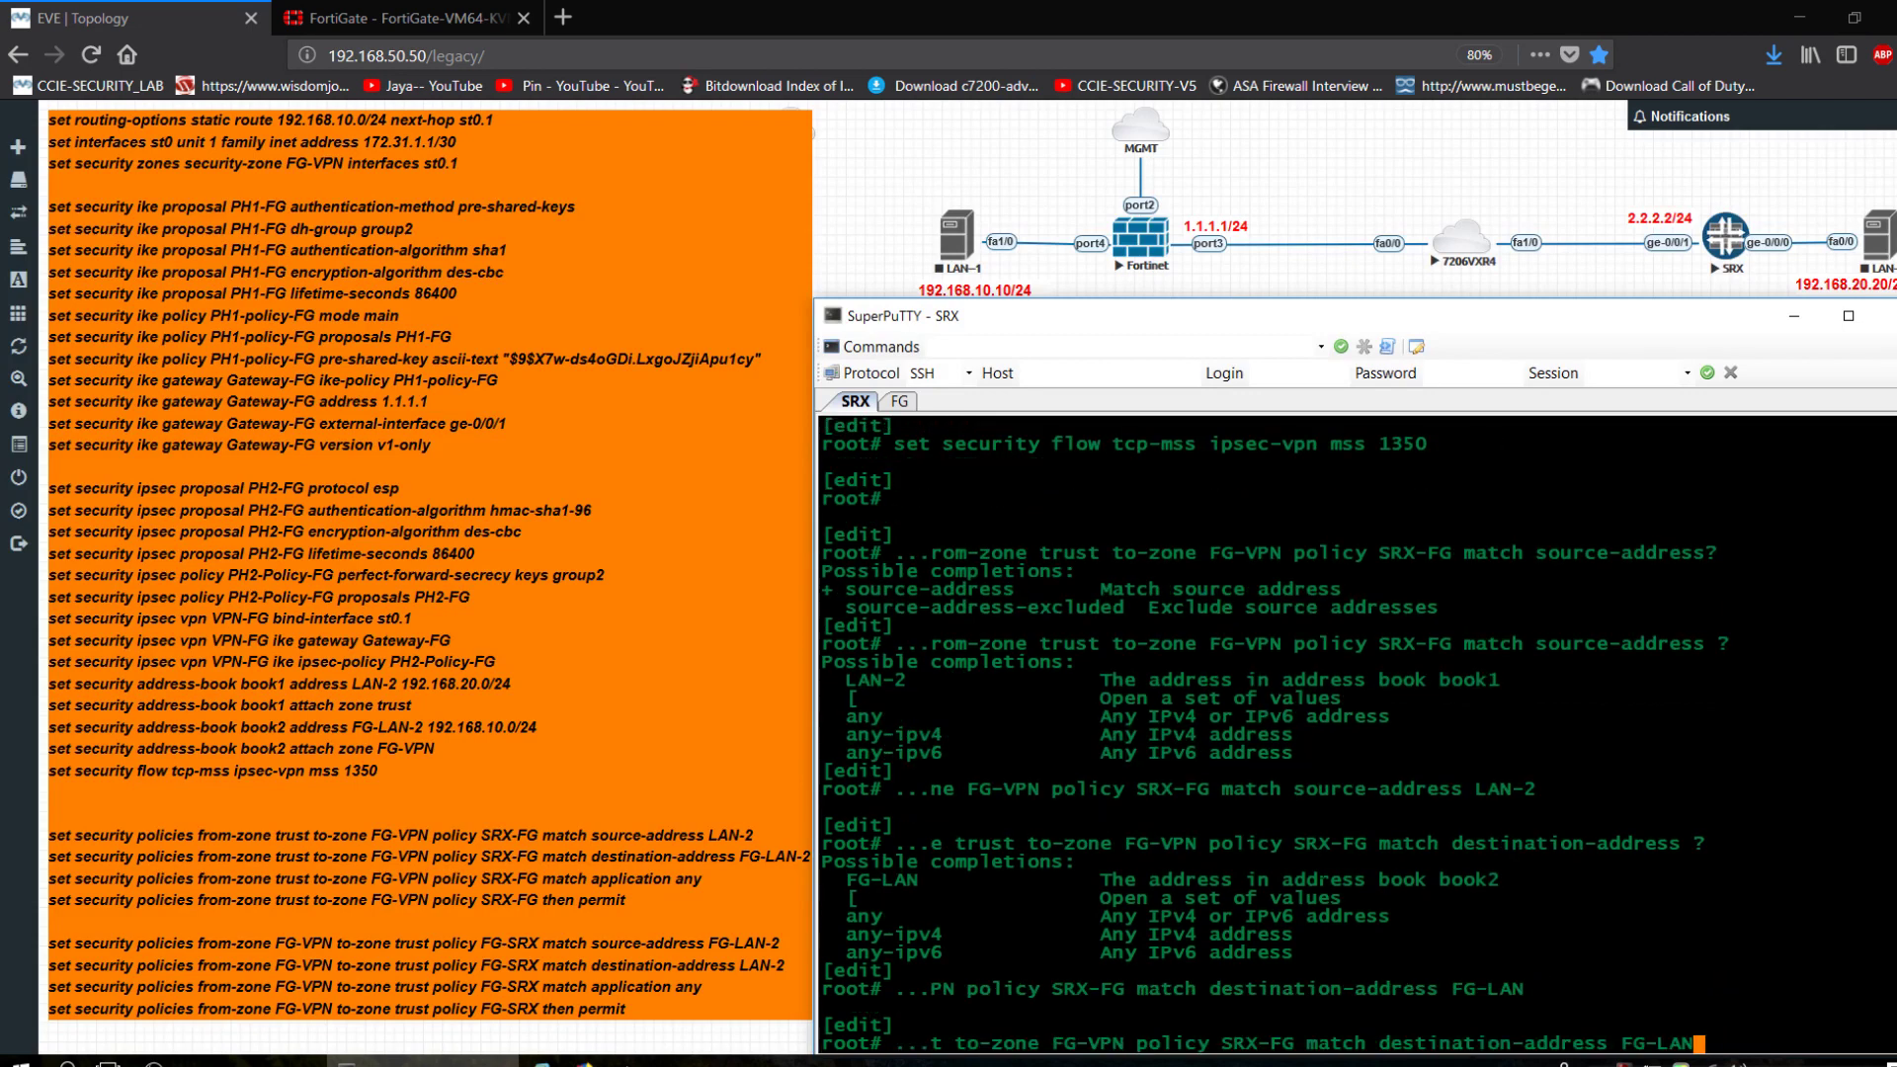
pyautogui.press('BackSpace')
pyautogui.press('BackSpace')
pyautogui.press('BackSpace')
pyautogui.press('BackSpace')
pyautogui.press('BackSpace')
pyautogui.press('BackSpace')
pyautogui.press('BackSpace')
pyautogui.press('BackSpace')
pyautogui.press('BackSpace')
pyautogui.press('BackSpace')
pyautogui.press('BackSpace')
pyautogui.press('BackSpace')
pyautogui.press('BackSpace')
pyautogui.press('BackSpace')
pyautogui.press('BackSpace')
pyautogui.press('BackSpace')
pyautogui.press('BackSpace')
pyautogui.press('BackSpace')
pyautogui.press('BackSpace')
pyautogui.press('BackSpace')
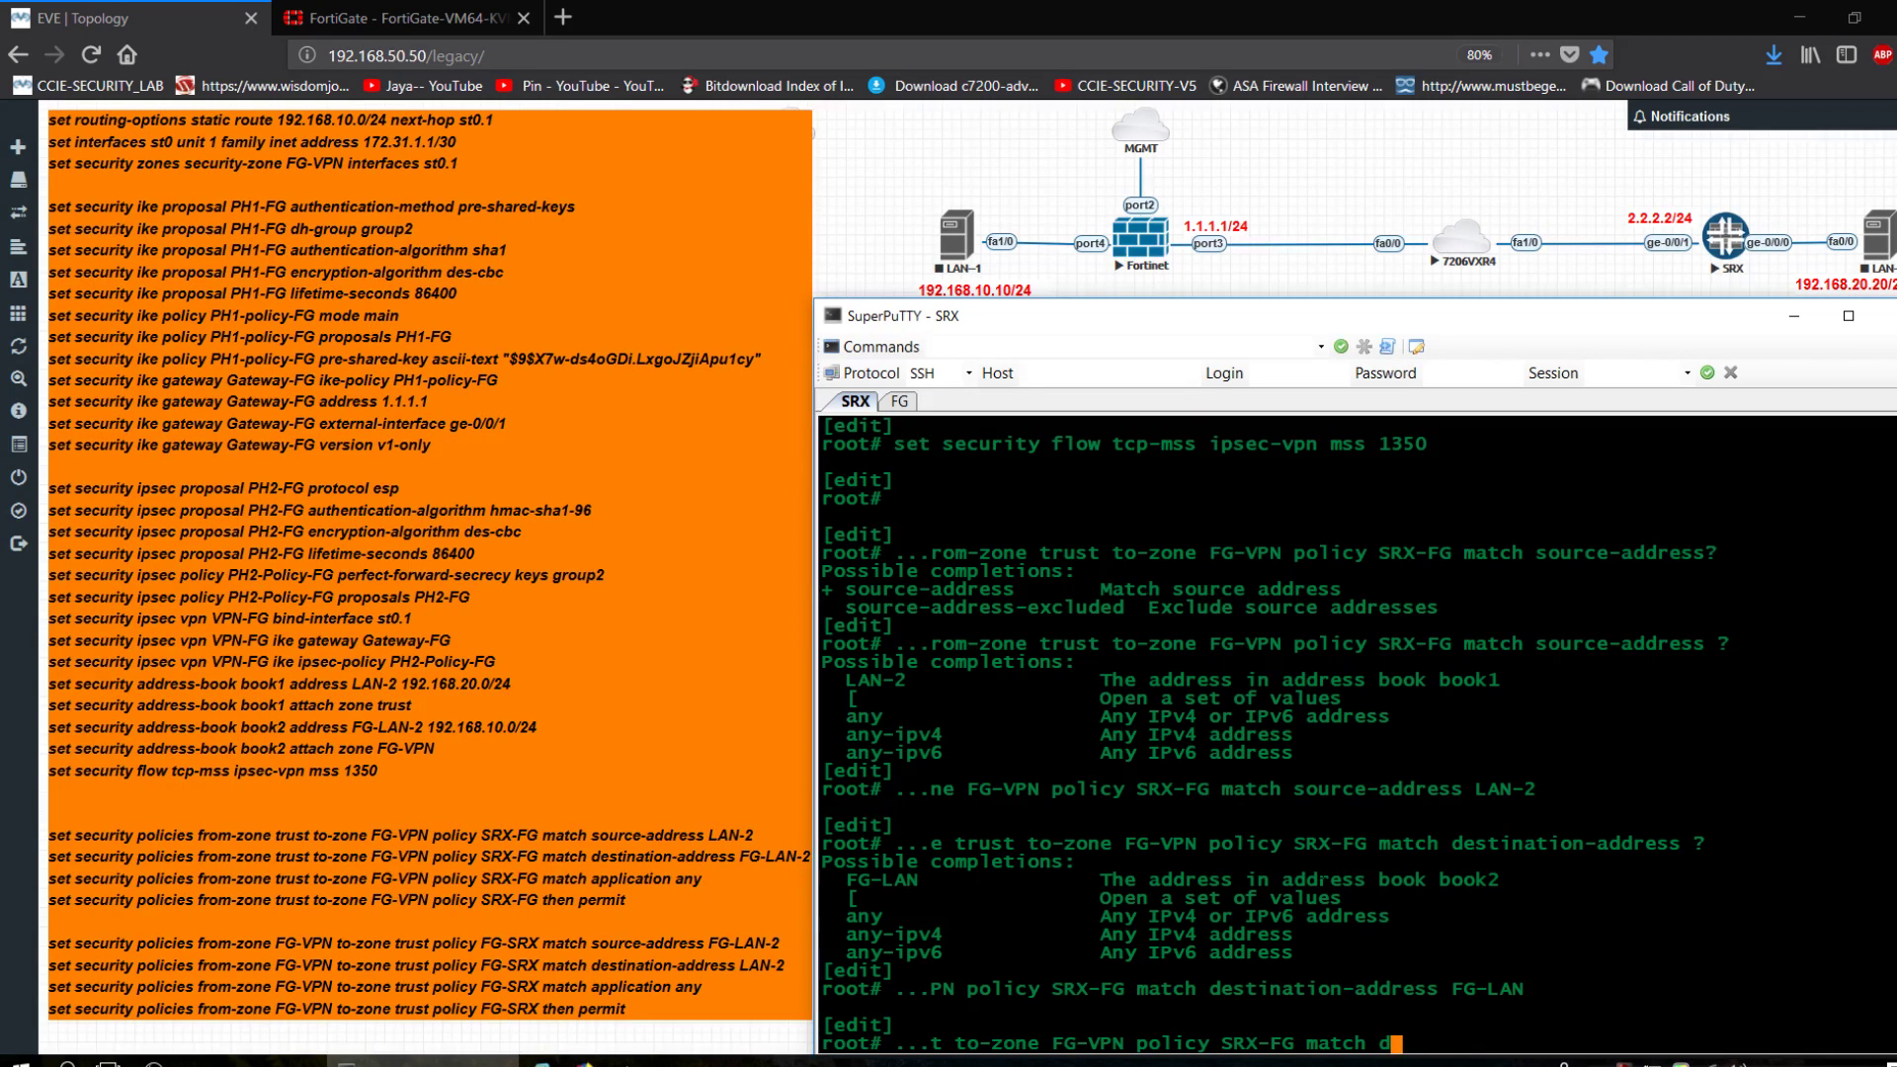
pyautogui.press('BackSpace')
pyautogui.write('appl')
pyautogui.press('space')
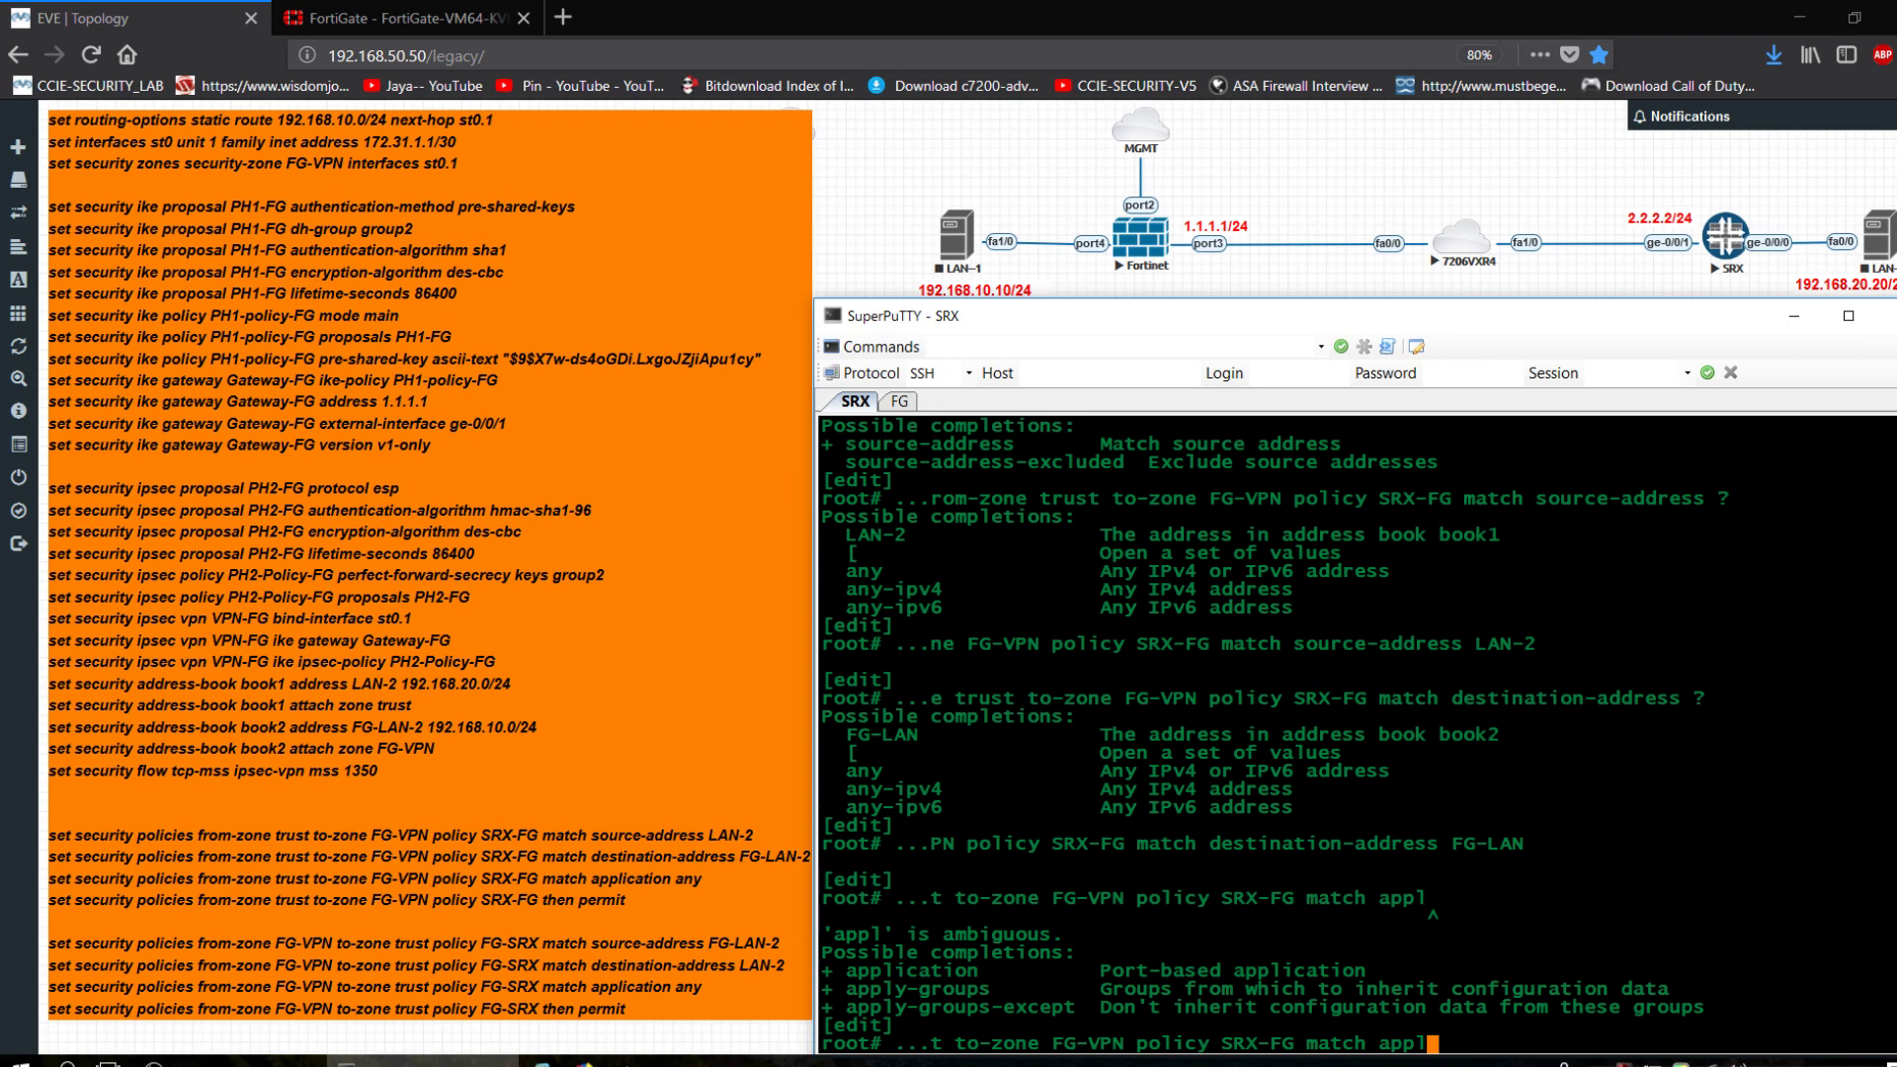
pyautogui.press('BackSpace')
pyautogui.press('BackSpace')
pyautogui.press('BackSpace')
pyautogui.press('BackSpace')
pyautogui.press('BackSpace')
pyautogui.press('BackSpace')
pyautogui.press('BackSpace')
pyautogui.press('BackSpace')
pyautogui.press('BackSpace')
pyautogui.press('BackSpace')
pyautogui.write('match appli')
pyautogui.press('Tab')
pyautogui.write('any')
pyautogui.press('Return')
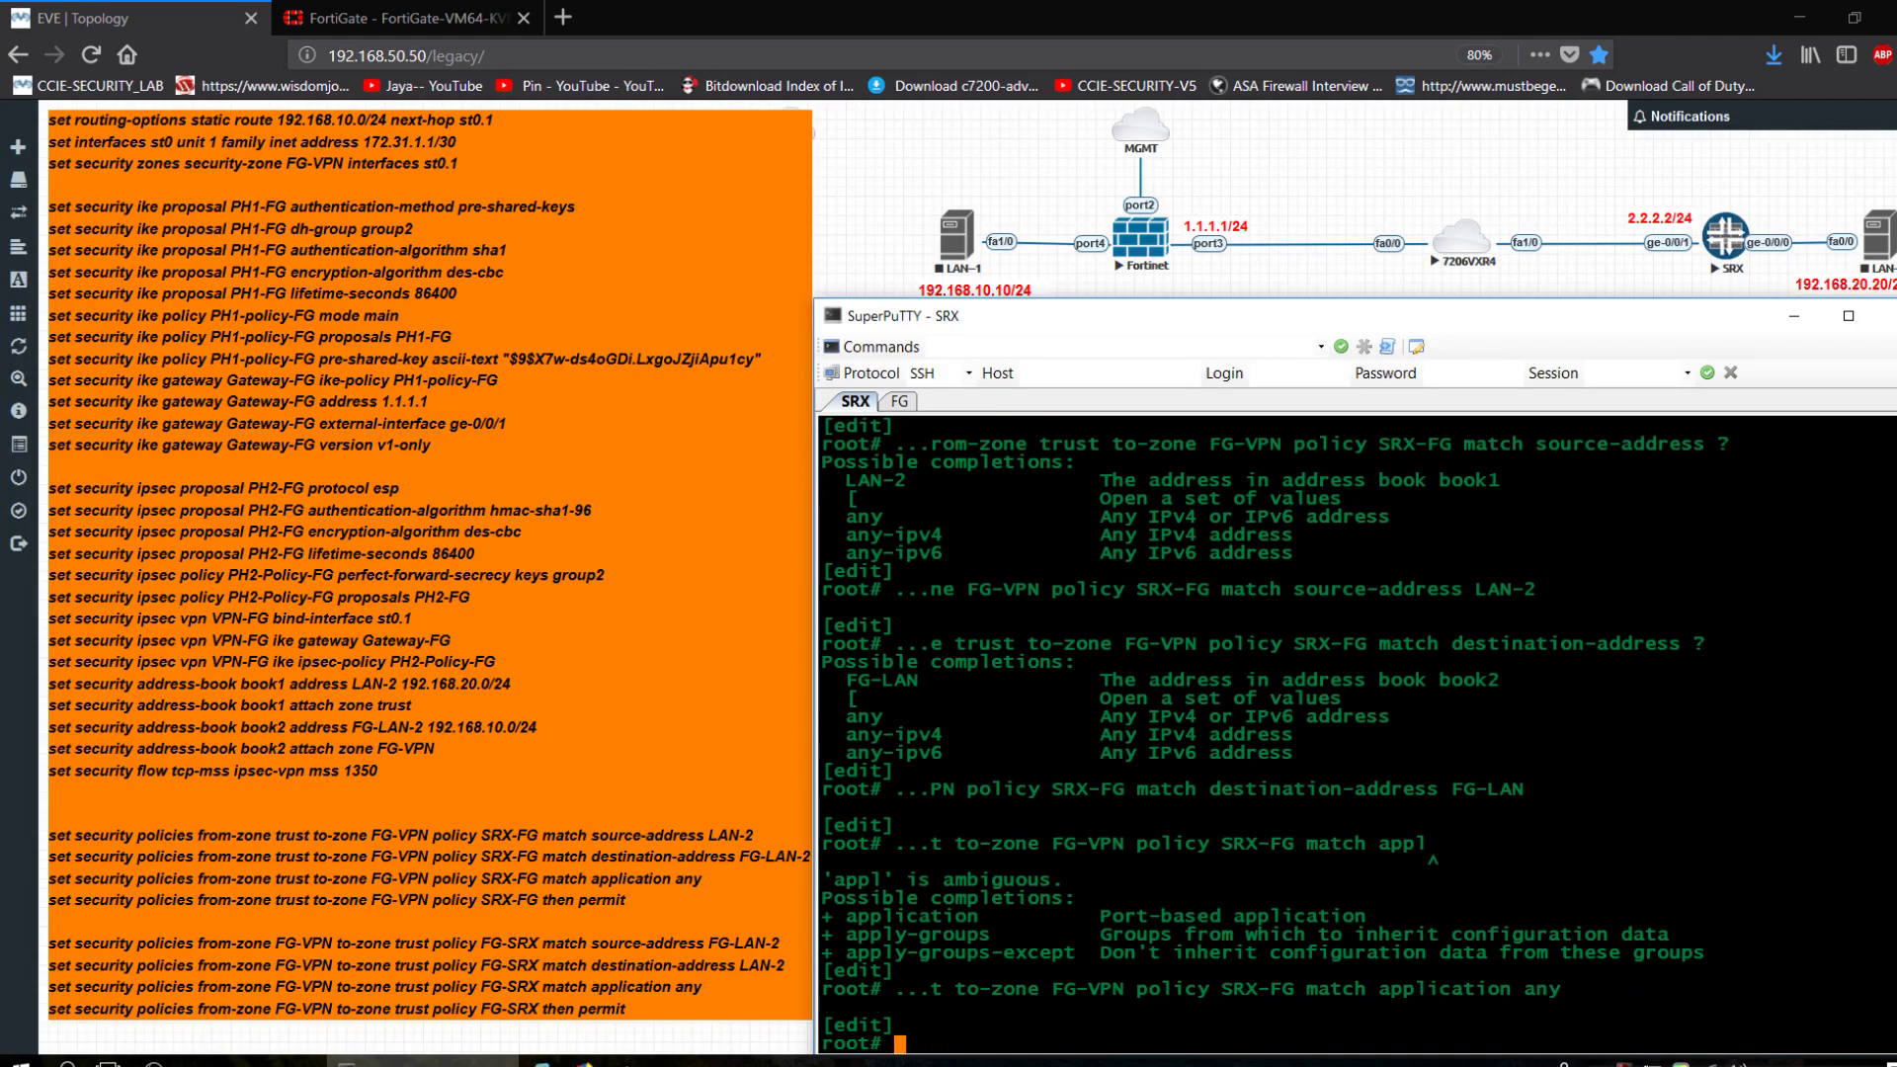
pyautogui.press('Return')
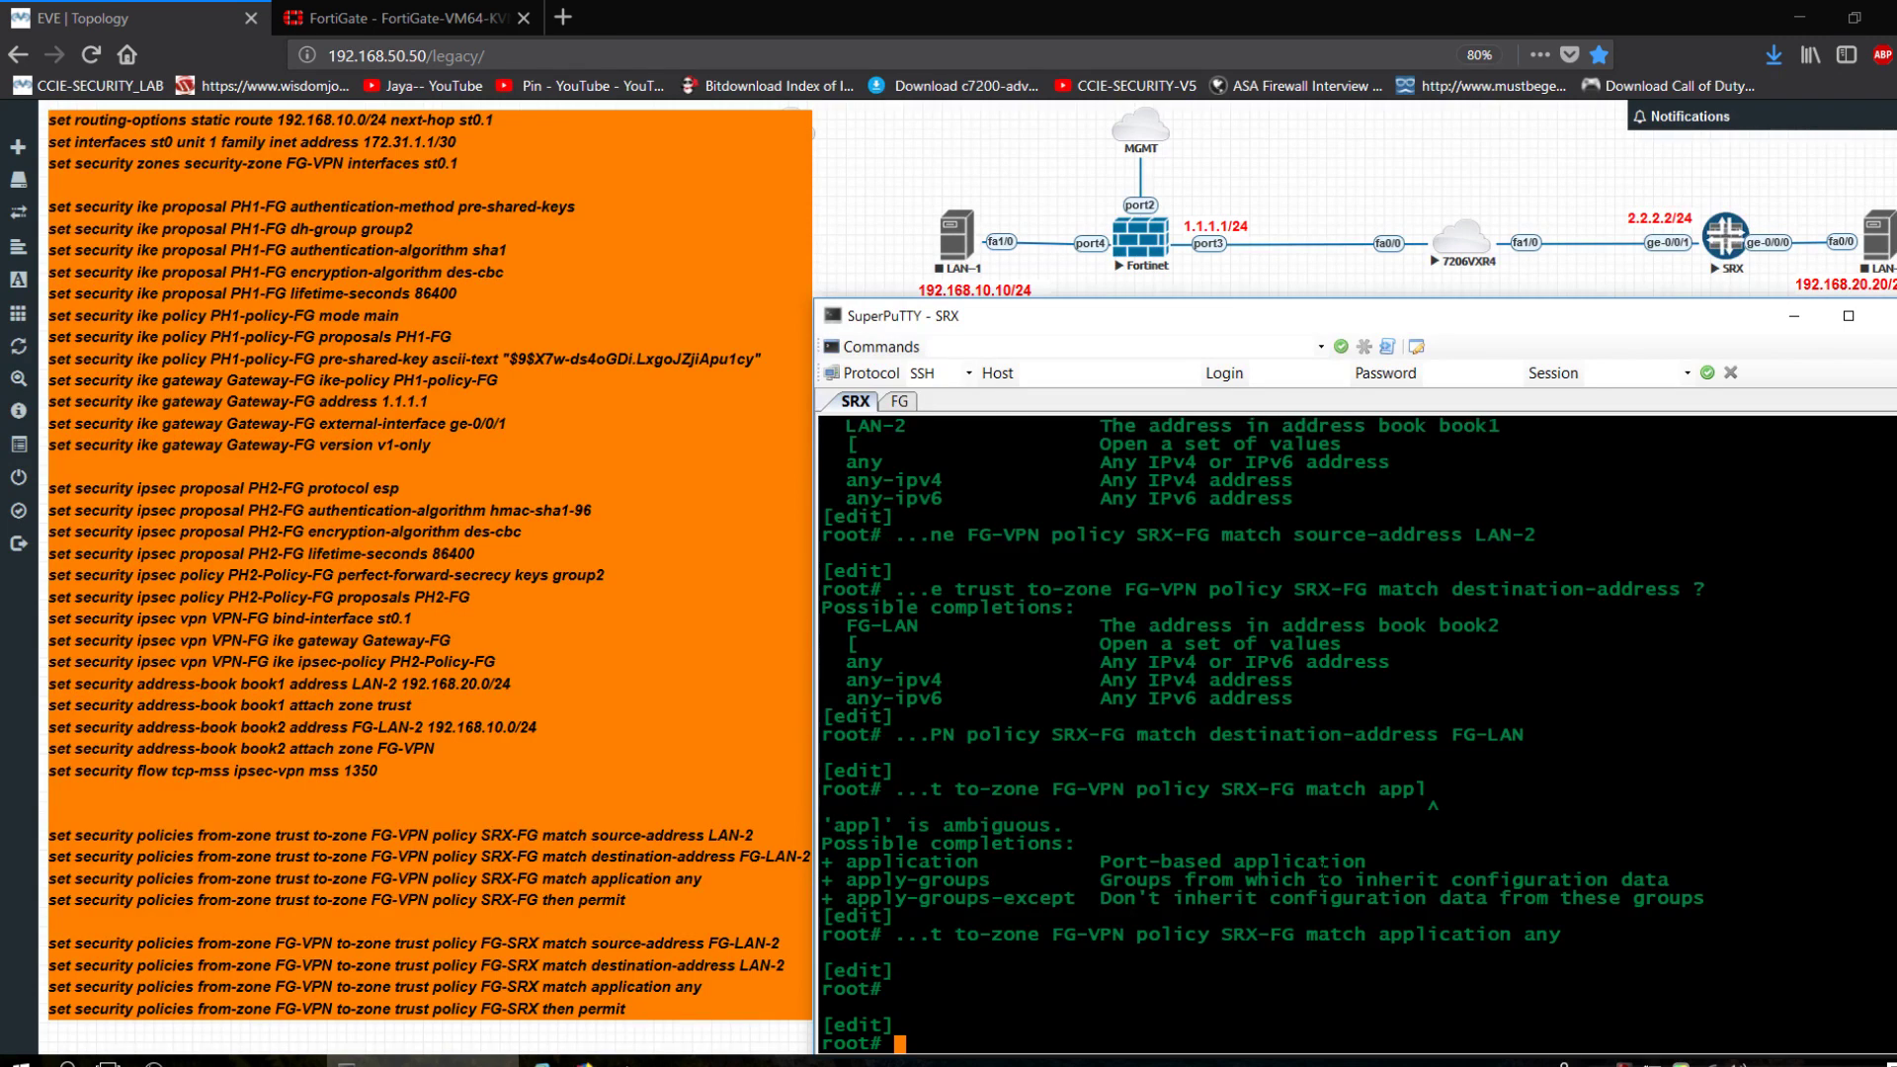
# Create policy FG-SRX from FG-VPN to trust matching source FG-LAN and destination LAN-2.
pyautogui.write('se')
pyautogui.write('security policies from-zone ')
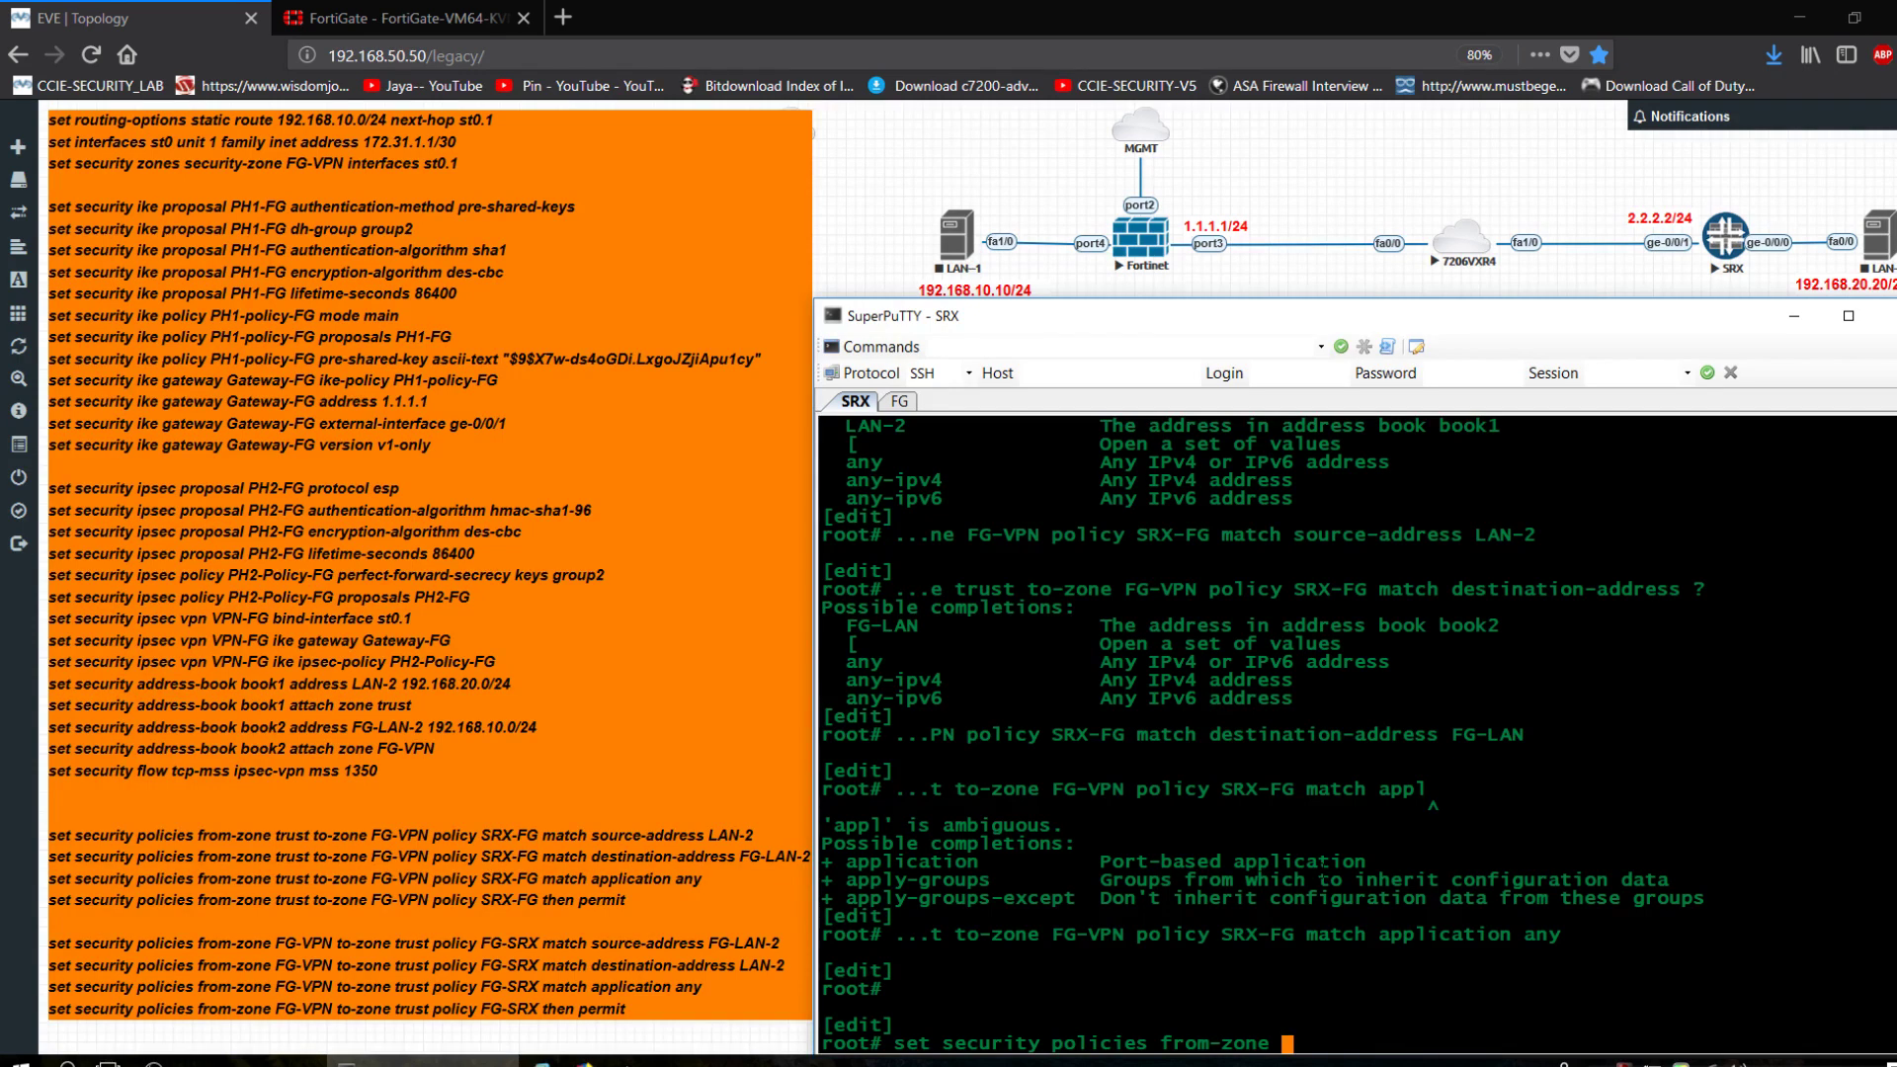
pyautogui.write('FG-VPN to-zone ')
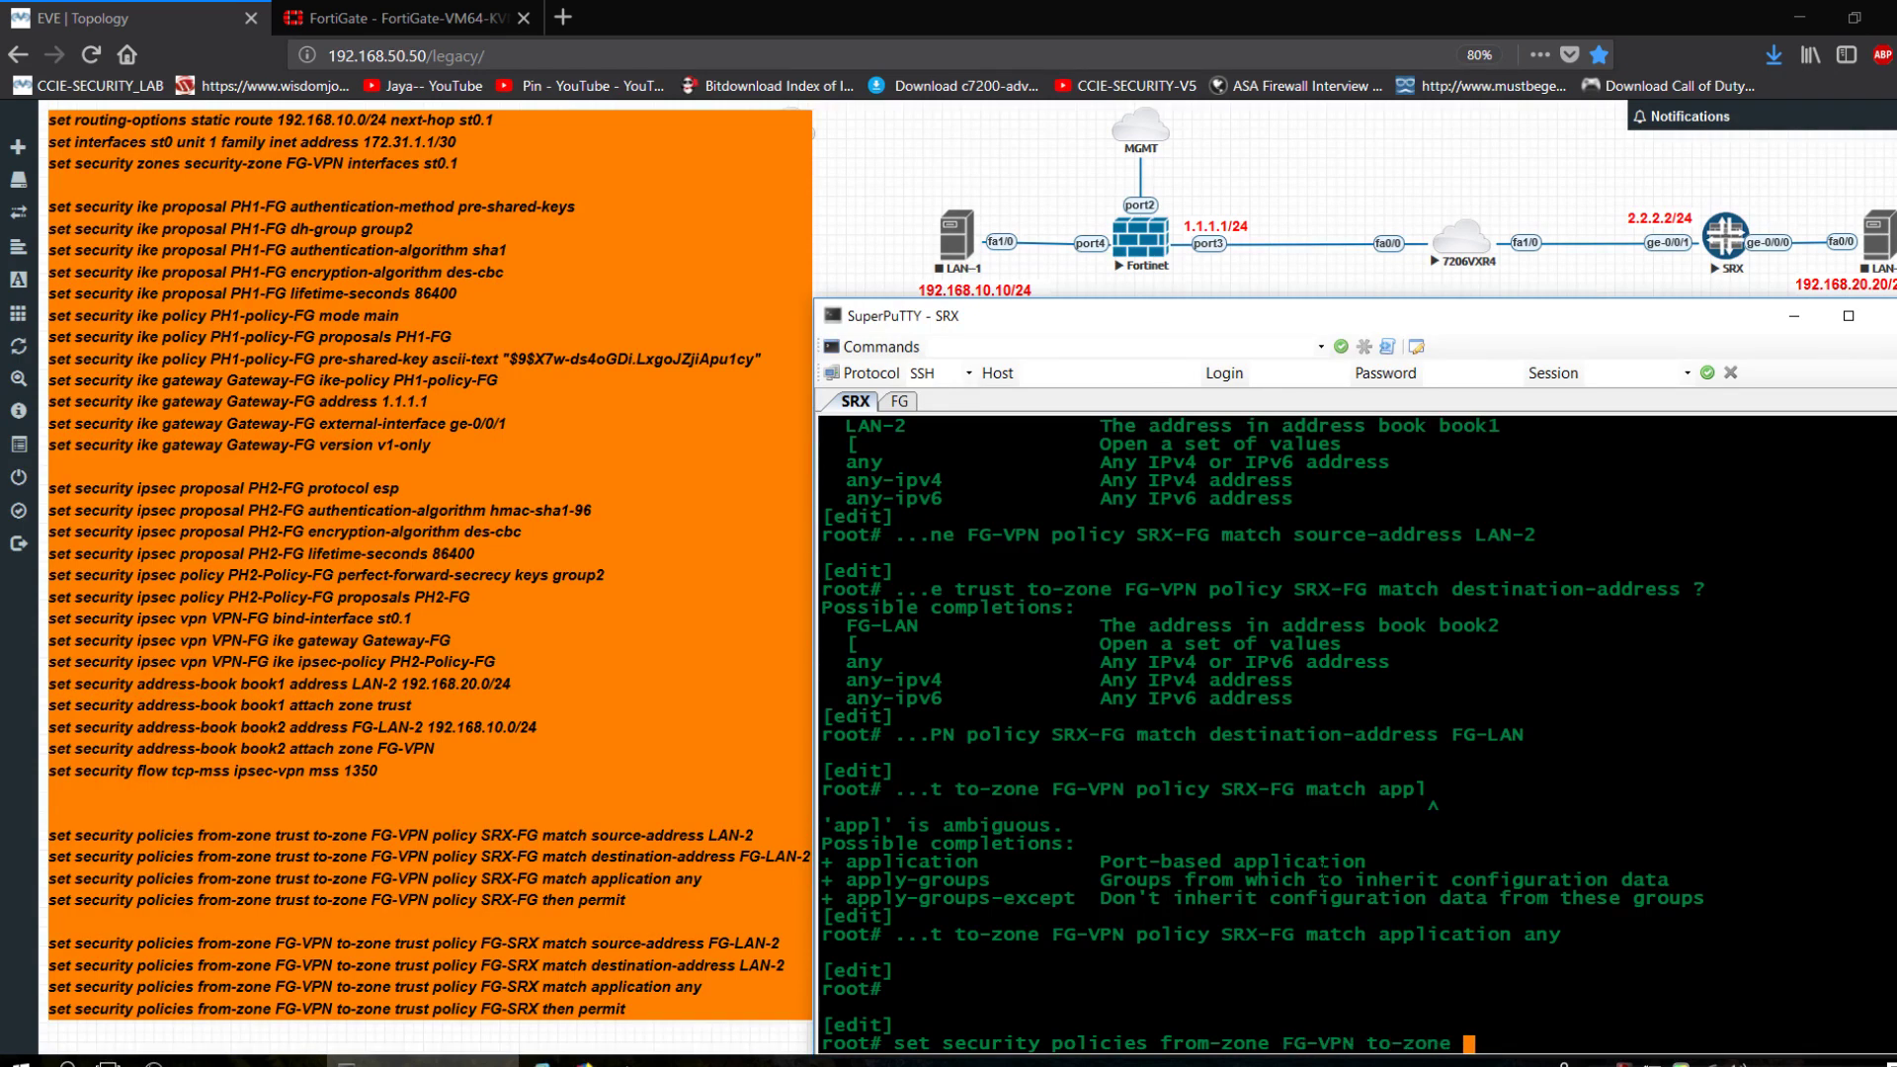
pyautogui.write('trust policy FG-SR')
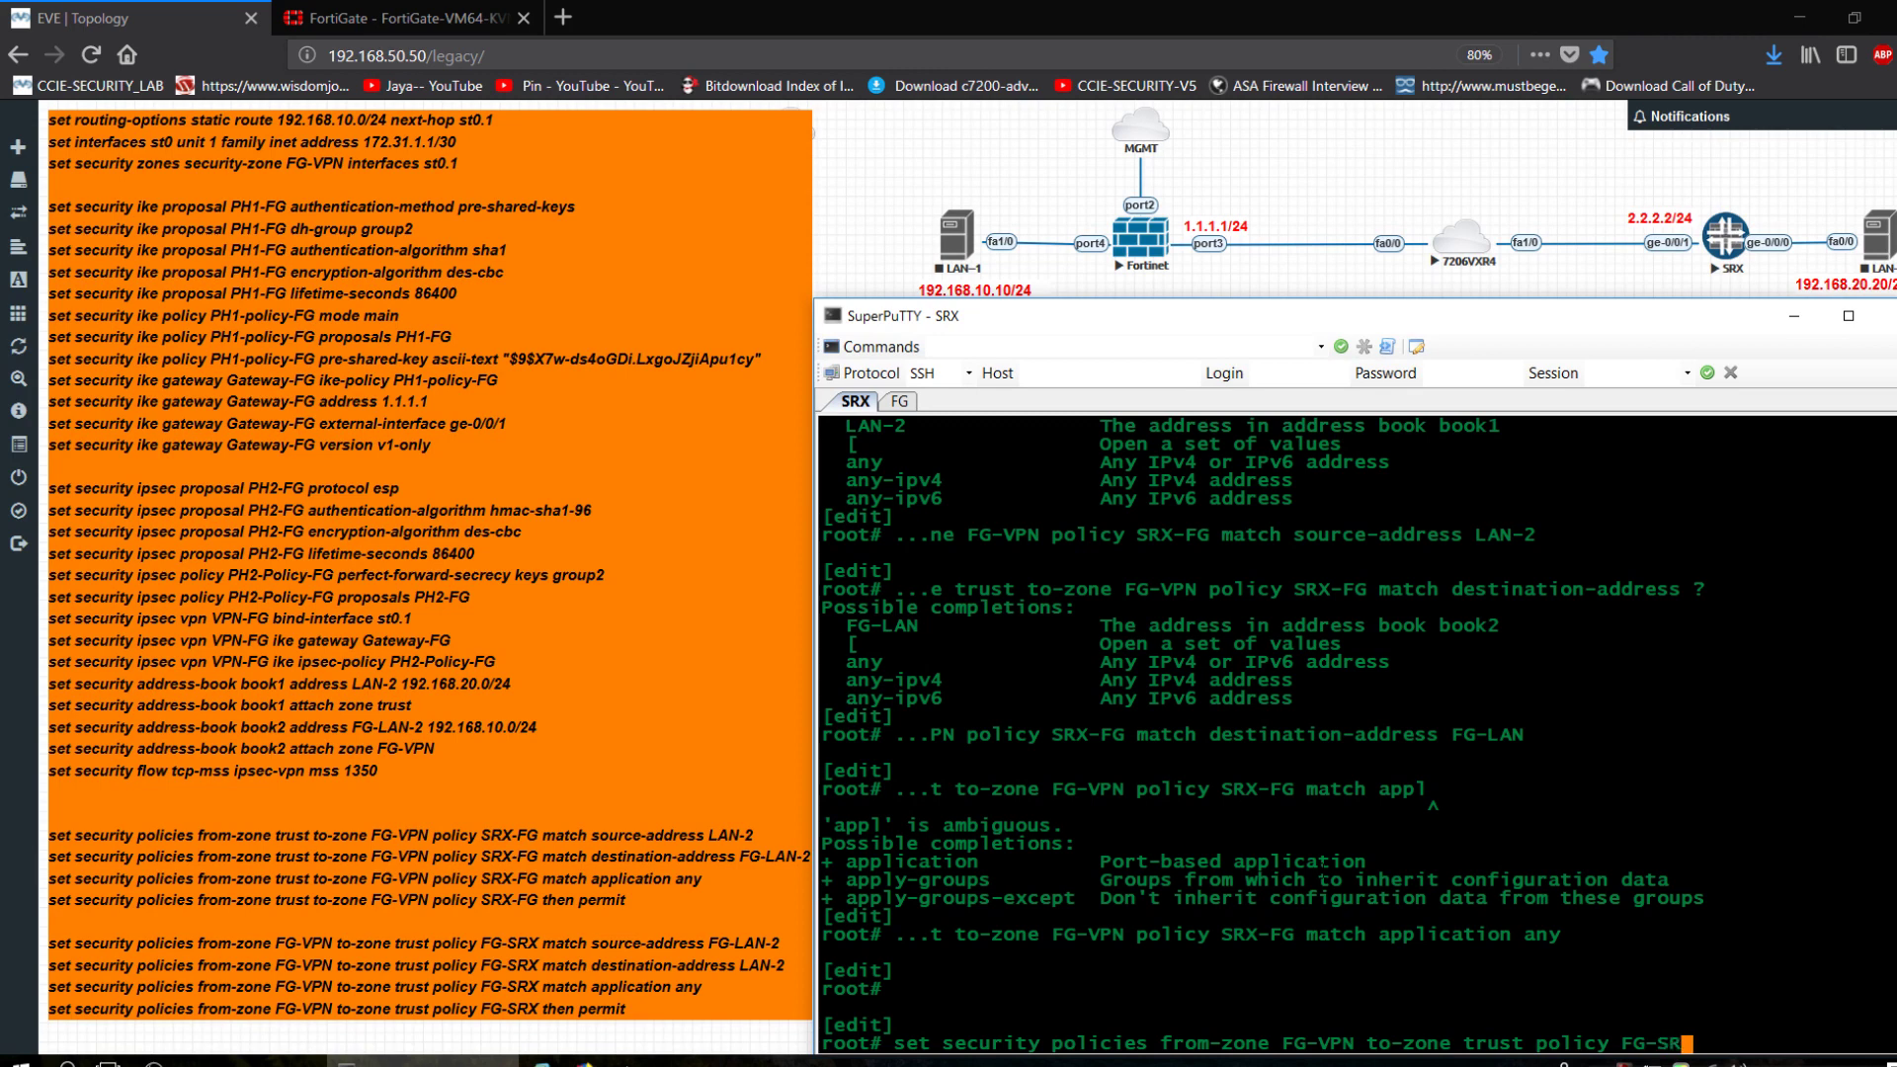
pyautogui.write('X ma')
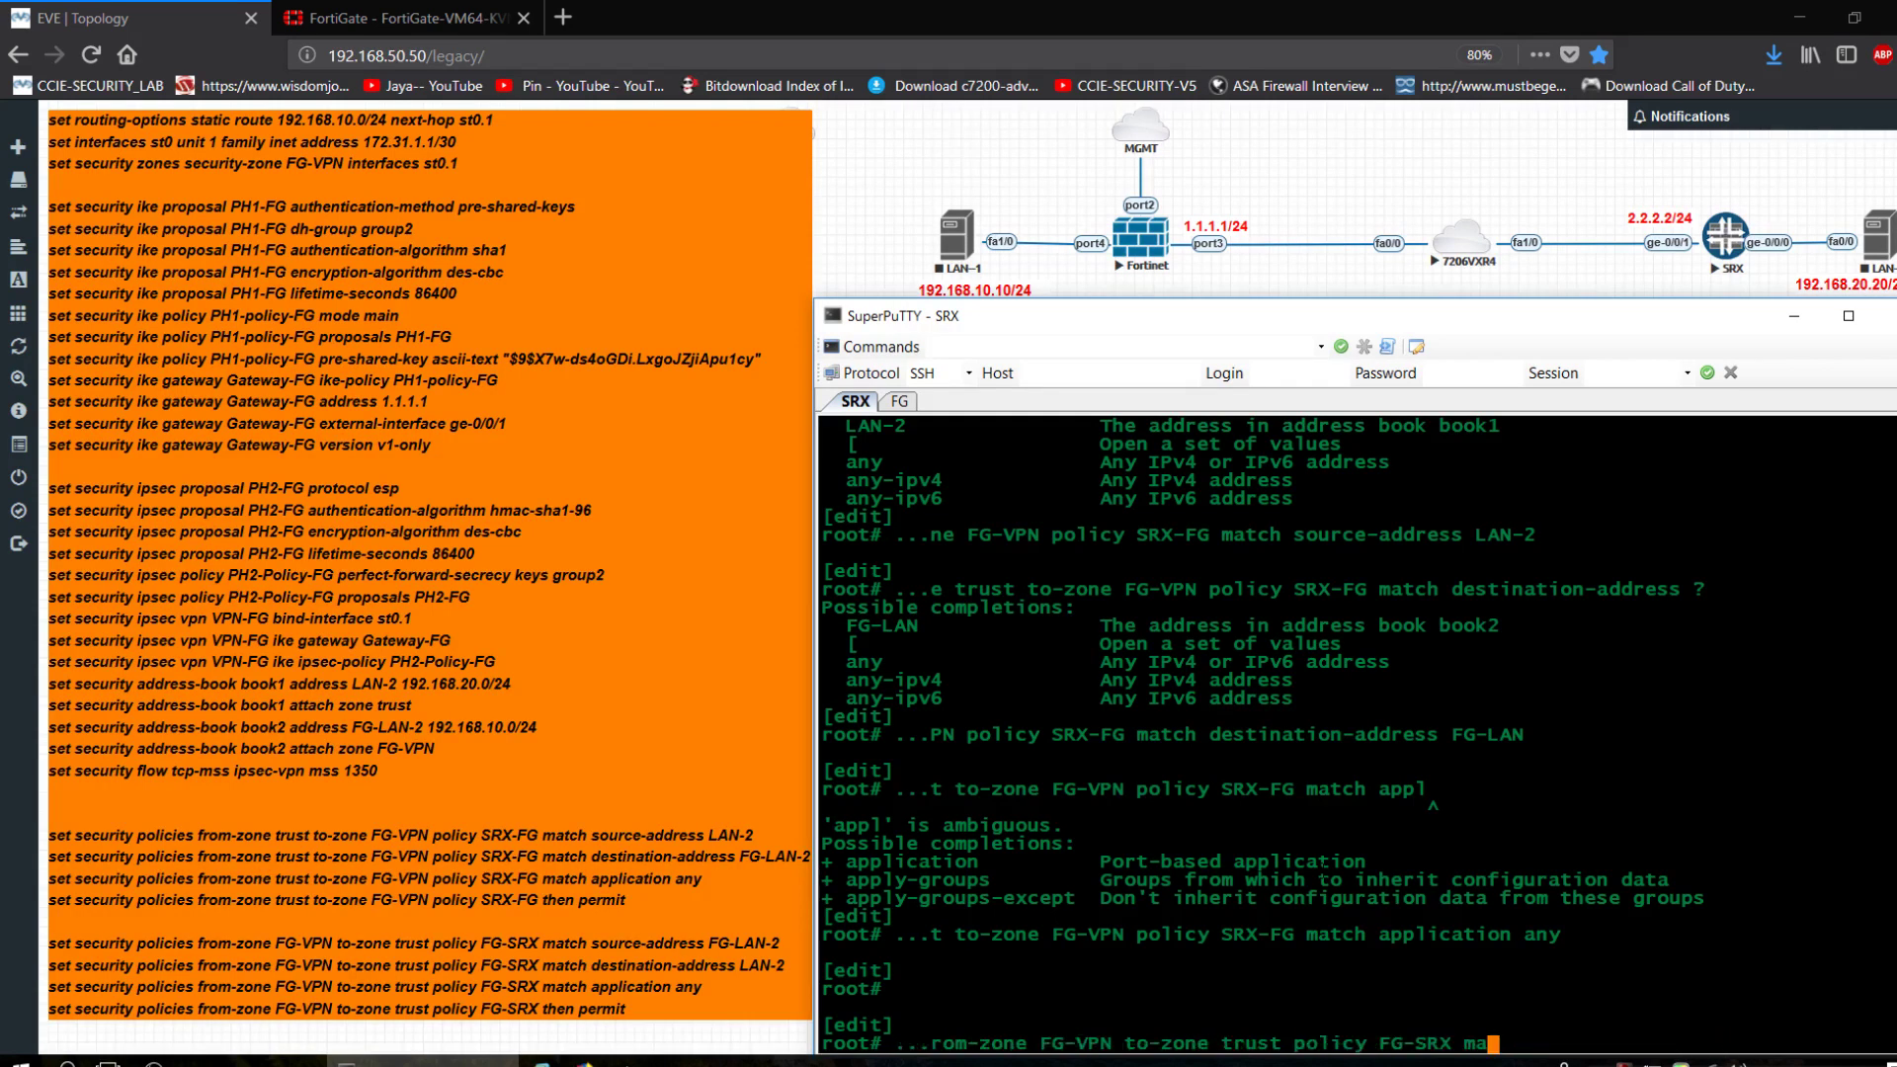
pyautogui.write('tch source-address')
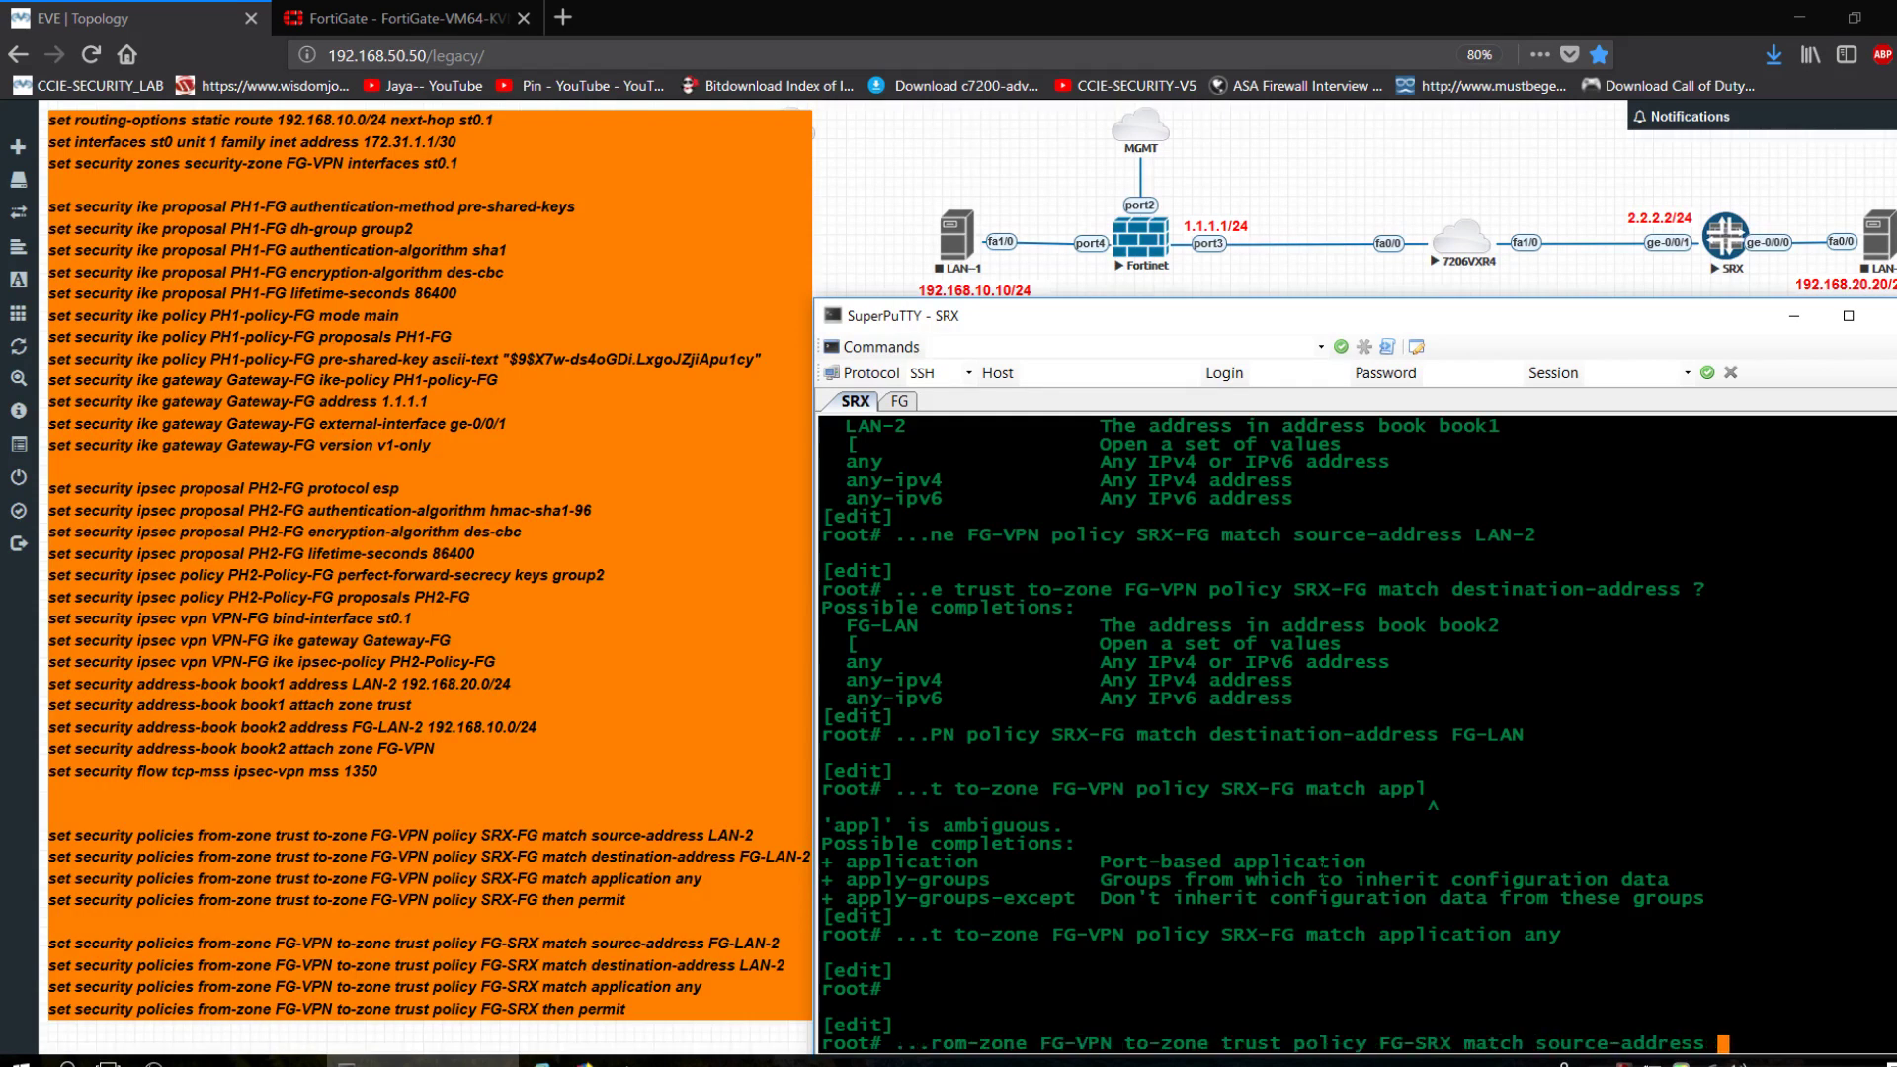
pyautogui.write(' ?')
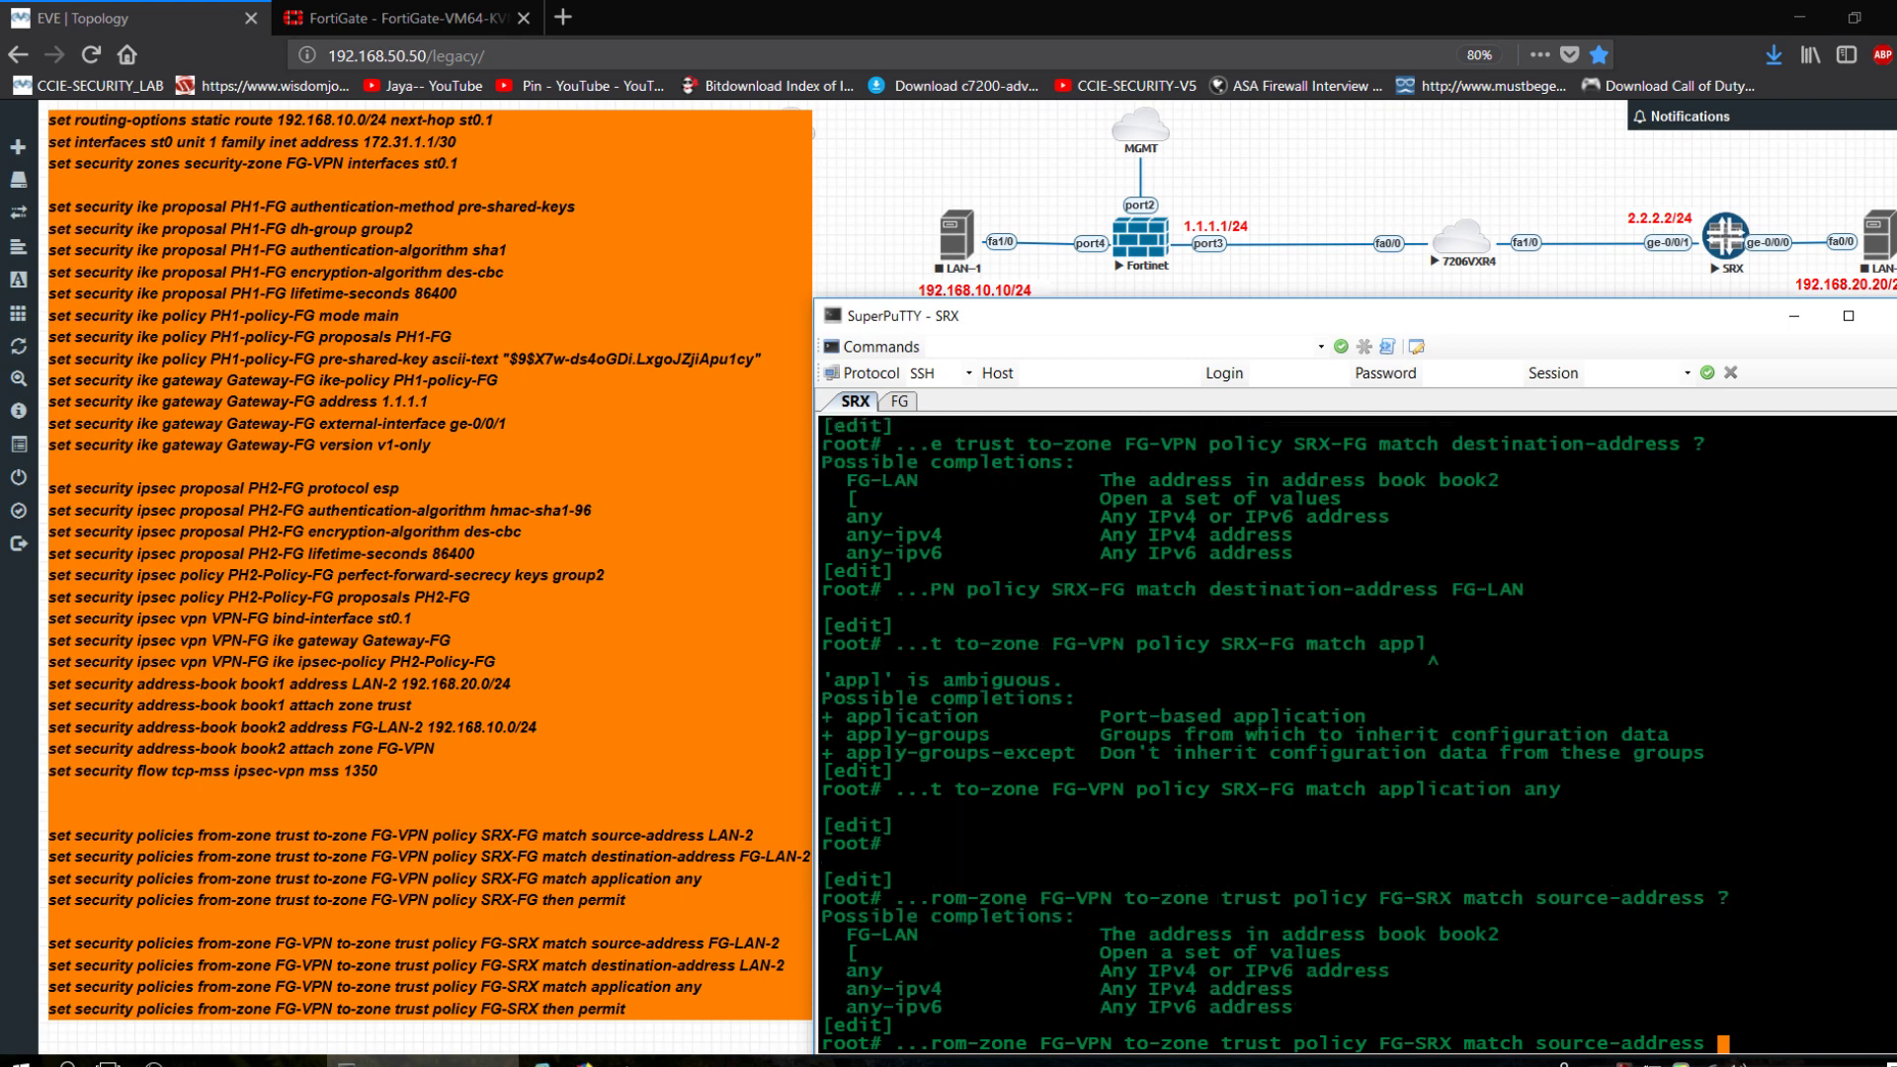
pyautogui.write('FG-LAN')
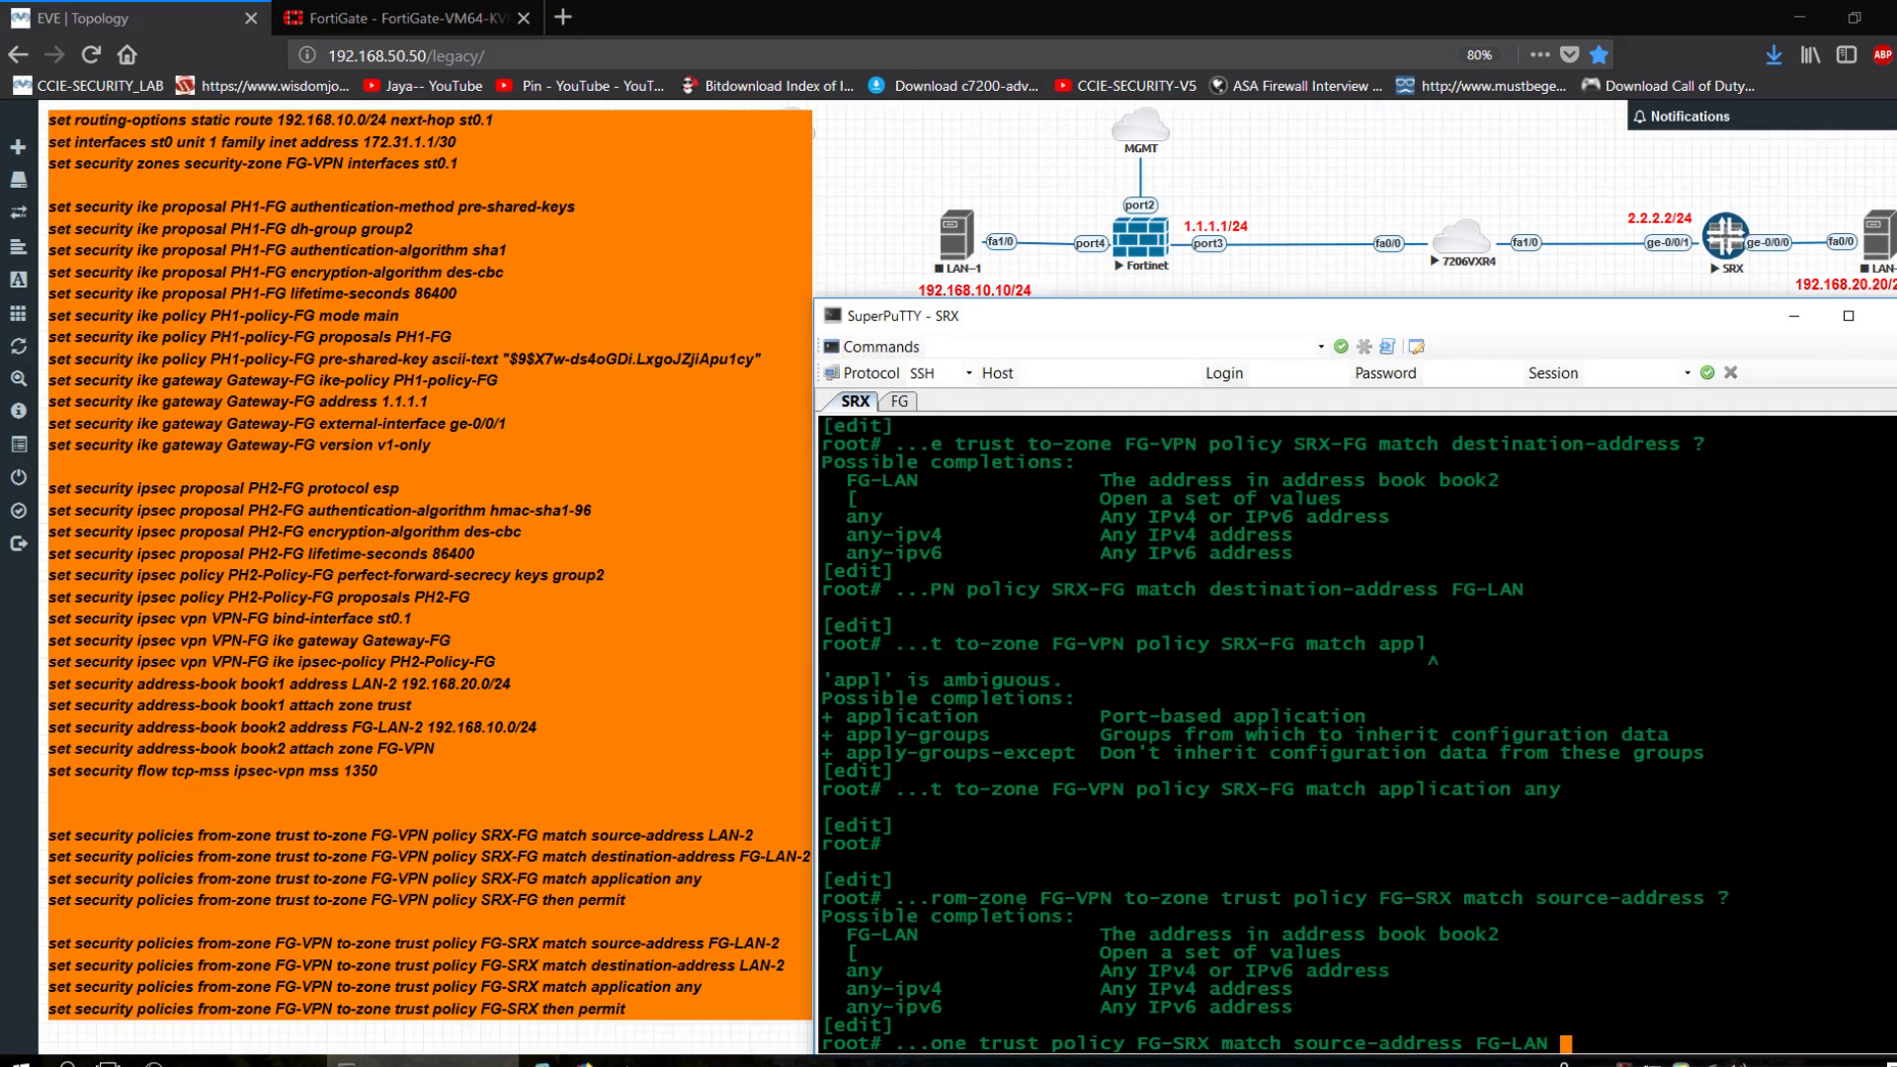
pyautogui.press('Return')
pyautogui.press('Up')
pyautogui.press('BackSpace')
pyautogui.press('BackSpace')
pyautogui.press('BackSpace')
pyautogui.press('BackSpace')
pyautogui.press('BackSpace')
pyautogui.press('BackSpace')
pyautogui.press('BackSpace')
pyautogui.press('BackSpace')
pyautogui.press('BackSpace')
pyautogui.press('BackSpace')
pyautogui.press('BackSpace')
pyautogui.press('BackSpace')
pyautogui.press('BackSpace')
pyautogui.press('BackSpace')
pyautogui.press('BackSpace')
pyautogui.press('BackSpace')
pyautogui.press('BackSpace')
pyautogui.press('BackSpace')
pyautogui.press('BackSpace')
pyautogui.press('BackSpace')
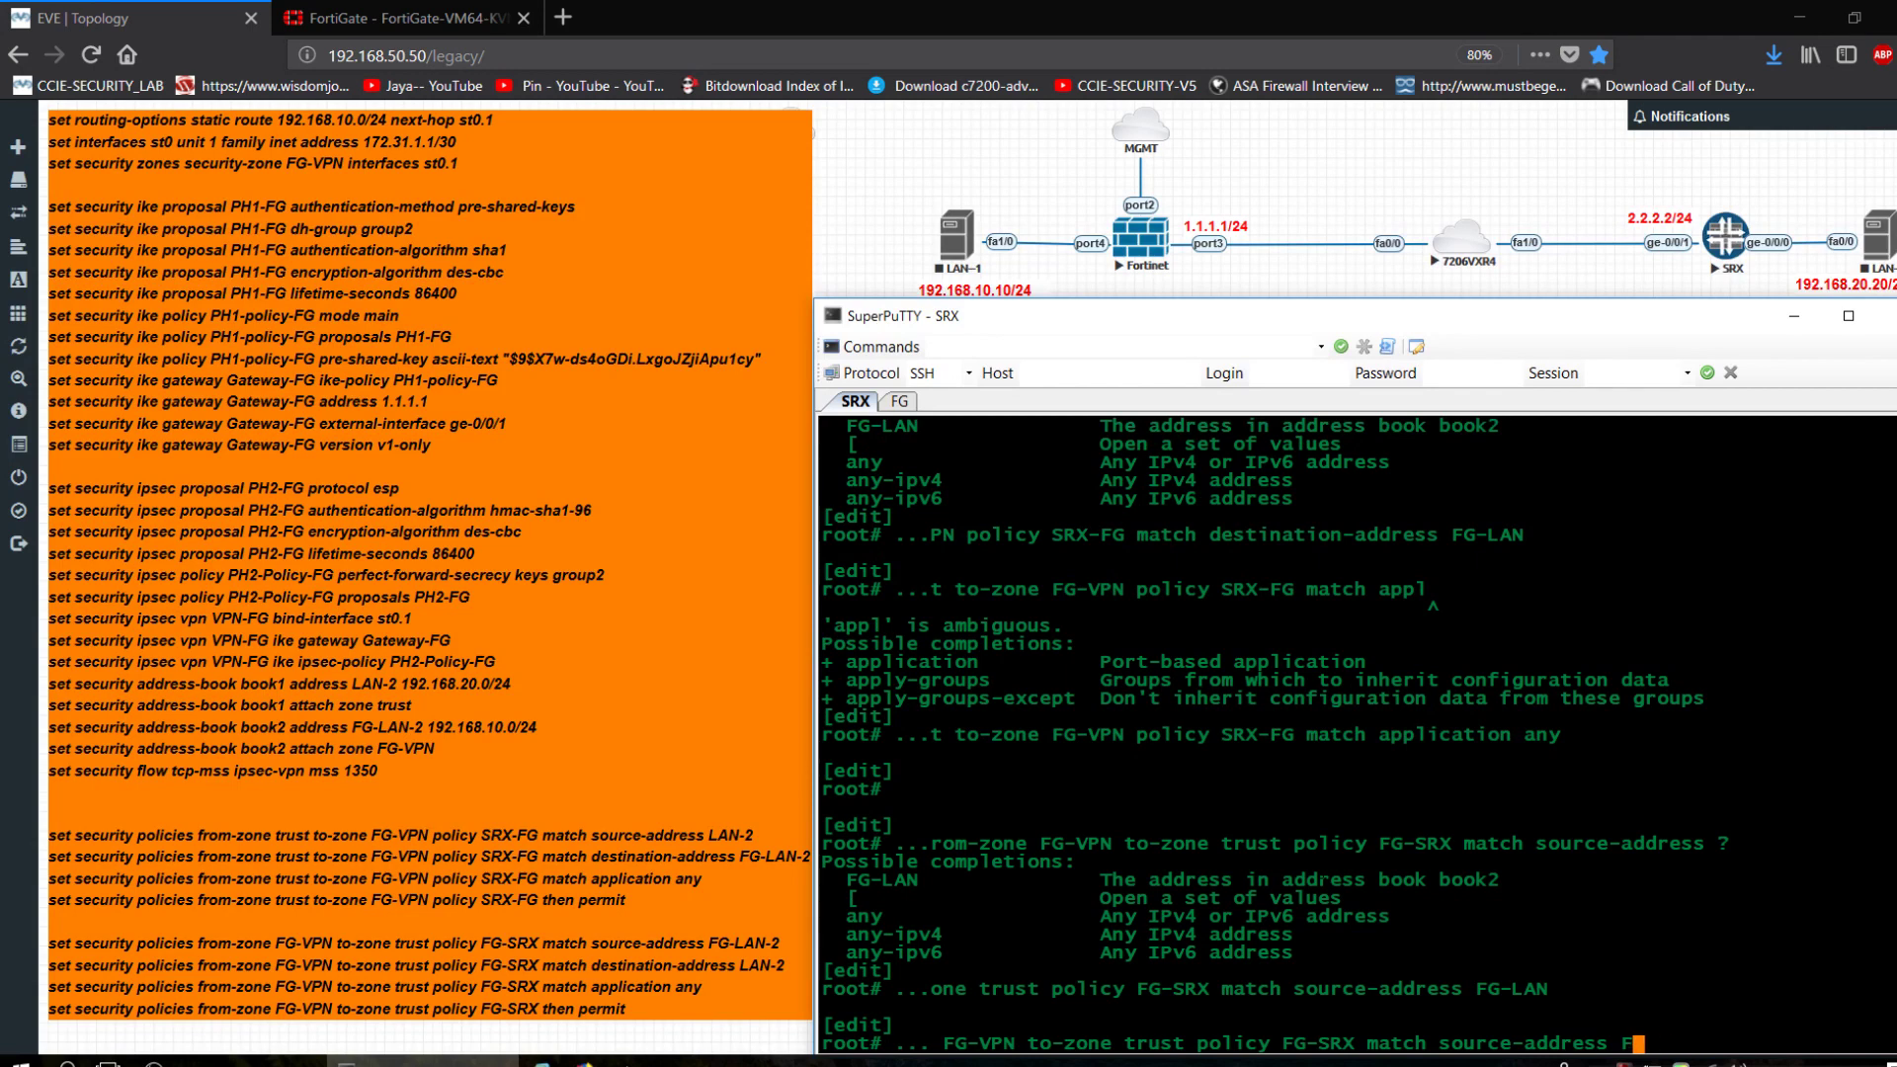
pyautogui.write('de')
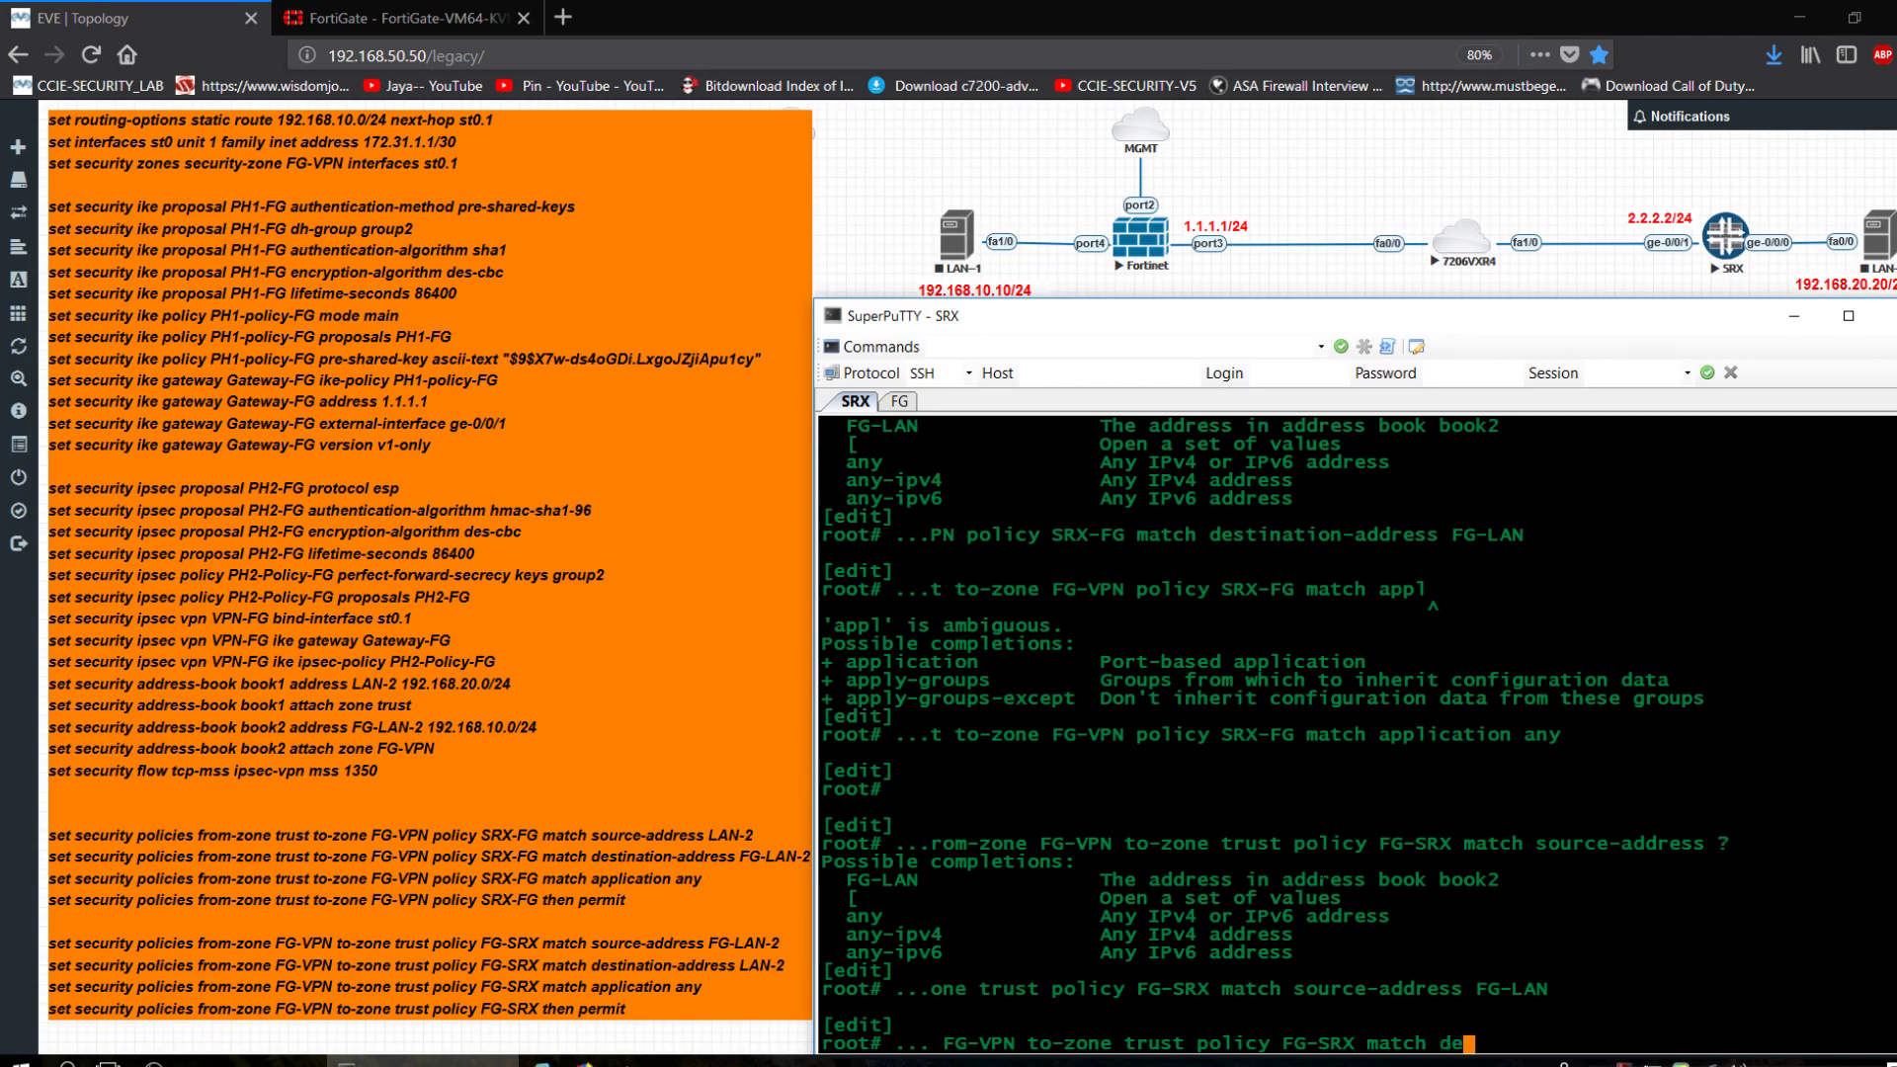
pyautogui.write('stination-address LAN-2')
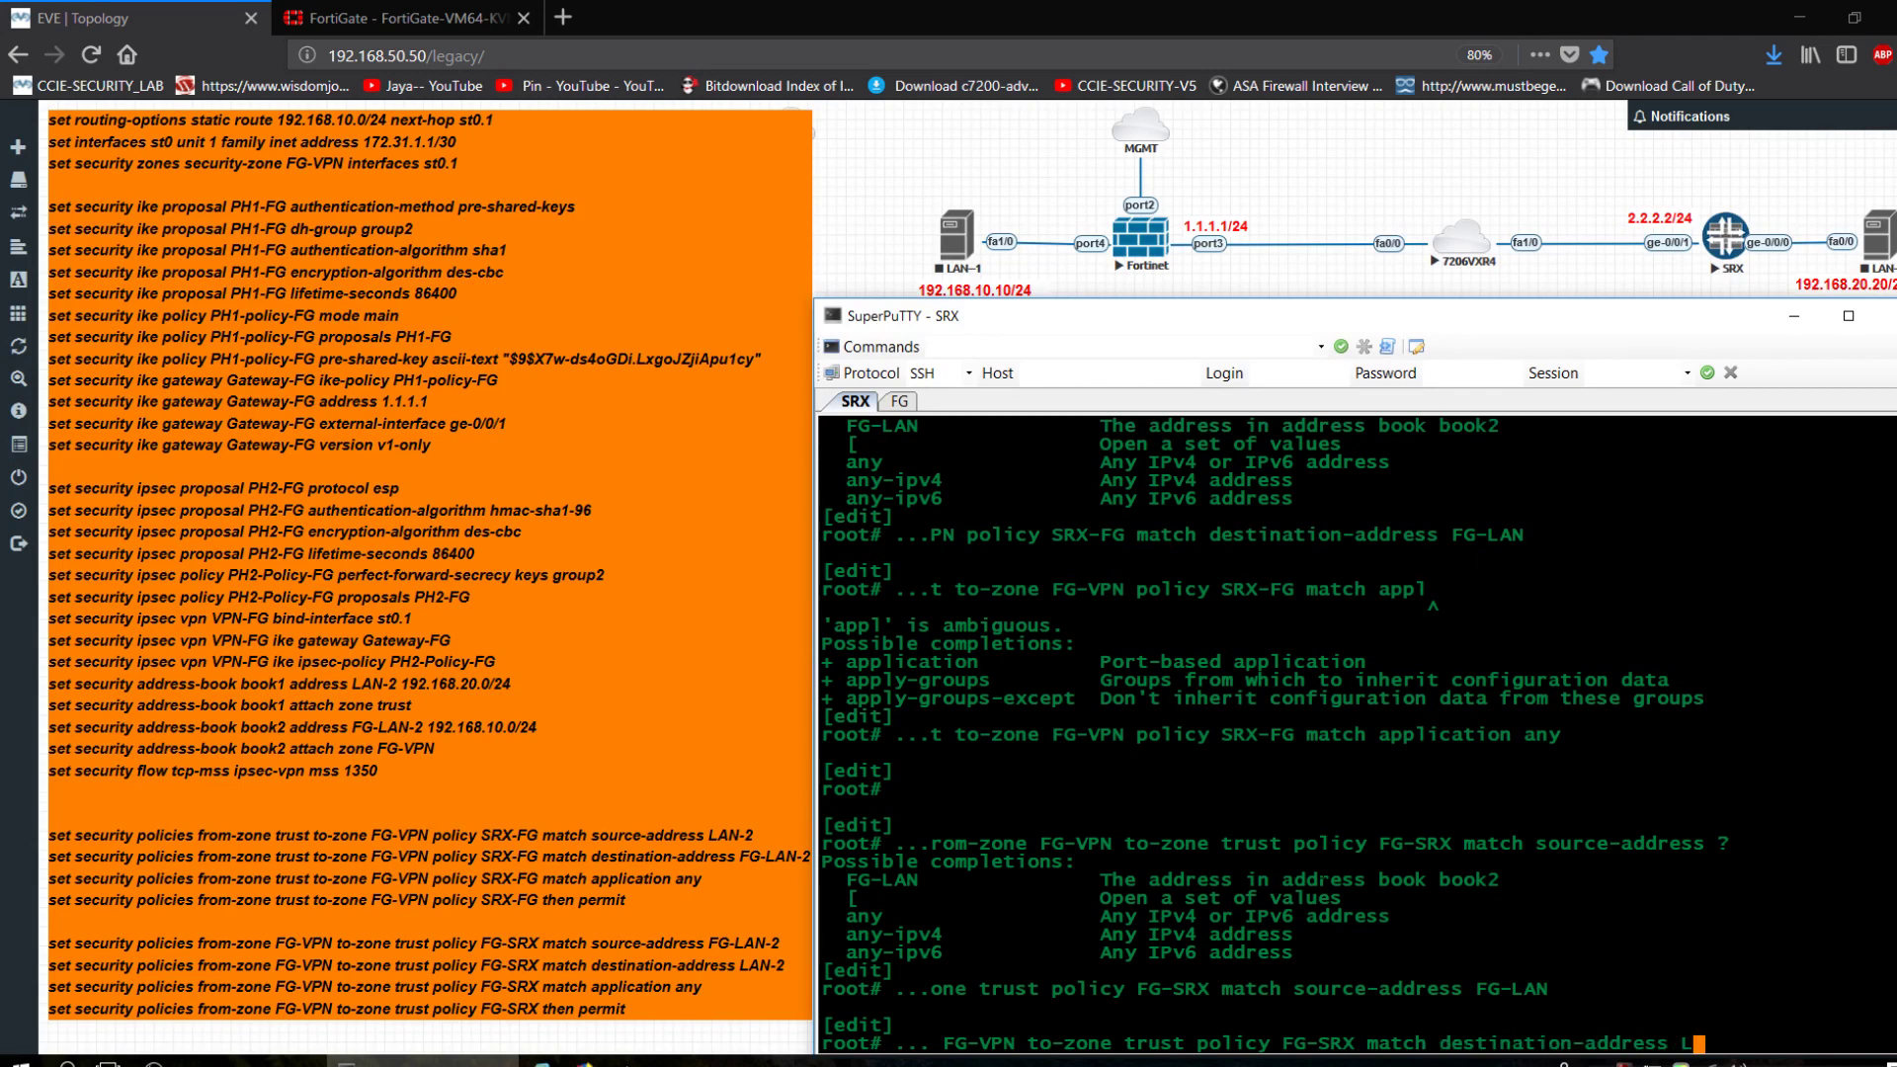
pyautogui.press('Return')
# Type the application any match for FG-SRX, not yet submitted.
pyautogui.press('Up')
pyautogui.press('BackSpace')
pyautogui.press('BackSpace')
pyautogui.press('BackSpace')
pyautogui.press('BackSpace')
pyautogui.press('BackSpace')
pyautogui.press('BackSpace')
pyautogui.press('BackSpace')
pyautogui.press('BackSpace')
pyautogui.press('BackSpace')
pyautogui.press('BackSpace')
pyautogui.press('BackSpace')
pyautogui.press('BackSpace')
pyautogui.press('BackSpace')
pyautogui.press('BackSpace')
pyautogui.press('BackSpace')
pyautogui.press('BackSpace')
pyautogui.press('BackSpace')
pyautogui.press('BackSpace')
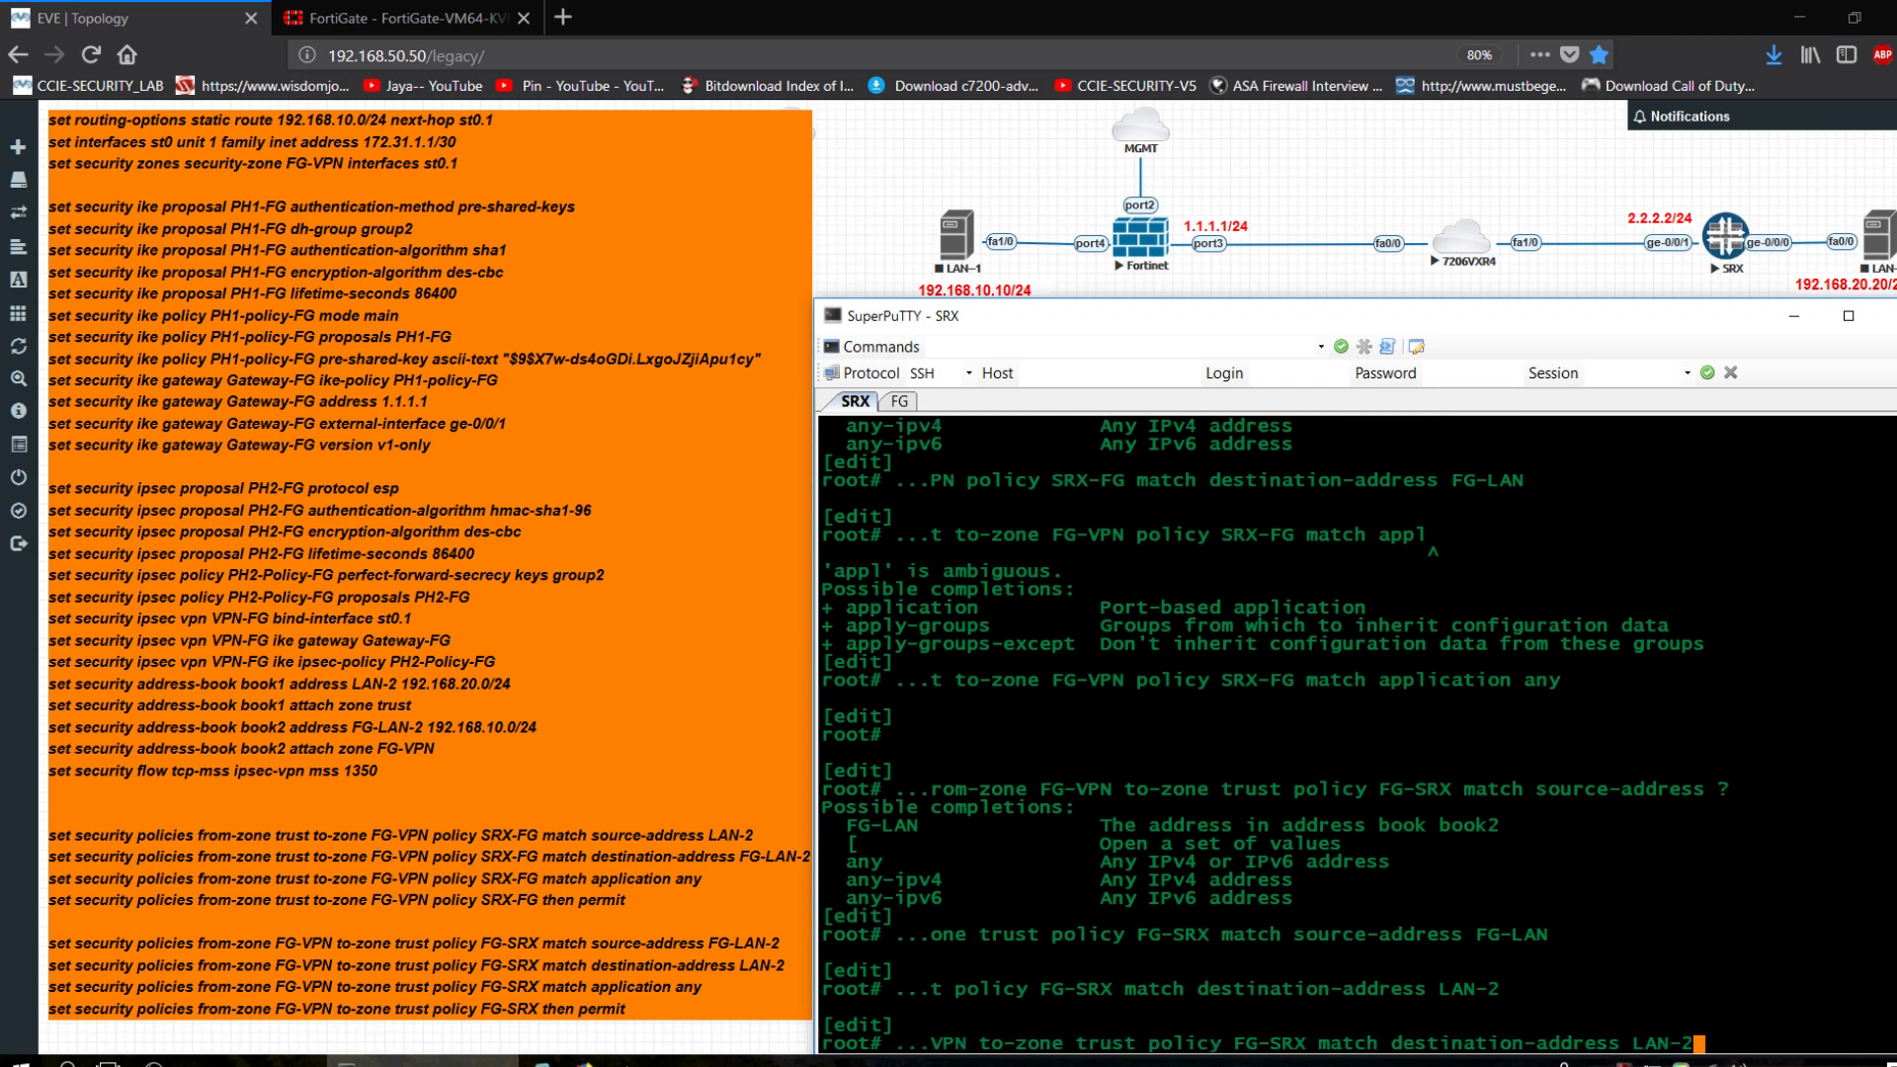
pyautogui.press('BackSpace')
pyautogui.press('BackSpace')
pyautogui.press('BackSpace')
pyautogui.press('BackSpace')
pyautogui.press('BackSpace')
pyautogui.press('BackSpace')
pyautogui.press('BackSpace')
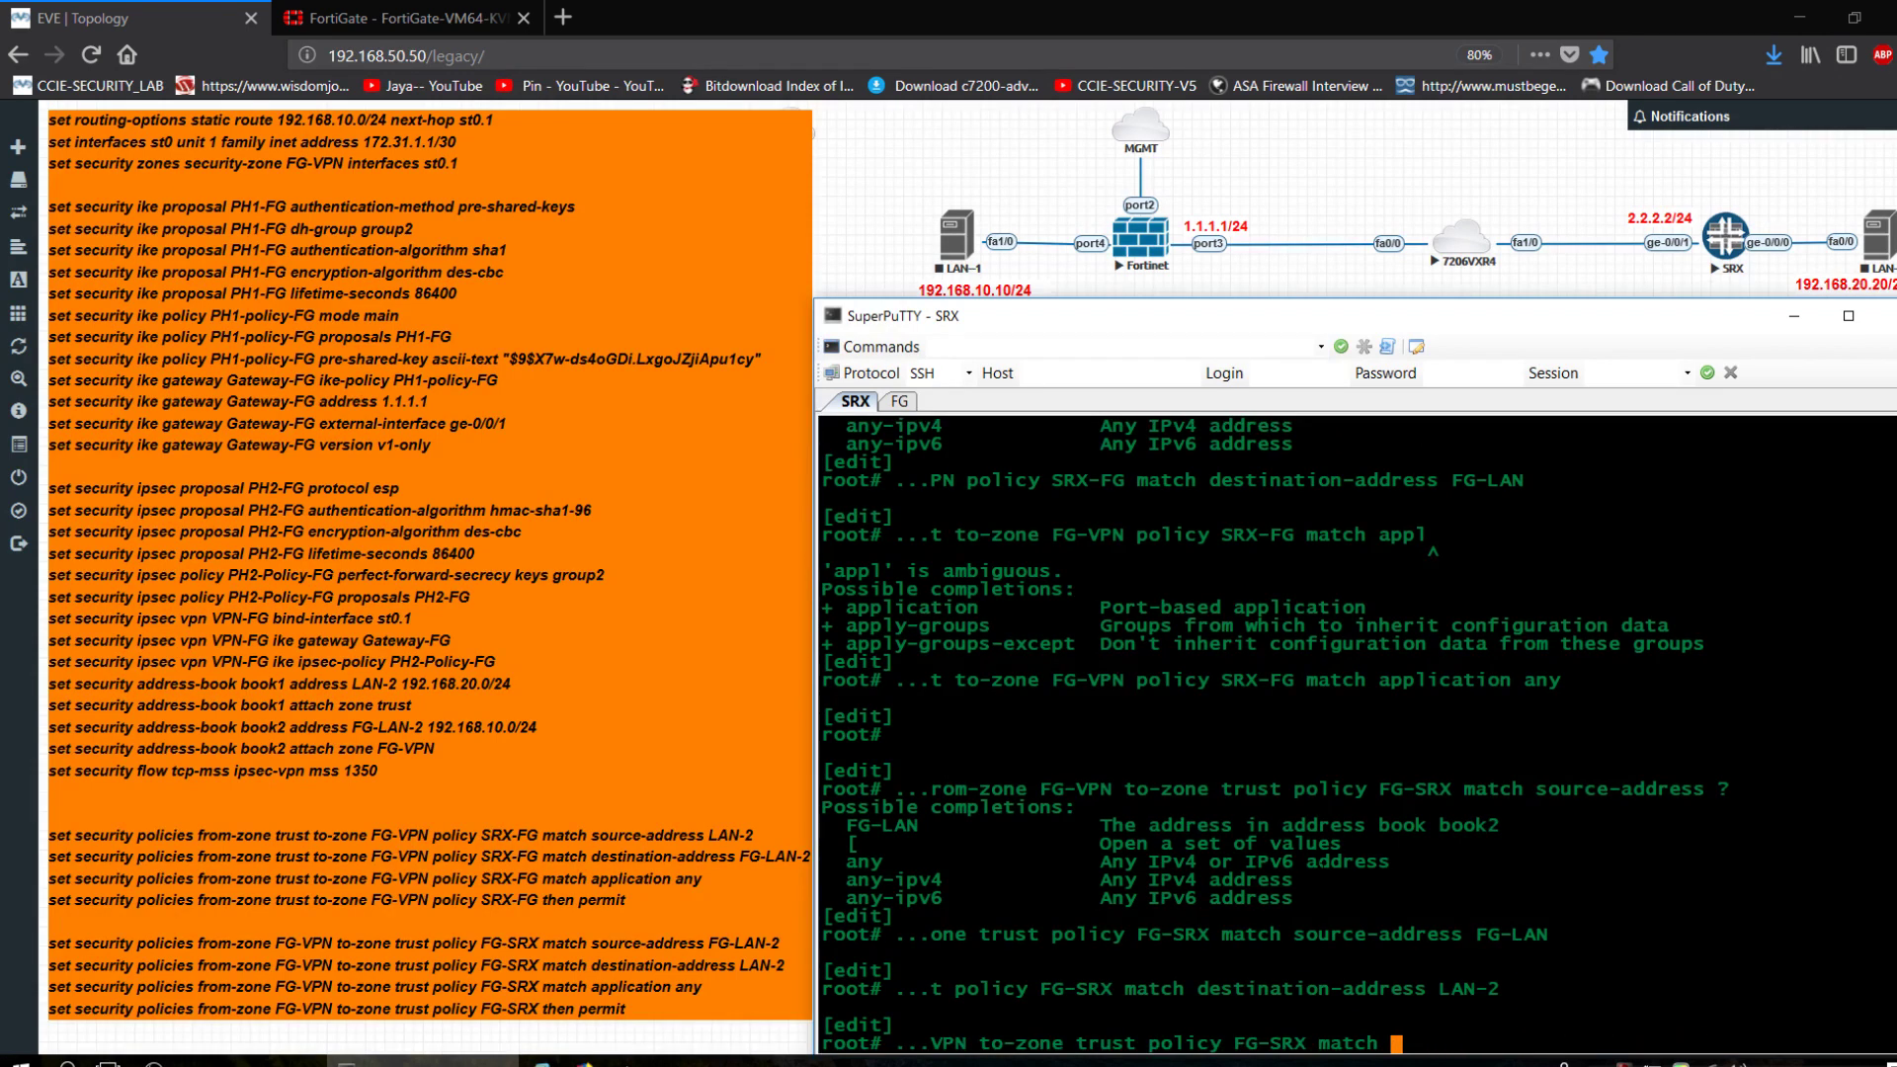
pyautogui.write('appl')
pyautogui.write('i')
pyautogui.press('Tab')
pyautogui.write('any')
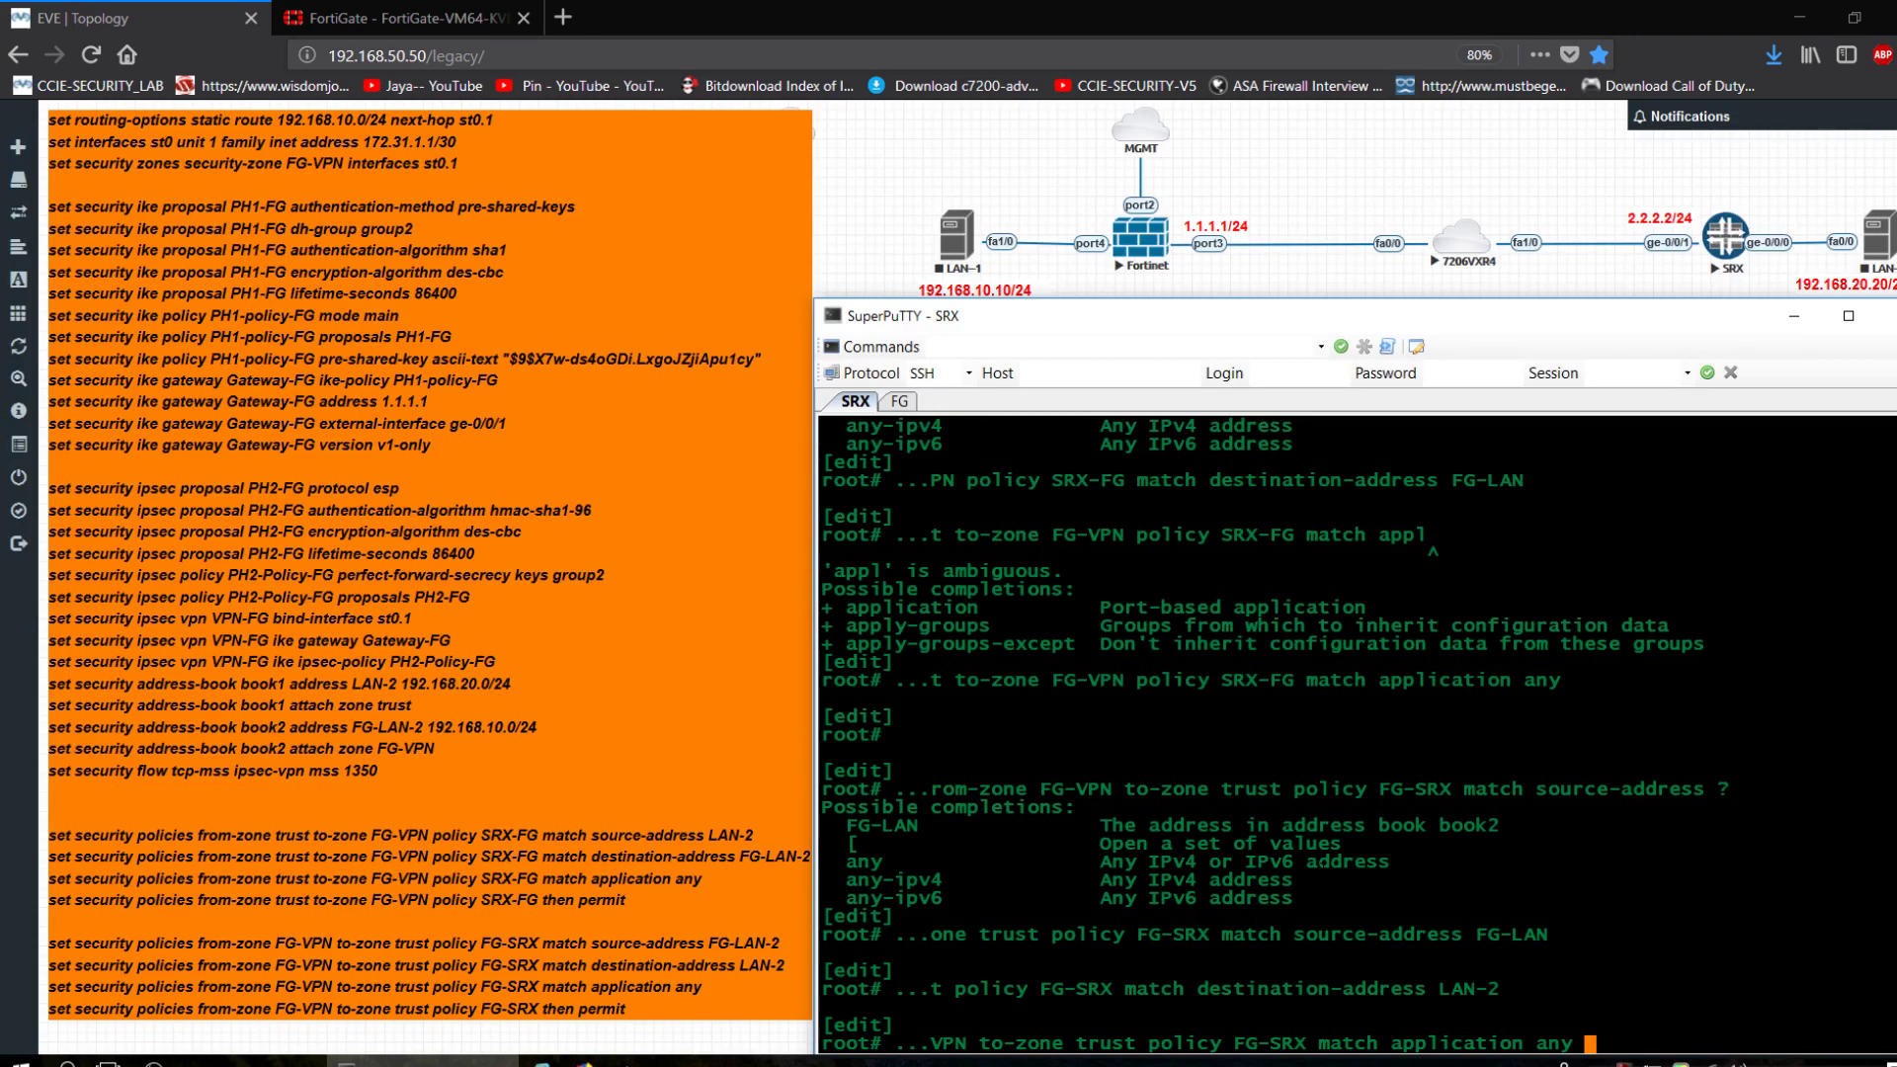
# Submit the application any match for FG-SRX and set the policy to then permit.
pyautogui.press('Return')
pyautogui.press('Up')
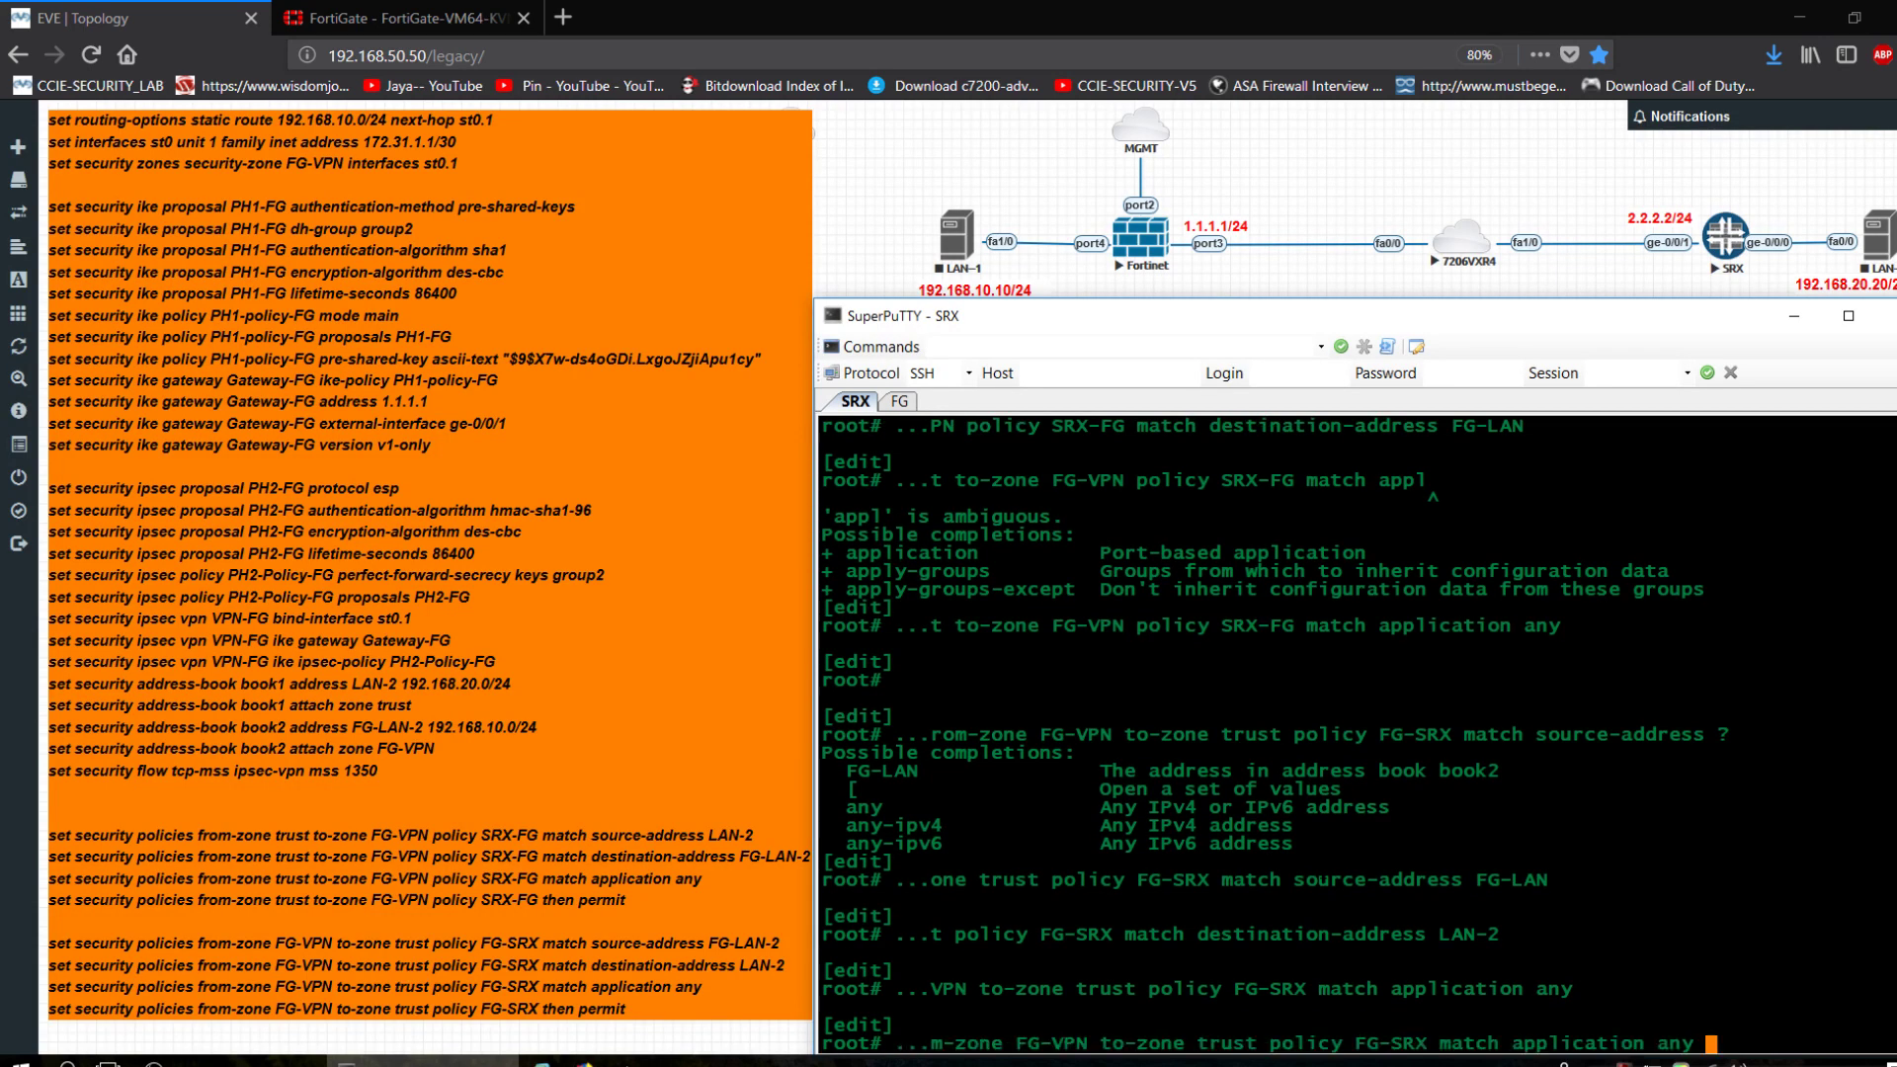
pyautogui.press('BackSpace')
pyautogui.press('BackSpace')
pyautogui.press('BackSpace')
pyautogui.press('BackSpace')
pyautogui.press('BackSpace')
pyautogui.press('BackSpace')
pyautogui.press('BackSpace')
pyautogui.press('BackSpace')
pyautogui.press('BackSpace')
pyautogui.press('BackSpace')
pyautogui.press('BackSpace')
pyautogui.press('BackSpace')
pyautogui.press('BackSpace')
pyautogui.press('BackSpace')
pyautogui.press('BackSpace')
pyautogui.press('BackSpace')
pyautogui.press('BackSpace')
pyautogui.press('BackSpace')
pyautogui.press('BackSpace')
pyautogui.press('BackSpace')
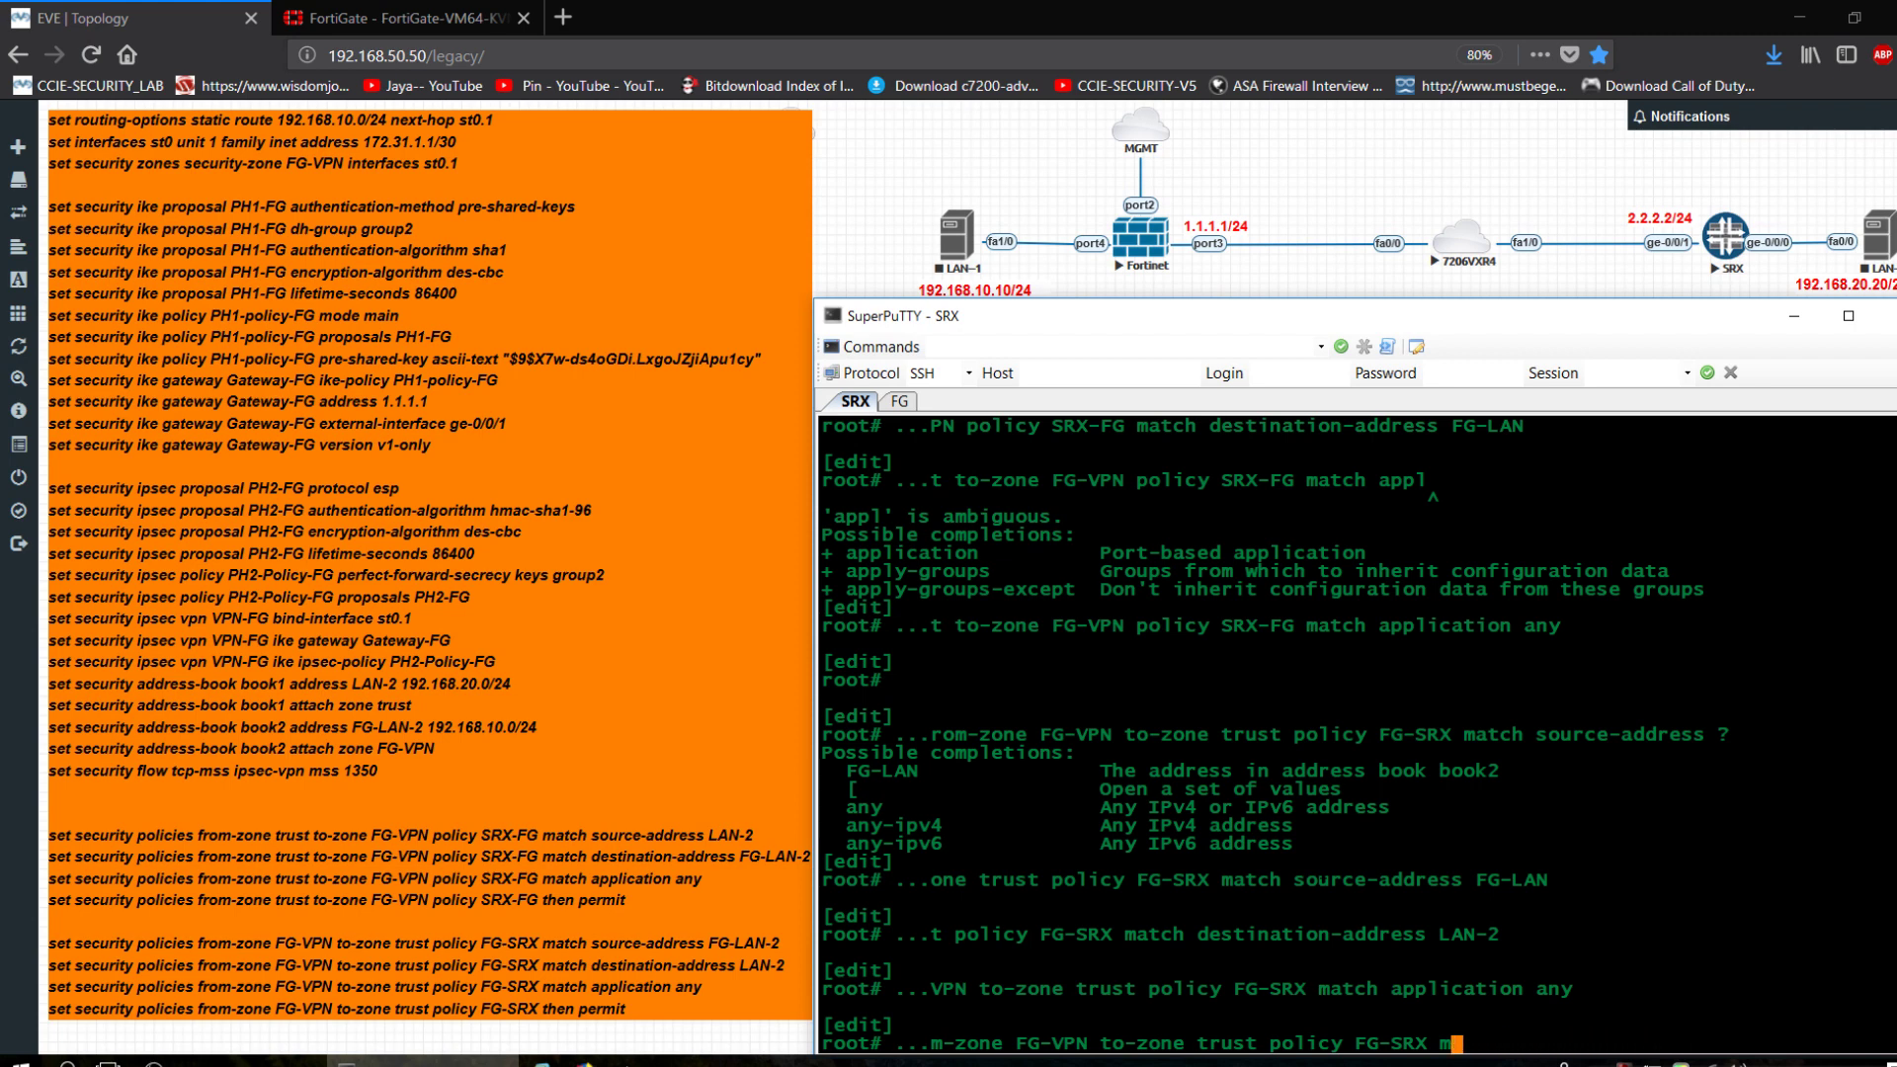
pyautogui.write('then permit')
pyautogui.press('Return')
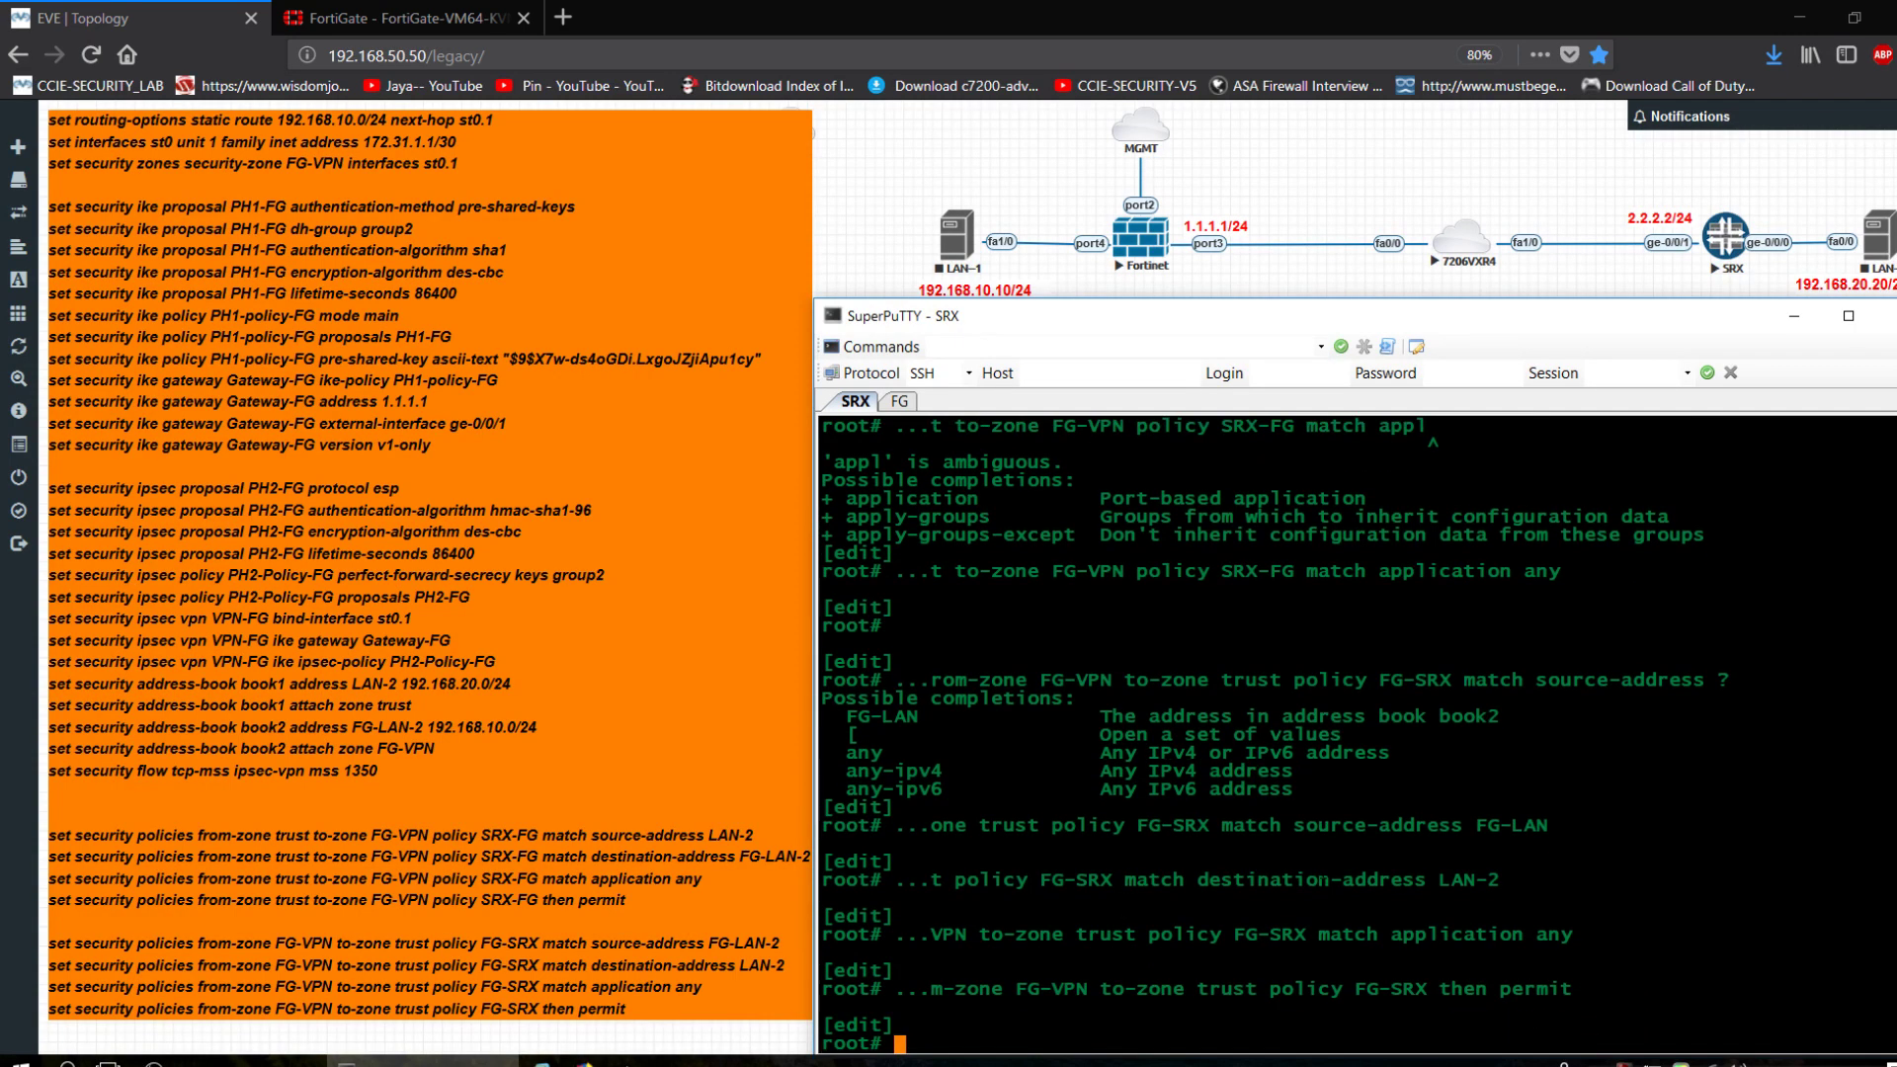
# Set the SRX-FG policy to then permit.
pyautogui.press('Up')
pyautogui.press('Up')
pyautogui.press('Up')
pyautogui.press('Up')
pyautogui.press('Up')
pyautogui.press('Up')
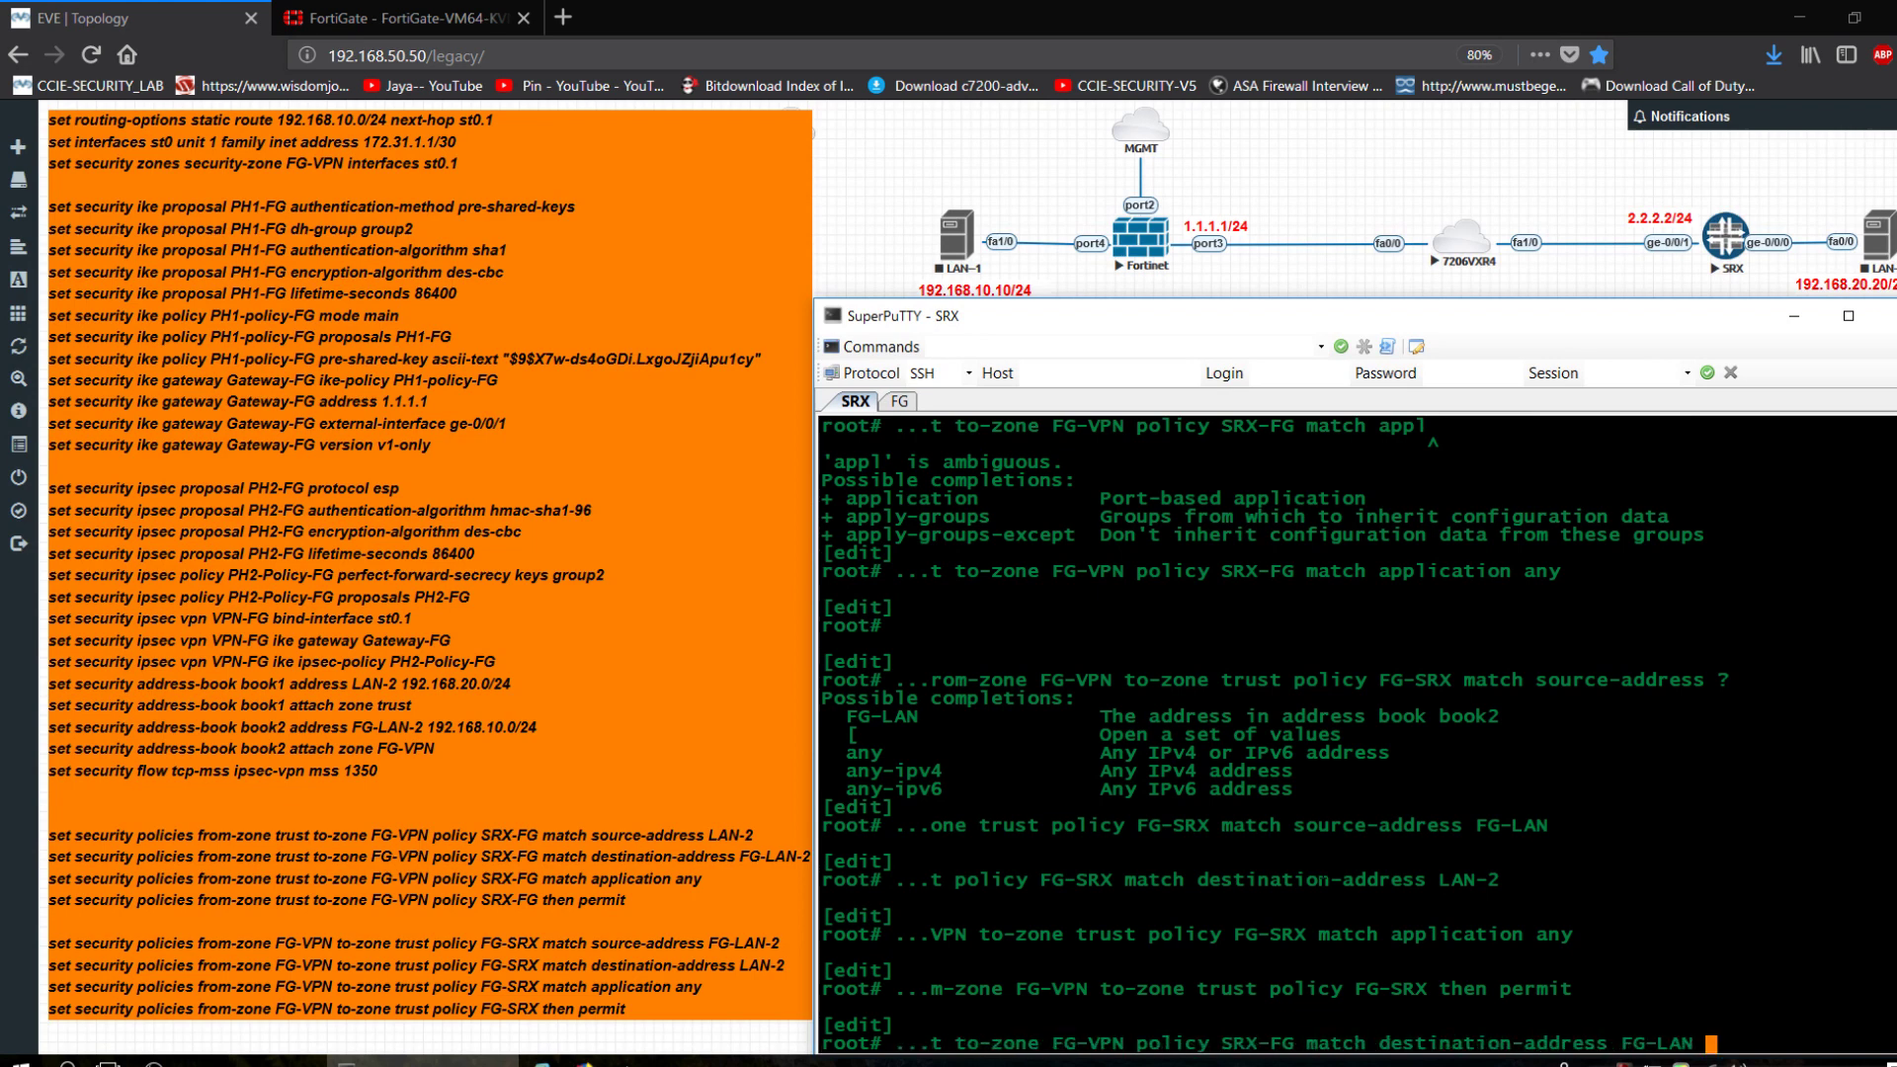
pyautogui.press('BackSpace')
pyautogui.press('BackSpace')
pyautogui.press('BackSpace')
pyautogui.press('BackSpace')
pyautogui.press('BackSpace')
pyautogui.press('BackSpace')
pyautogui.press('BackSpace')
pyautogui.press('BackSpace')
pyautogui.press('BackSpace')
pyautogui.press('BackSpace')
pyautogui.press('BackSpace')
pyautogui.press('BackSpace')
pyautogui.press('BackSpace')
pyautogui.press('BackSpace')
pyautogui.press('BackSpace')
pyautogui.press('BackSpace')
pyautogui.press('BackSpace')
pyautogui.press('BackSpace')
pyautogui.press('BackSpace')
pyautogui.press('BackSpace')
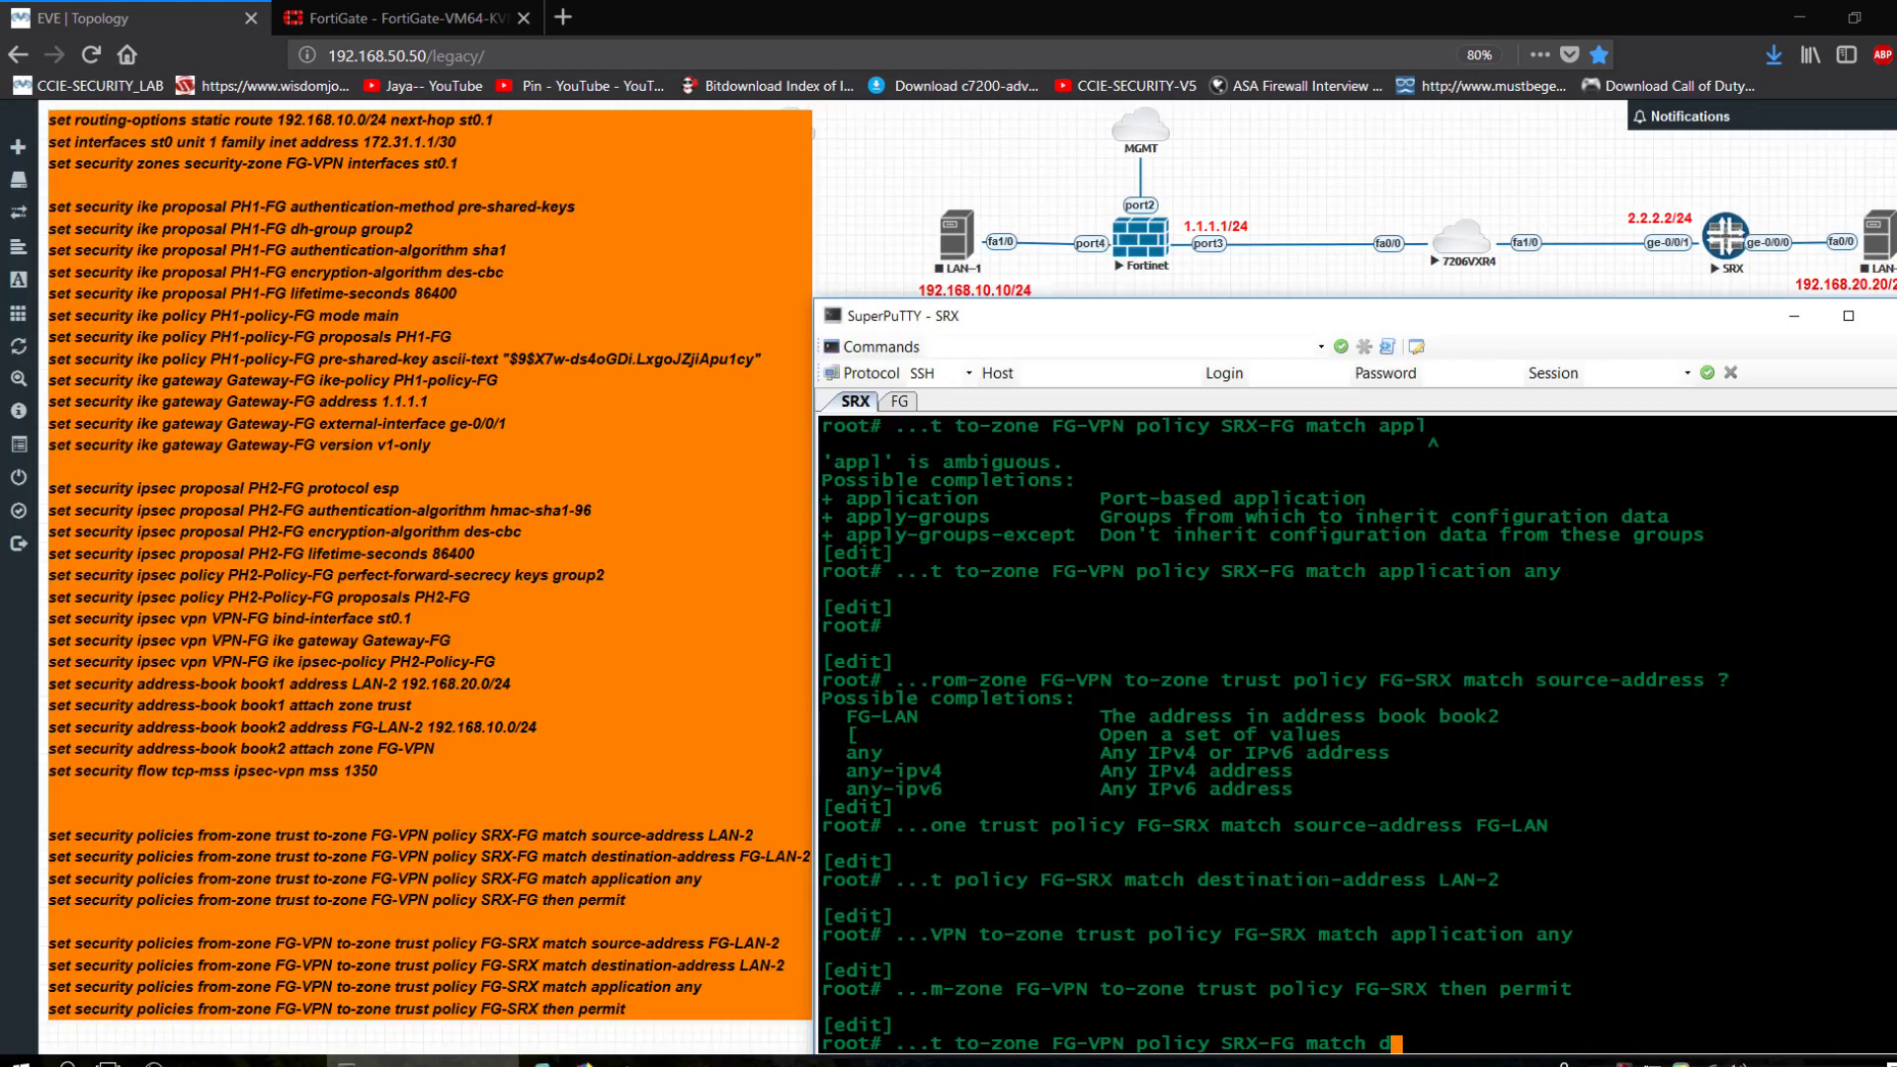
pyautogui.press('BackSpace')
pyautogui.press('BackSpace')
pyautogui.press('BackSpace')
pyautogui.press('BackSpace')
pyautogui.press('BackSpace')
pyautogui.press('BackSpace')
pyautogui.press('BackSpace')
pyautogui.write('then permit')
pyautogui.press('Return')
# Commit the SRX configuration.
pyautogui.write('commit')
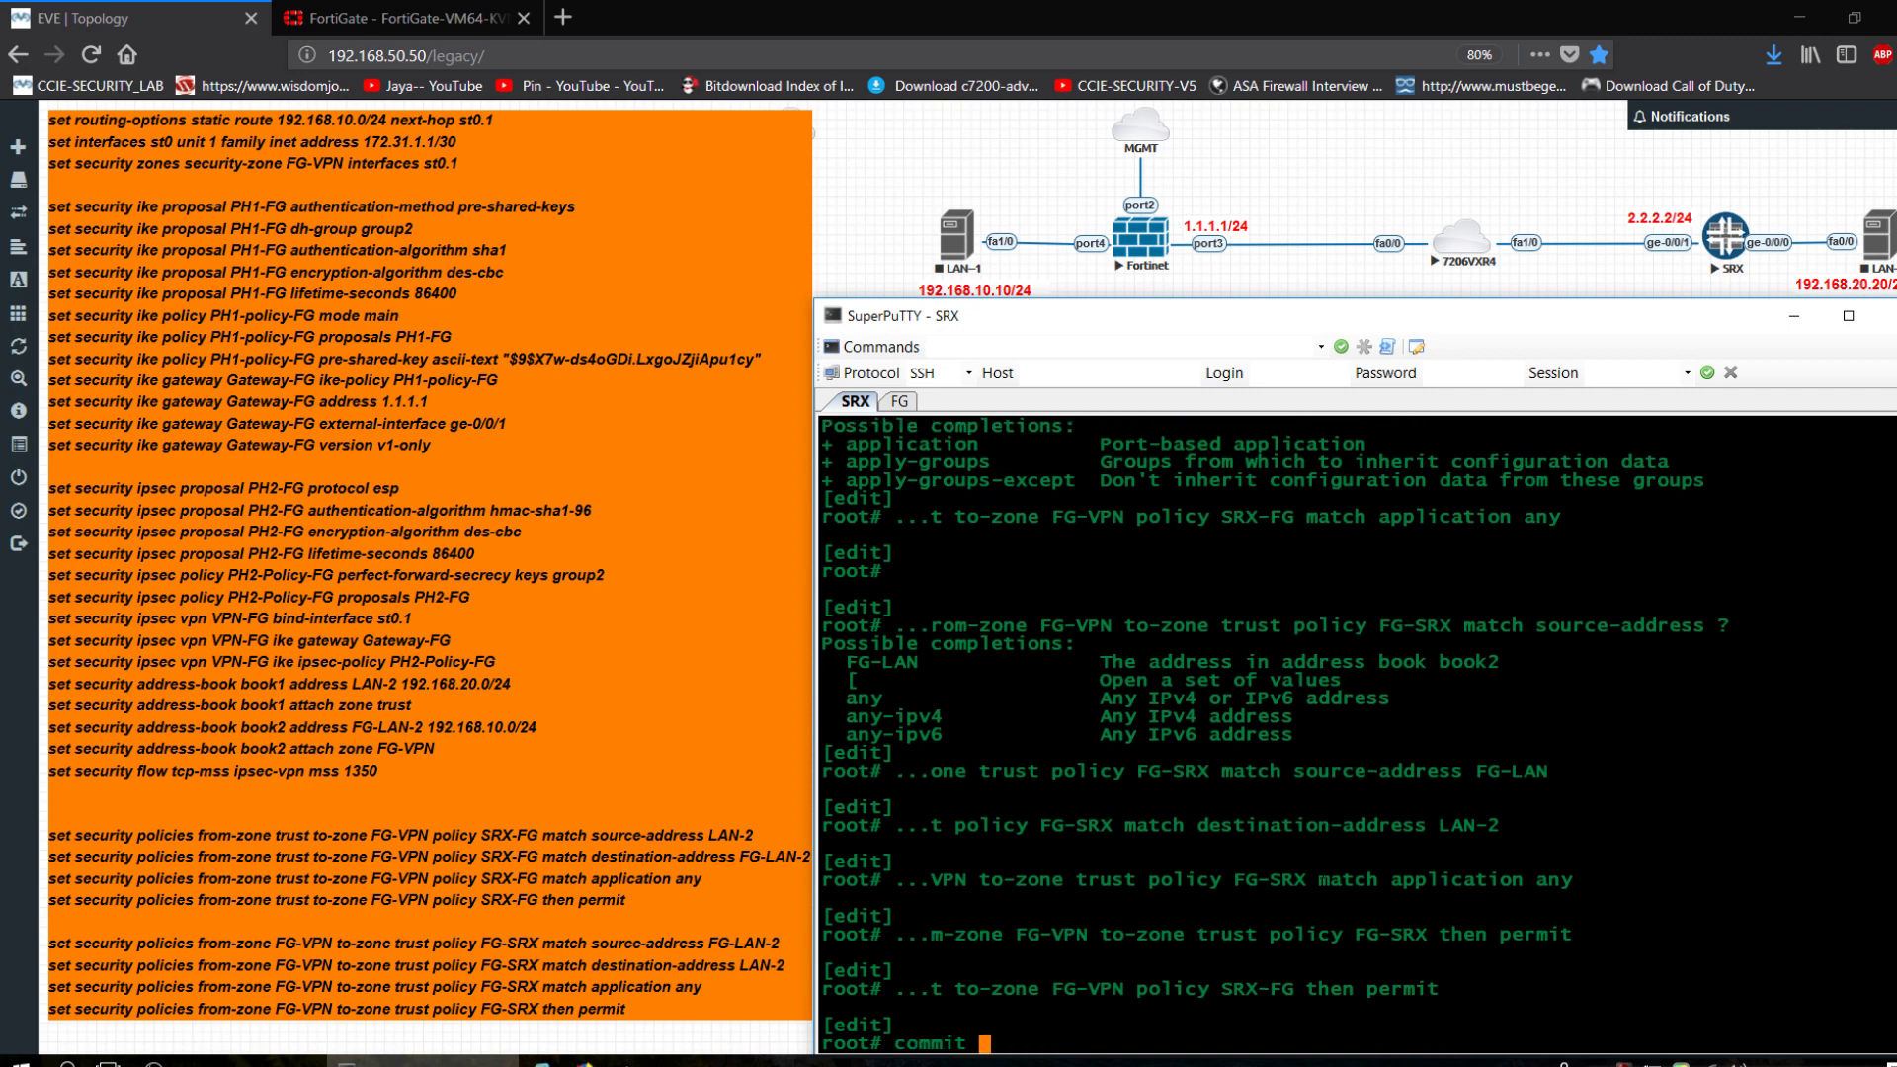
pyautogui.press('Return')
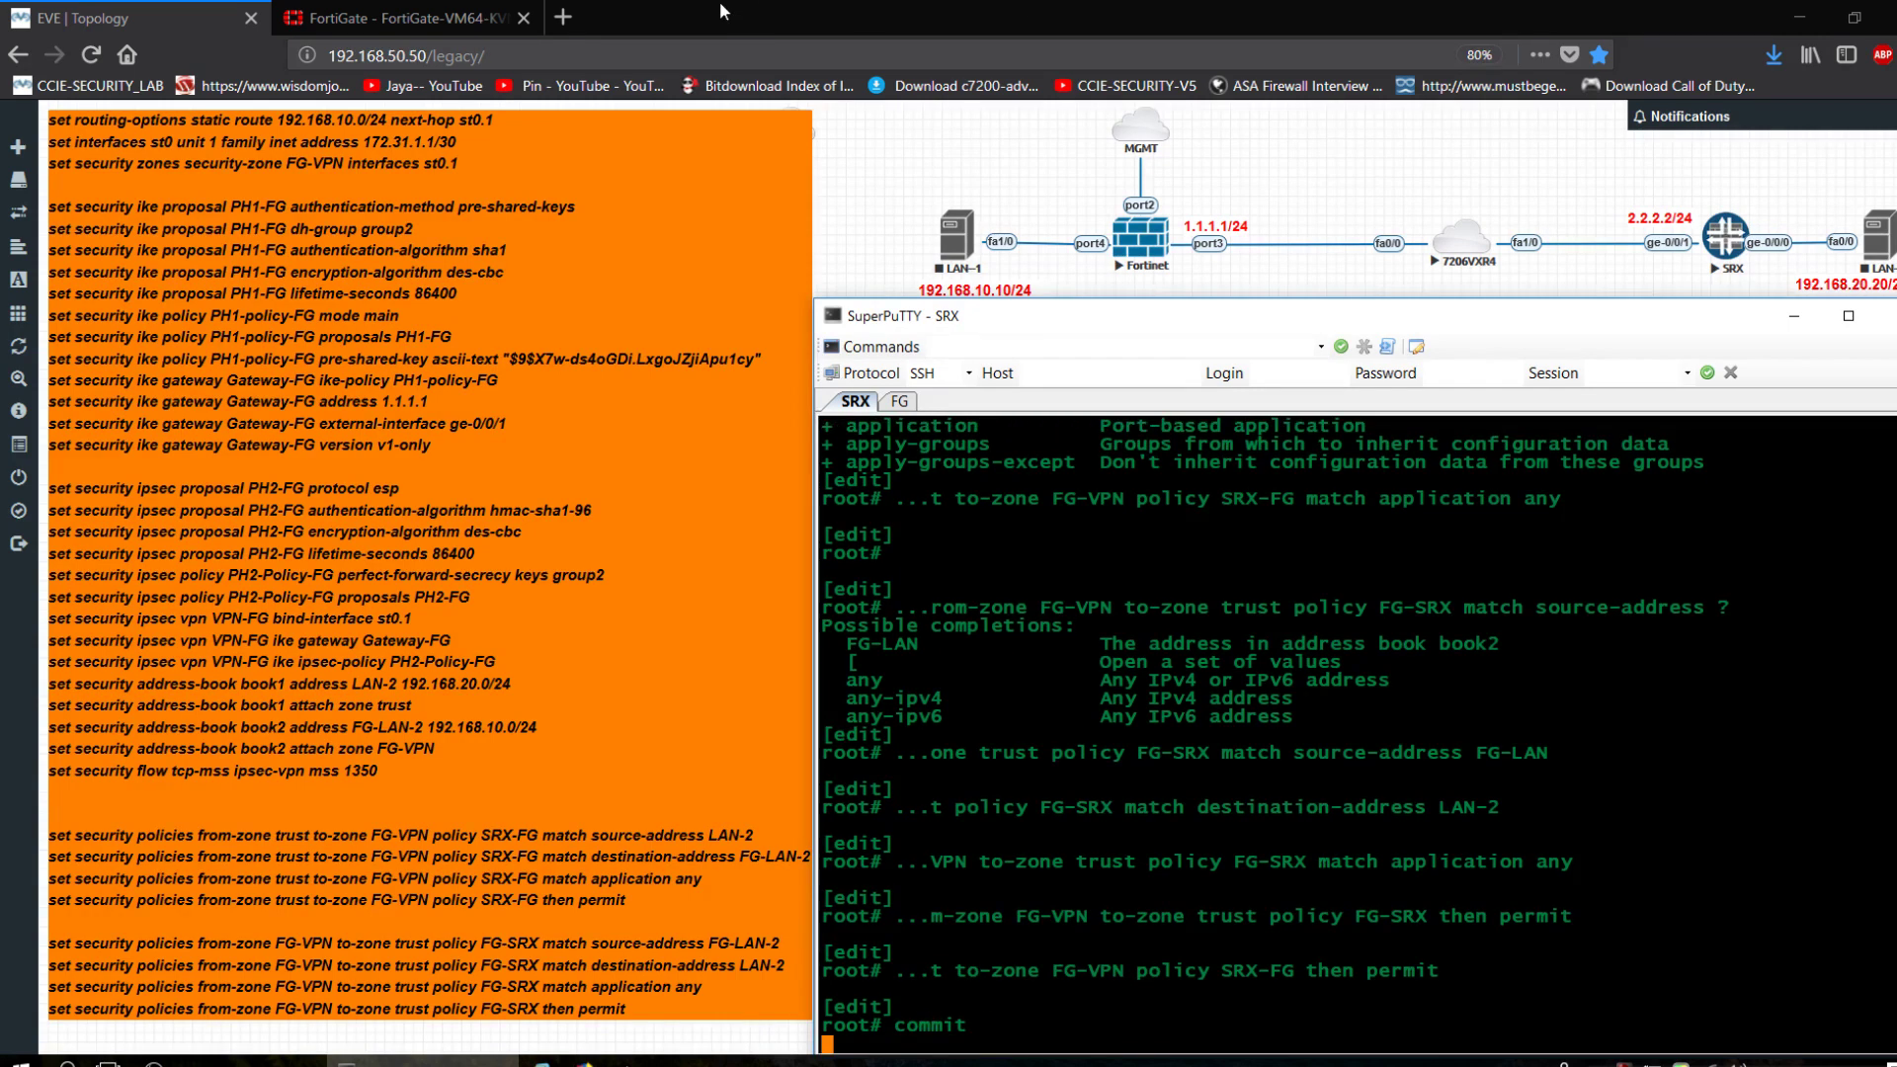
pyautogui.click(424, 12)
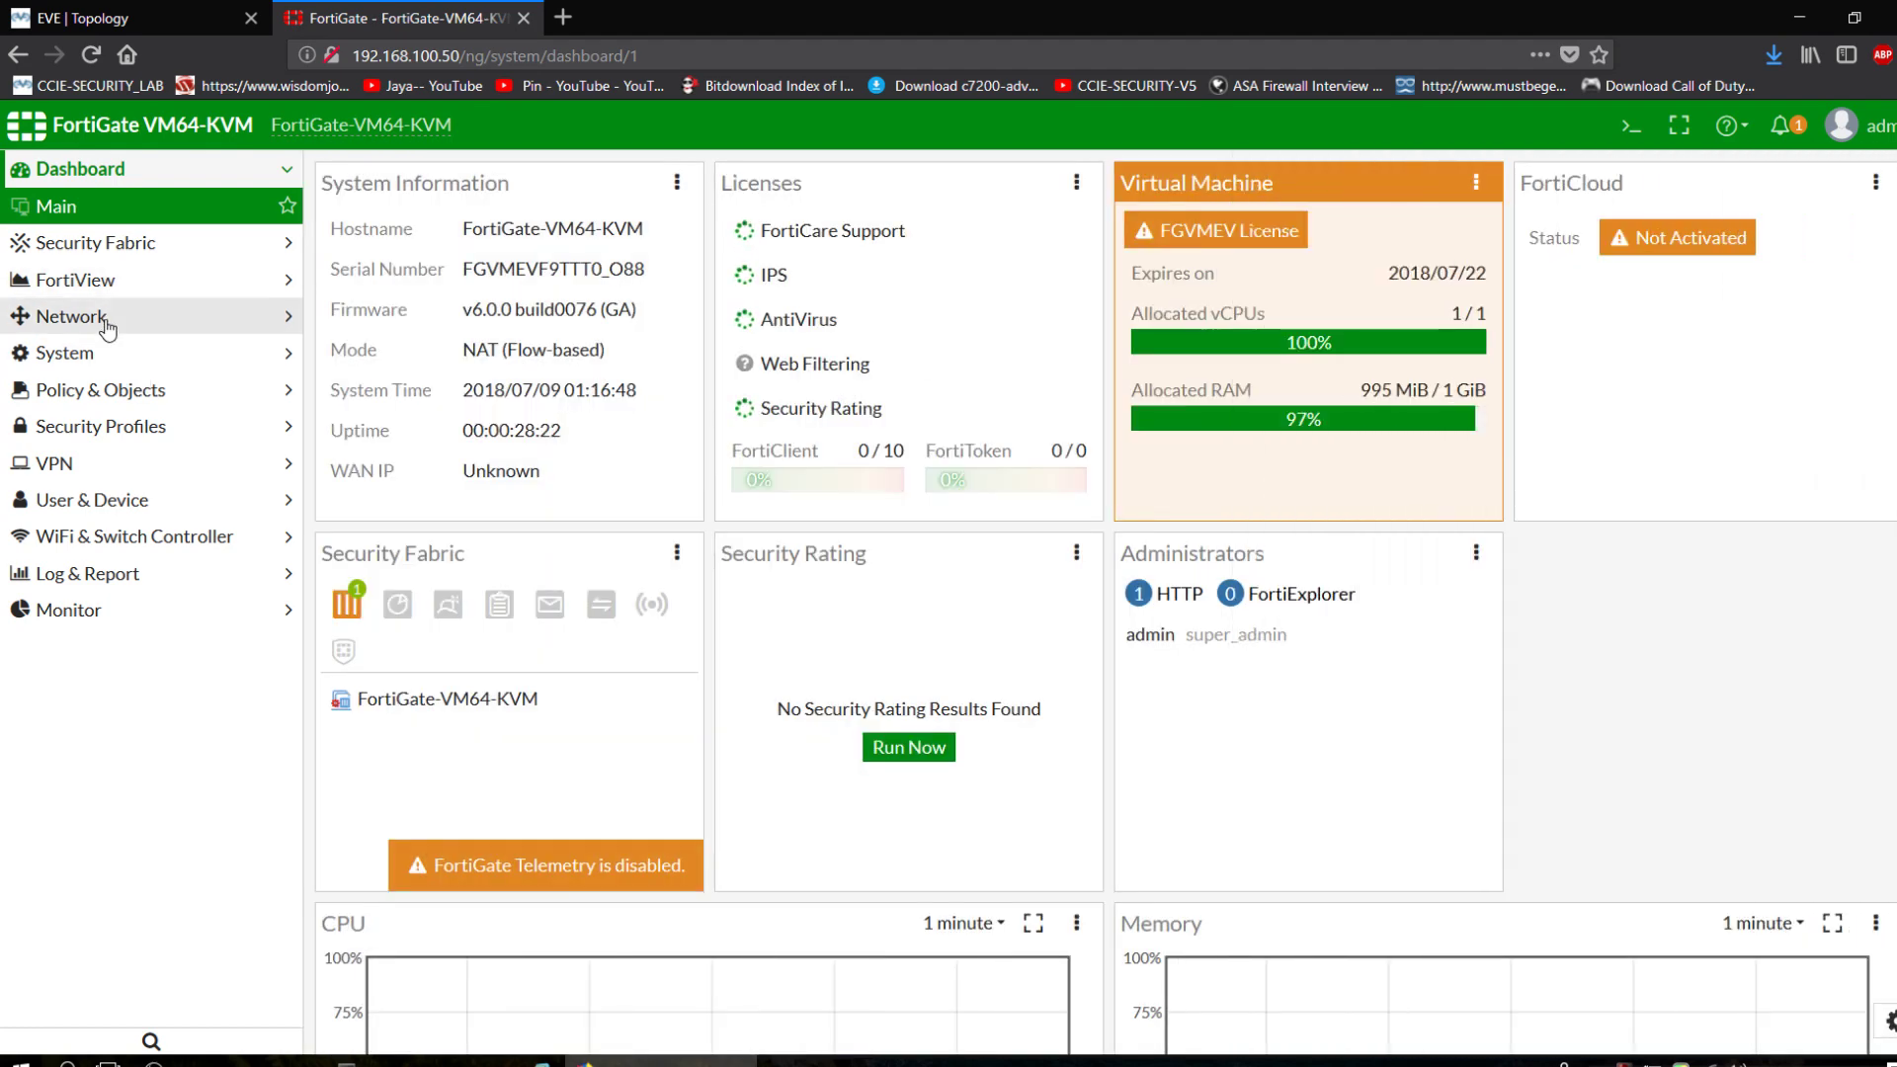
# Create a Custom-template IPsec tunnel named SRX-VPN and continue to its full settings page.
pyautogui.click(99, 316)
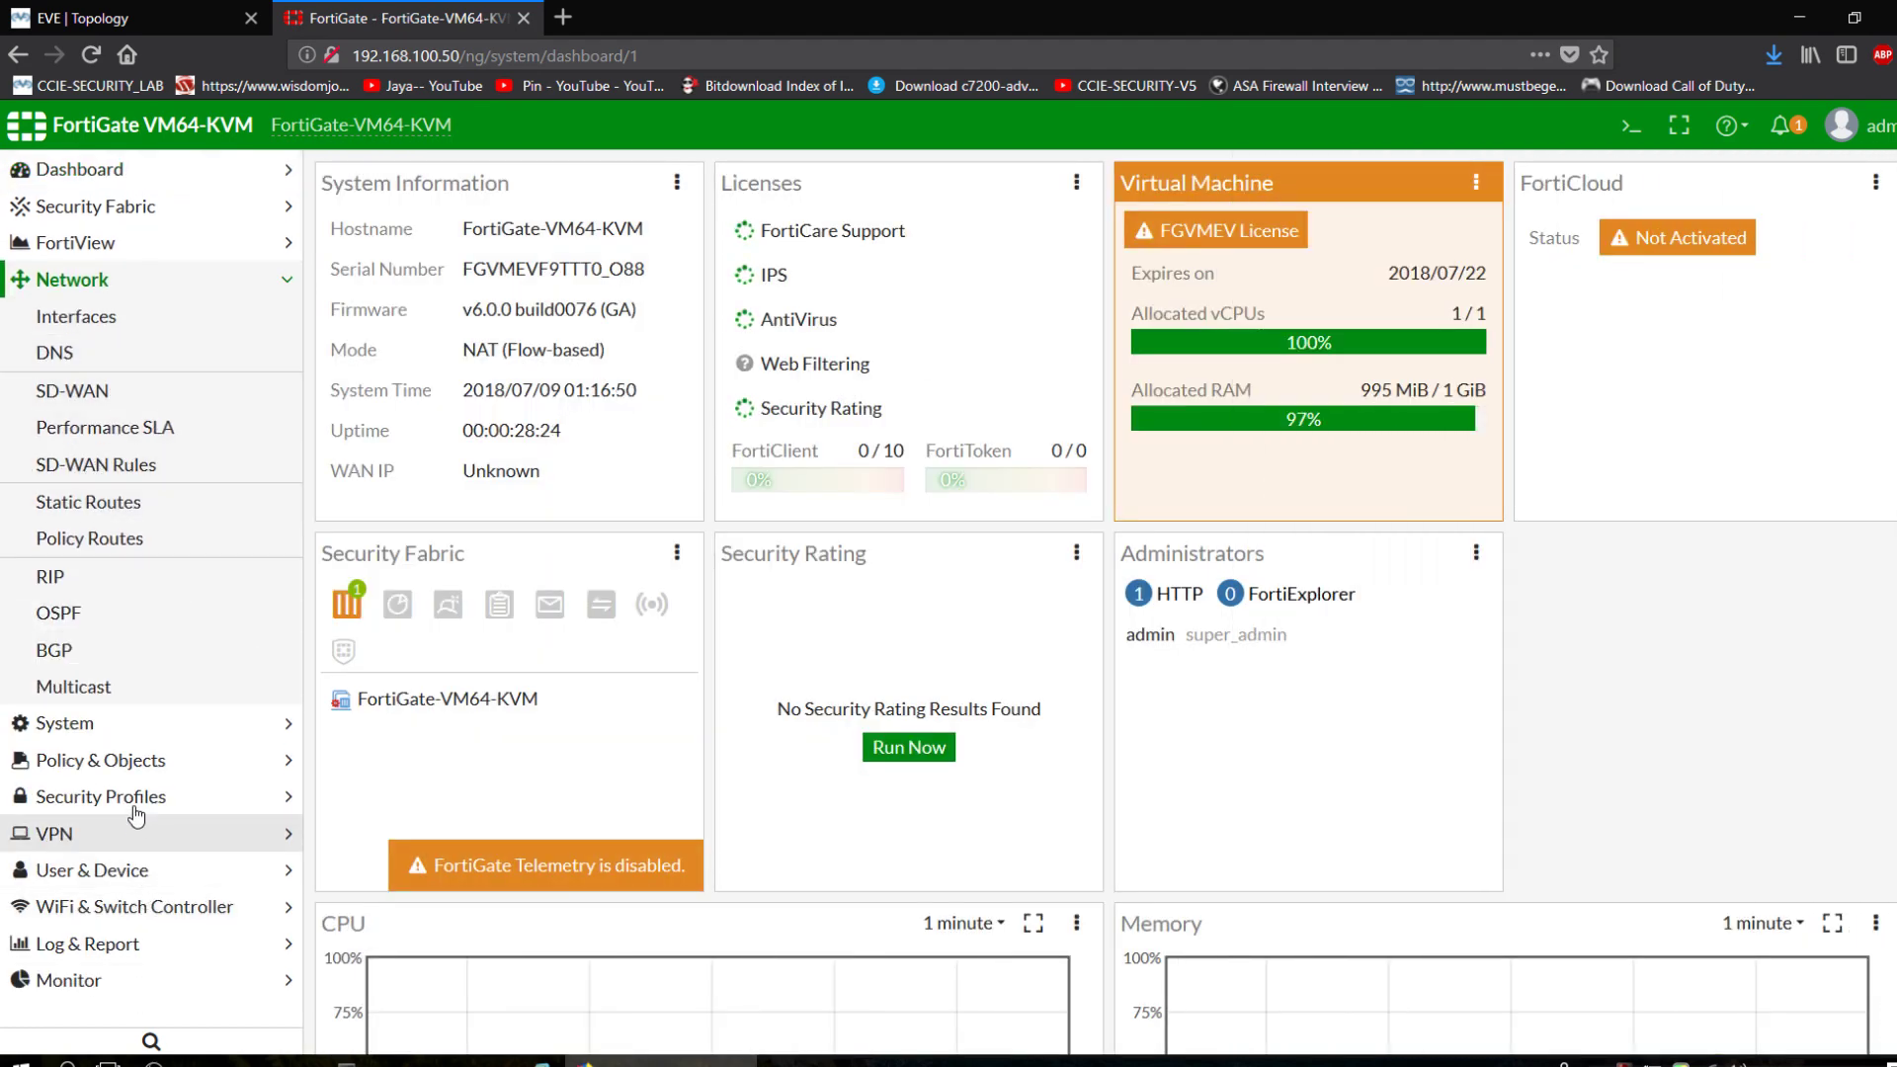
pyautogui.click(116, 835)
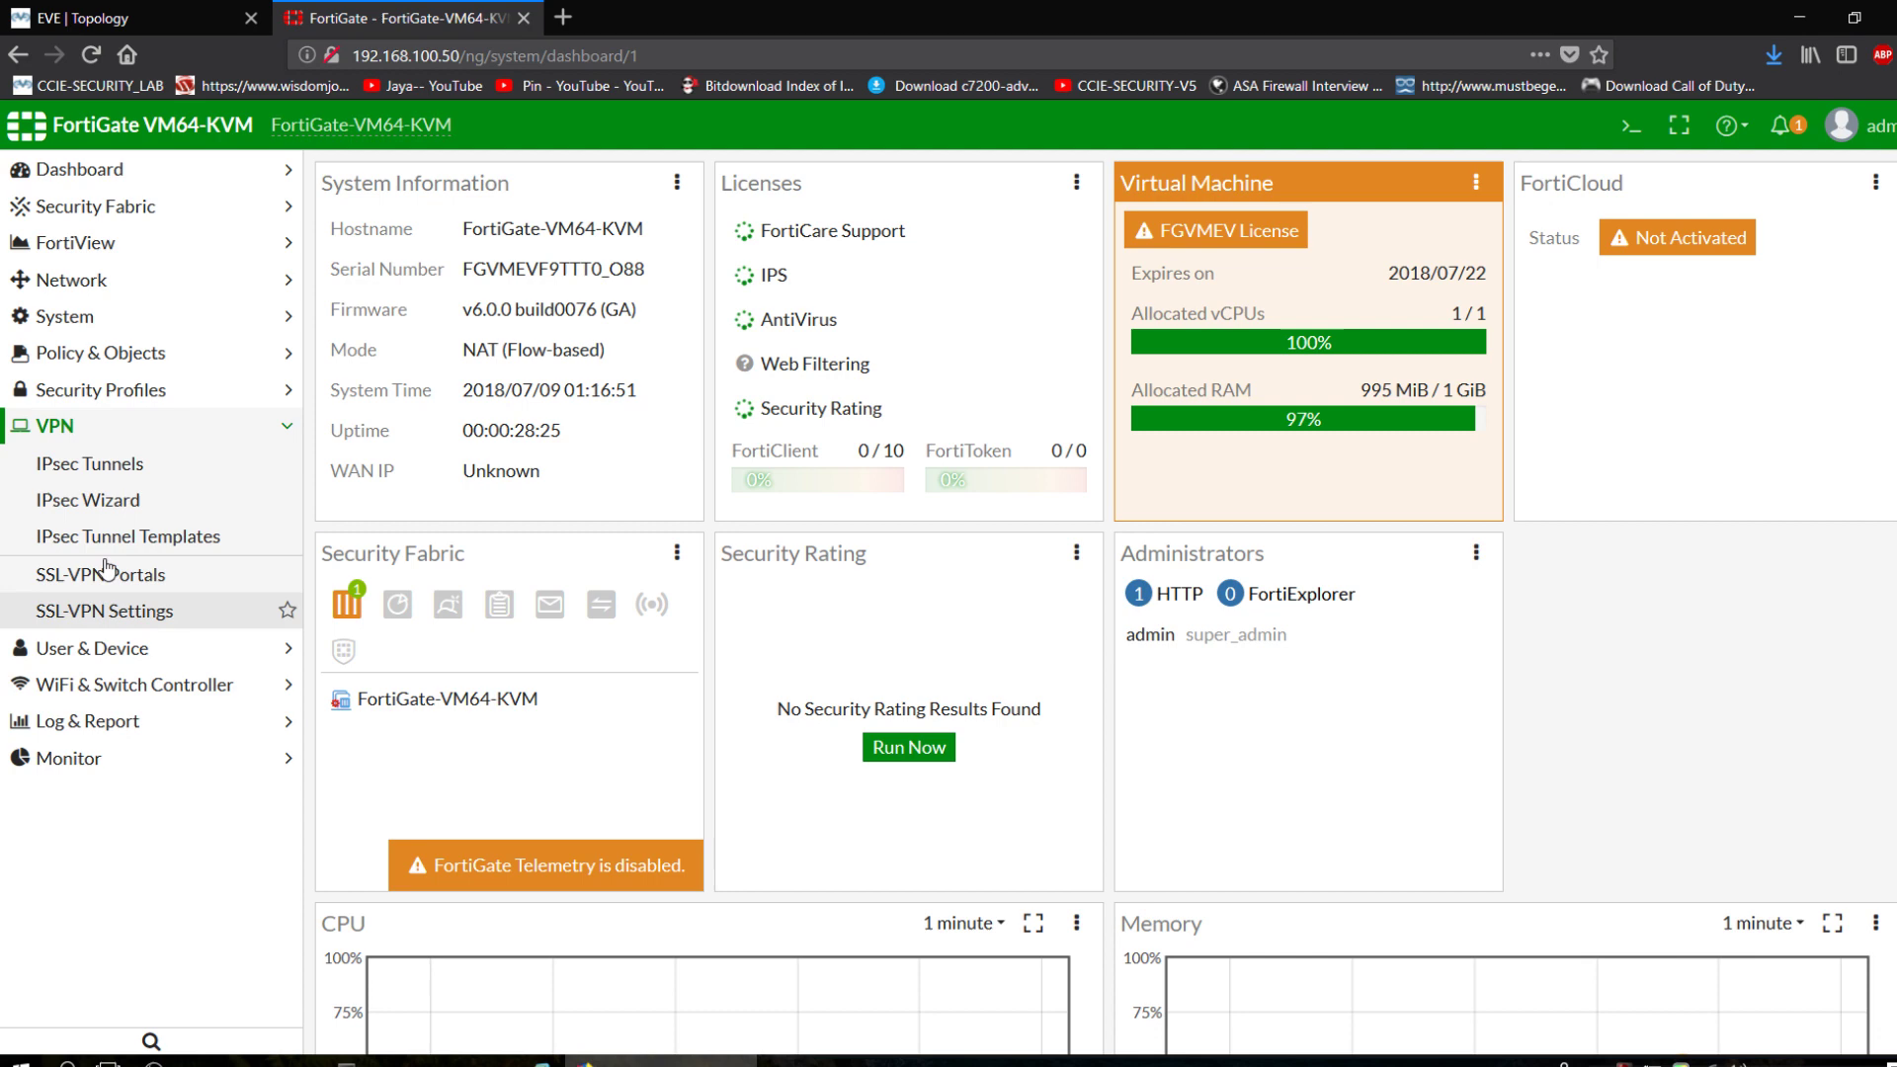
pyautogui.click(105, 474)
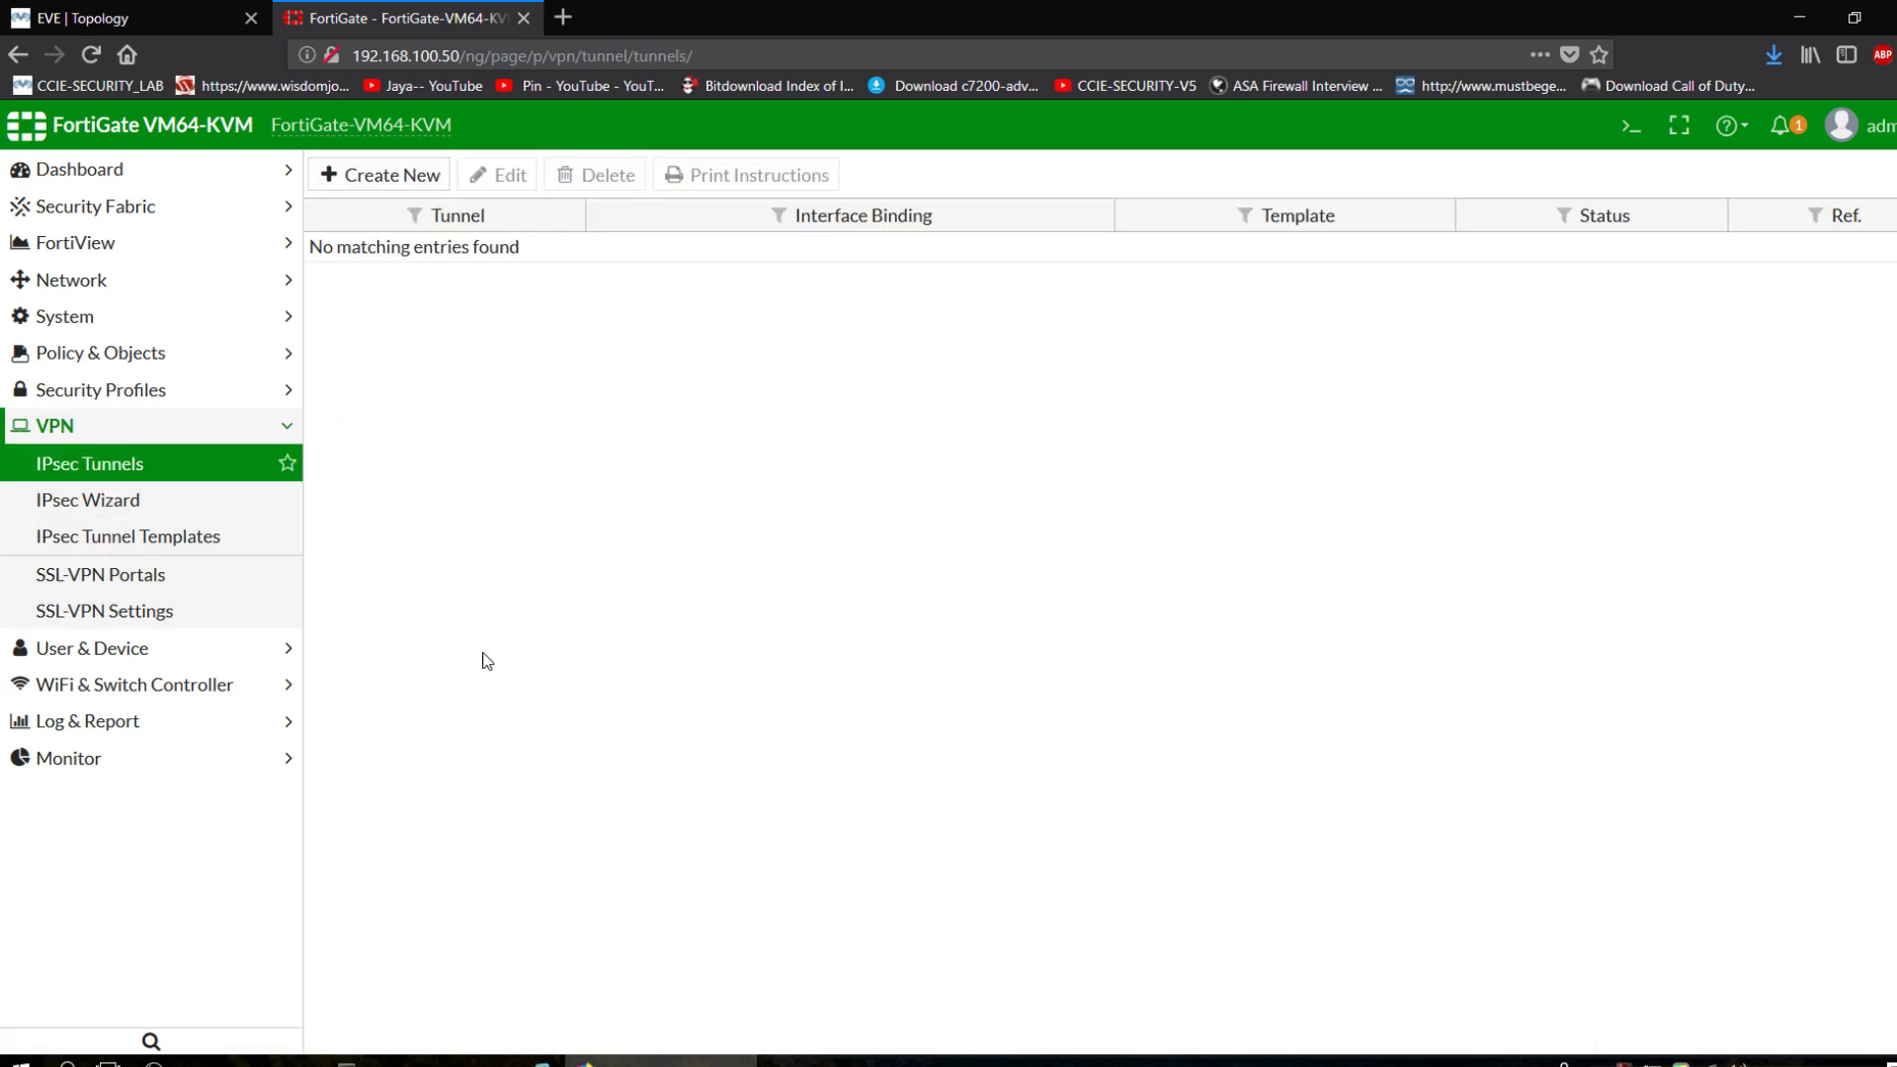
pyautogui.click(431, 184)
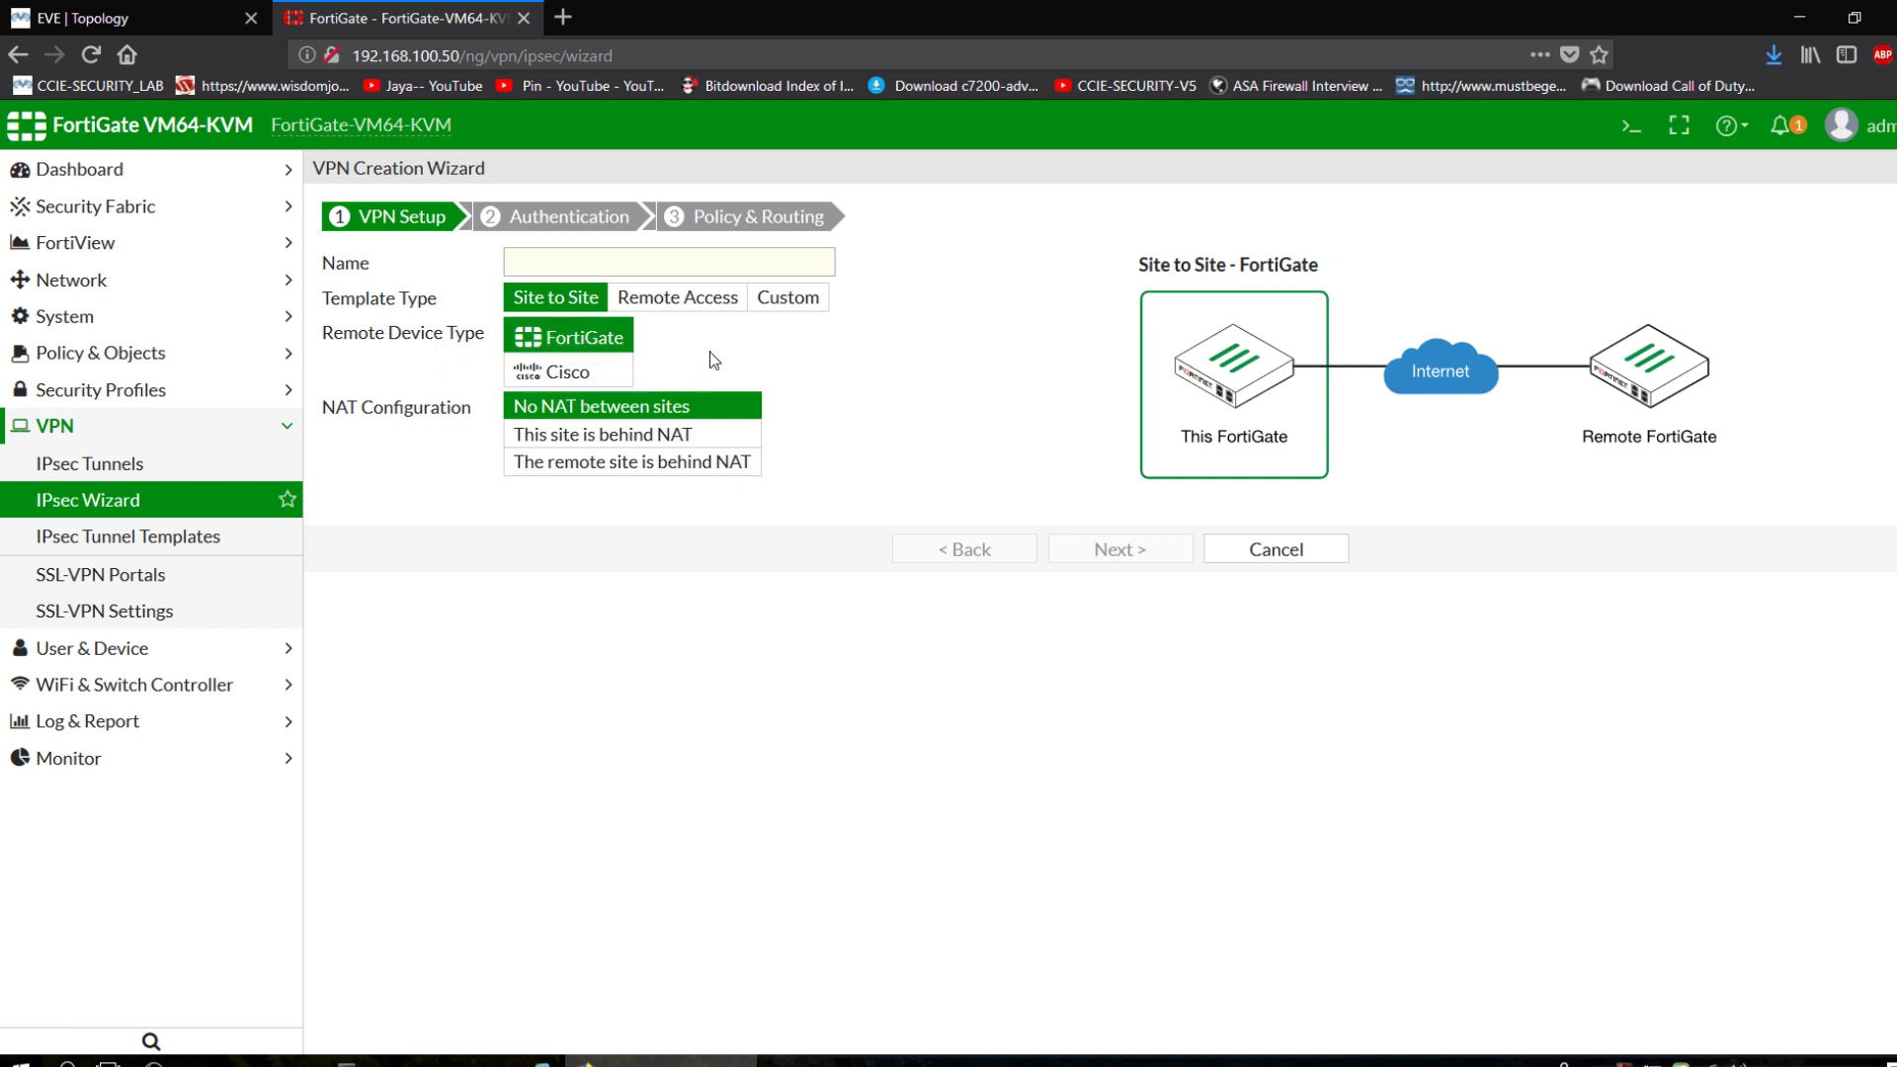
pyautogui.click(787, 298)
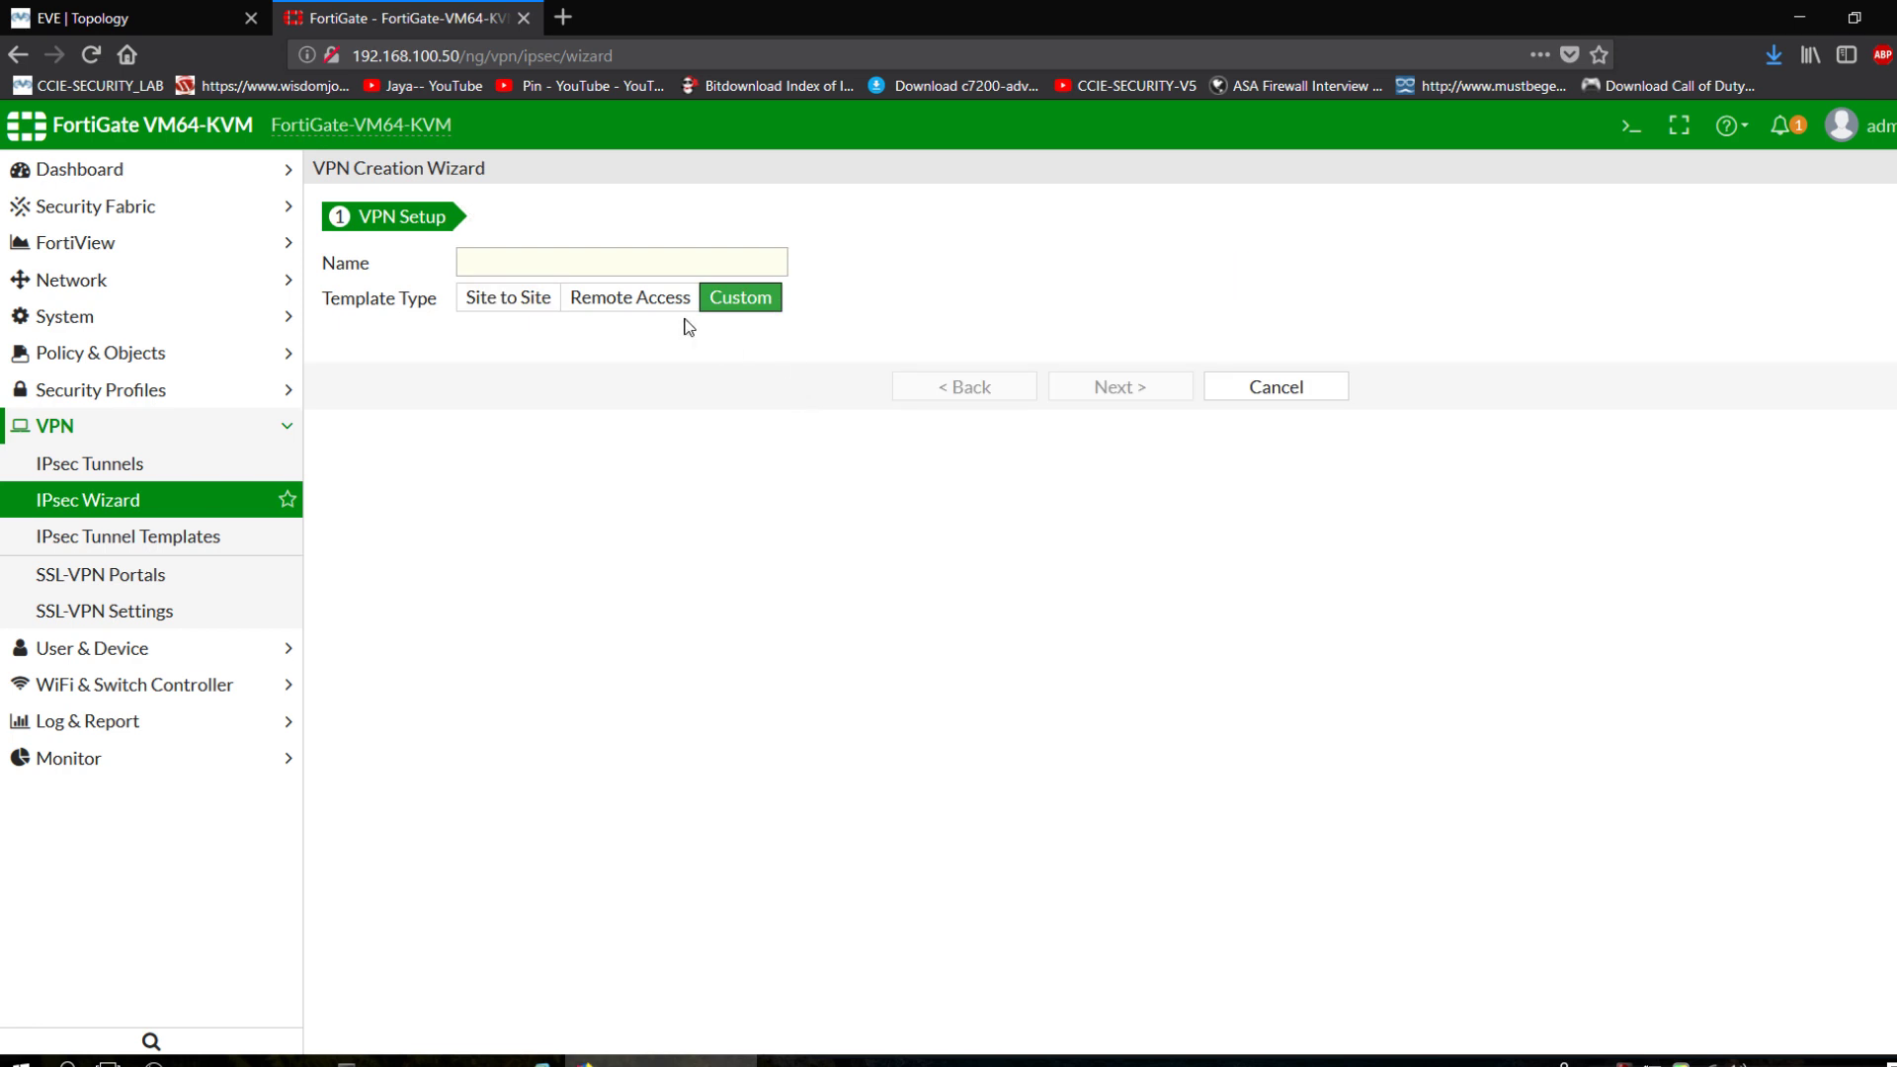
pyautogui.click(629, 255)
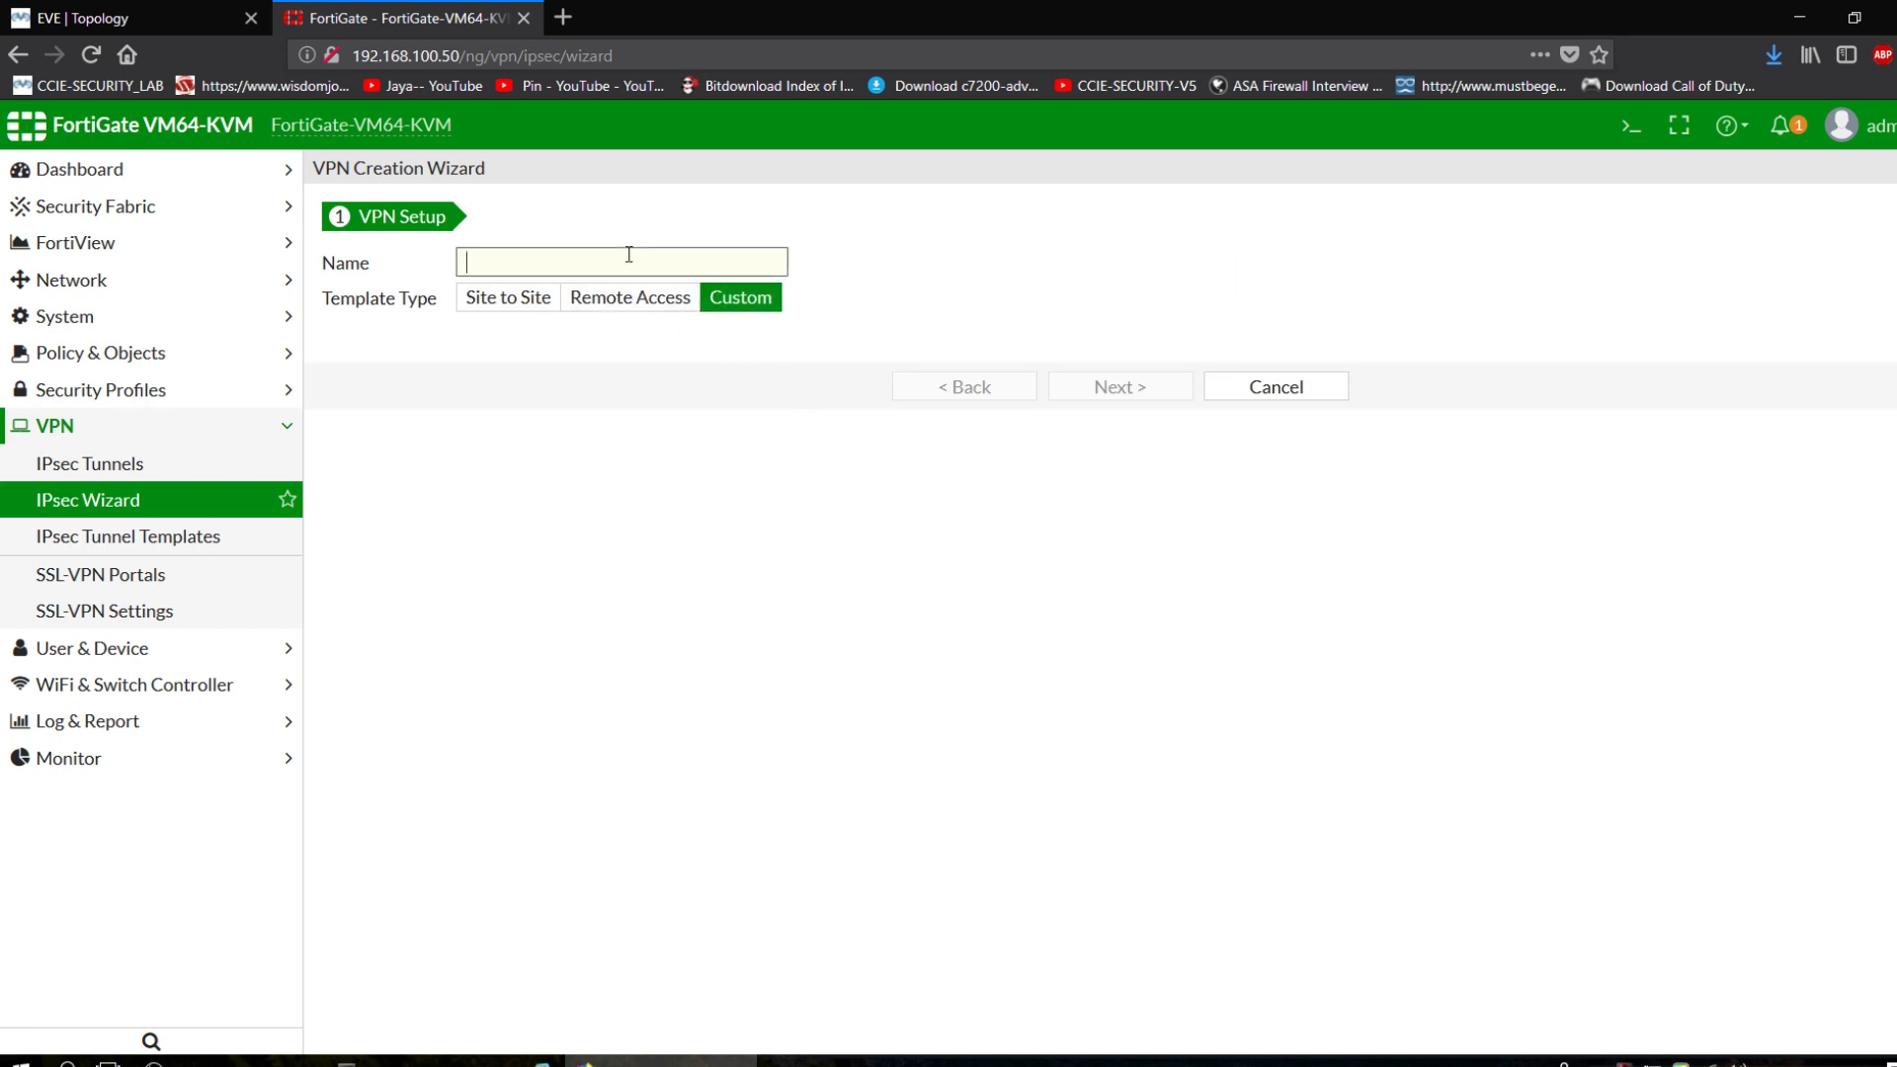
pyautogui.write('SRX-VPN')
pyautogui.click(1116, 387)
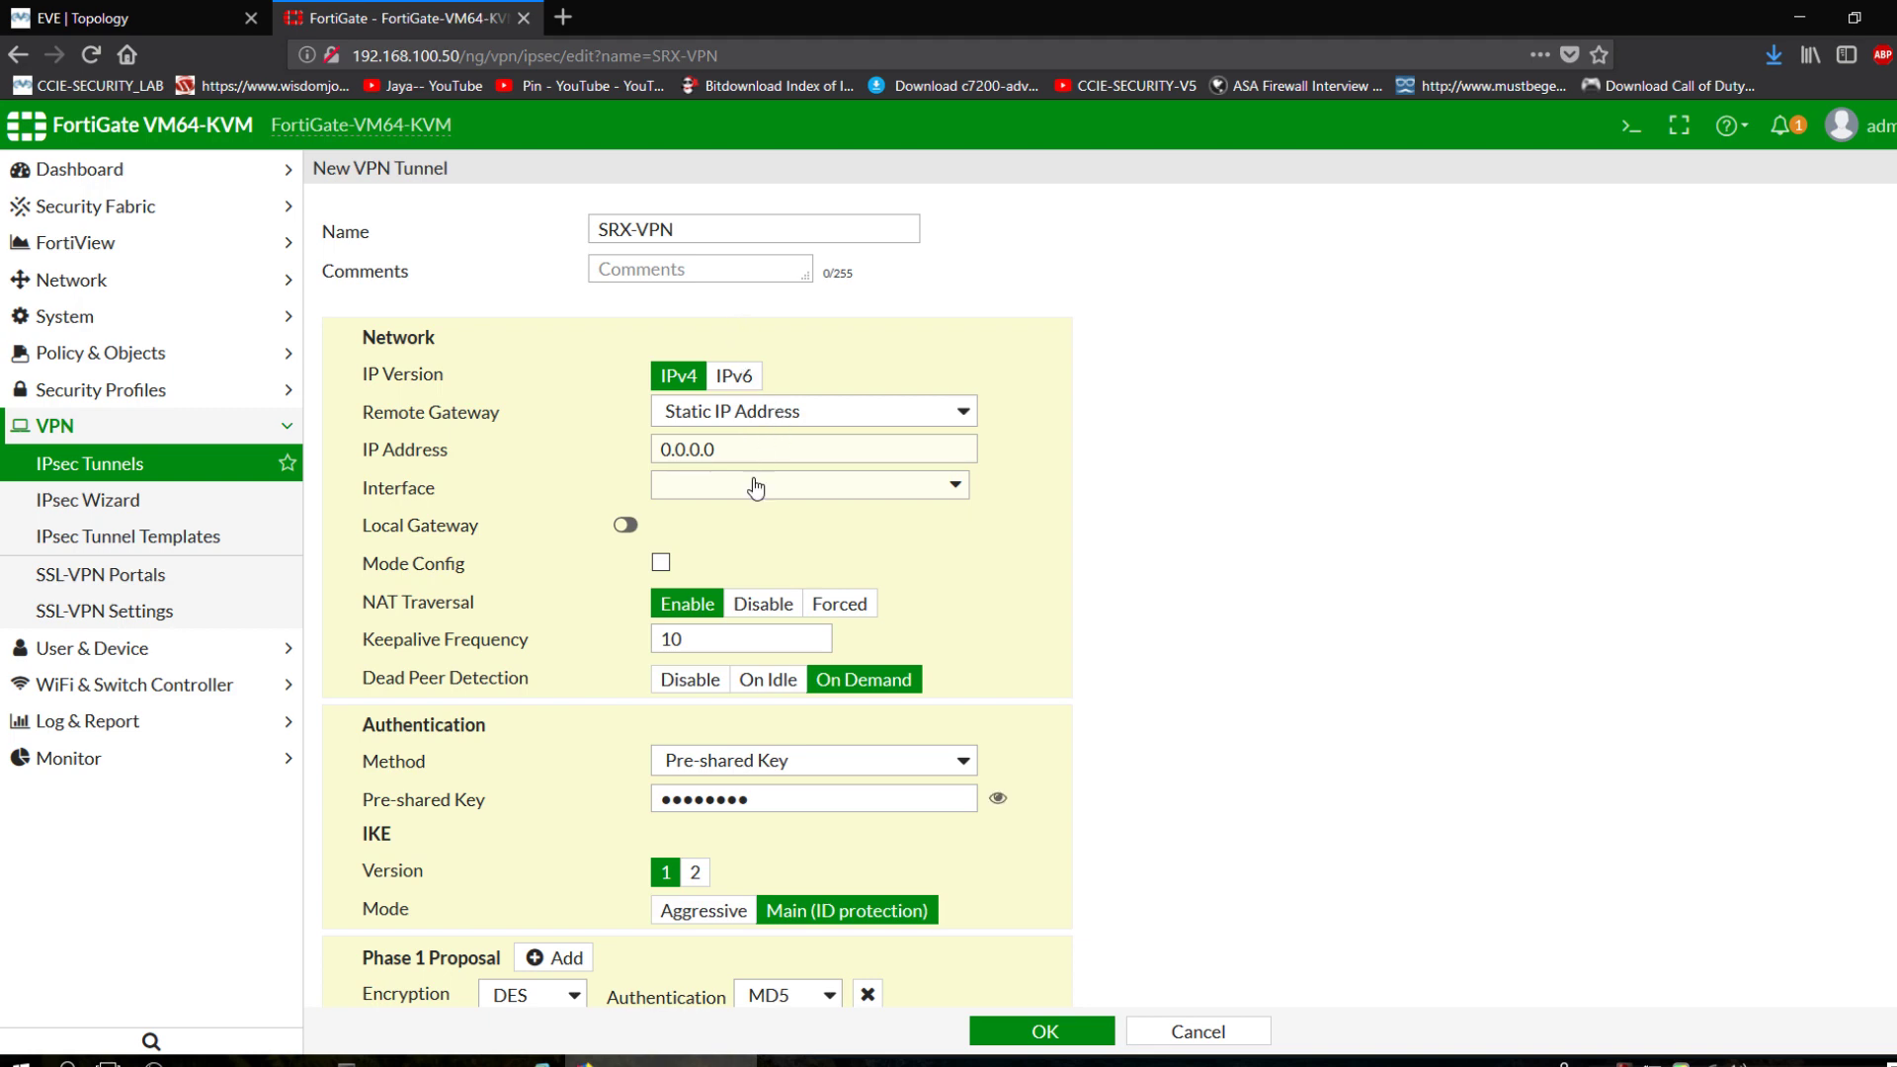
# Set remote gateway 2.2.2.2 on interface port3 and disable NAT Traversal.
pyautogui.doubleClick(691, 450)
pyautogui.click(193, 10)
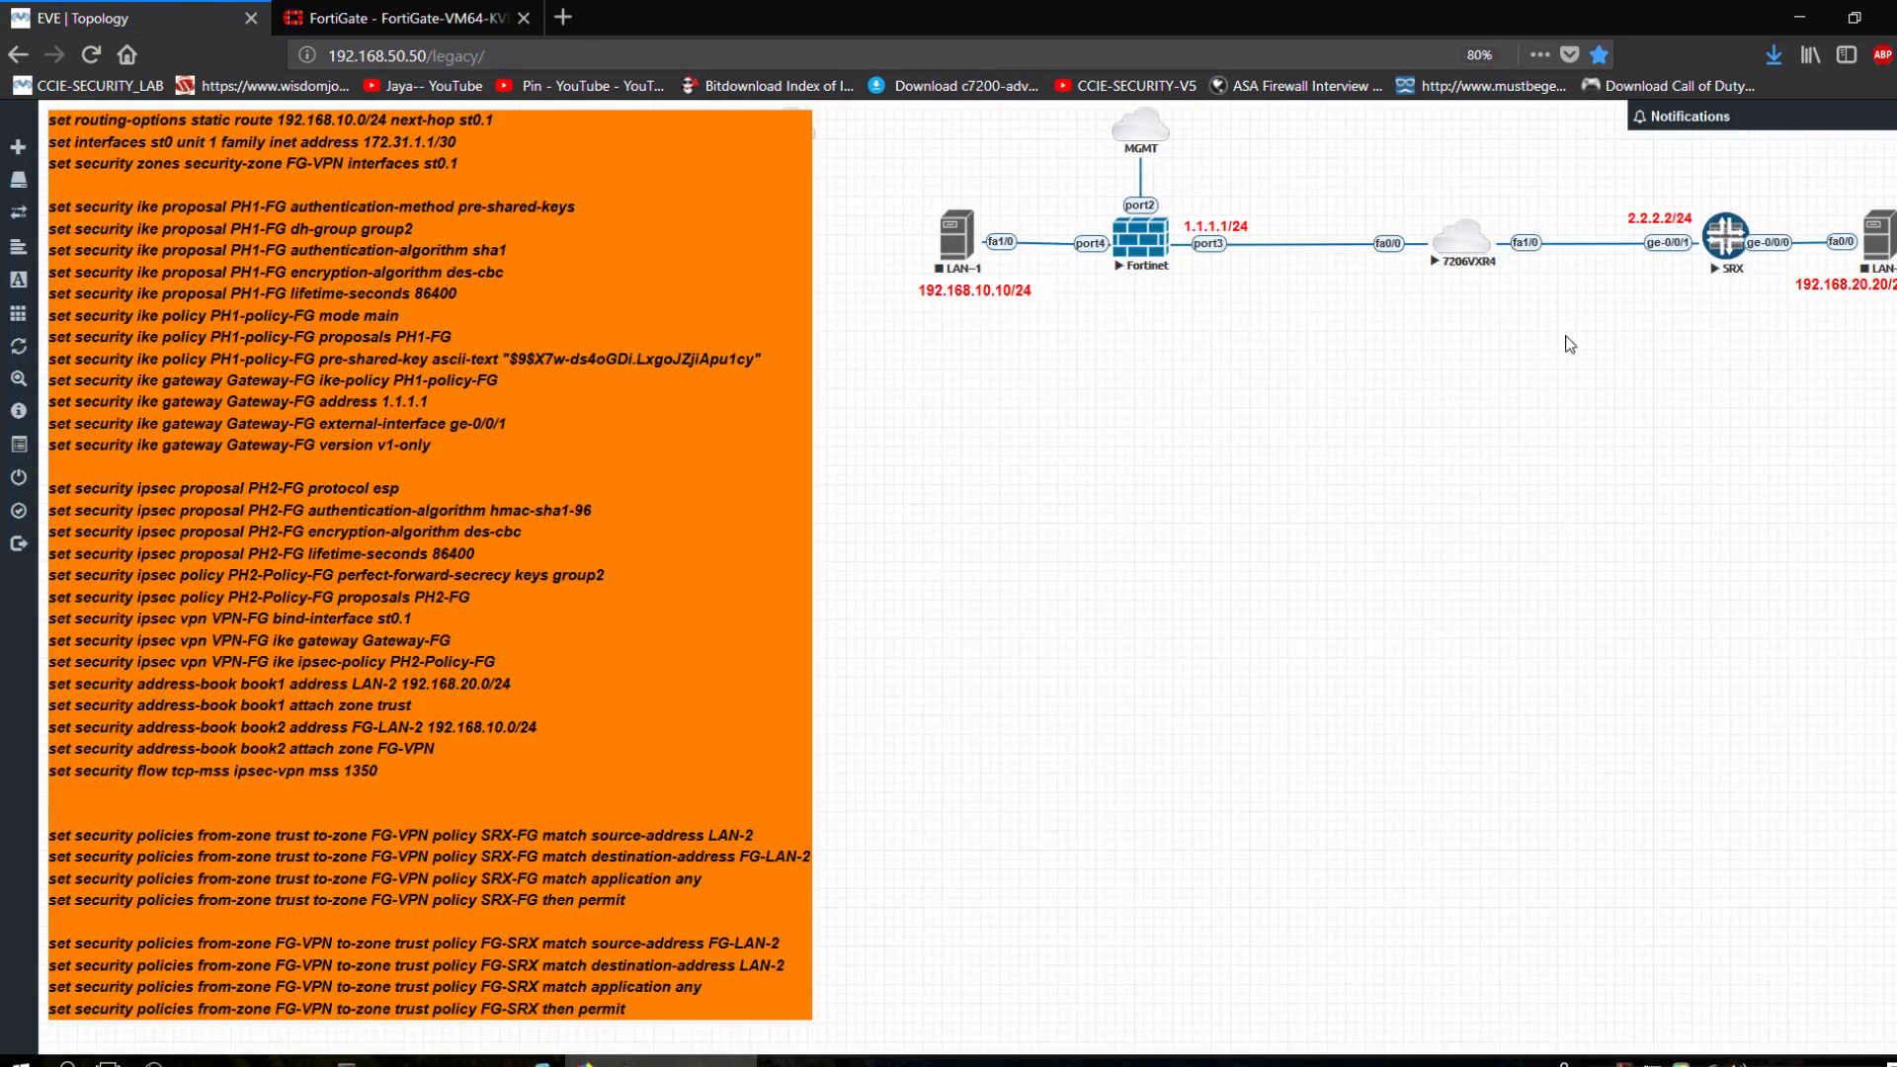
pyautogui.click(504, 11)
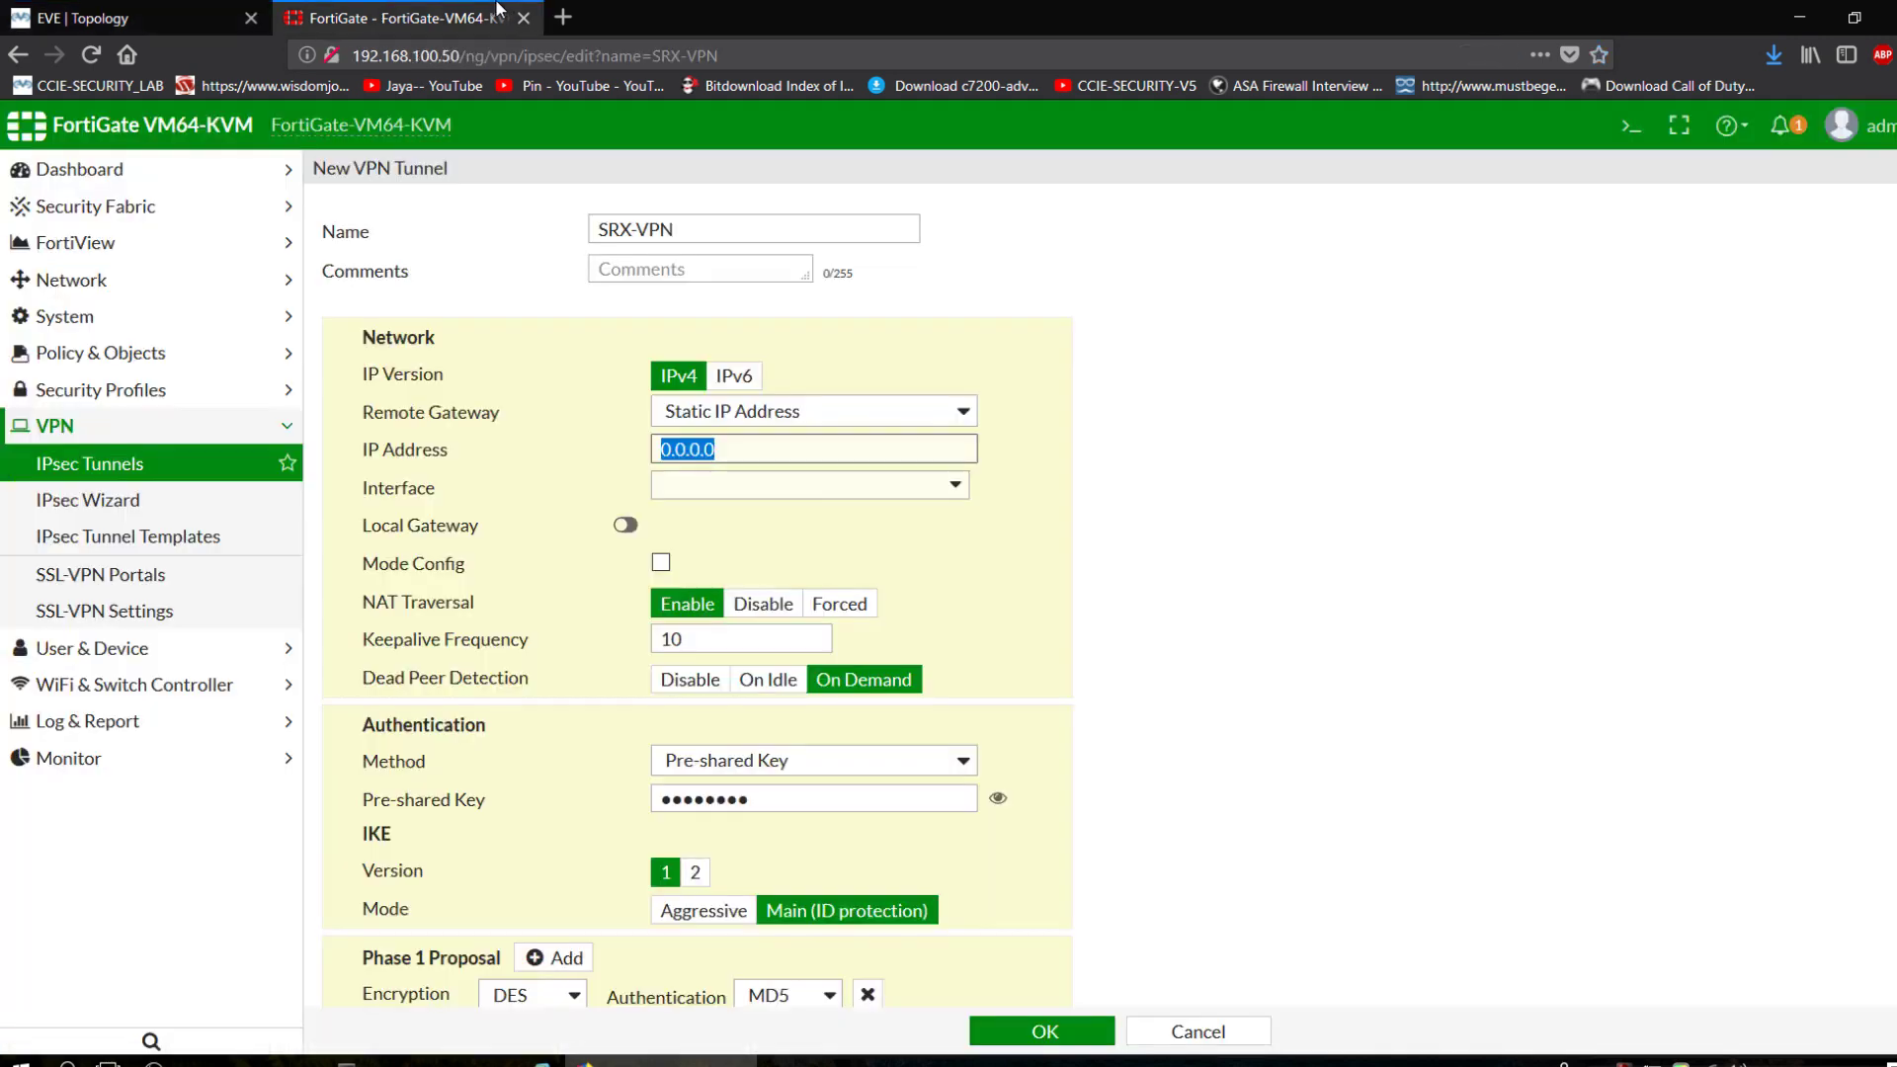
pyautogui.write('2.2.2.')
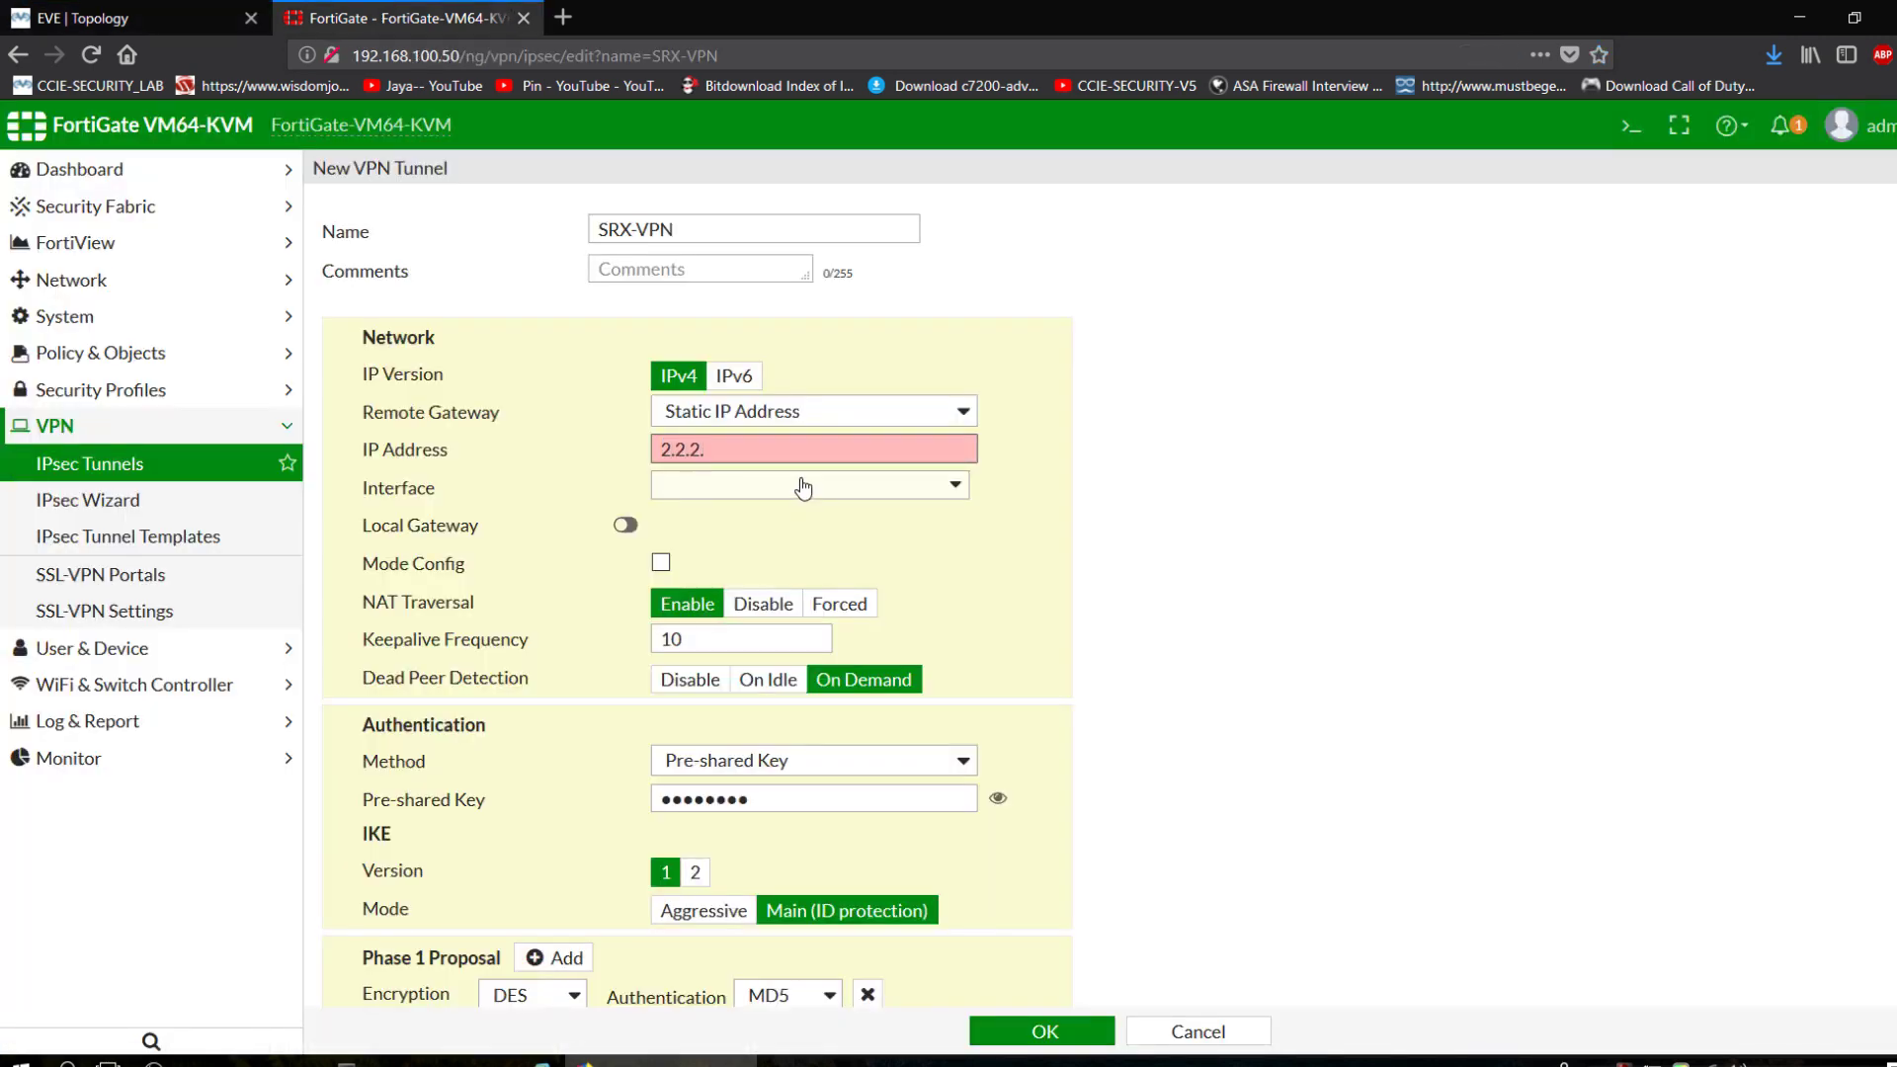
pyautogui.write('2')
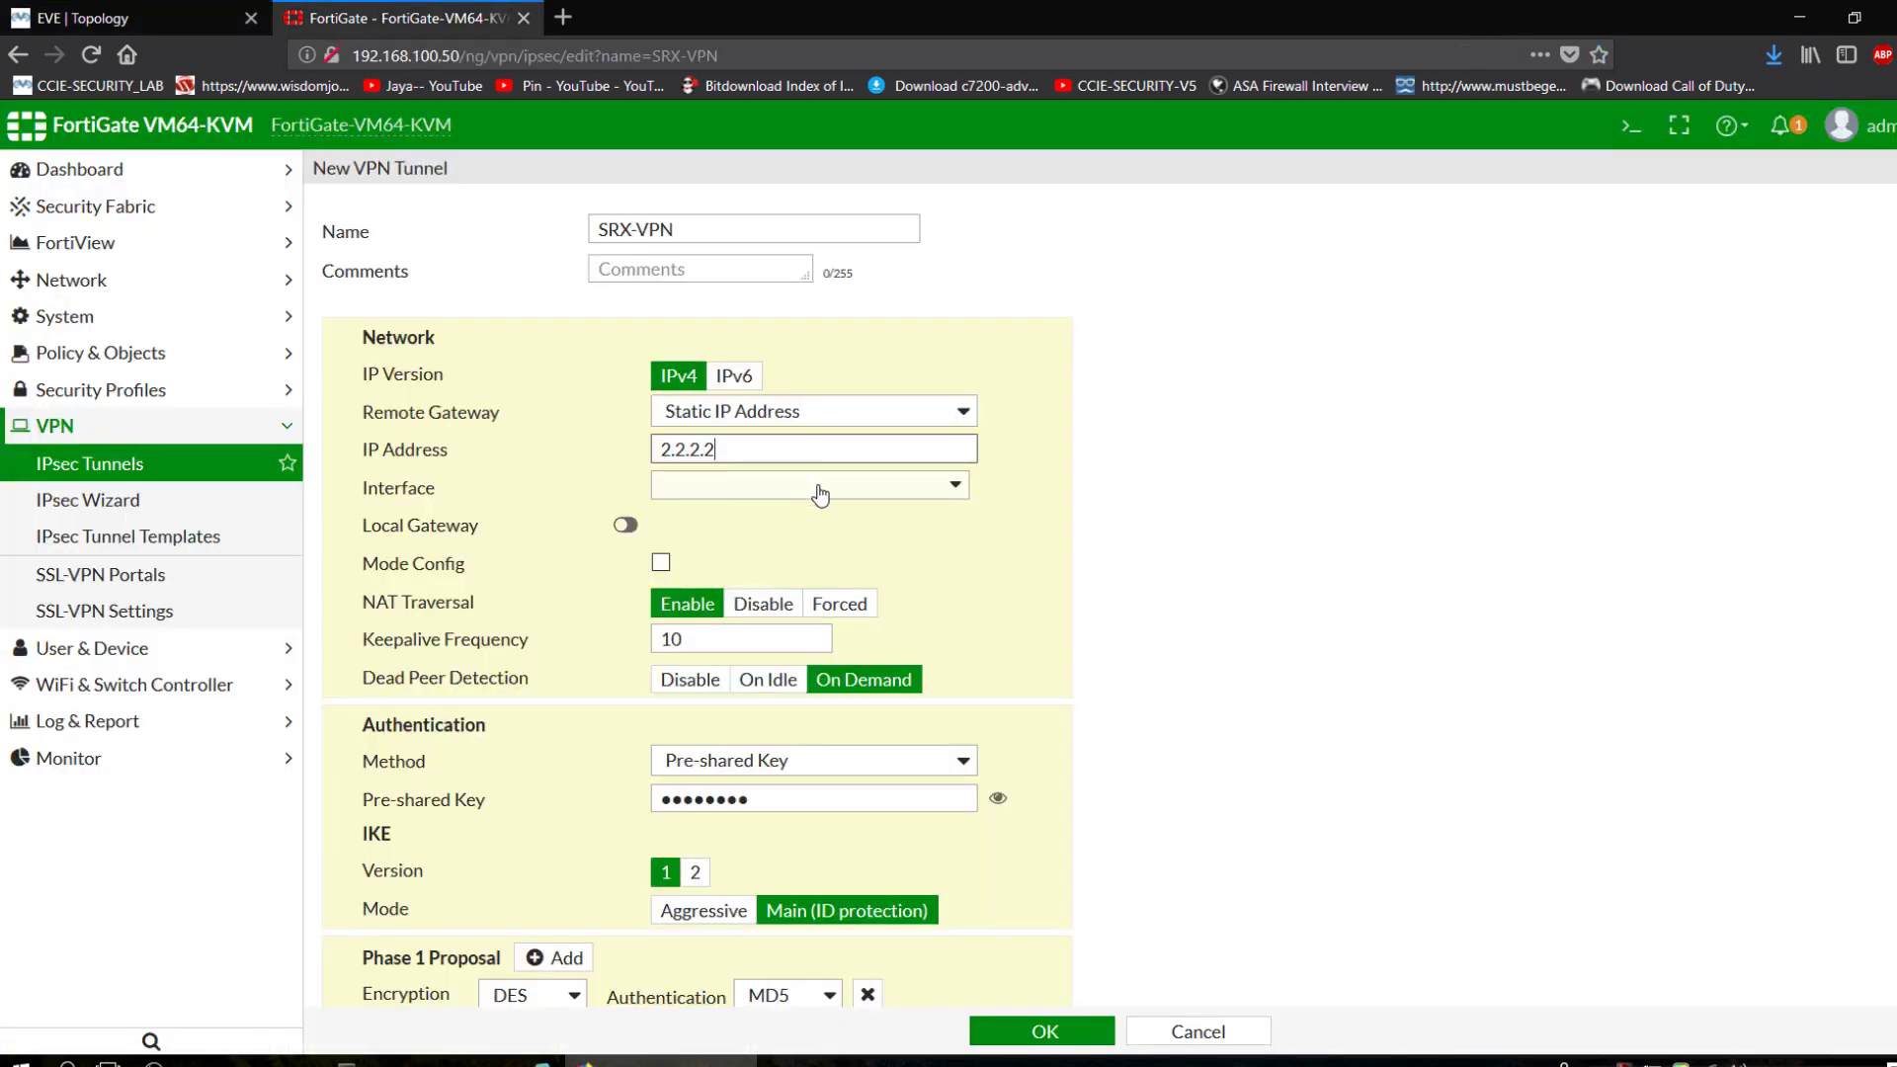
pyautogui.click(804, 487)
pyautogui.click(148, 18)
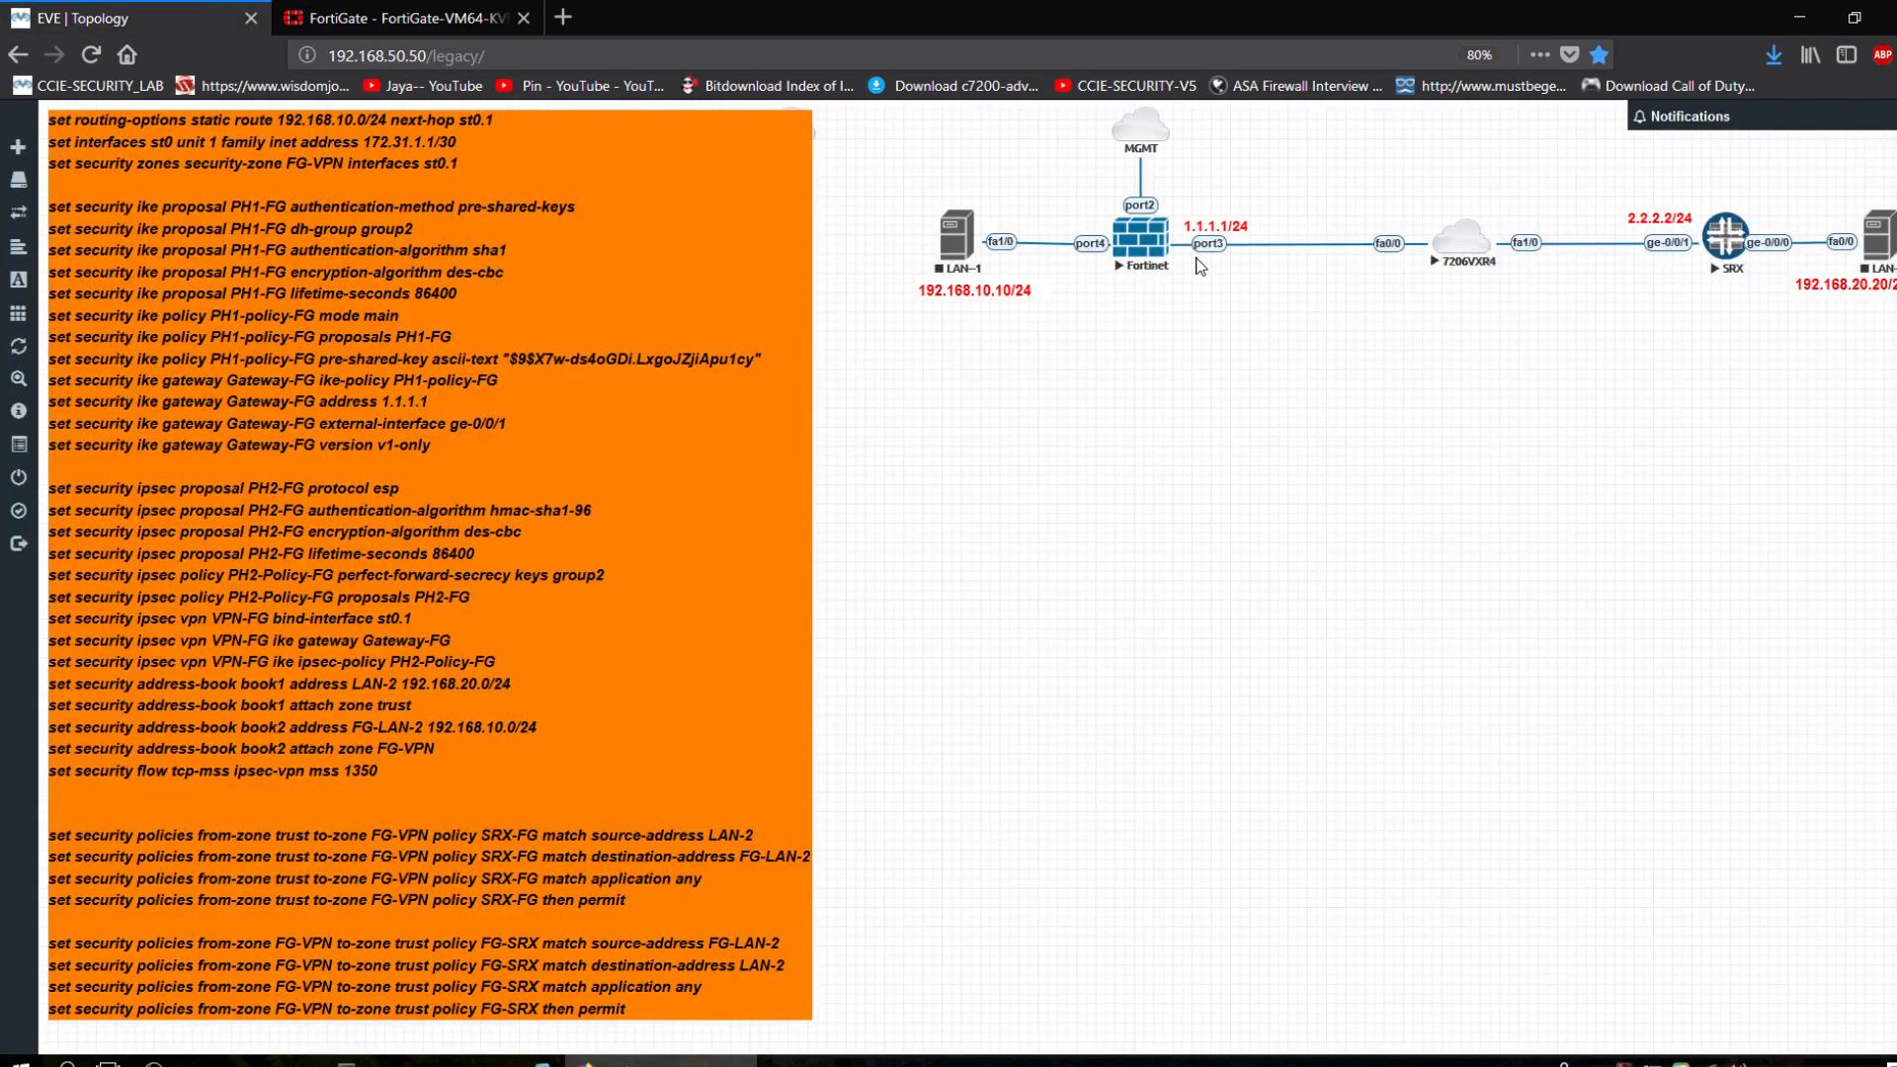
pyautogui.click(405, 18)
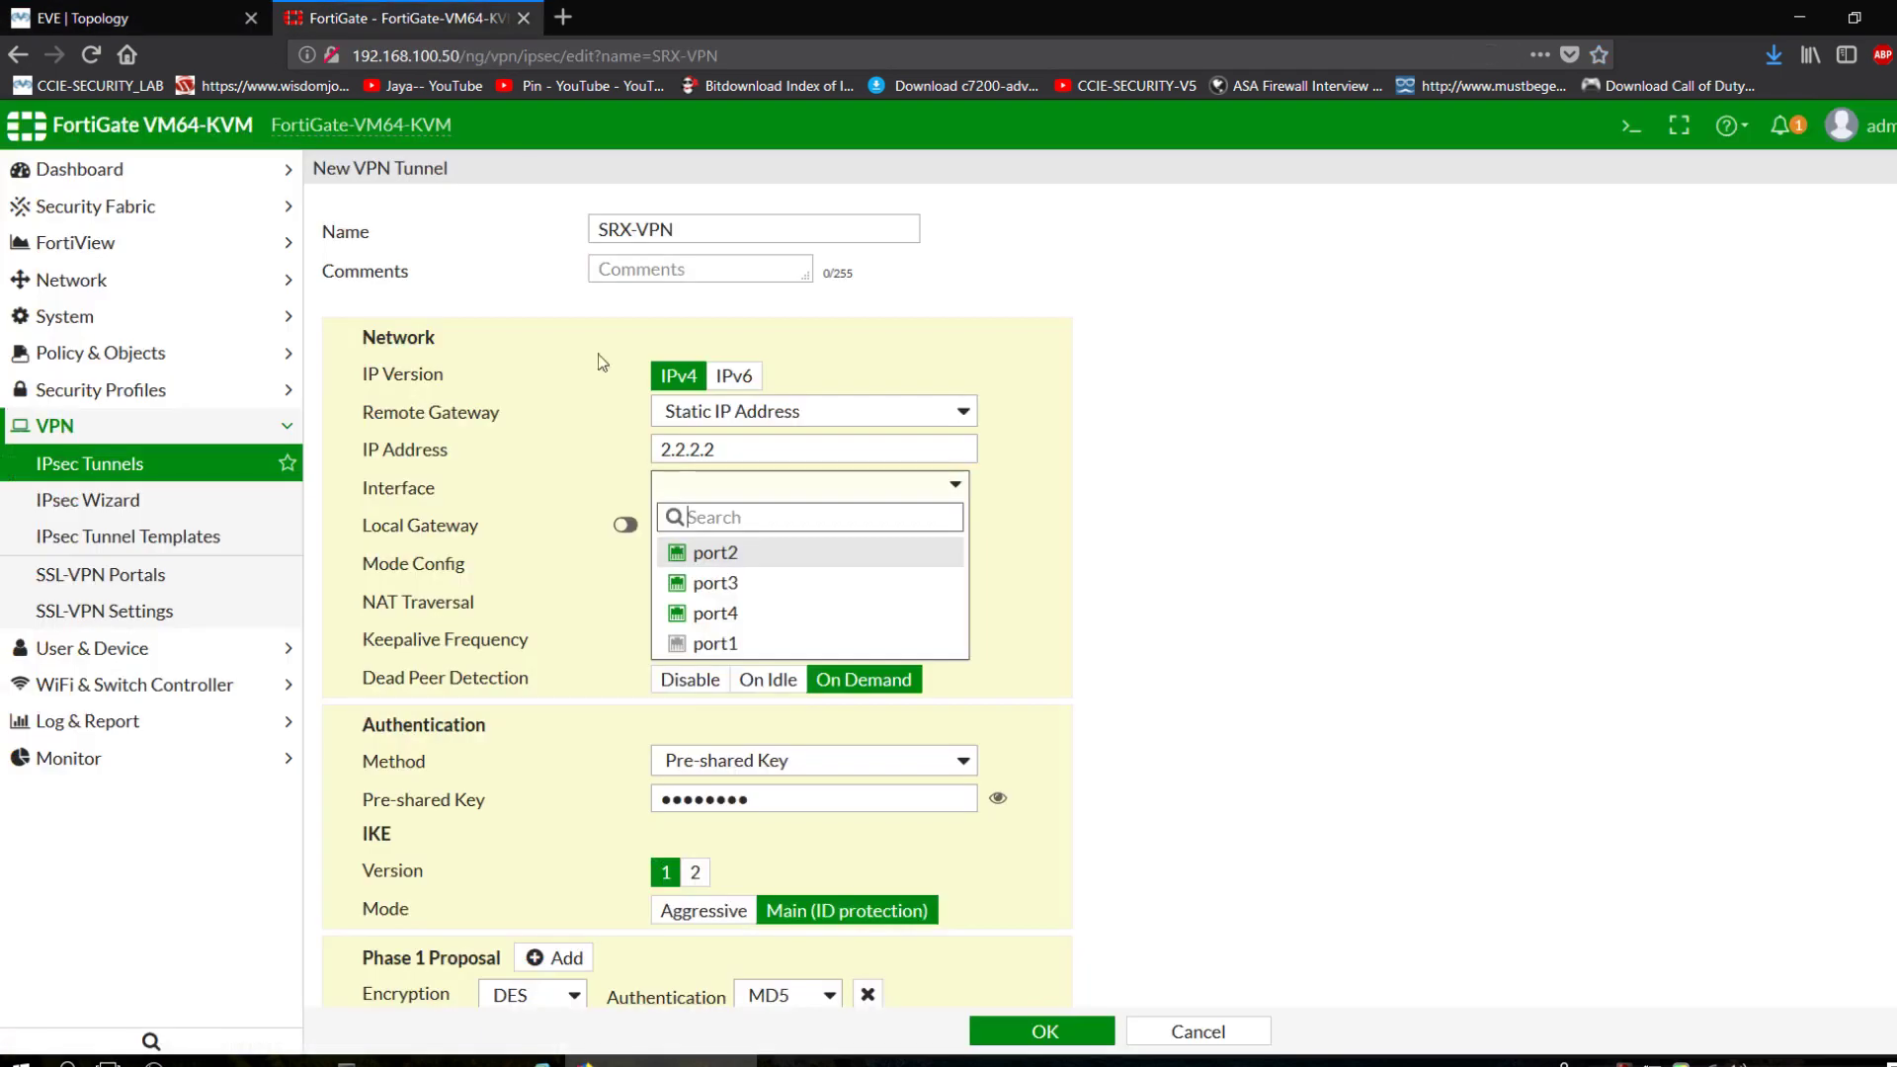
pyautogui.click(717, 583)
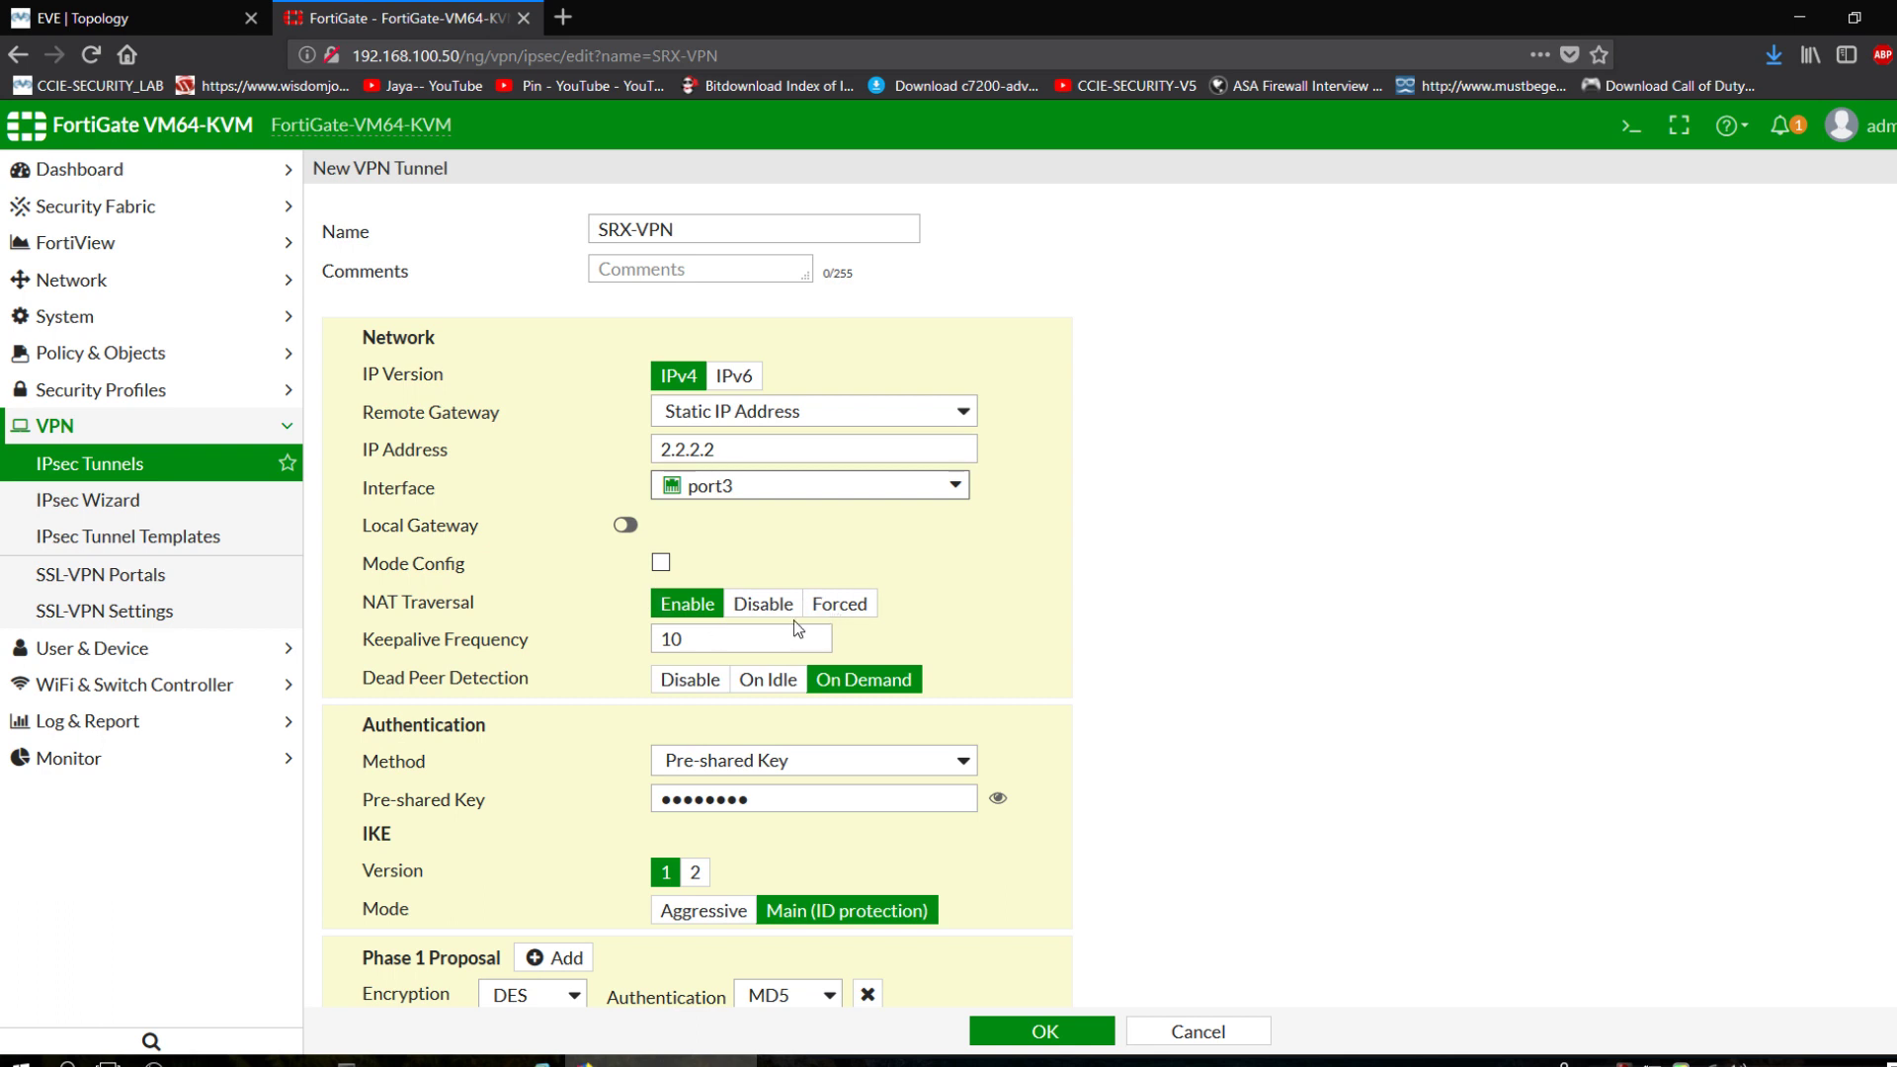
pyautogui.click(765, 604)
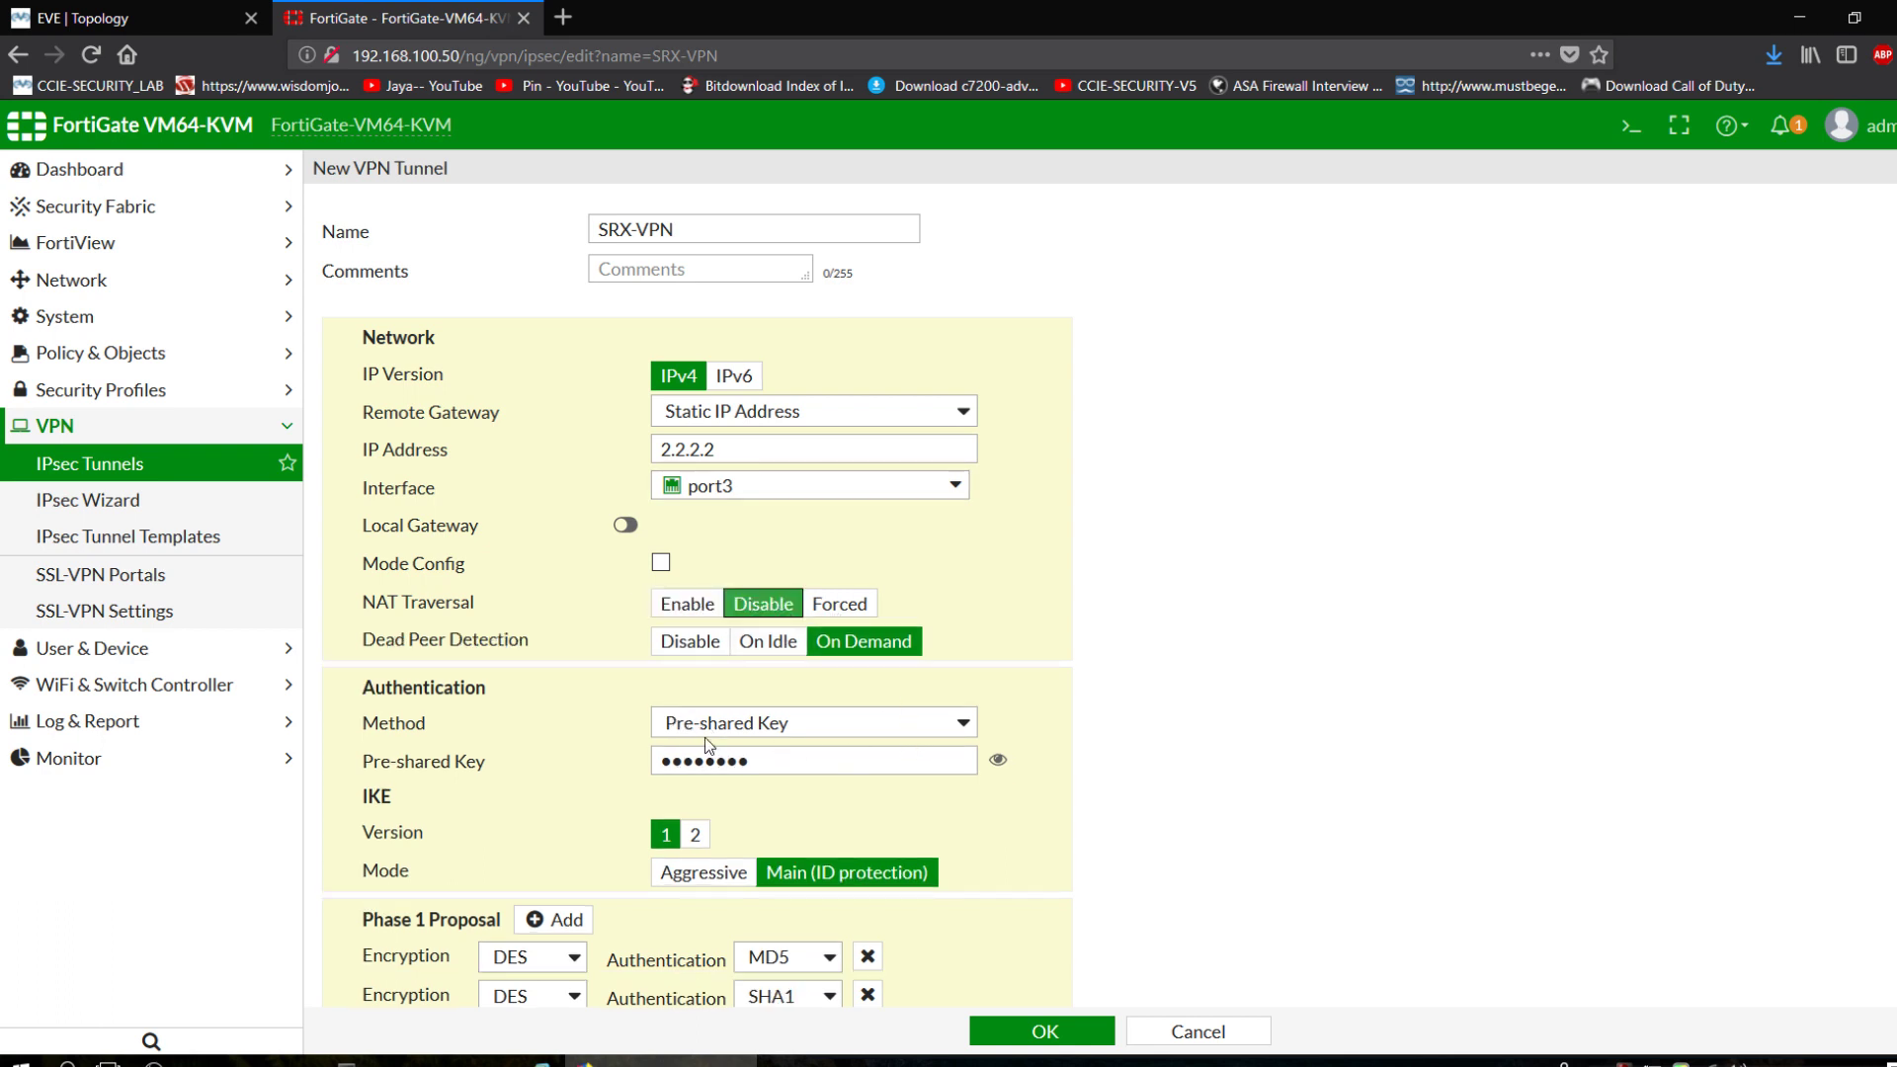
# Replace the tunnel's pre-shared key with the new key.
pyautogui.click(794, 760)
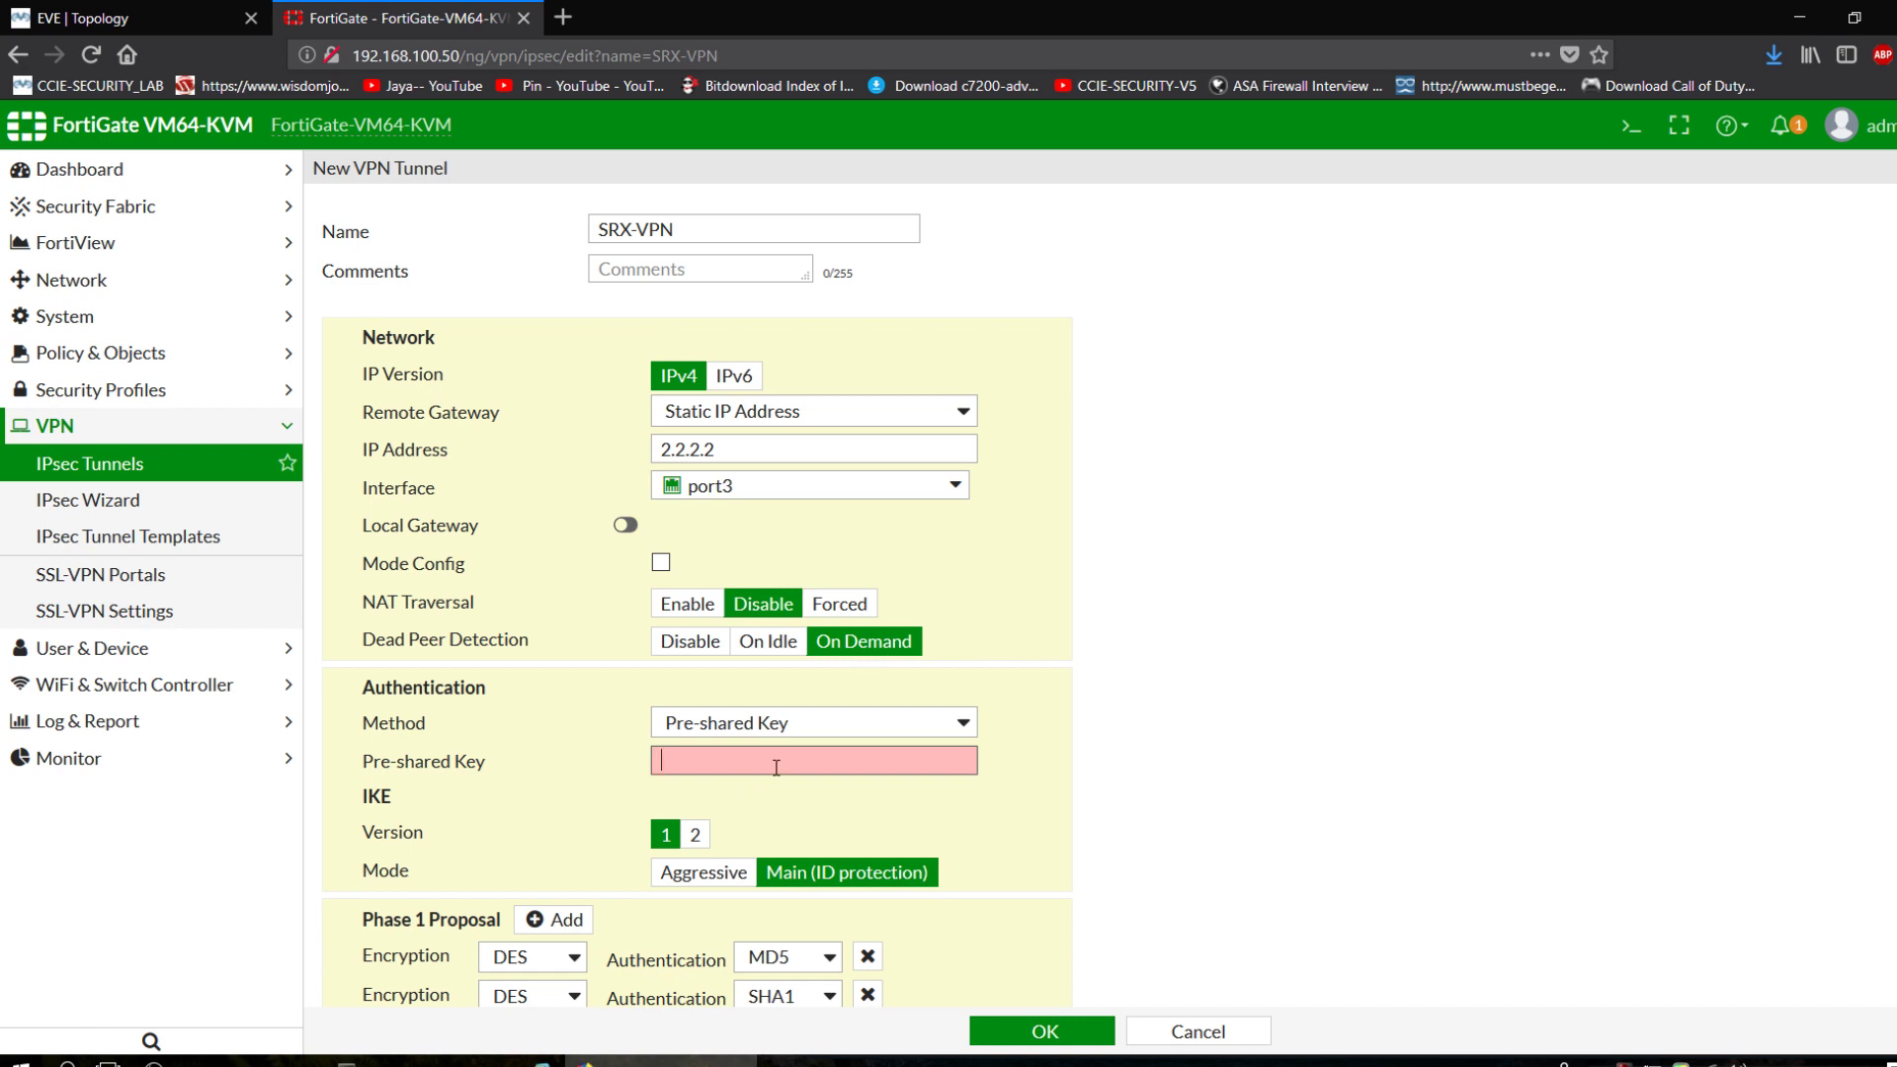
pyautogui.write('cisco@123')
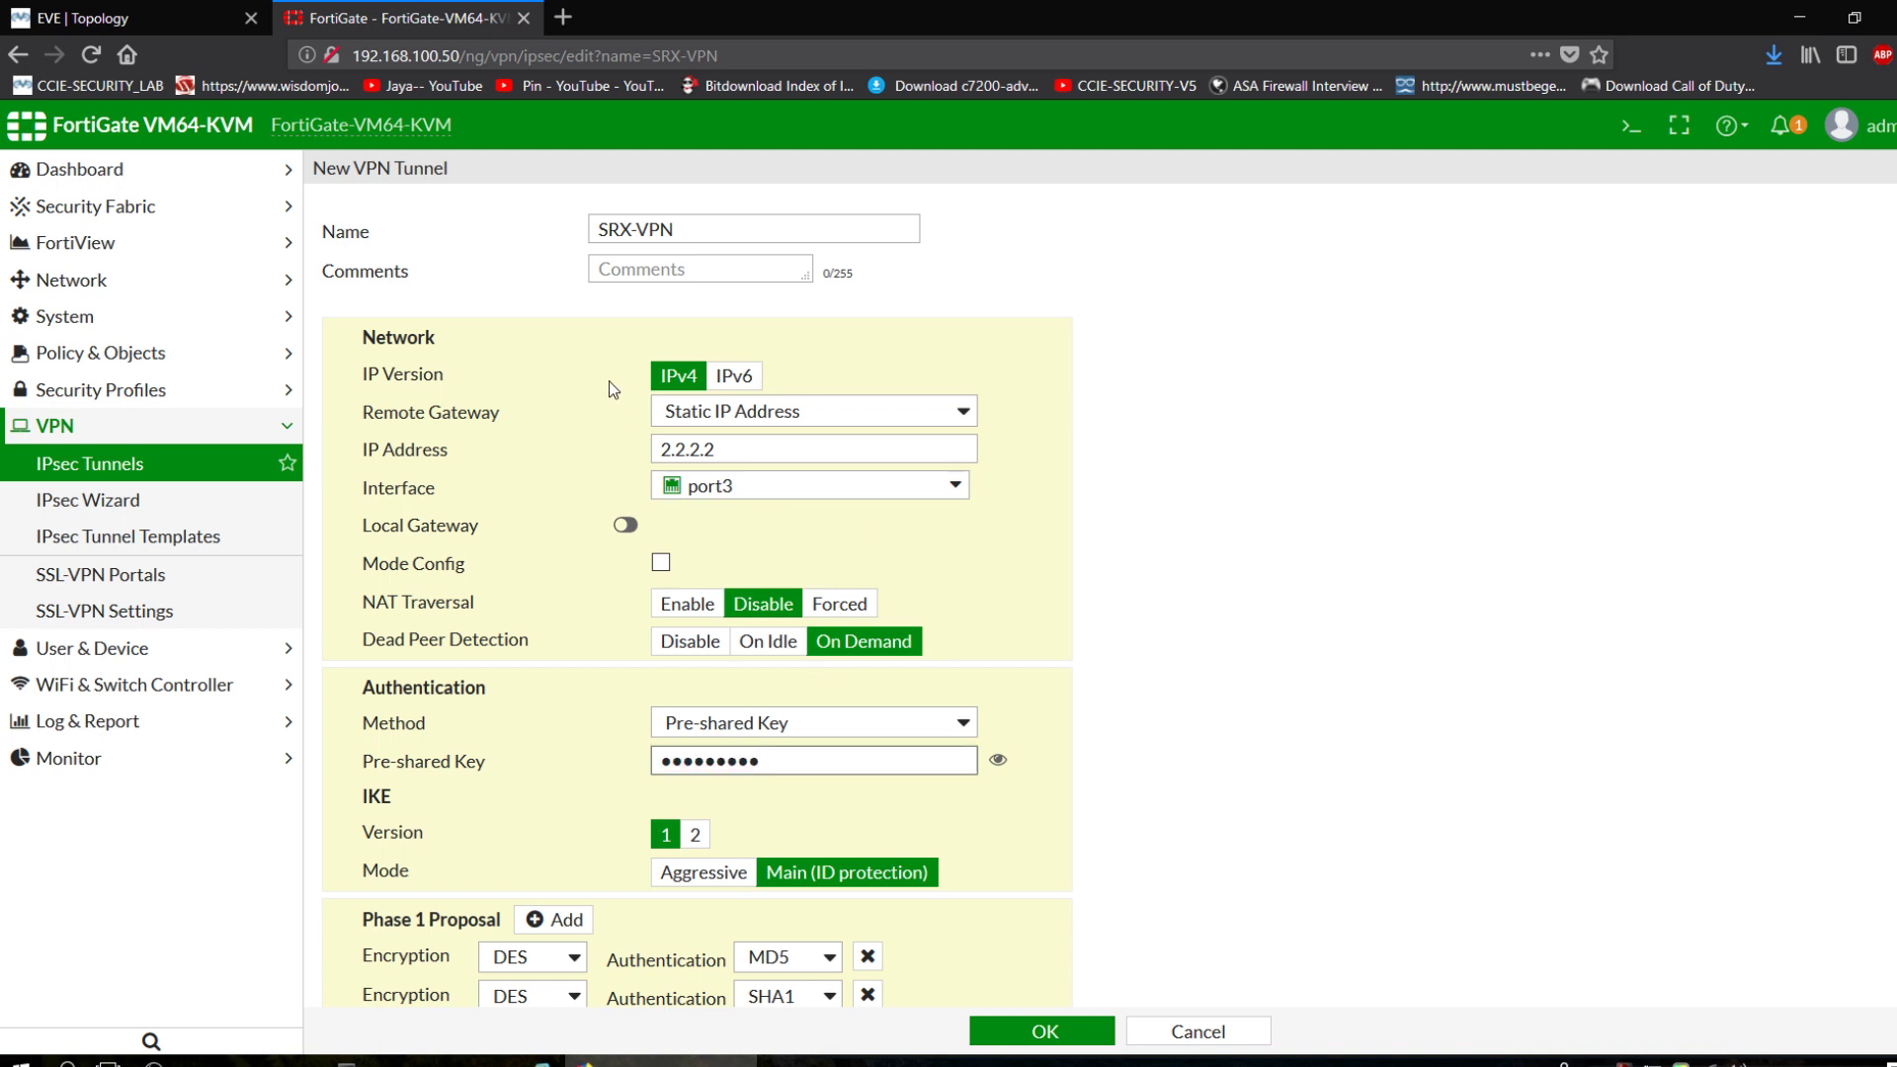
pyautogui.scroll(-3, 609, 385)
pyautogui.scroll(-3, 718, 774)
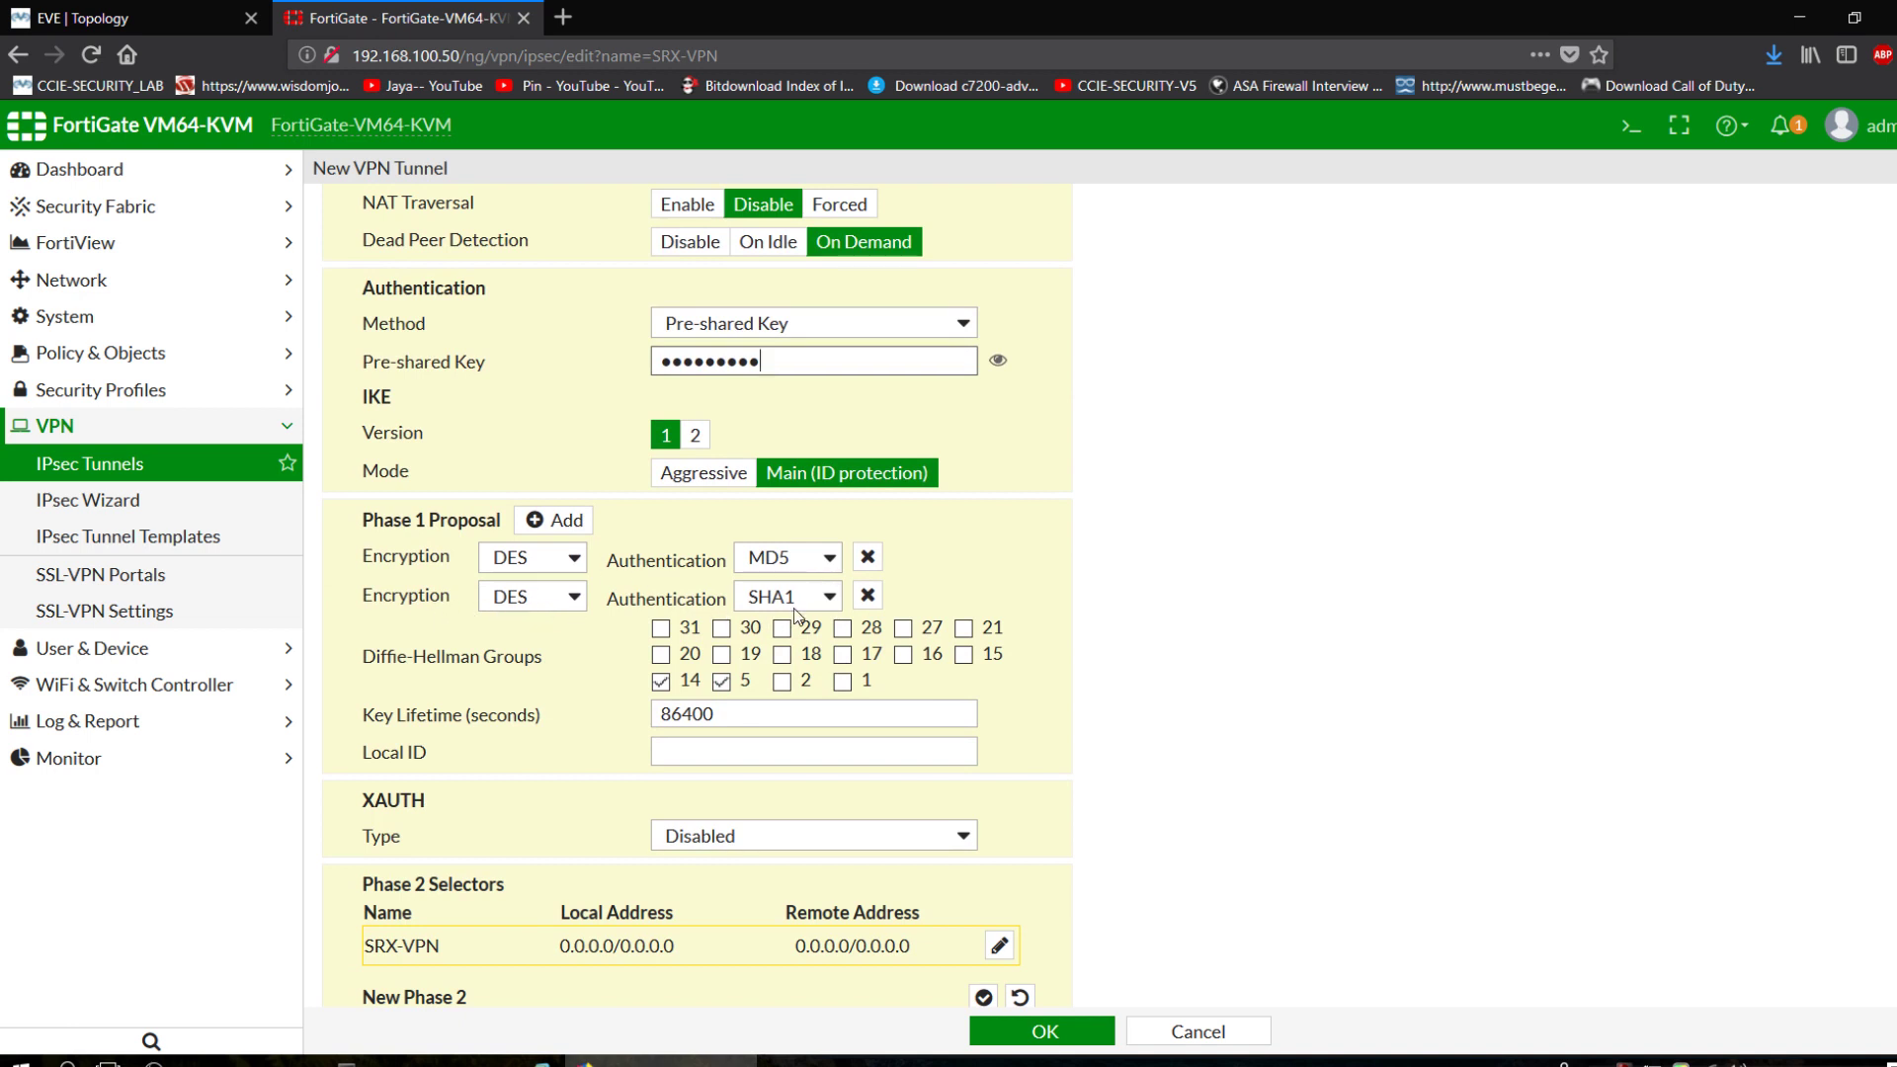
# Remove the DES/MD5 phase 1 proposal and use only Diffie-Hellman group 2.
pyautogui.click(867, 560)
pyautogui.click(782, 643)
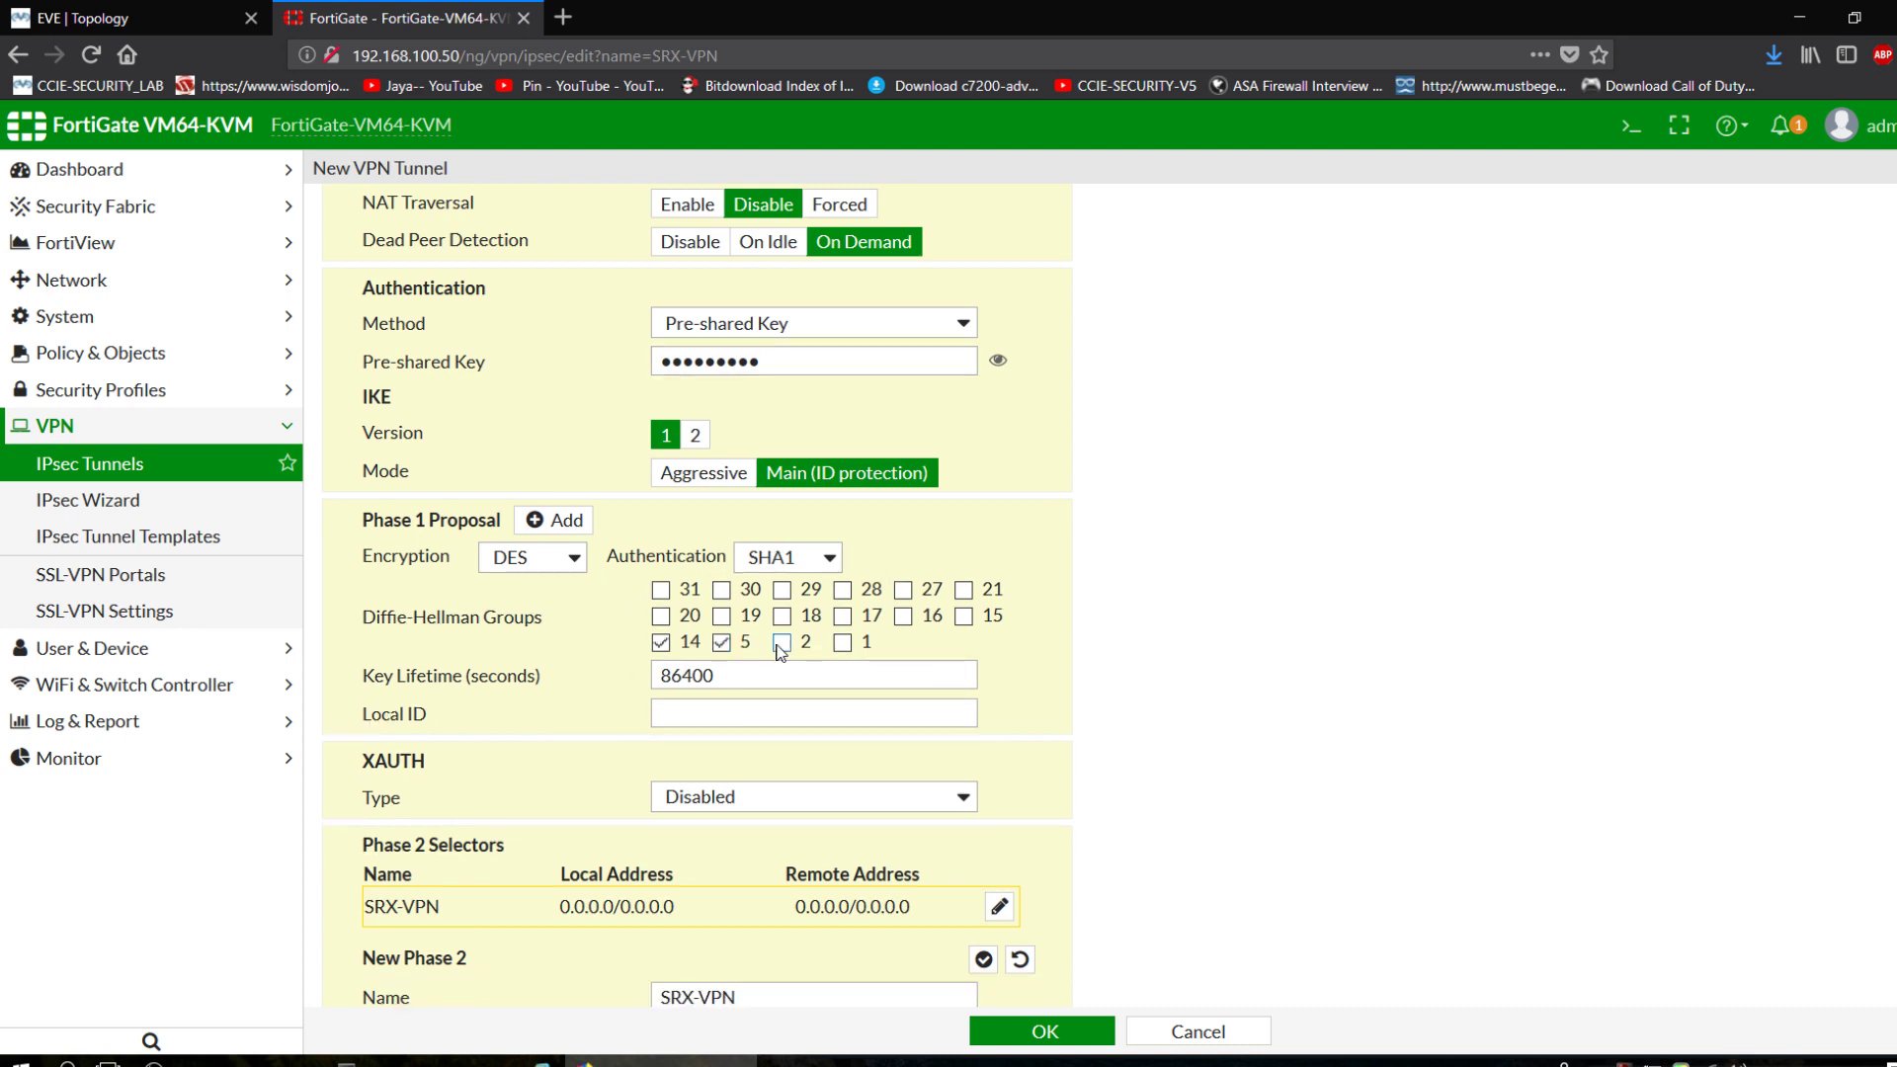
pyautogui.click(717, 646)
pyautogui.click(661, 643)
pyautogui.scroll(-2, 538, 622)
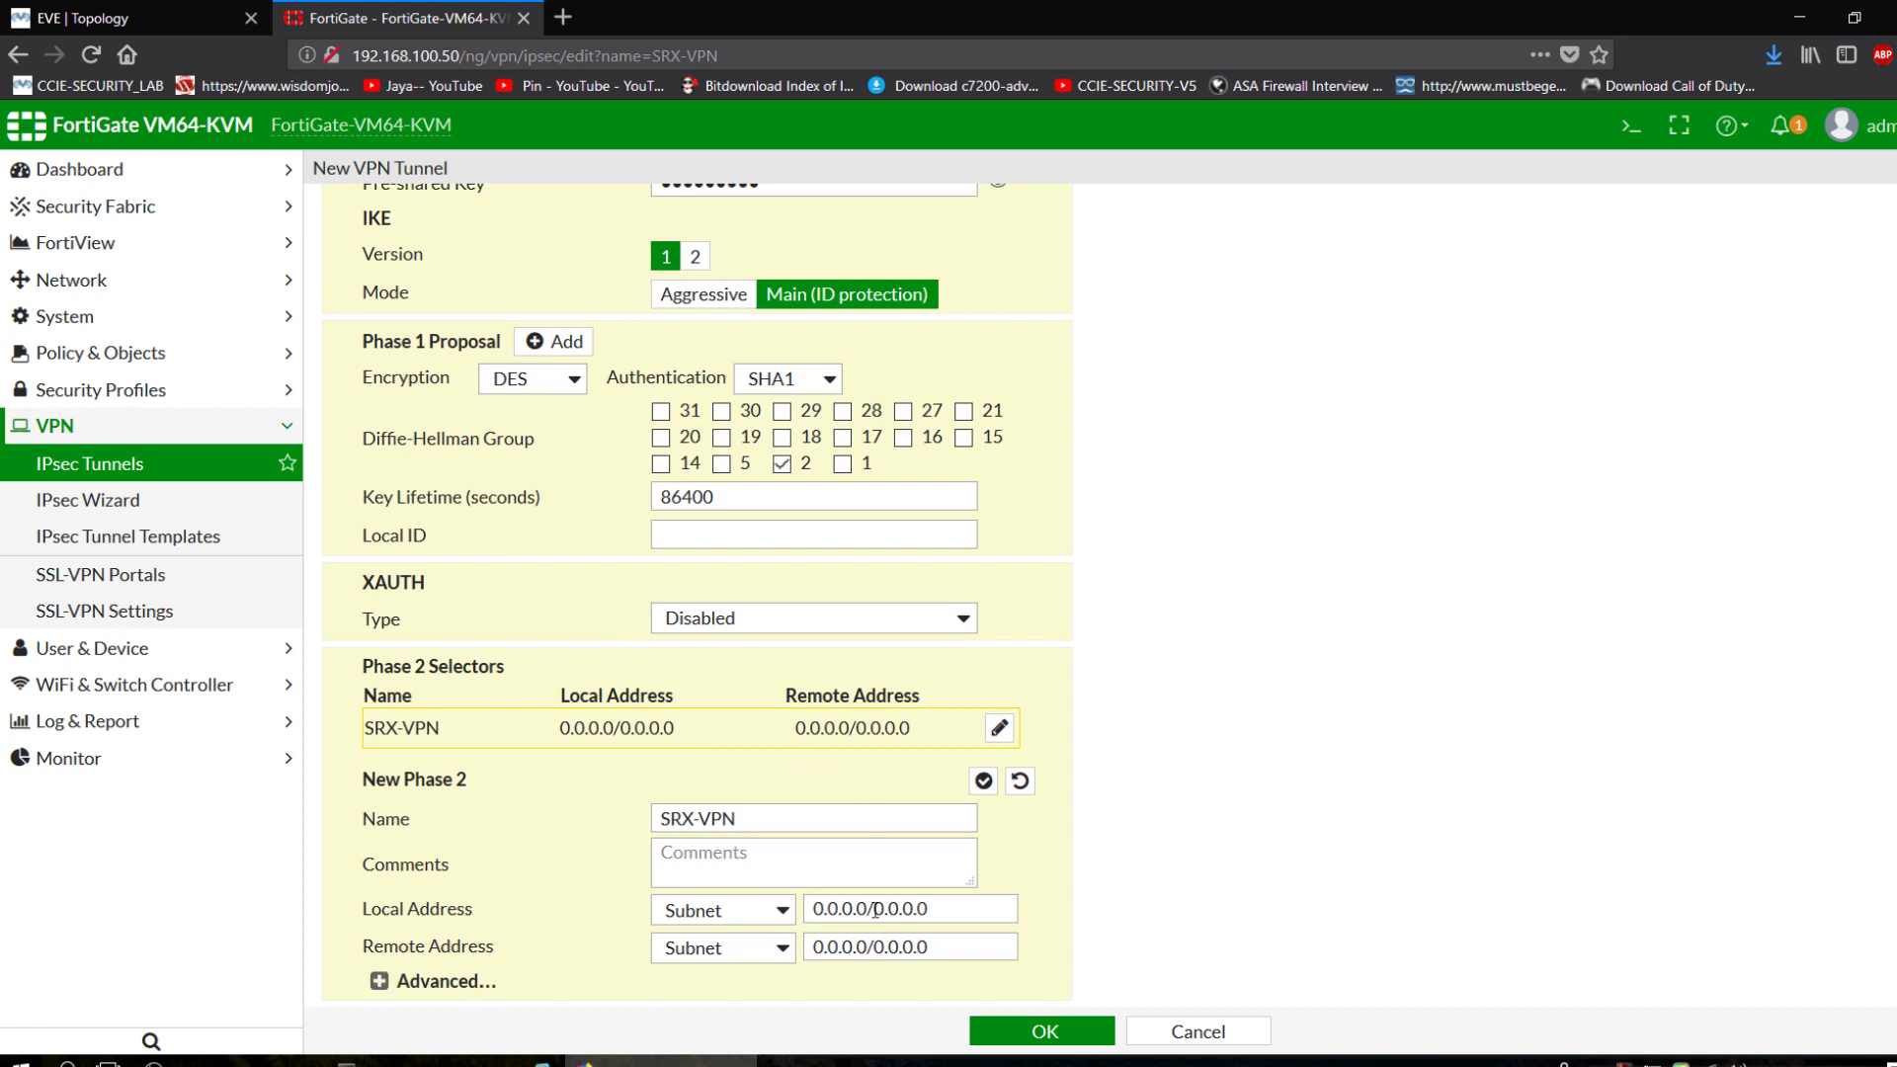
# Set phase 2 local address 192.168.10.0/24 and remote address 192.168.20.0/24.
pyautogui.moveTo(922, 909); pyautogui.dragTo(741, 899)
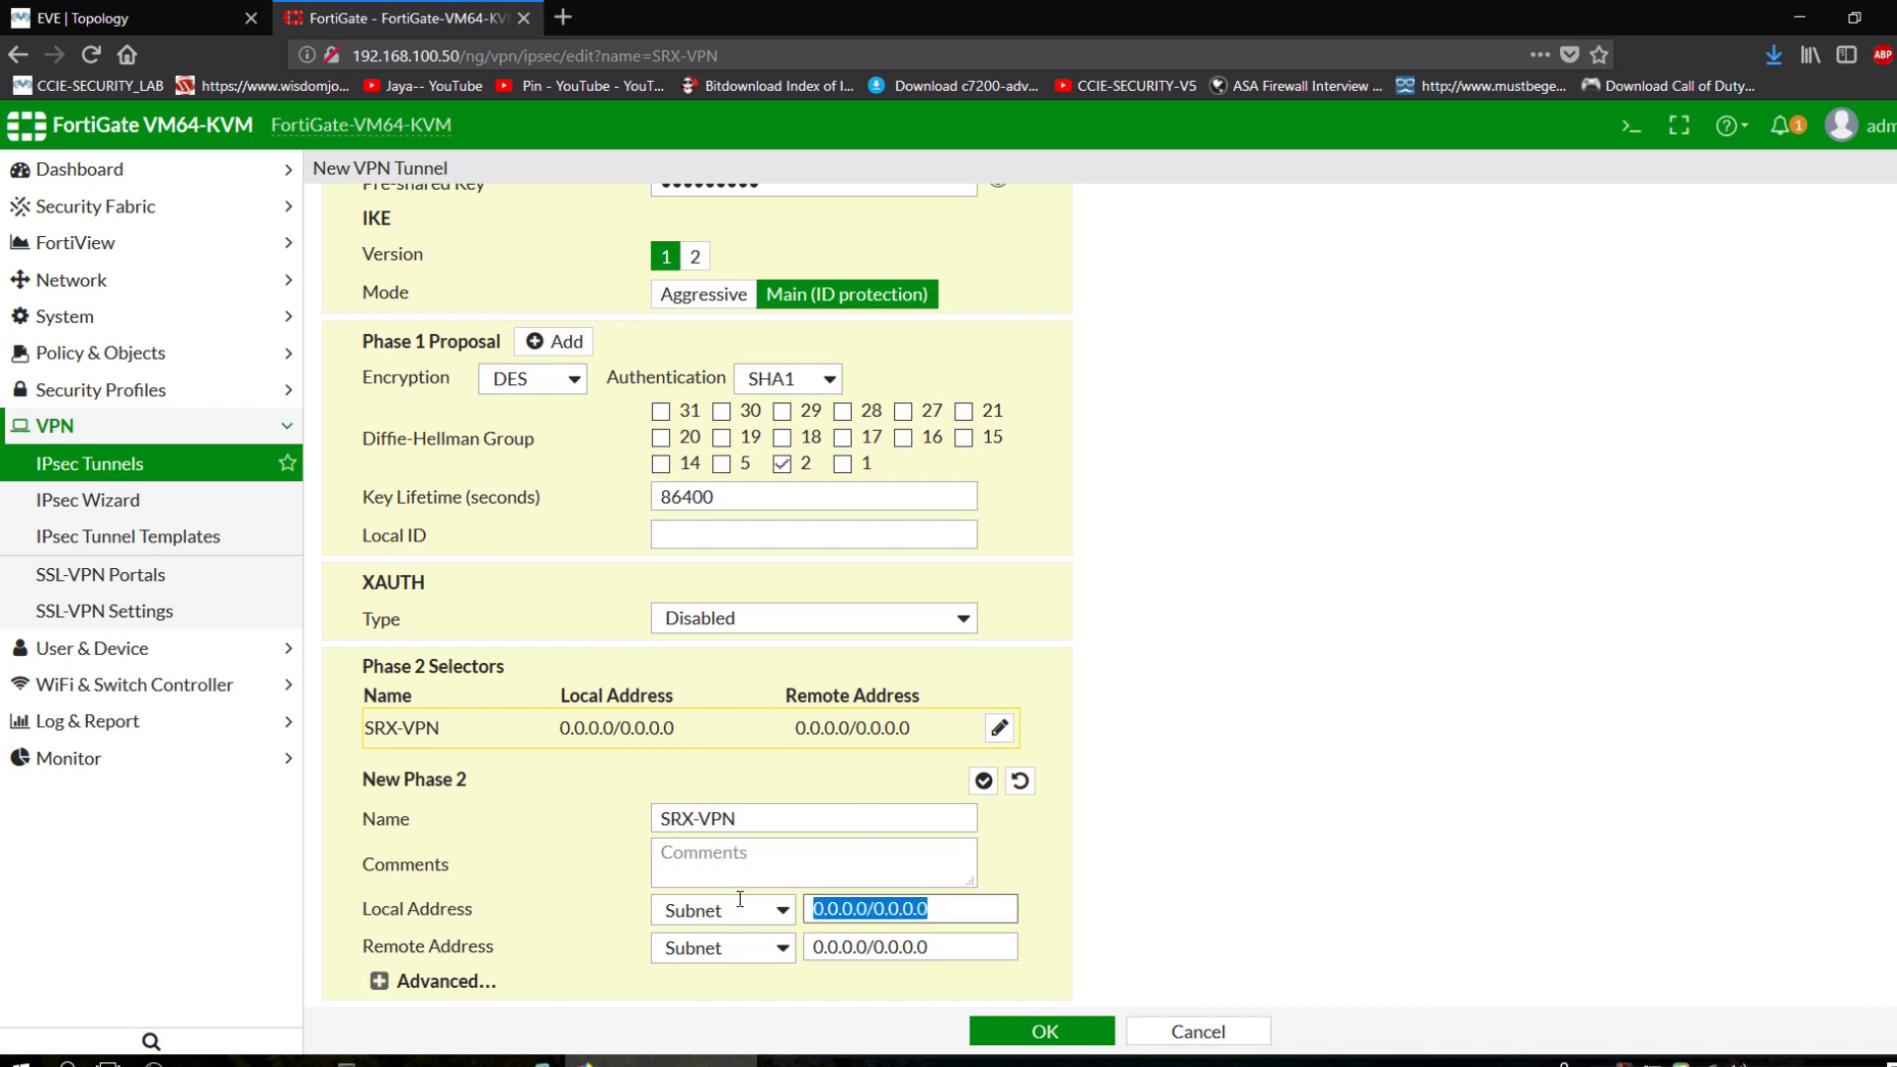
pyautogui.write('192.168.1')
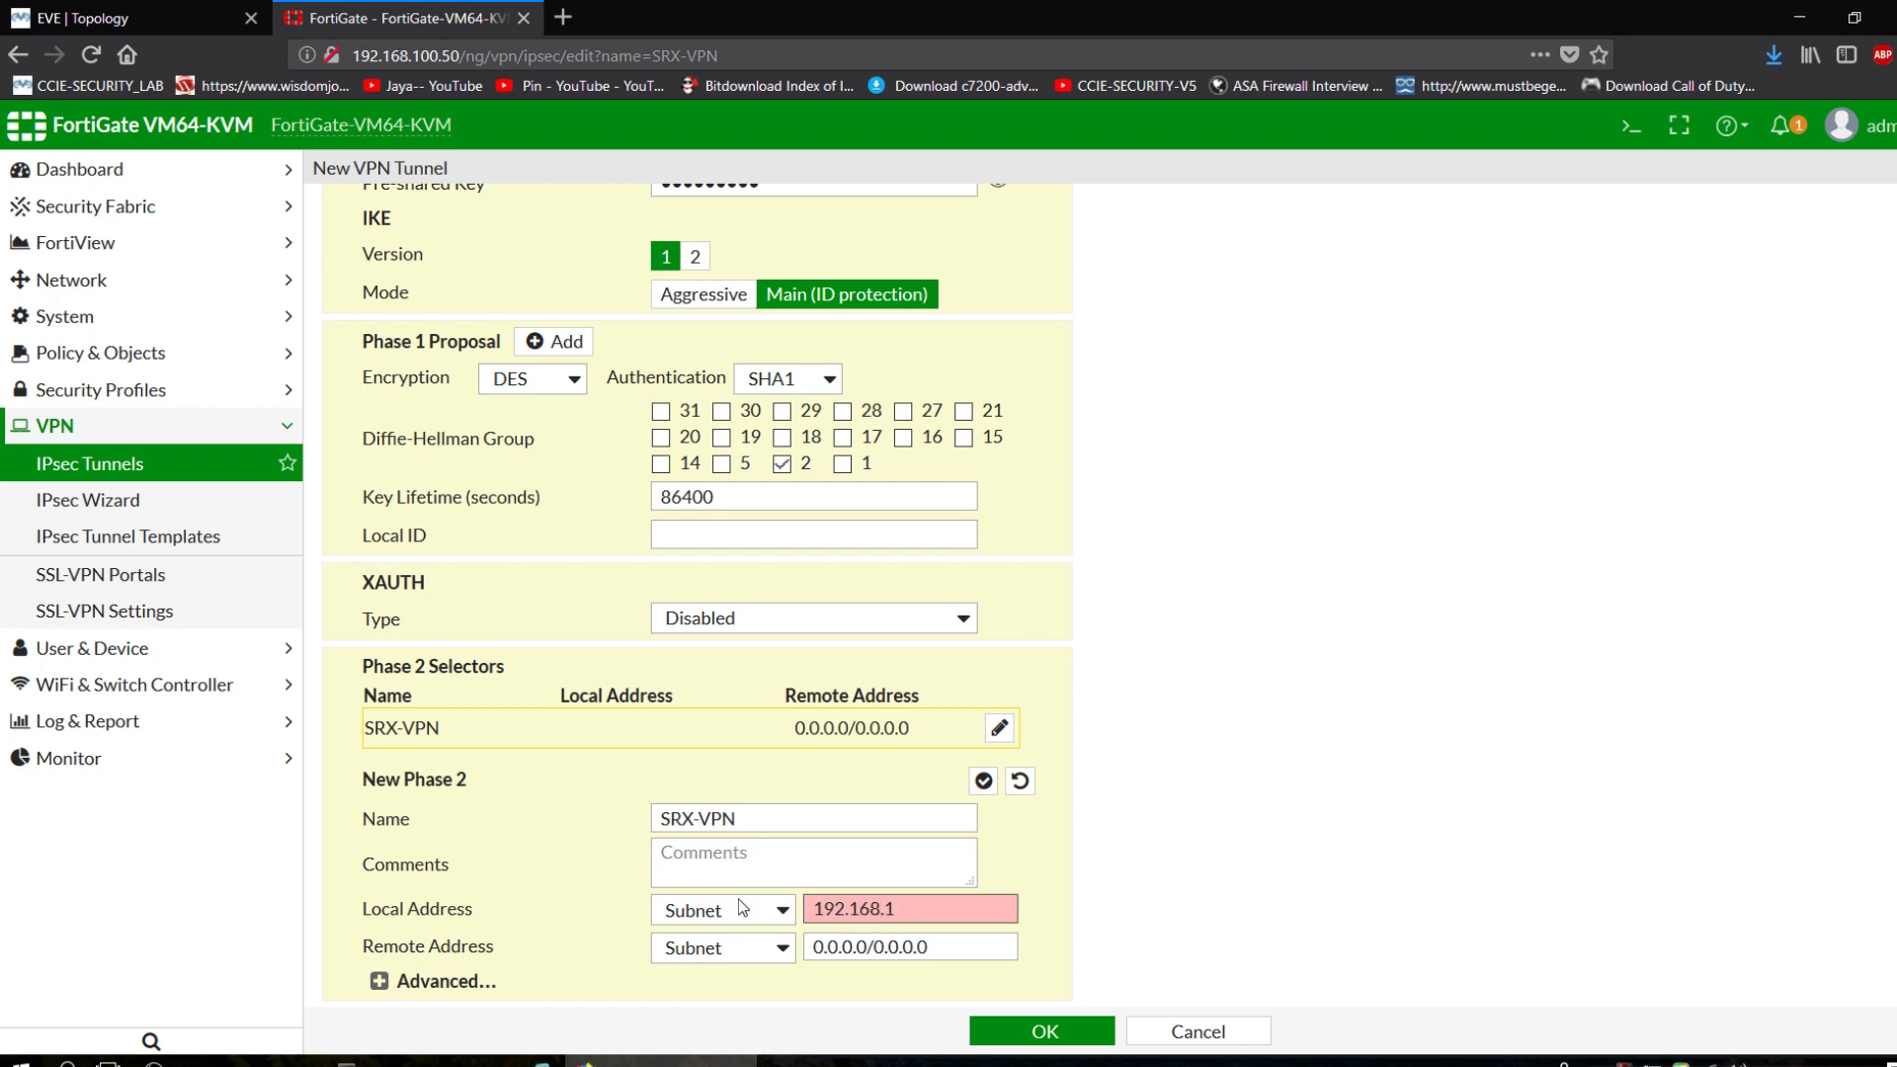
pyautogui.write('0.0/24')
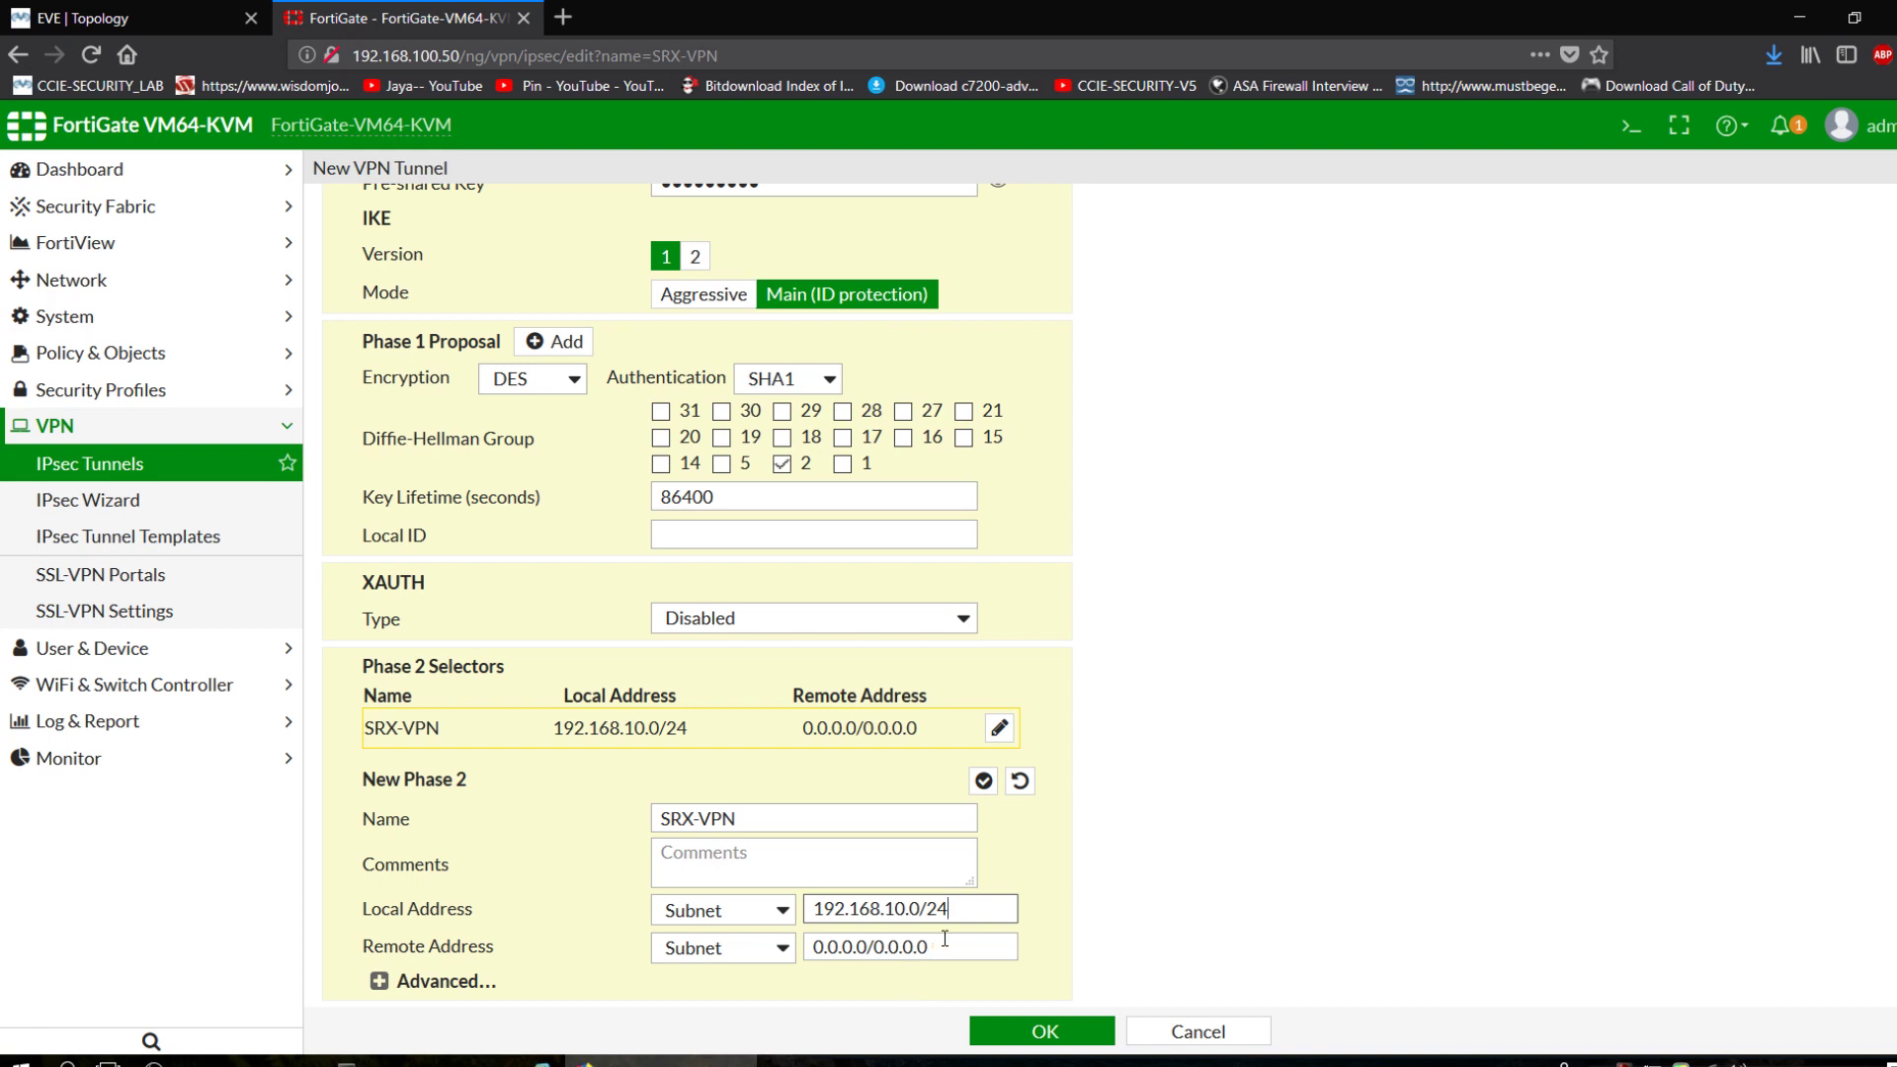
pyautogui.press('Tab')
pyautogui.write('192.1')
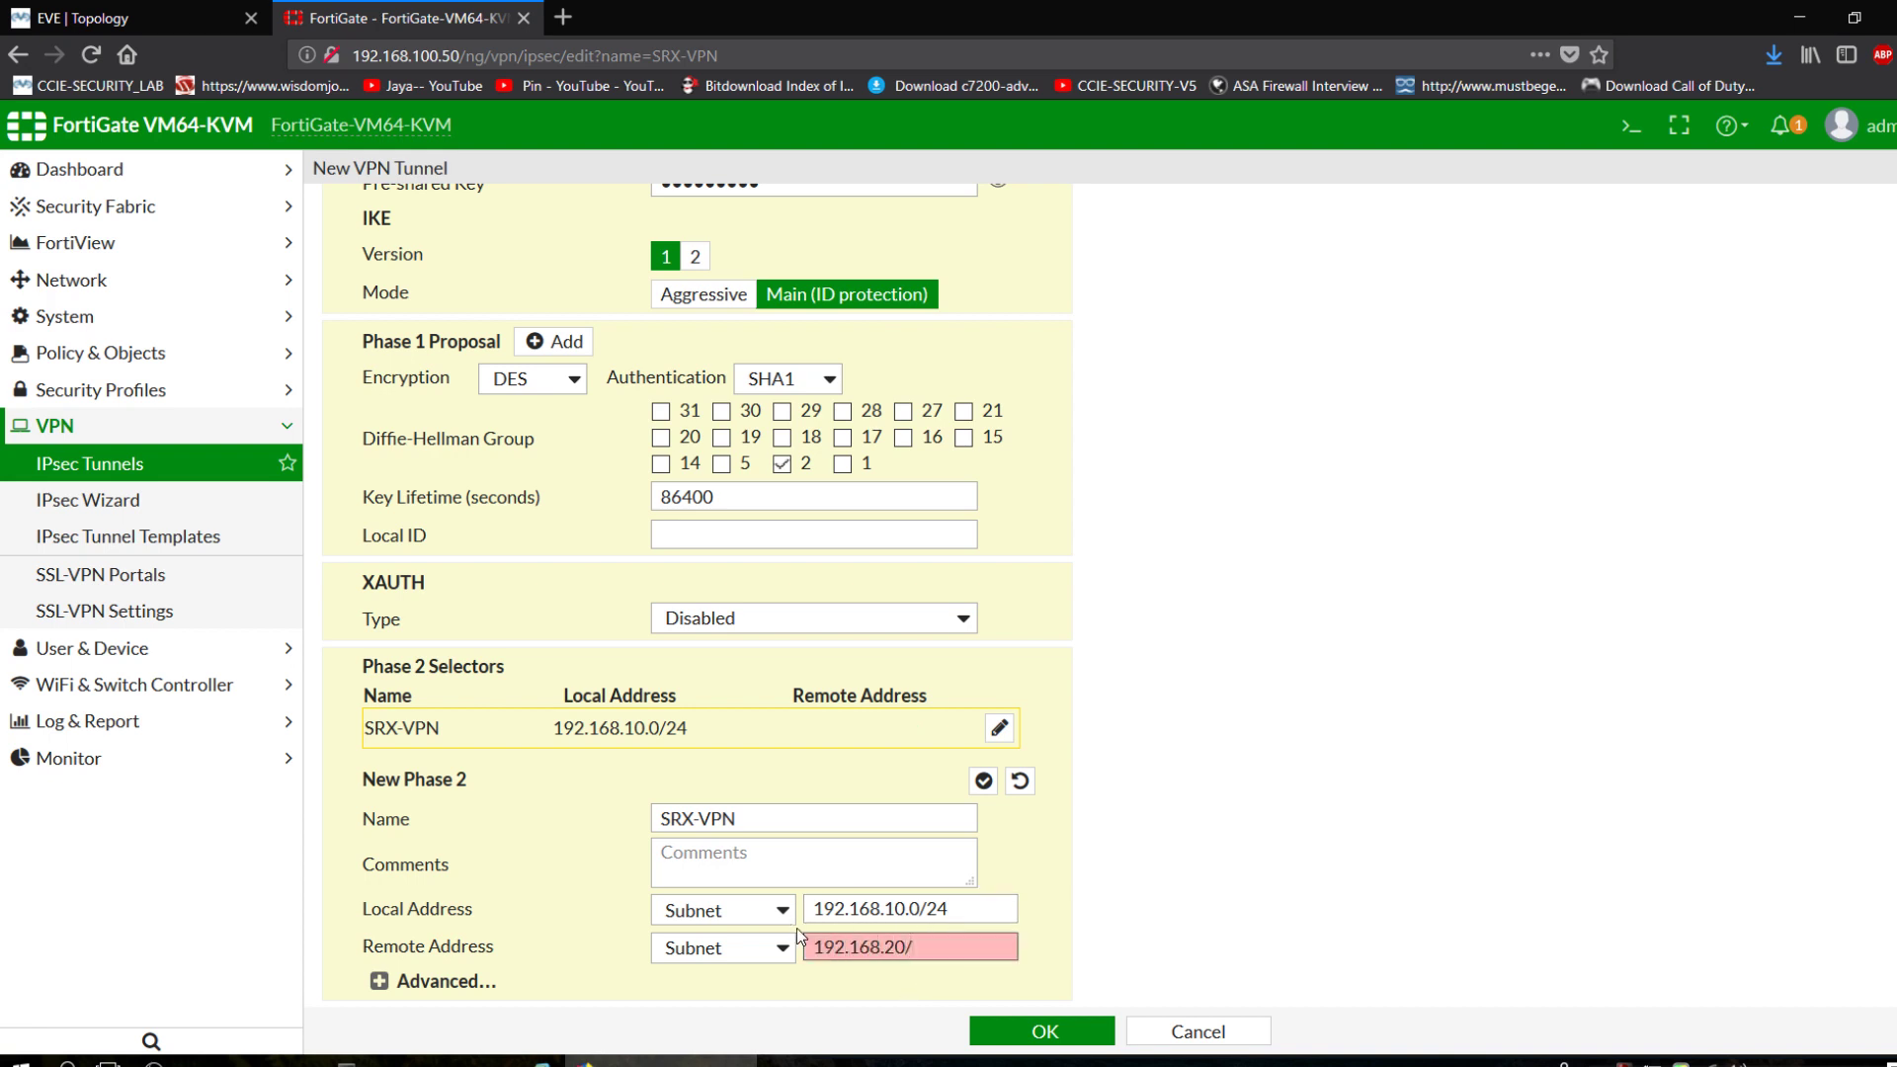
pyautogui.write('68.20.0')
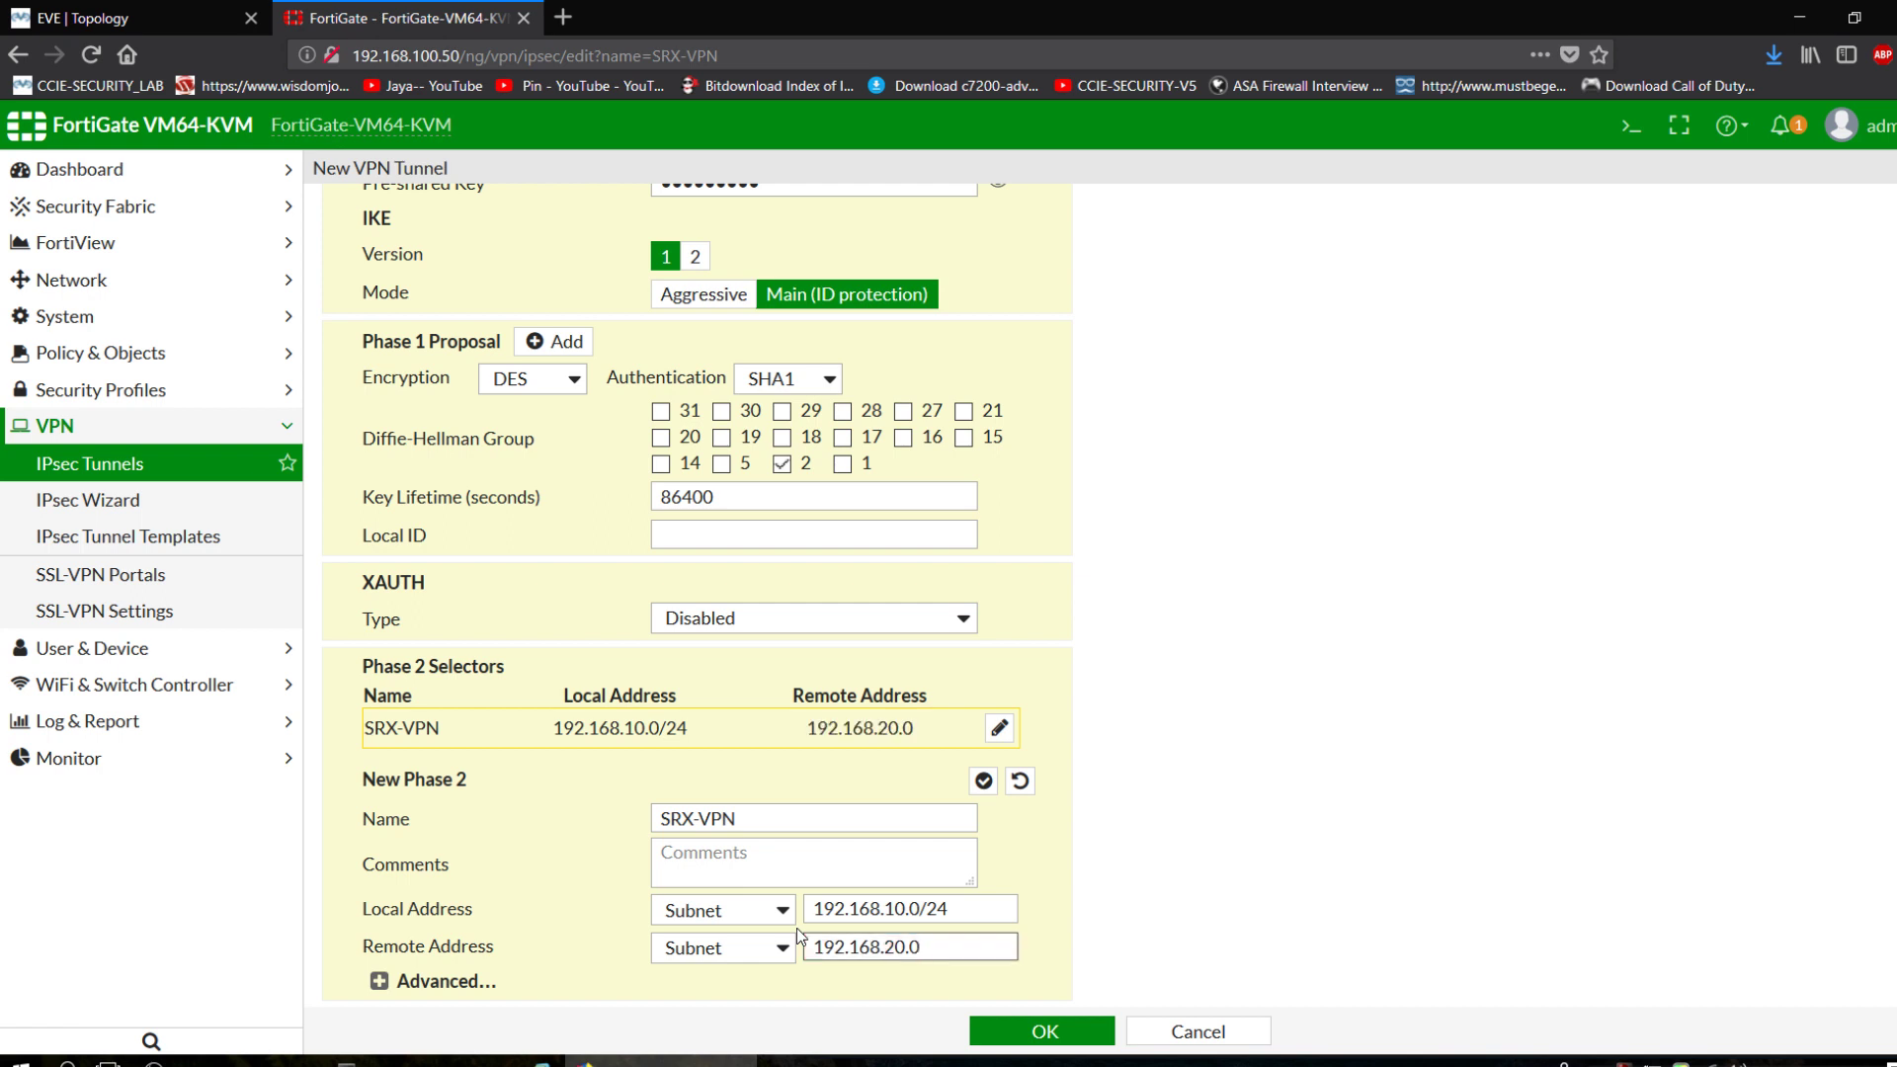
pyautogui.write('/24')
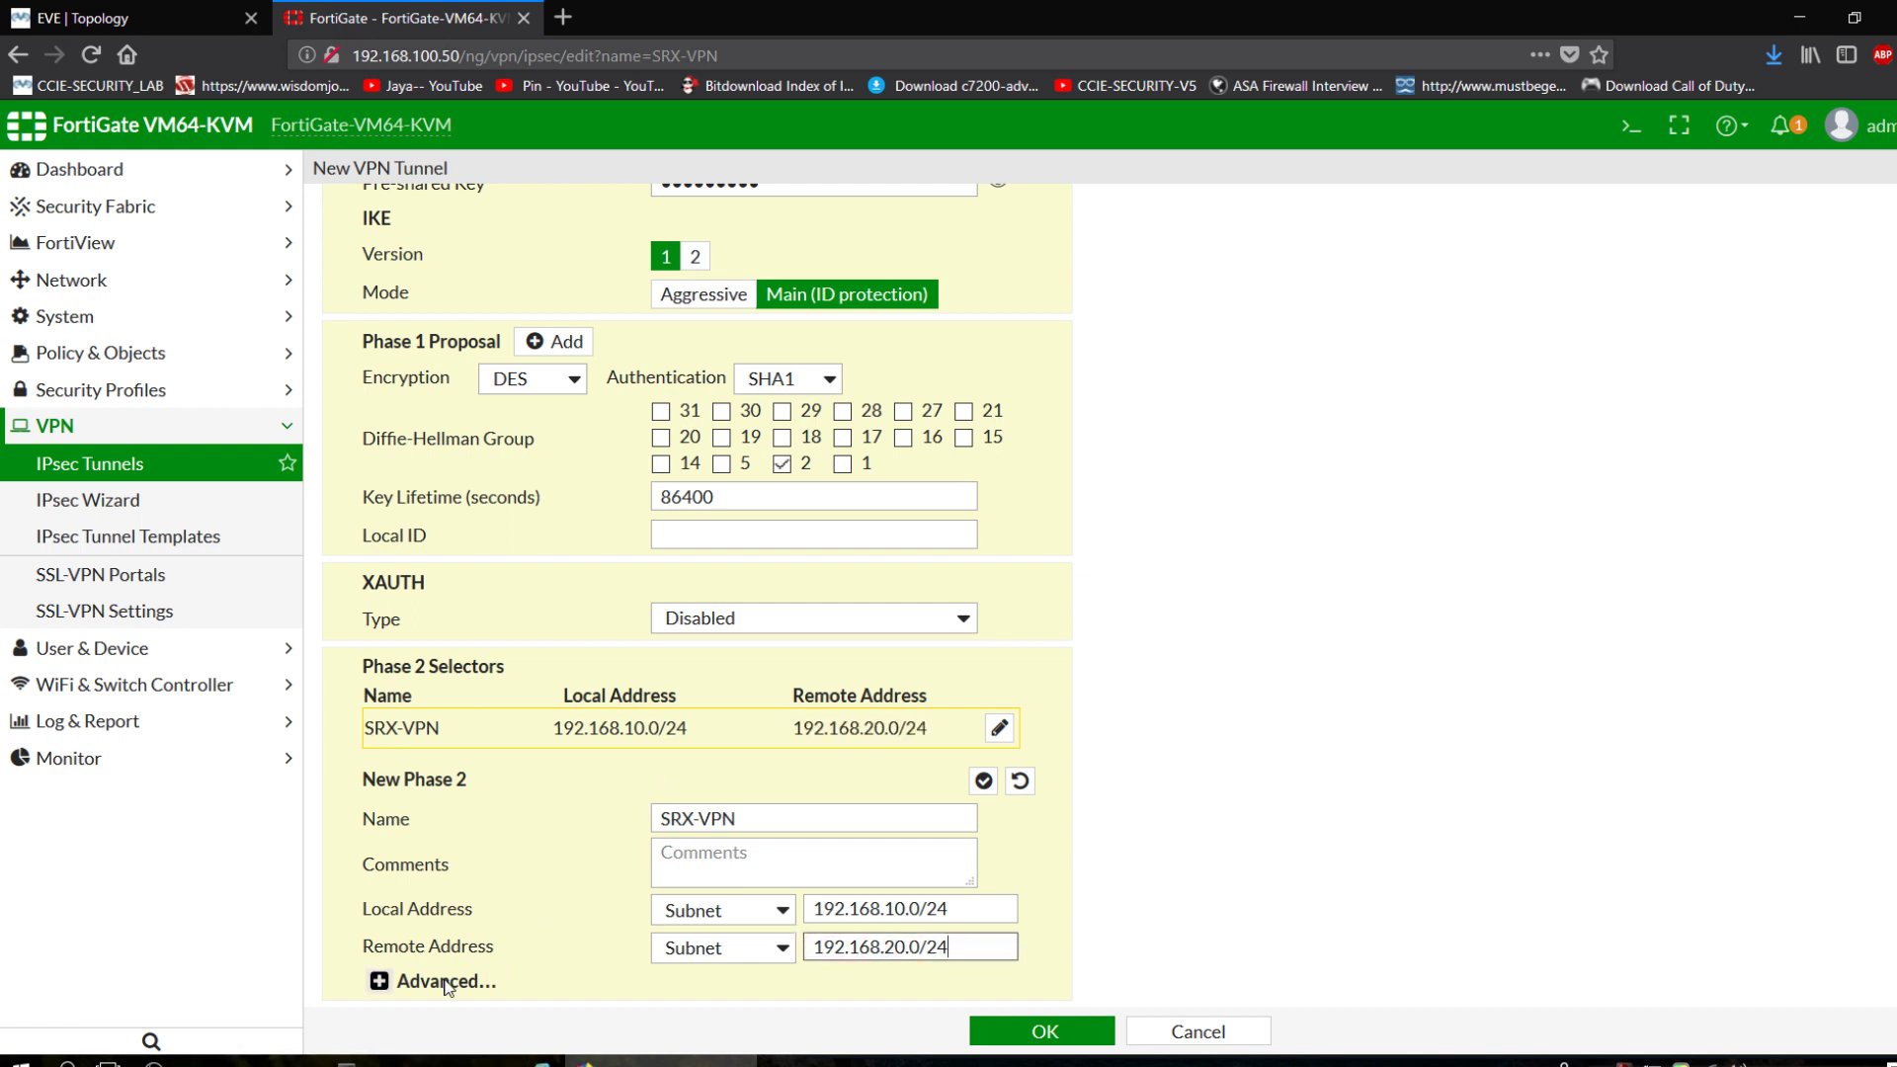
# In phase 2 Advanced, remove the DES/MD5 proposal and keep only DH group 2.
pyautogui.click(379, 981)
pyautogui.scroll(-5, 636, 691)
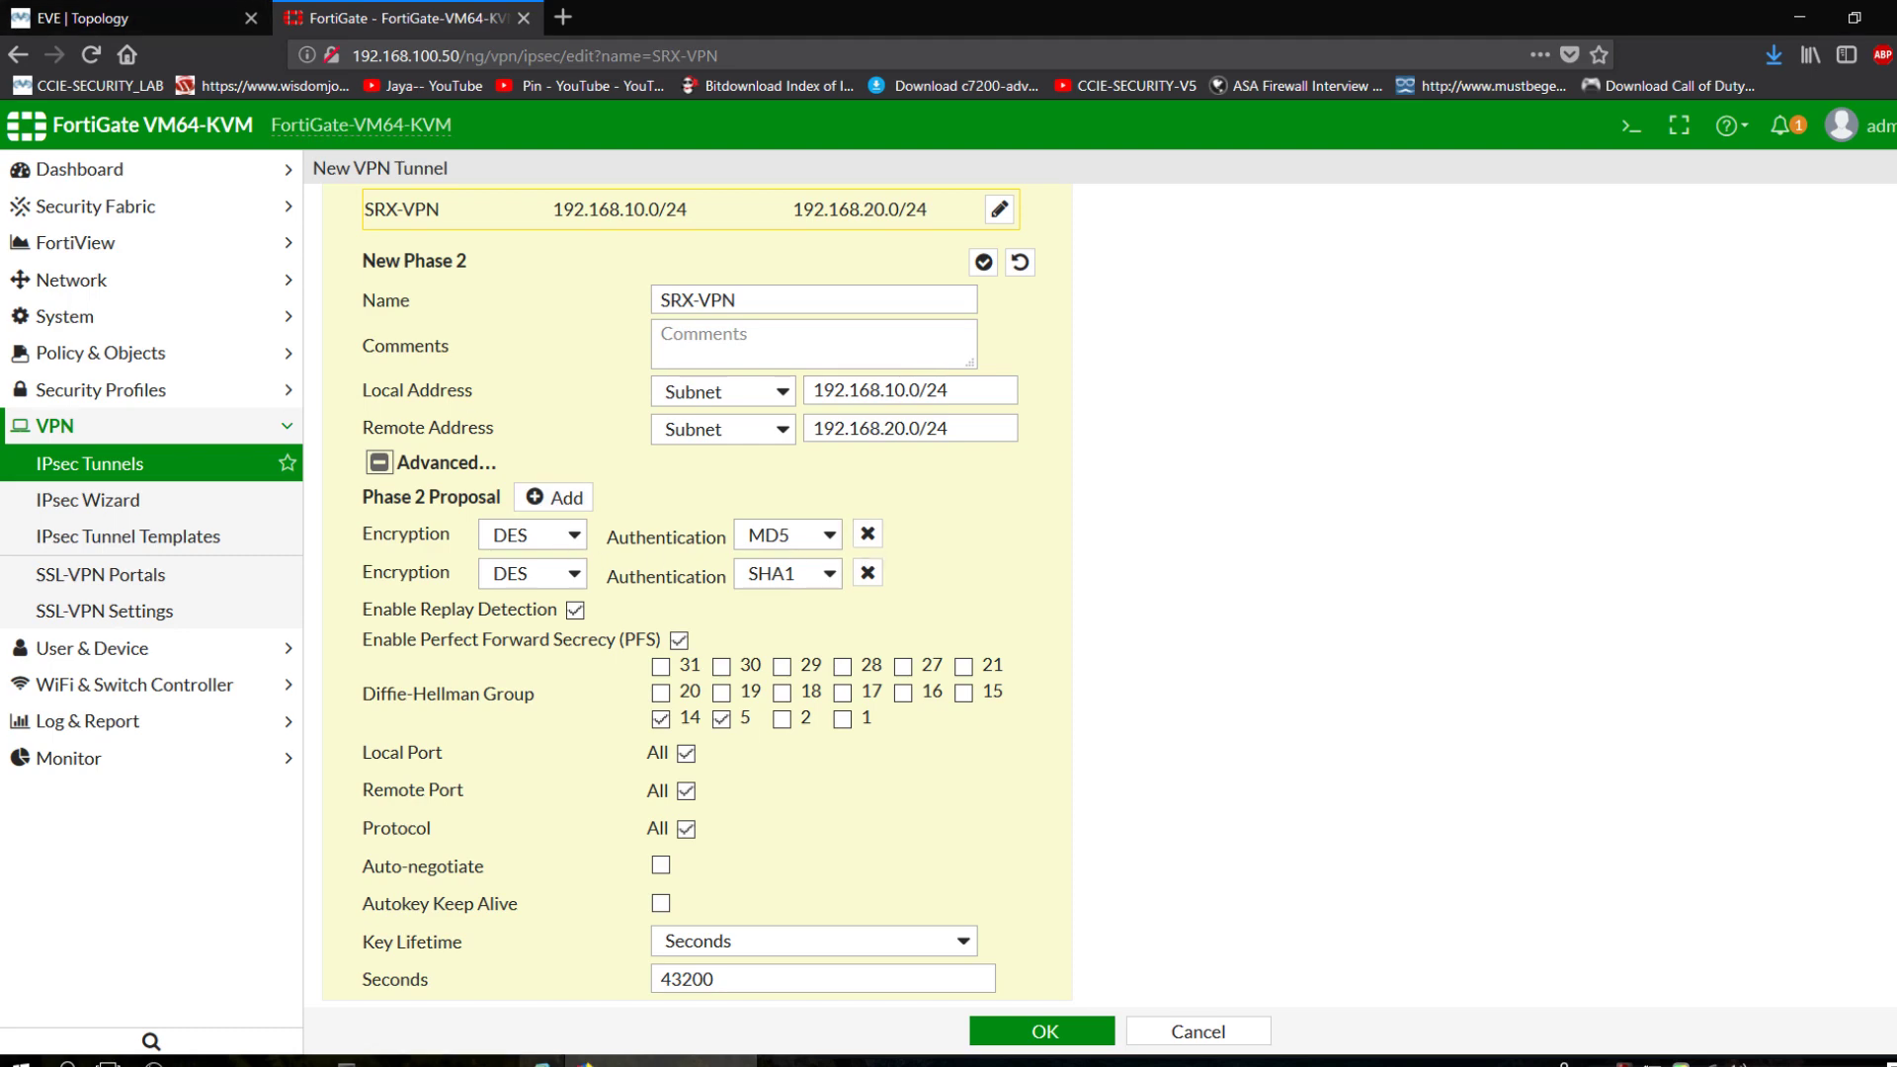
pyautogui.click(128, 18)
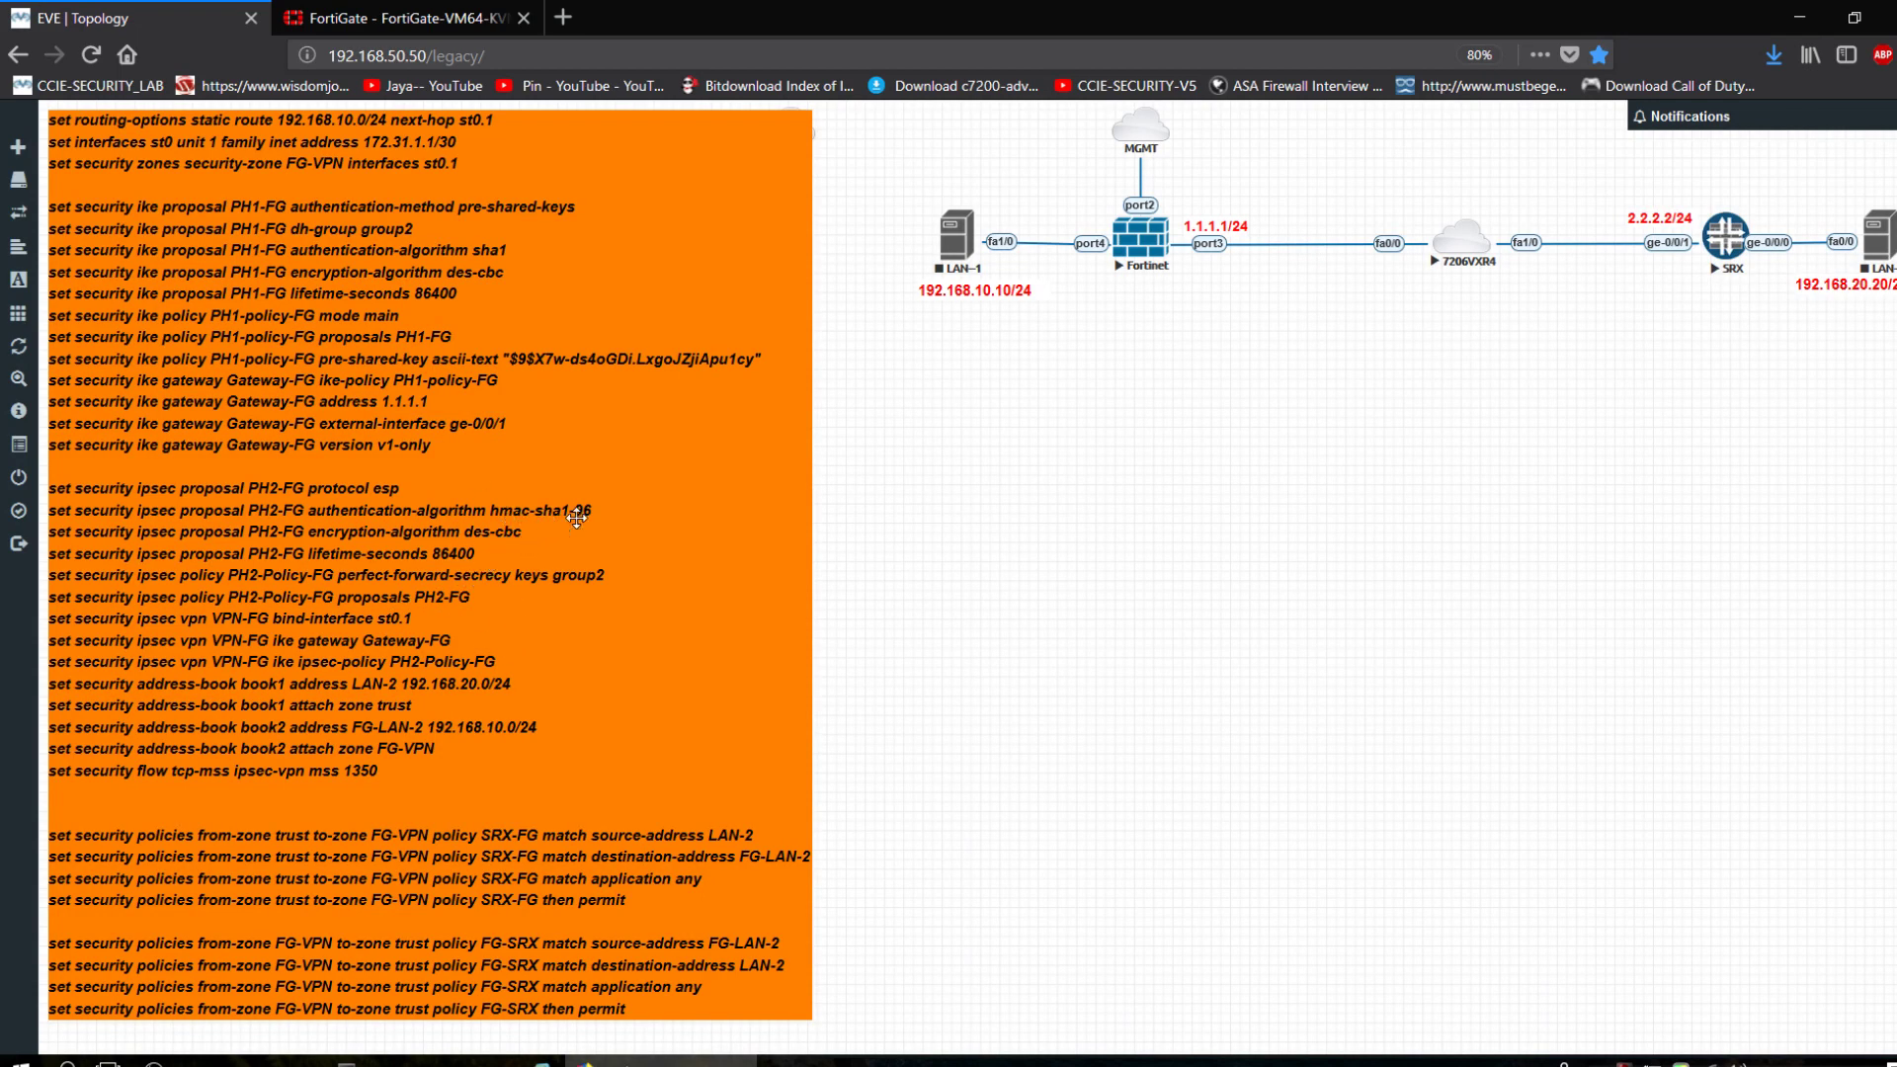
pyautogui.click(345, 12)
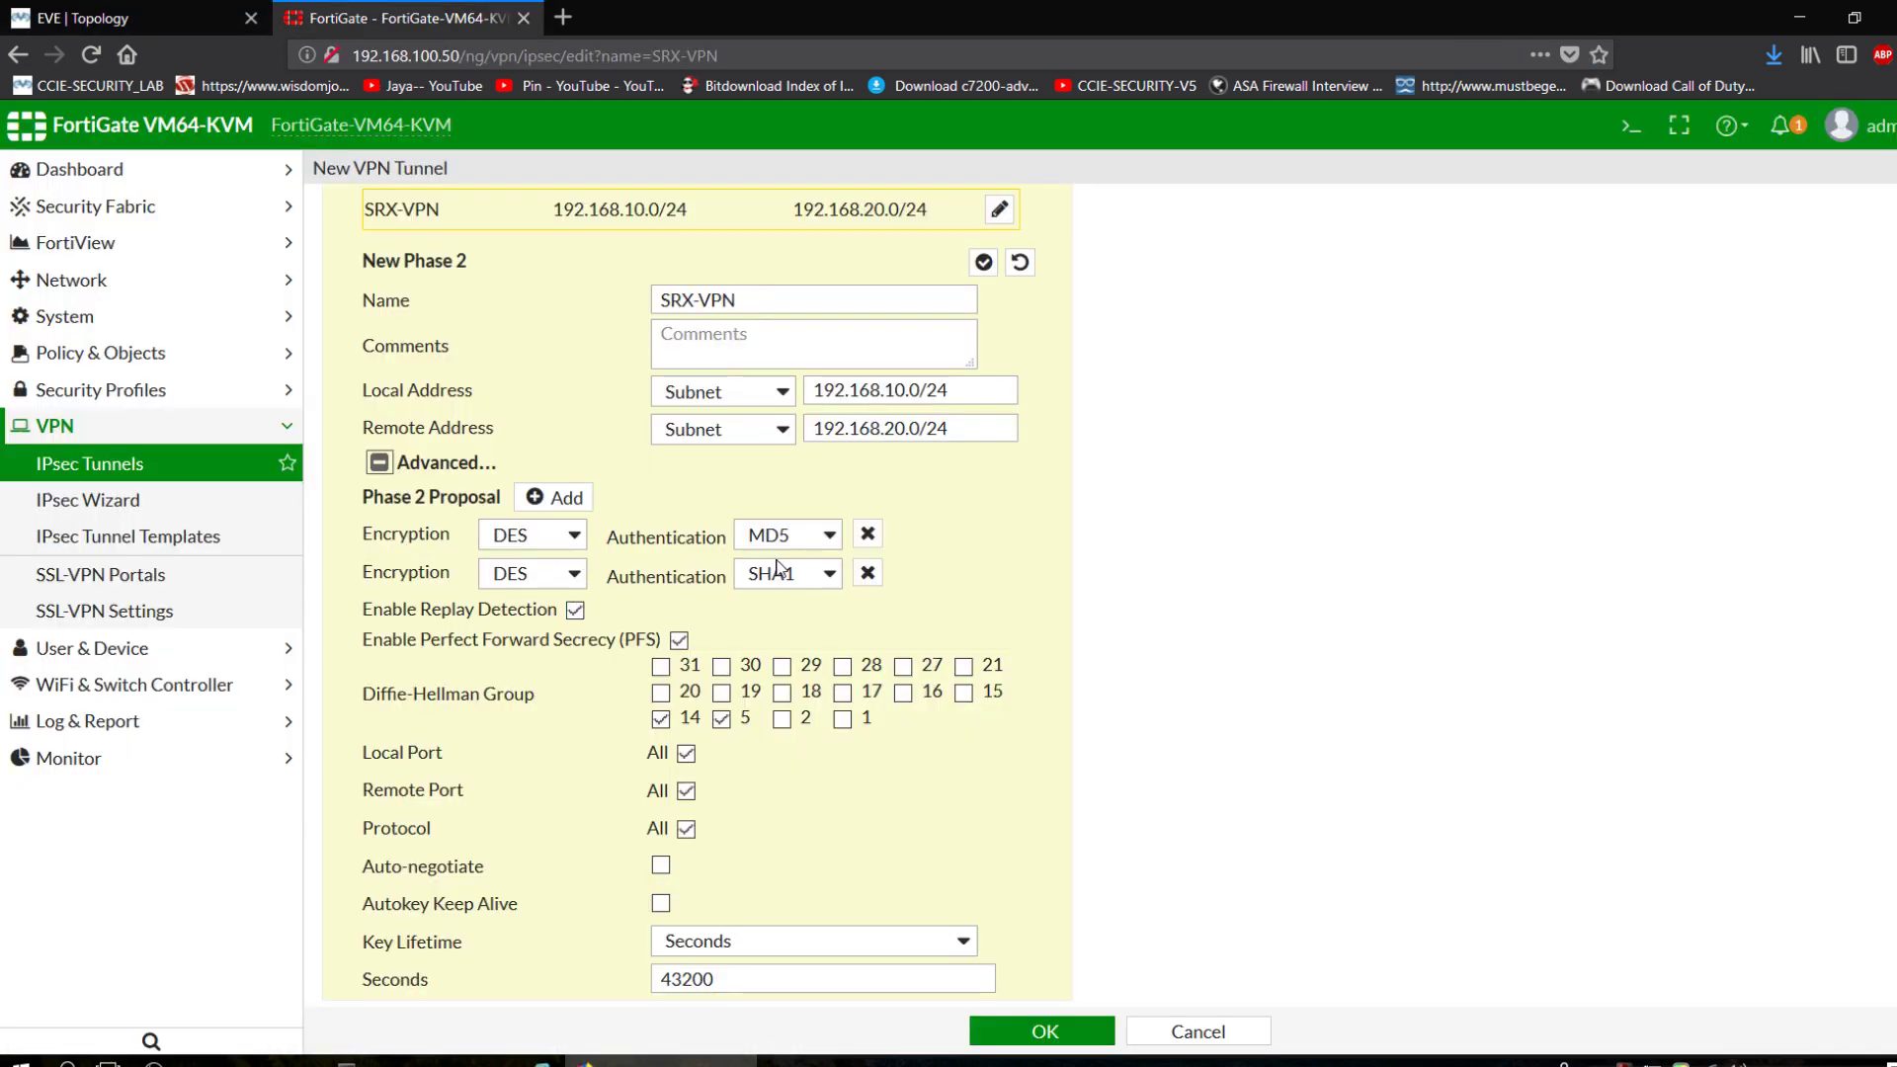
pyautogui.click(868, 534)
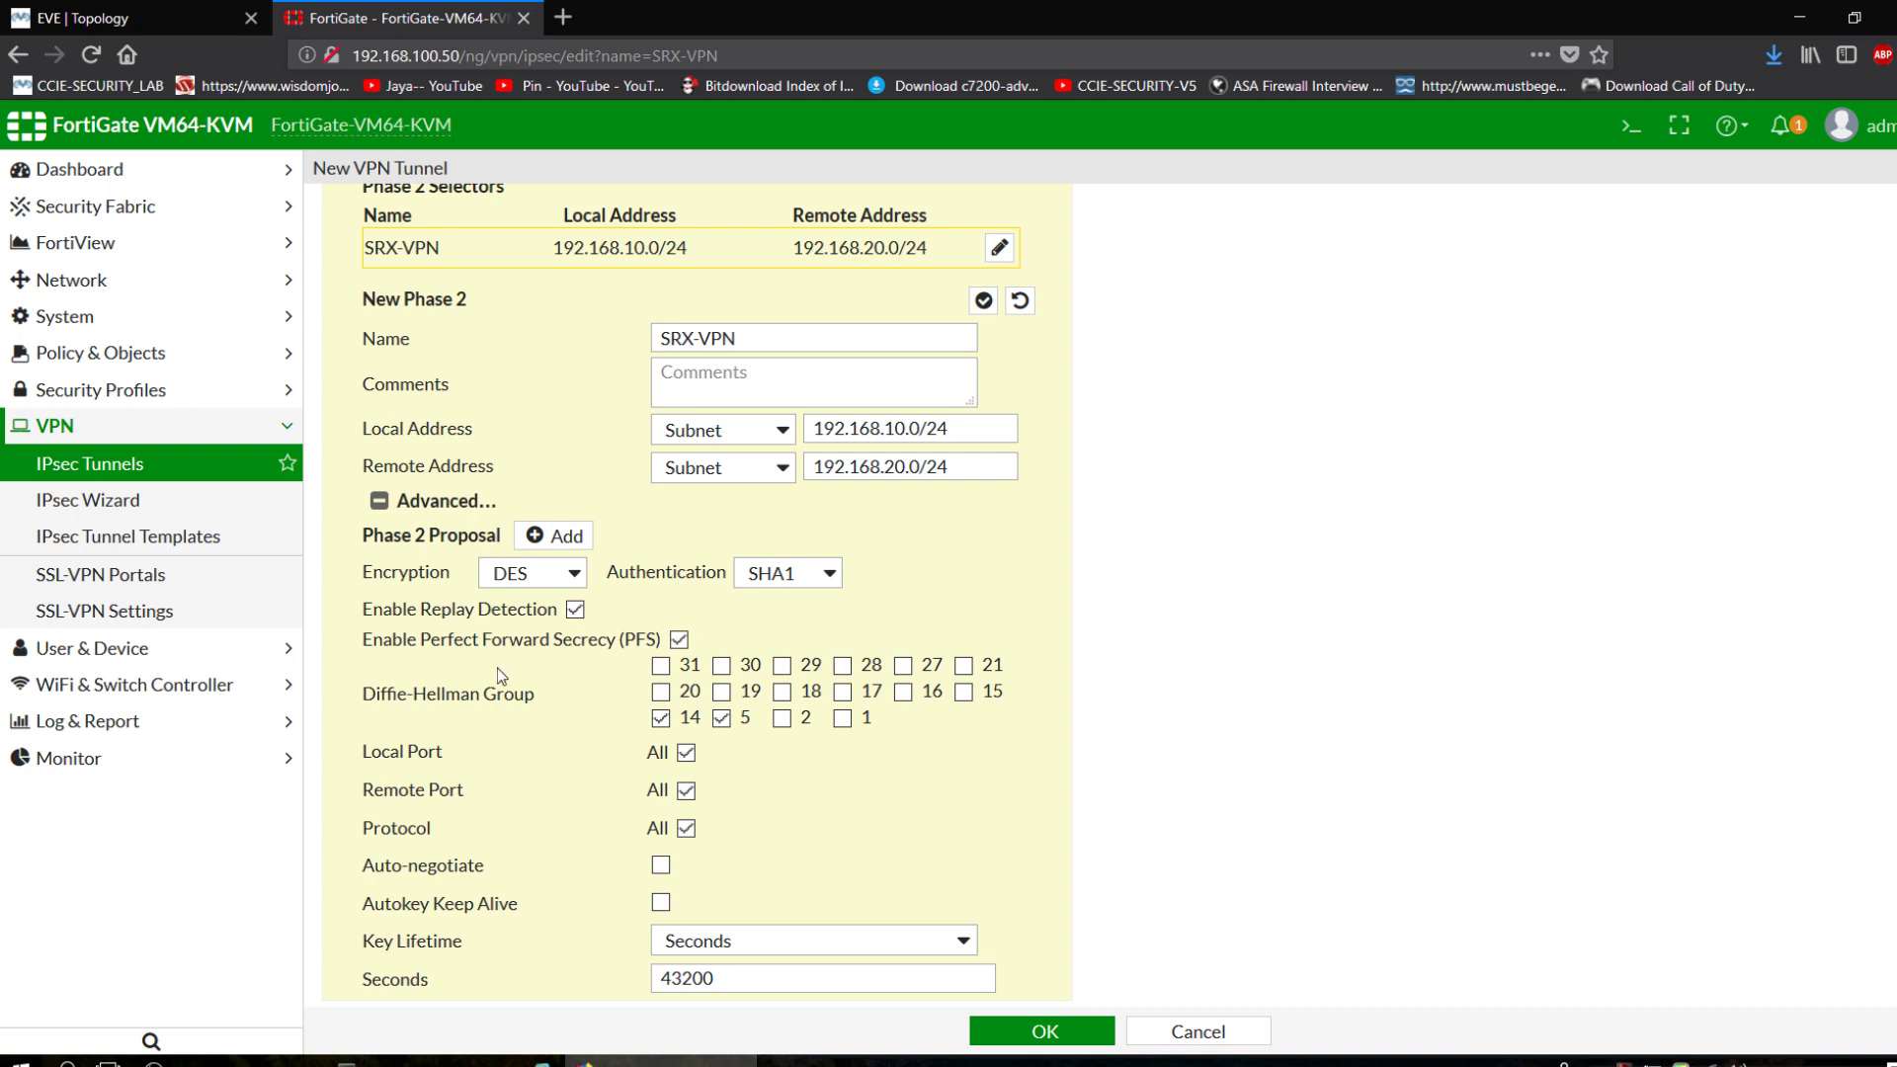
pyautogui.click(783, 719)
pyautogui.click(723, 720)
pyautogui.click(680, 726)
# Save the SRX-VPN tunnel and go to the IPv4 policy list.
pyautogui.click(1039, 1031)
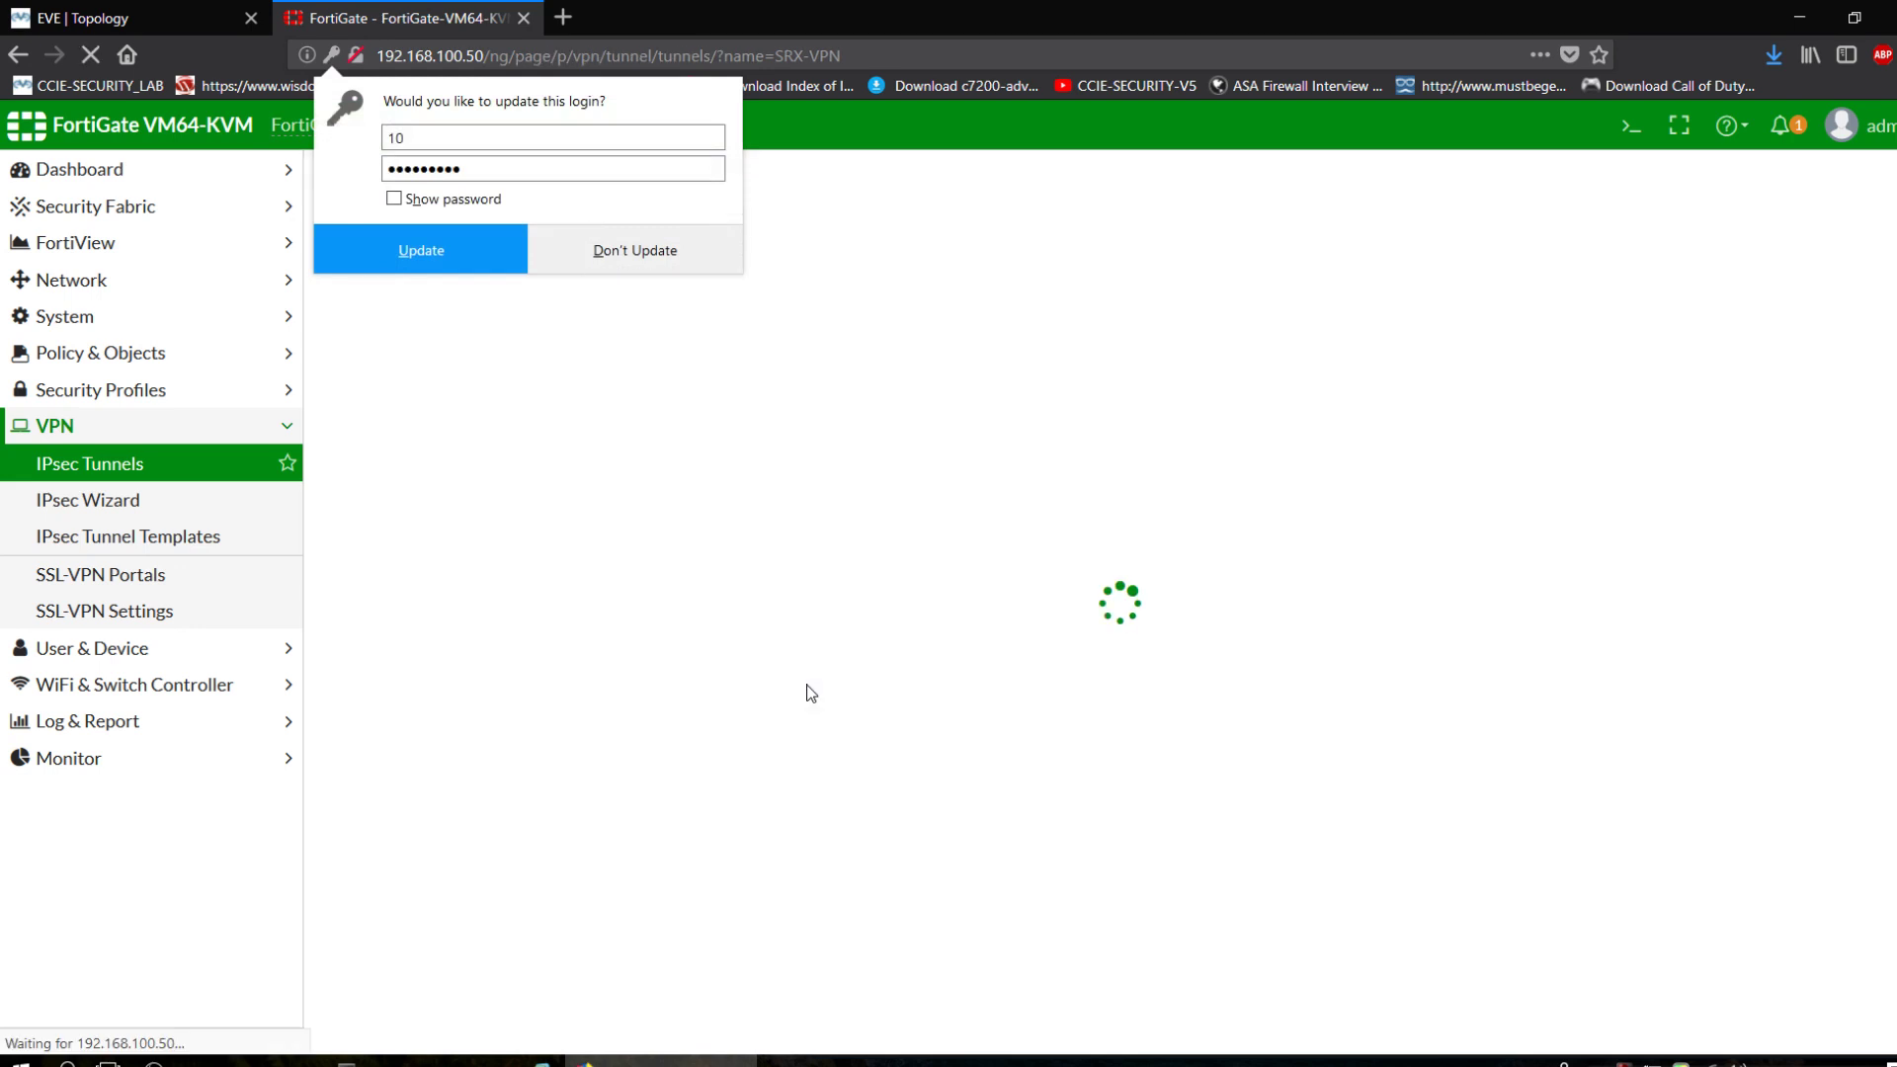
pyautogui.click(611, 271)
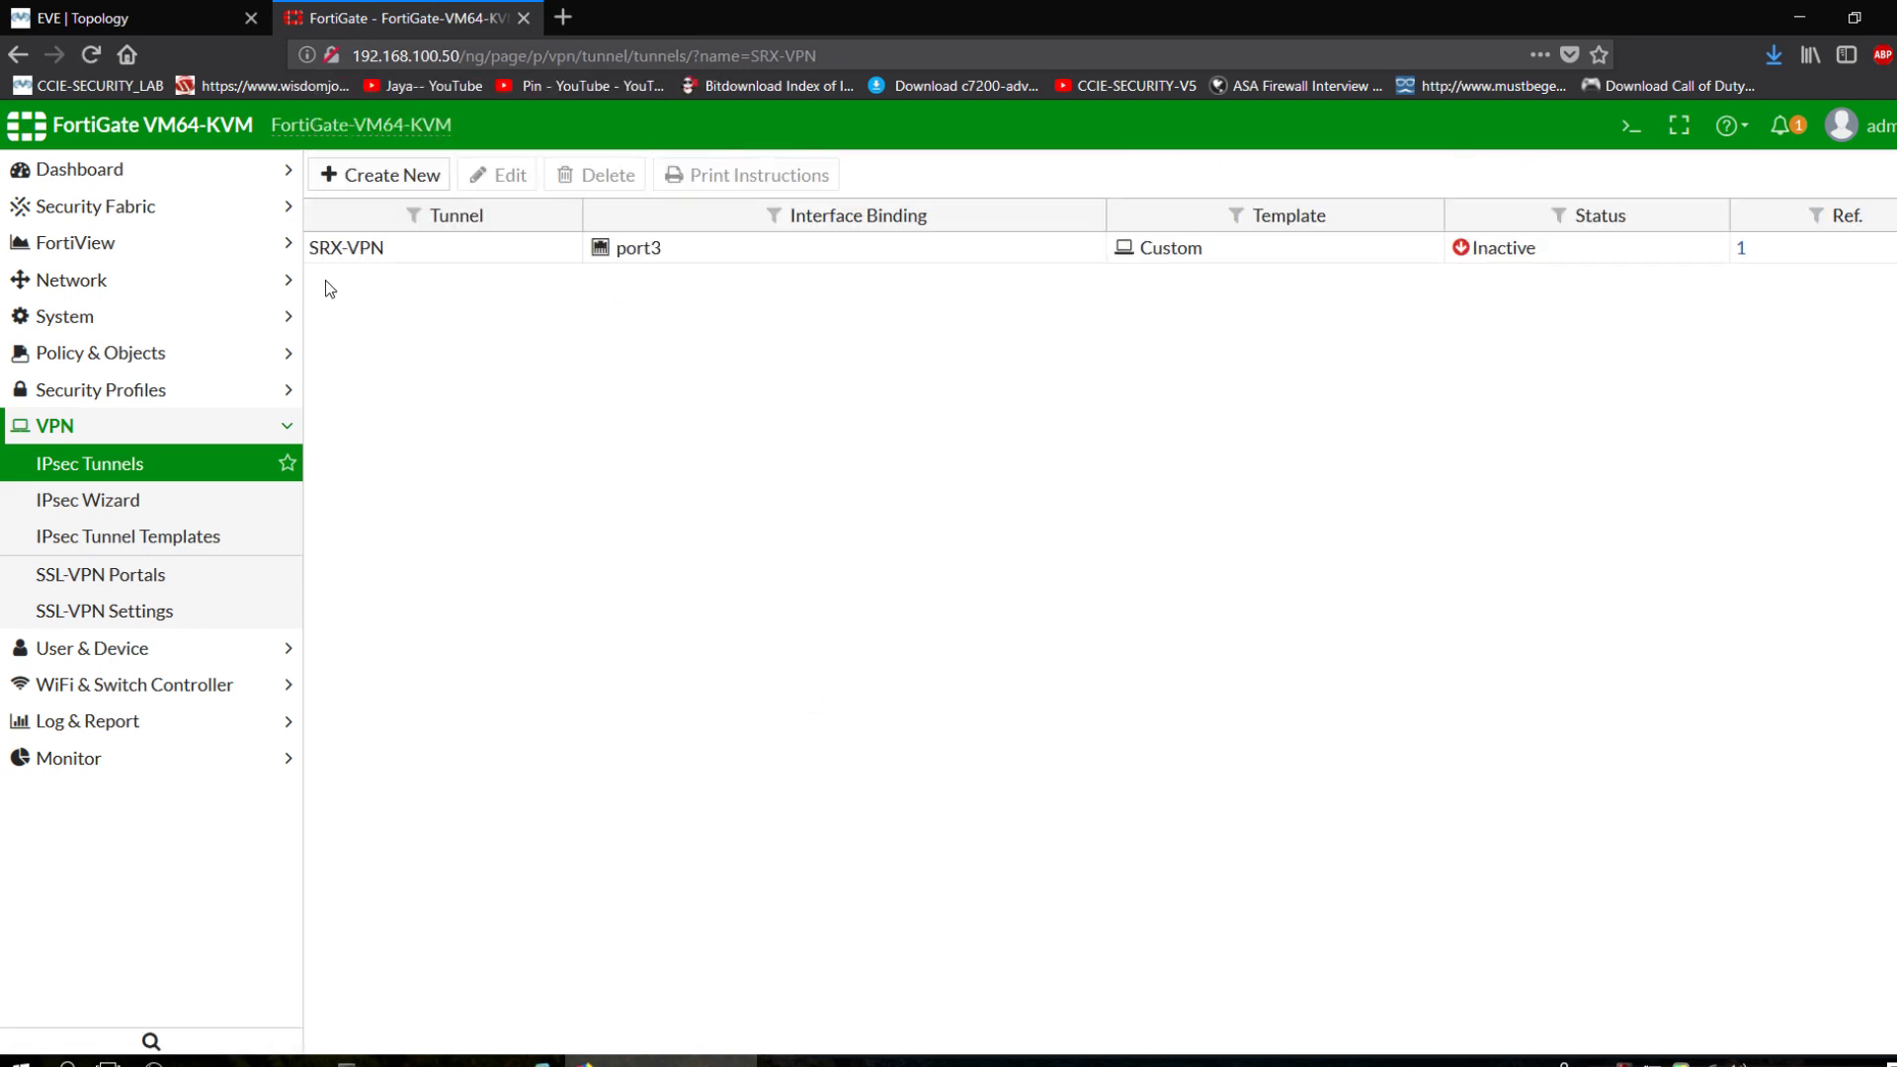
pyautogui.click(120, 368)
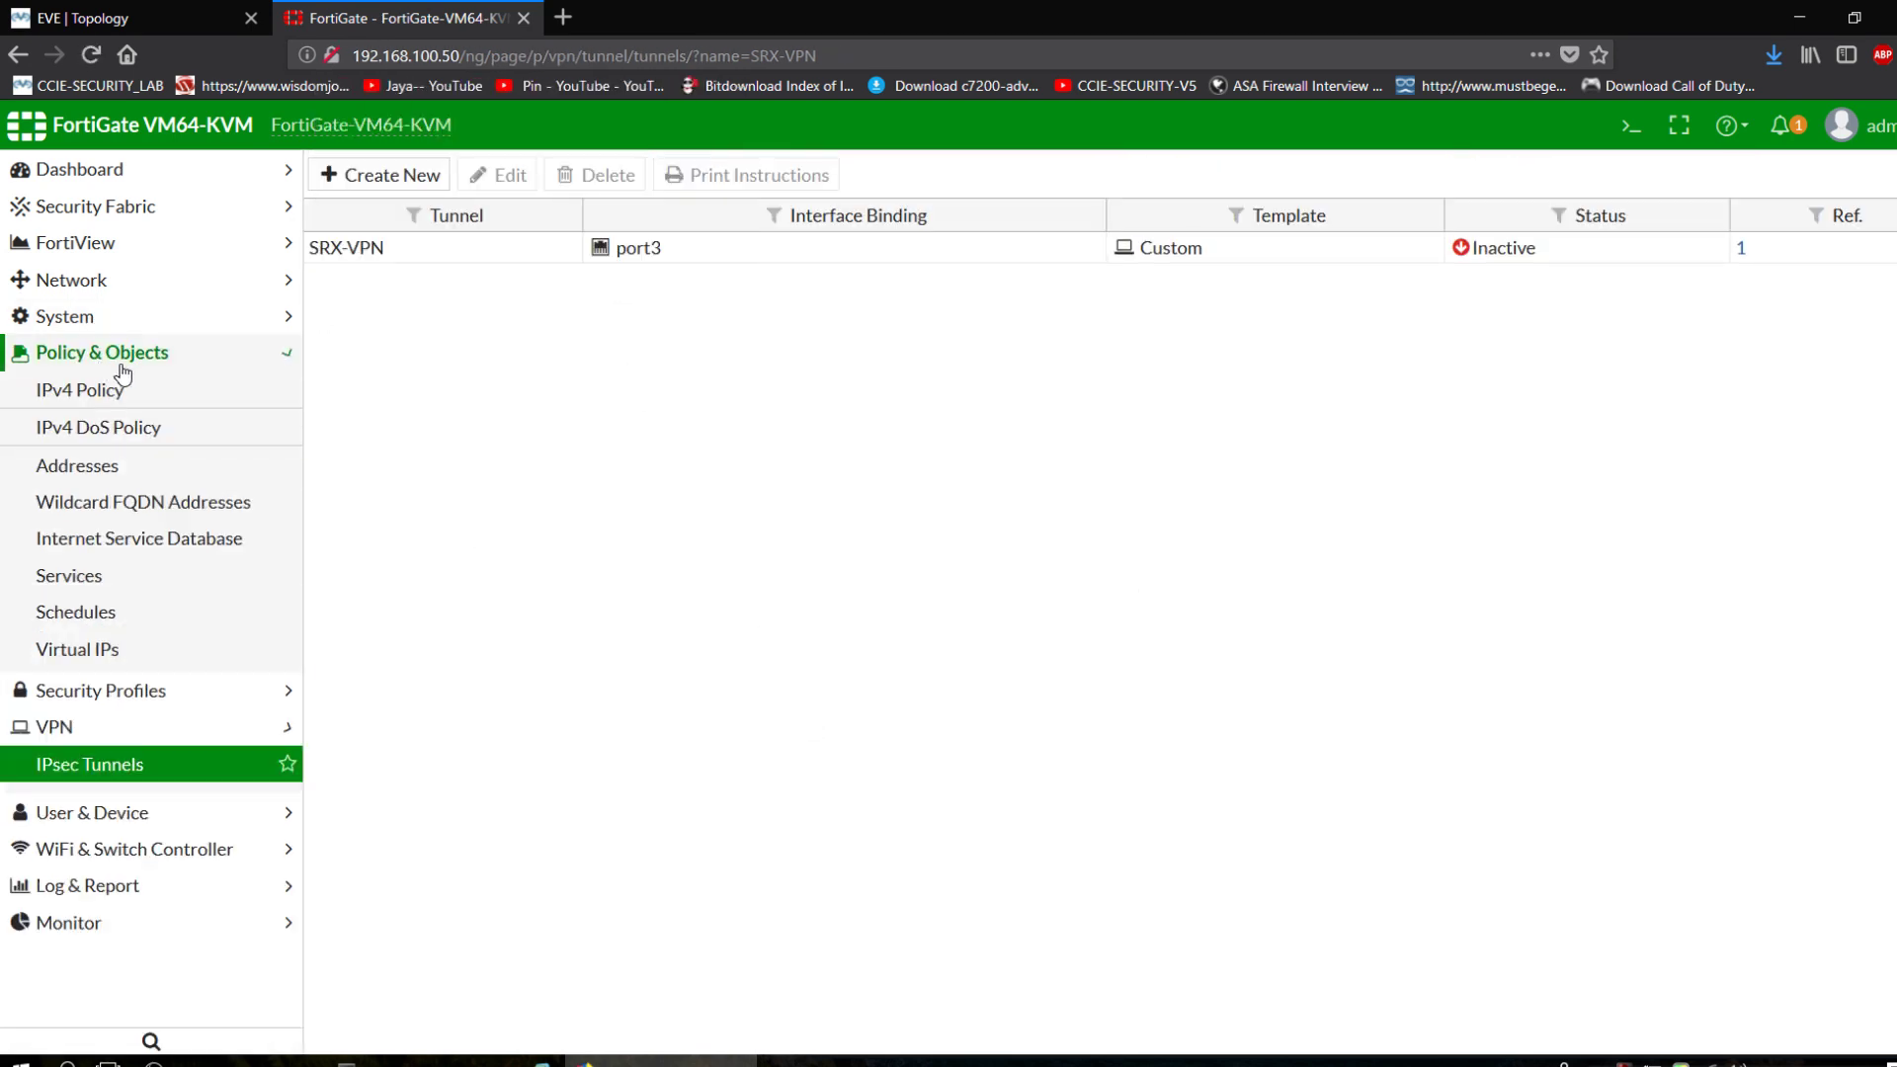
pyautogui.click(131, 392)
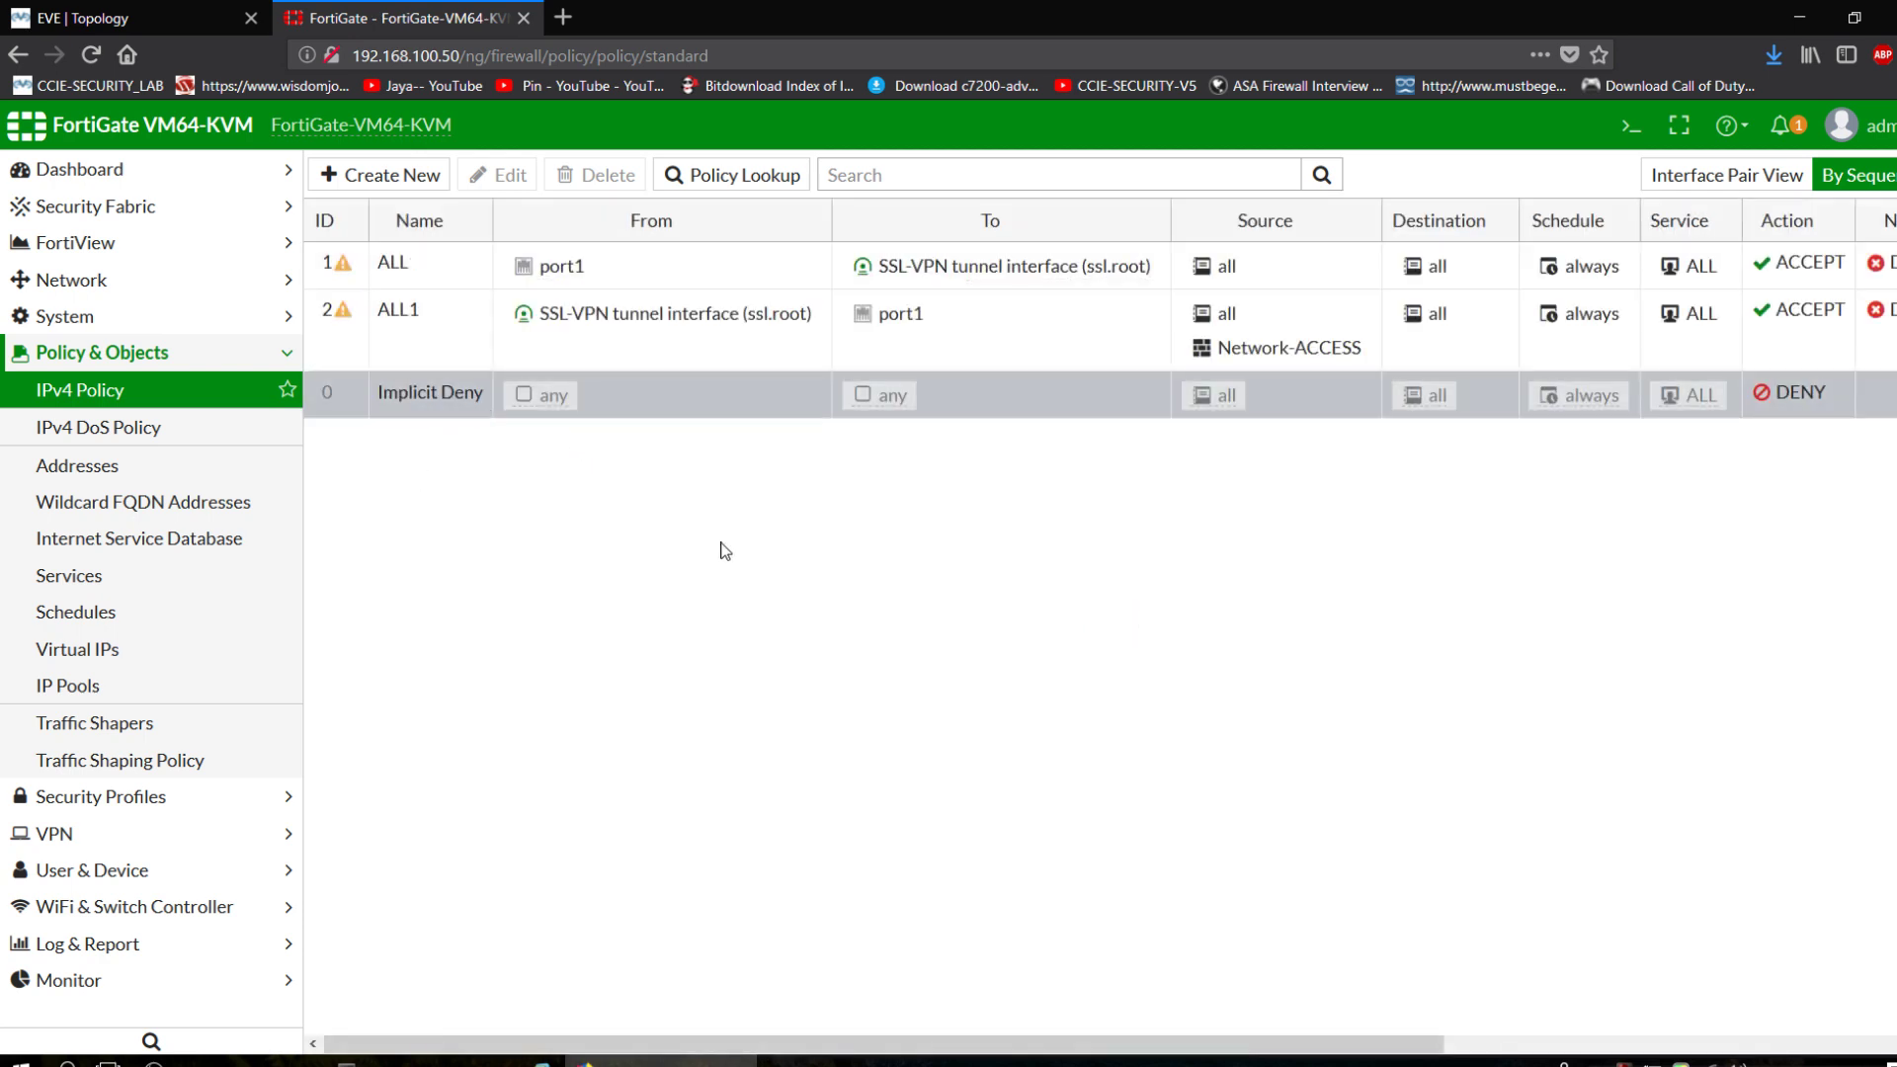
# Start policy SRX-FG with incoming interface port4 and outgoing interface SRX-VPN.
pyautogui.click(391, 175)
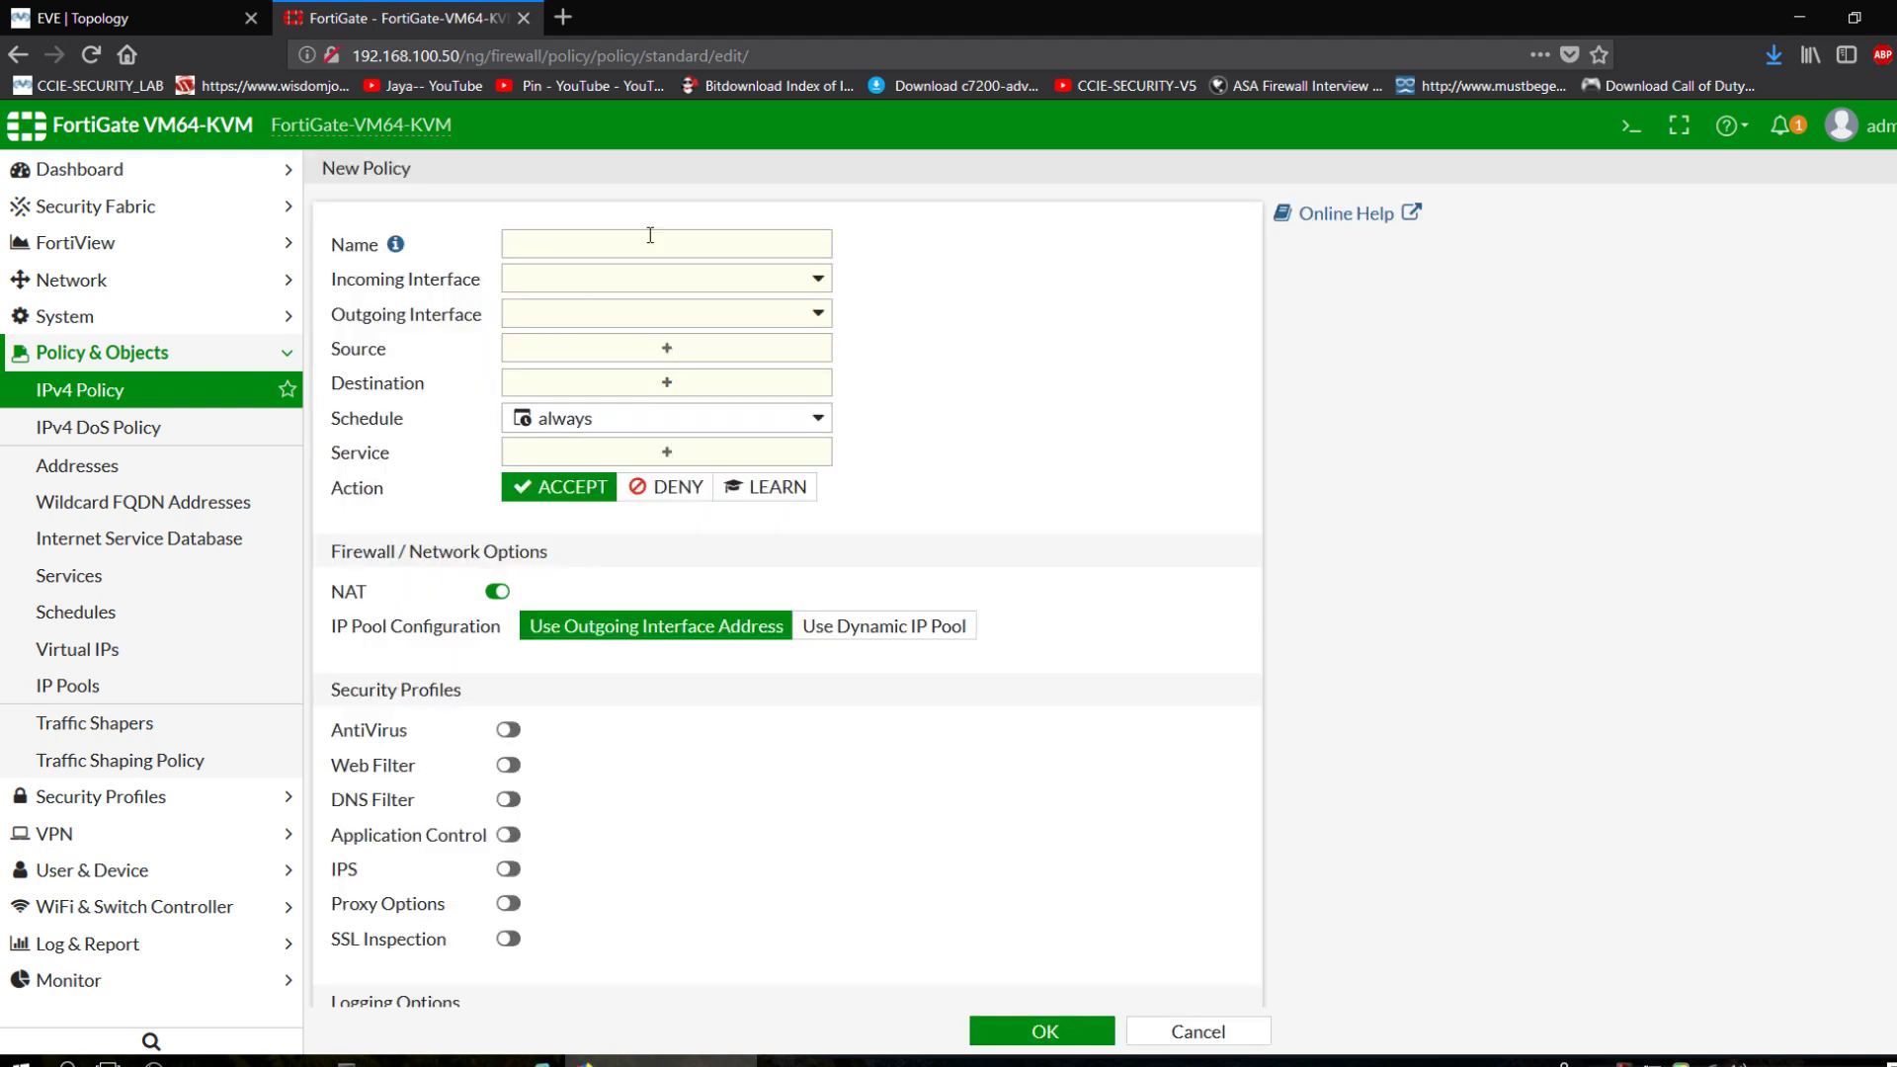
pyautogui.click(665, 252)
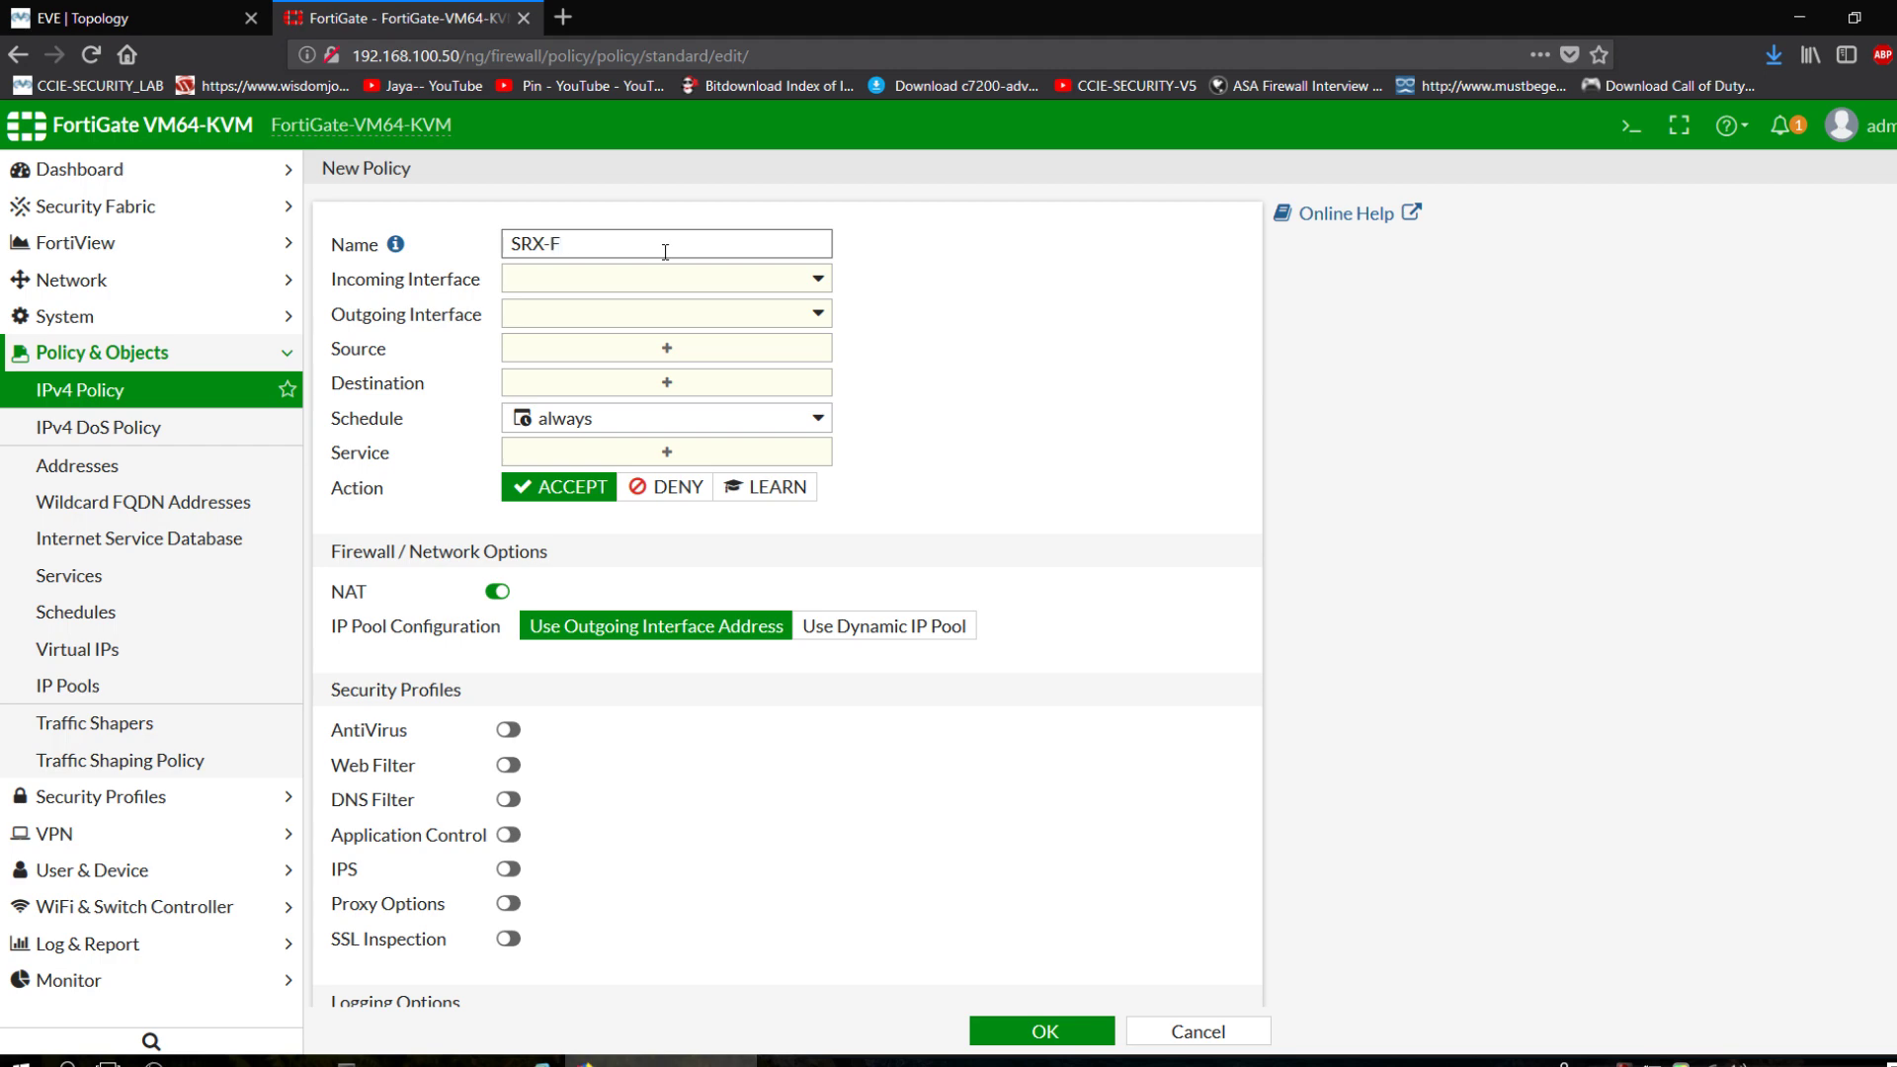
pyautogui.click(750, 283)
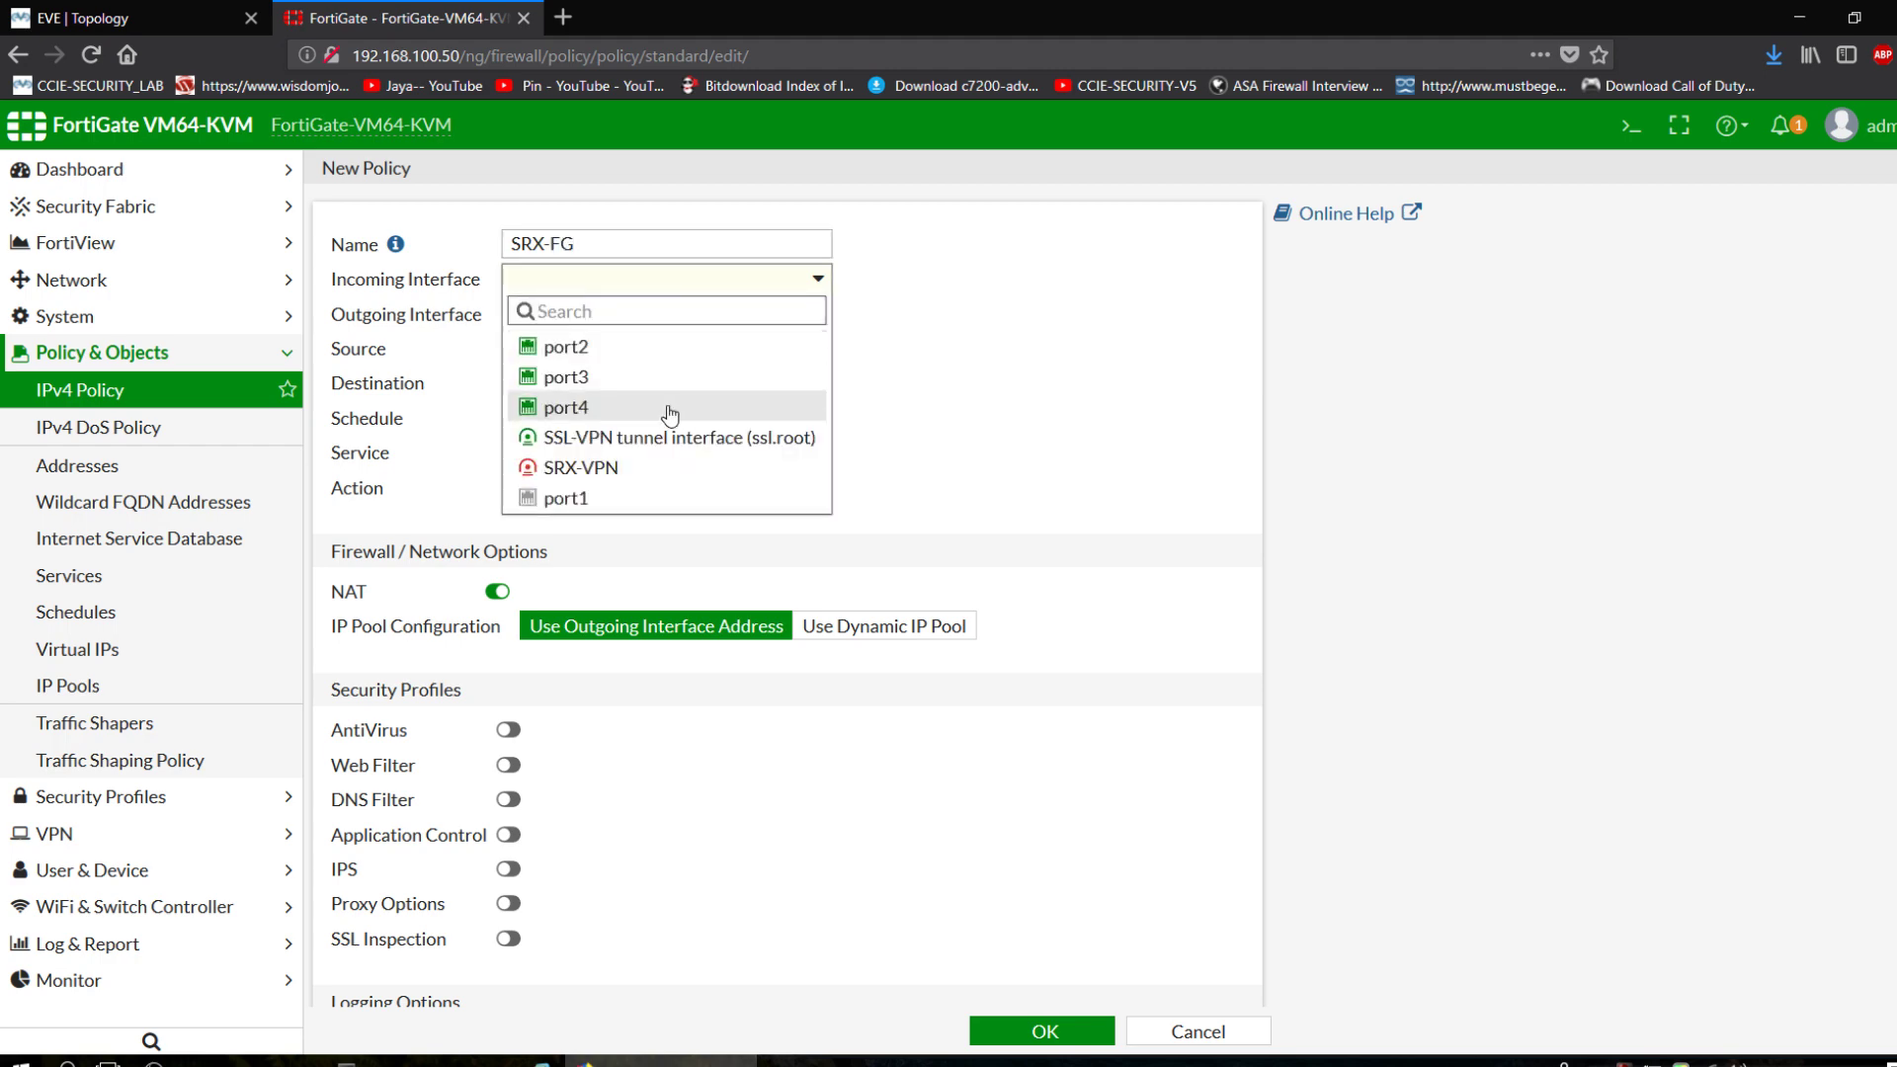
pyautogui.click(155, 9)
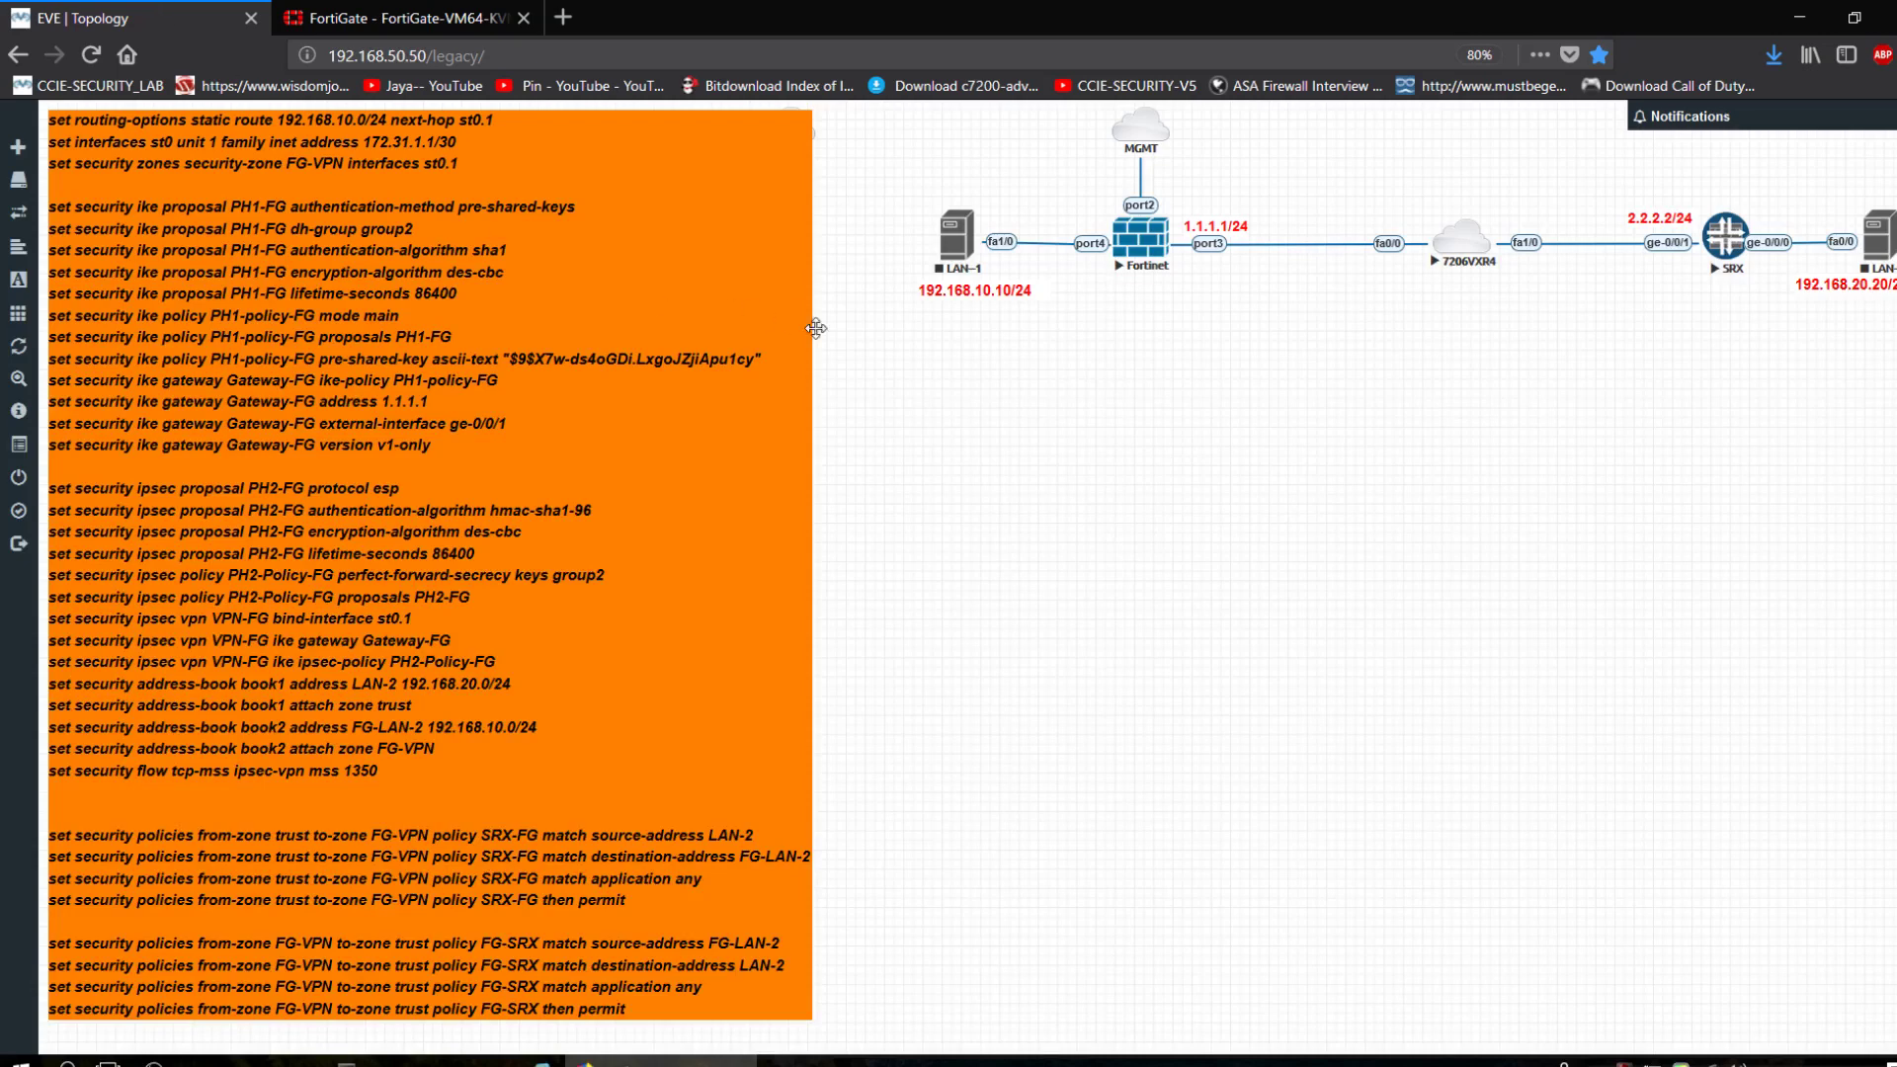
pyautogui.click(413, 14)
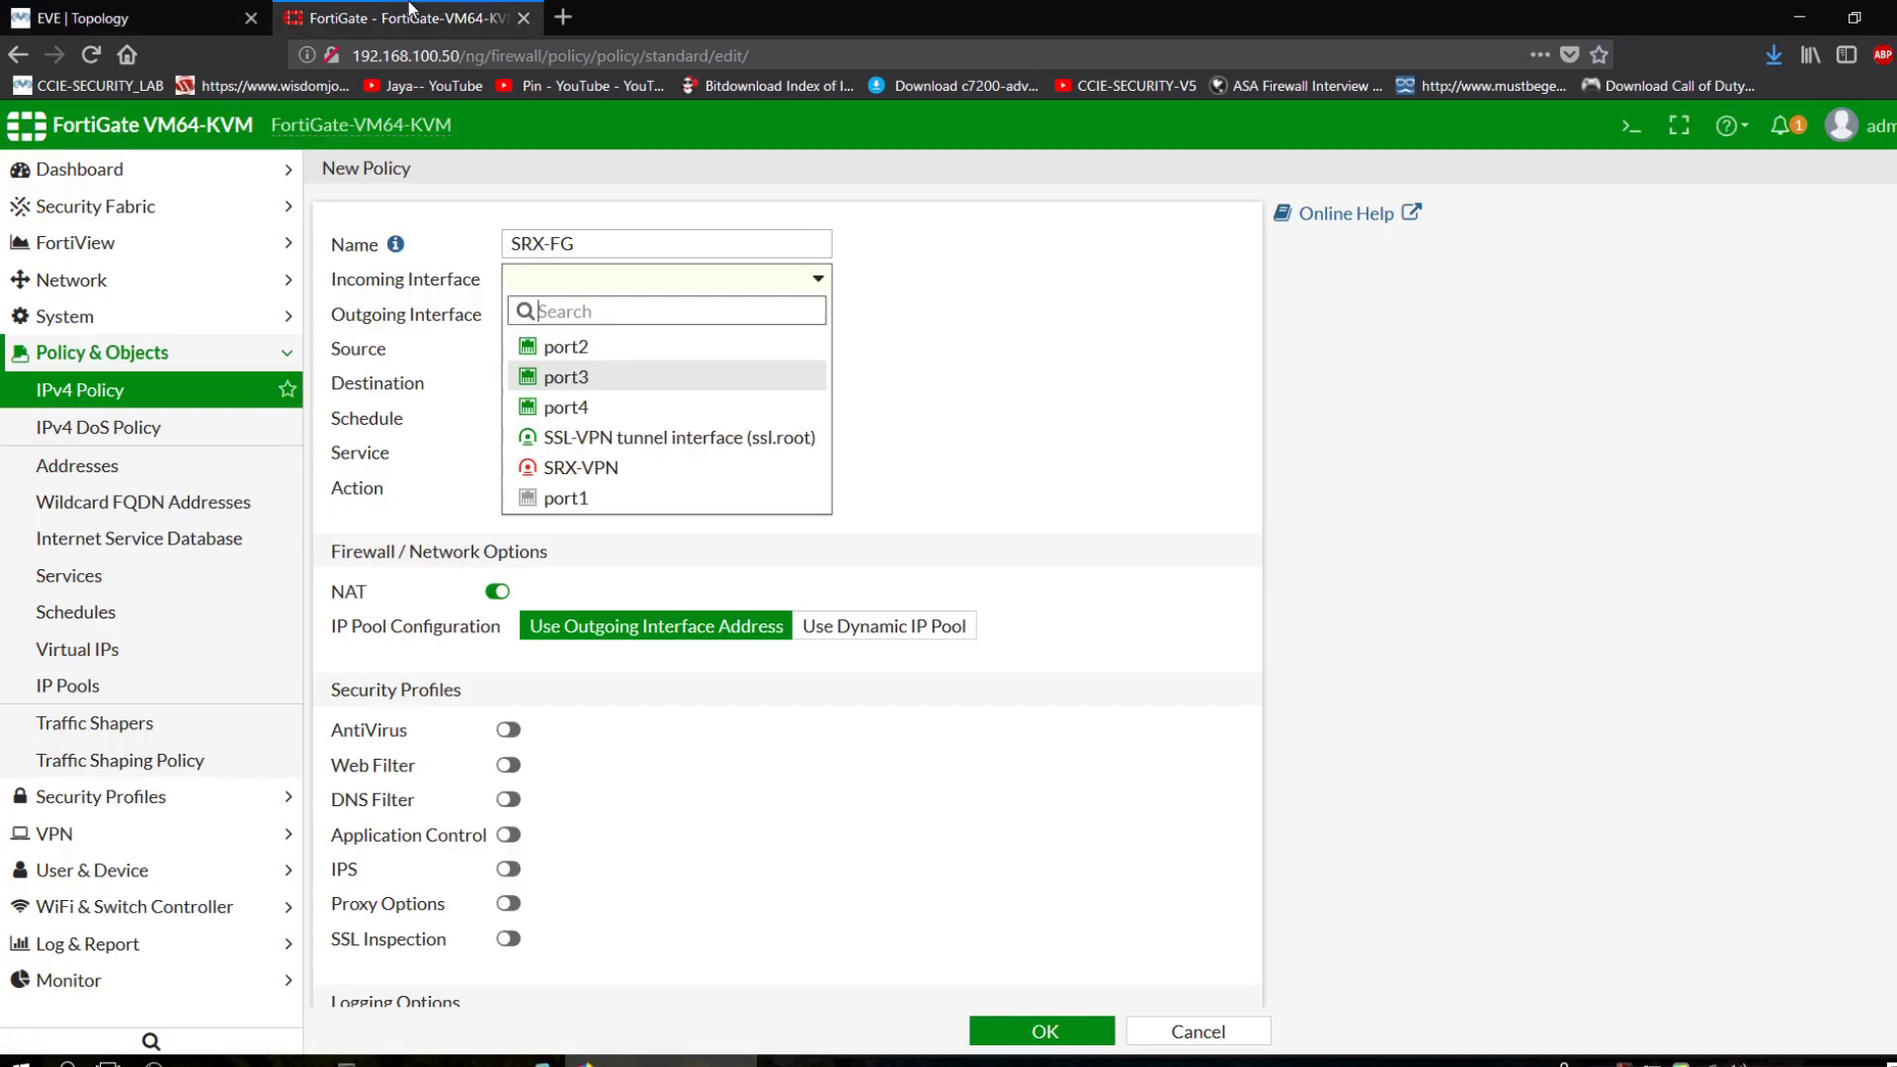
pyautogui.click(148, 18)
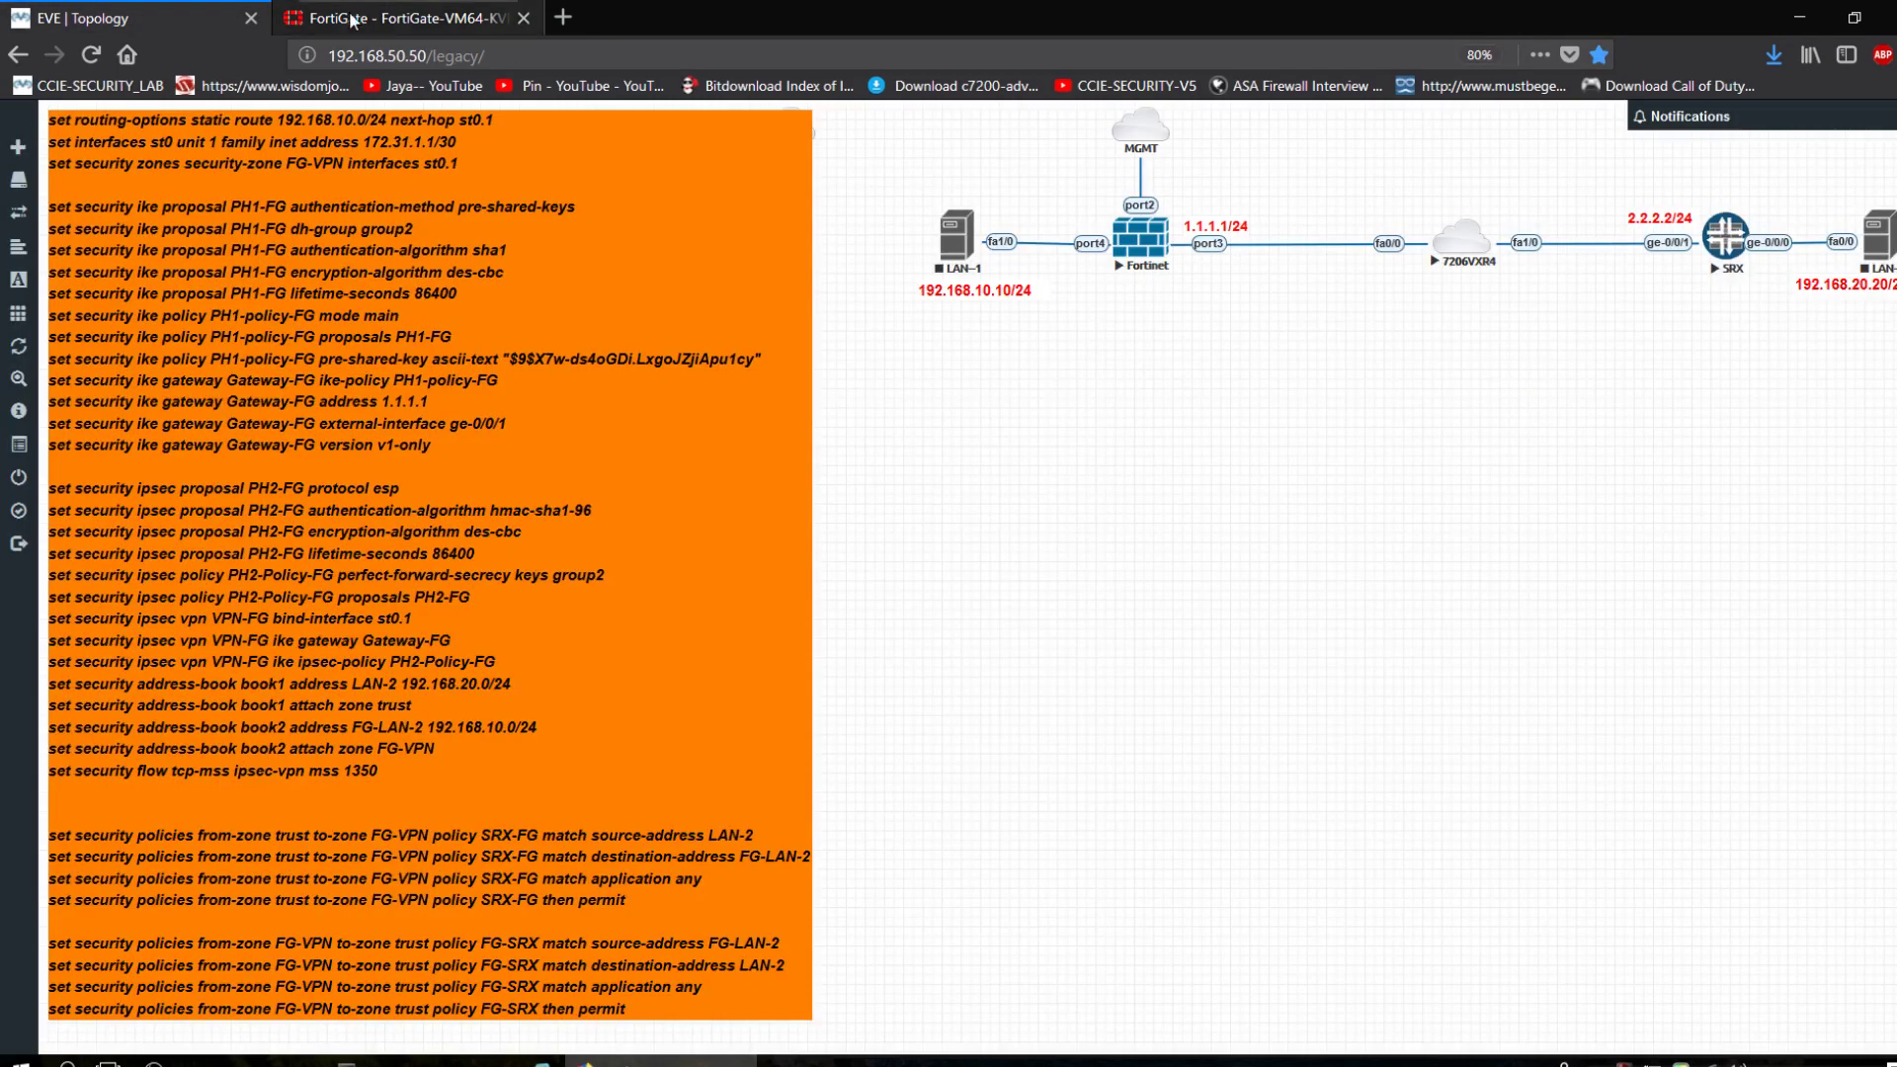
pyautogui.click(382, 22)
pyautogui.click(628, 409)
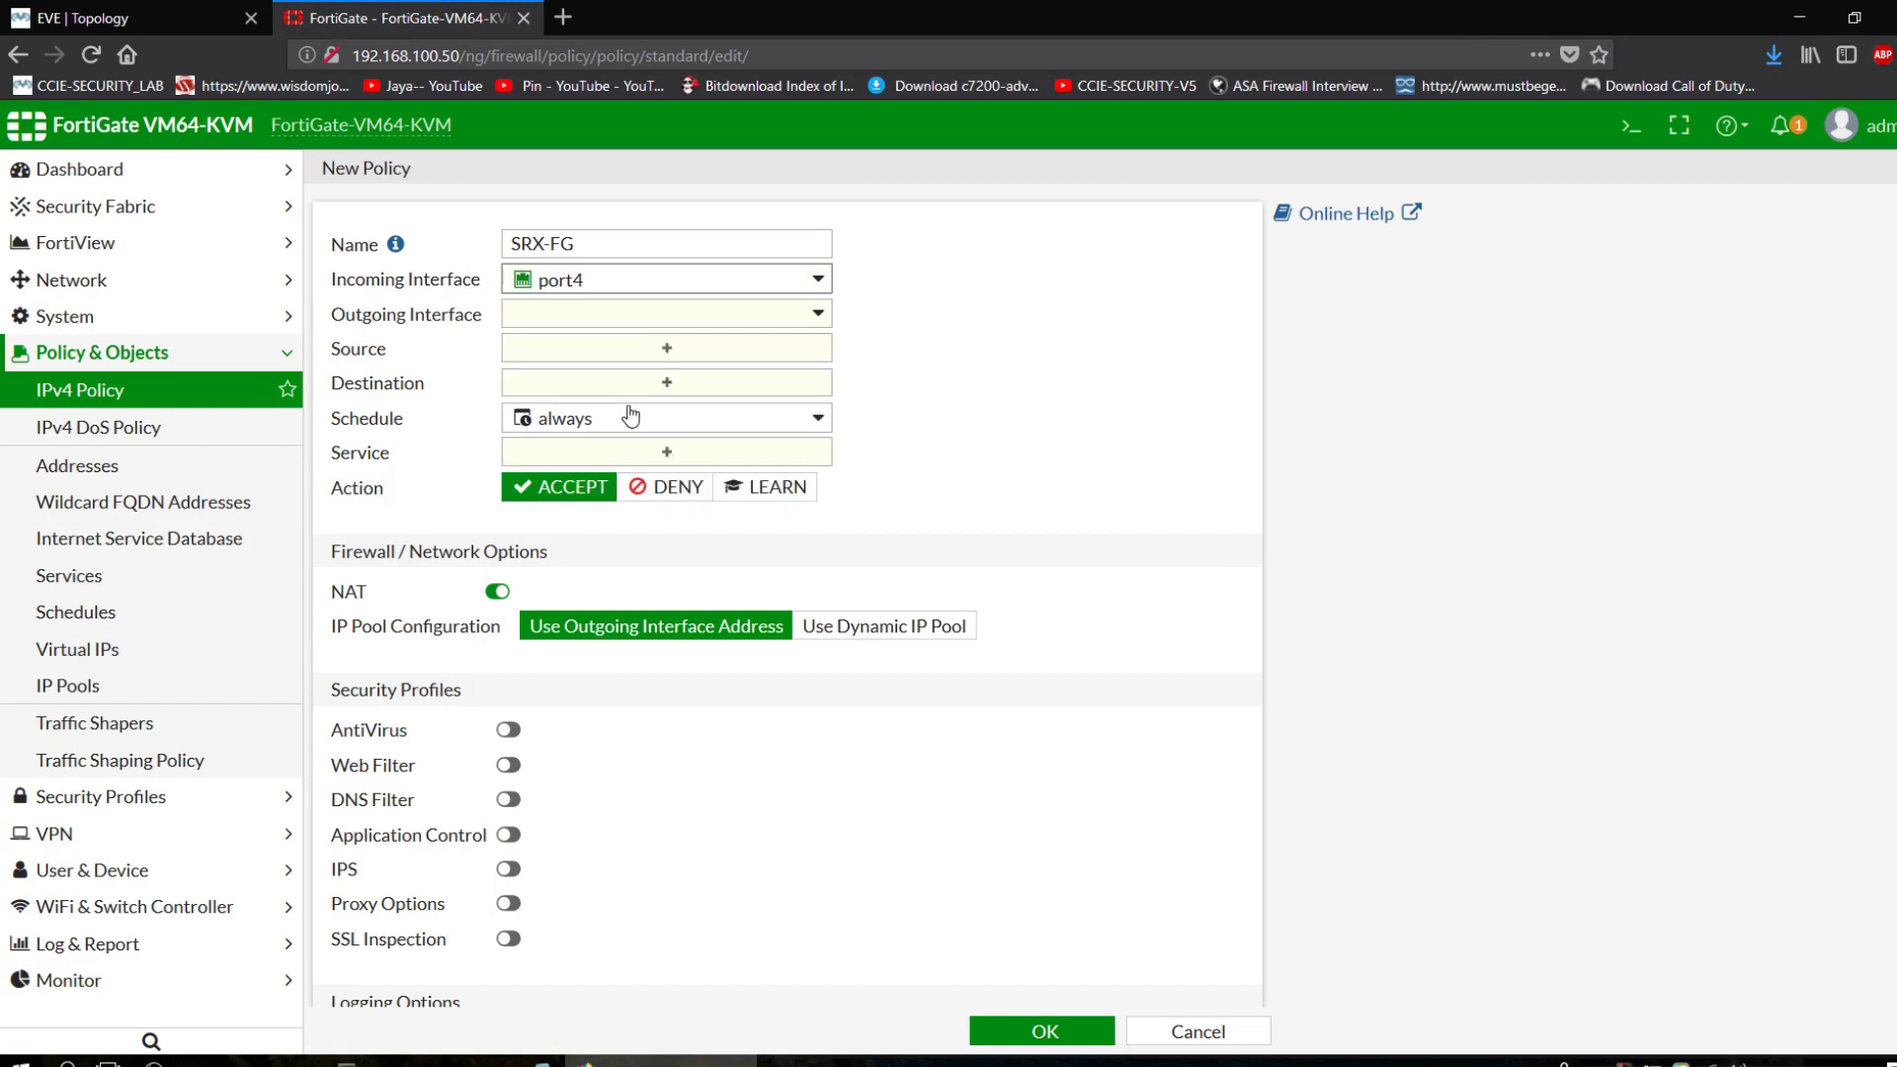
pyautogui.click(608, 328)
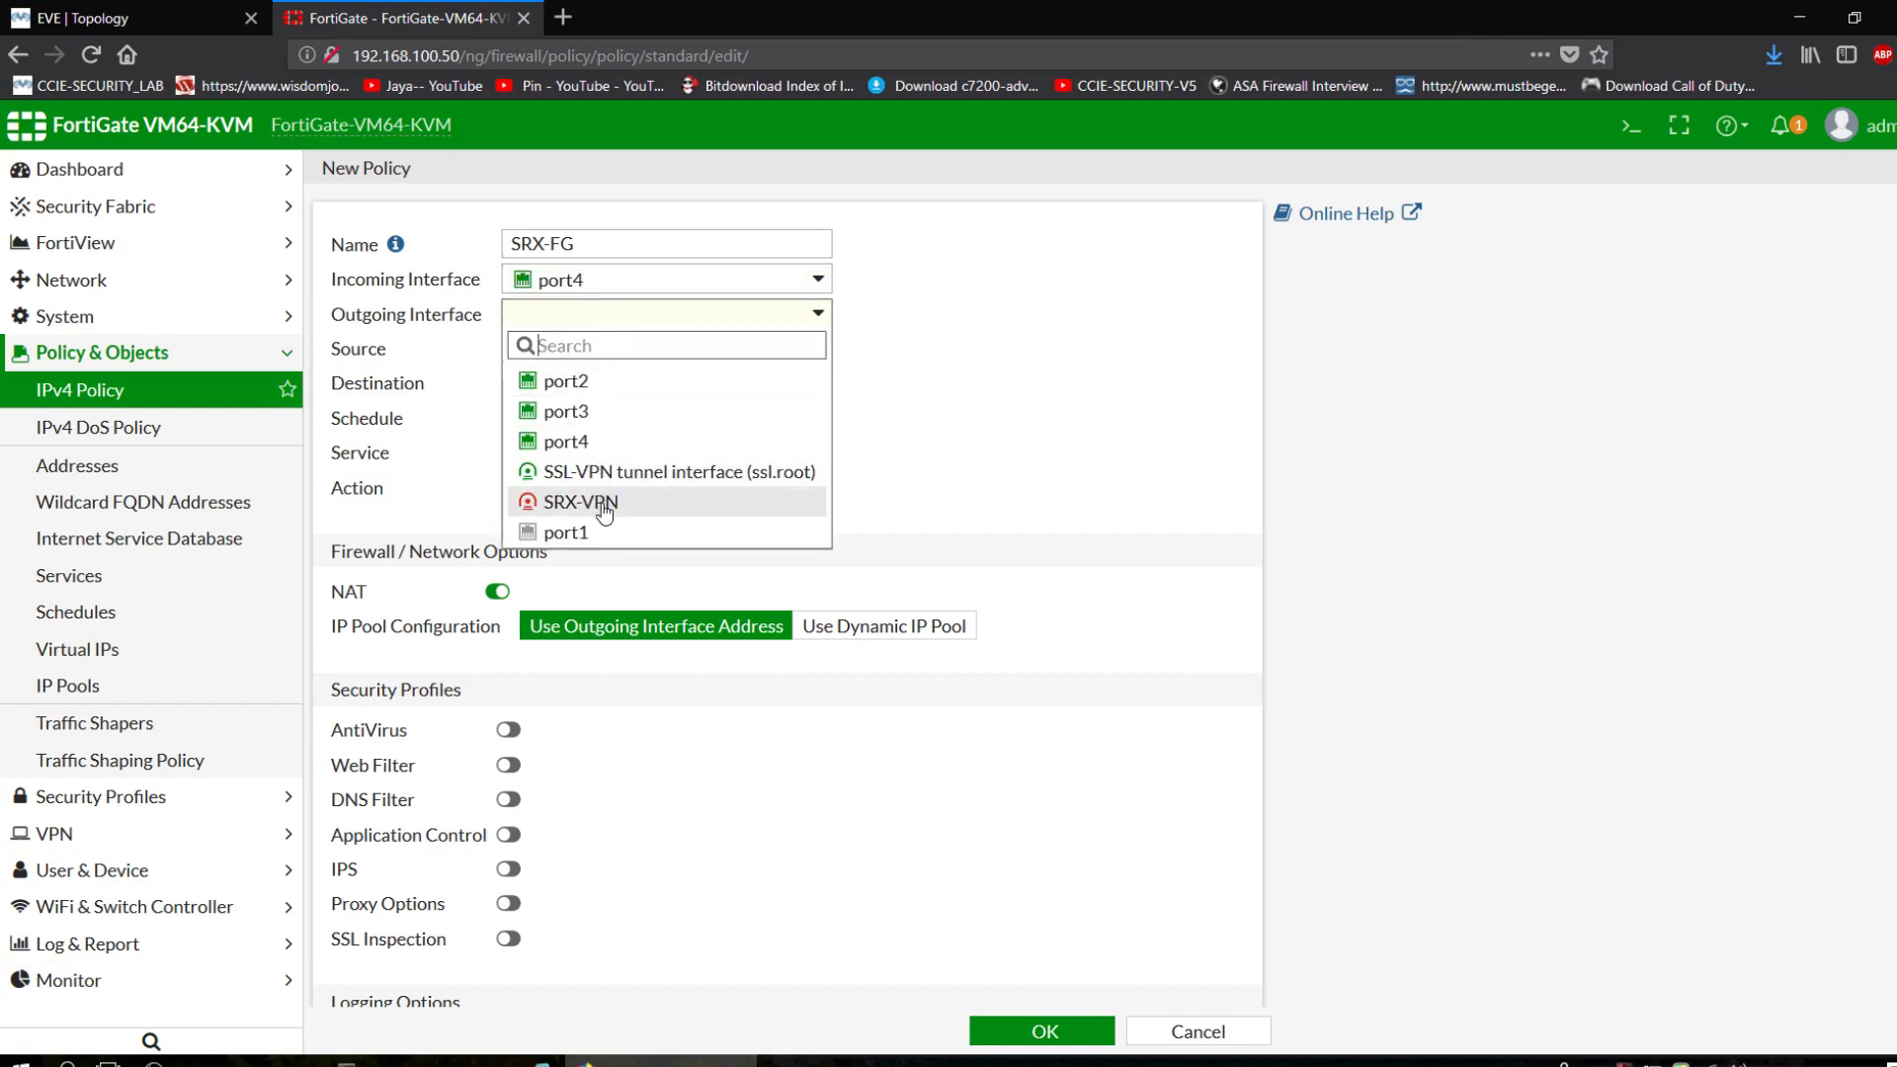
pyautogui.moveTo(626, 494)
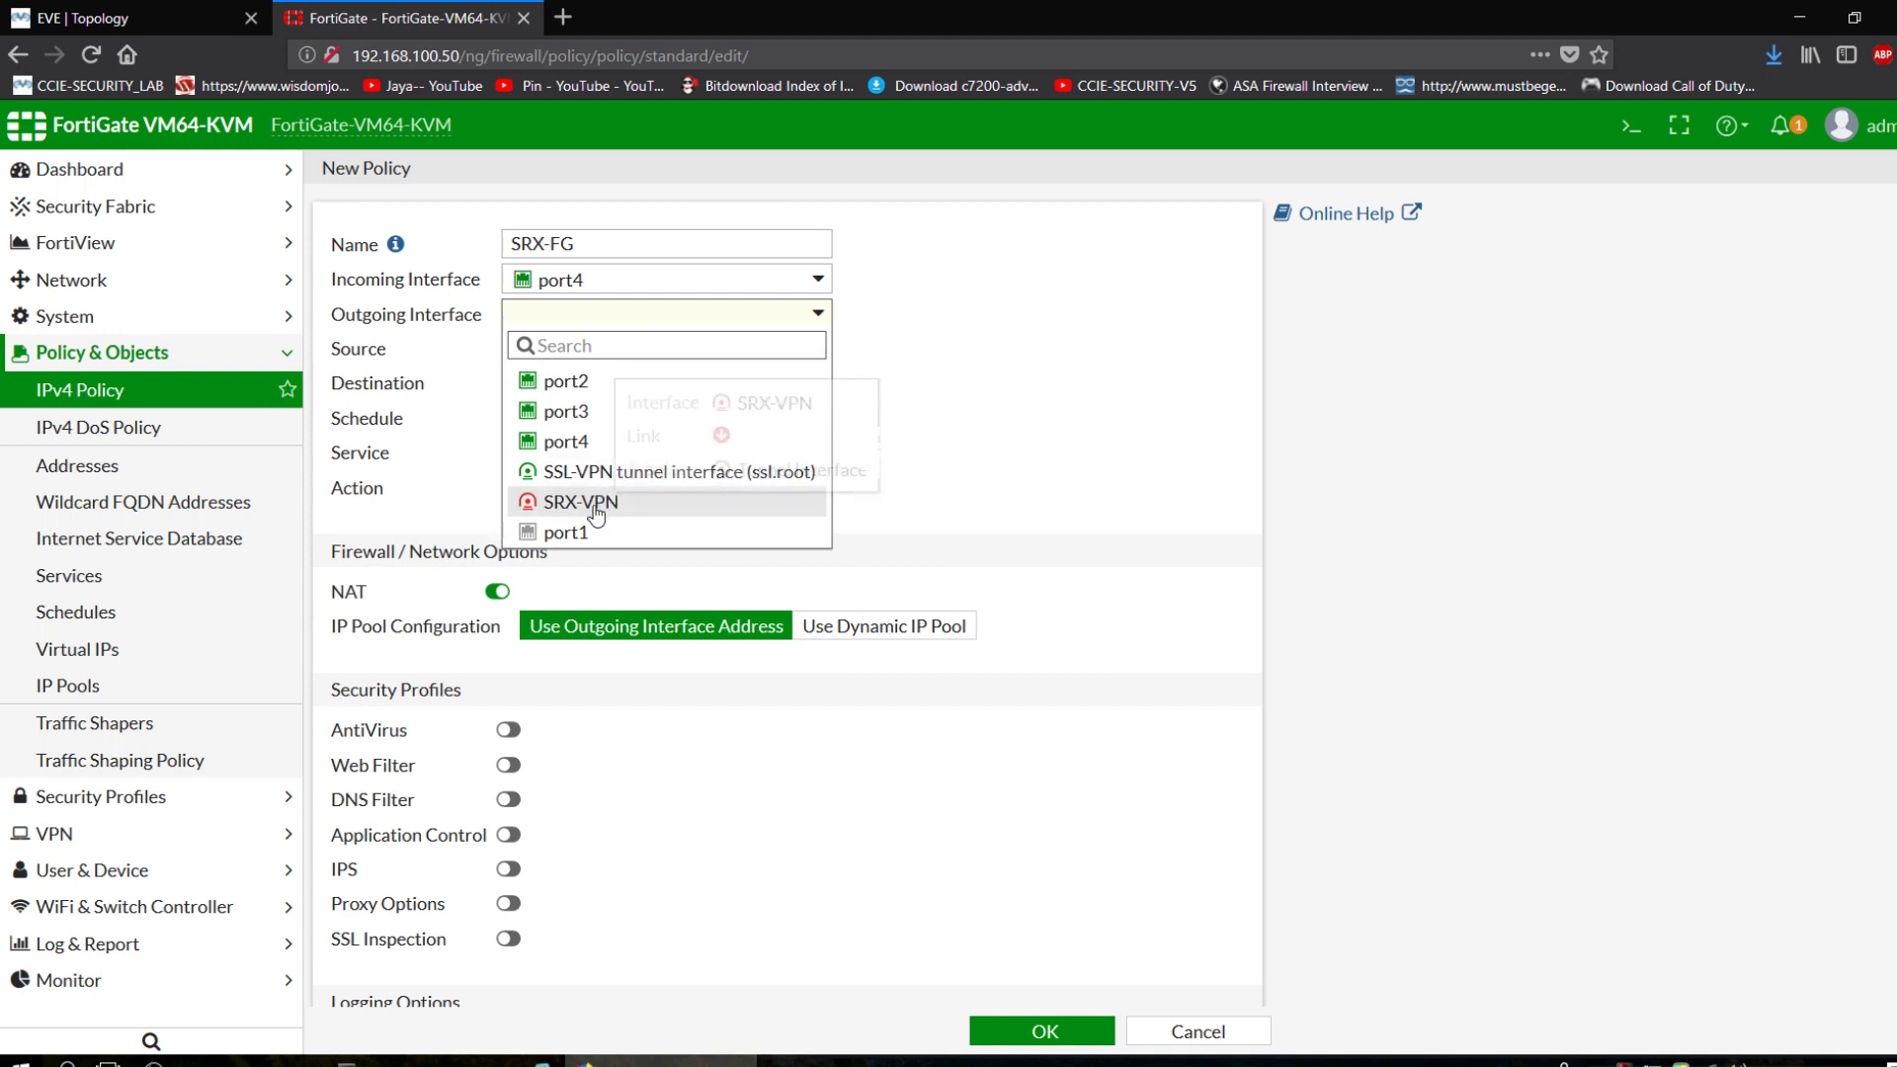
pyautogui.click(623, 500)
# Give SRX-FG source and destination all, service ALL, NAT off, log all sessions, and save it.
pyautogui.click(605, 359)
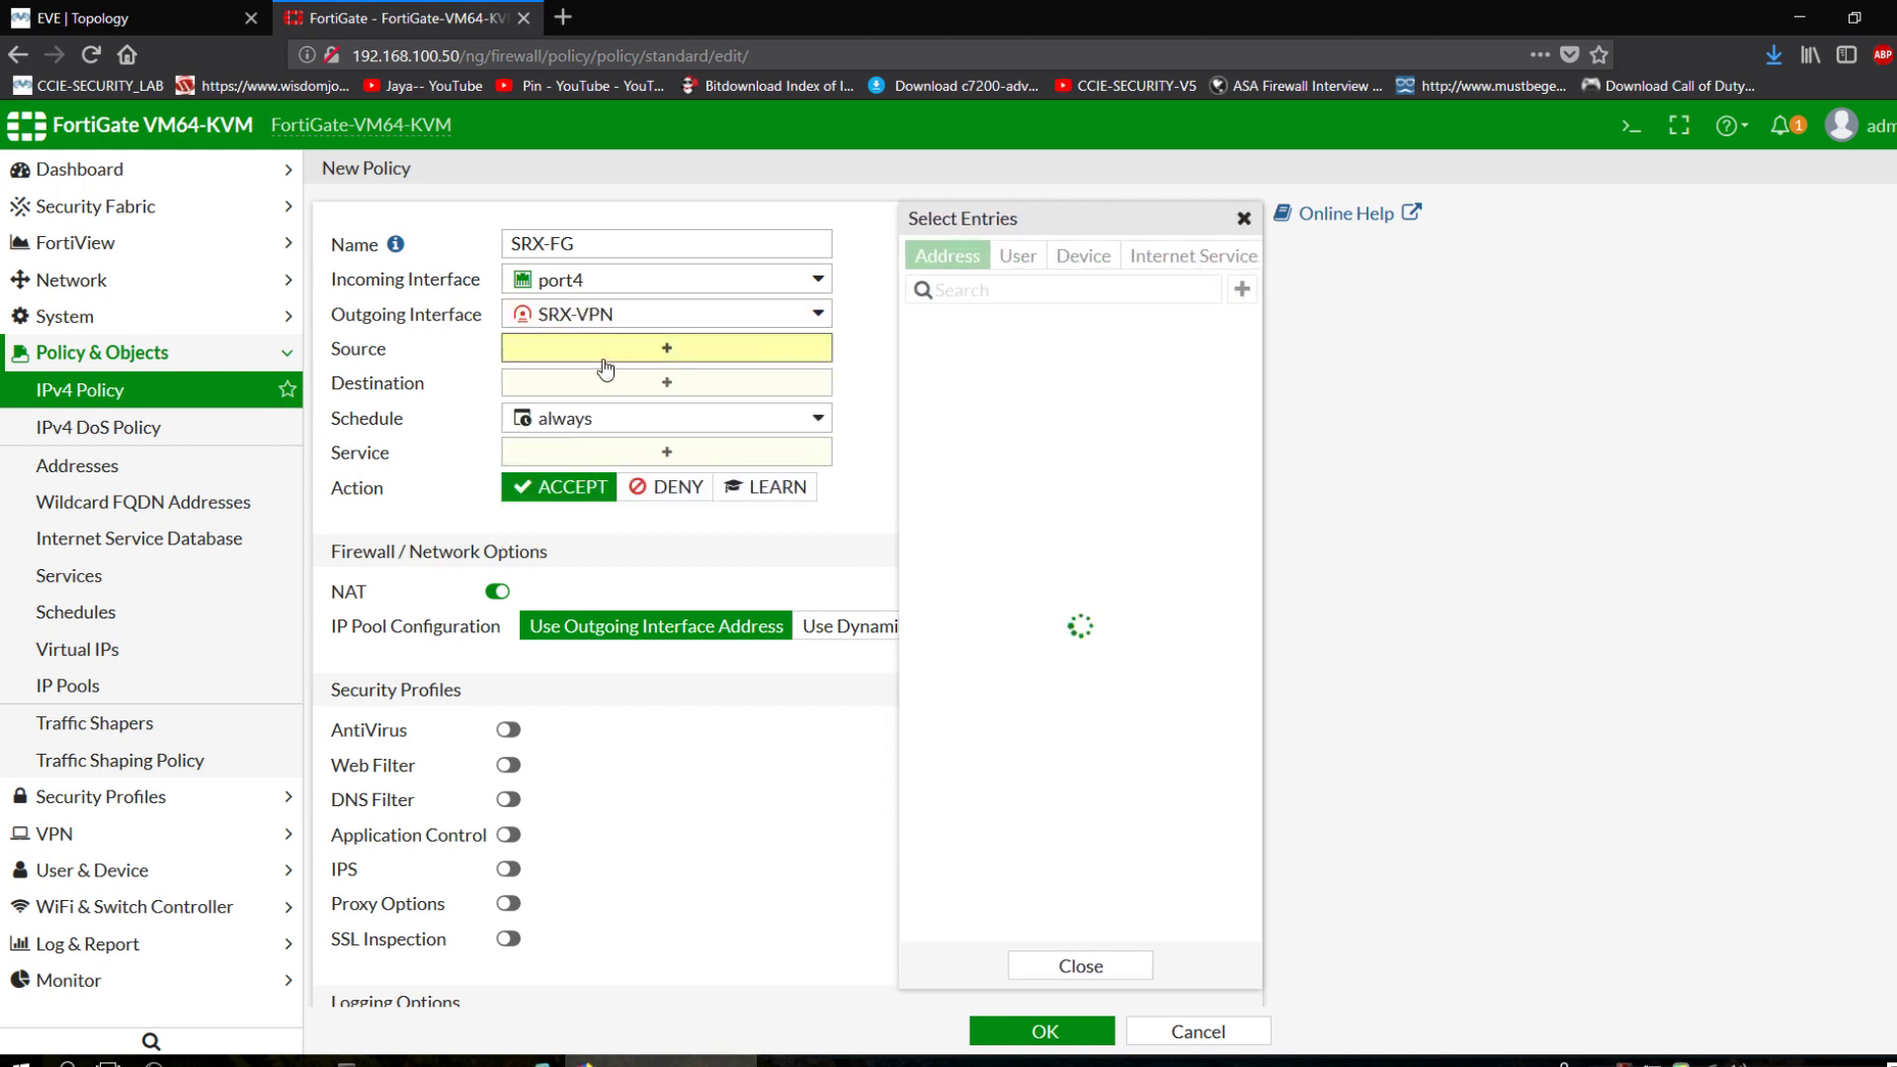
pyautogui.click(1075, 356)
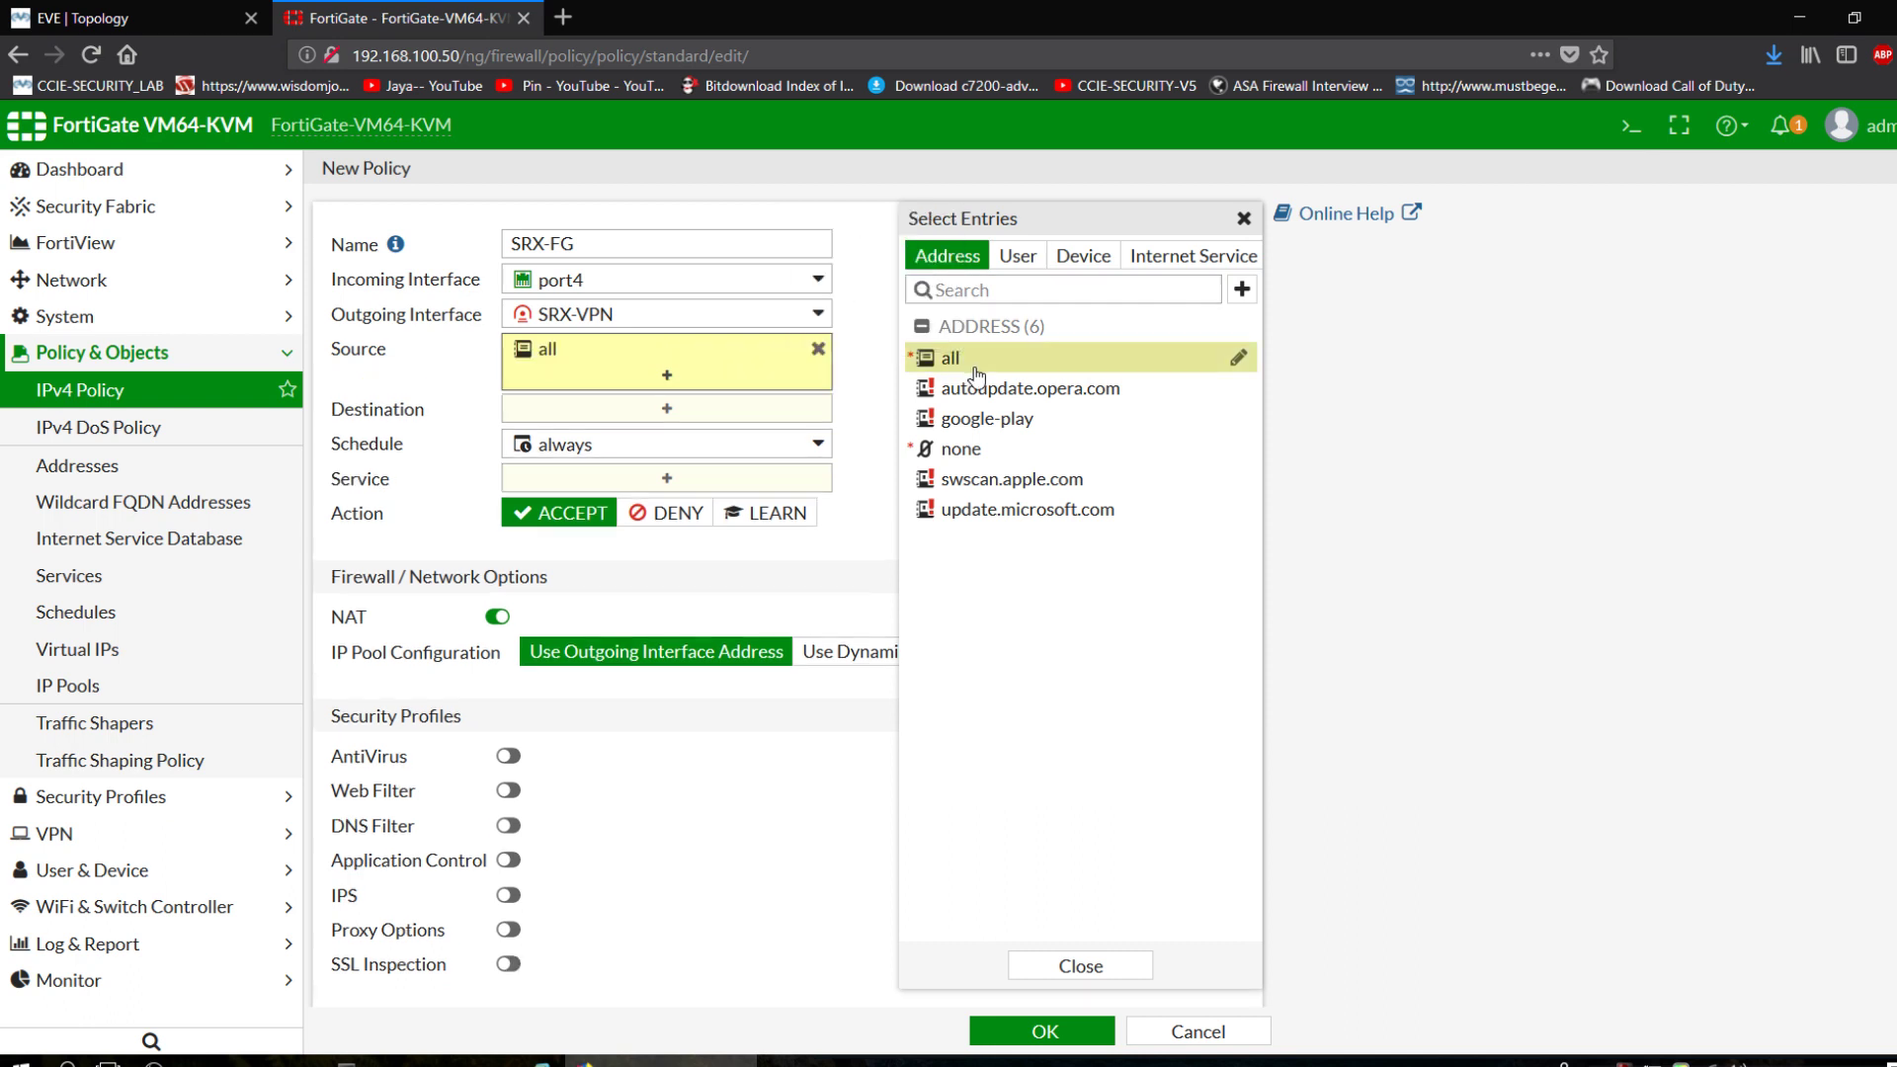
pyautogui.click(601, 409)
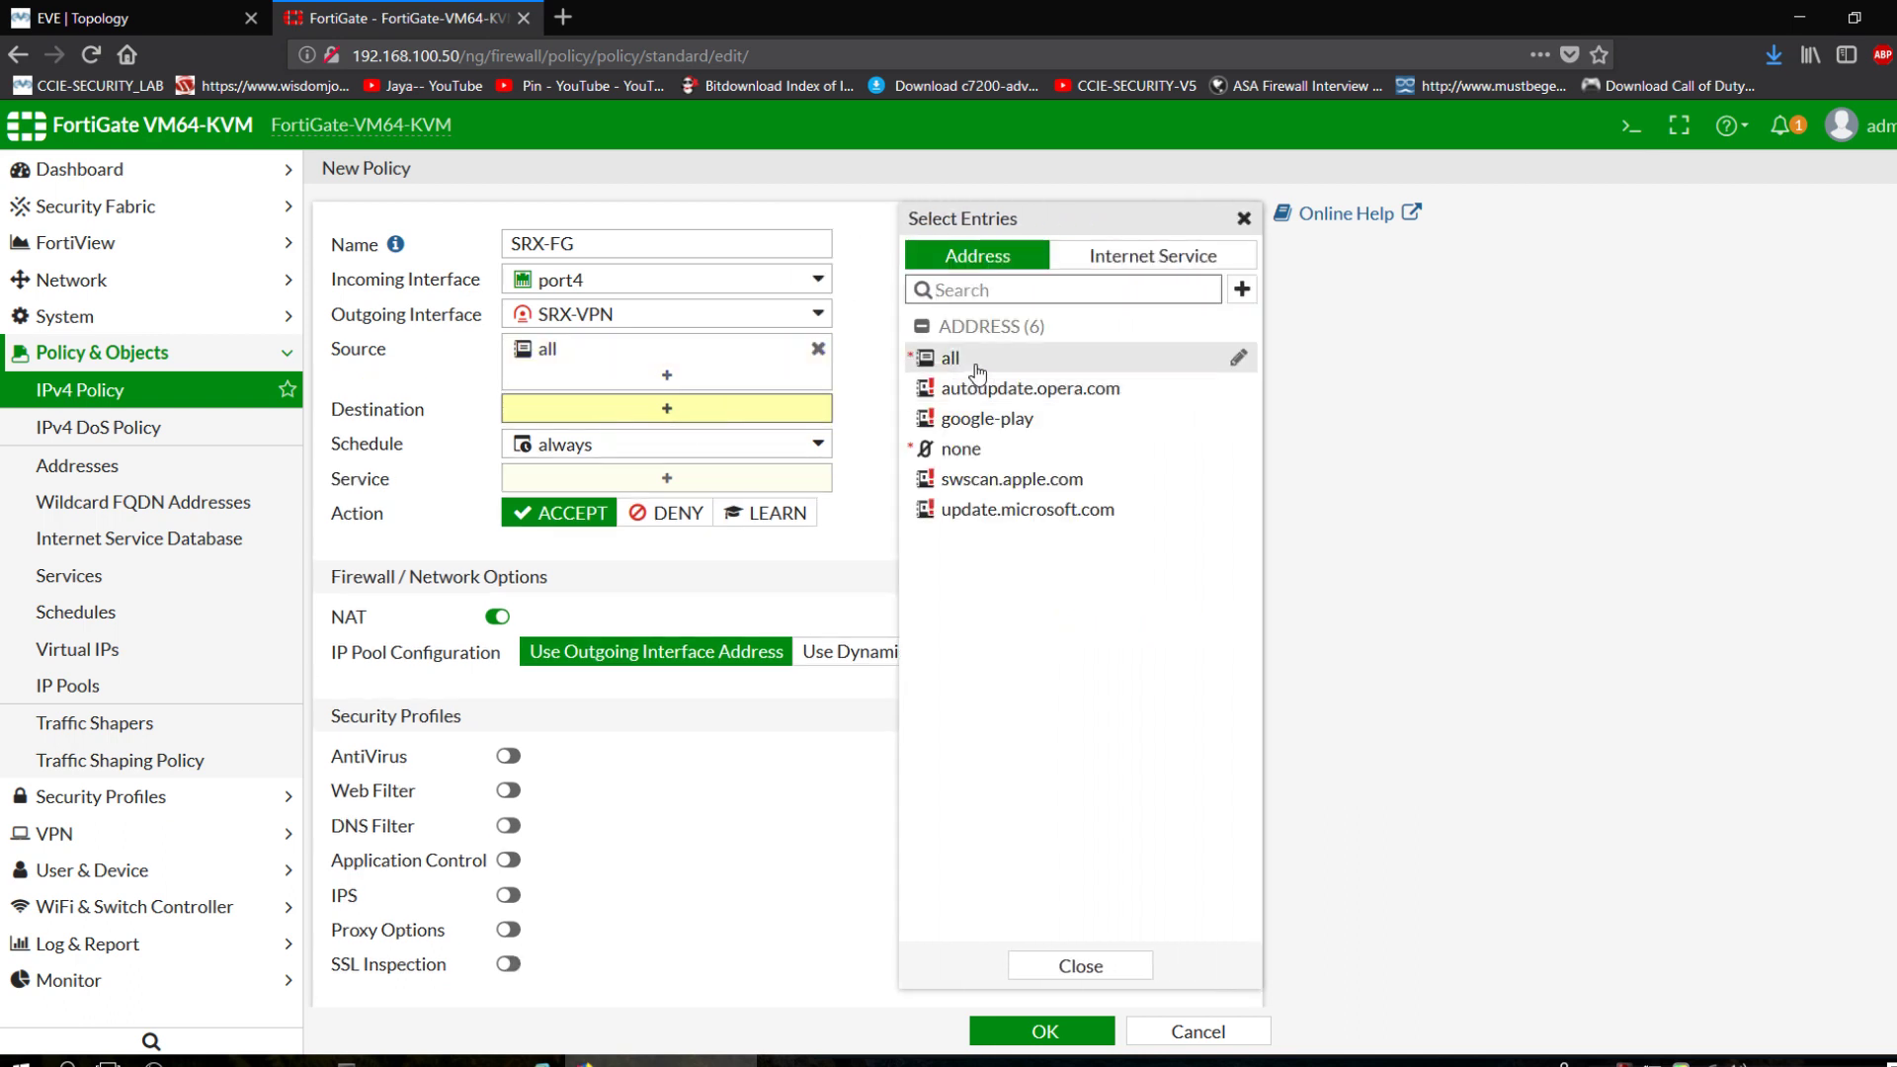
pyautogui.click(951, 358)
pyautogui.click(630, 510)
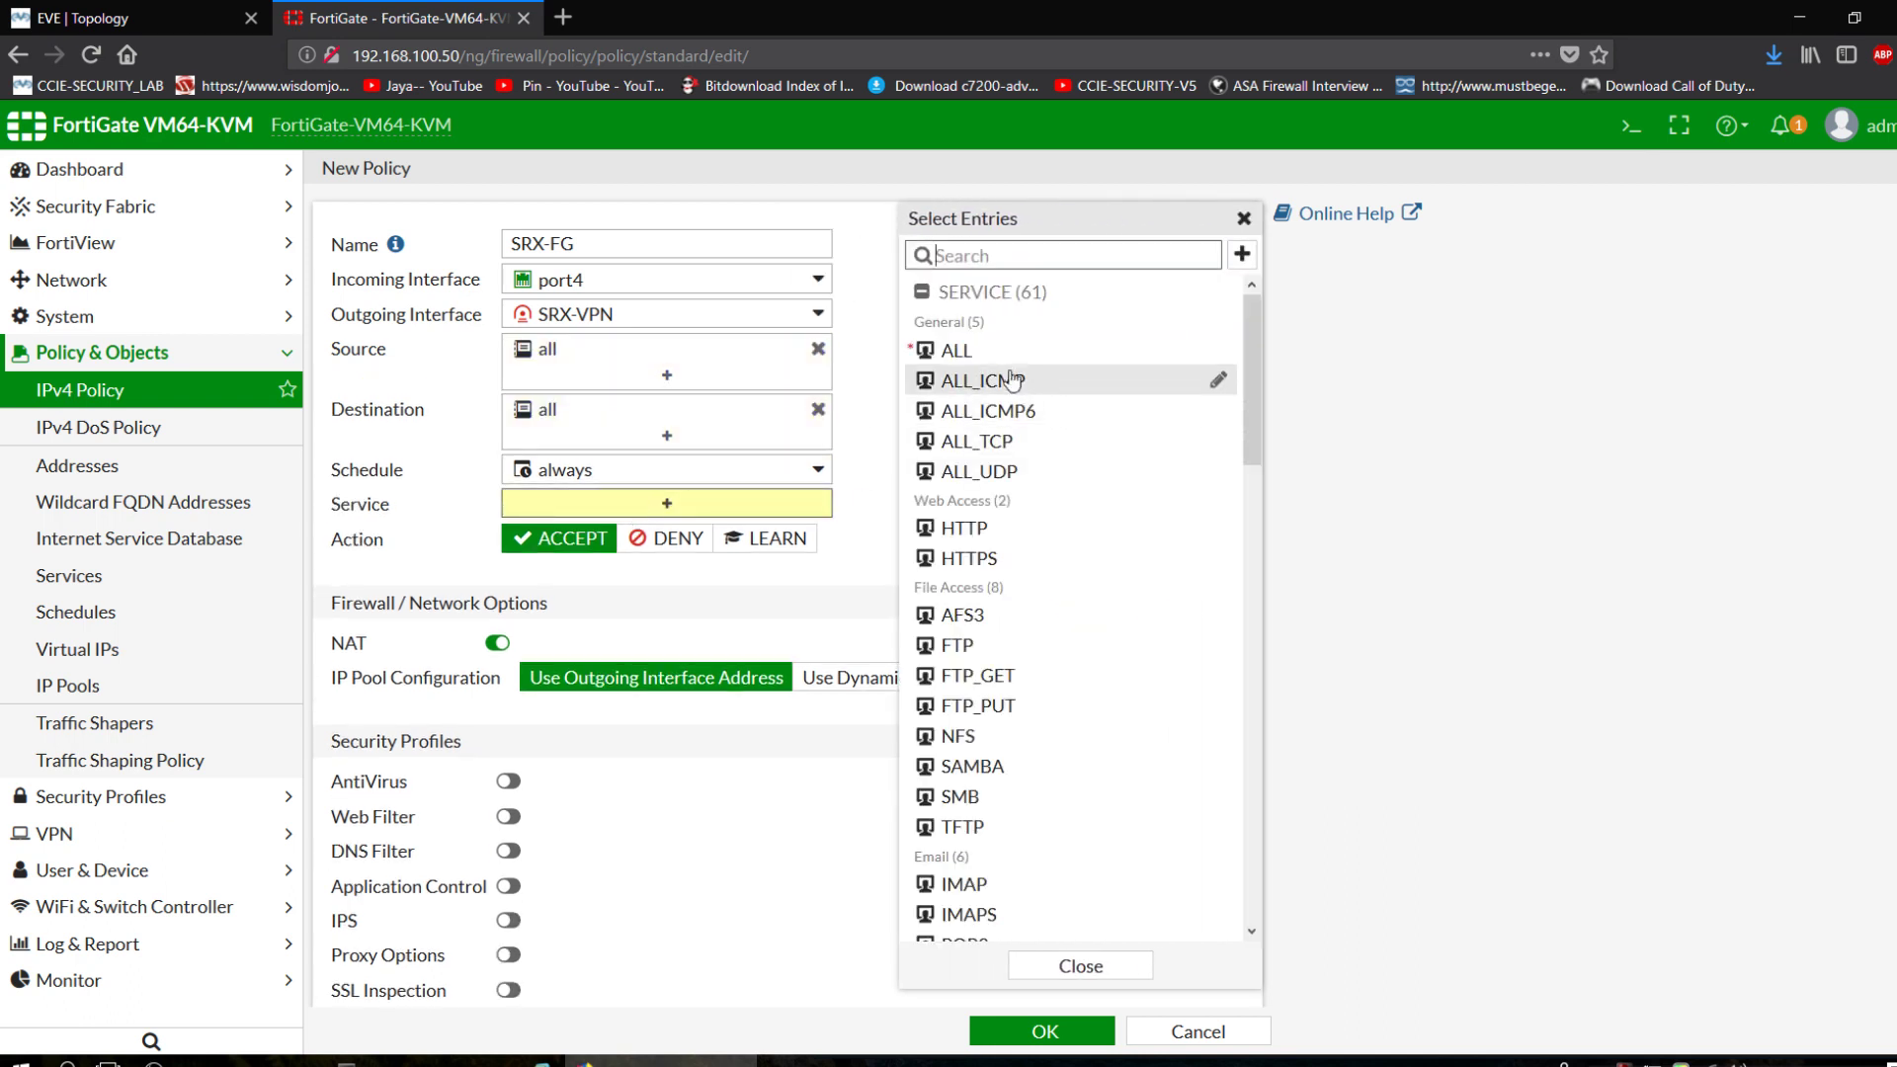
pyautogui.click(955, 351)
pyautogui.click(497, 669)
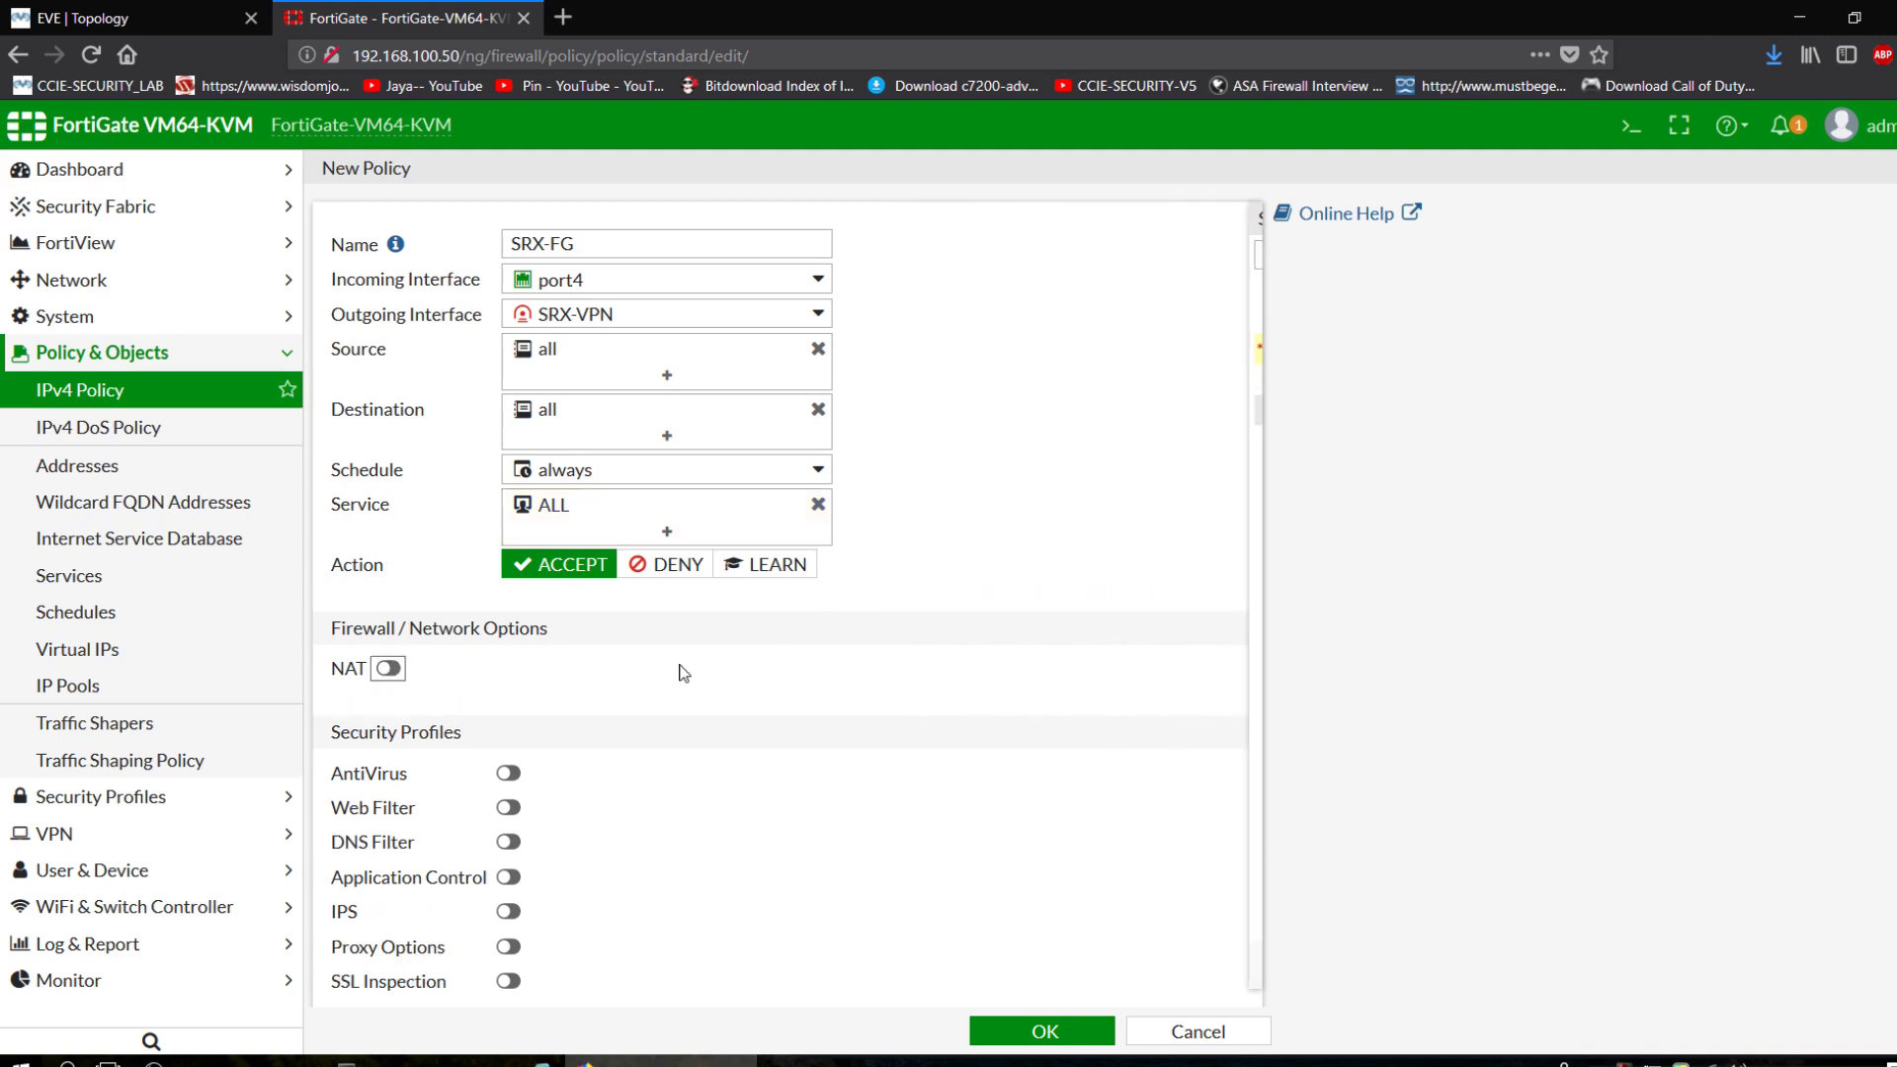
pyautogui.scroll(-3, 691, 692)
pyautogui.click(827, 748)
pyautogui.click(1037, 1032)
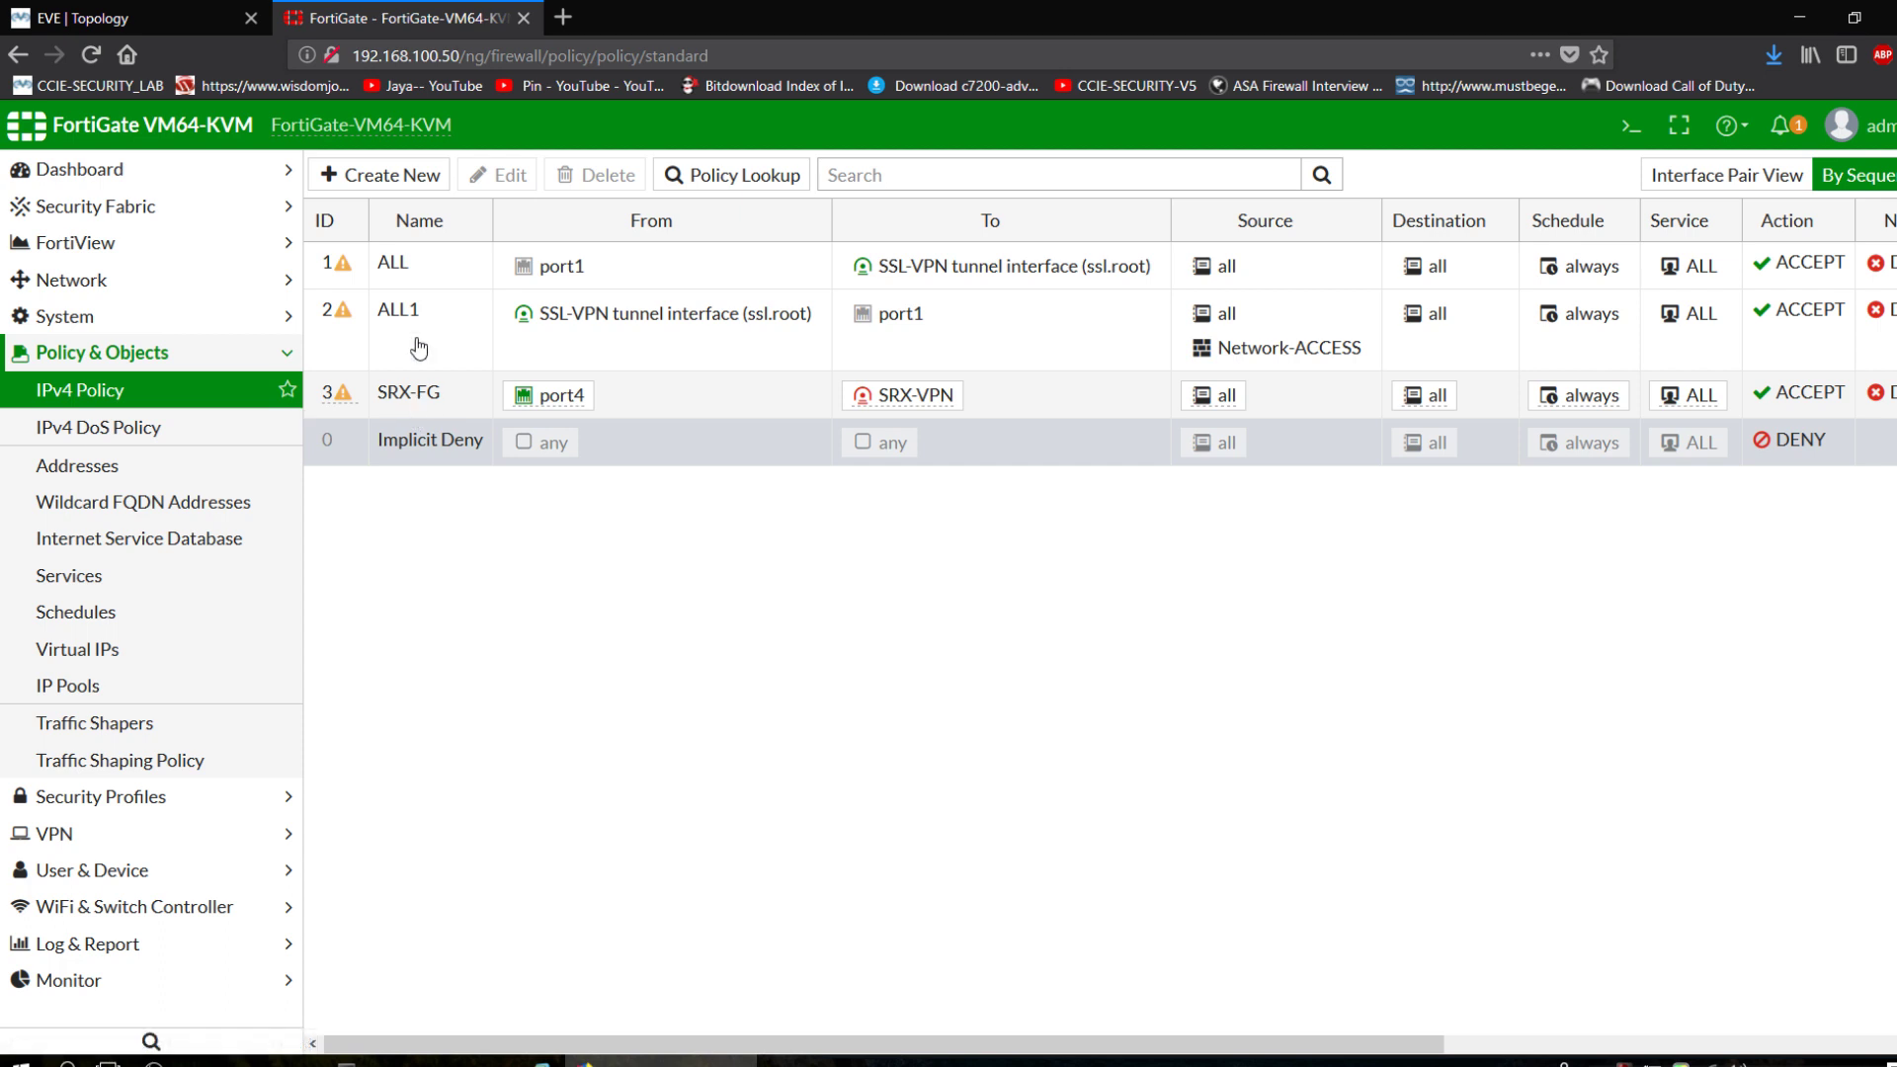
pyautogui.click(409, 178)
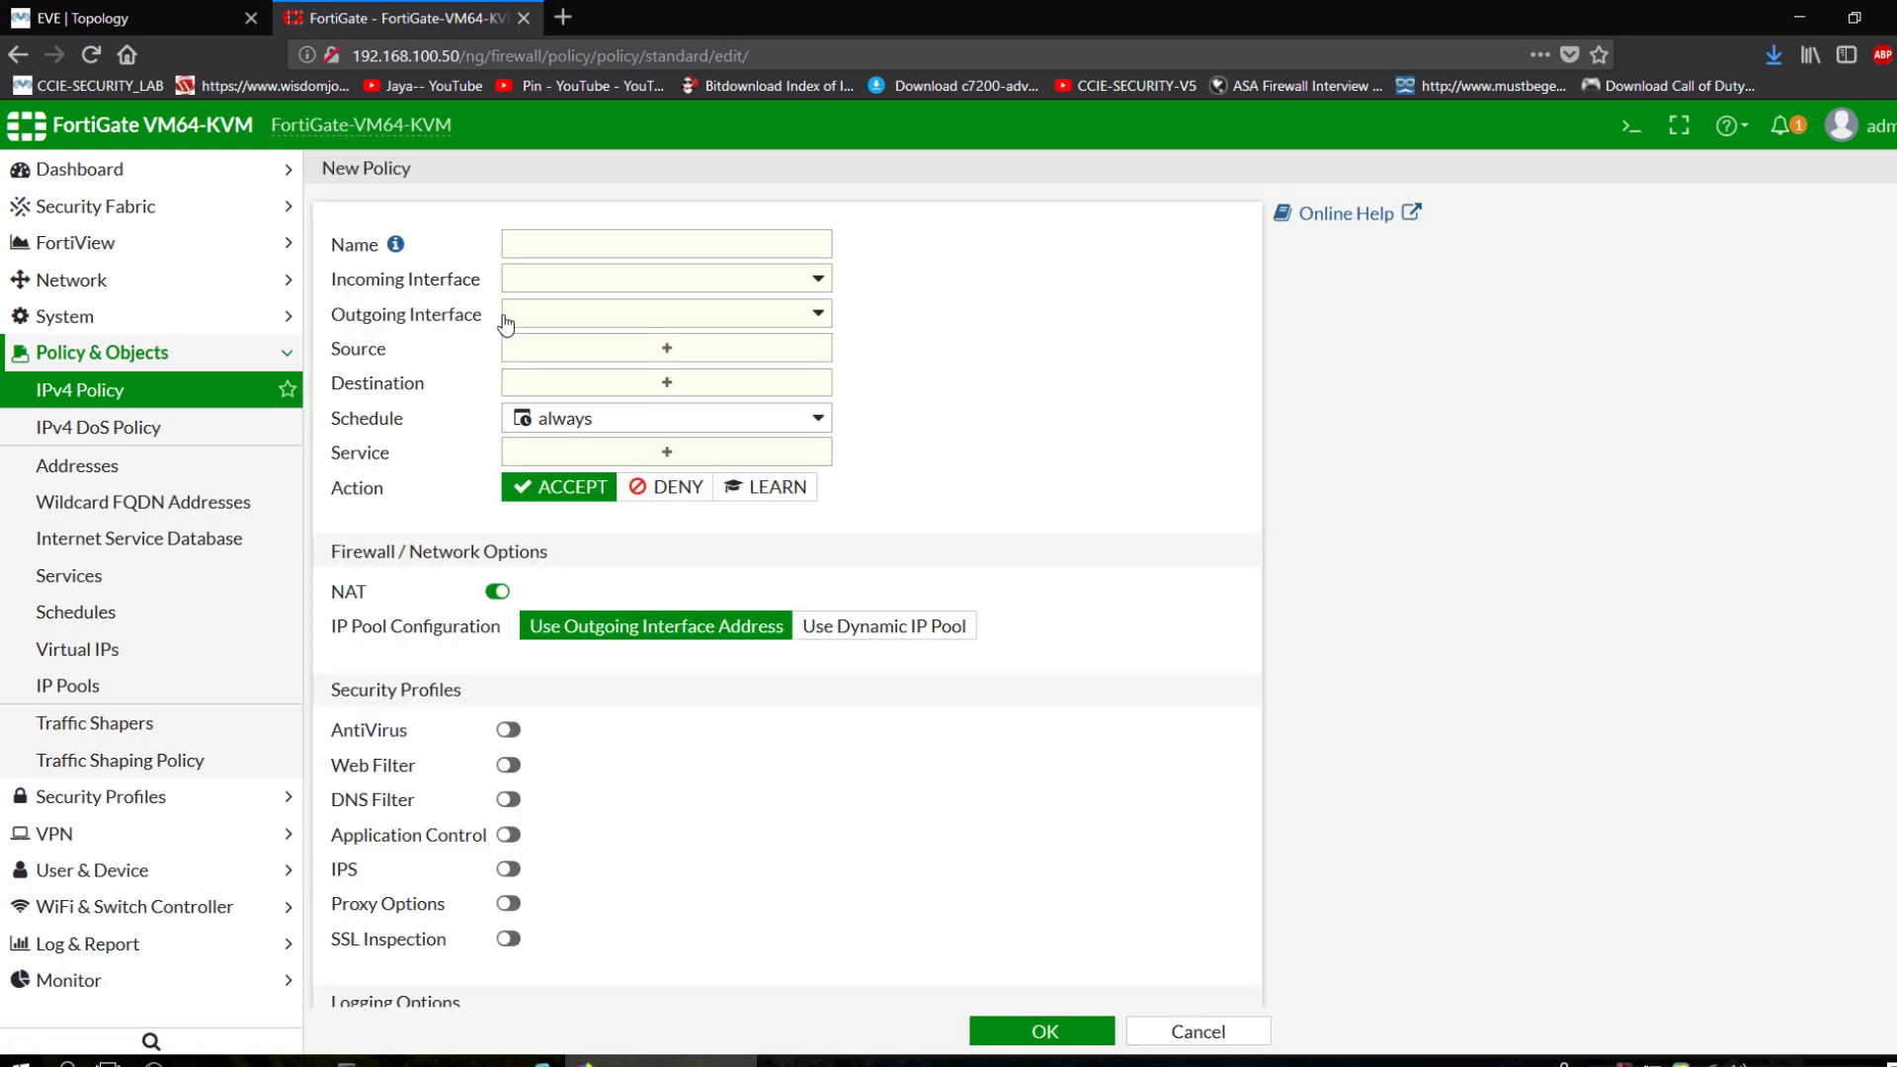
# Name the new policy FG-SRX, from SRX-VPN to port4.
pyautogui.click(528, 257)
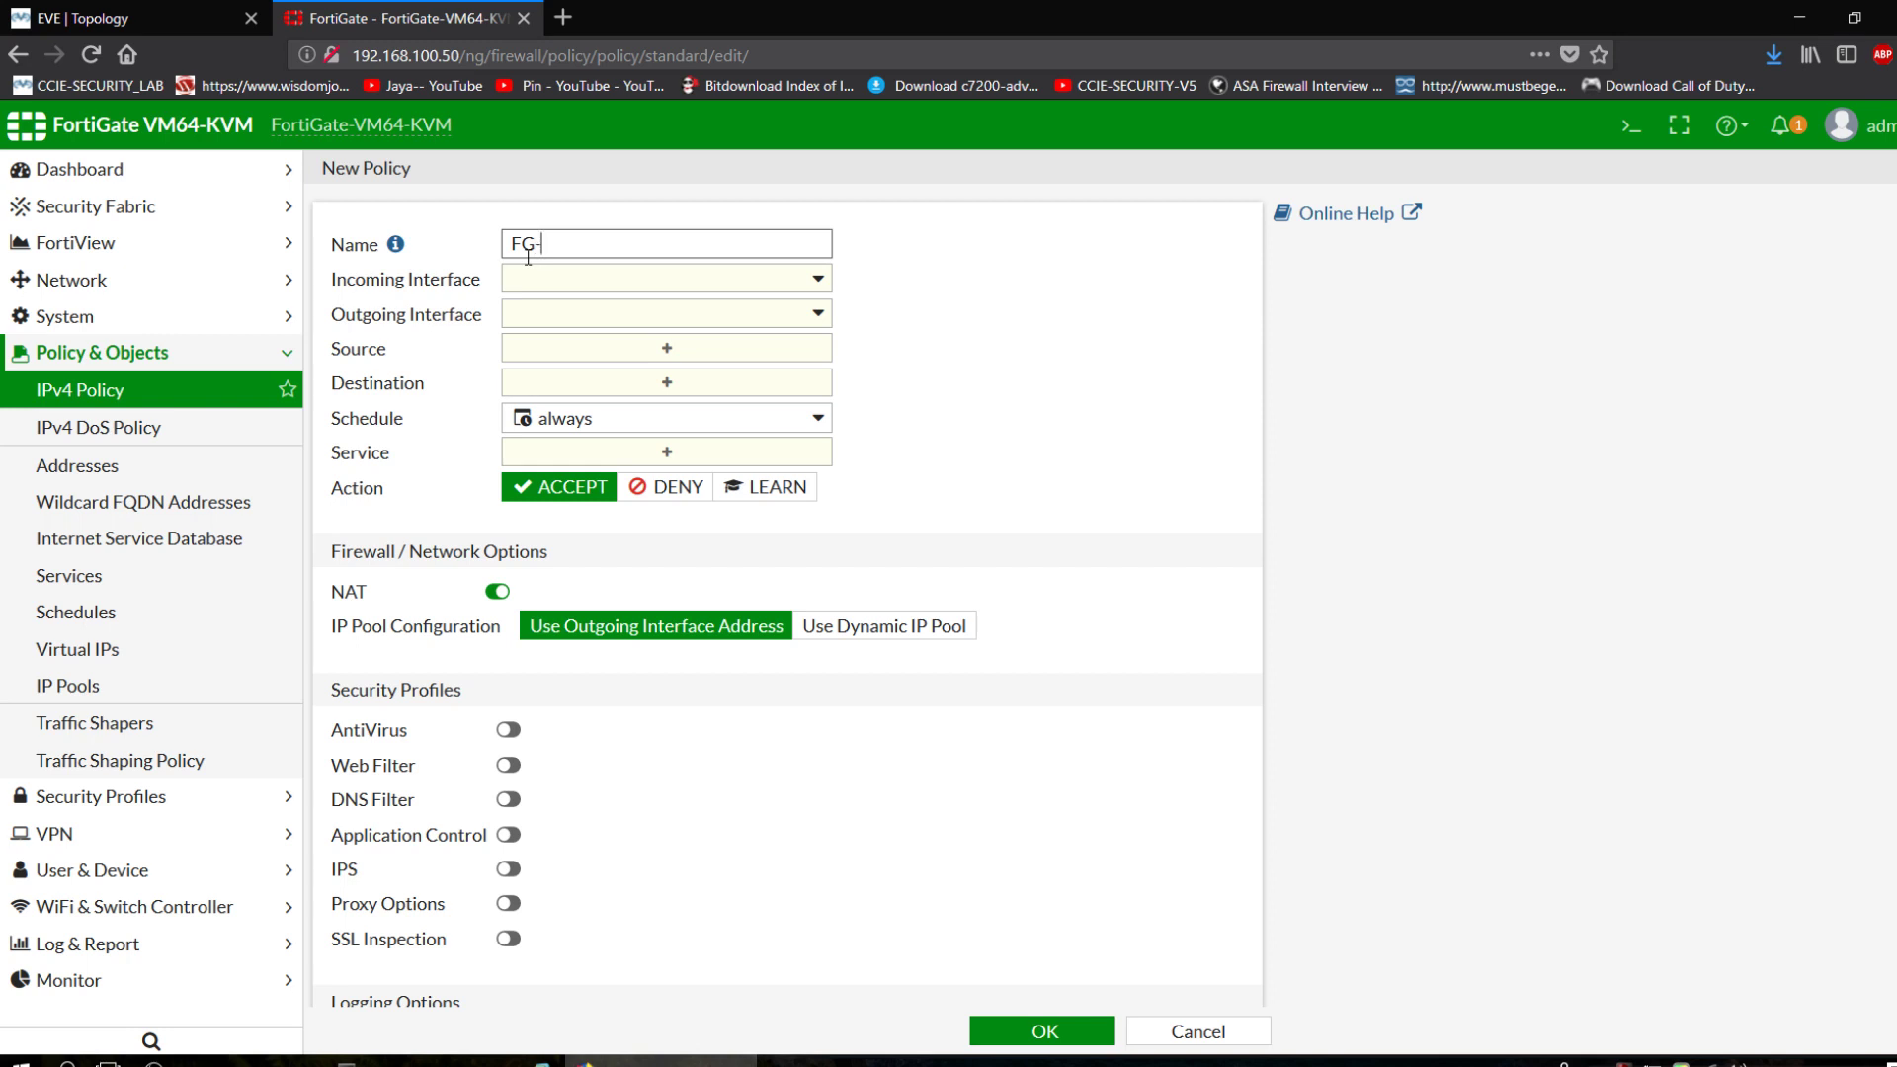
pyautogui.write('FG-SRX')
pyautogui.click(591, 282)
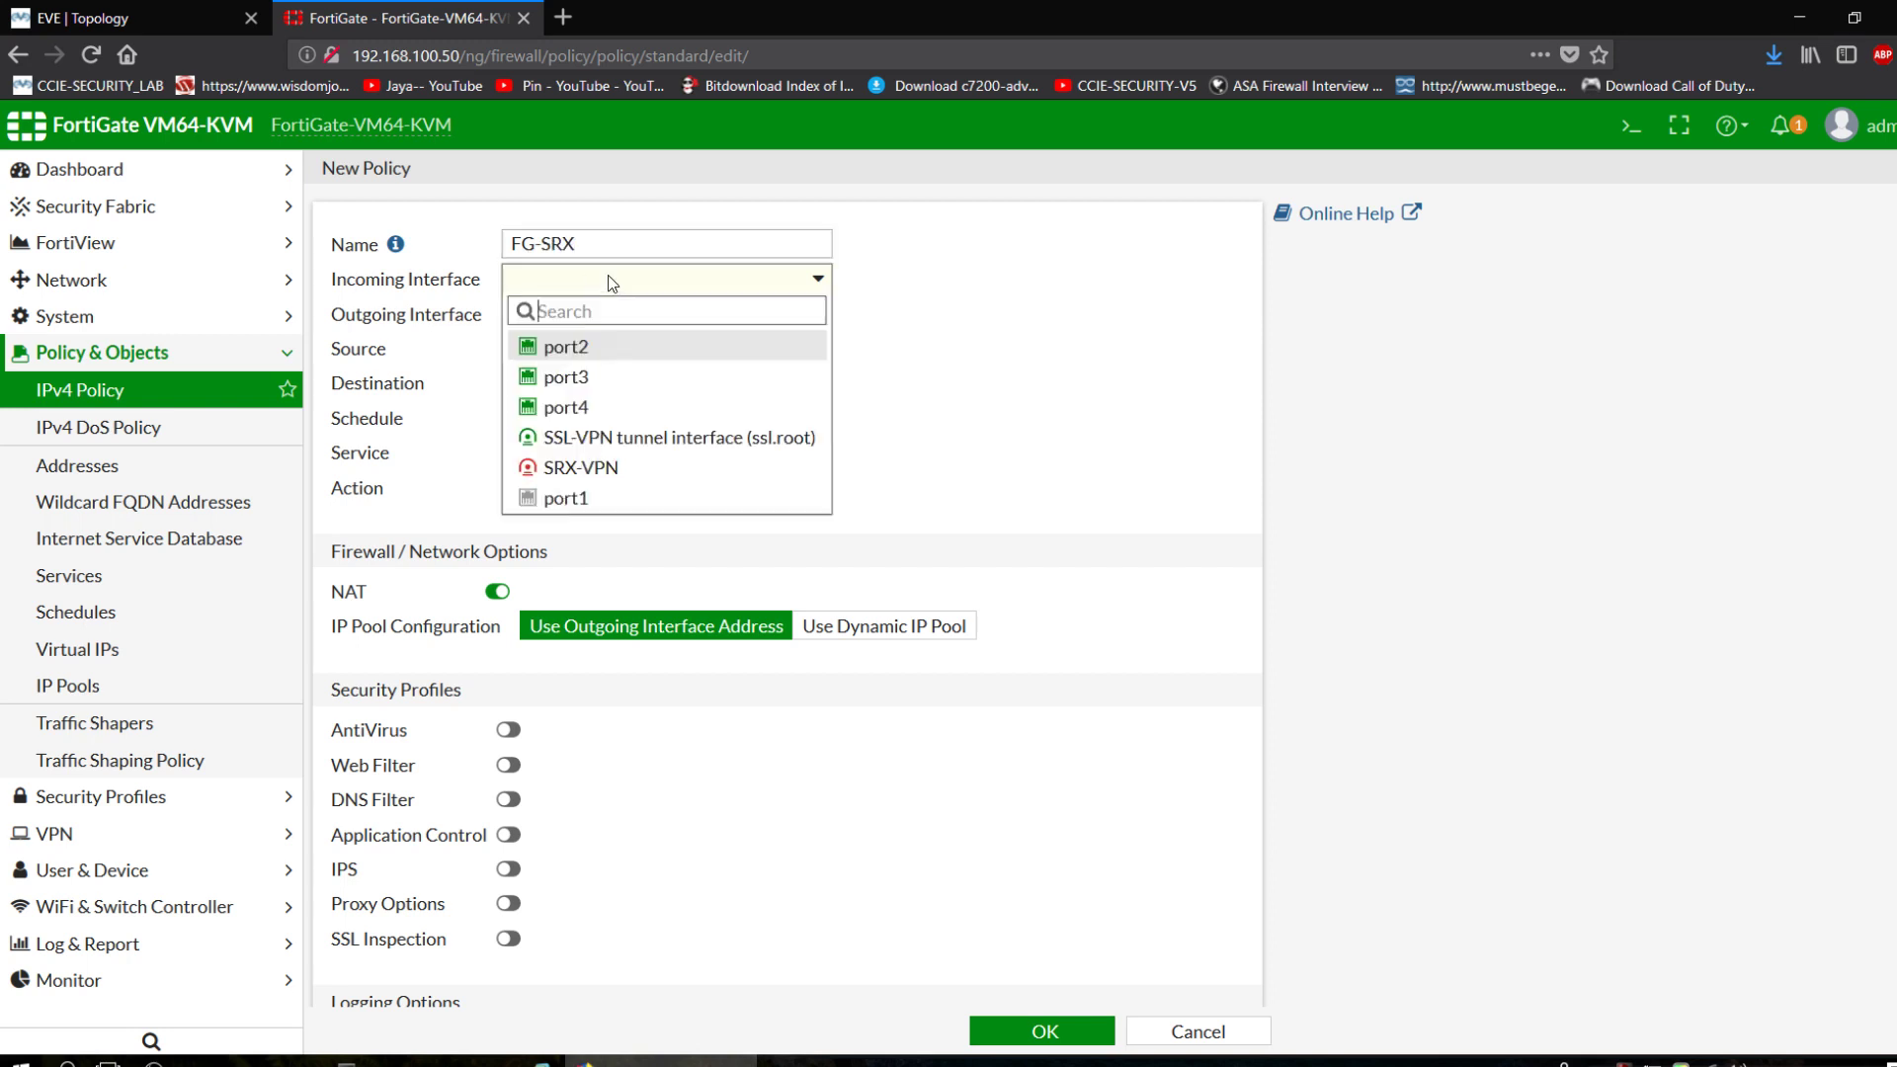
pyautogui.click(581, 470)
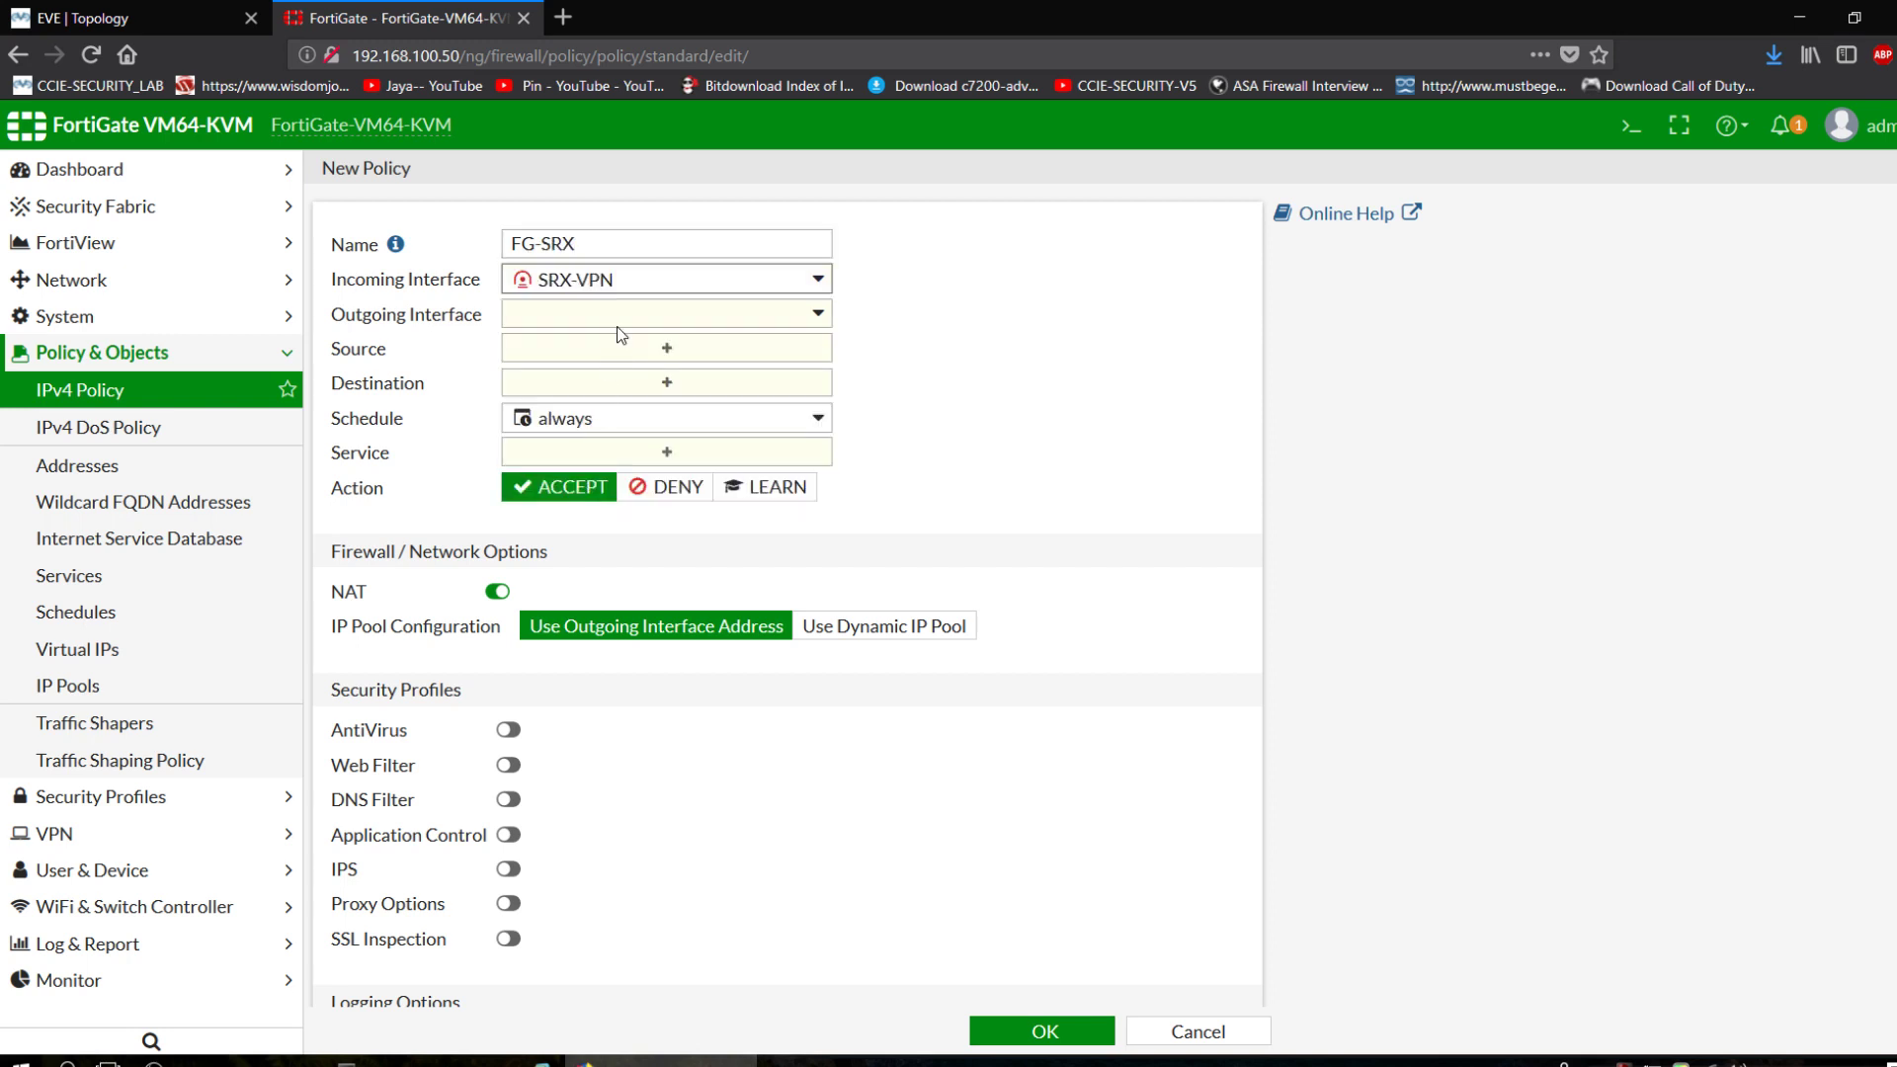
pyautogui.click(618, 316)
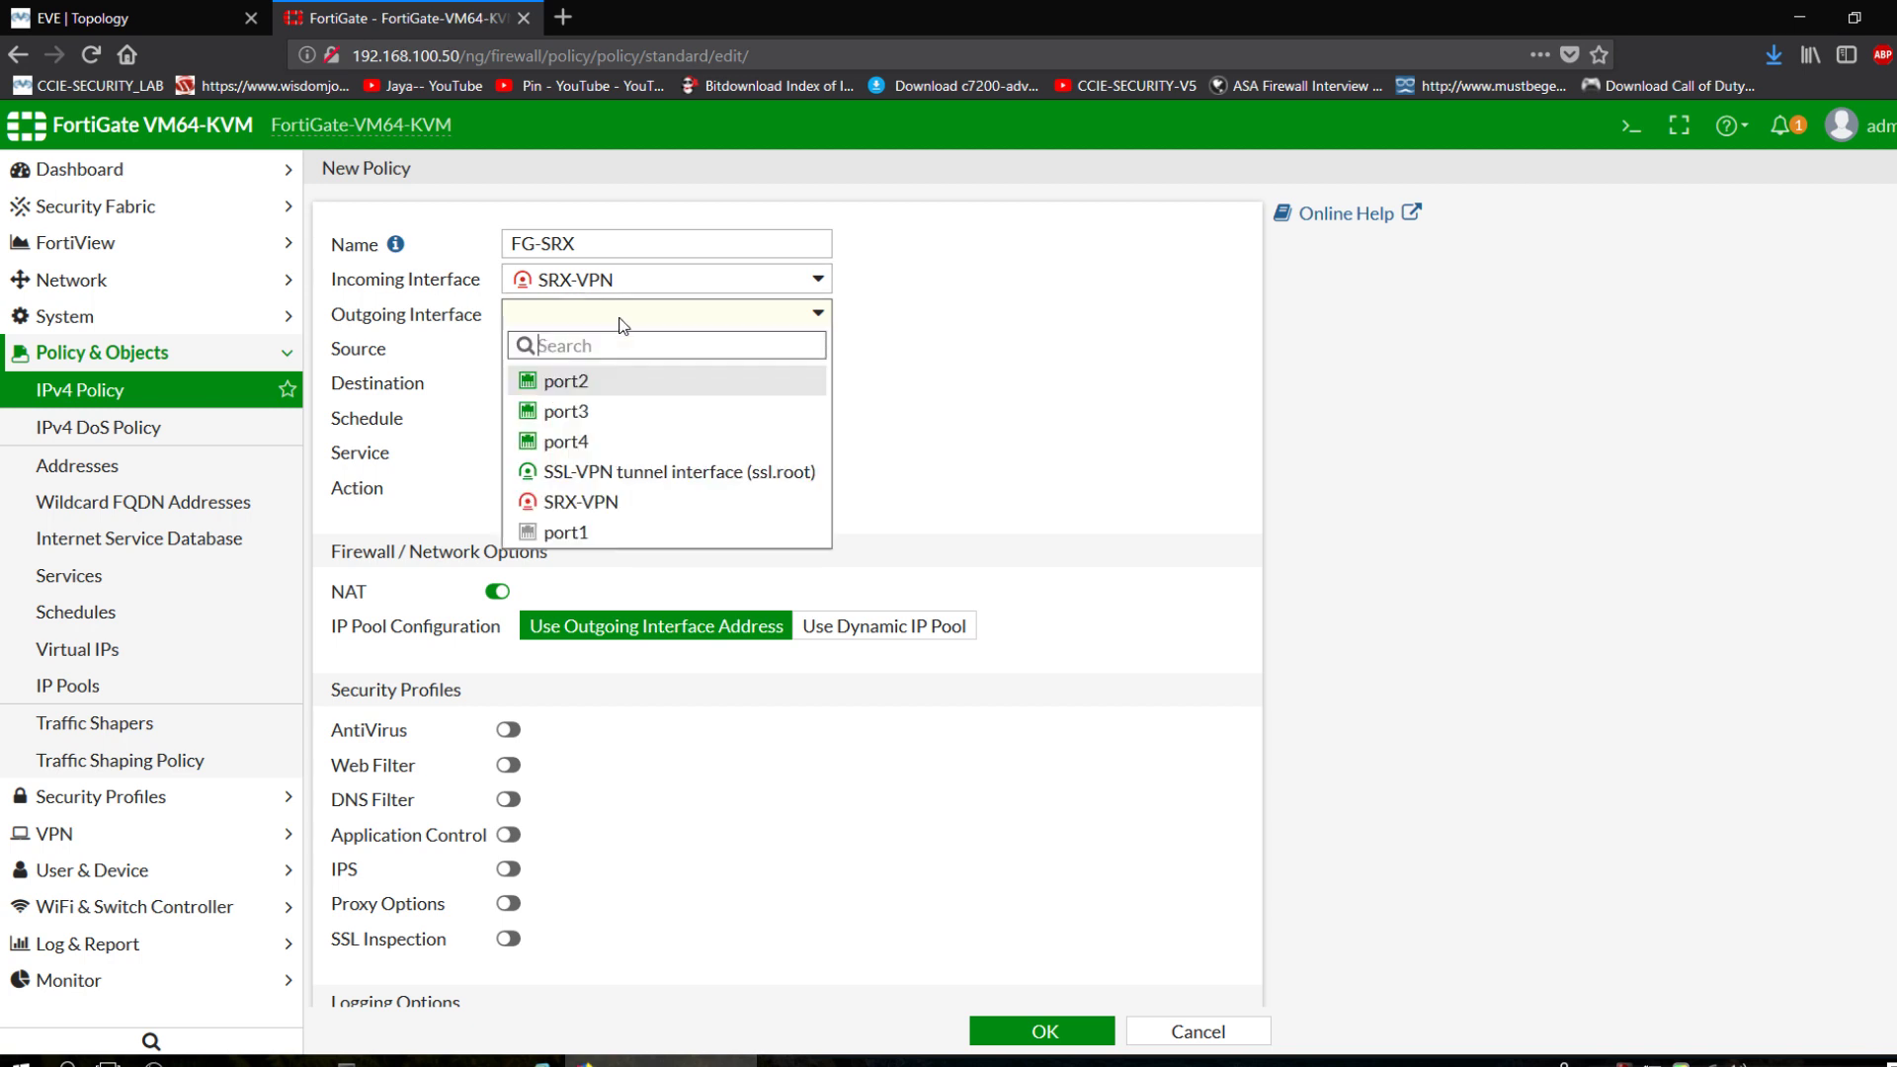
pyautogui.click(587, 442)
# Give FG-SRX source and destination all, service ALL, NAT off, log all sessions, and save it.
pyautogui.click(593, 351)
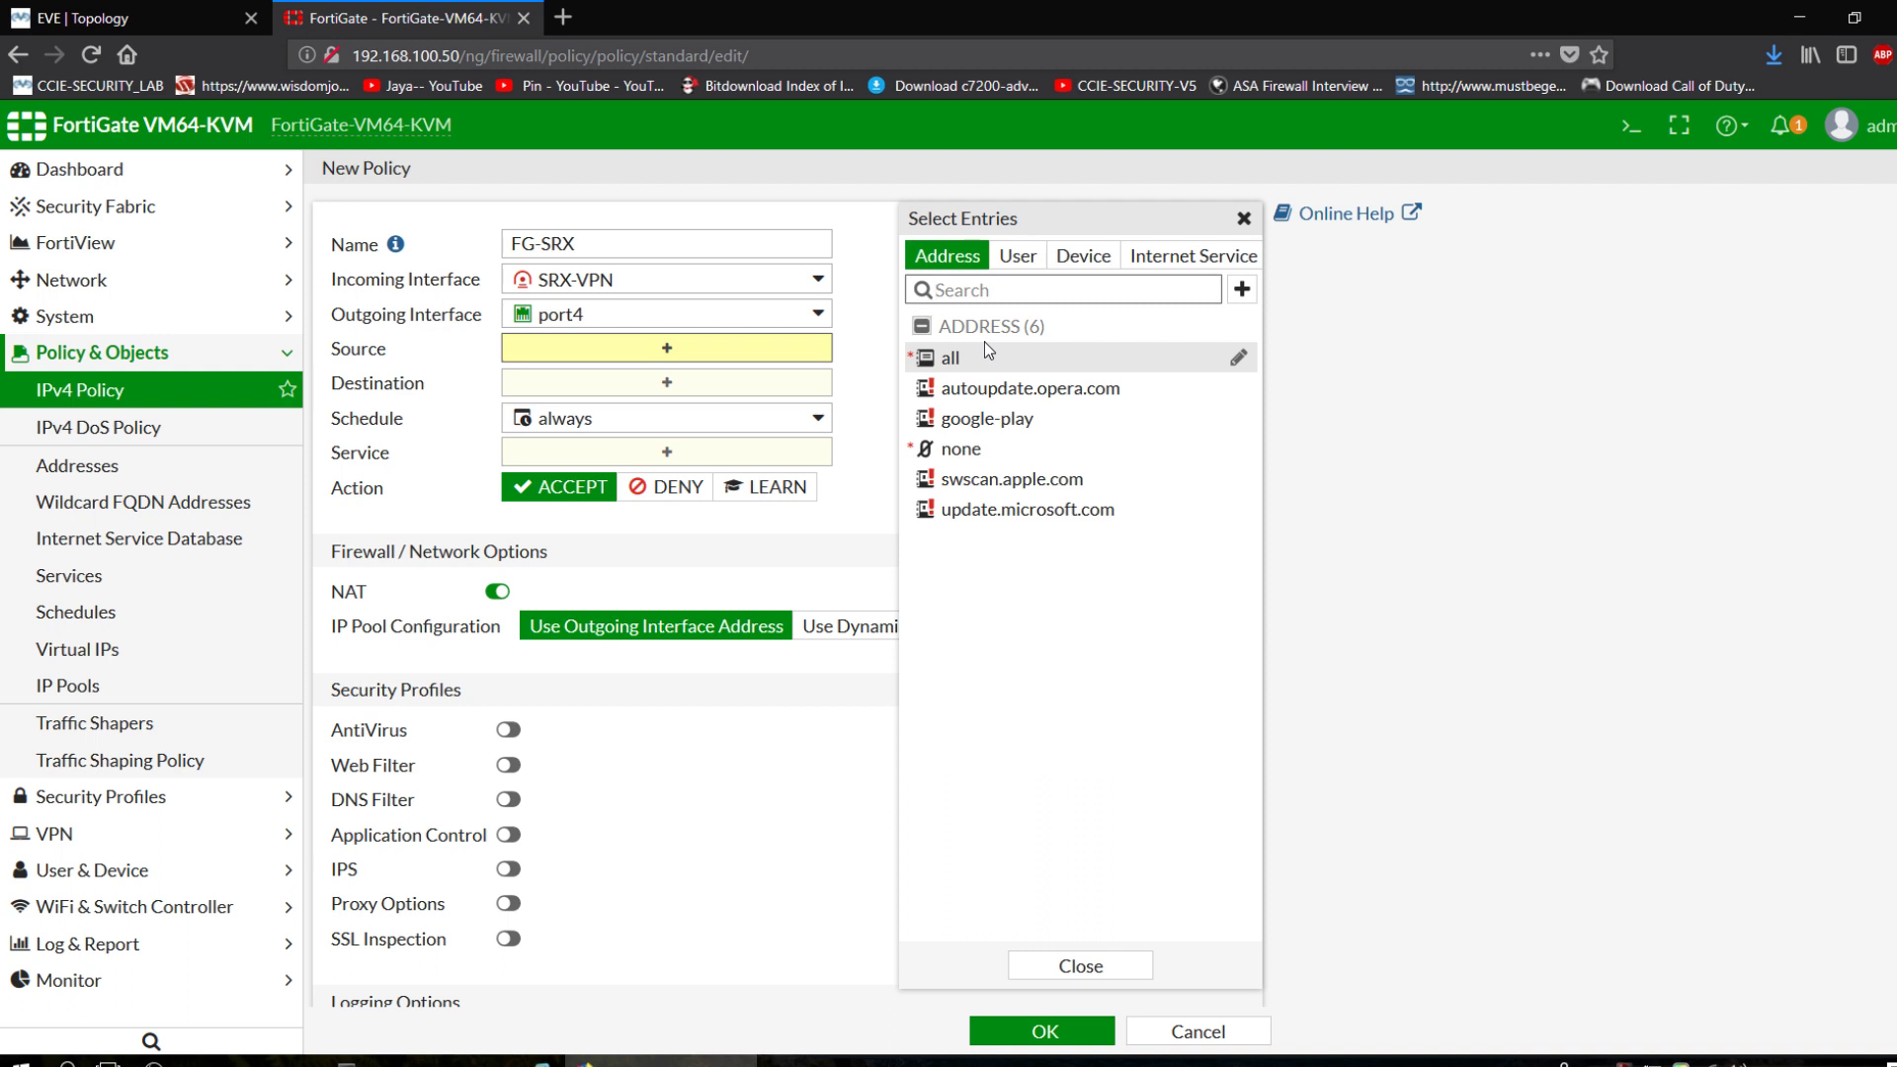
pyautogui.click(984, 346)
pyautogui.click(637, 415)
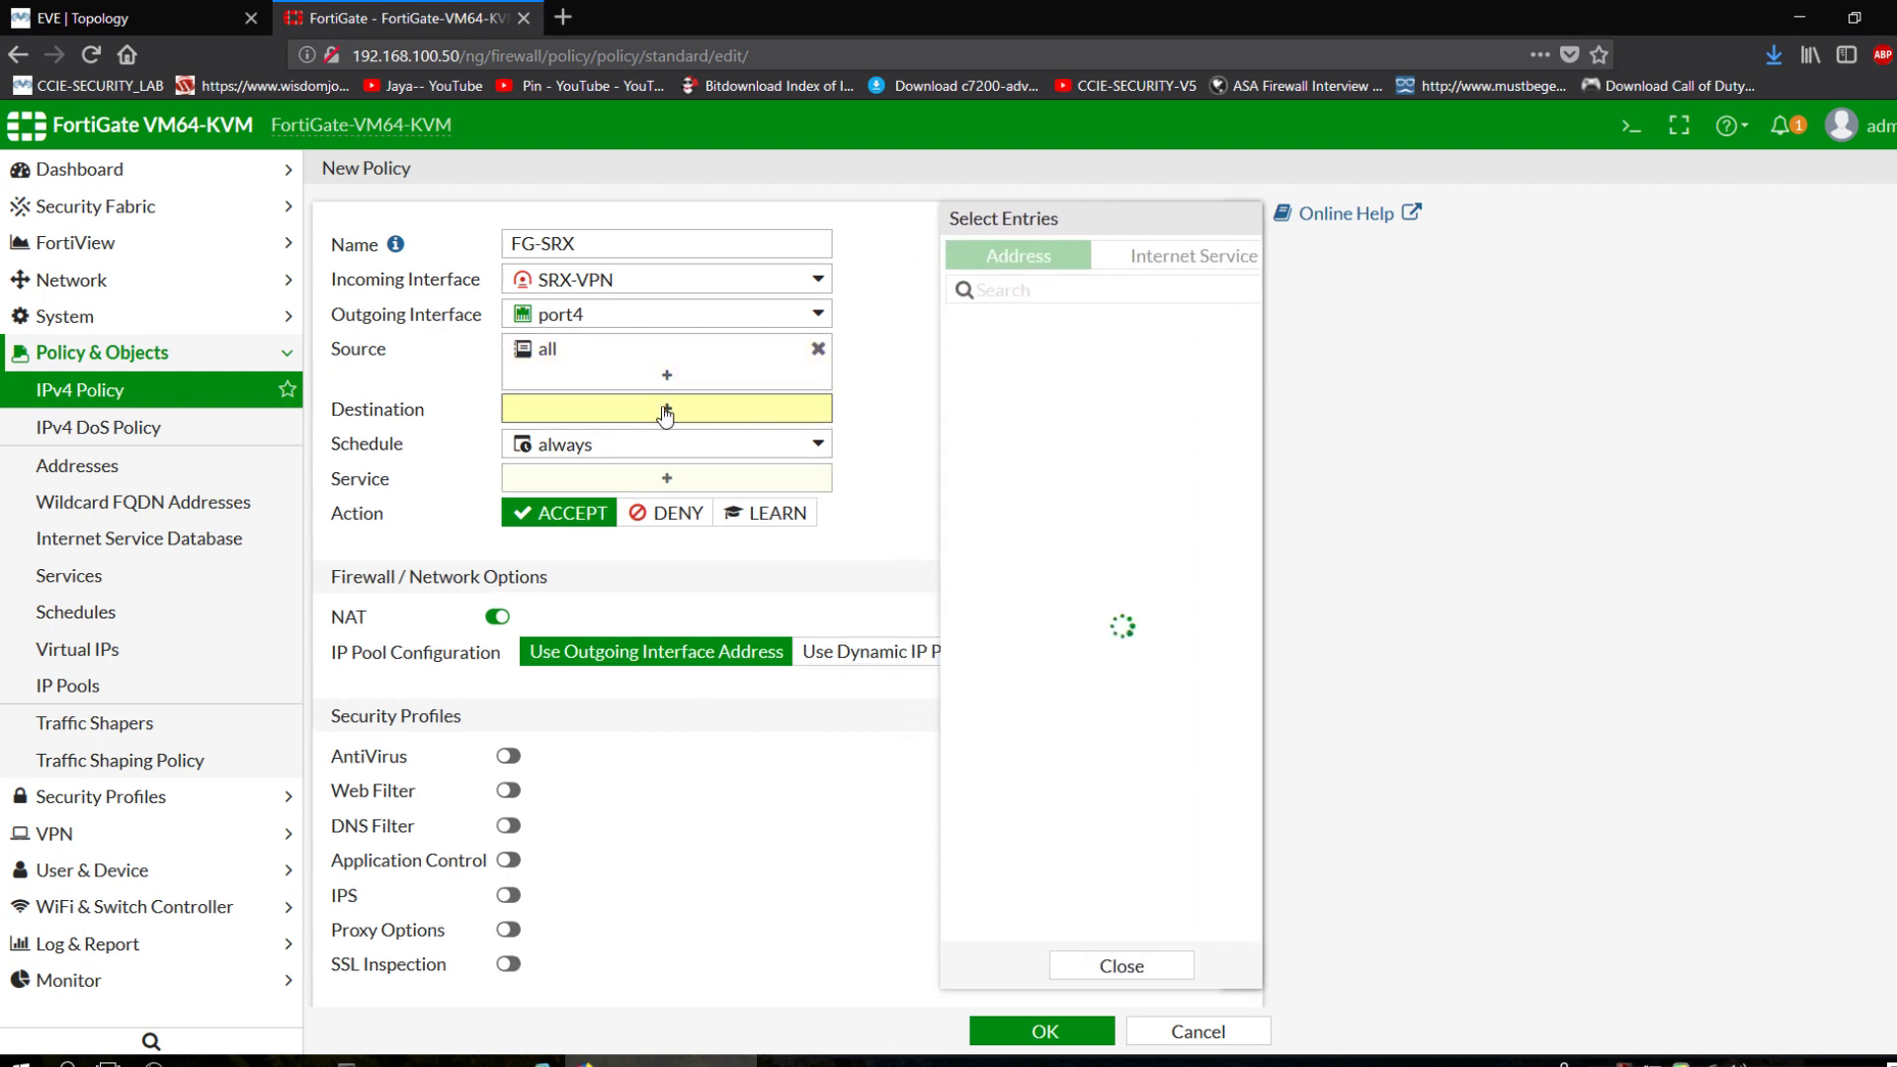
pyautogui.click(968, 359)
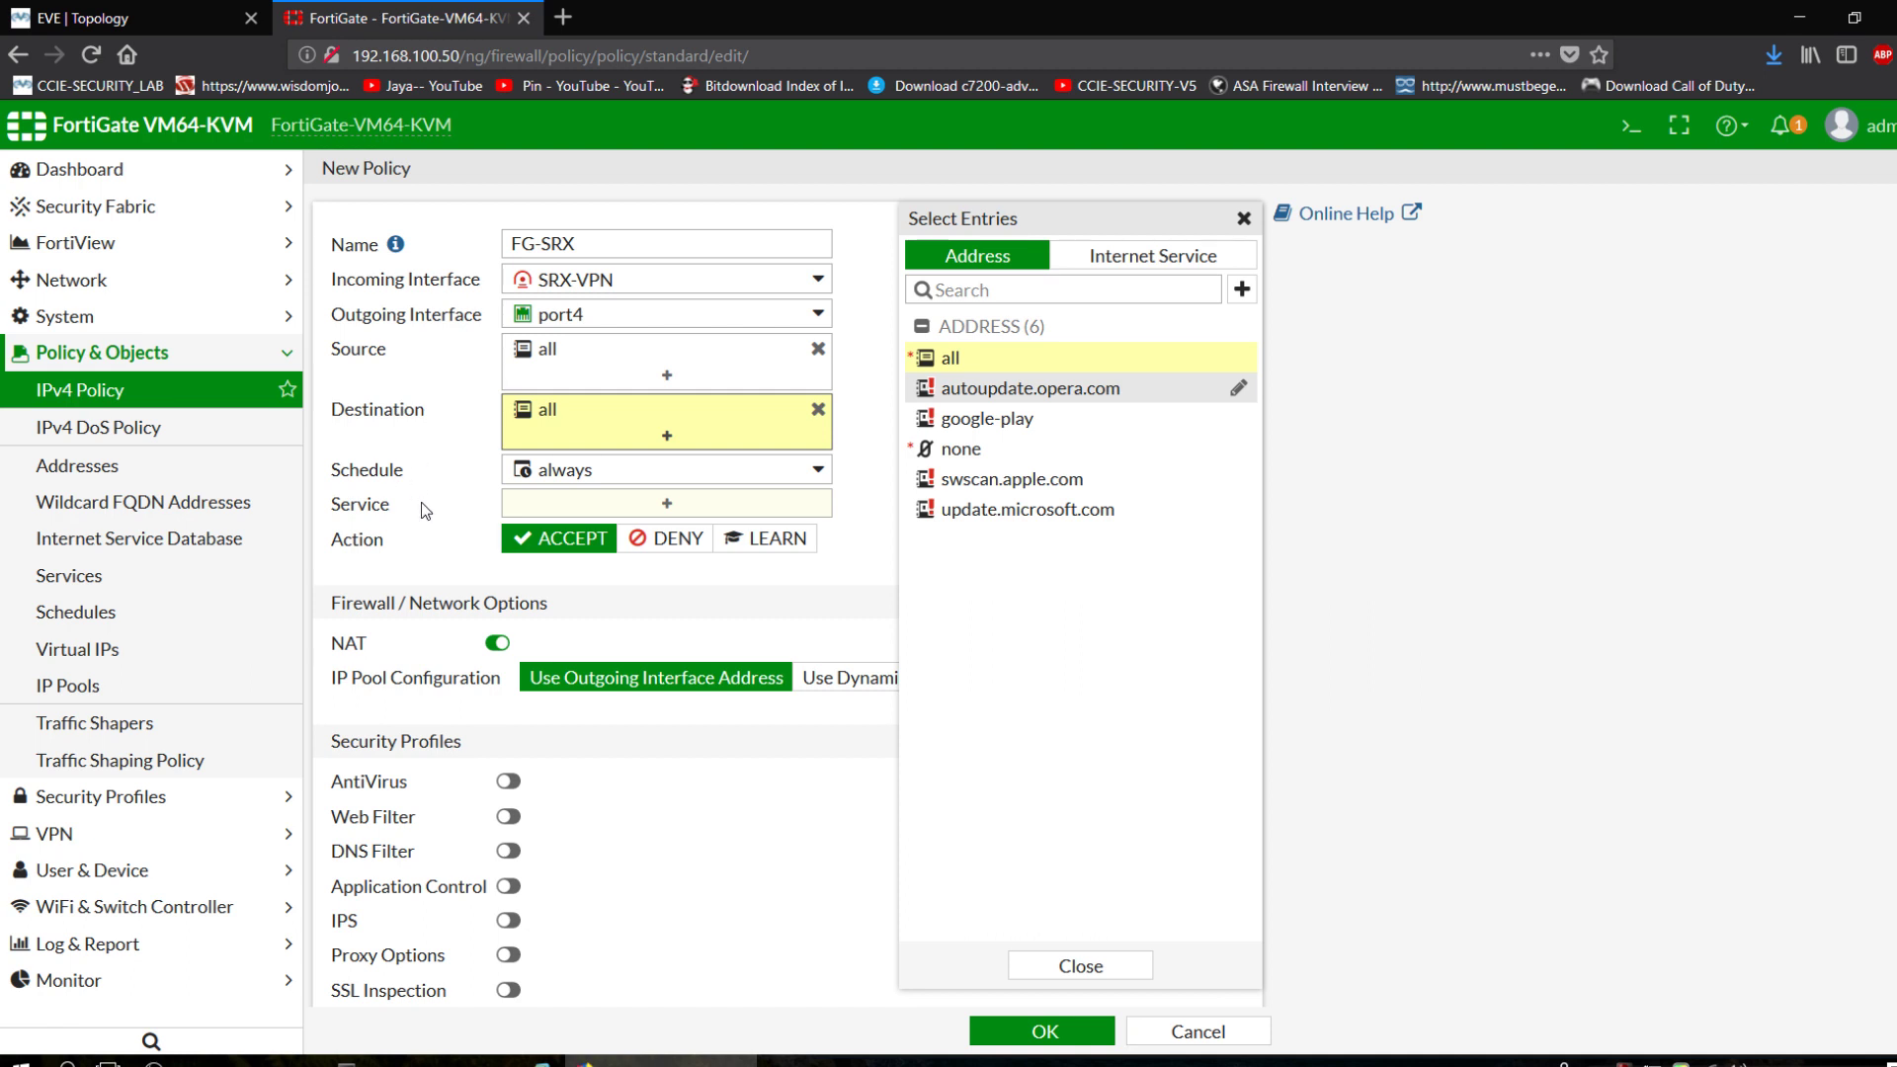
pyautogui.click(532, 508)
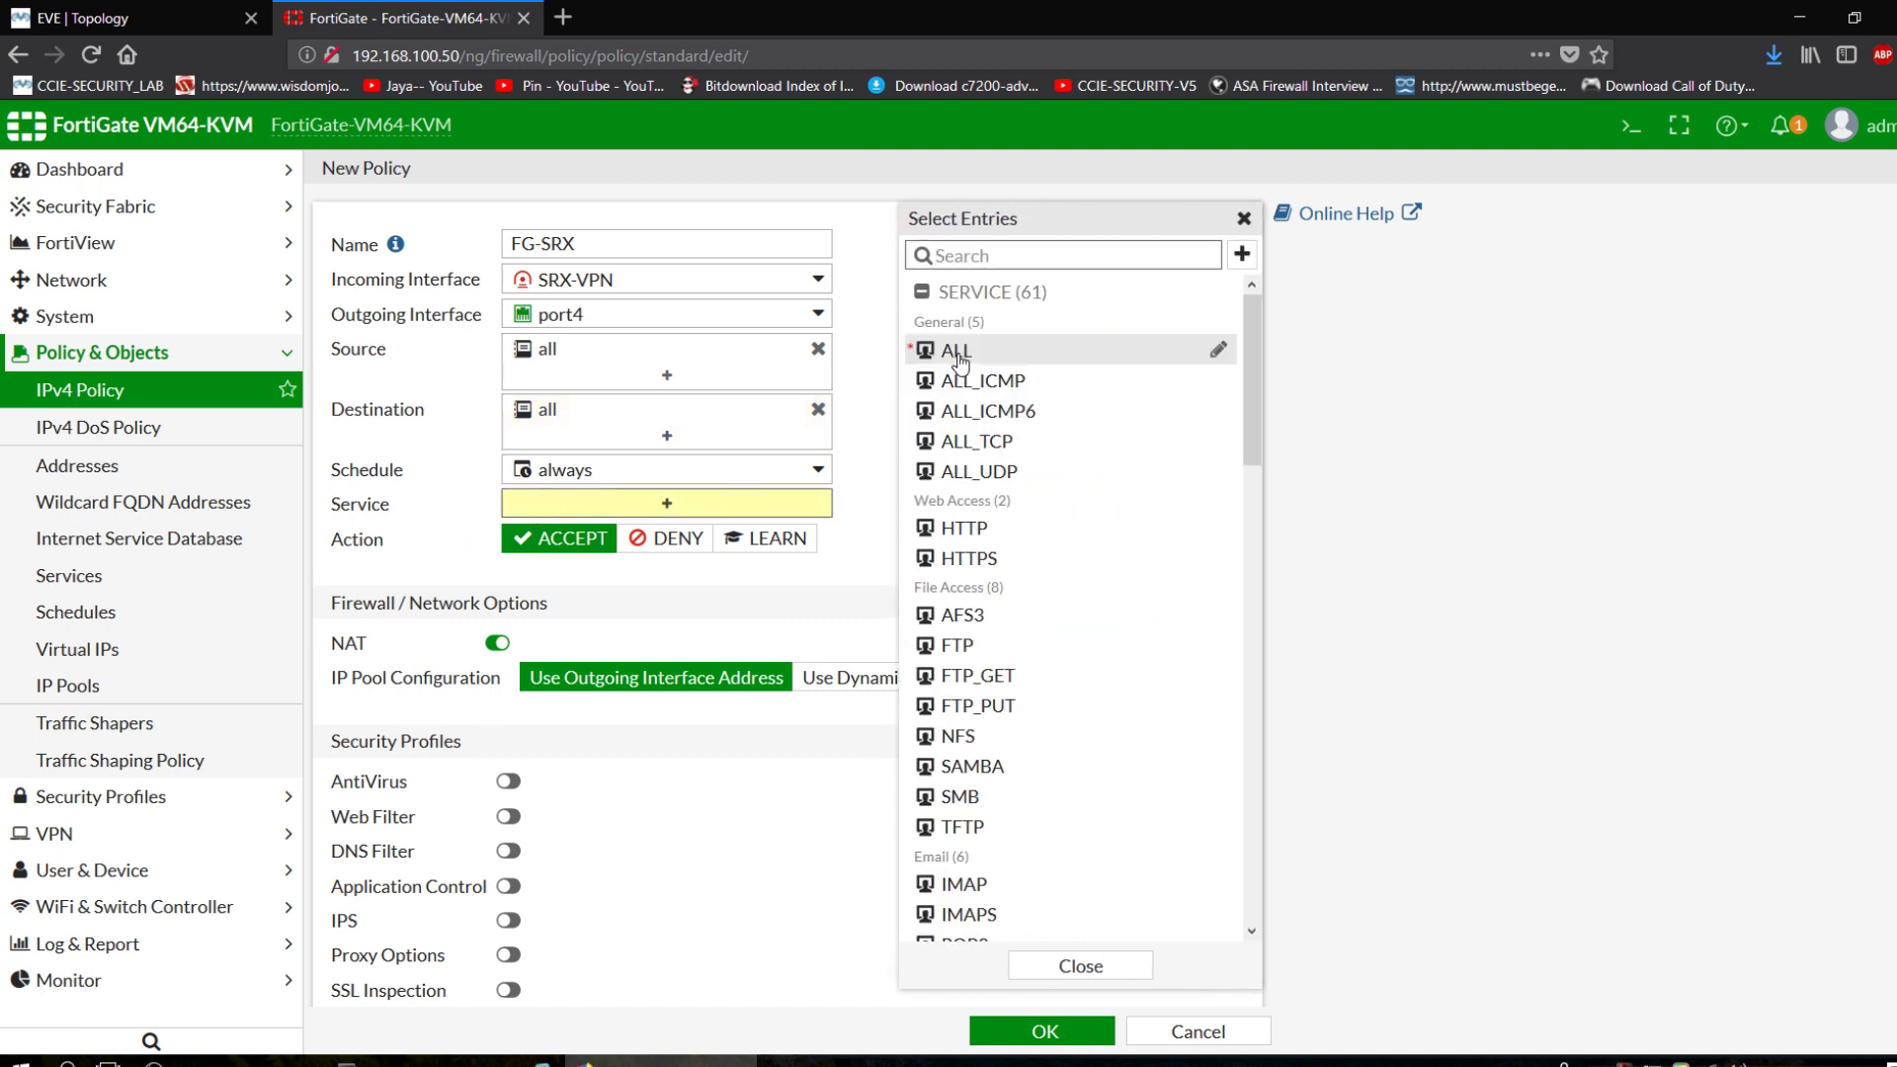
pyautogui.click(957, 352)
pyautogui.click(409, 519)
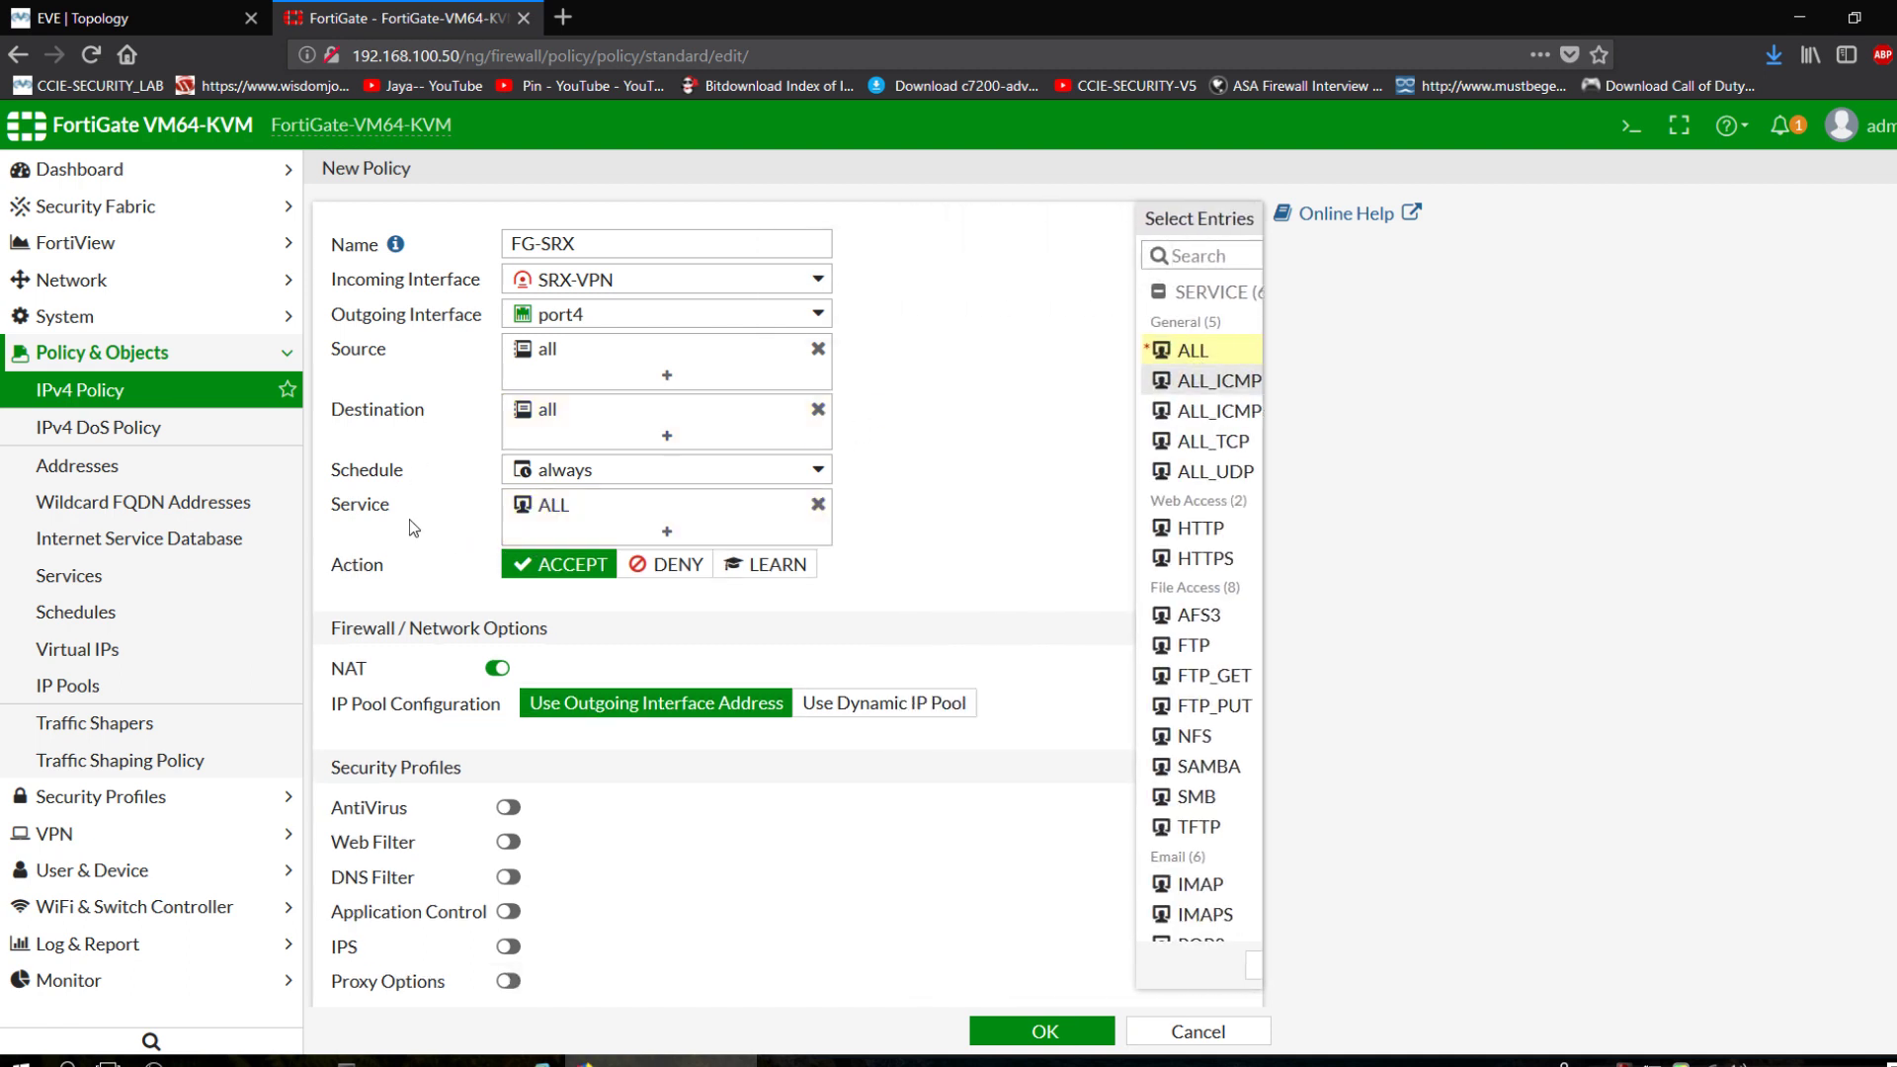
pyautogui.click(497, 669)
pyautogui.scroll(-3, 791, 826)
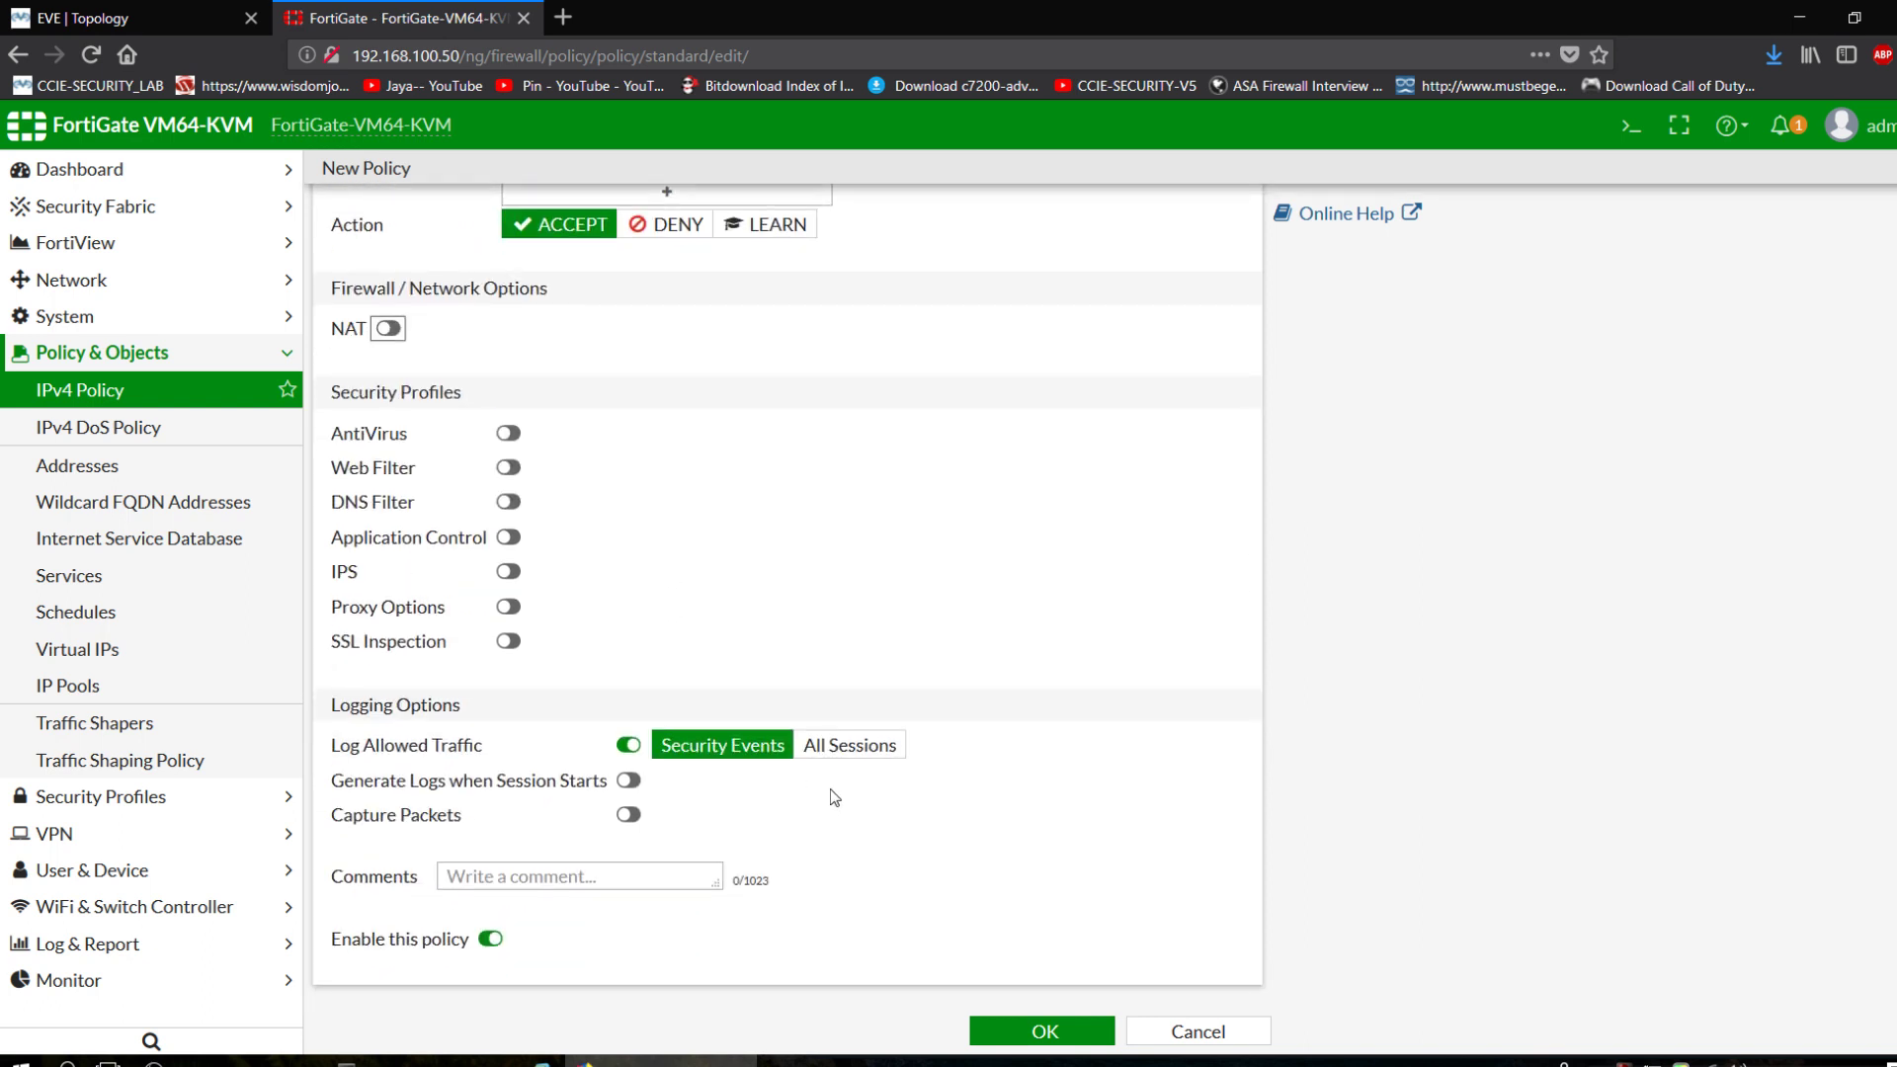
pyautogui.click(847, 745)
pyautogui.click(1044, 1030)
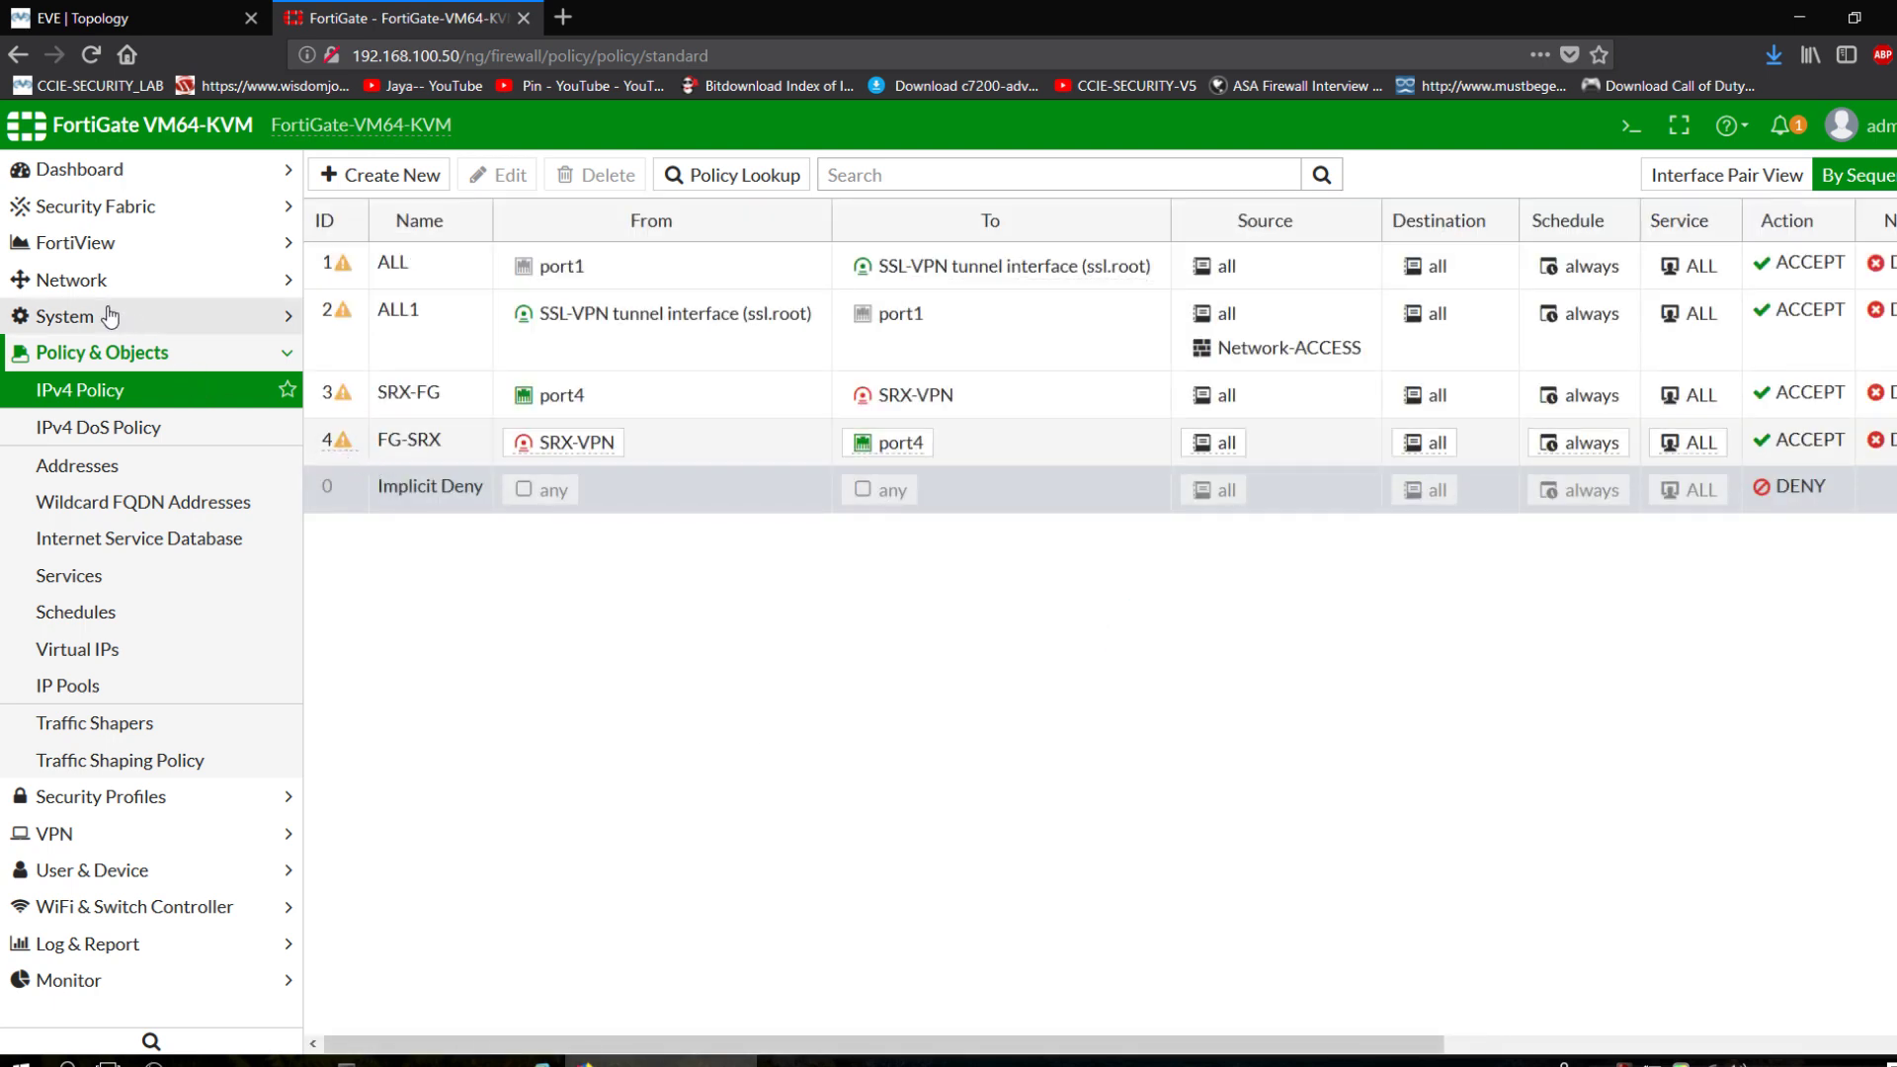
pyautogui.click(110, 315)
pyautogui.click(106, 289)
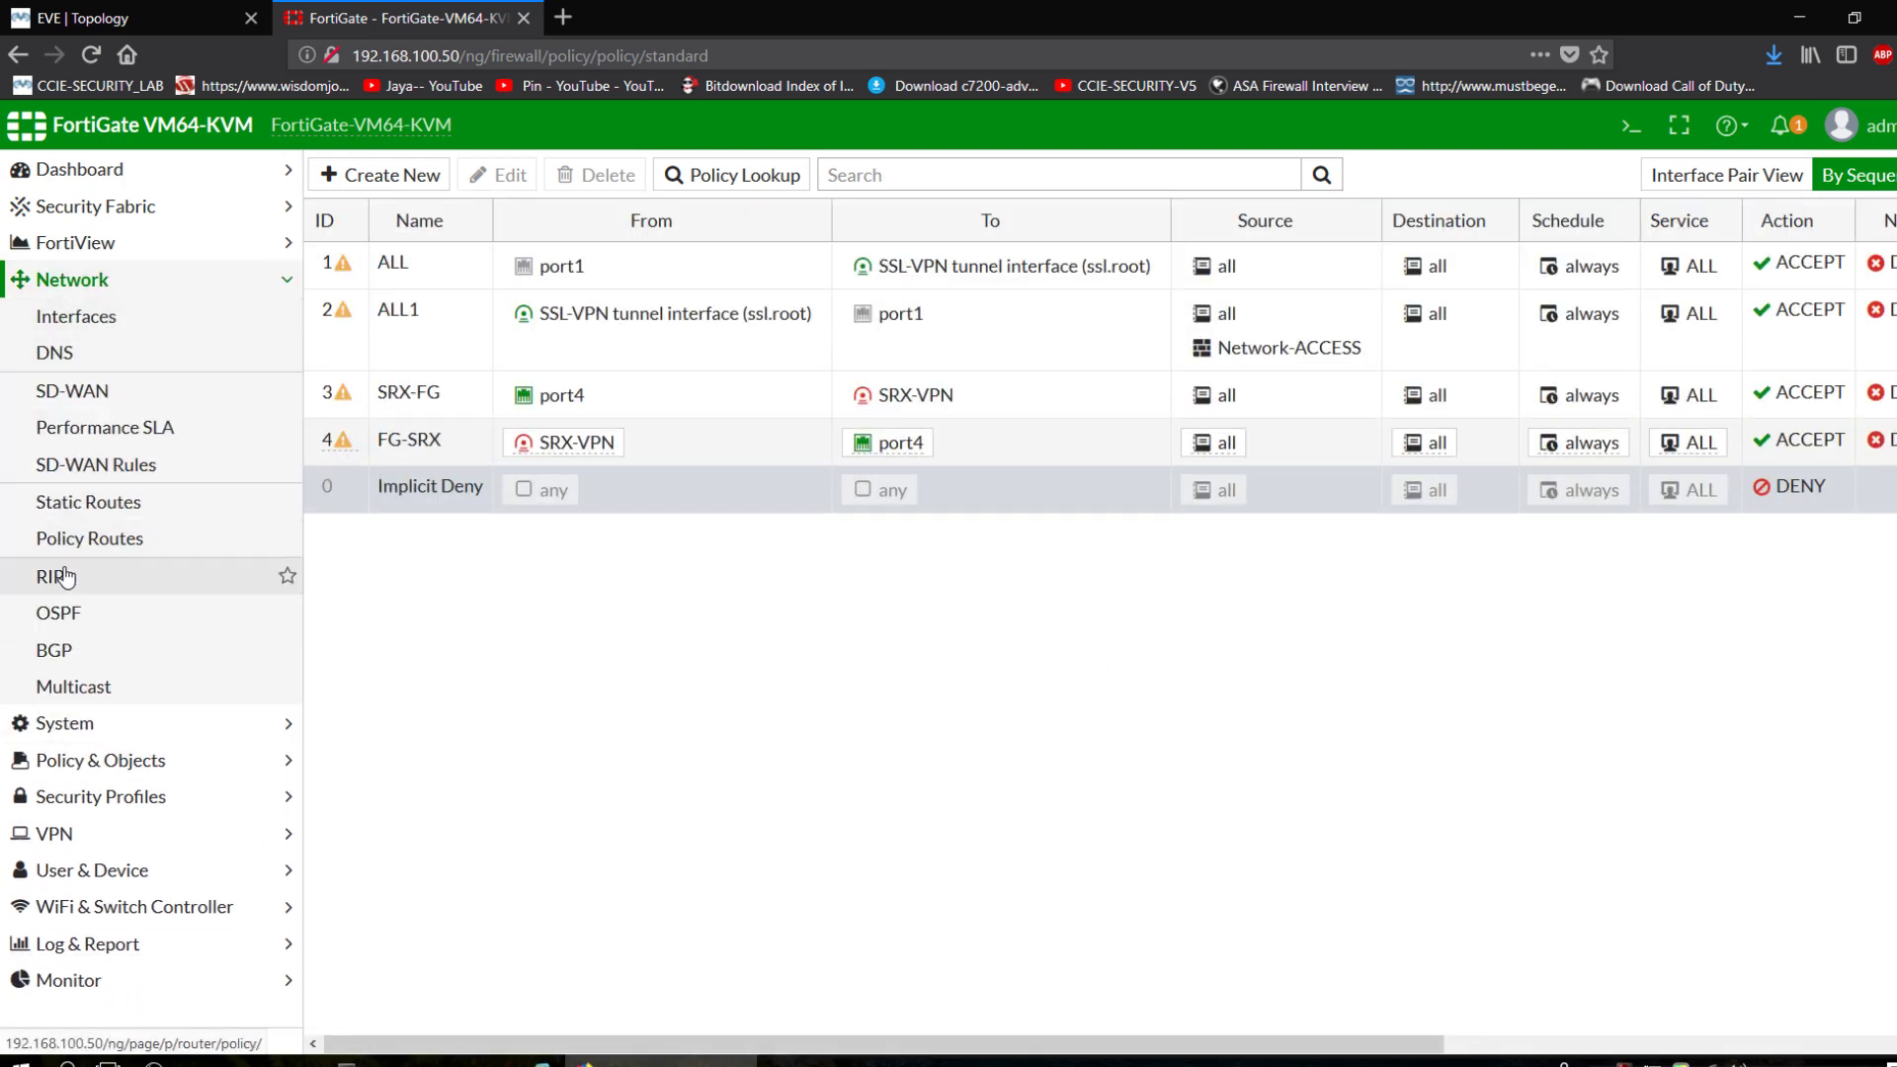
# Start a new static route with destination 192.168.20.0/24.
pyautogui.click(77, 502)
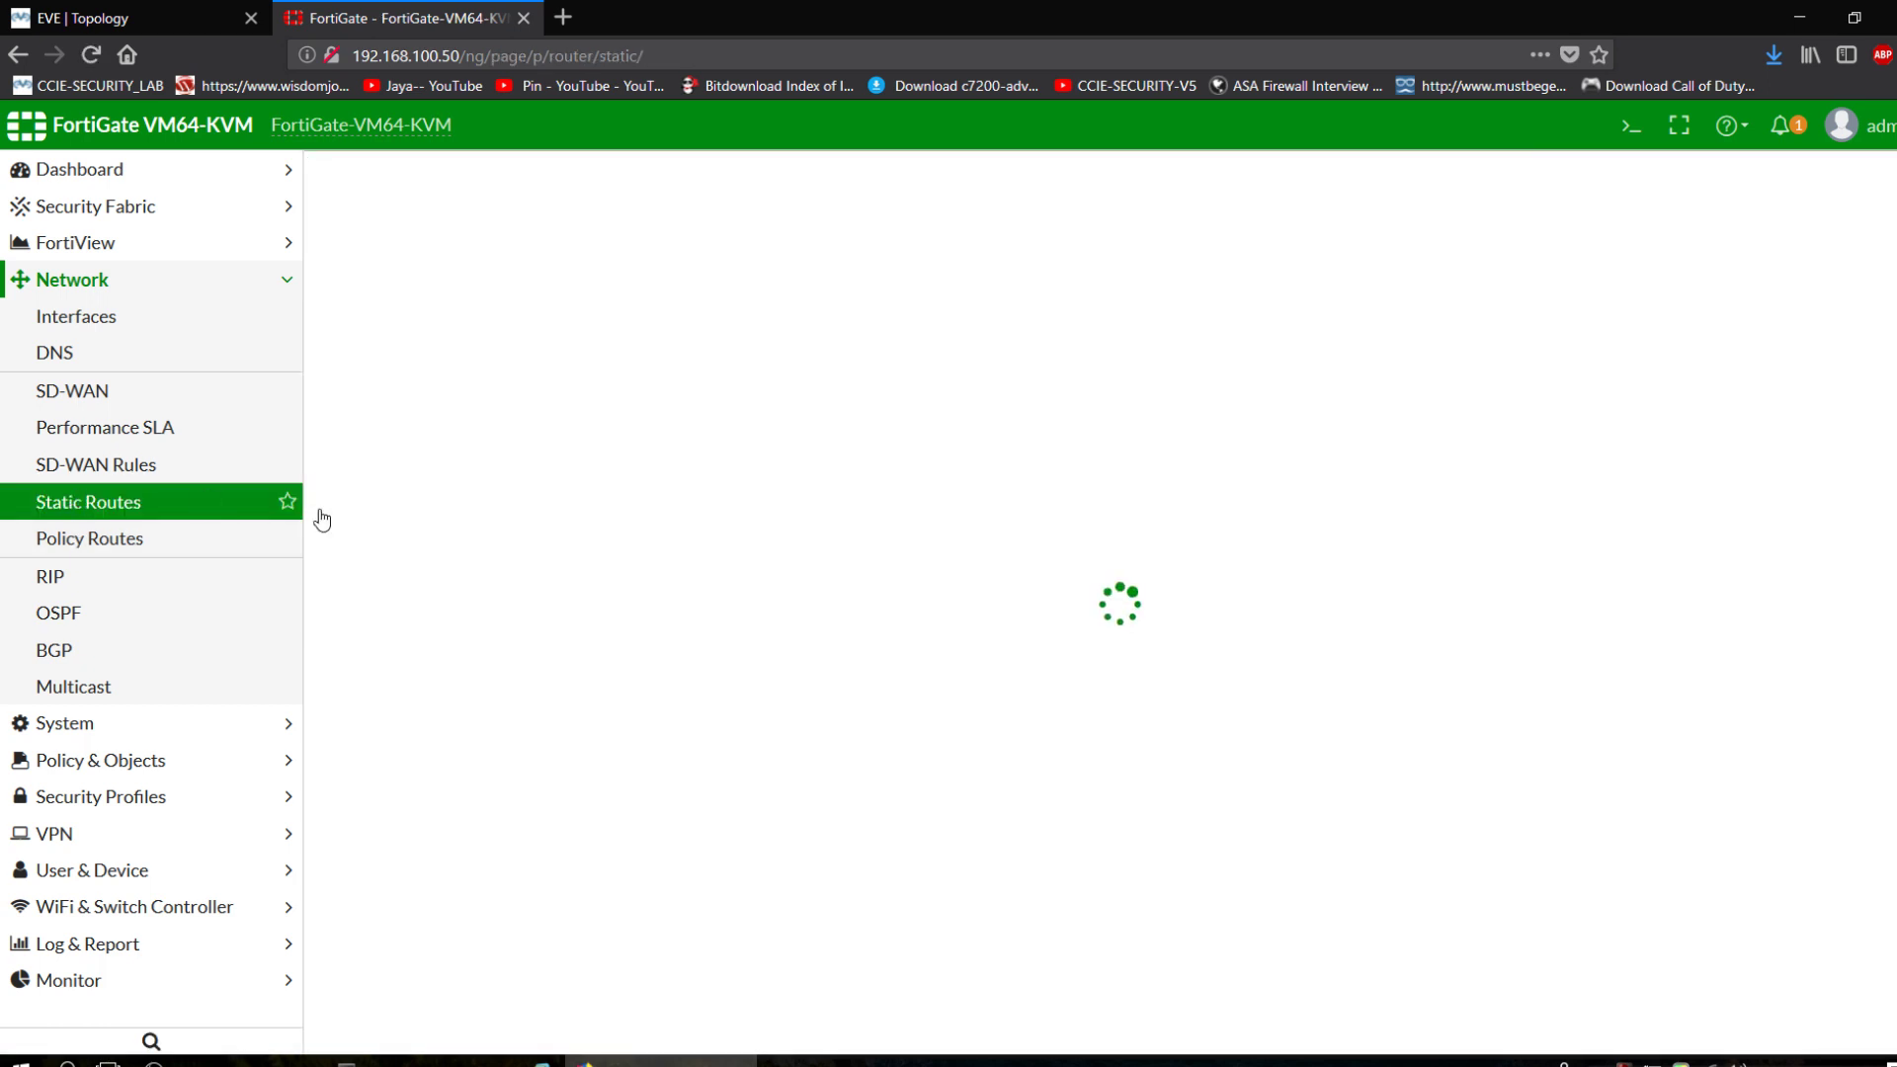
pyautogui.click(395, 283)
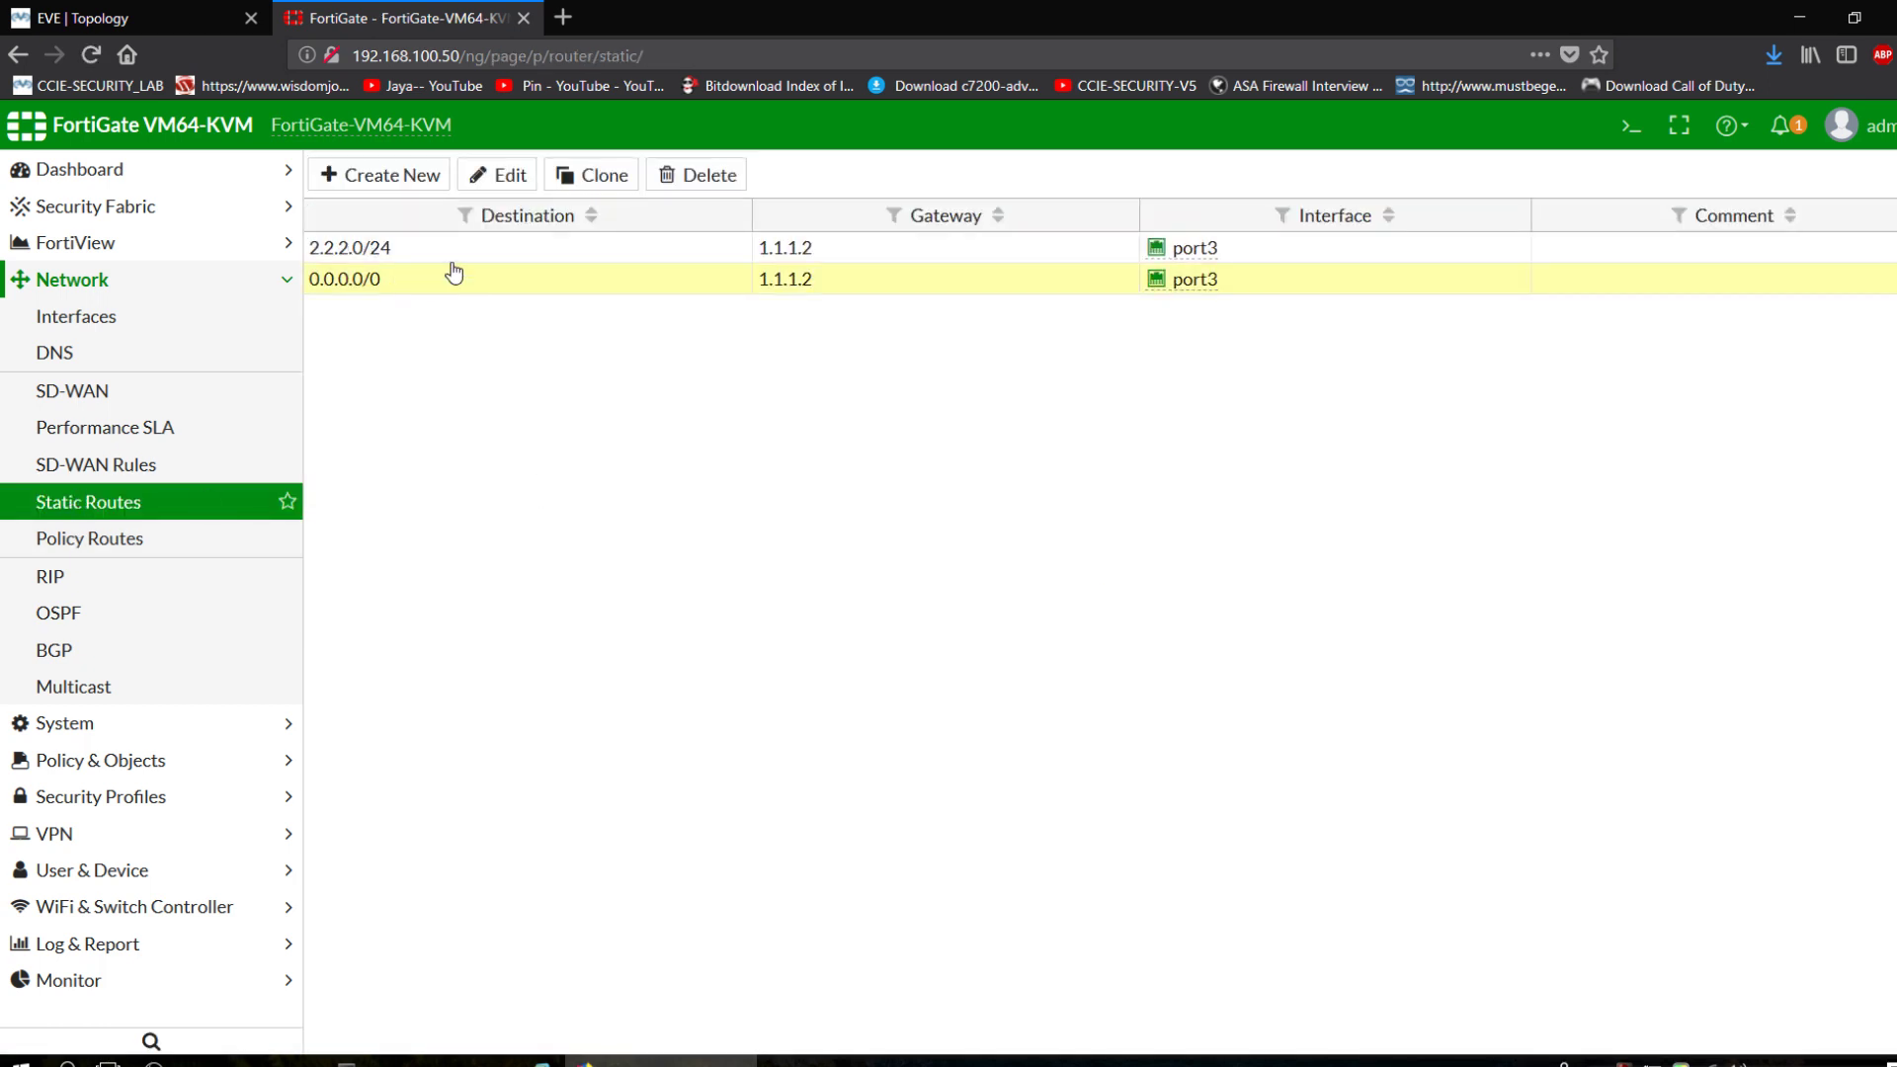
pyautogui.click(372, 175)
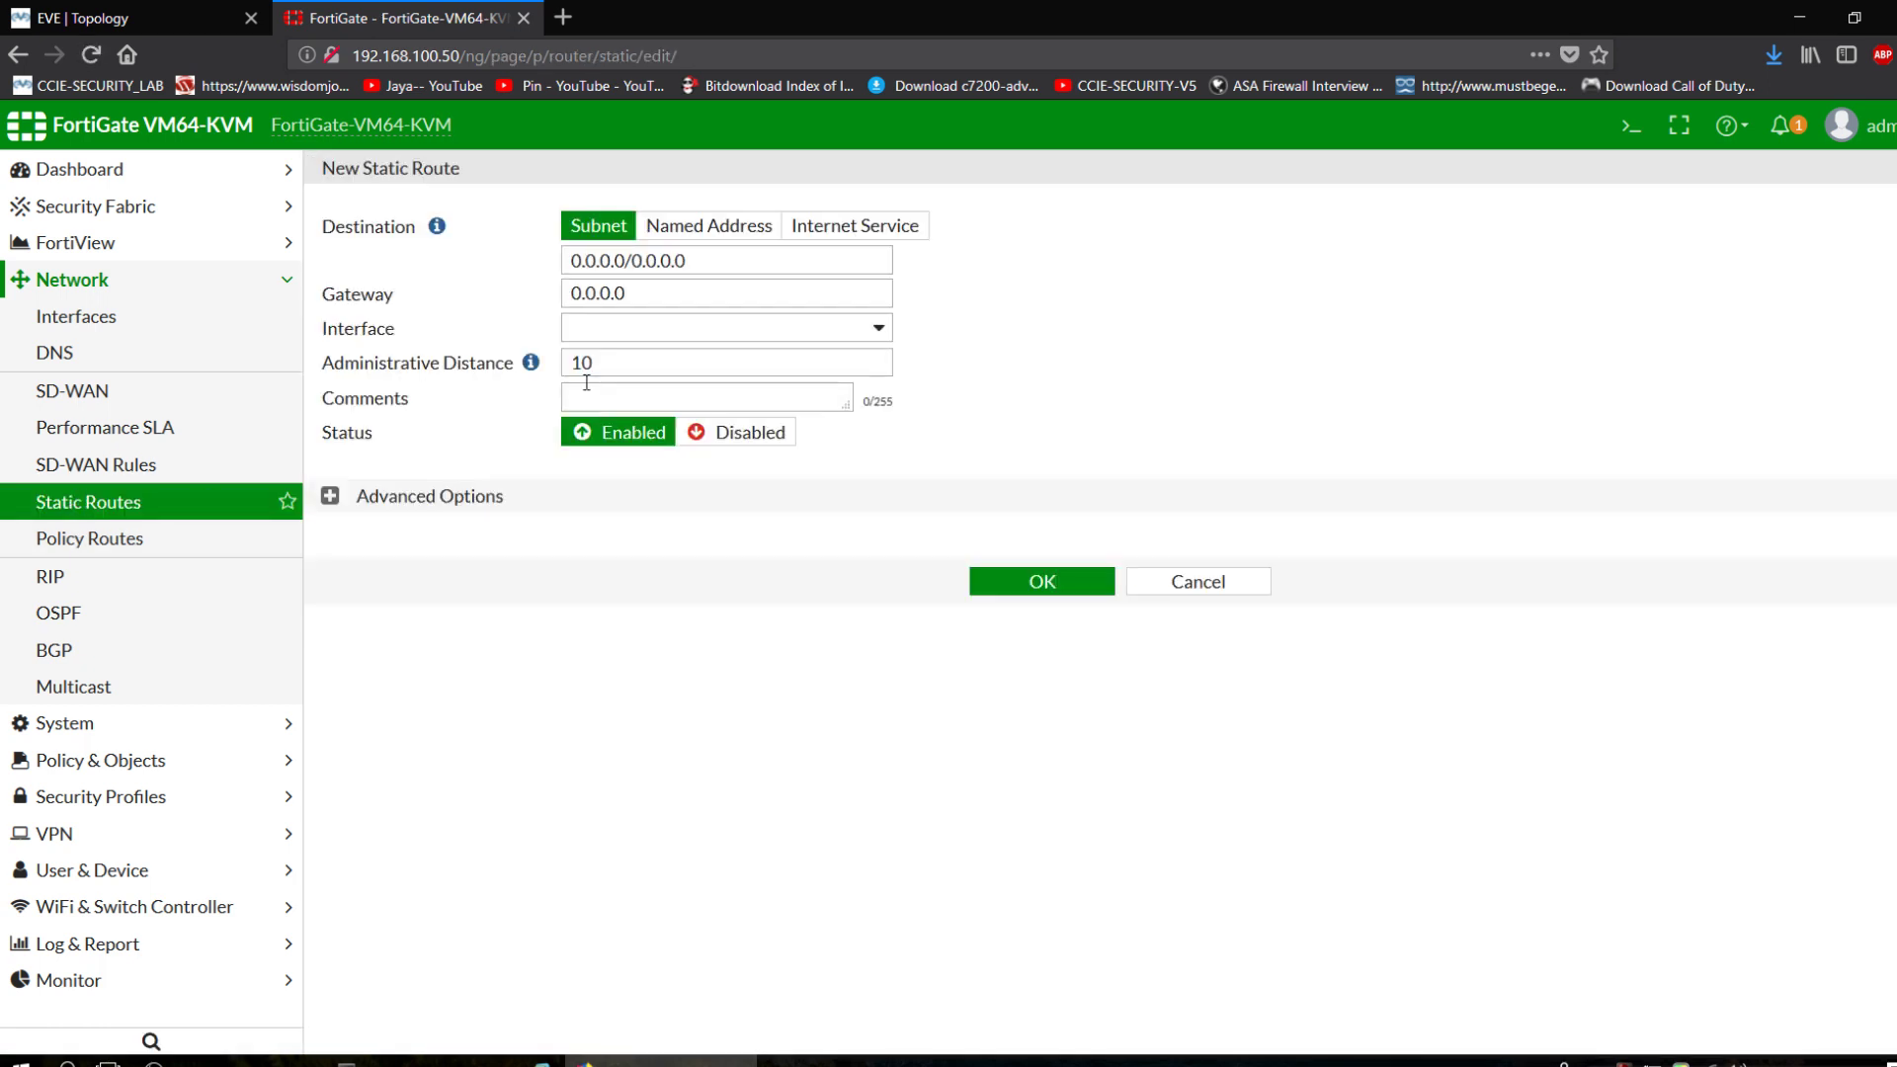
pyautogui.moveTo(746, 258); pyautogui.dragTo(457, 259)
pyautogui.write('1')
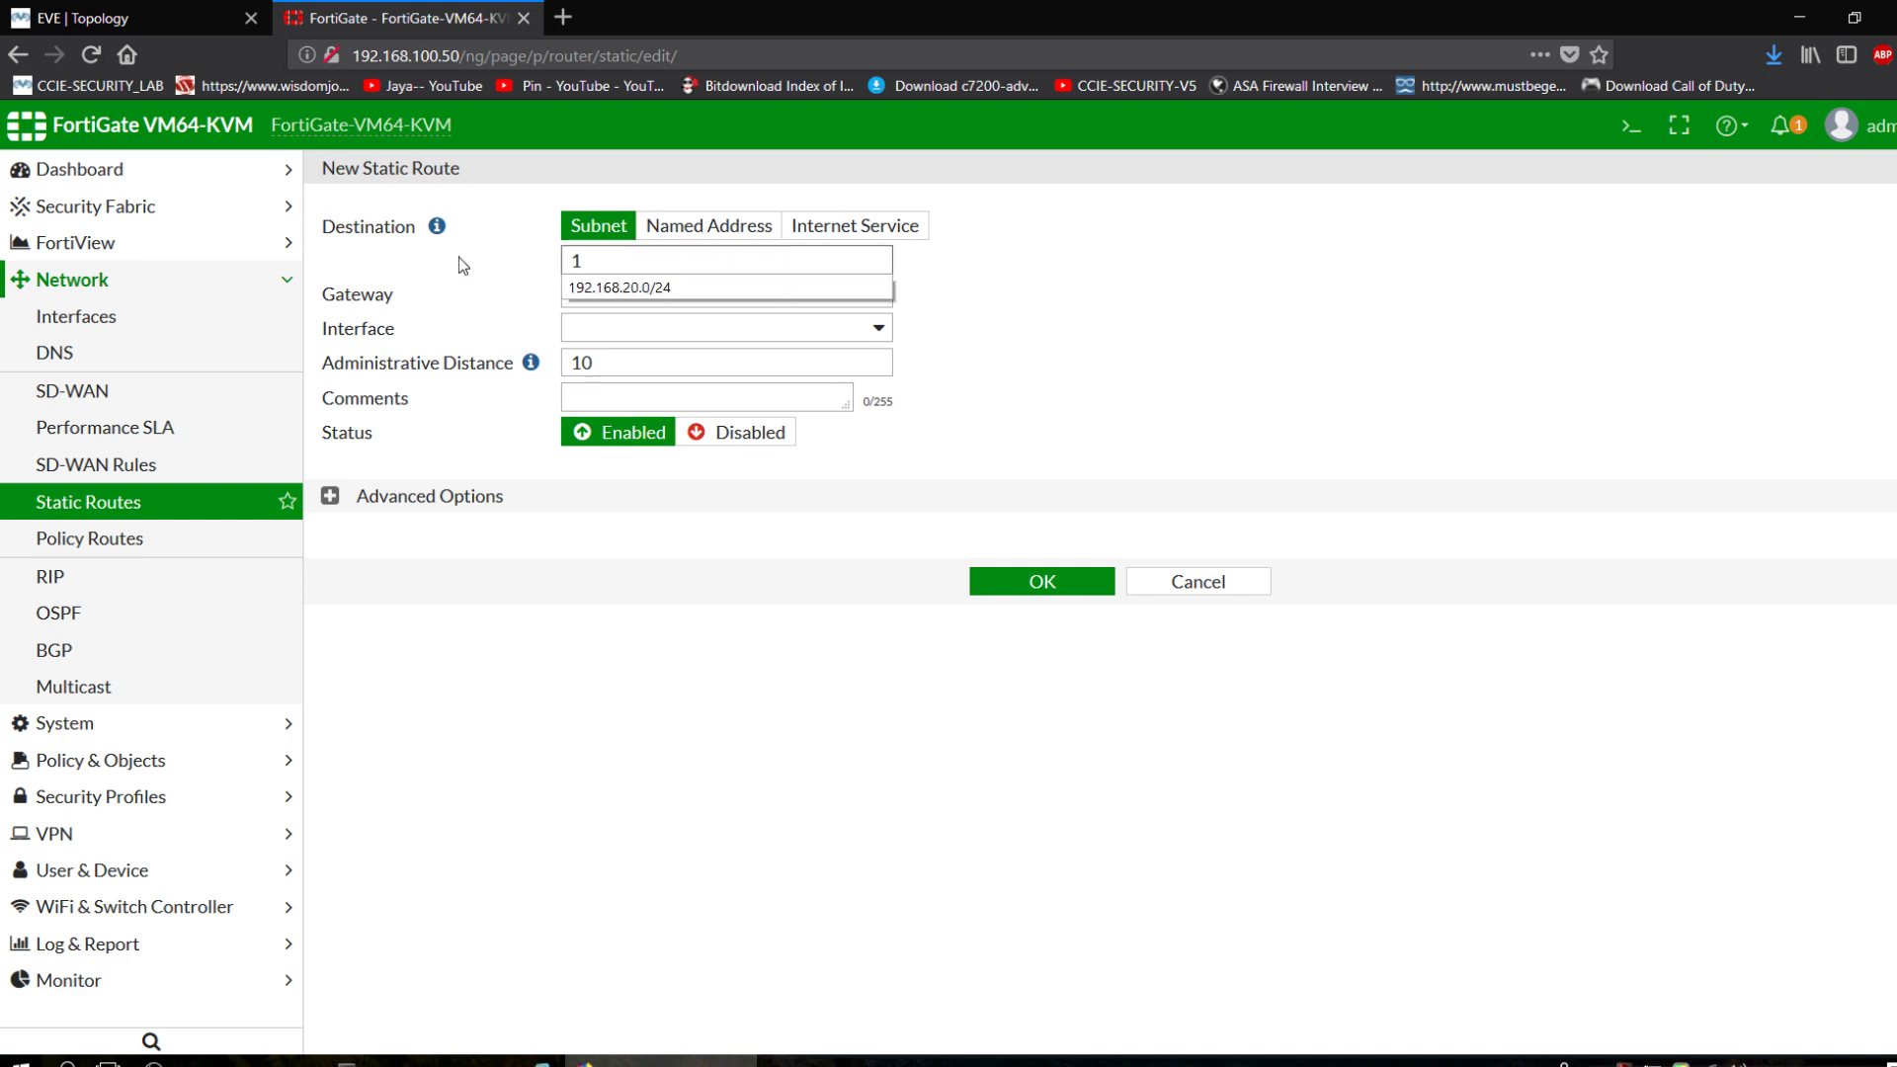
pyautogui.write('92.168.')
pyautogui.press('Down')
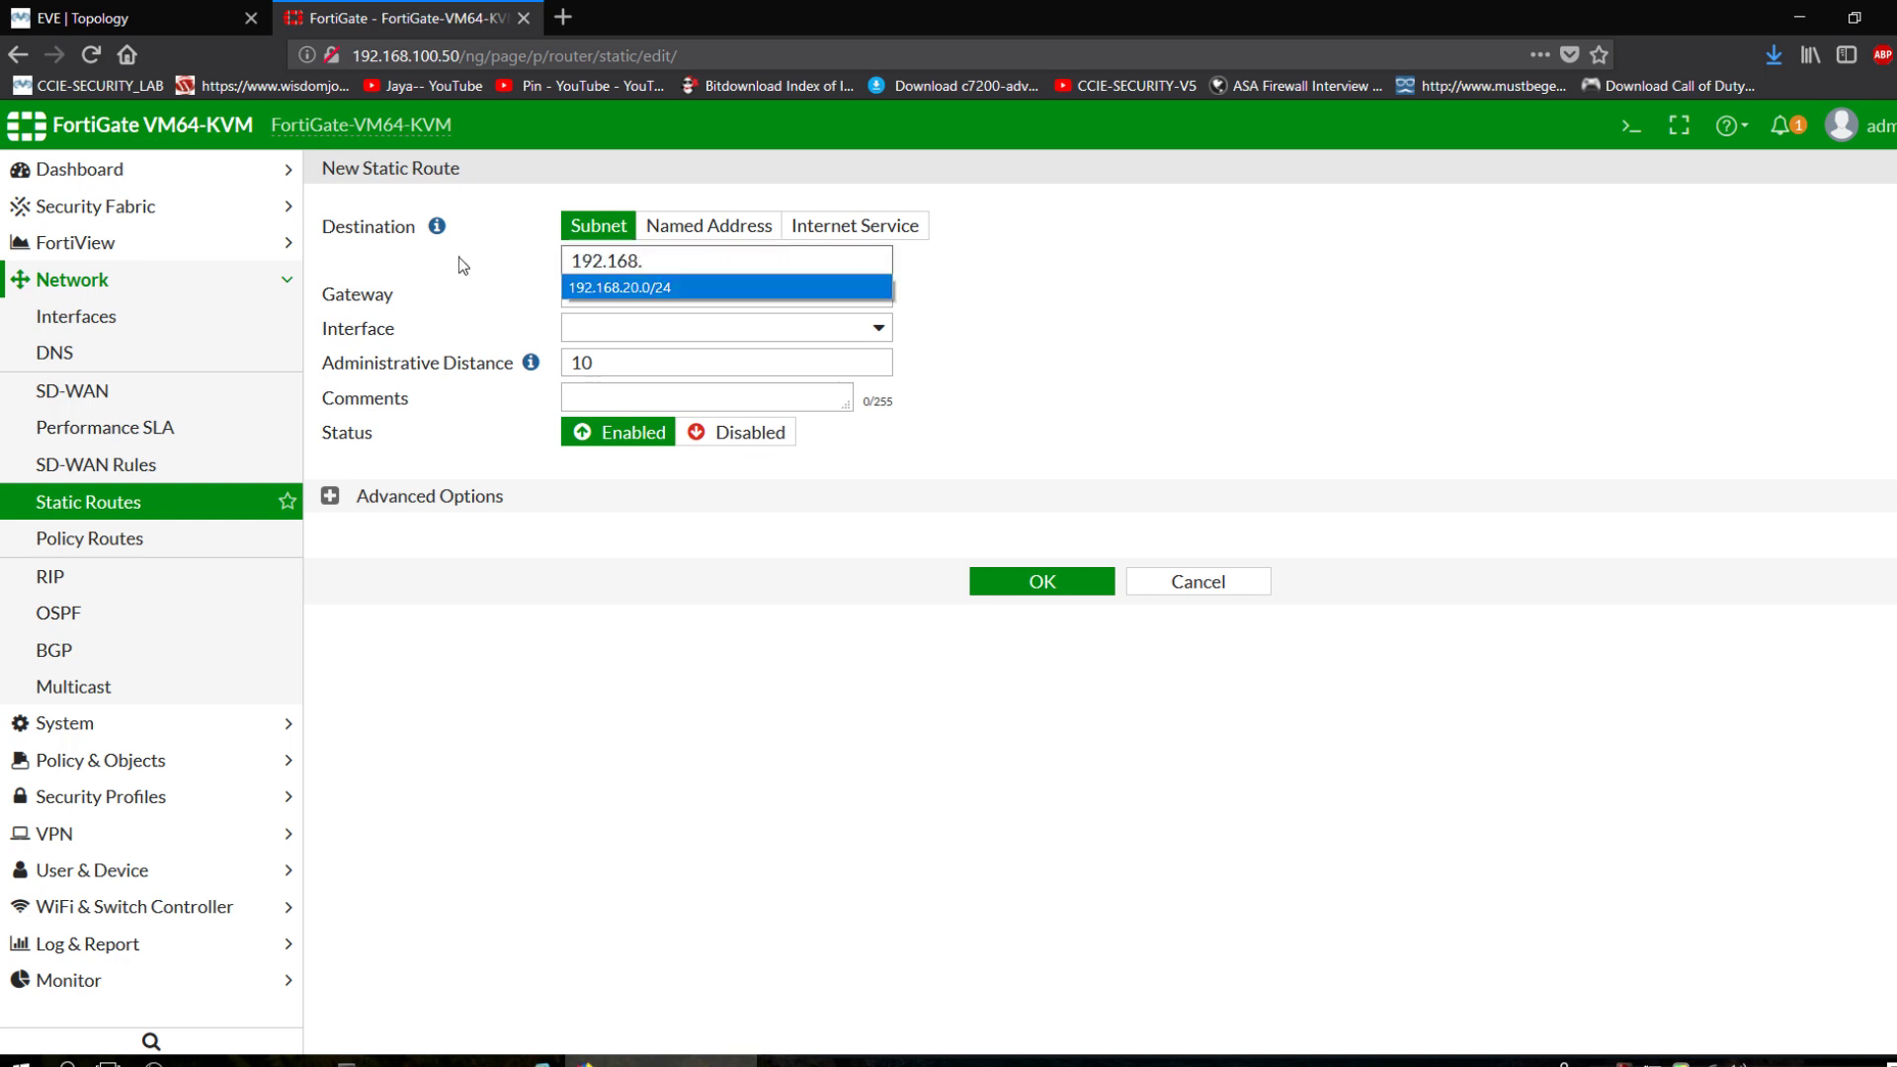
pyautogui.press('Return')
# Set the route's interface to SRX-VPN and save the static route.
pyautogui.moveTo(632, 293); pyautogui.dragTo(564, 293)
pyautogui.click(851, 343)
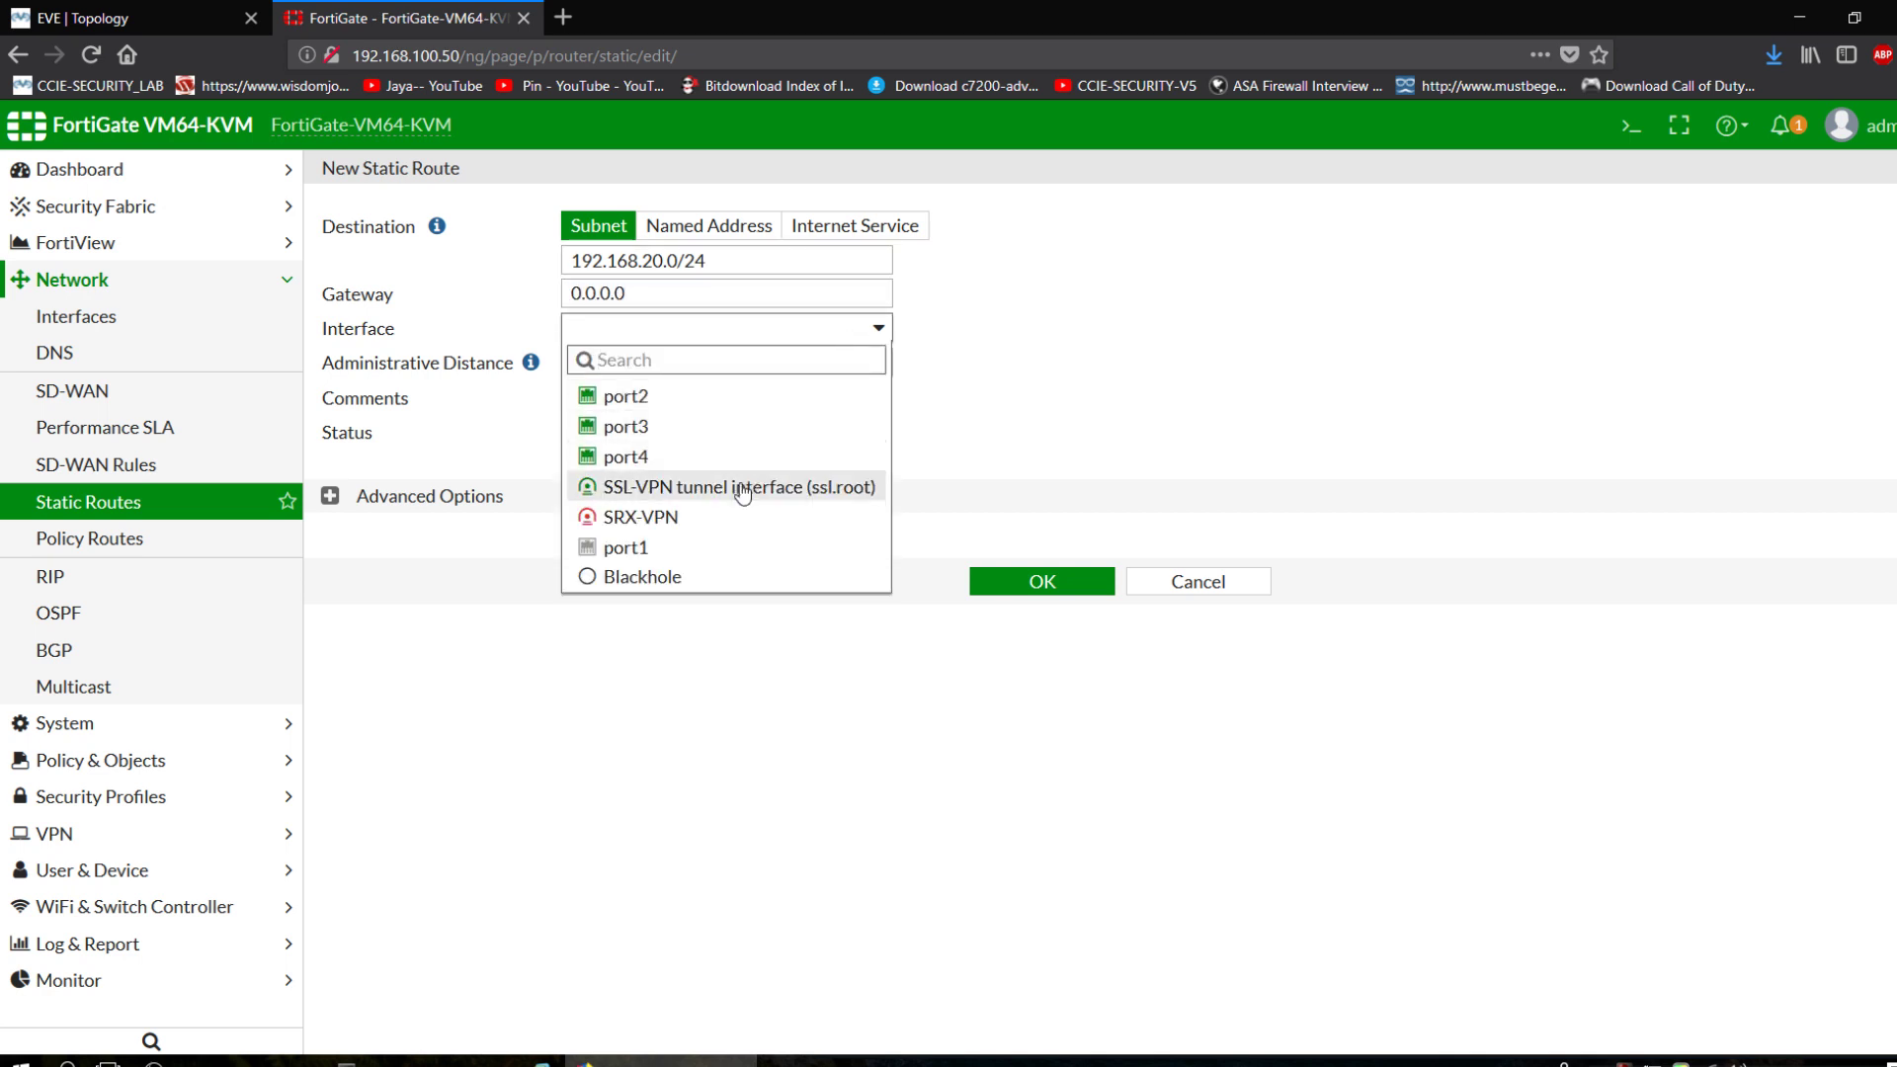
pyautogui.click(721, 542)
pyautogui.click(775, 328)
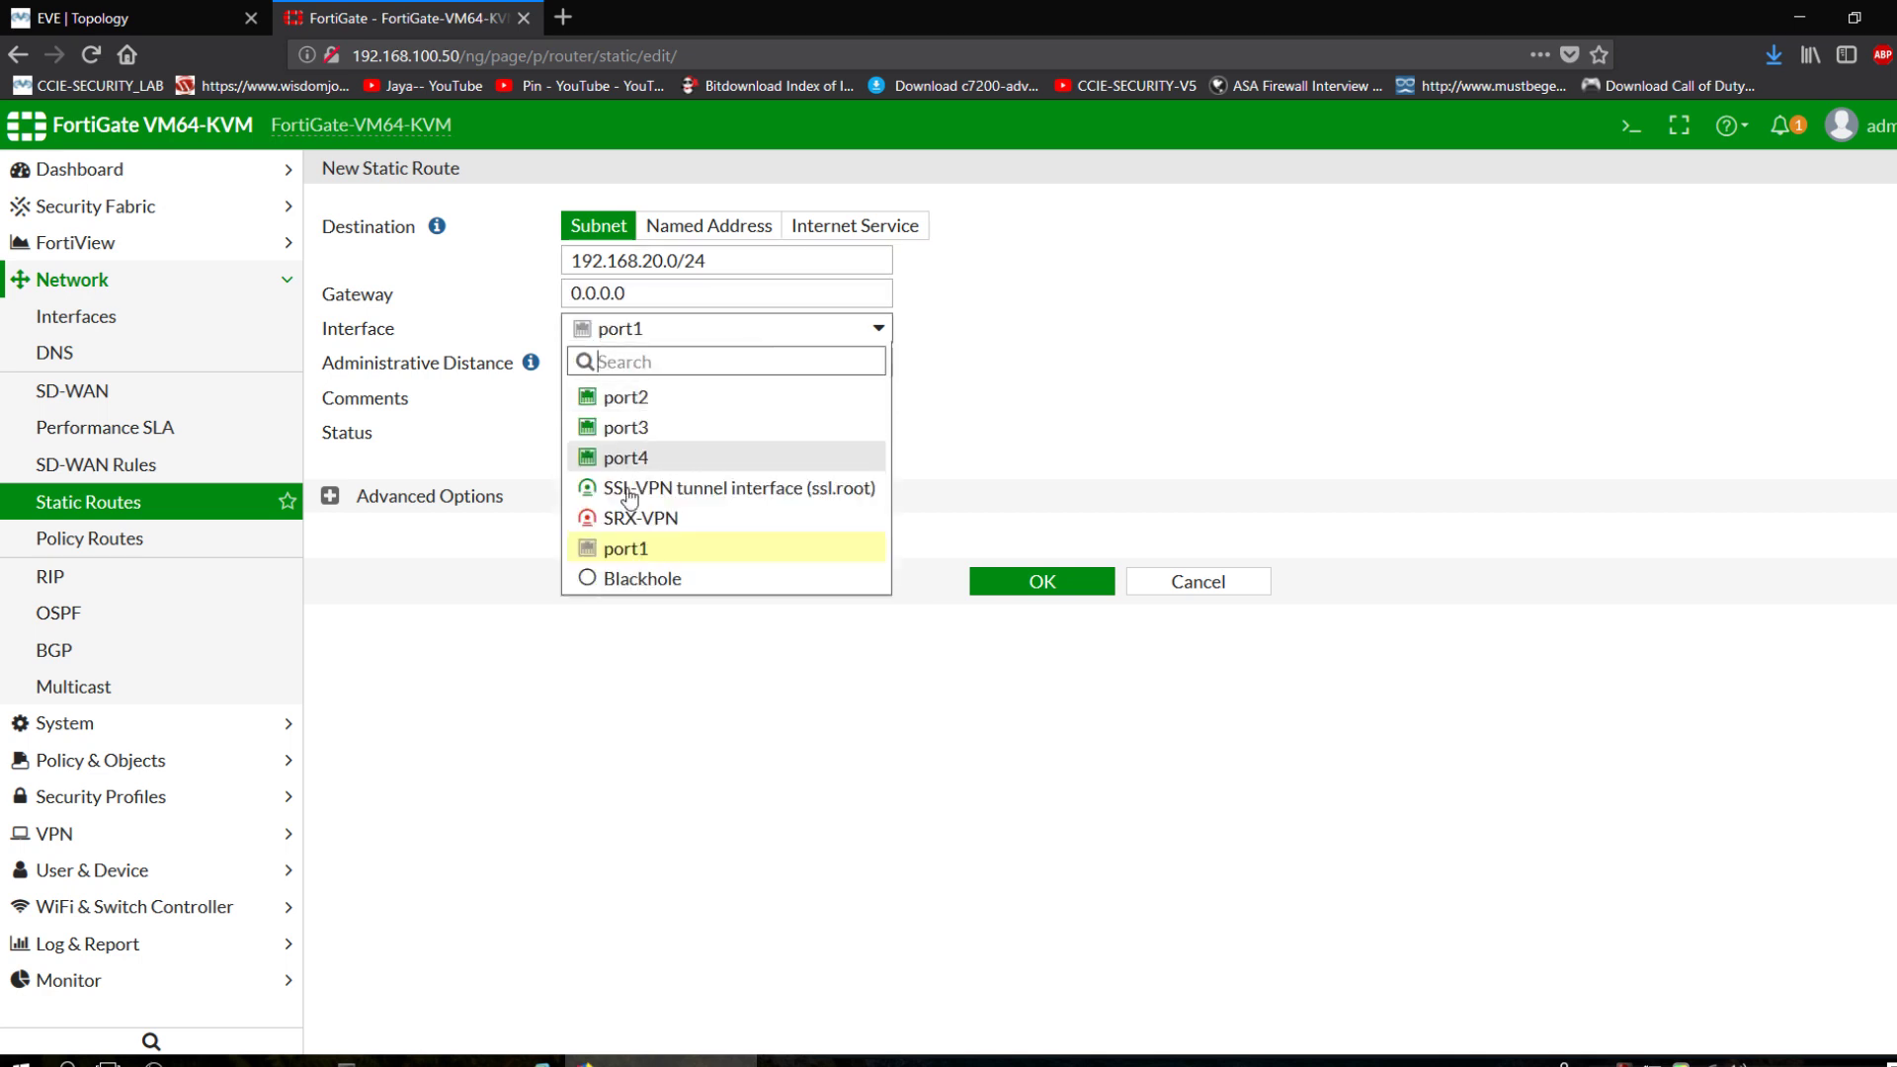
pyautogui.click(623, 522)
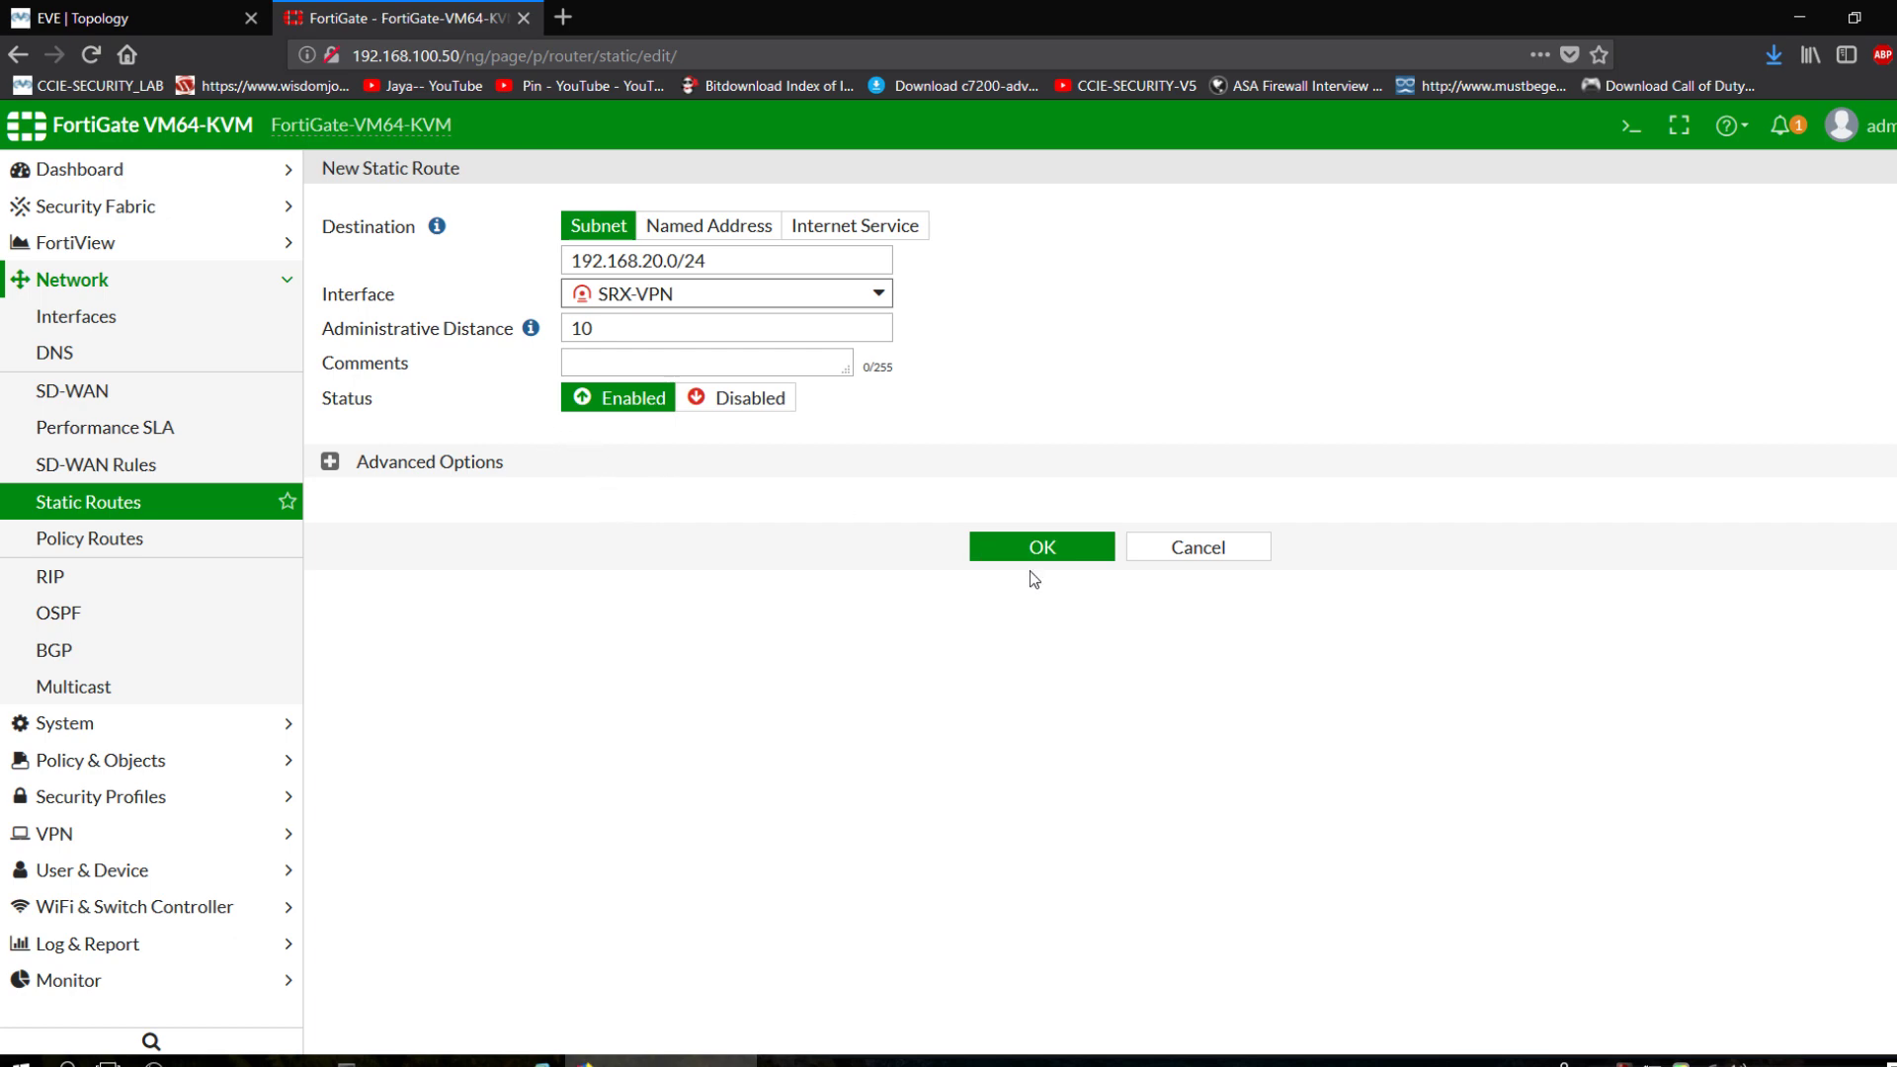
pyautogui.click(209, 8)
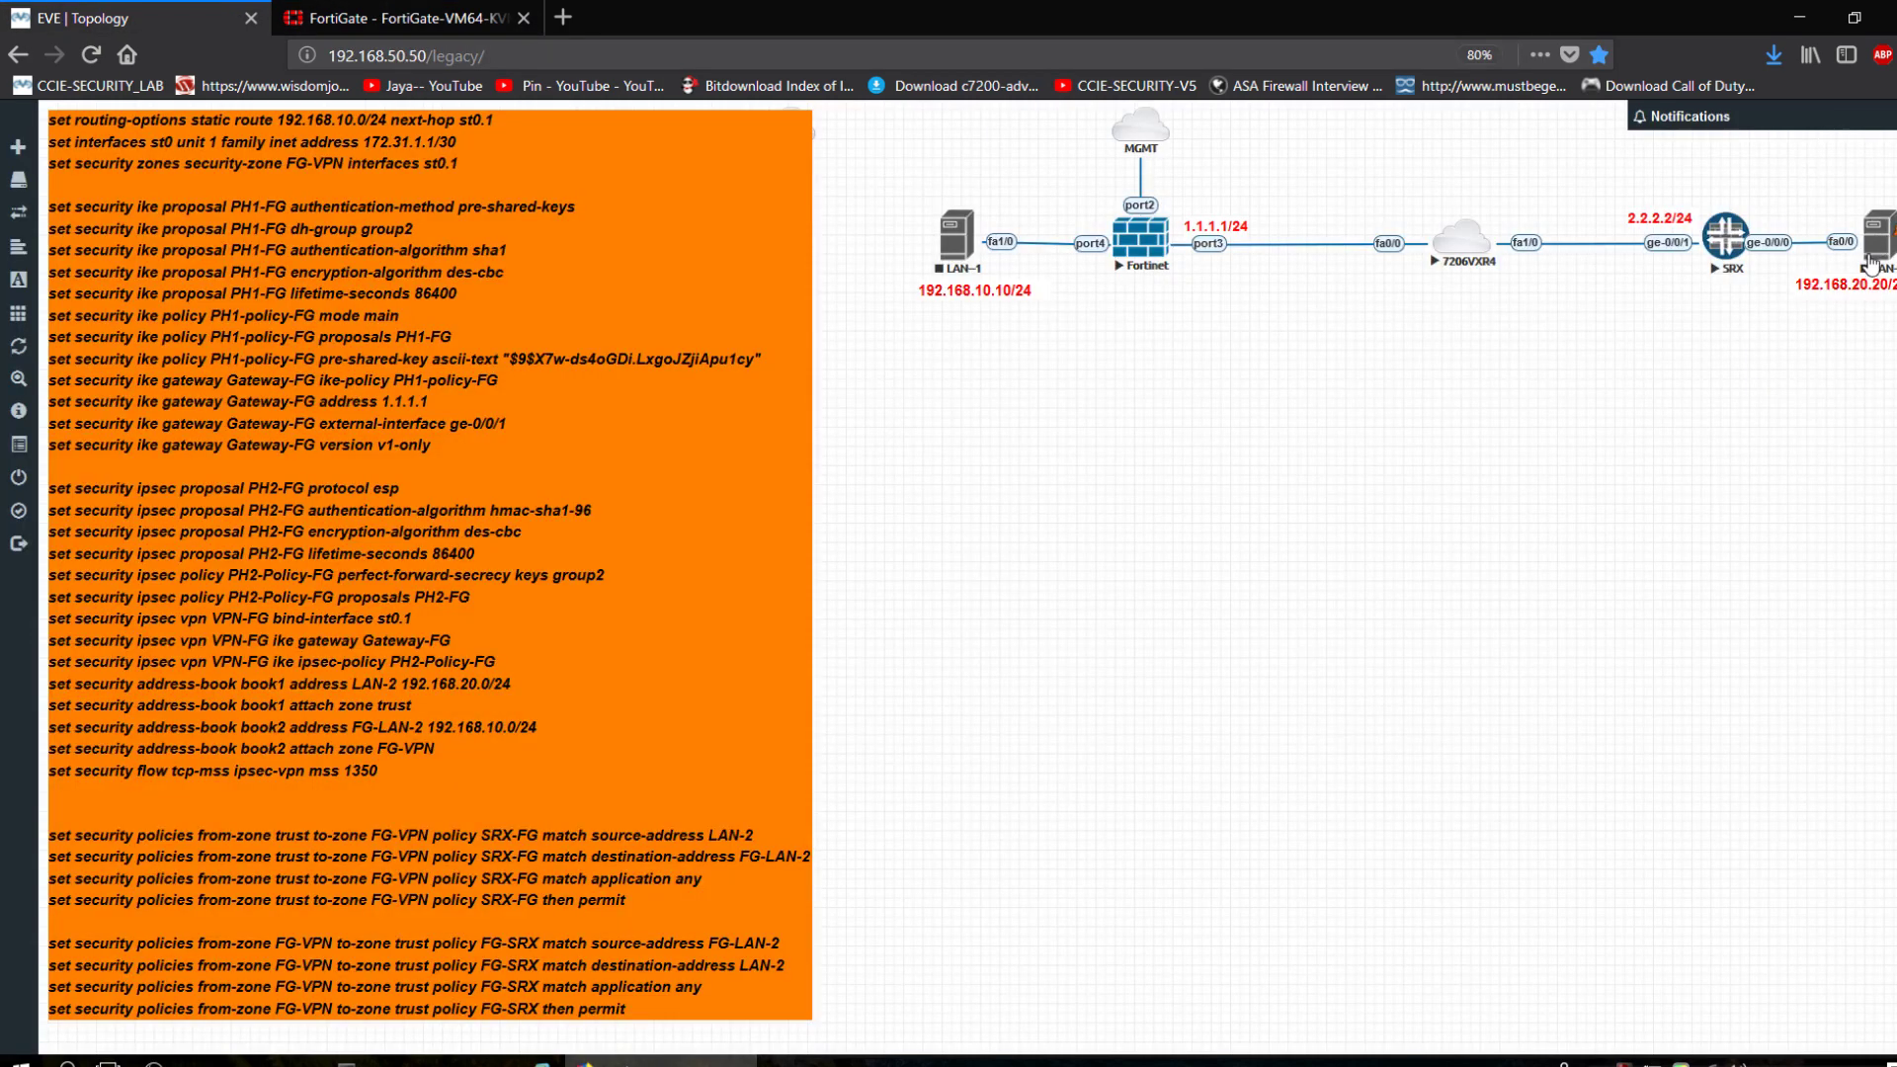
pyautogui.click(476, 8)
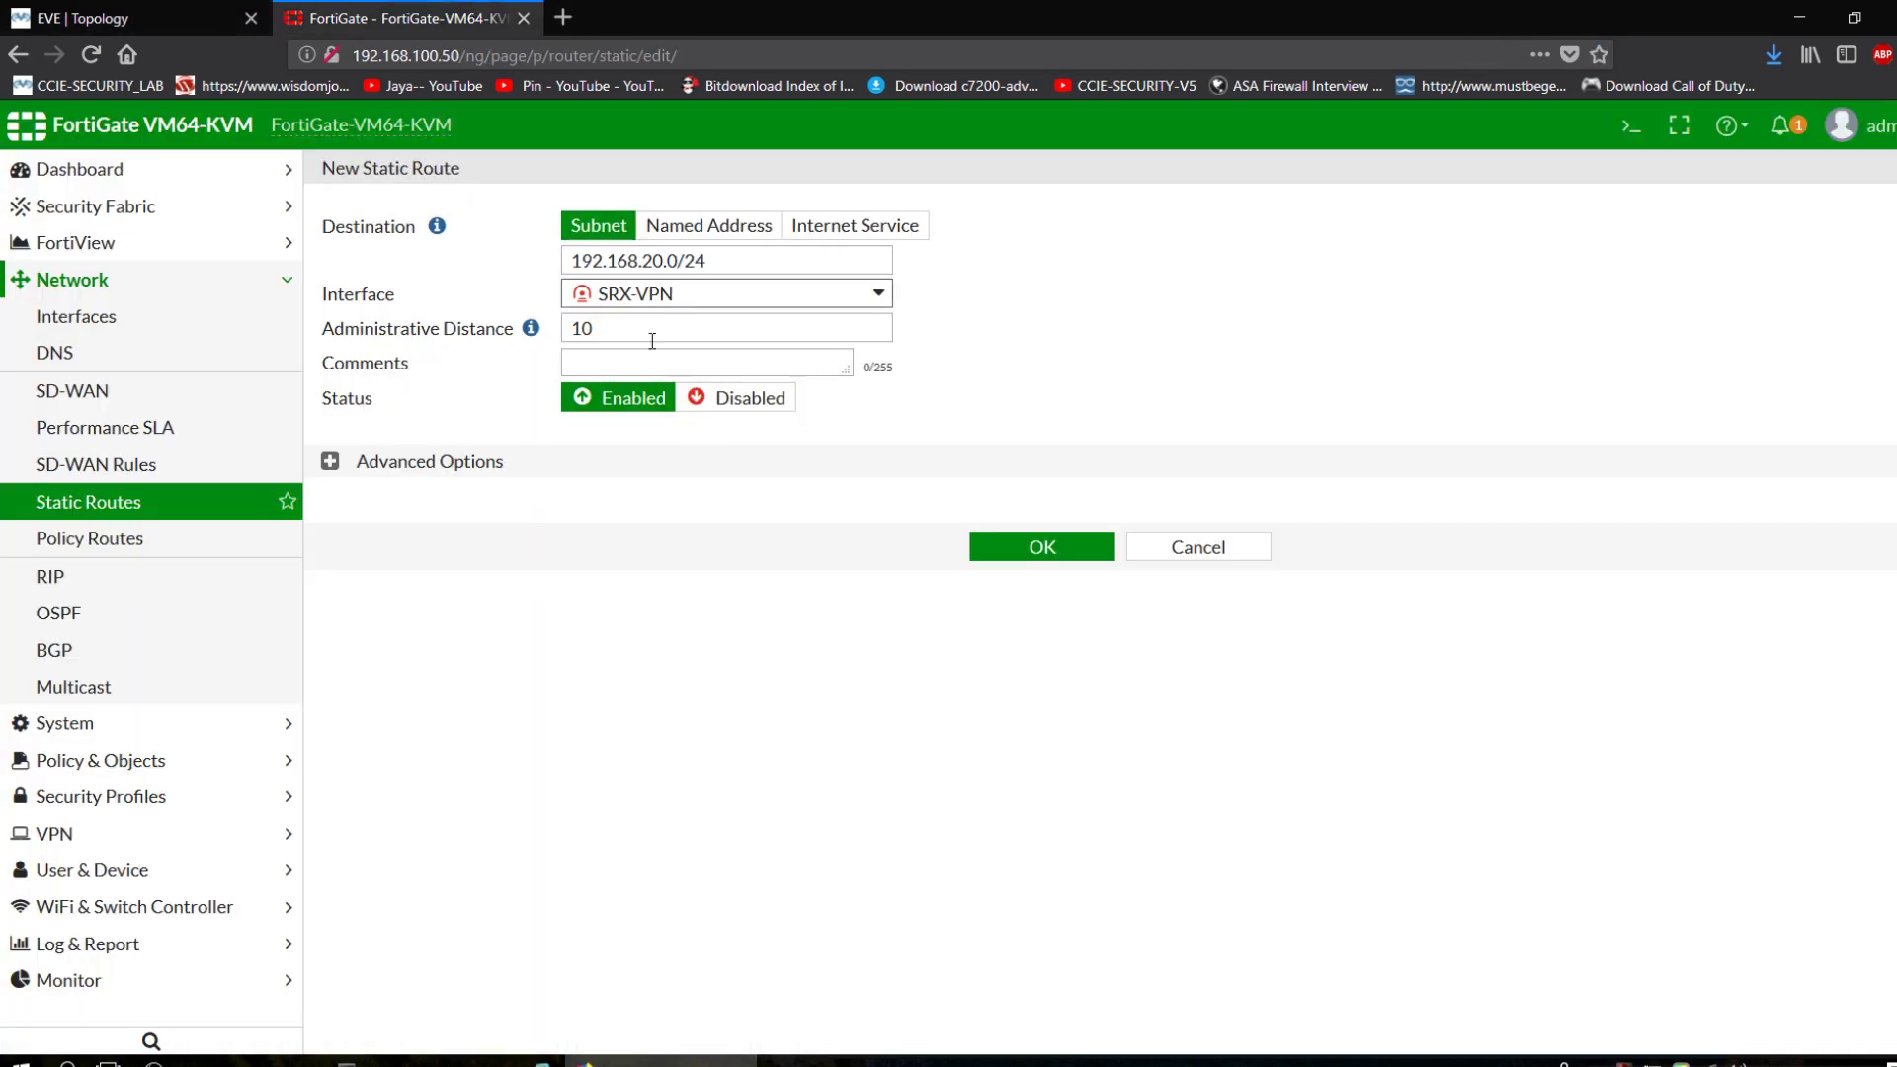
pyautogui.click(1042, 547)
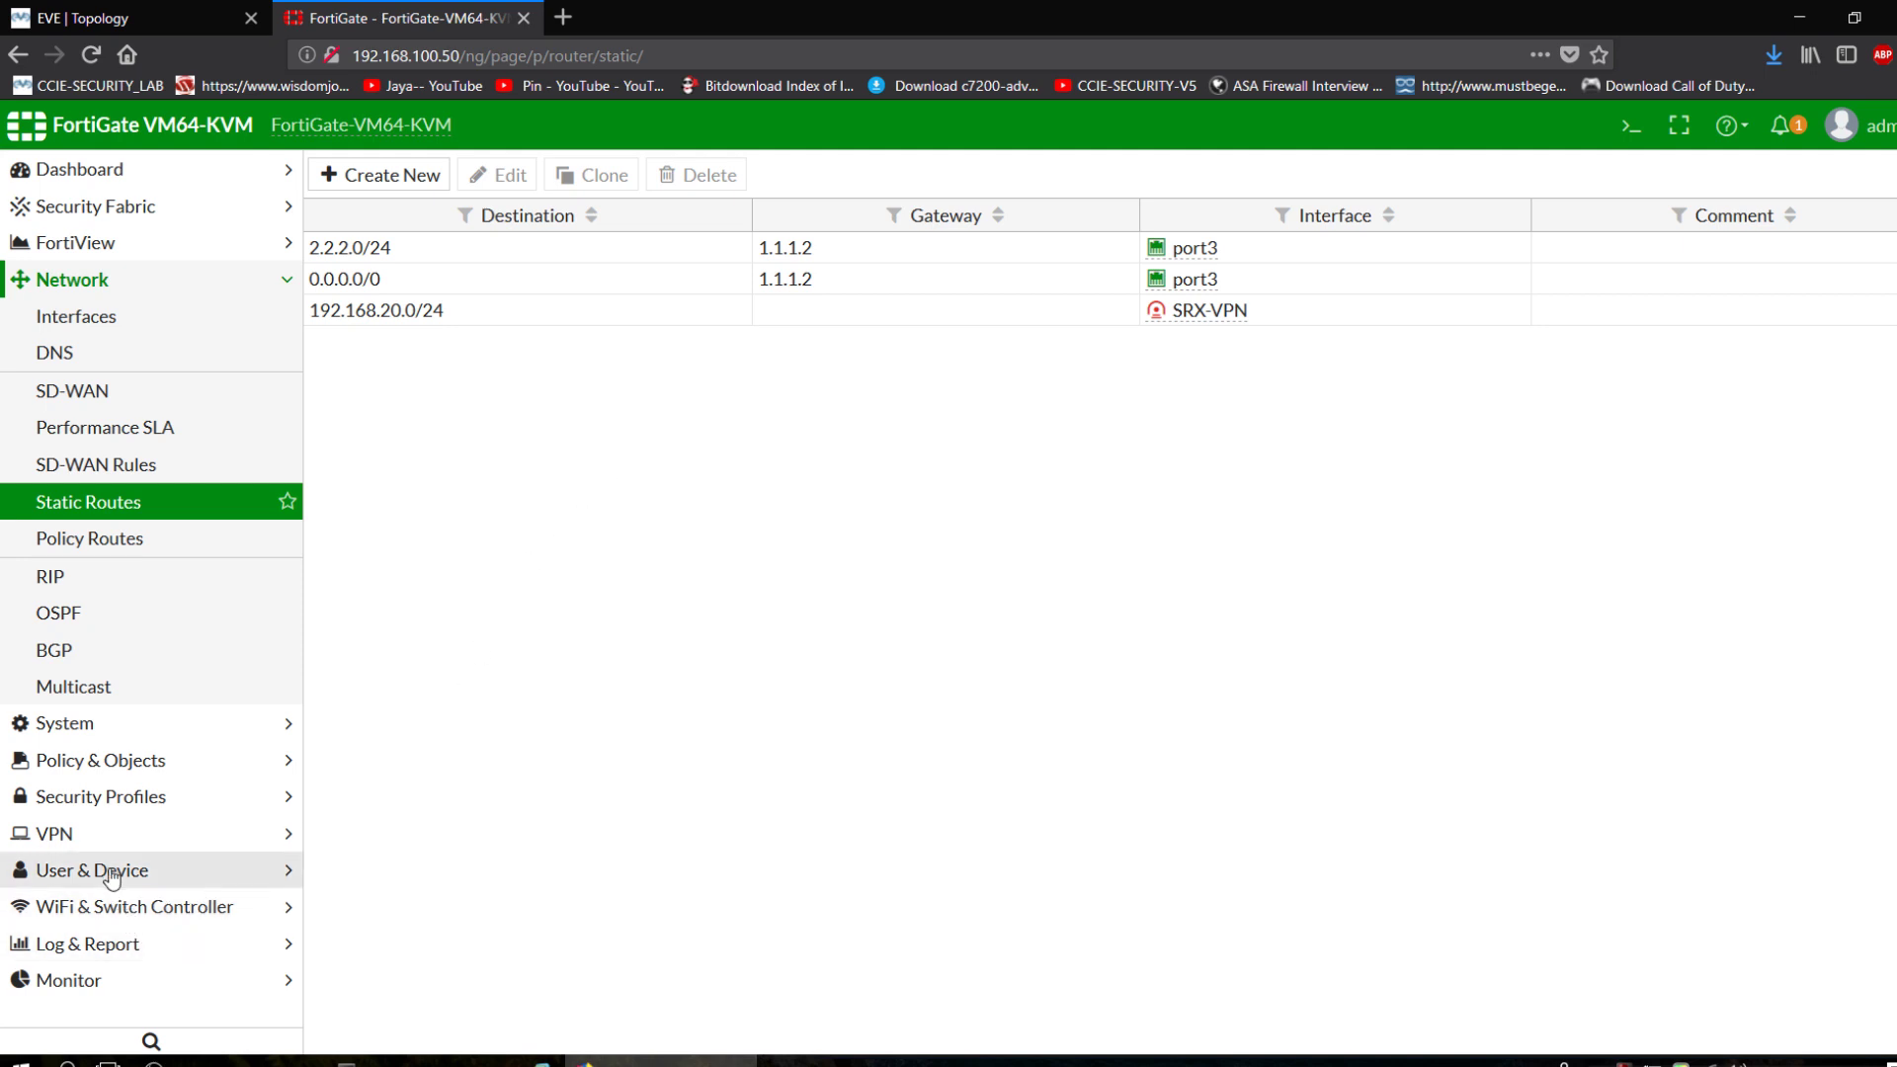
# In the IPsec Monitor, try Bring Up on SRX-VPN; it still shows Down.
pyautogui.click(45, 981)
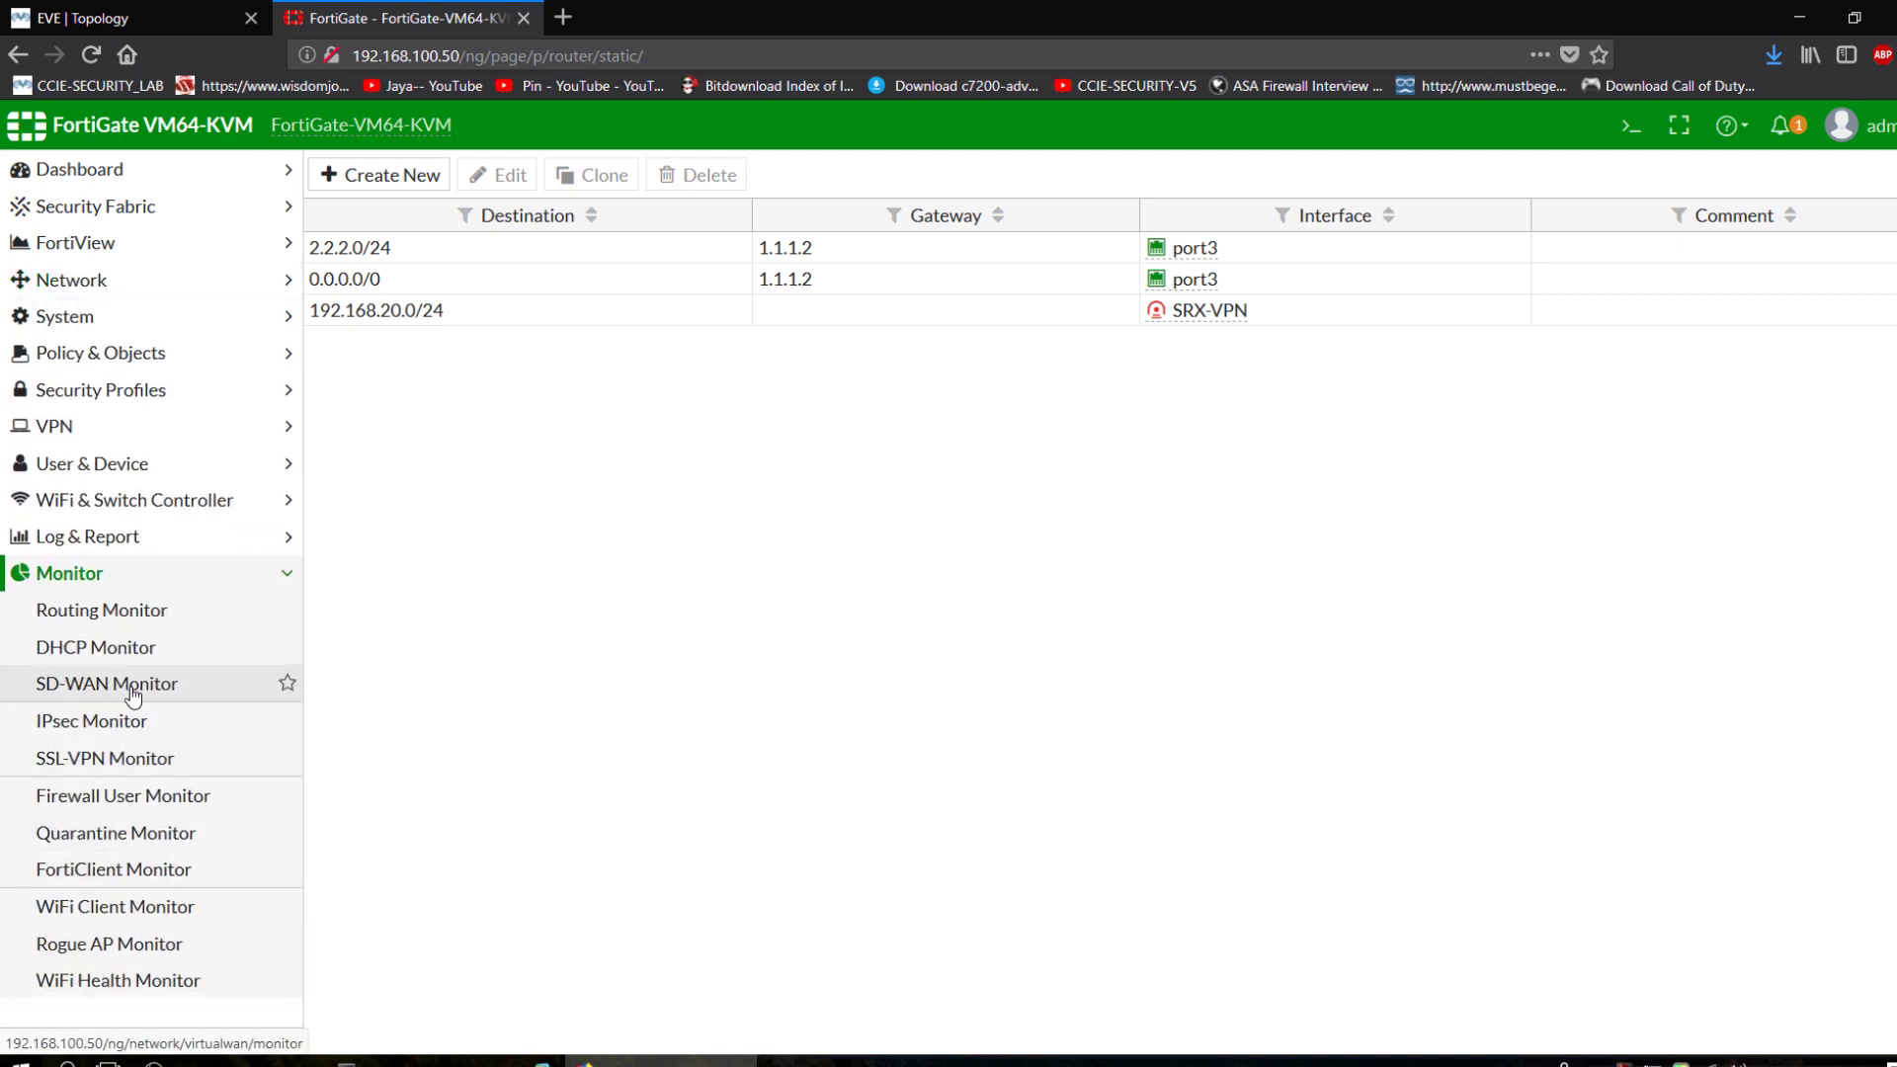
pyautogui.click(86, 732)
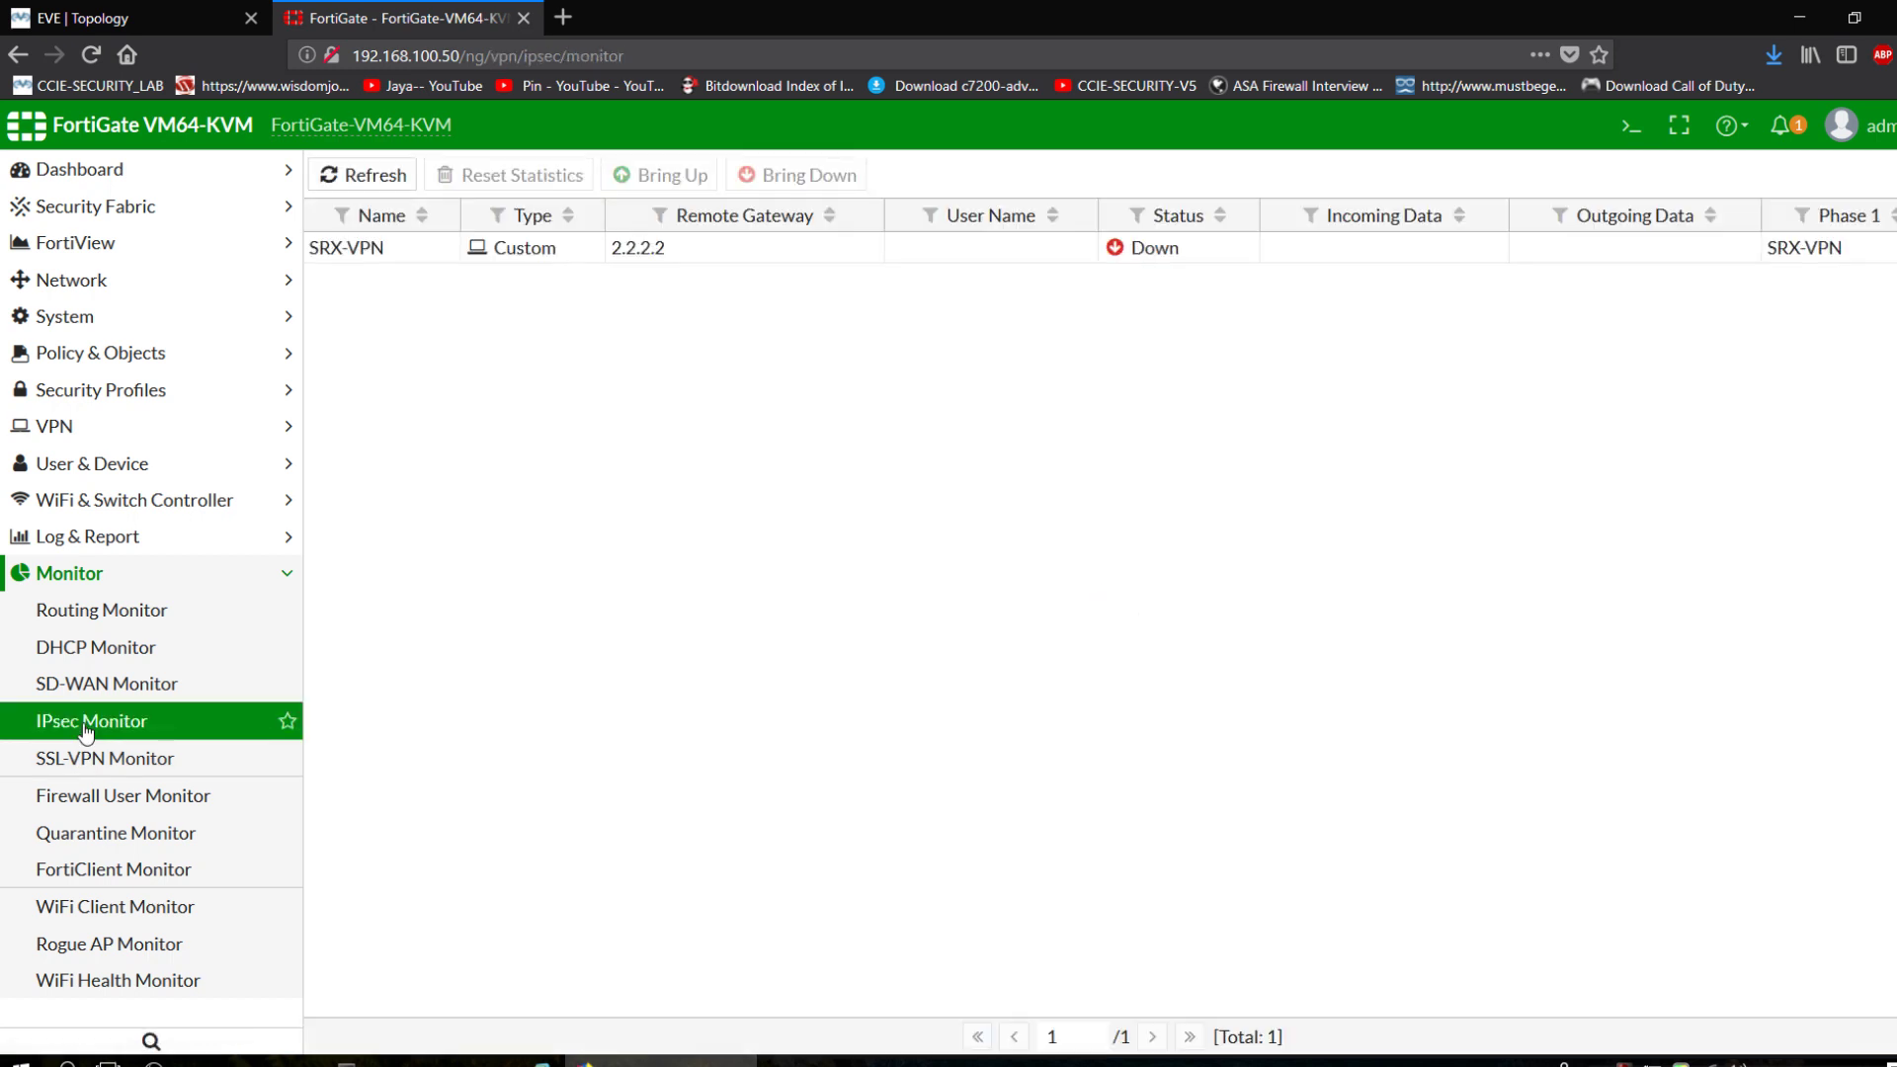
pyautogui.click(806, 252)
pyautogui.click(672, 175)
pyautogui.click(423, 1063)
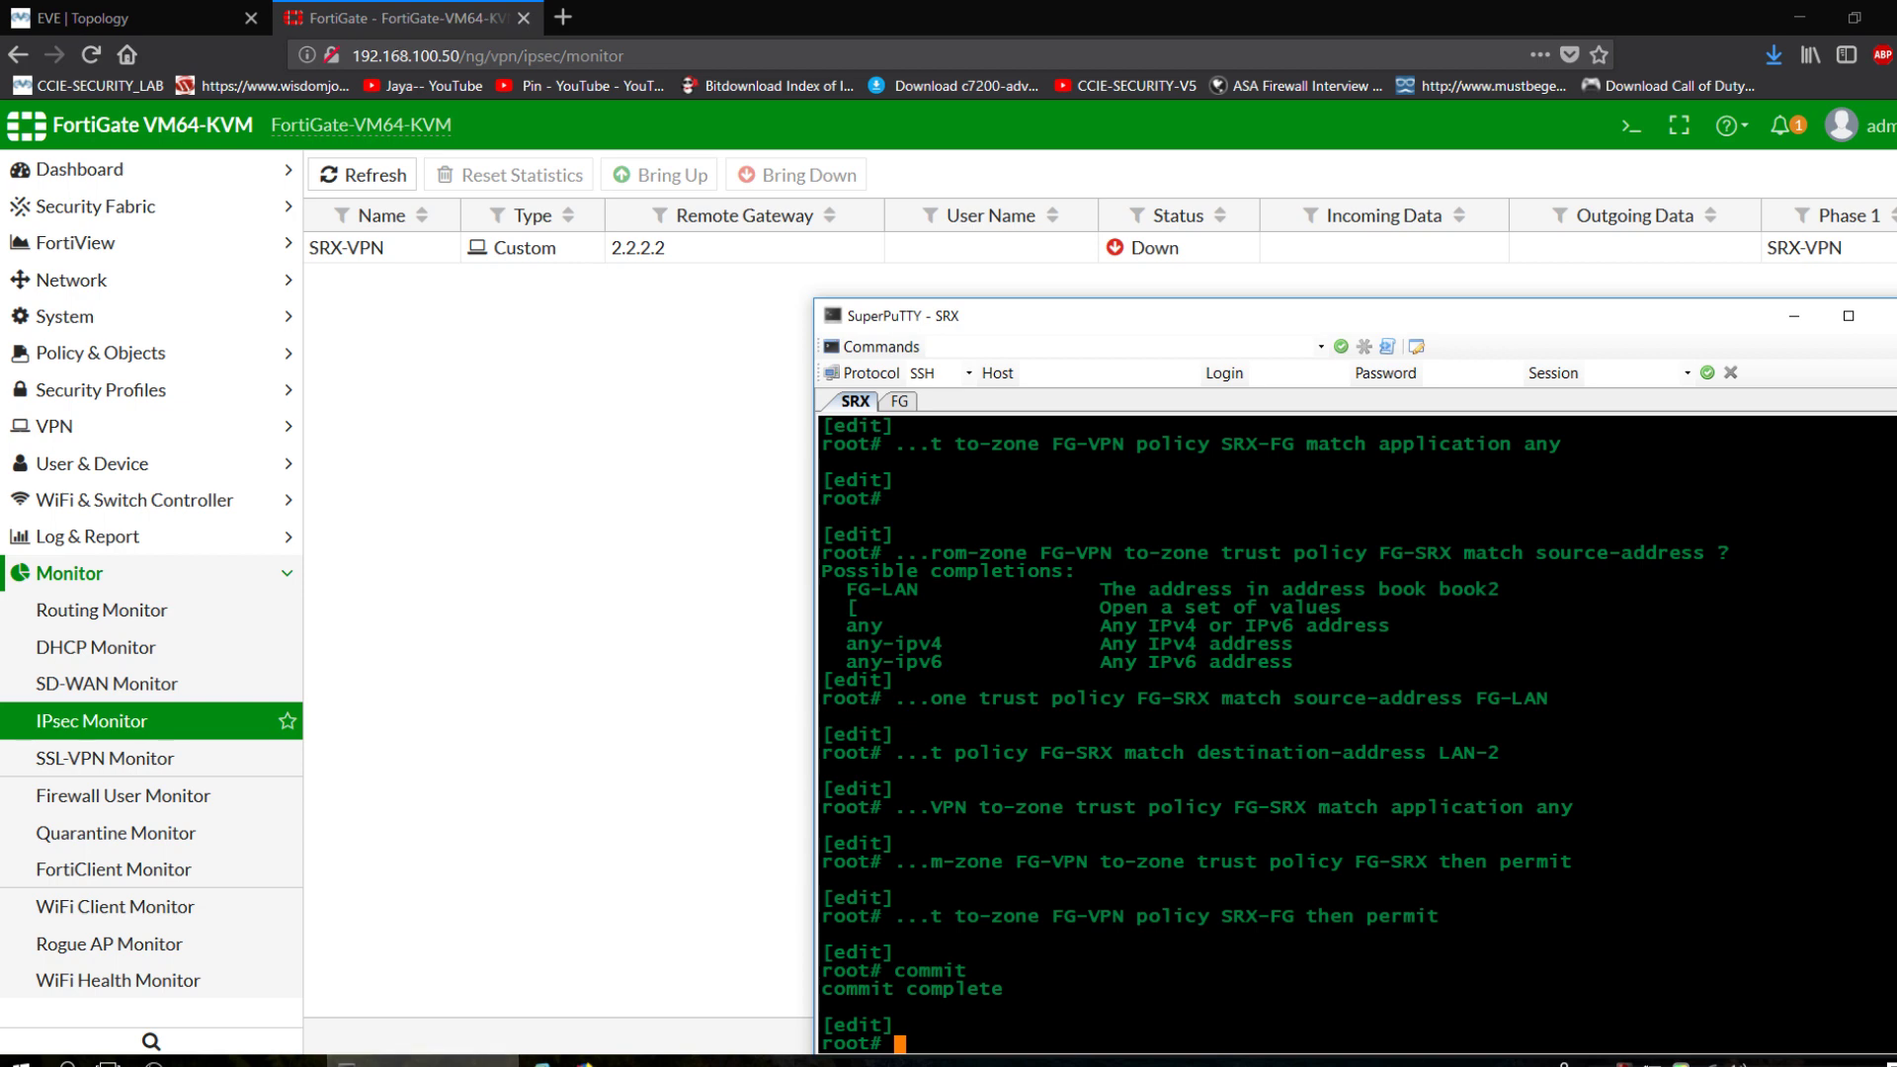
# Run 'show | display set' on the SRX and page through the full configuration.
pyautogui.click(655, 726)
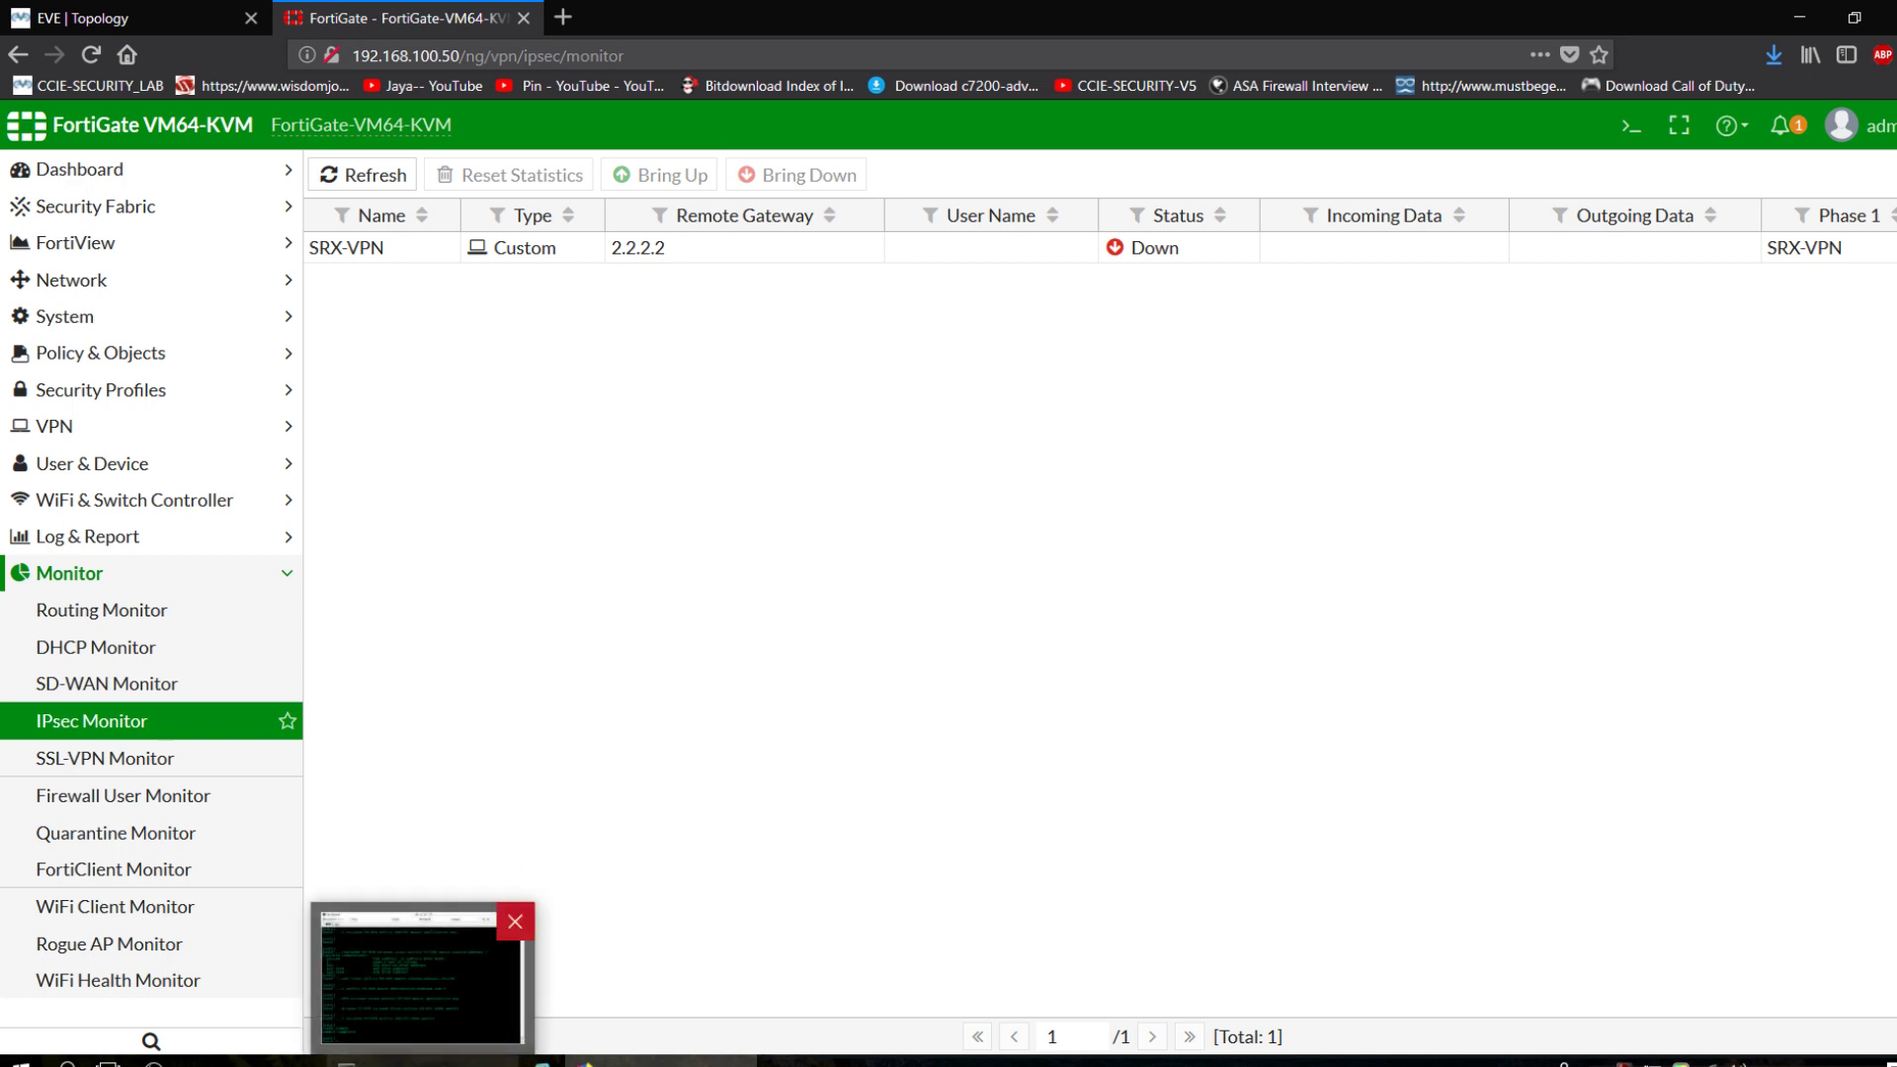
pyautogui.click(423, 1063)
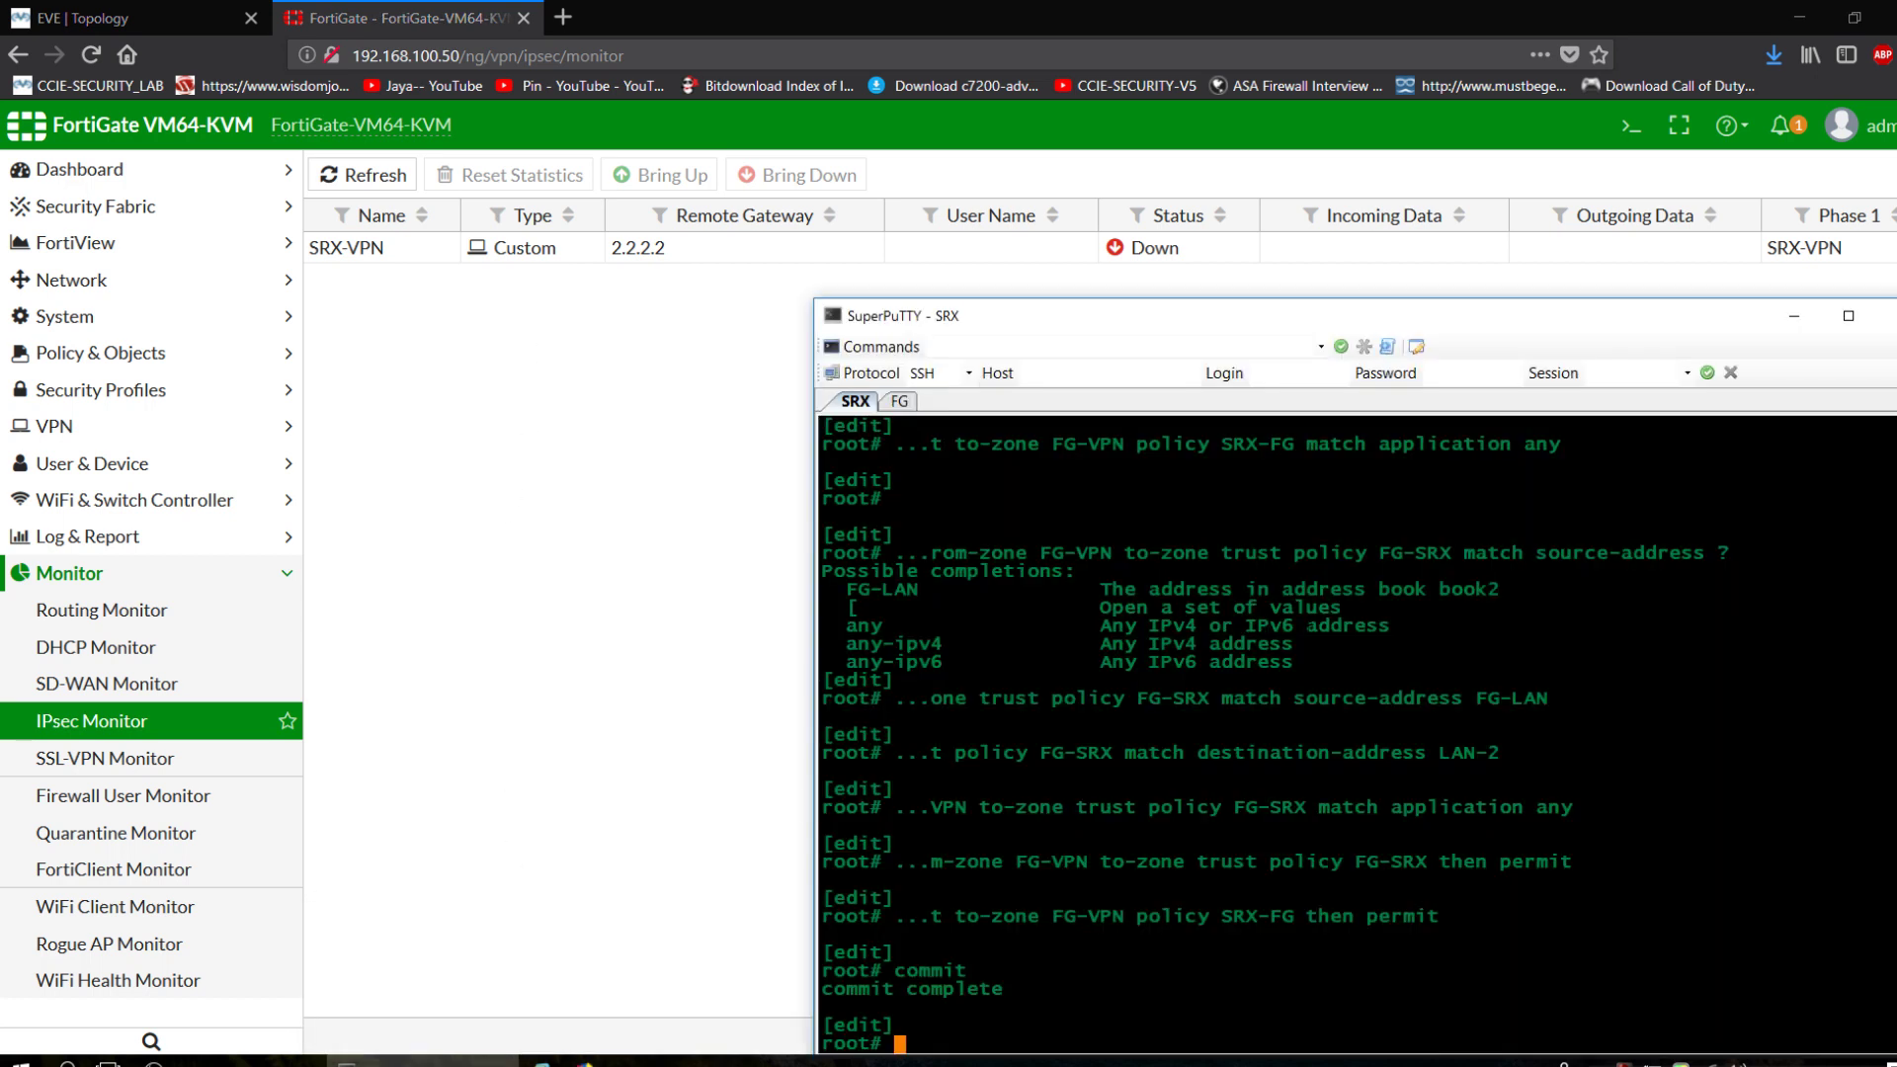
pyautogui.write('show | display ')
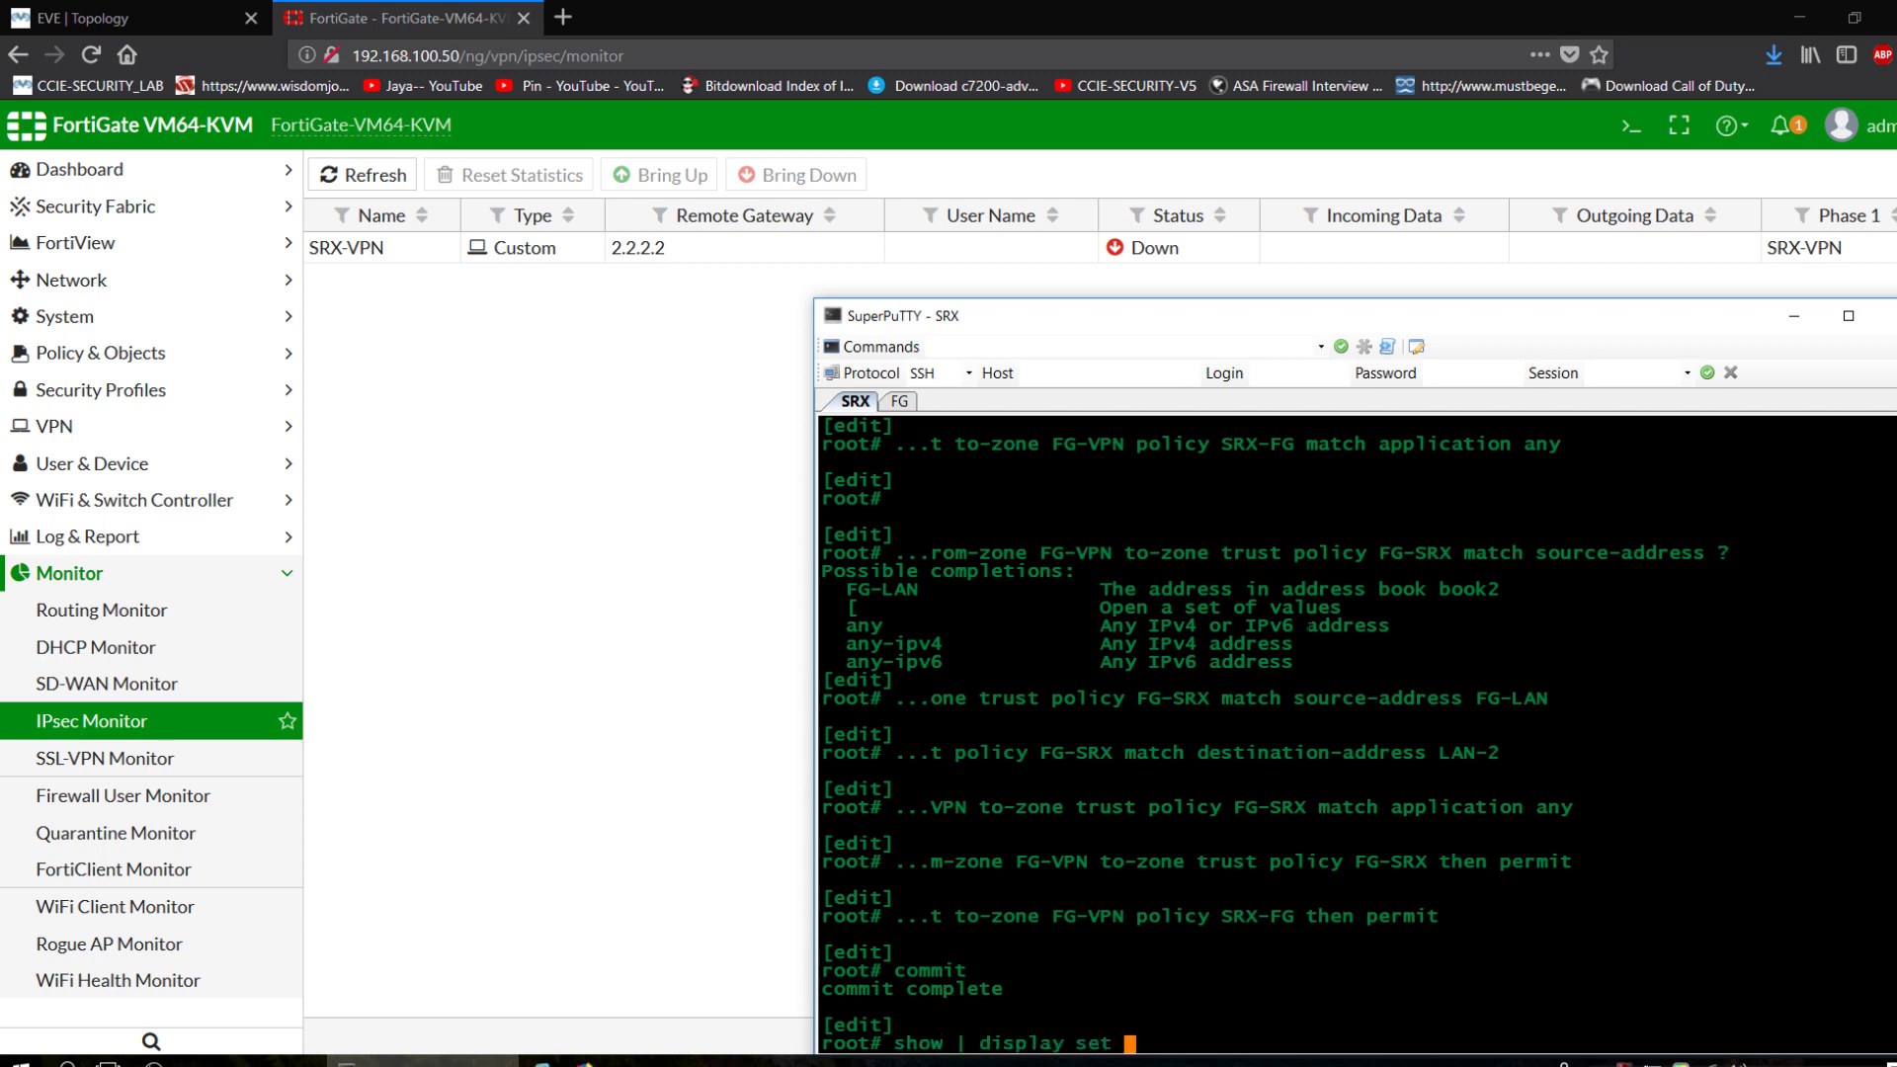
pyautogui.write('set')
pyautogui.press('Return')
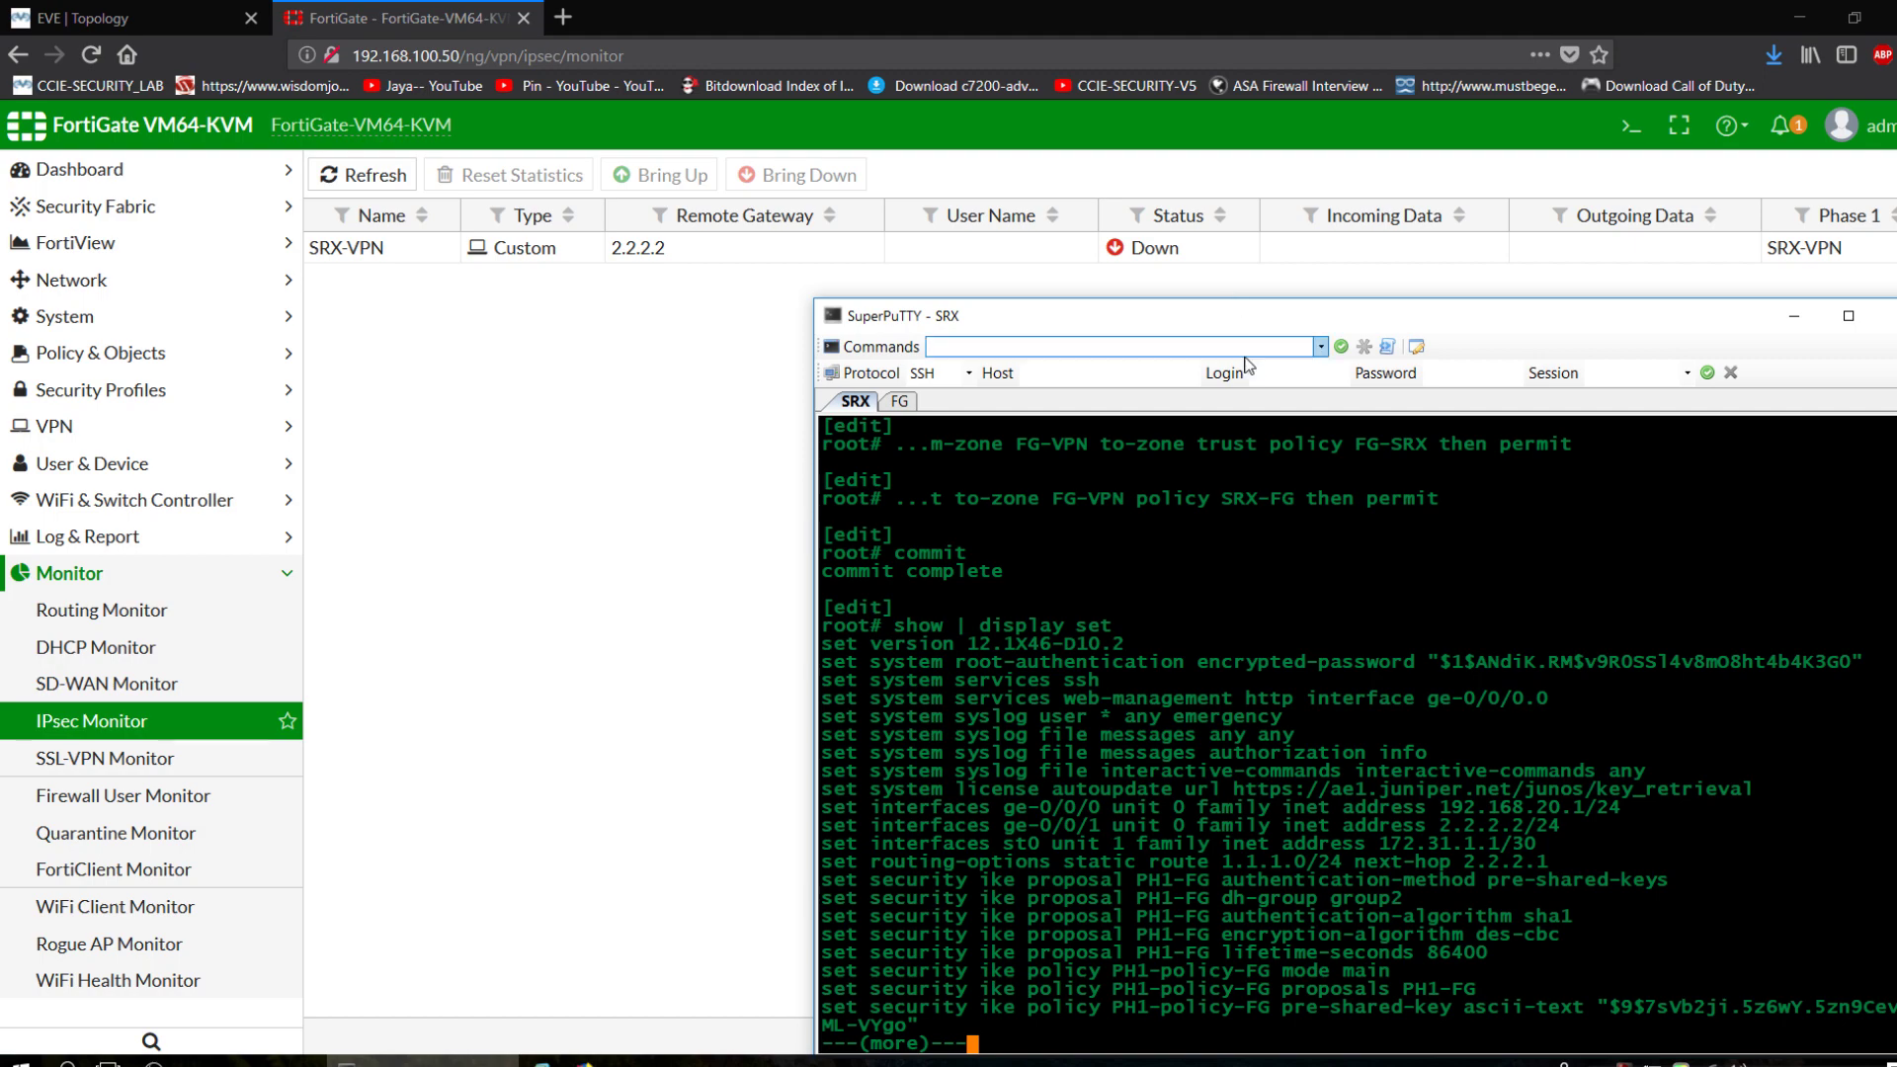
pyautogui.doubleClick(1241, 318)
pyautogui.press('space')
pyautogui.press('space')
pyautogui.press('space')
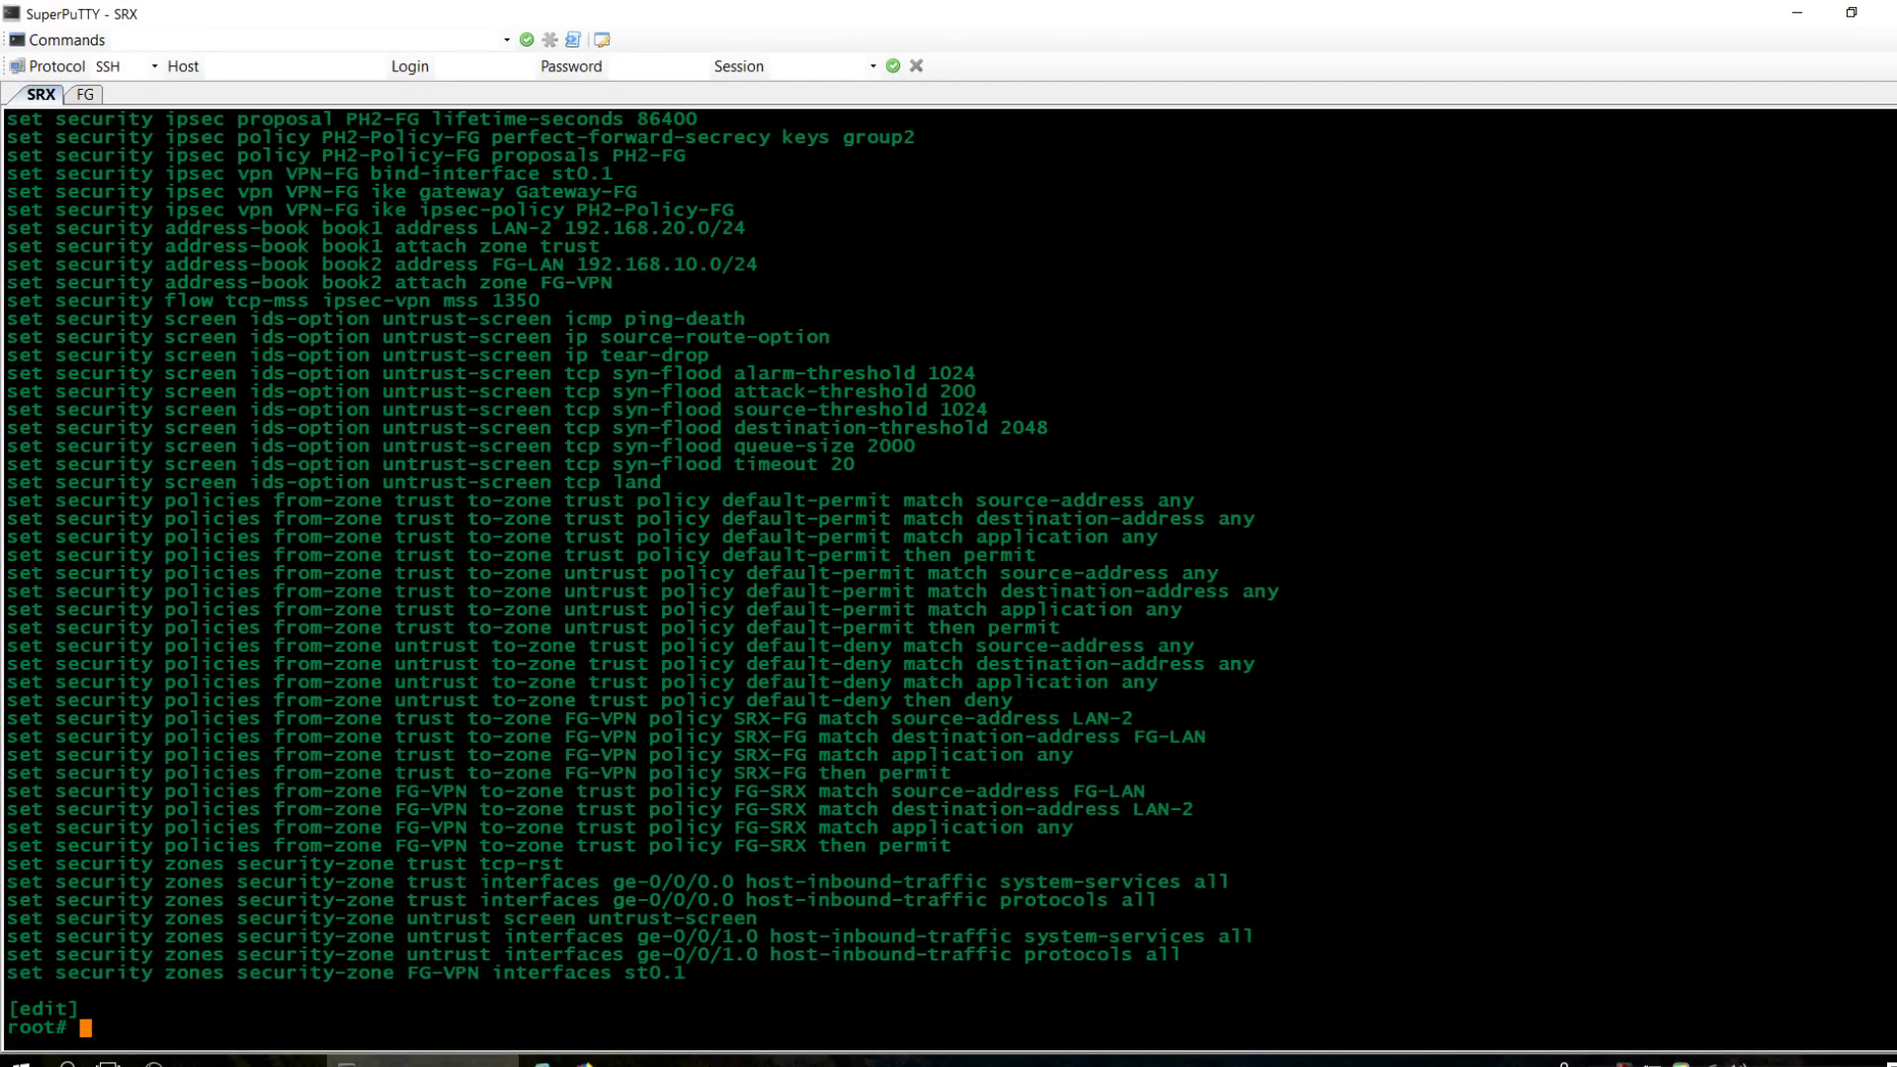
pyautogui.scroll(16, 949, 574)
pyautogui.scroll(-8, 949, 573)
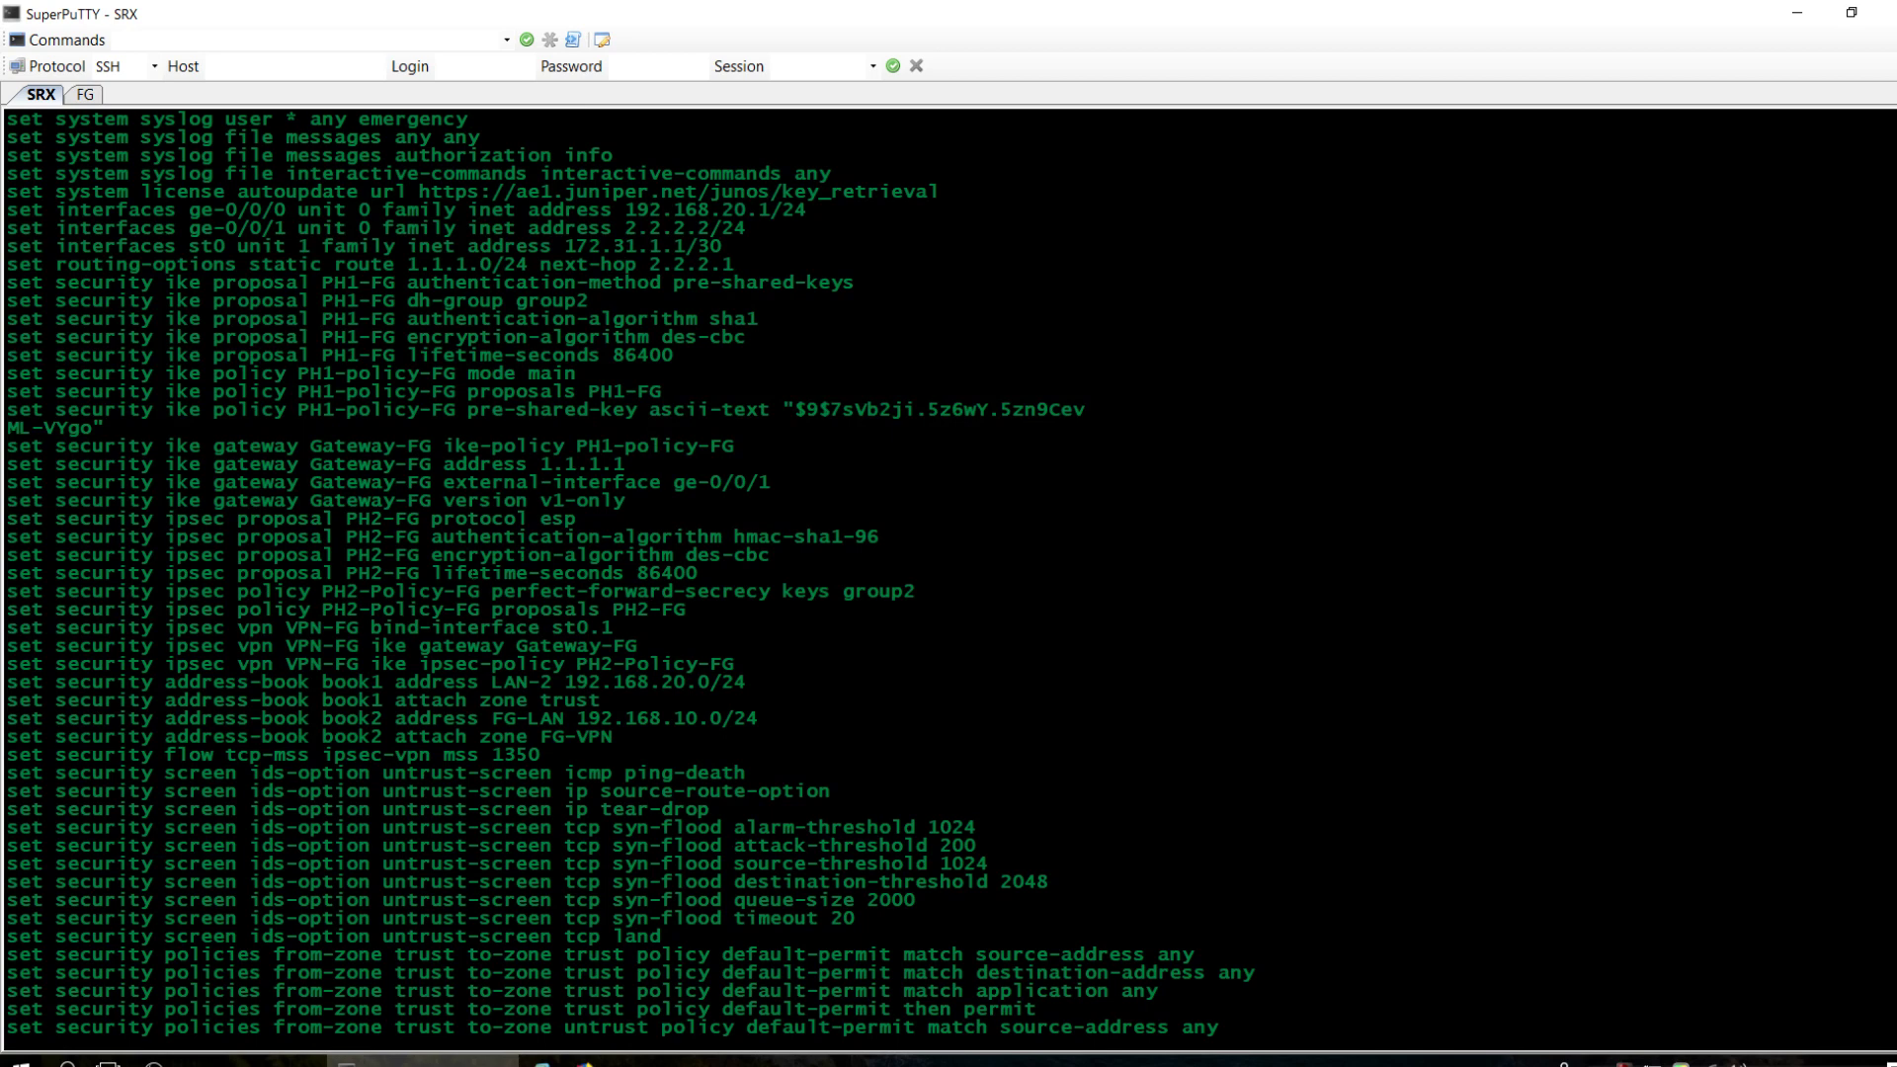
pyautogui.click(652, 1062)
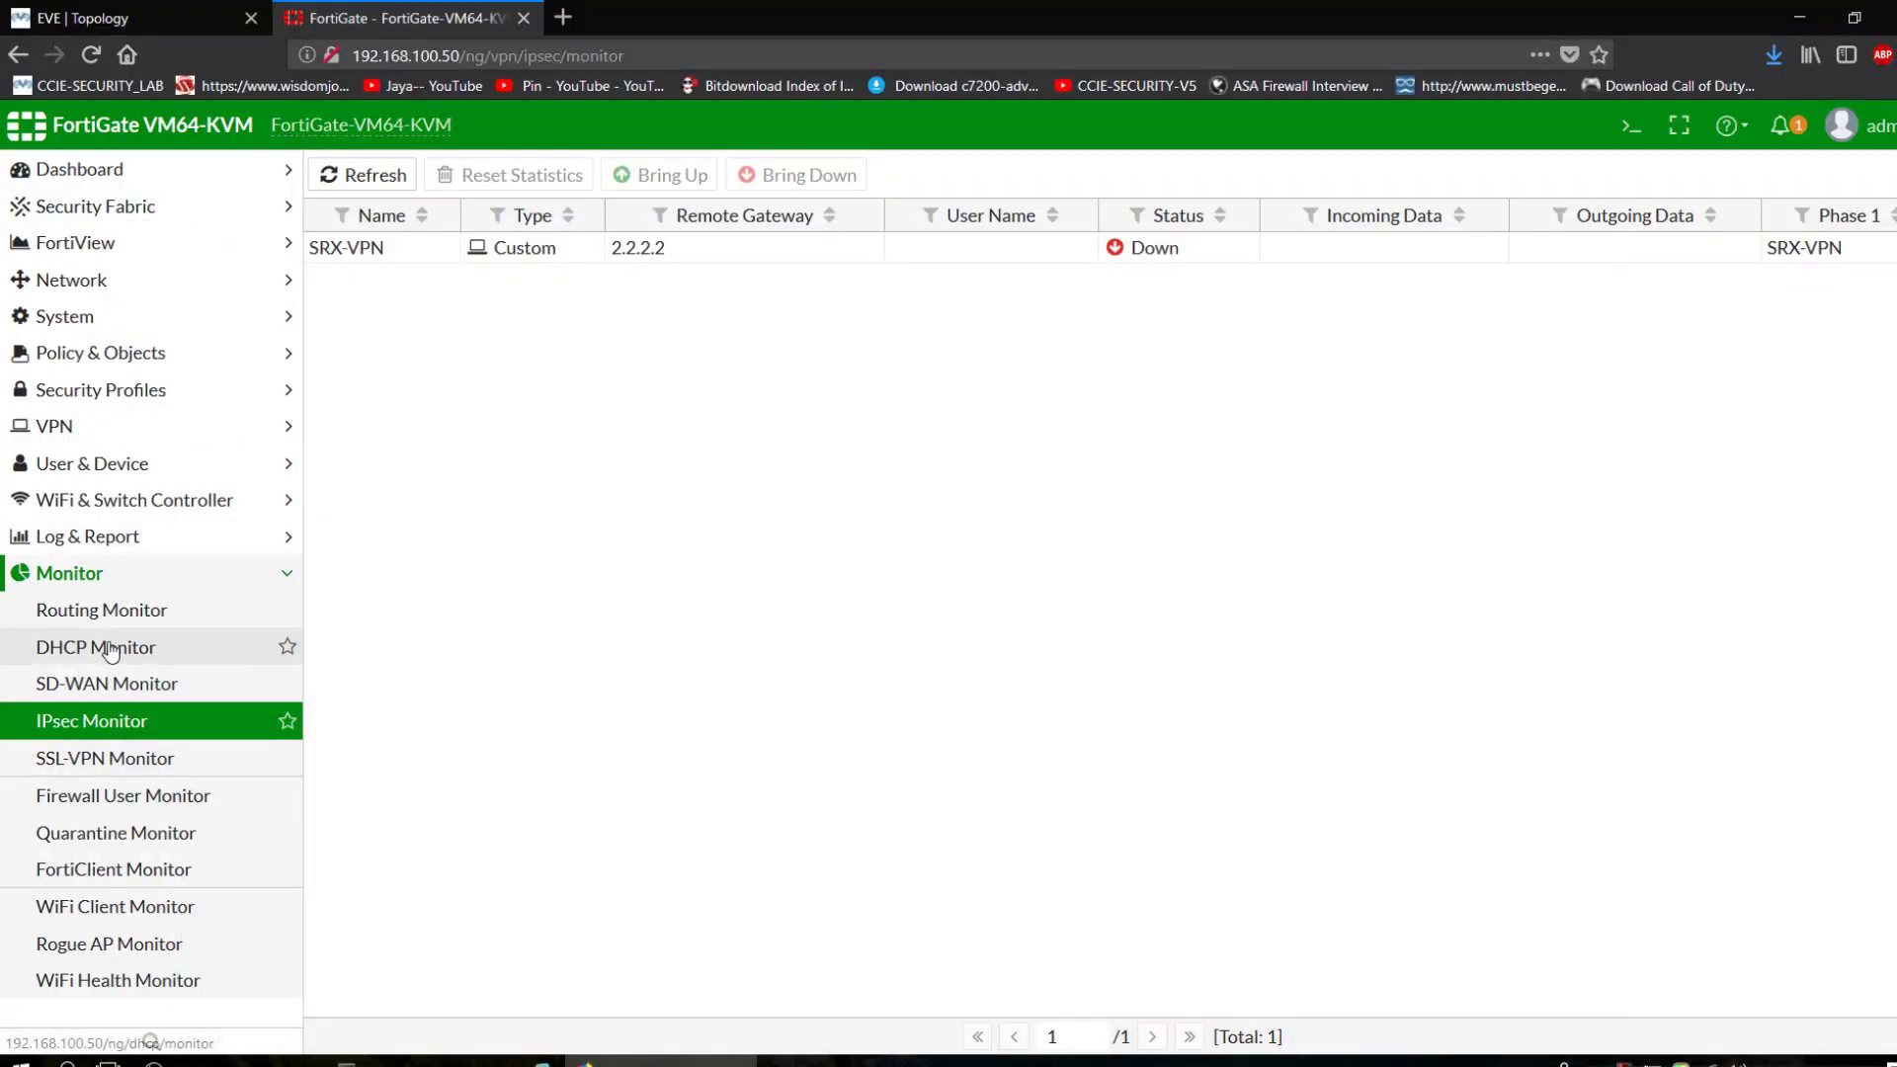
# Check IPsec Tunnels and IPsec Monitor to confirm SRX-VPN to 2.2.2.2 is Up.
pyautogui.click(59, 425)
pyautogui.click(89, 460)
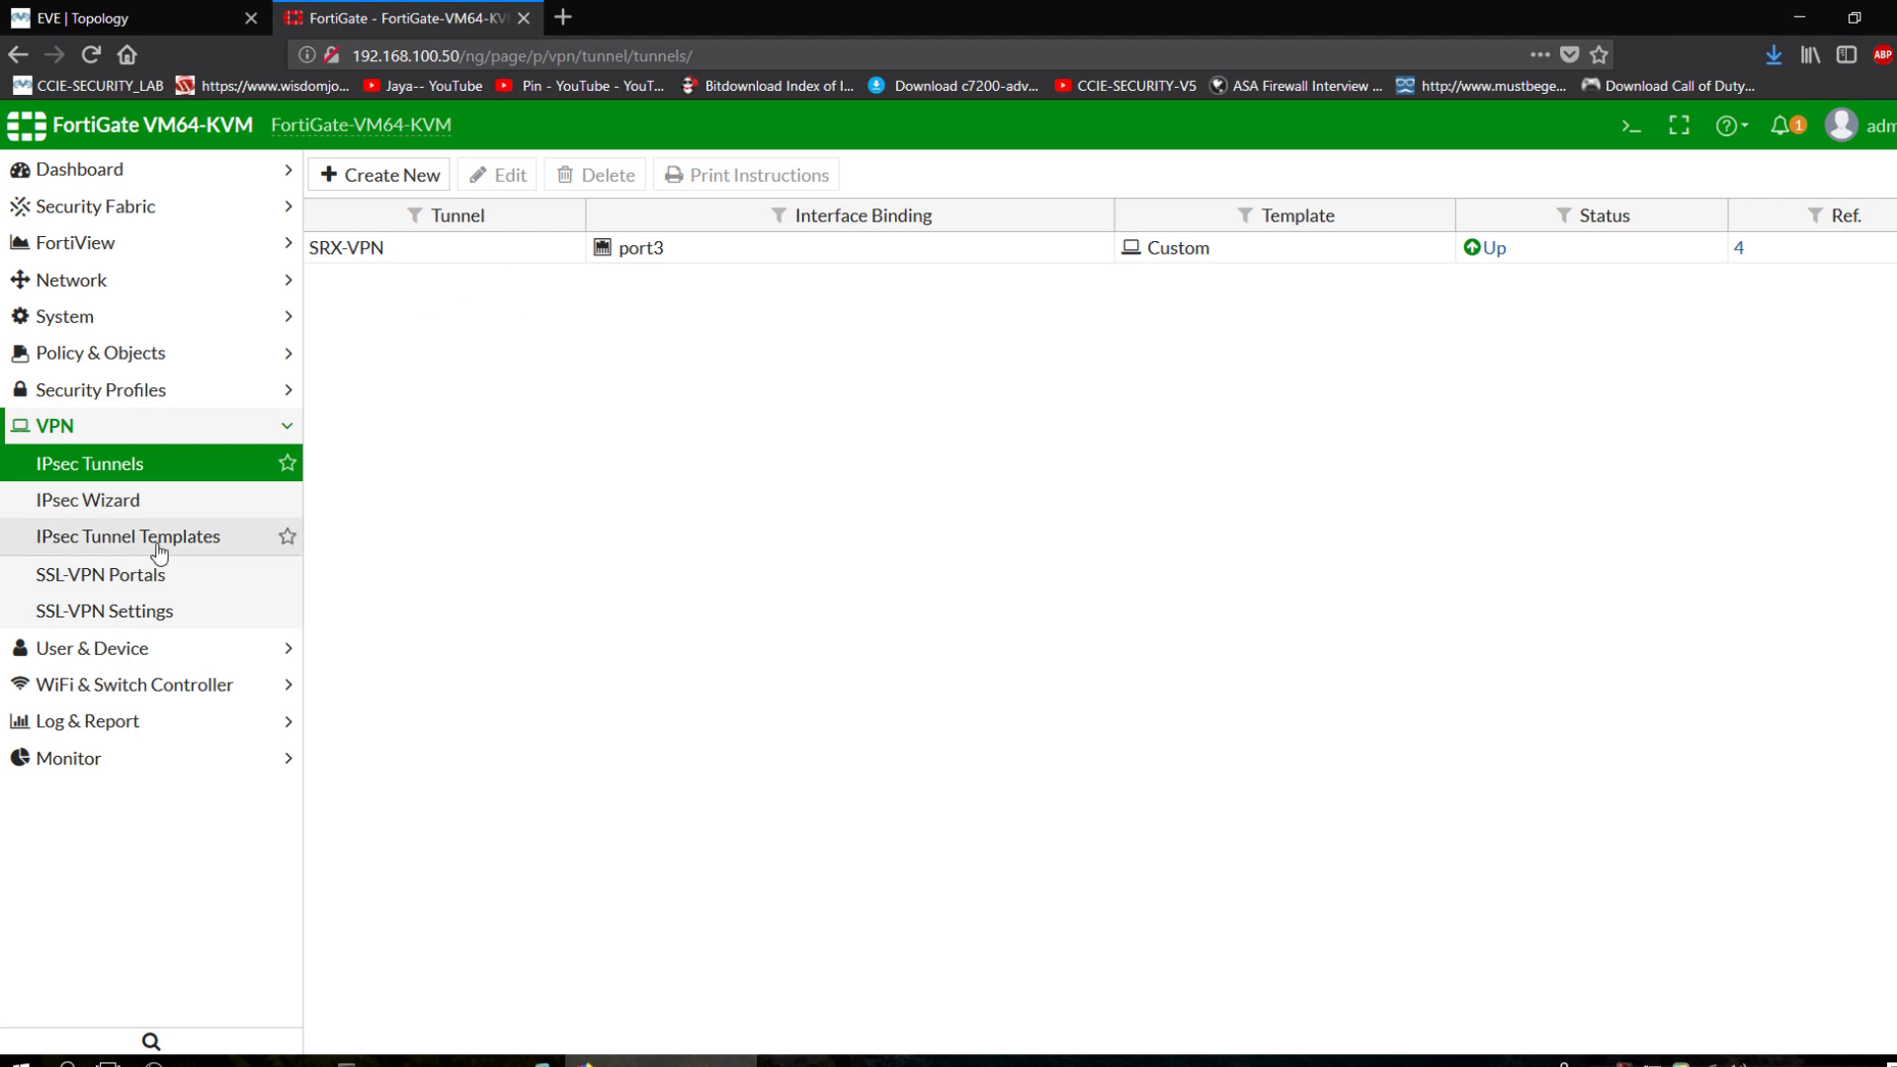
pyautogui.click(93, 760)
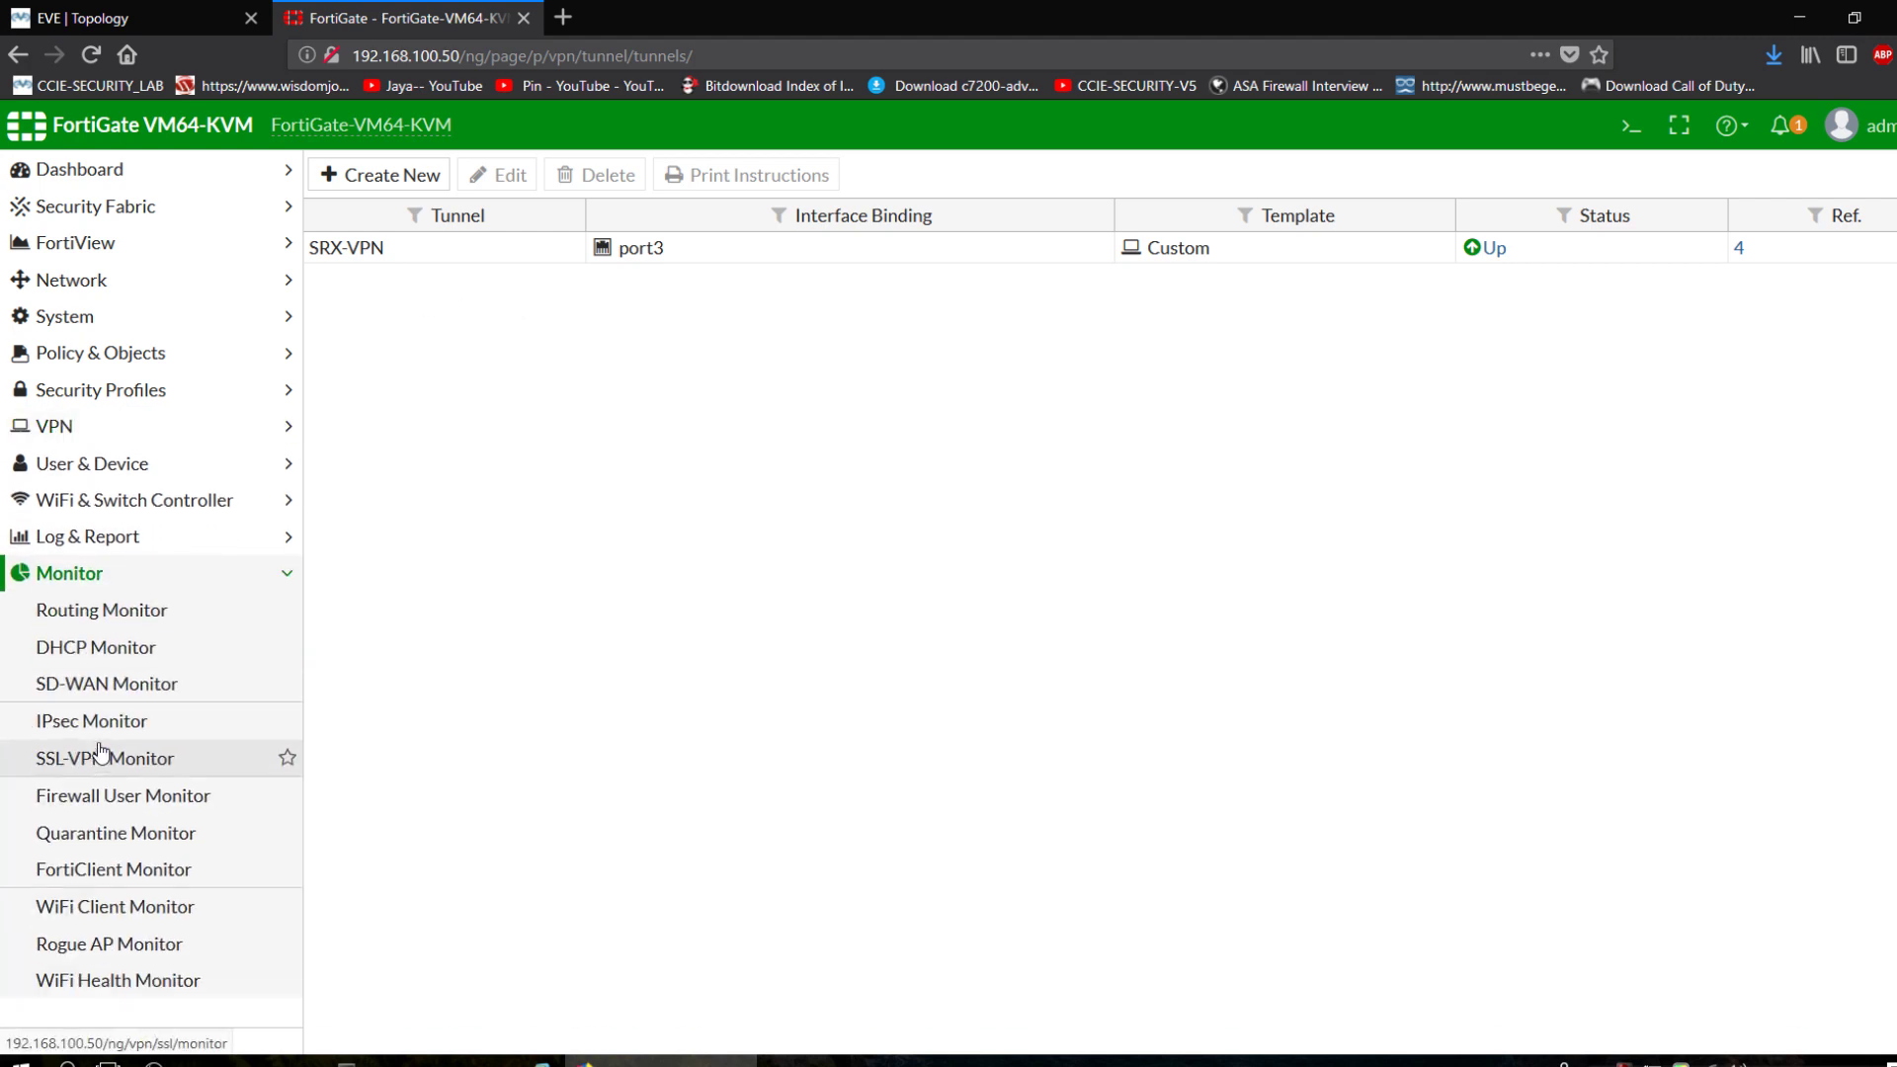
pyautogui.click(94, 720)
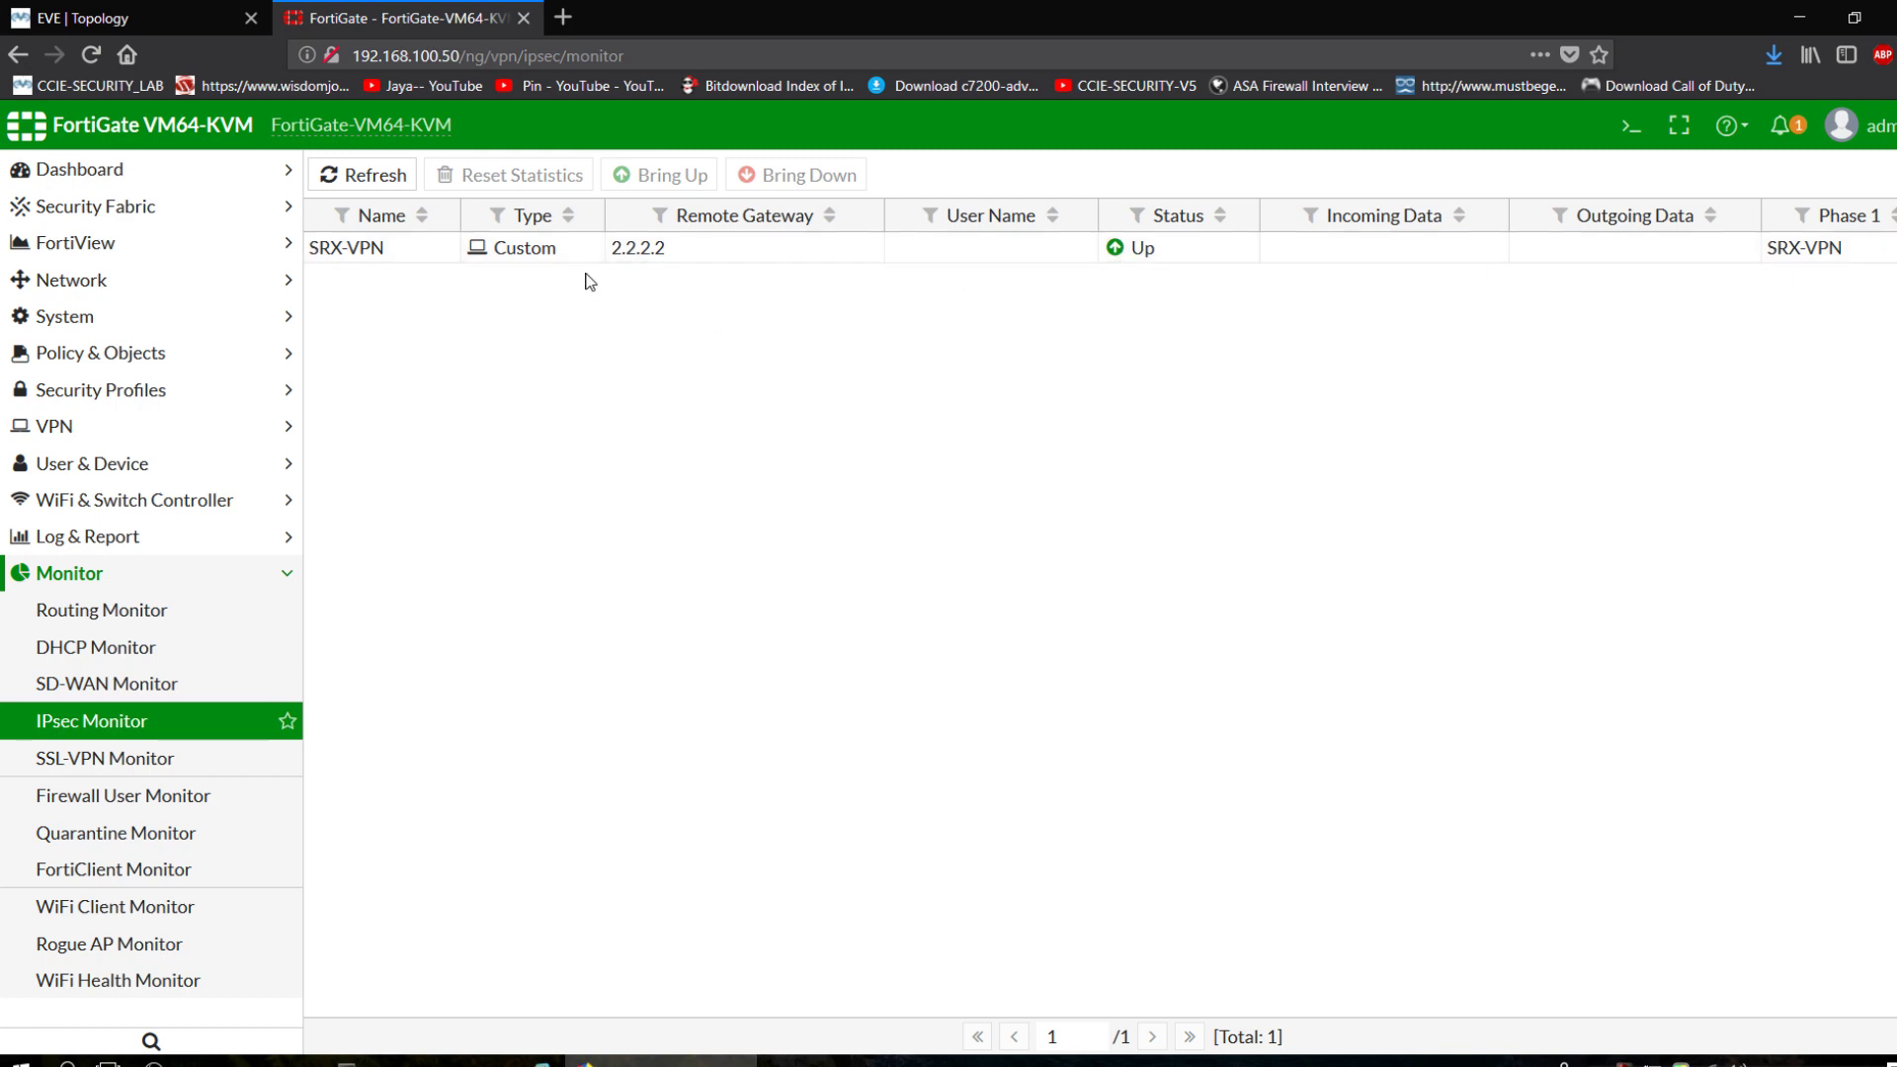
pyautogui.click(200, 10)
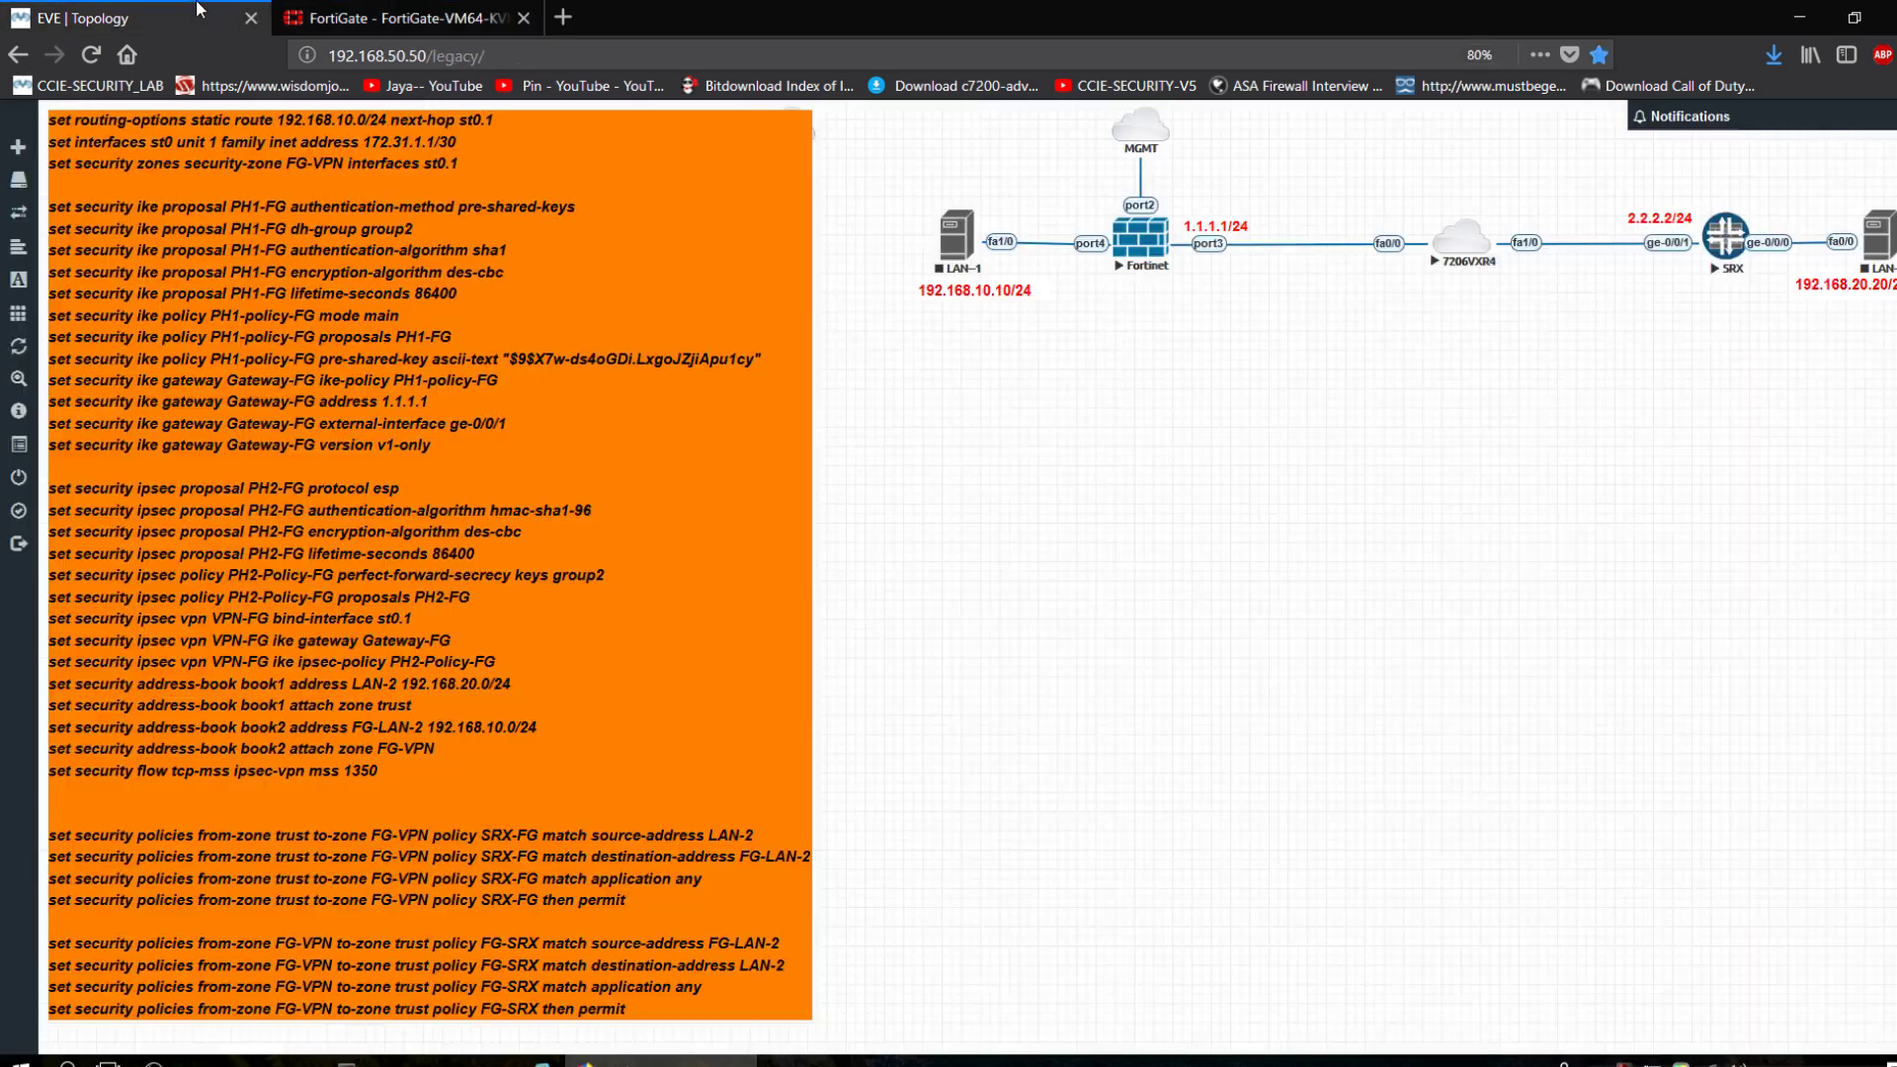
# Start the LAN-1 and LAN-2 hosts from the EVE-NG lab topology.
pyautogui.click(346, 1063)
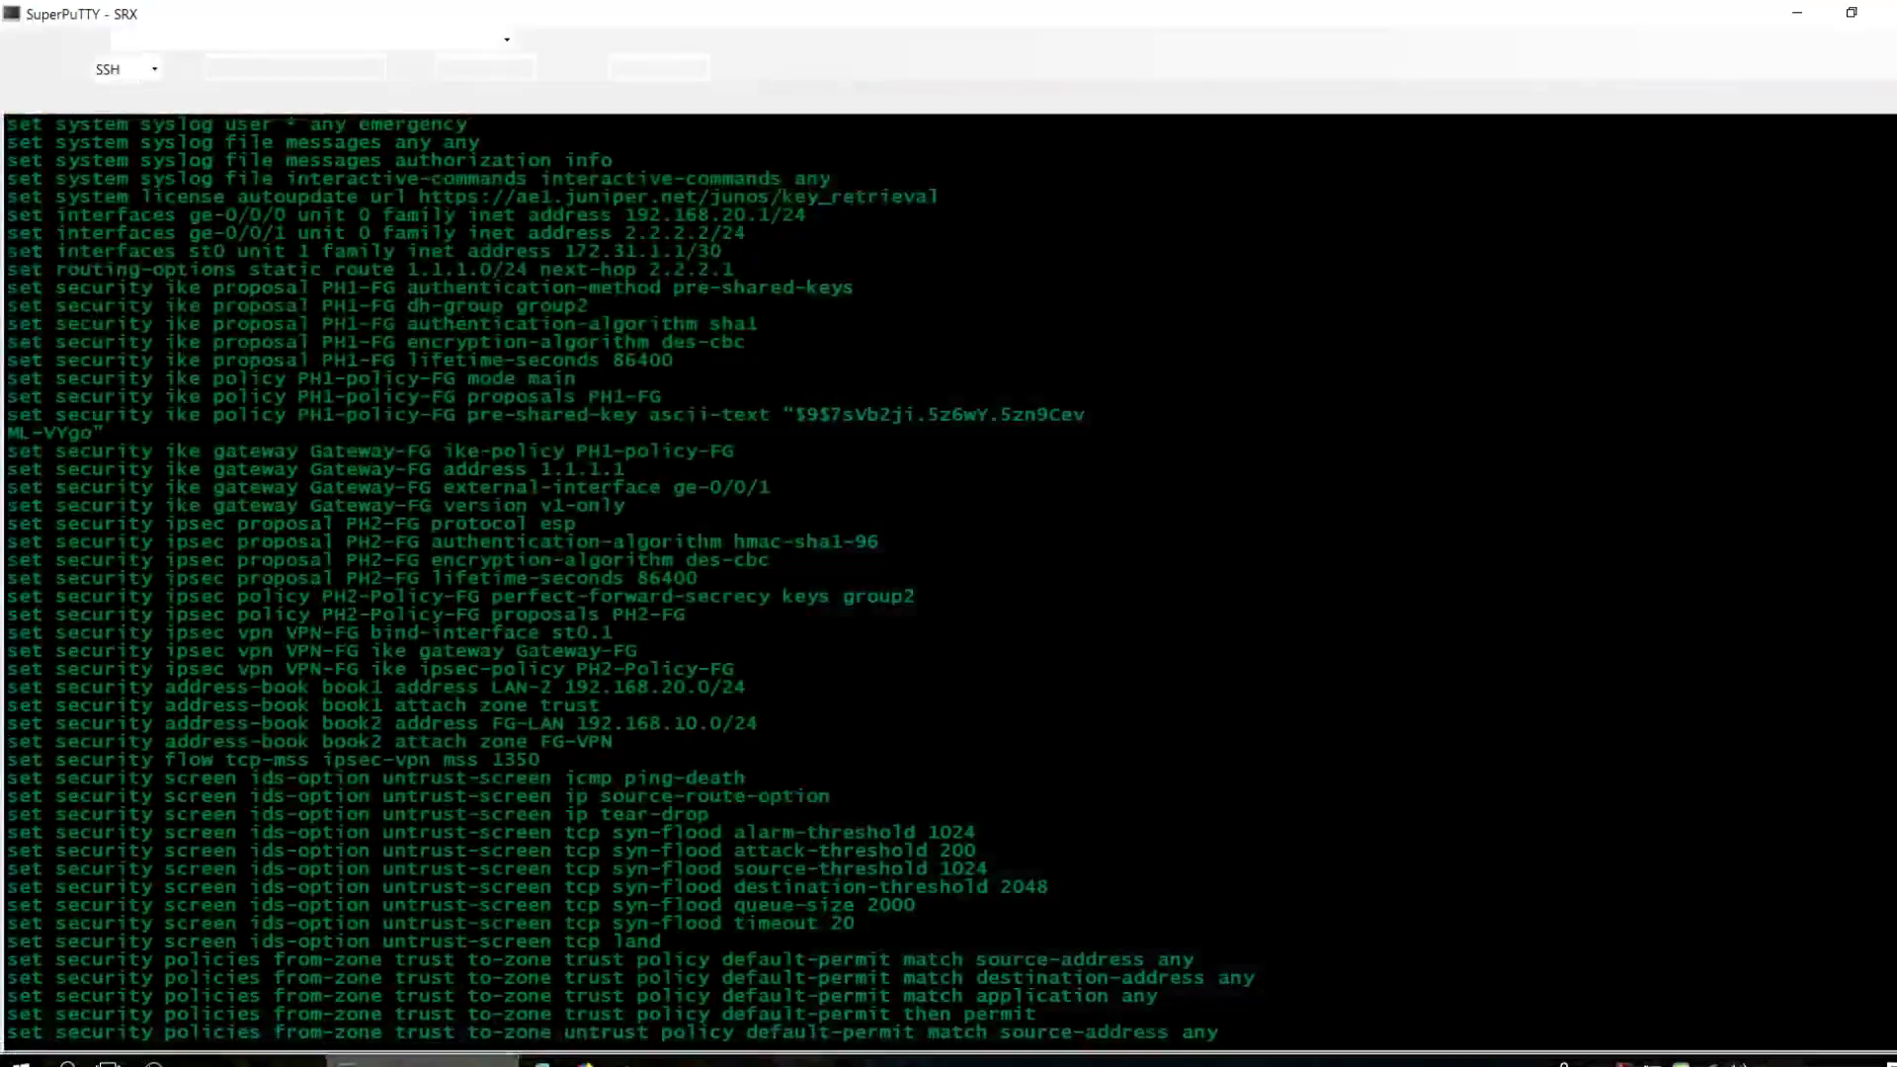
pyautogui.click(346, 1062)
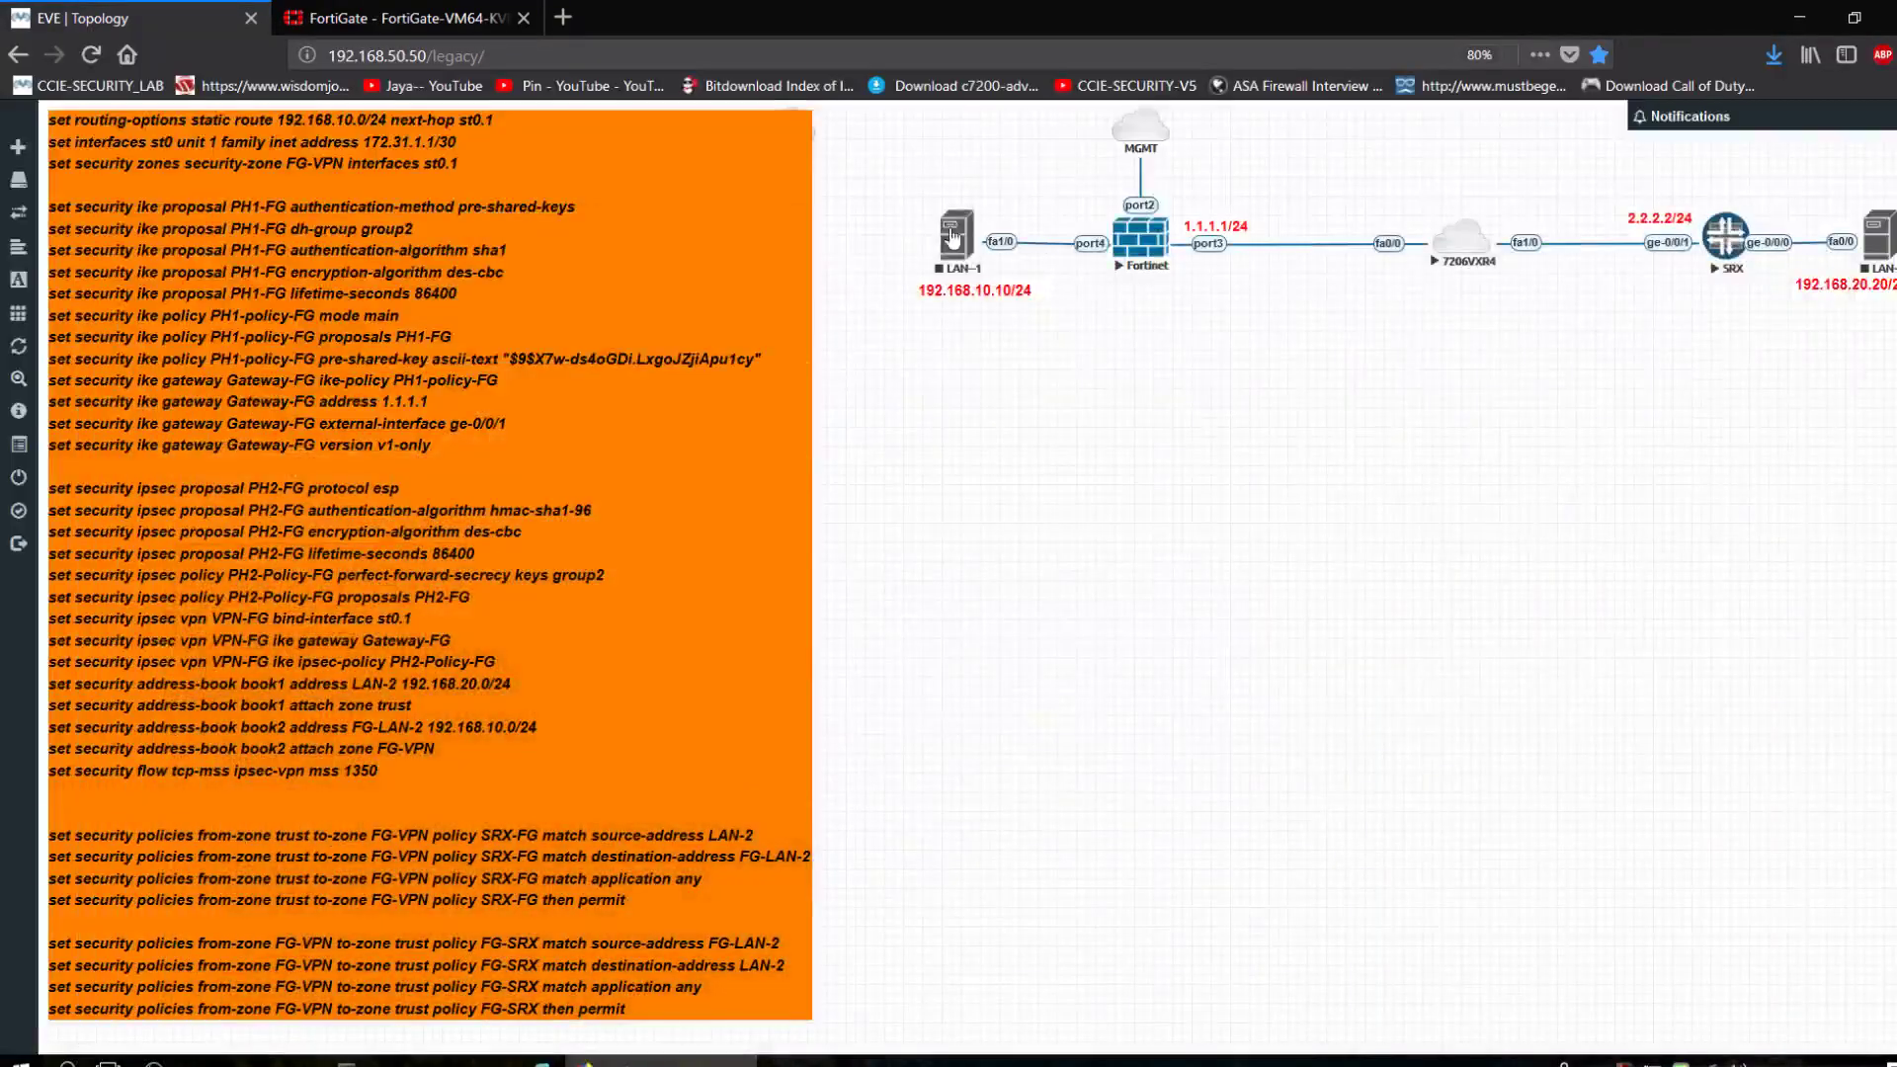
pyautogui.rightClick(958, 242)
pyautogui.click(1006, 285)
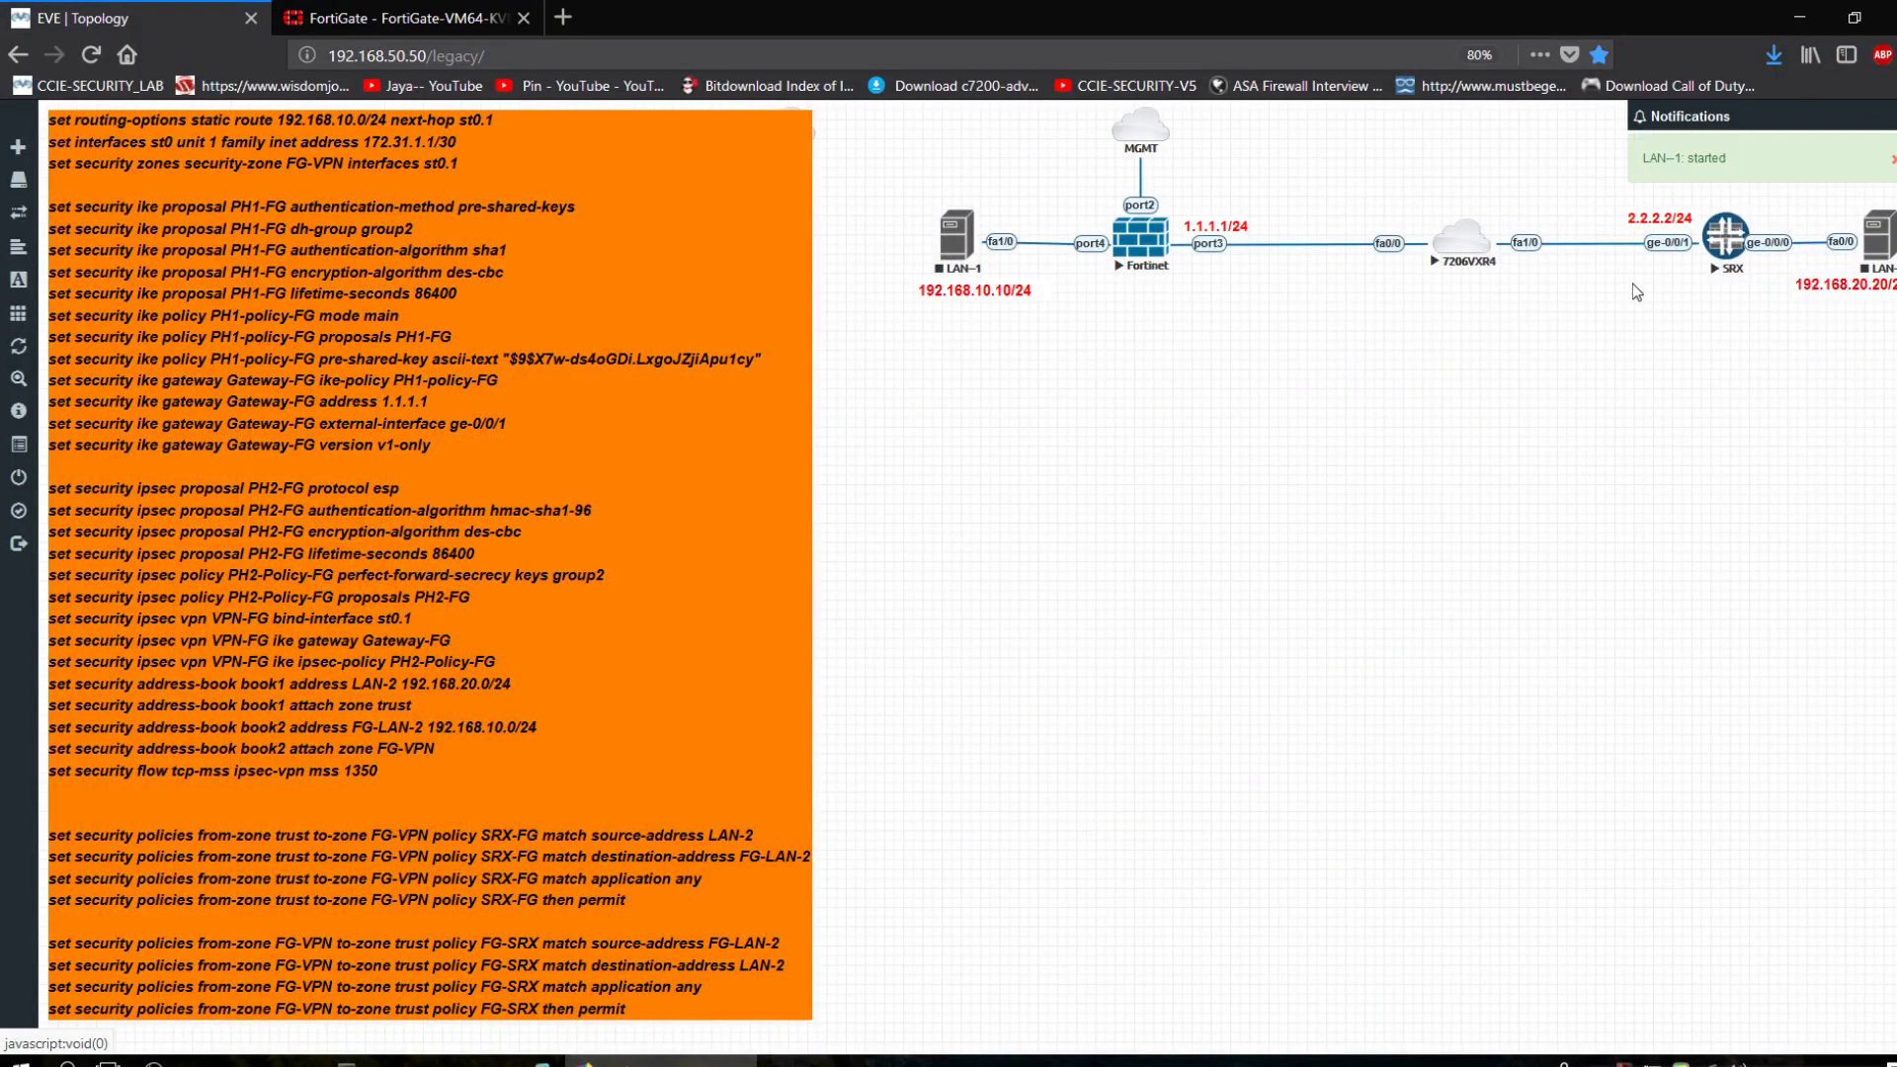
pyautogui.rightClick(1877, 242)
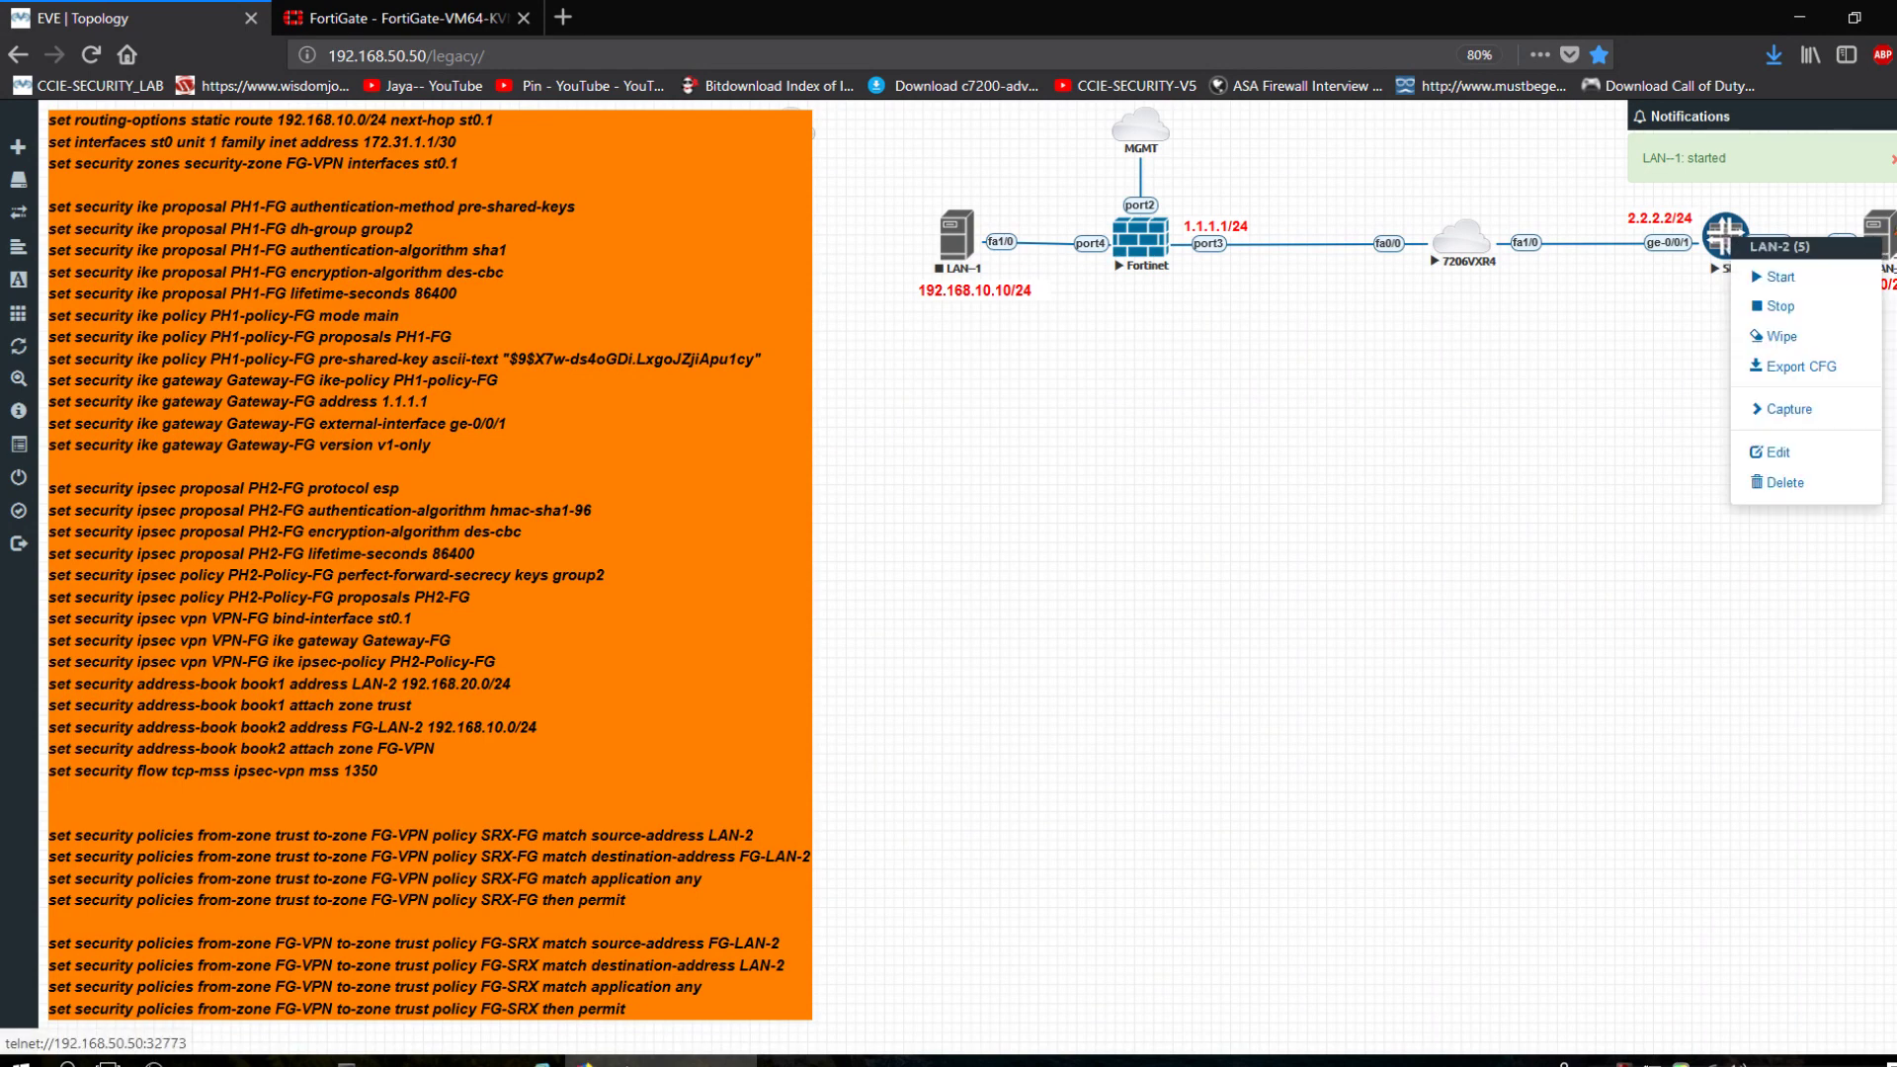
pyautogui.click(1833, 279)
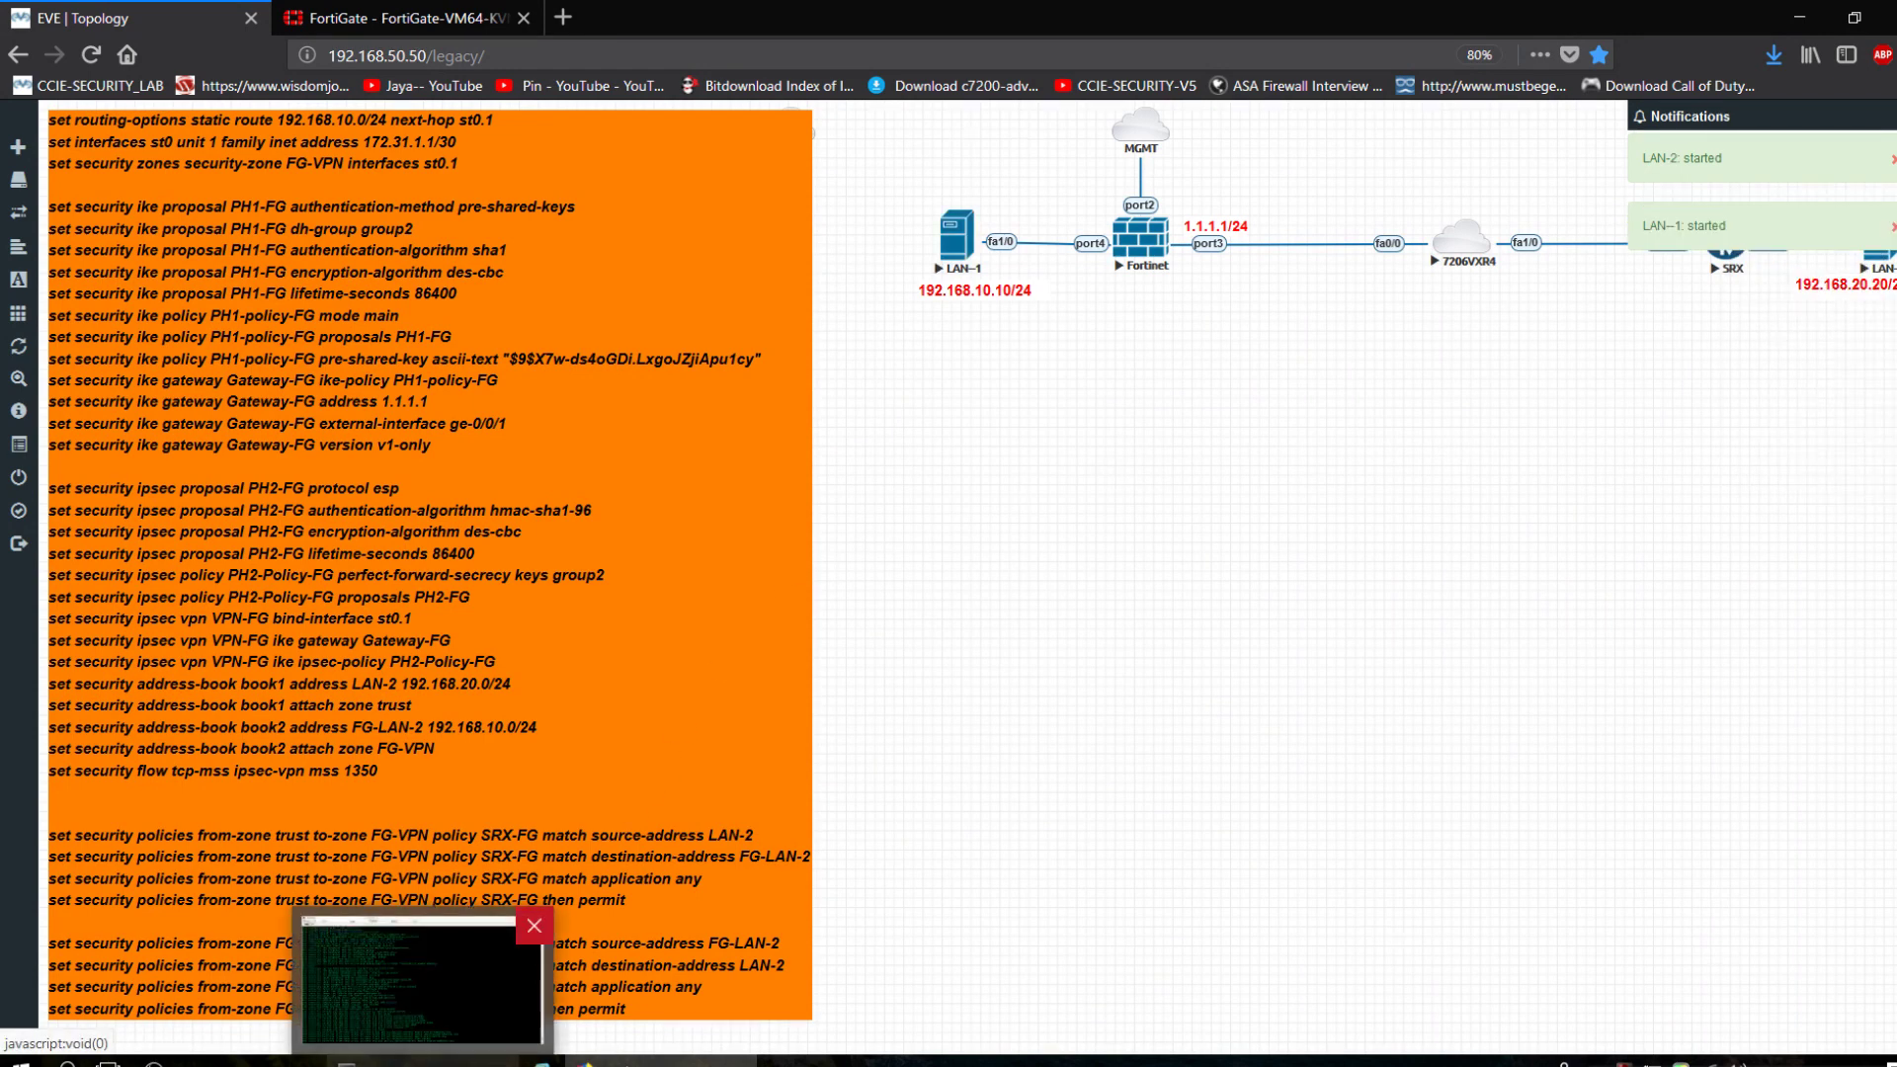
# Open a SuperPuTTY console to the 7206VXR router showing its Cisco IOS 15.2(4)S6 boot output.
pyautogui.click(968, 257)
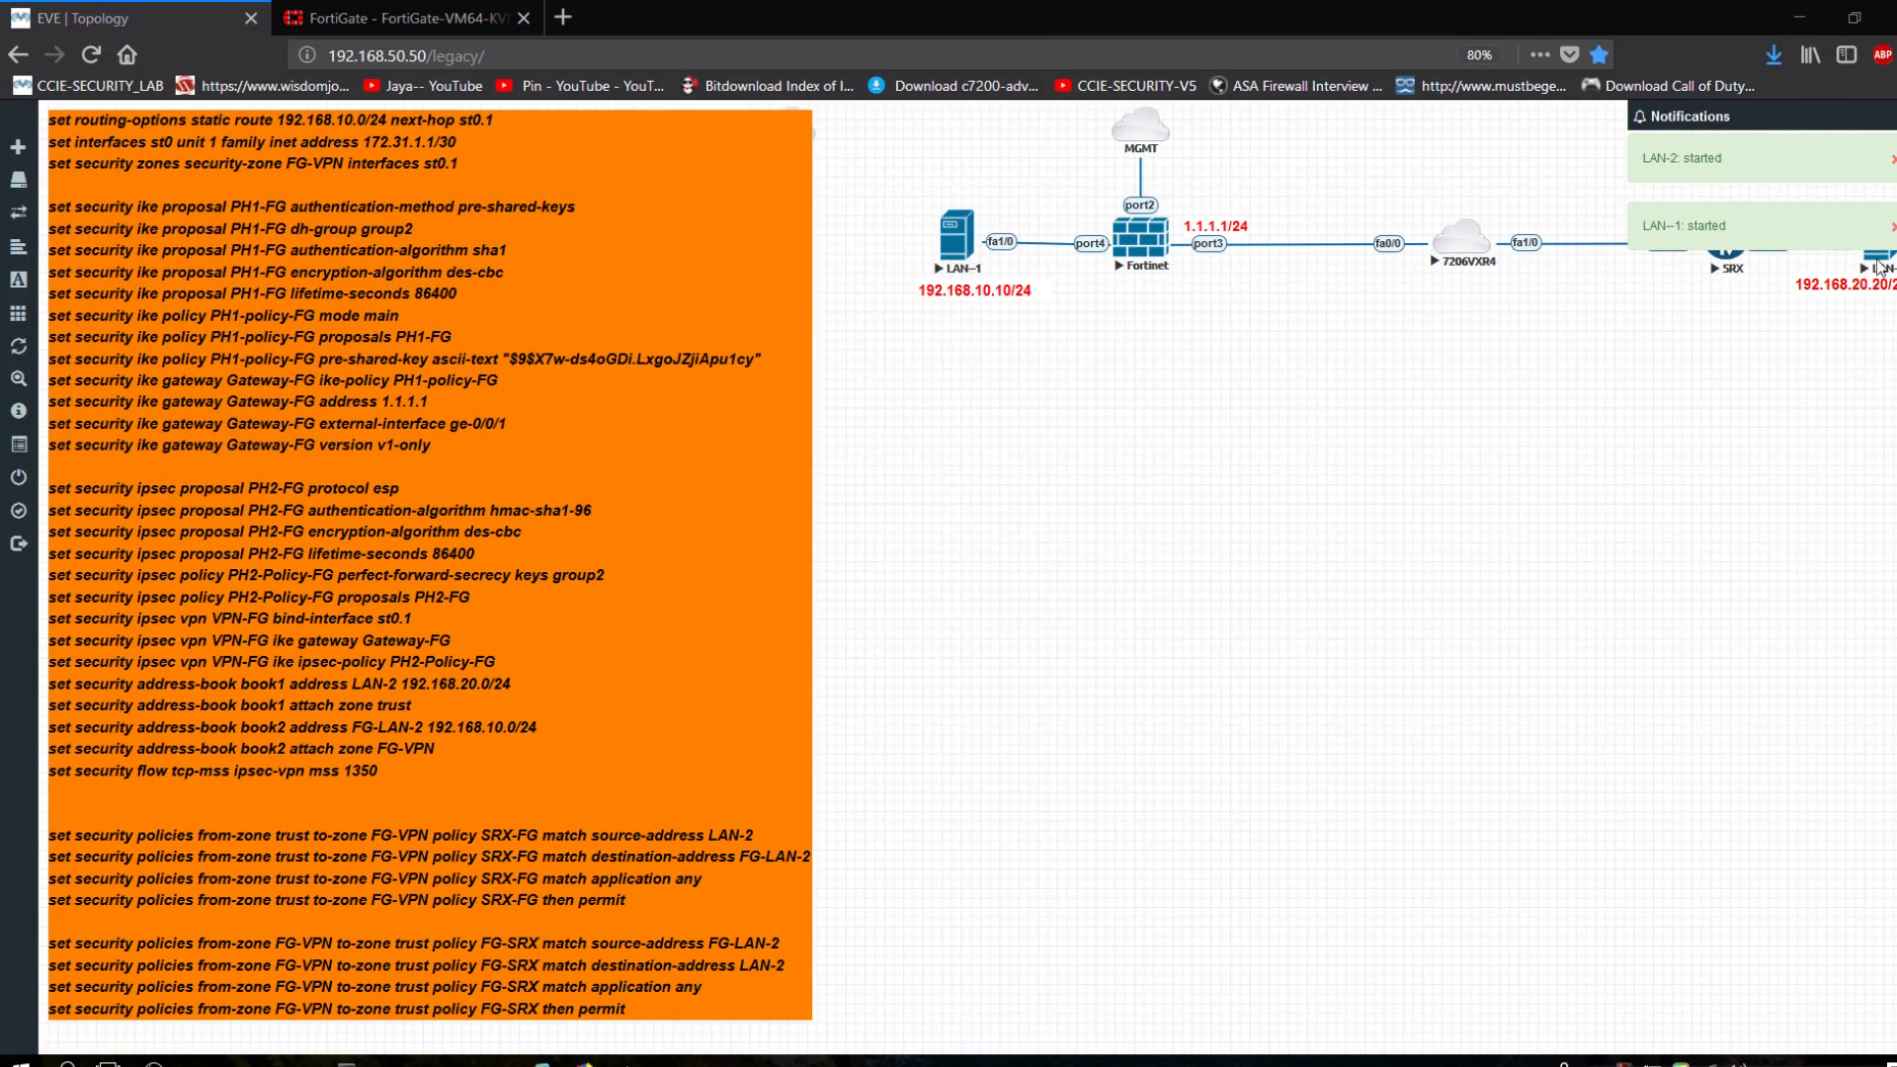
pyautogui.click(1725, 237)
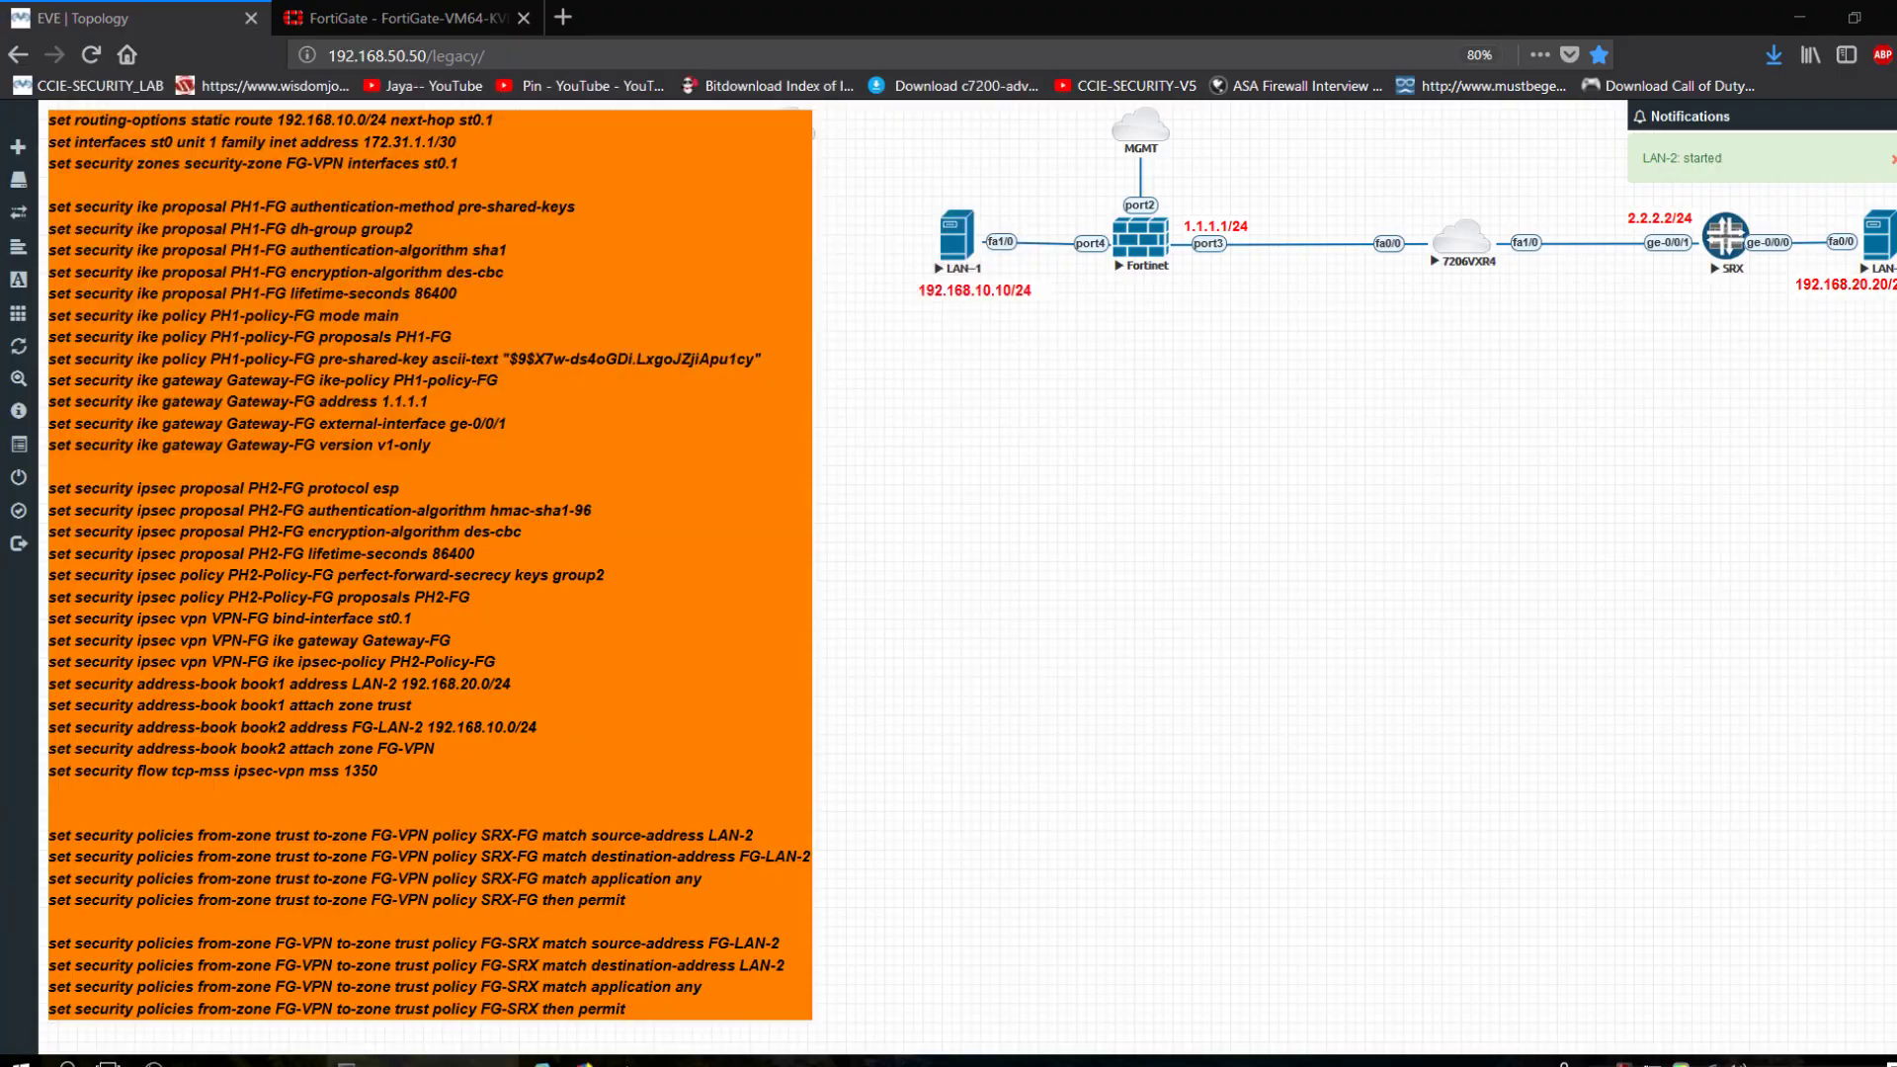
pyautogui.click(415, 1061)
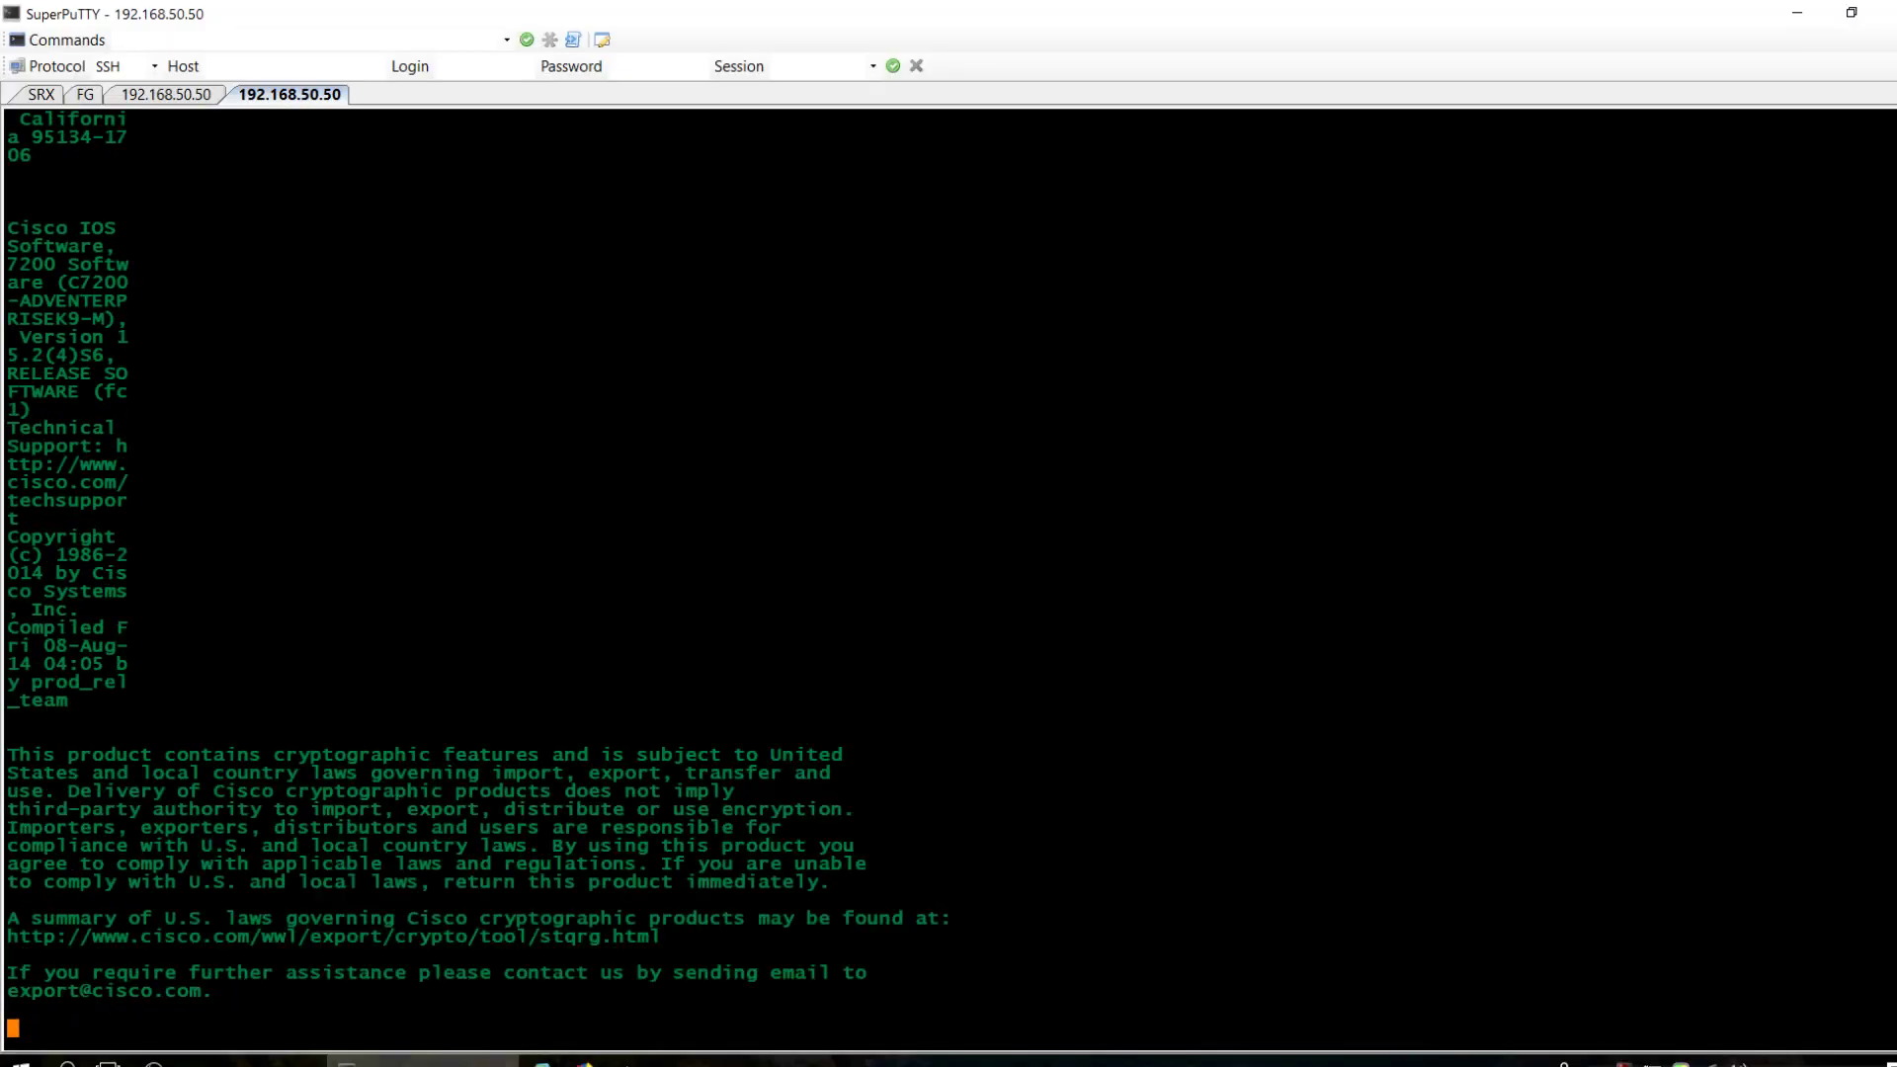
pyautogui.click(168, 94)
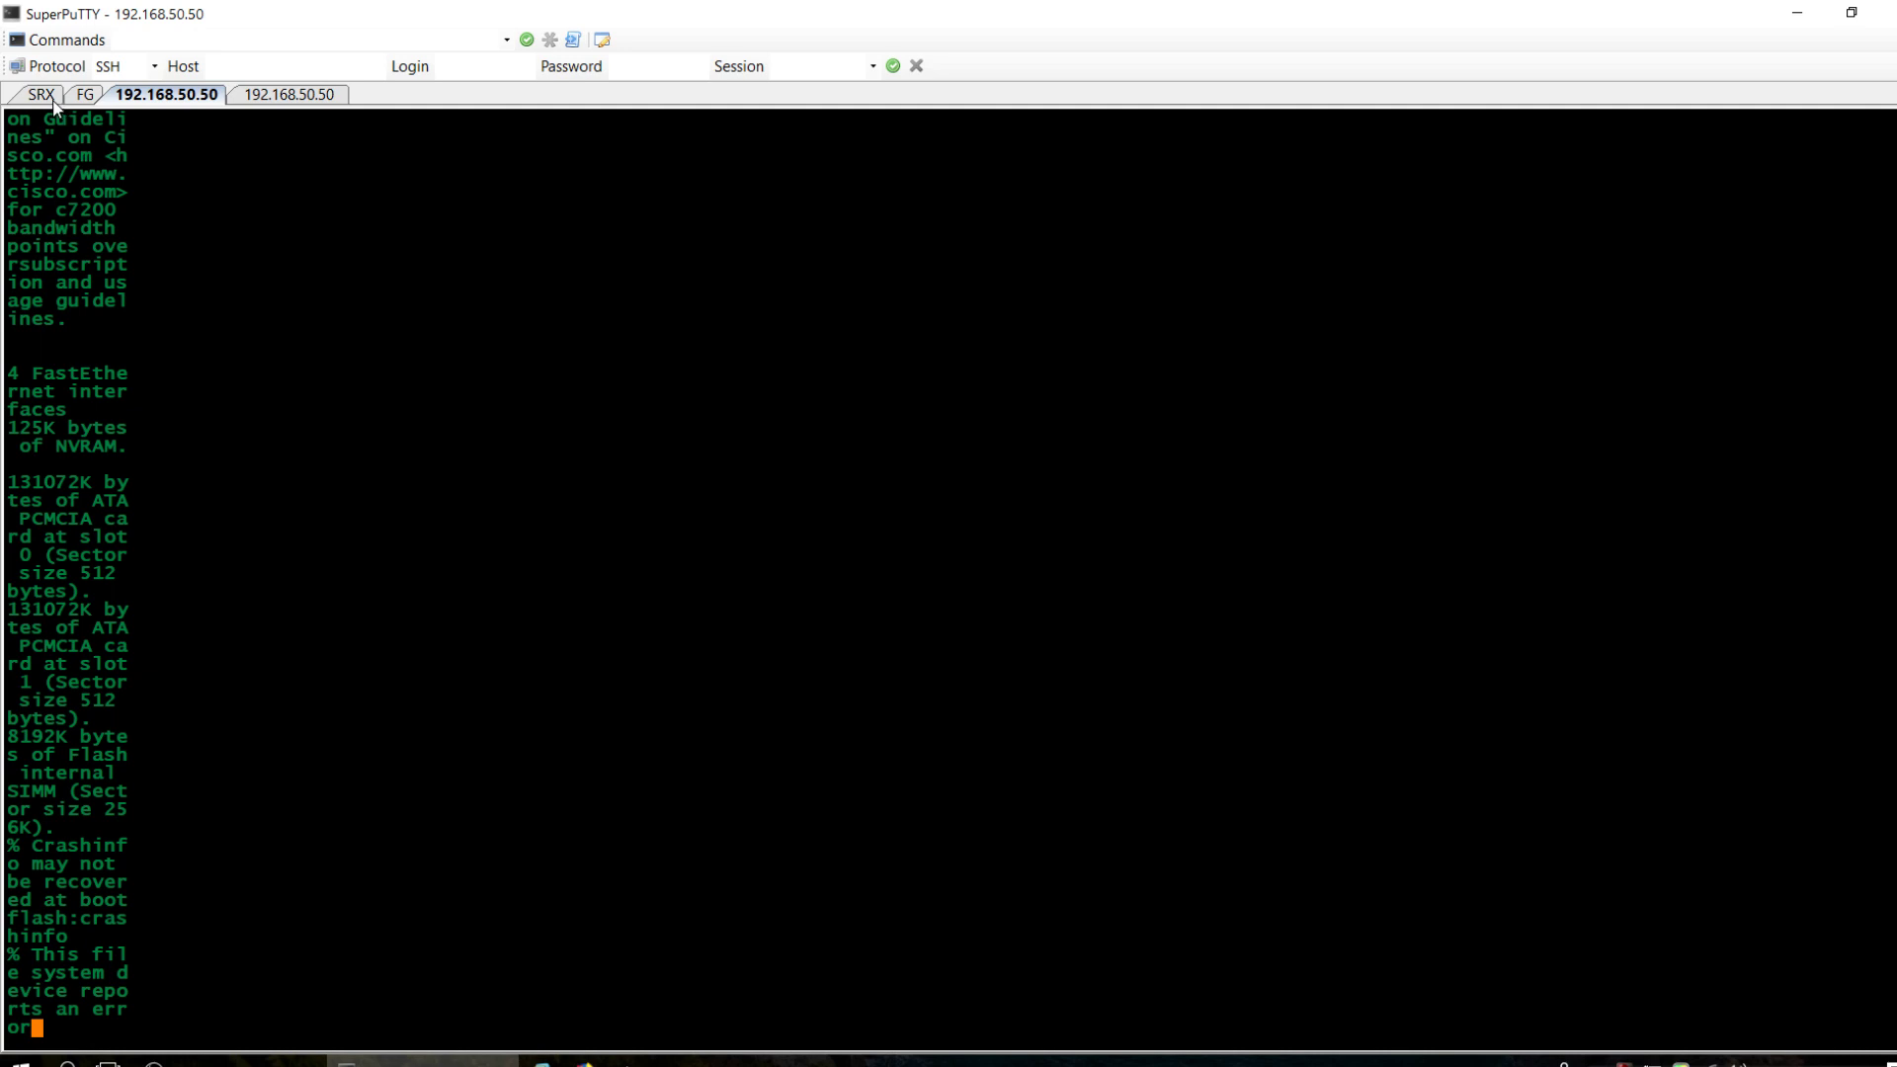
pyautogui.click(273, 99)
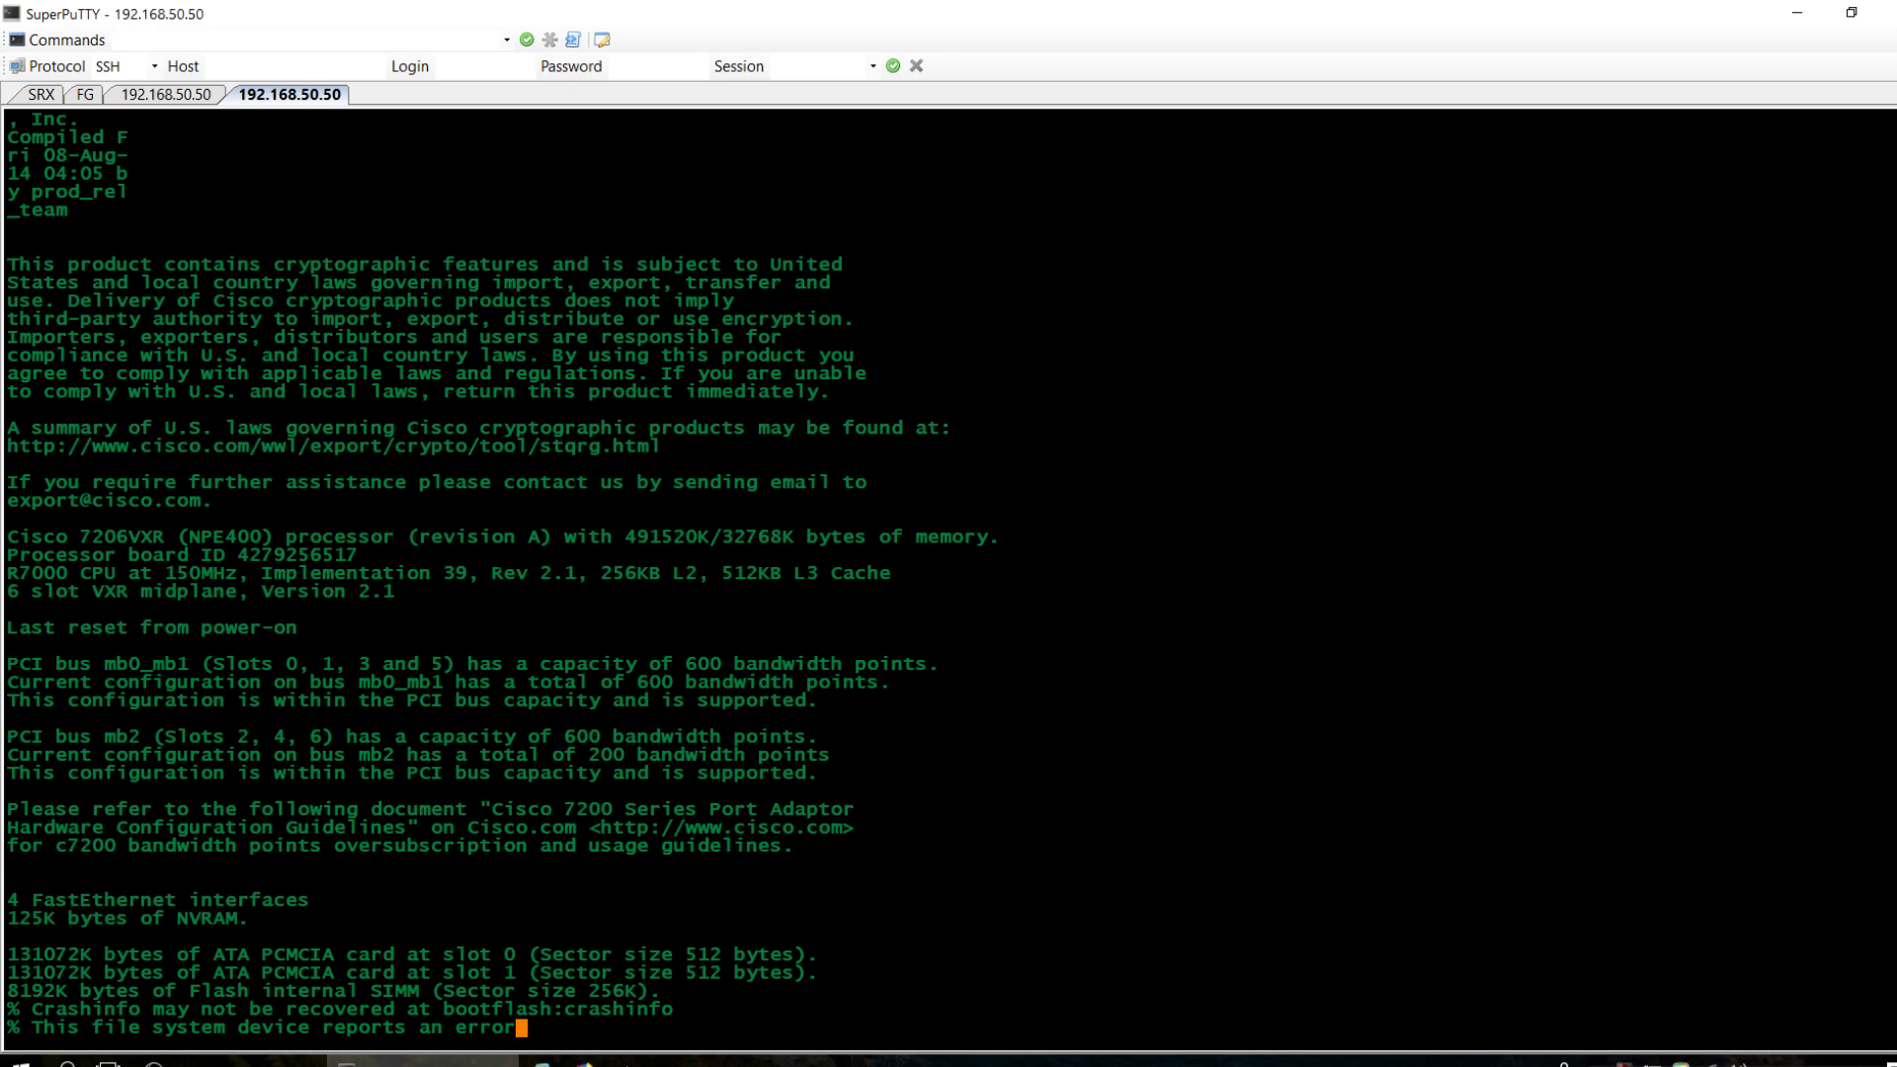
# Confirm SRX-VPN is Up in FortiGate's IPsec Monitor, then view the empty VPN Events log.
pyautogui.click(588, 1063)
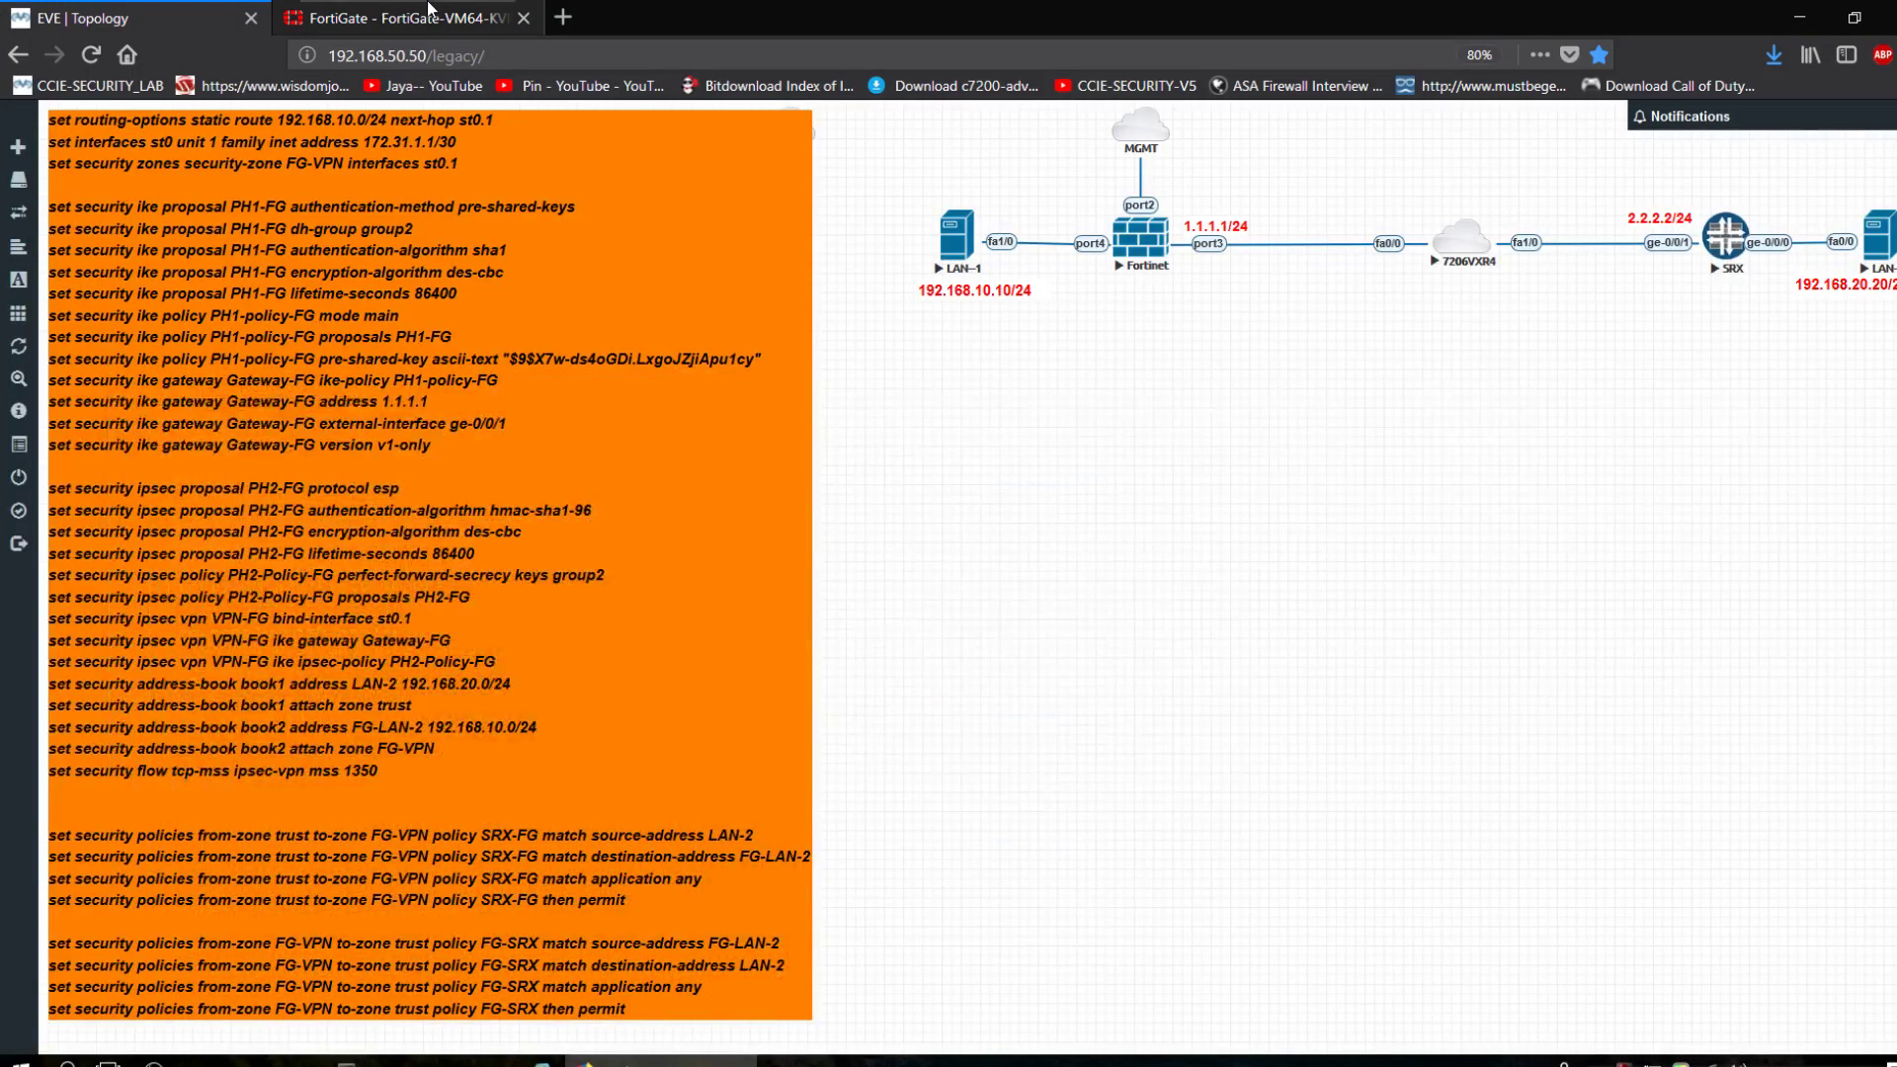
pyautogui.click(430, 12)
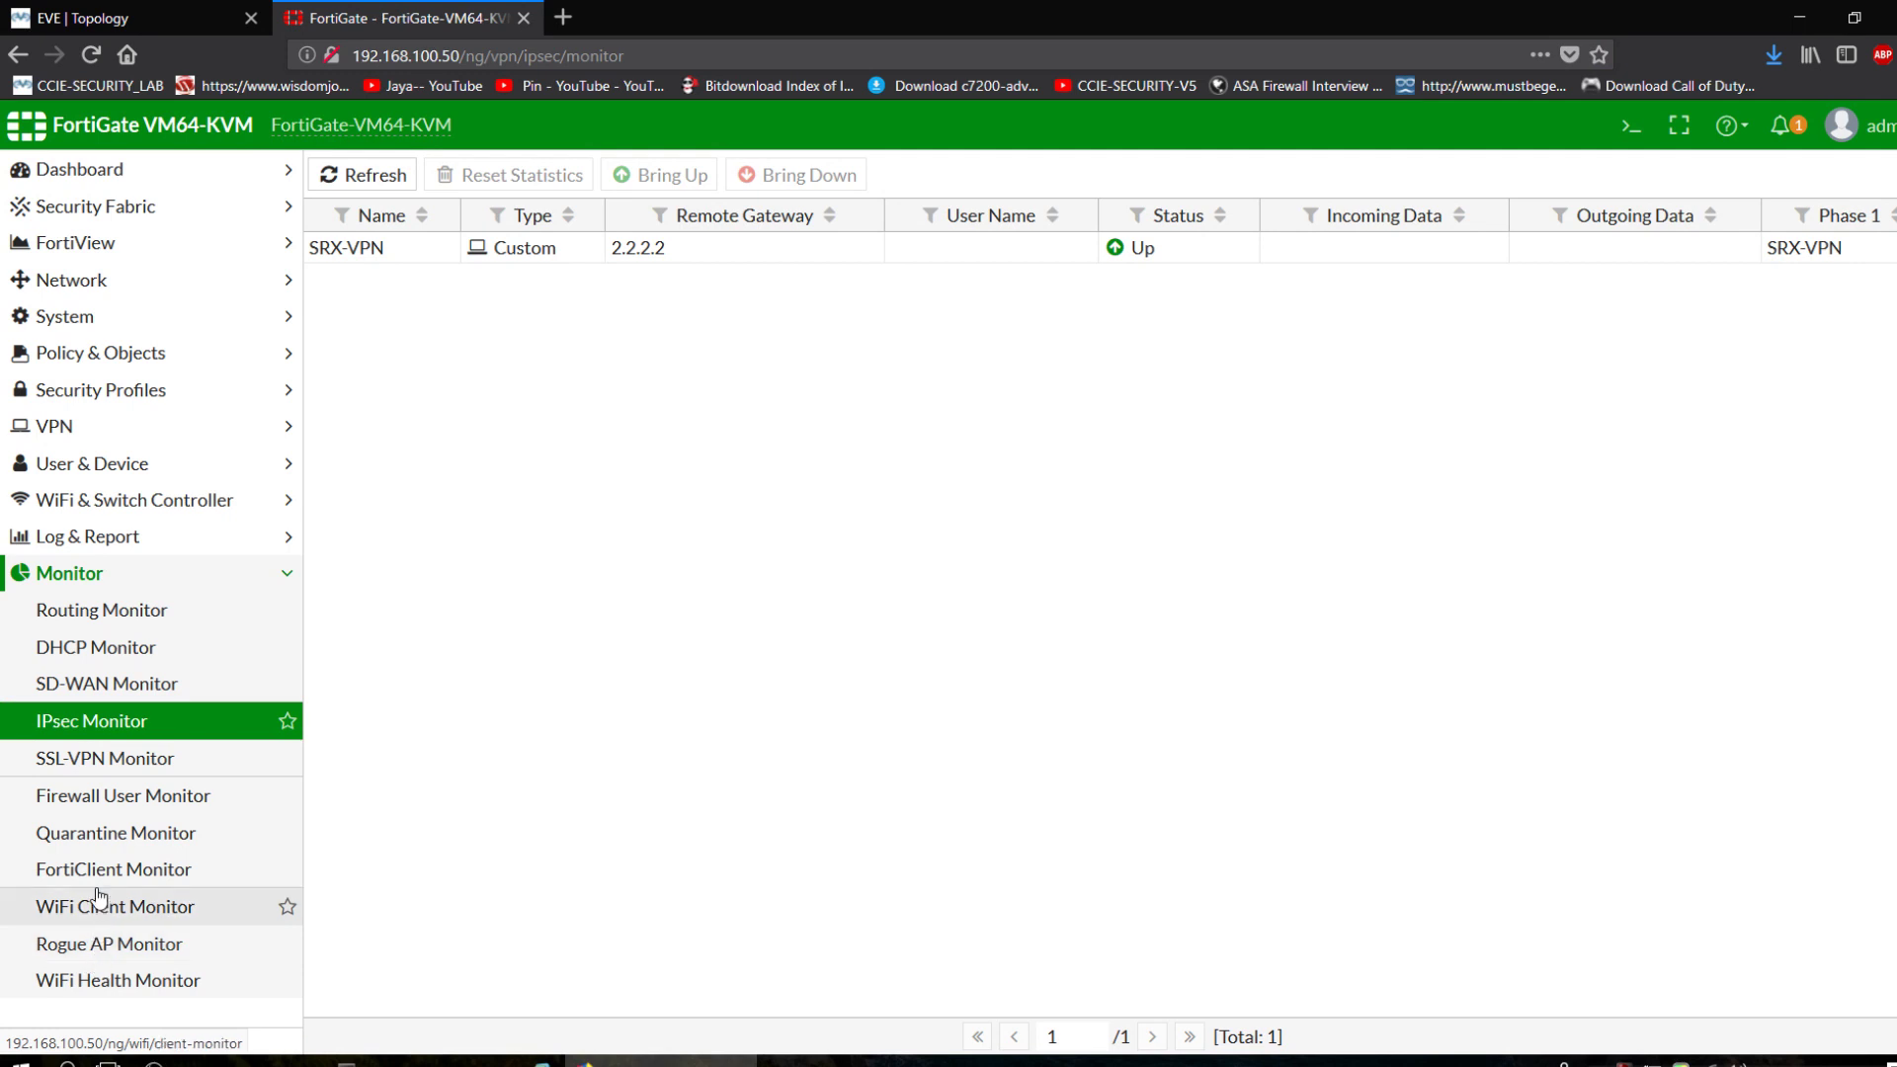
pyautogui.click(85, 536)
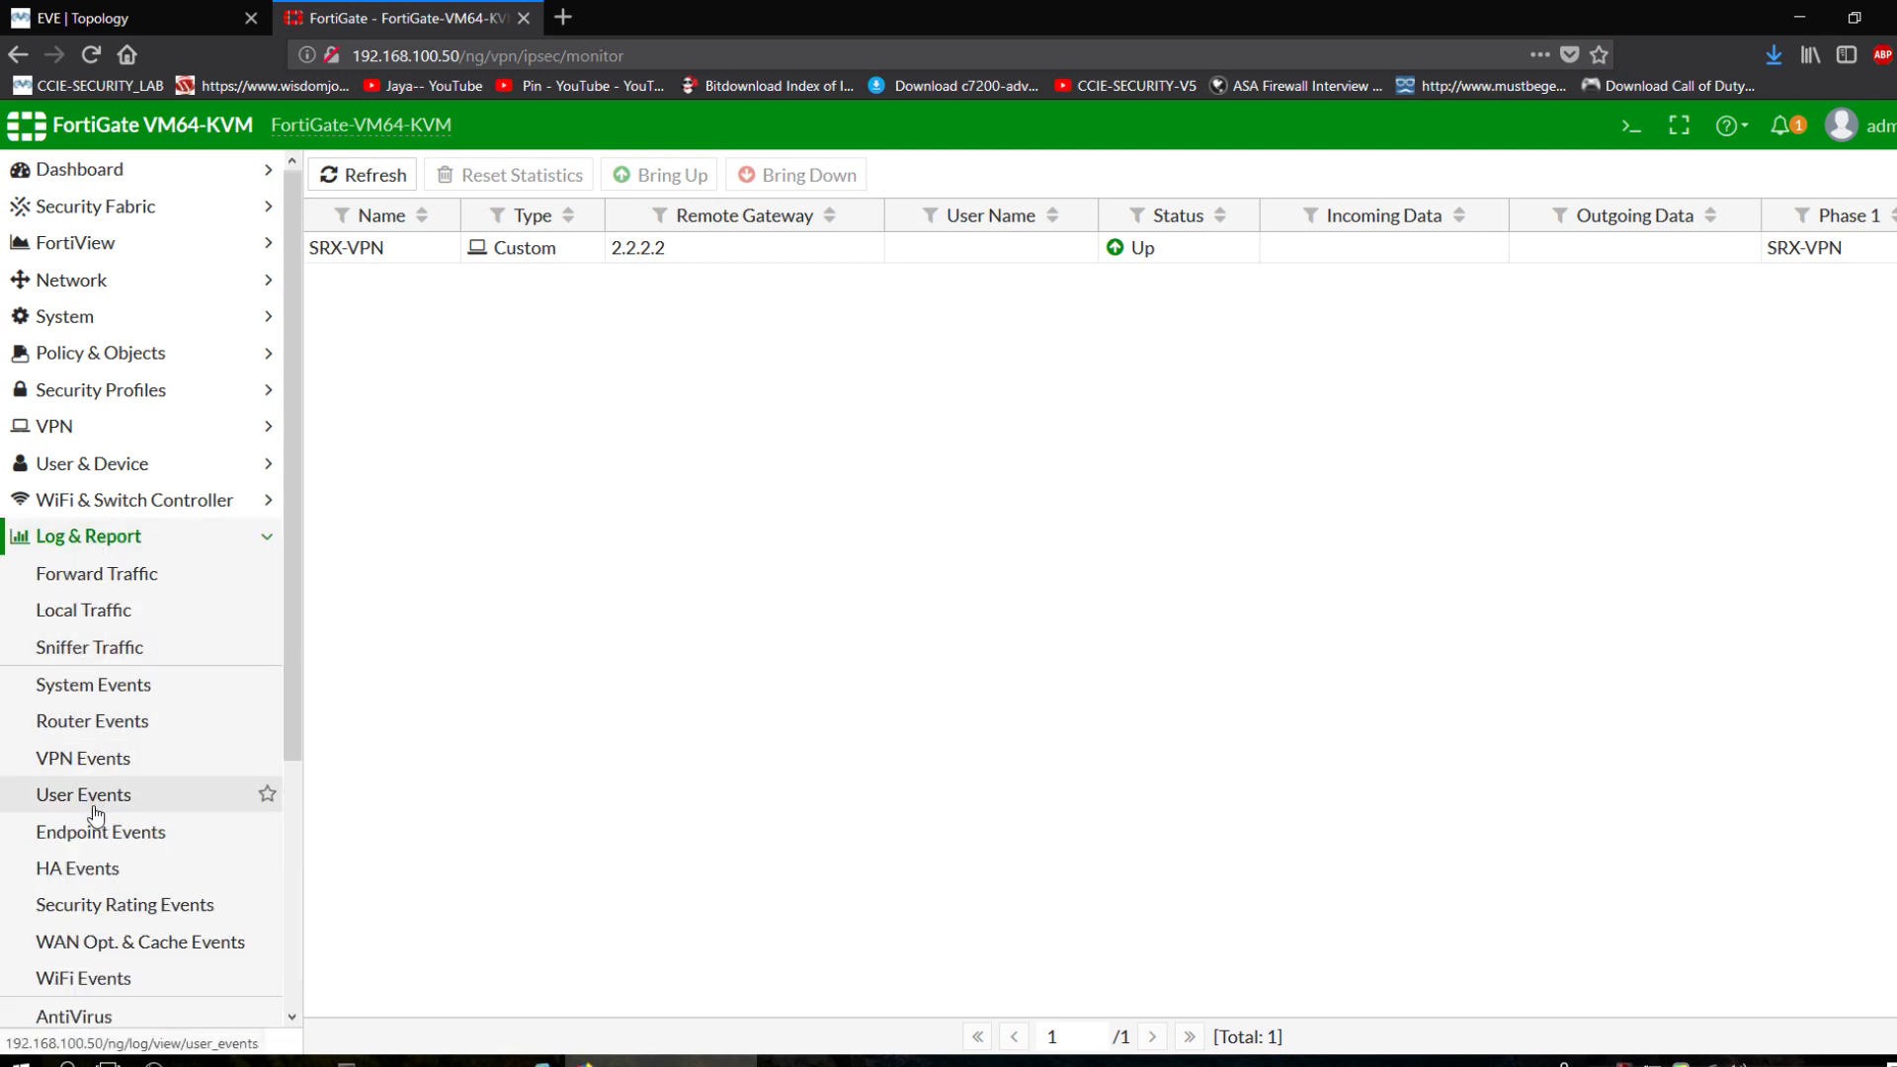
pyautogui.click(91, 761)
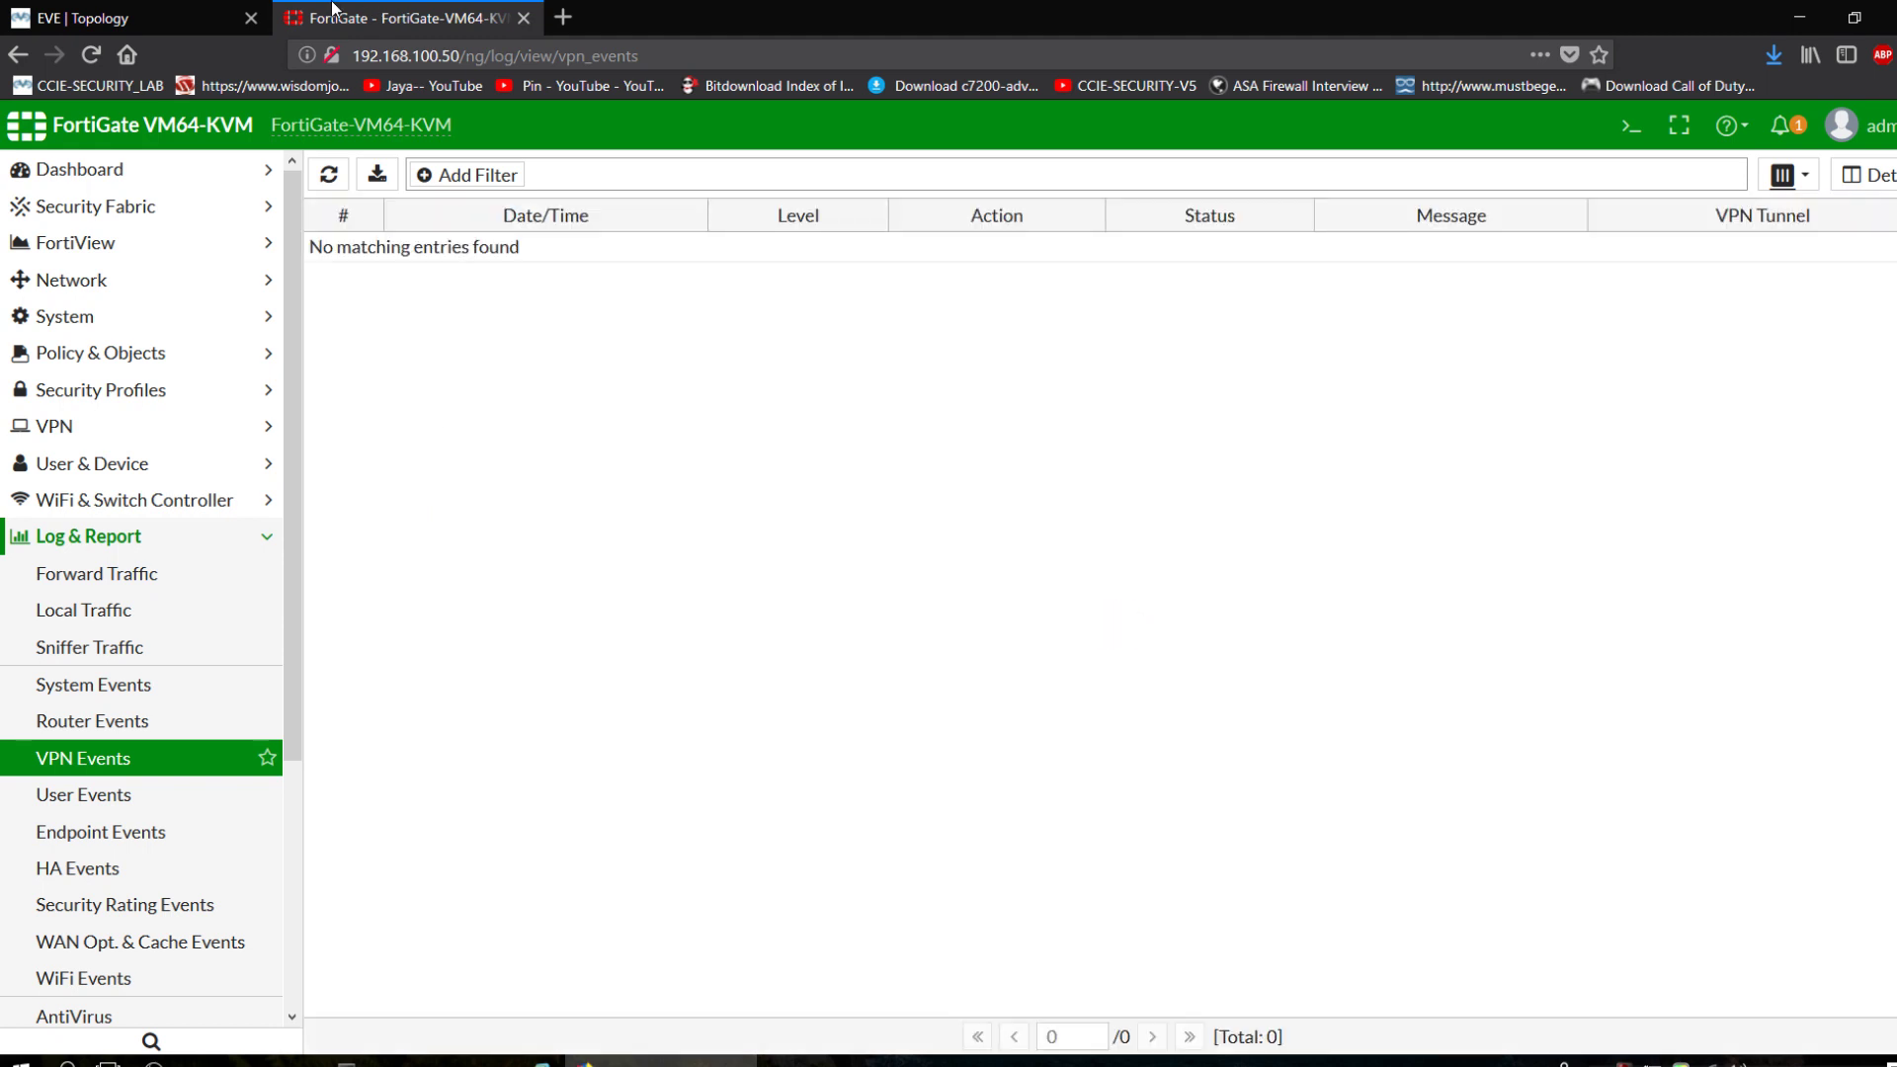
pyautogui.click(128, 18)
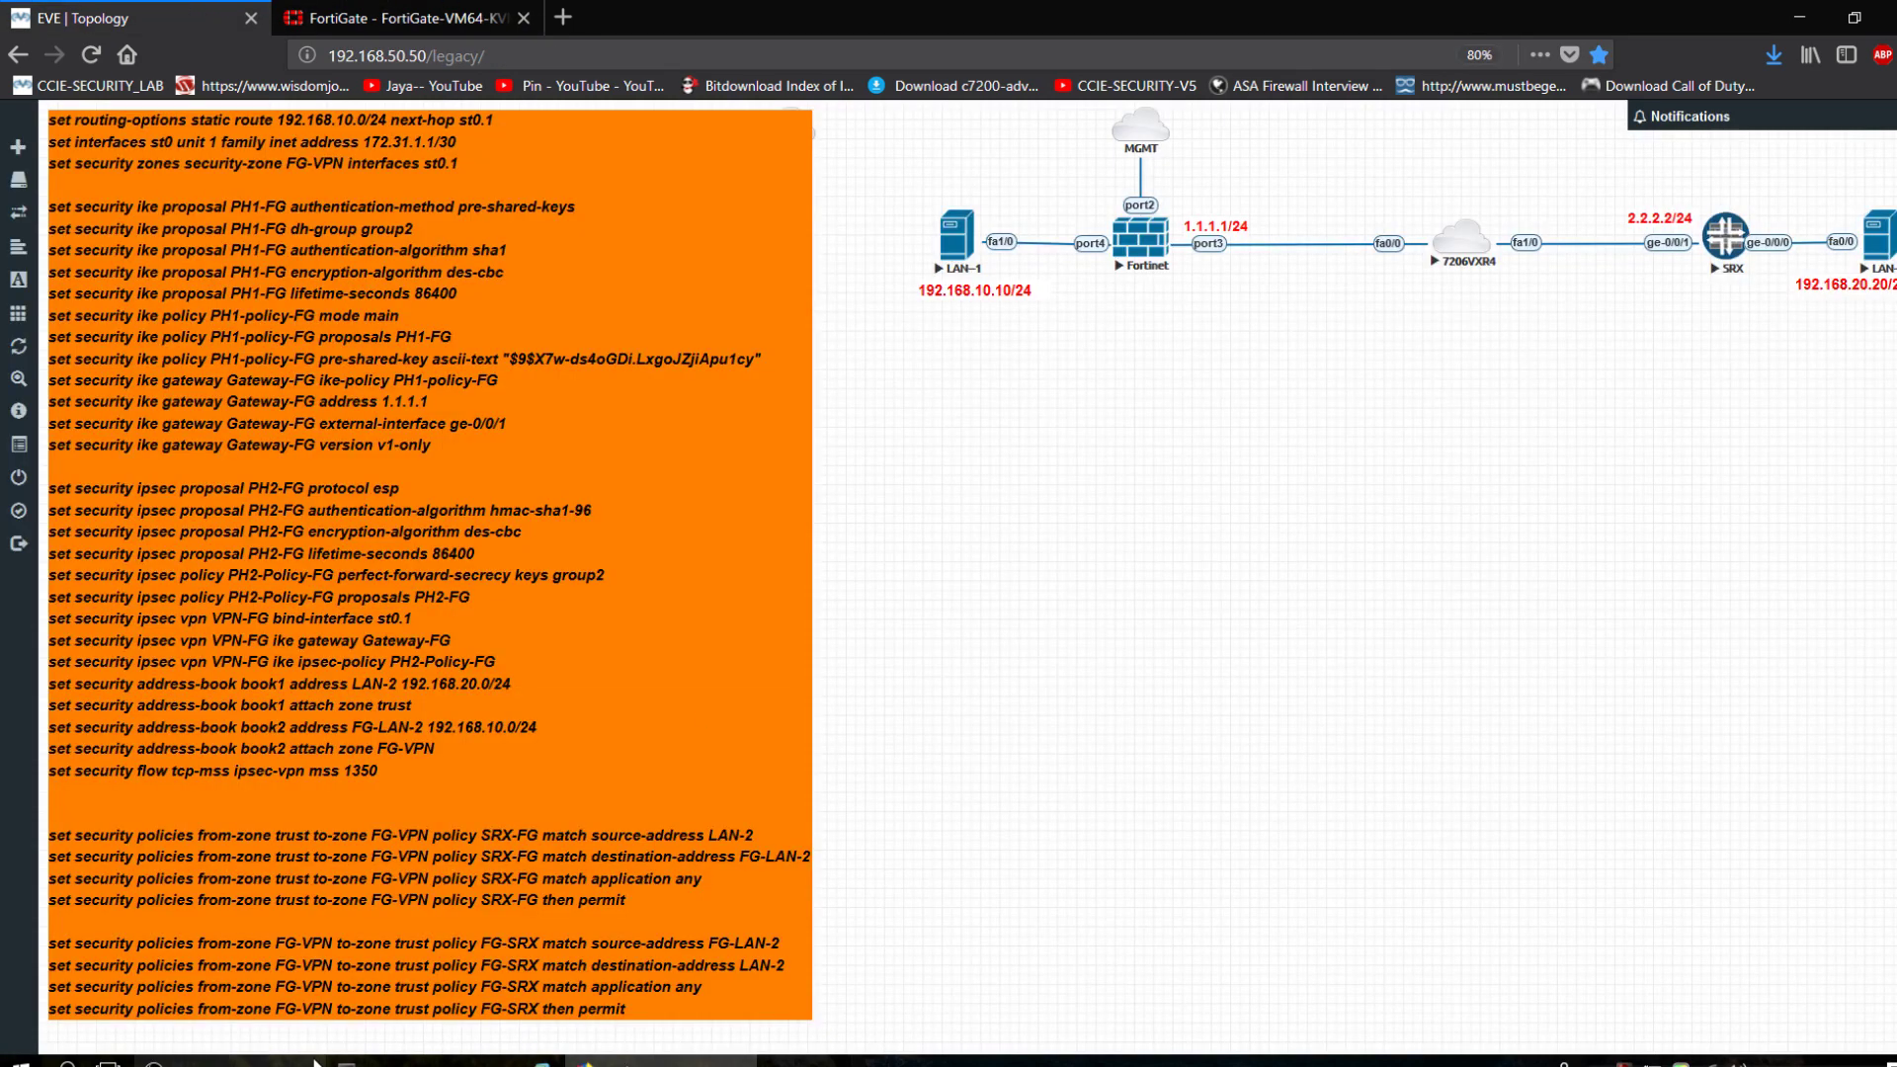
pyautogui.click(343, 12)
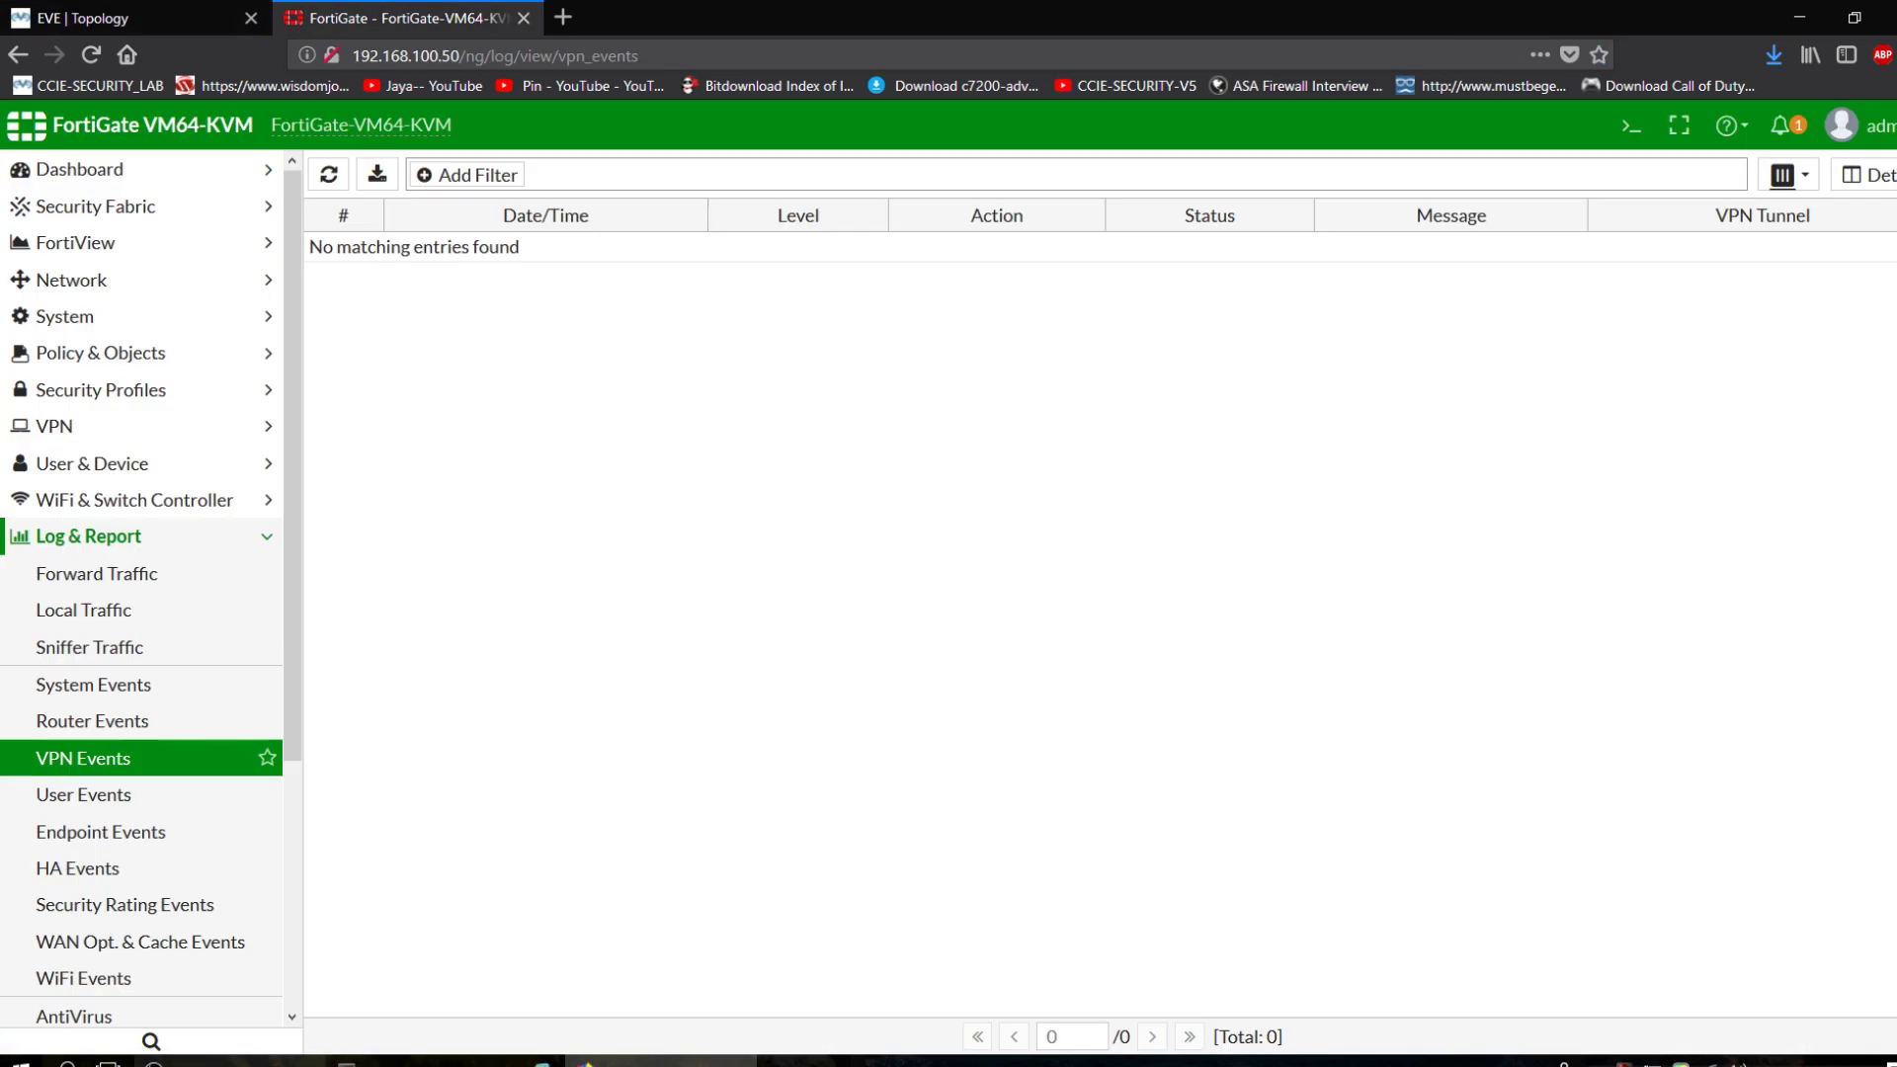
pyautogui.click(435, 1061)
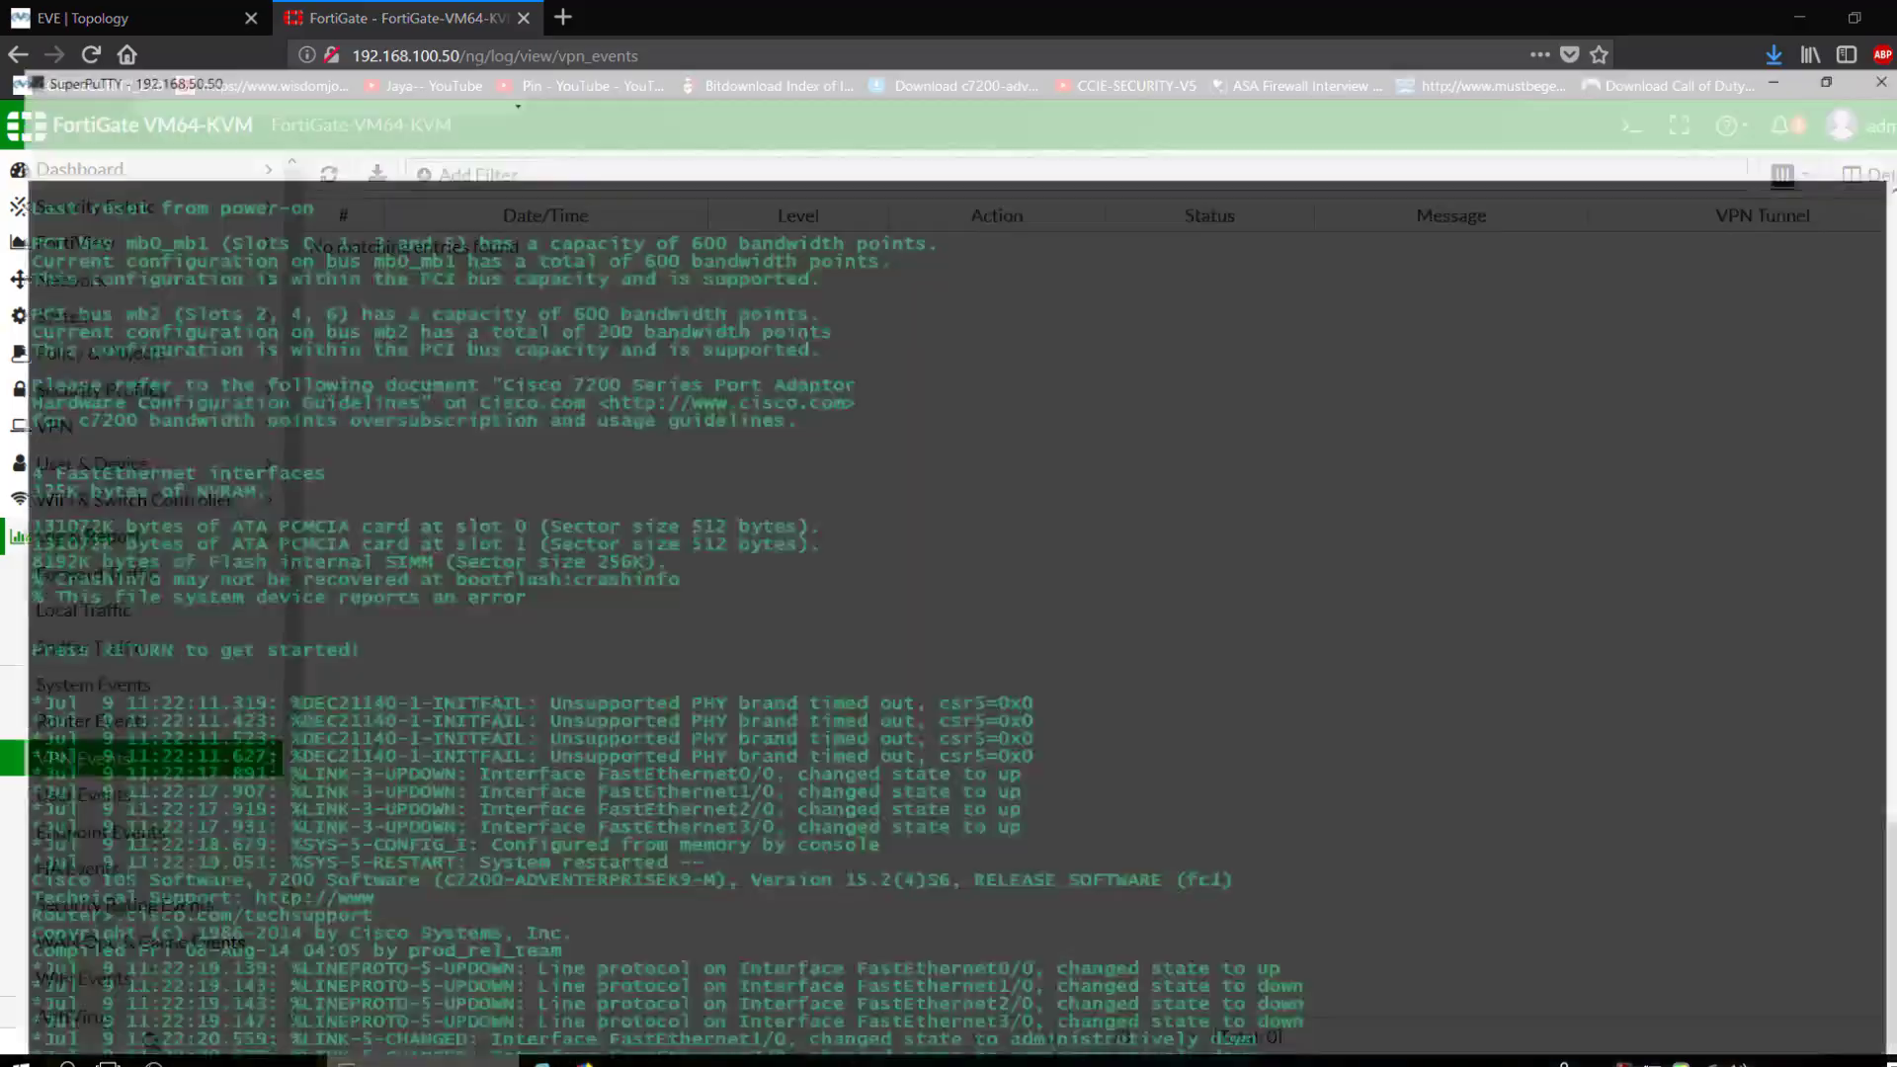
# On the LAN-2 router, enter enable mode and list interfaces with 'show ip int brief'.
pyautogui.press('Return')
pyautogui.press('Return')
pyautogui.press('Return')
pyautogui.press('Return')
pyautogui.press('Return')
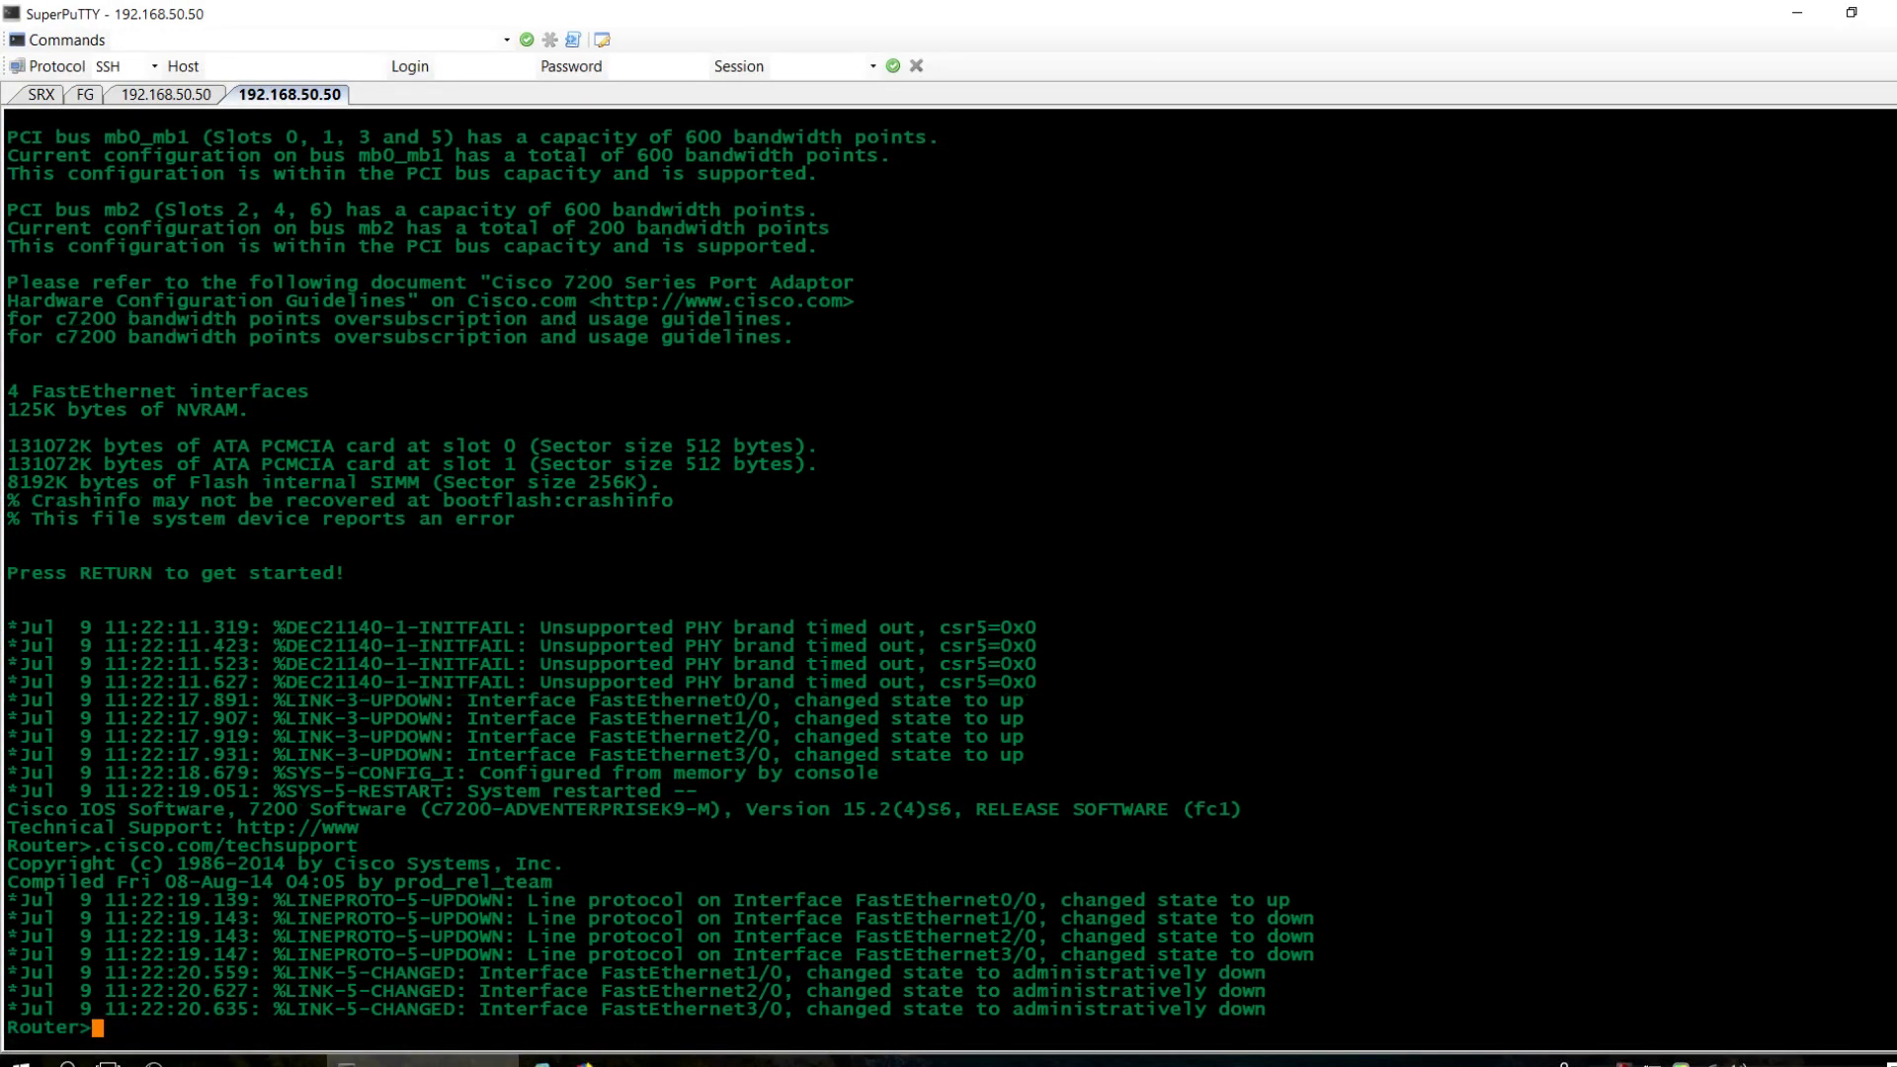
pyautogui.write('en')
pyautogui.press('Tab')
pyautogui.press('Return')
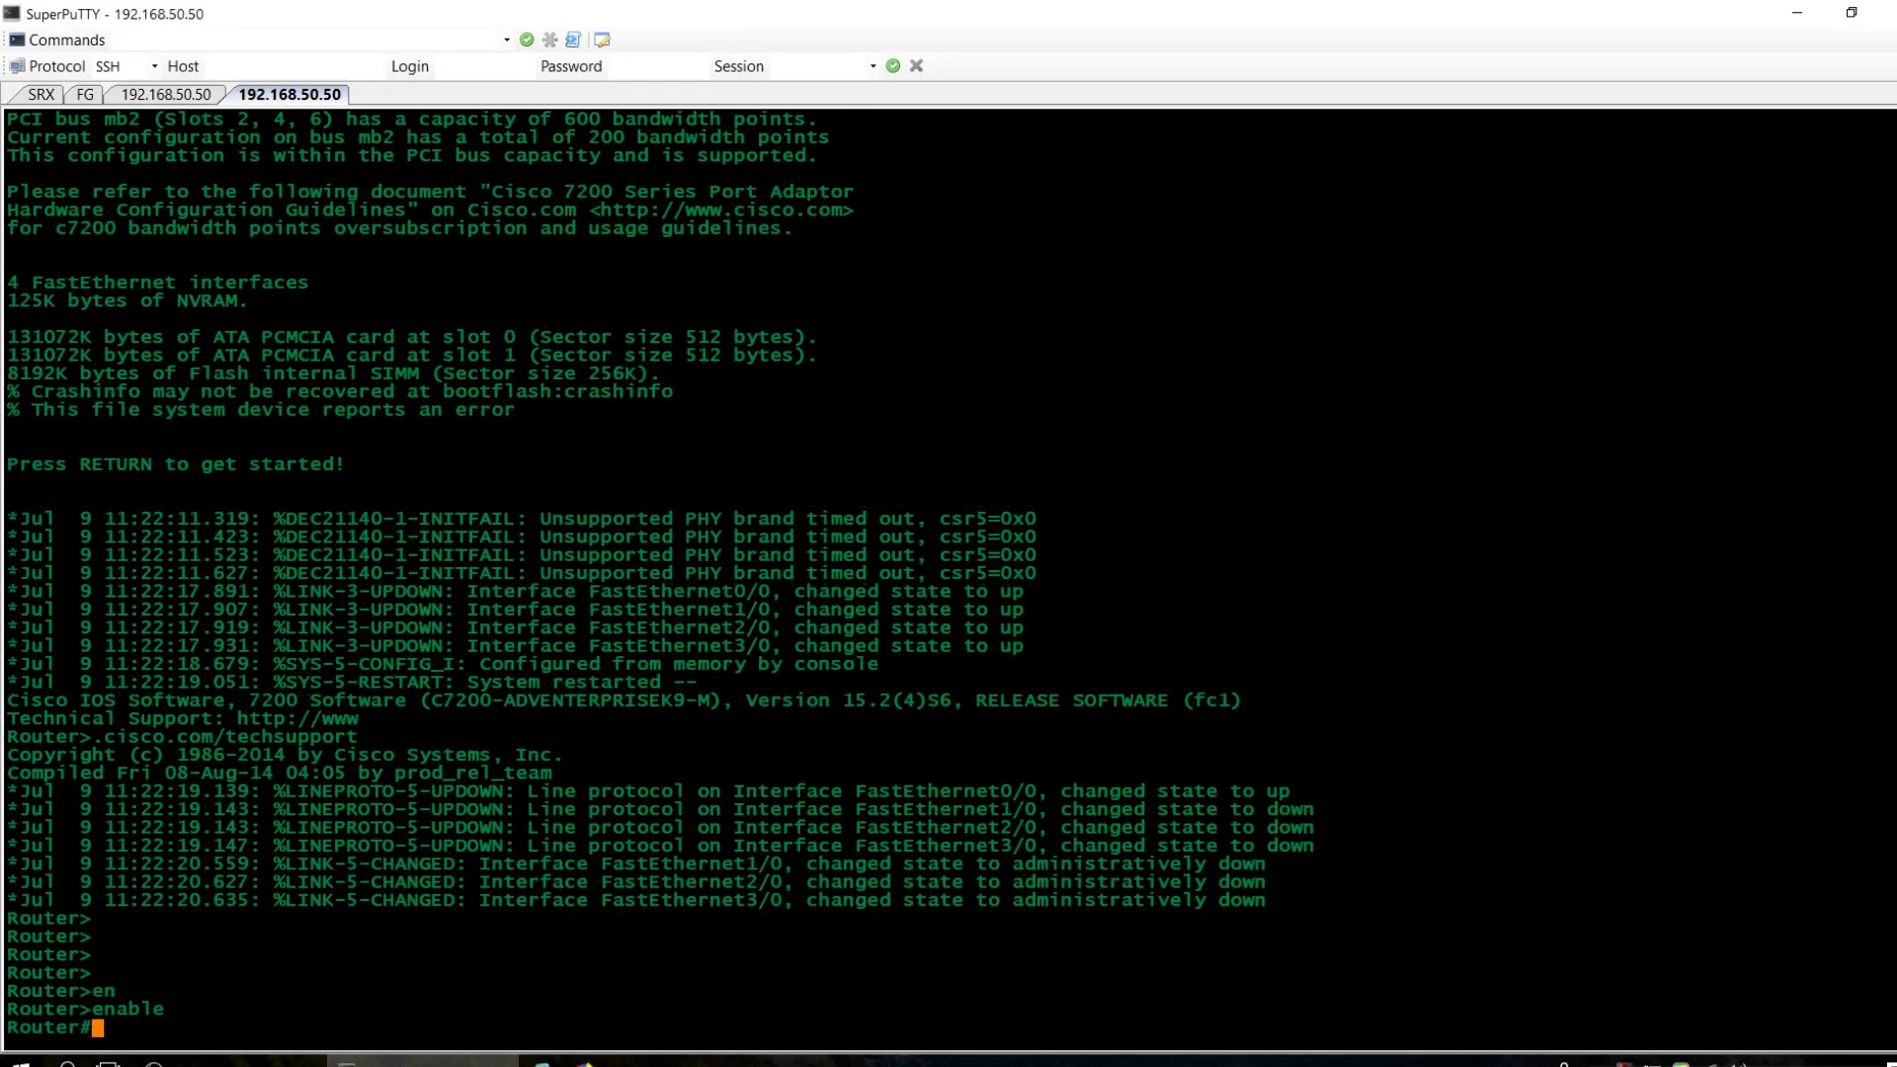
pyautogui.write('sho')
pyautogui.press('Tab')
pyautogui.write('ip it')
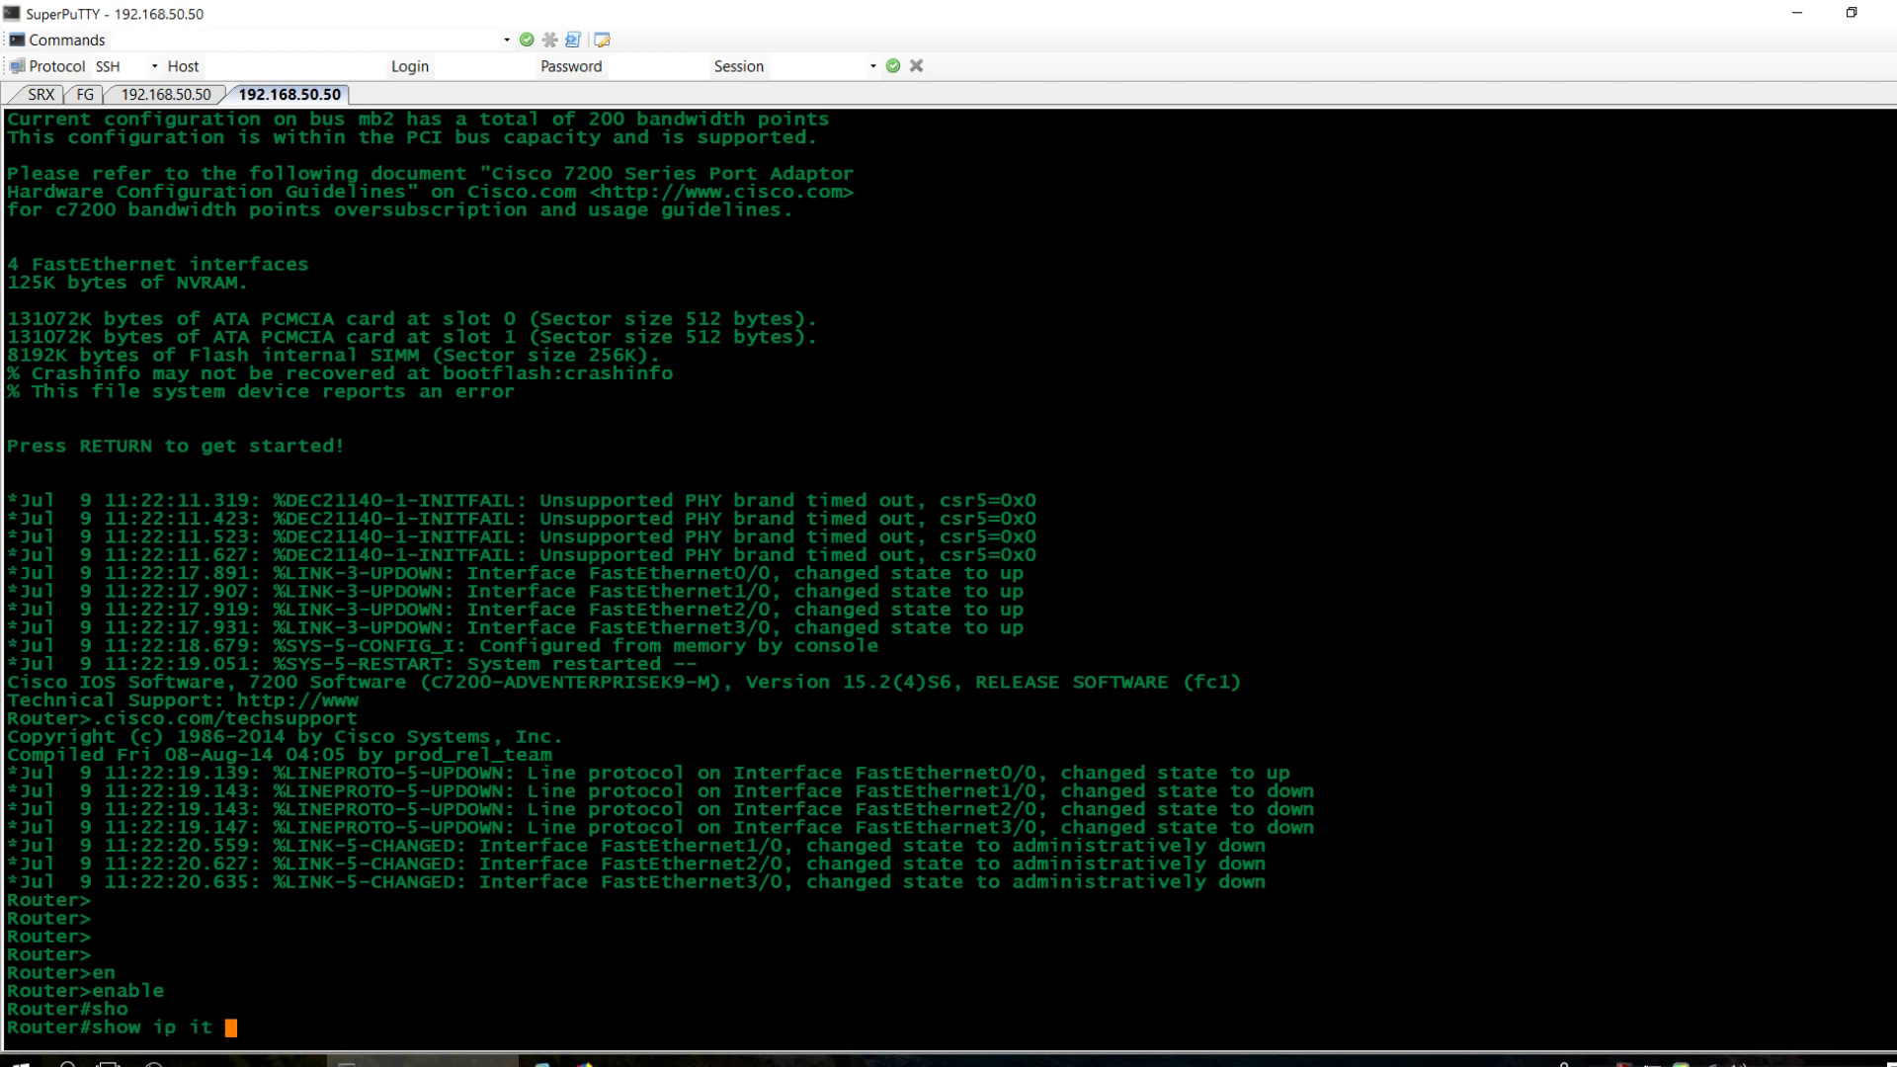
pyautogui.press('BackSpace')
pyautogui.press('BackSpace')
pyautogui.press('BackSpace')
pyautogui.write('int brief')
pyautogui.press('Return')
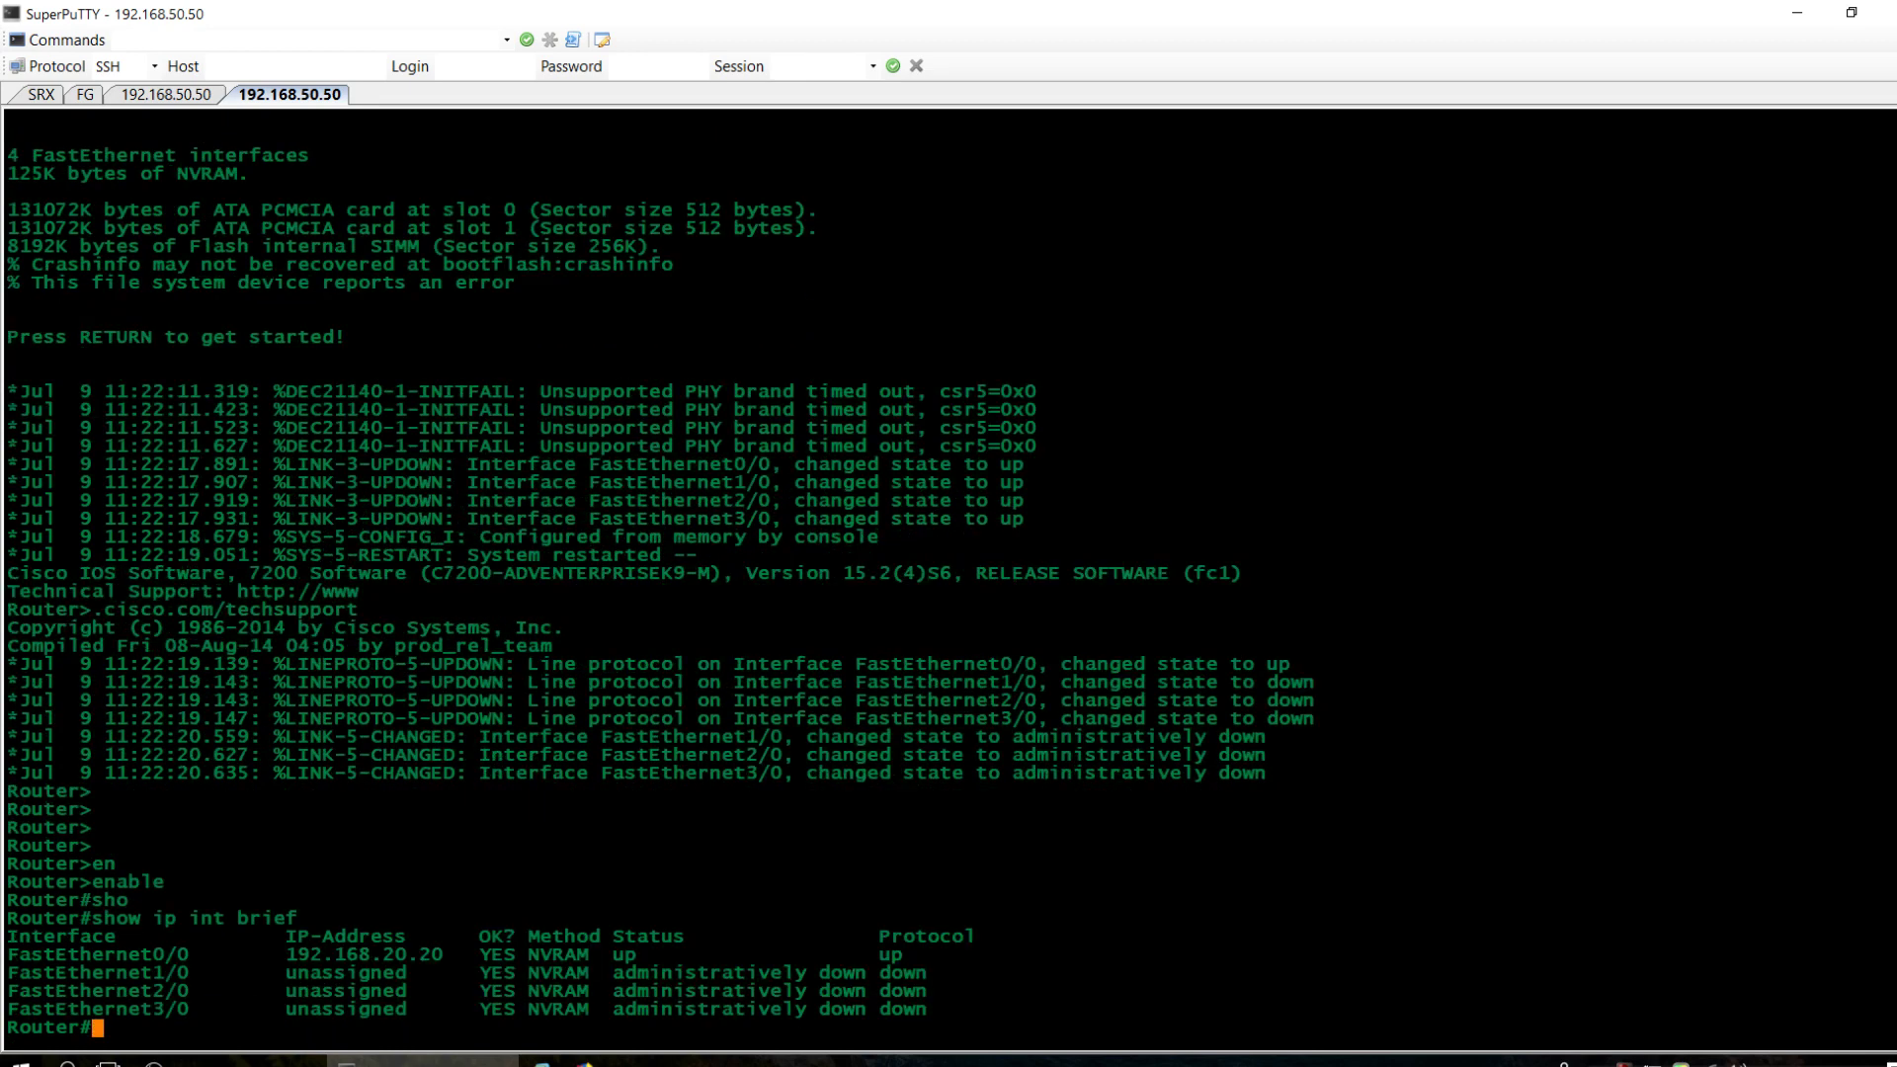
pyautogui.click(1851, 13)
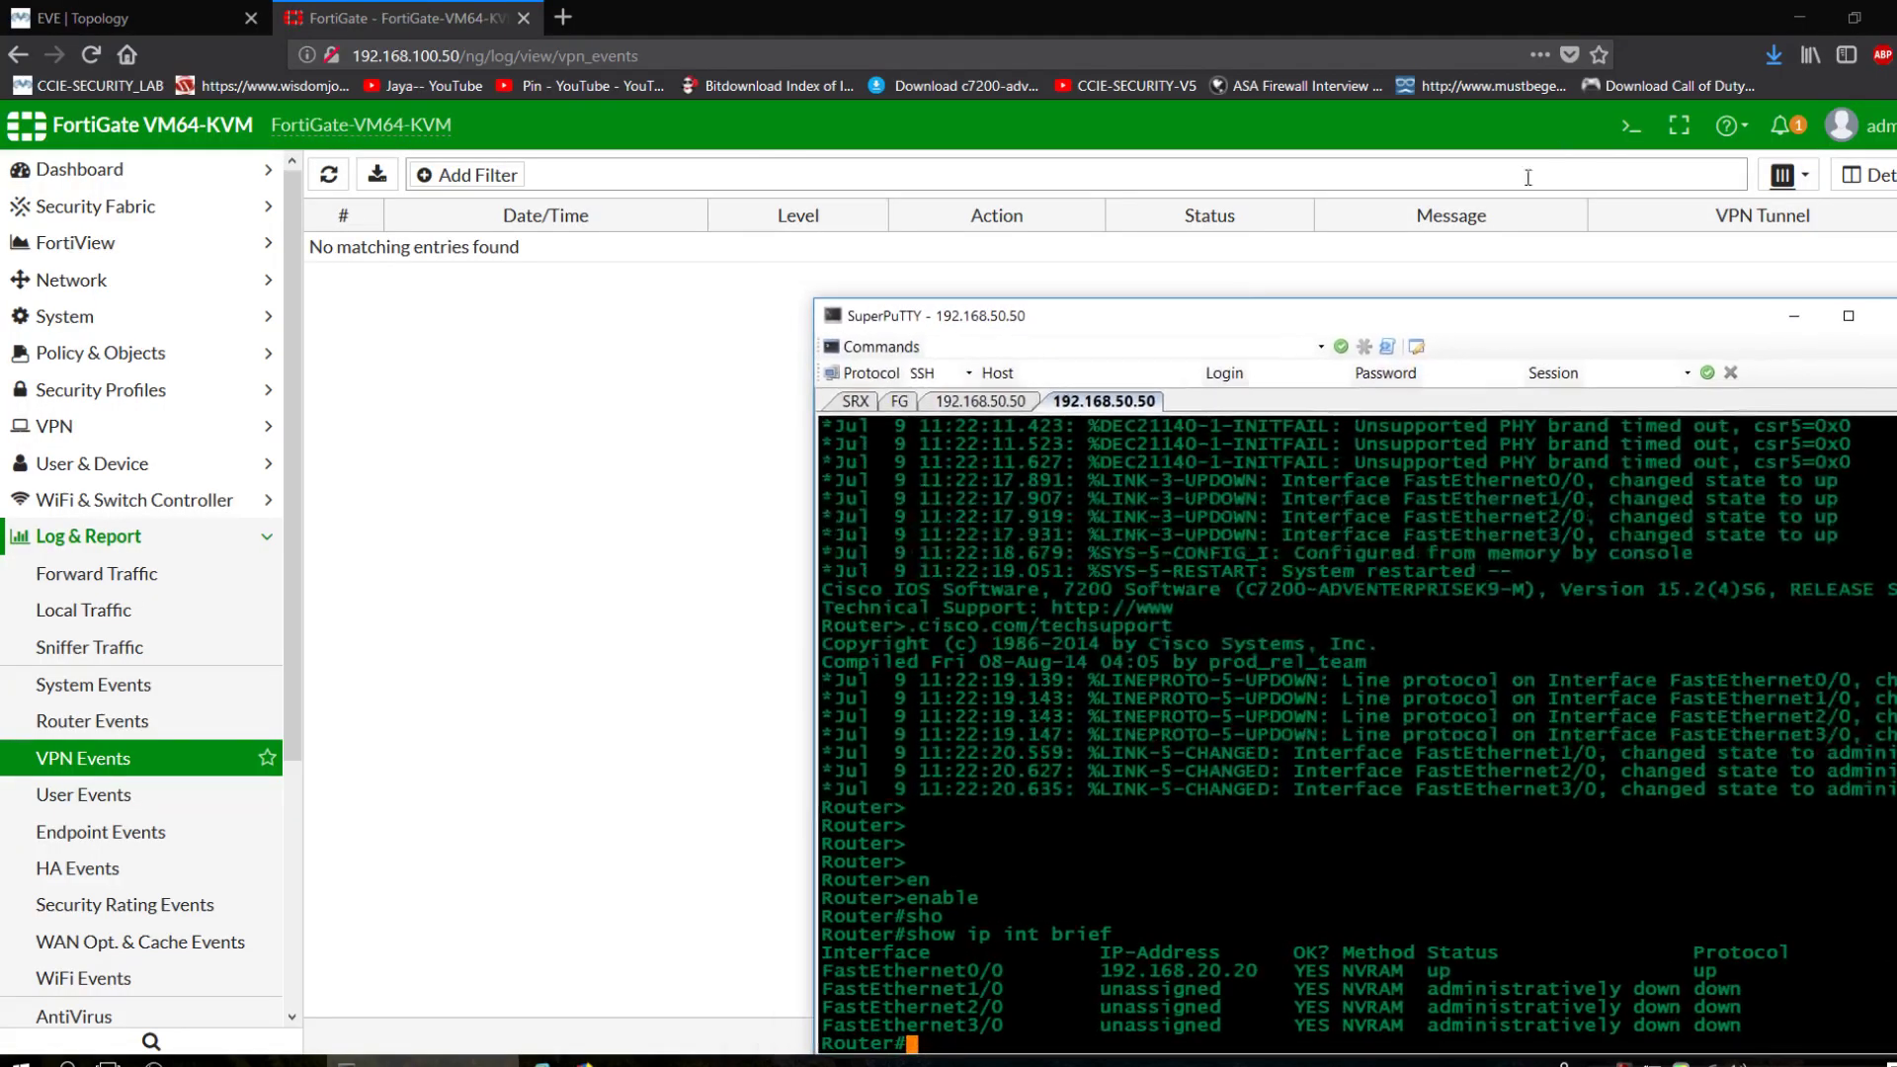
pyautogui.click(138, 18)
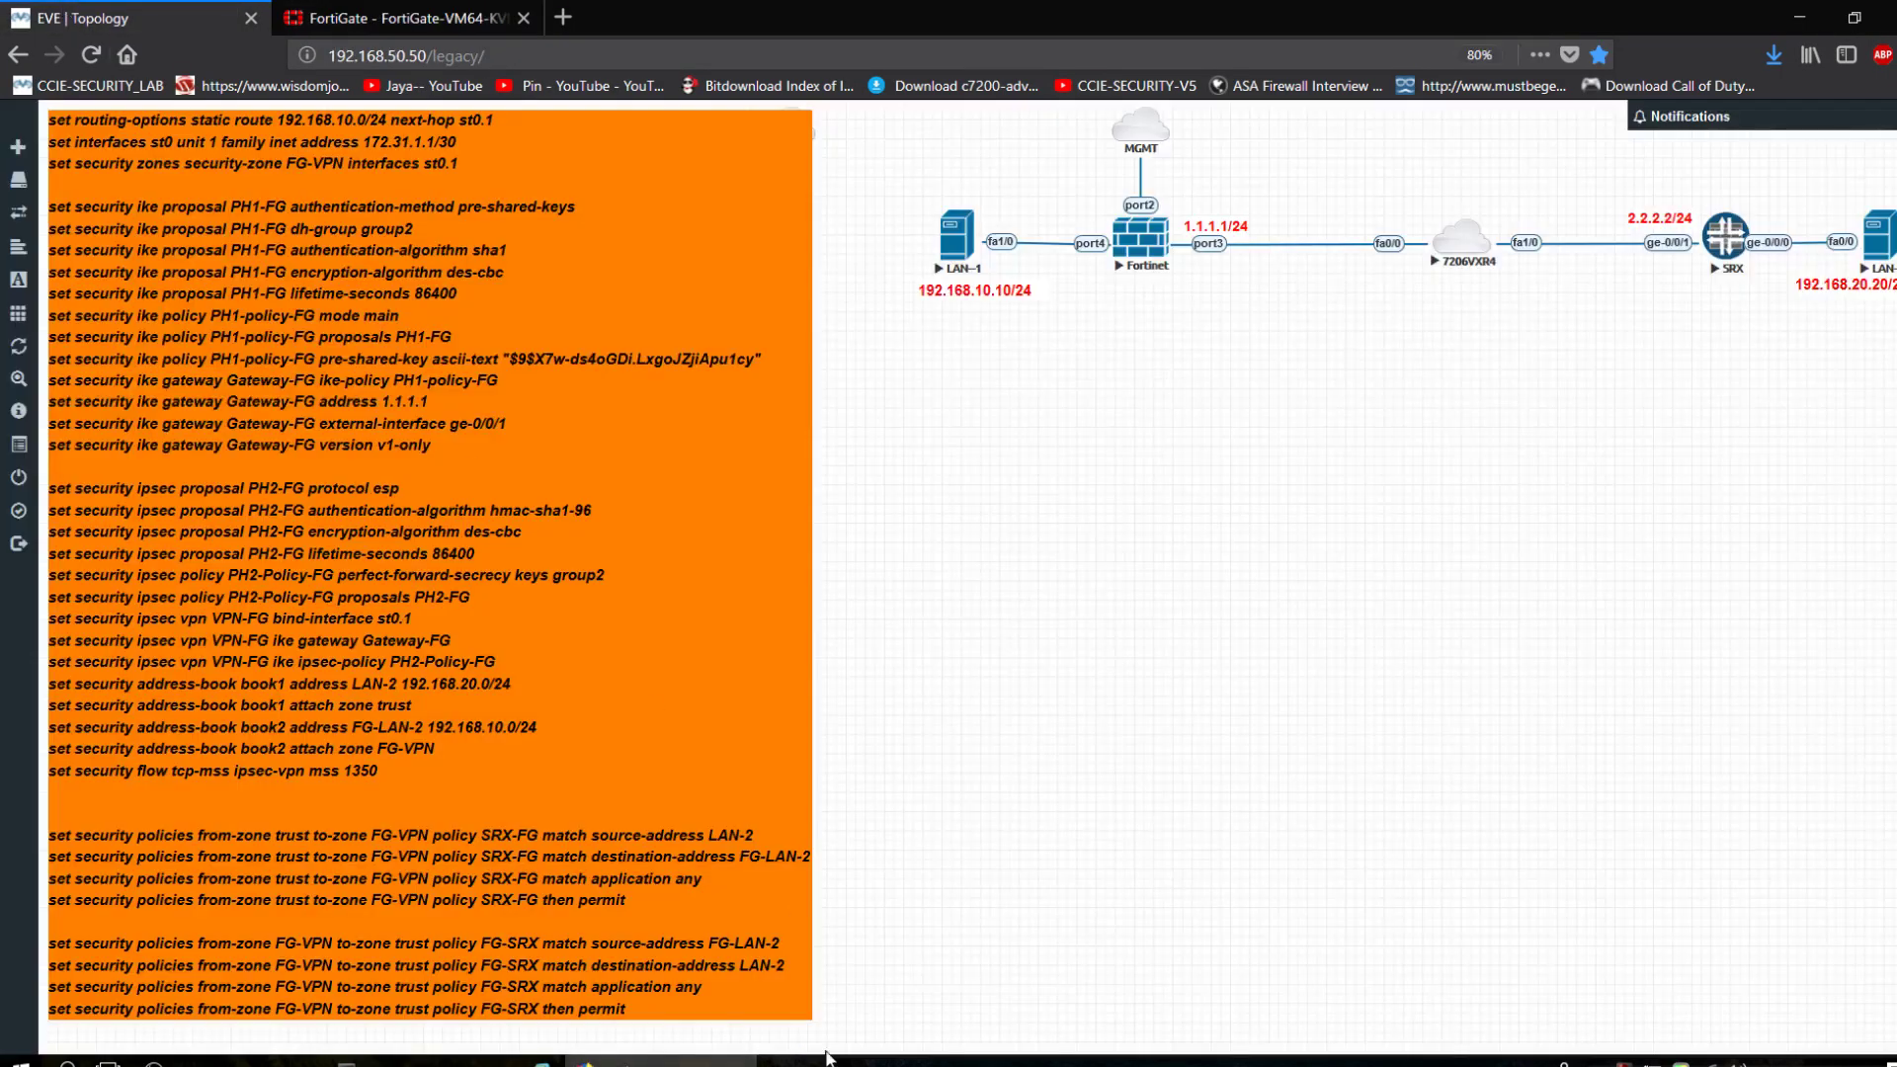
pyautogui.click(425, 1061)
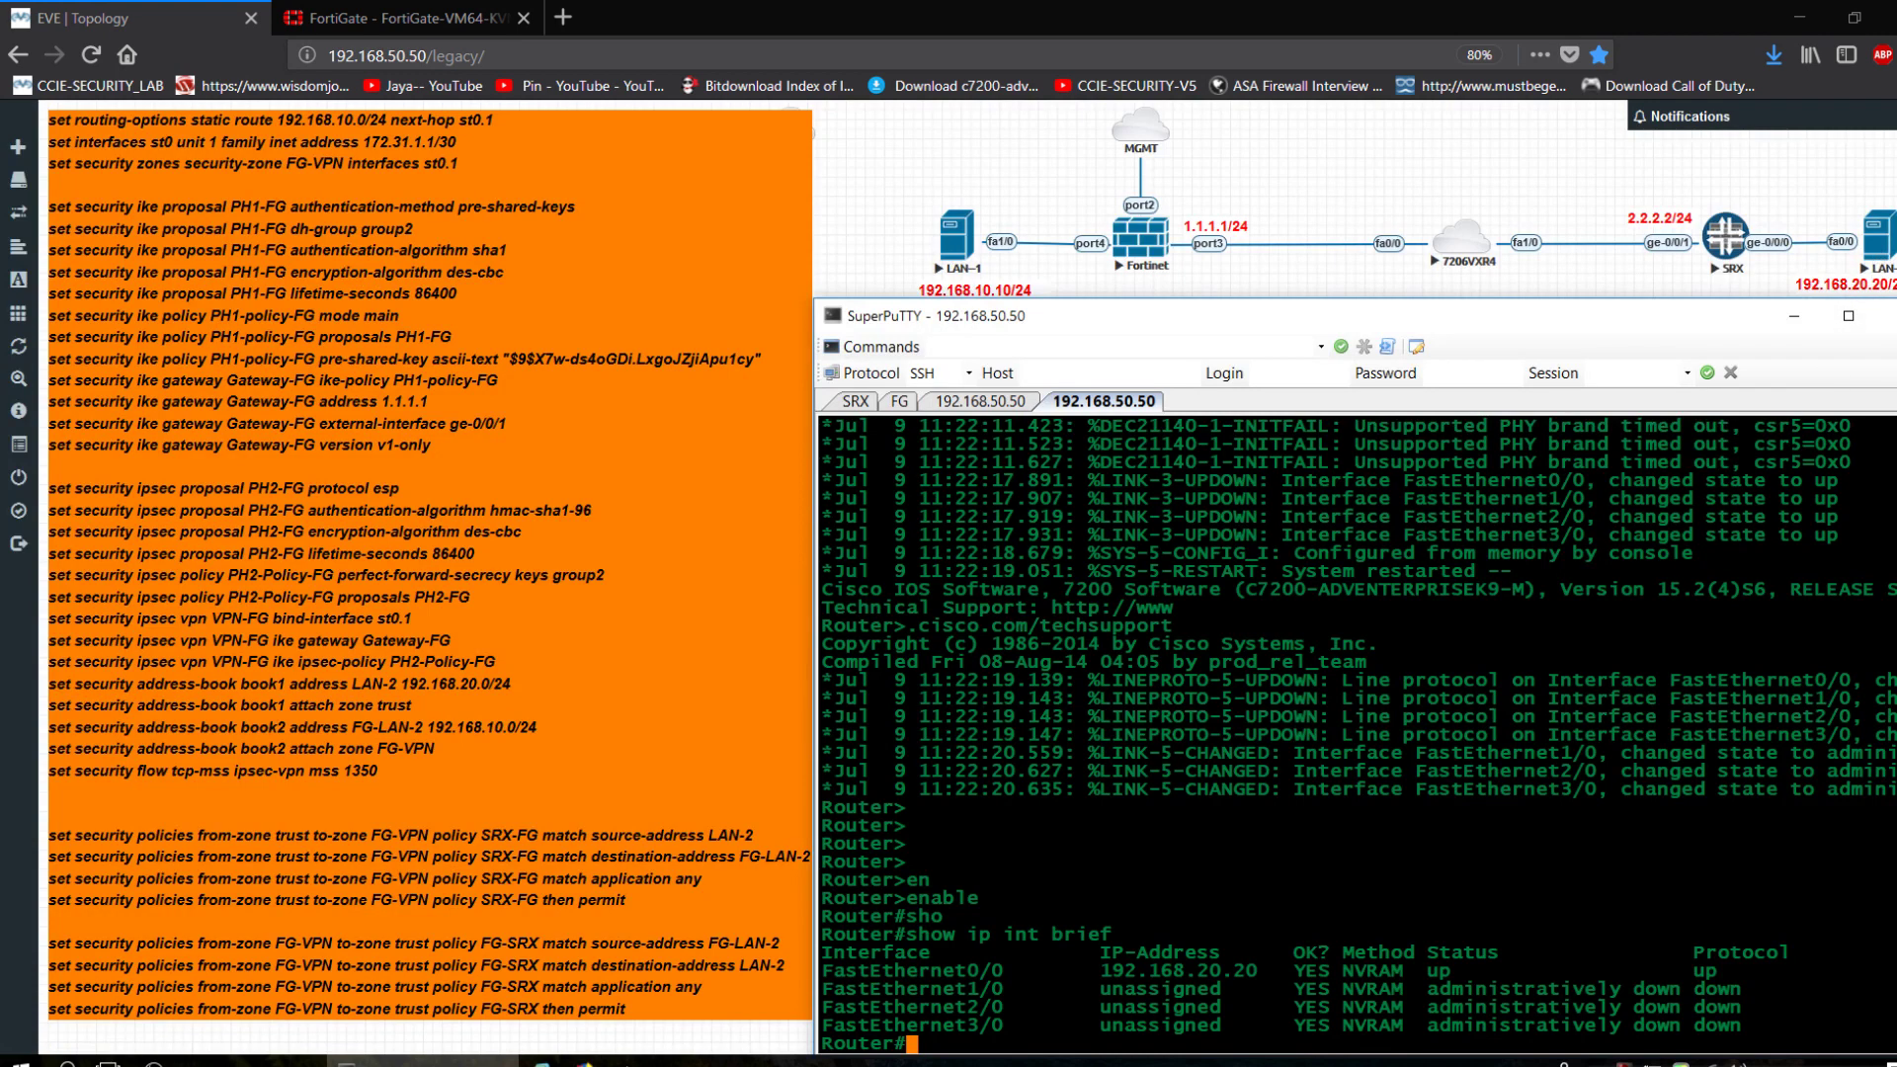
# Ping 192.168.20.1 (succeeds) and 192.168.10.1 (fails), then switch to the SRX session.
pyautogui.press('Return')
pyautogui.press('Return')
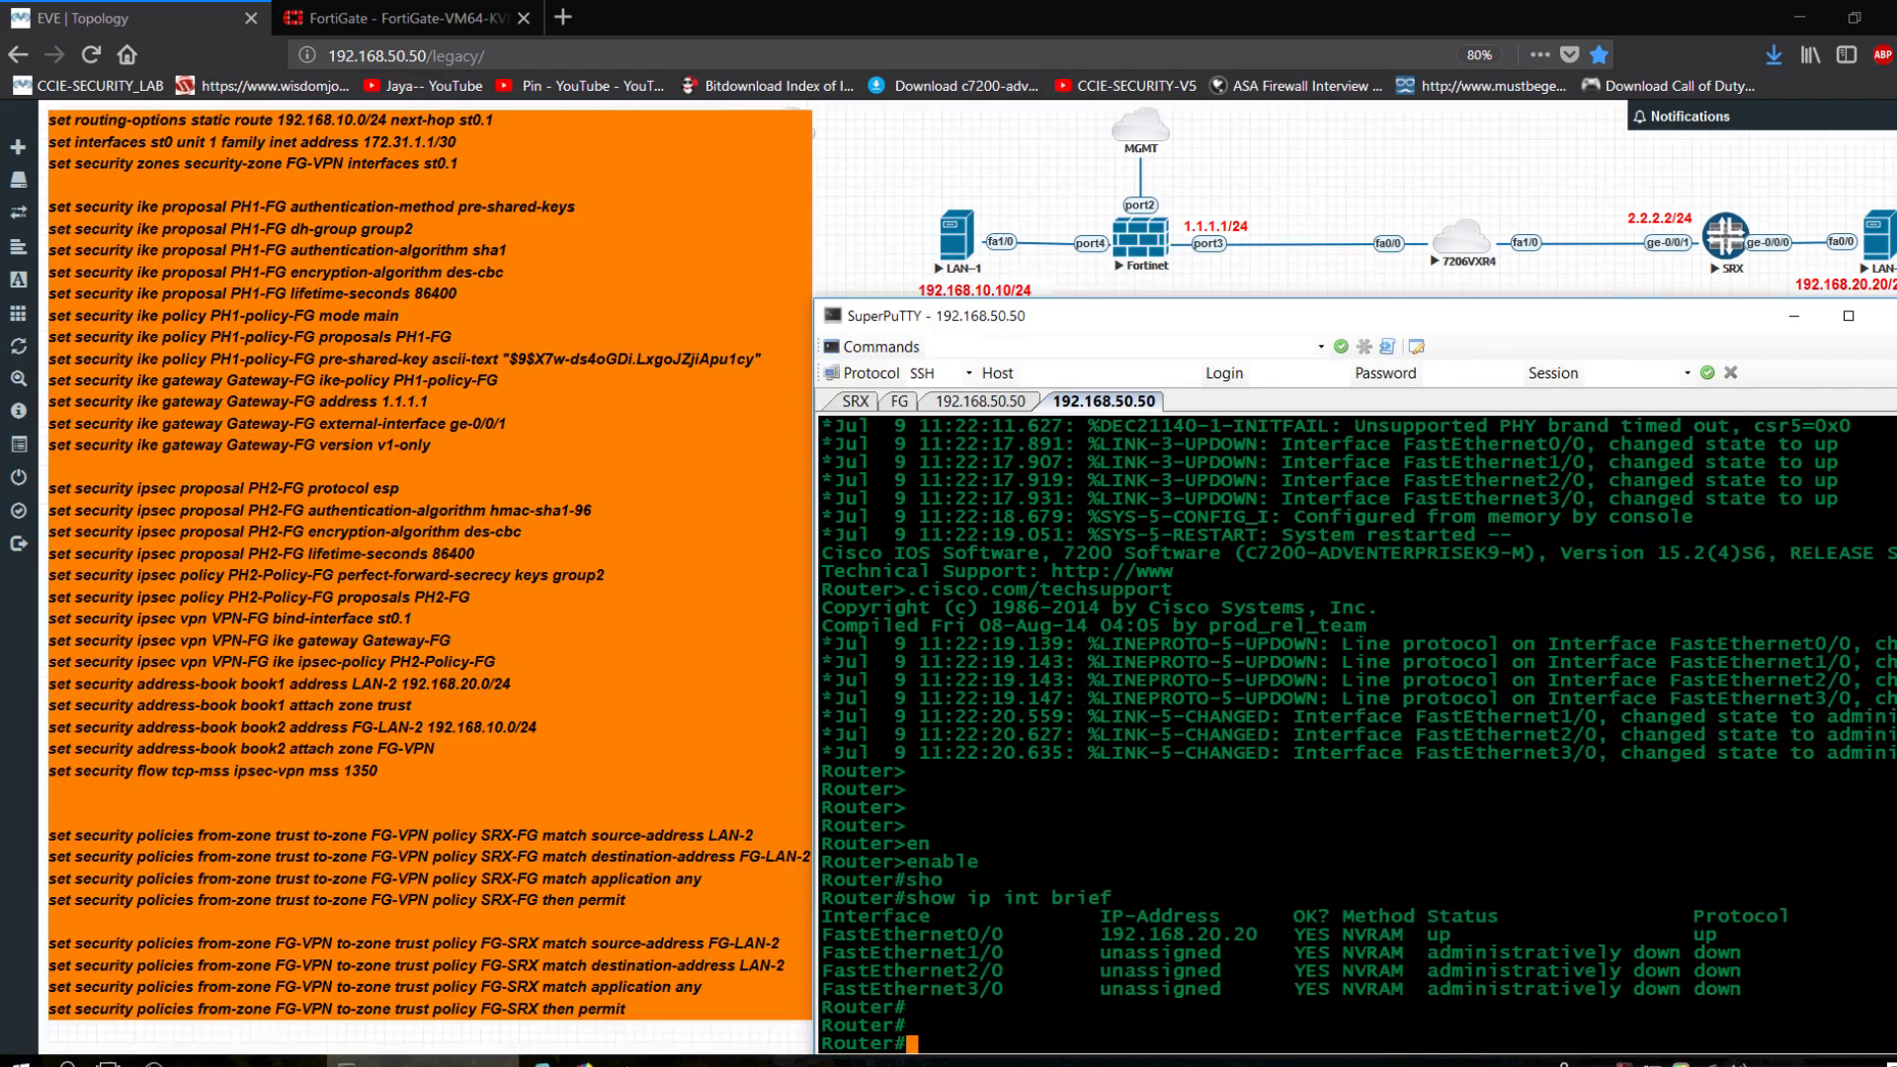
pyautogui.write('ping 192.168.20.1')
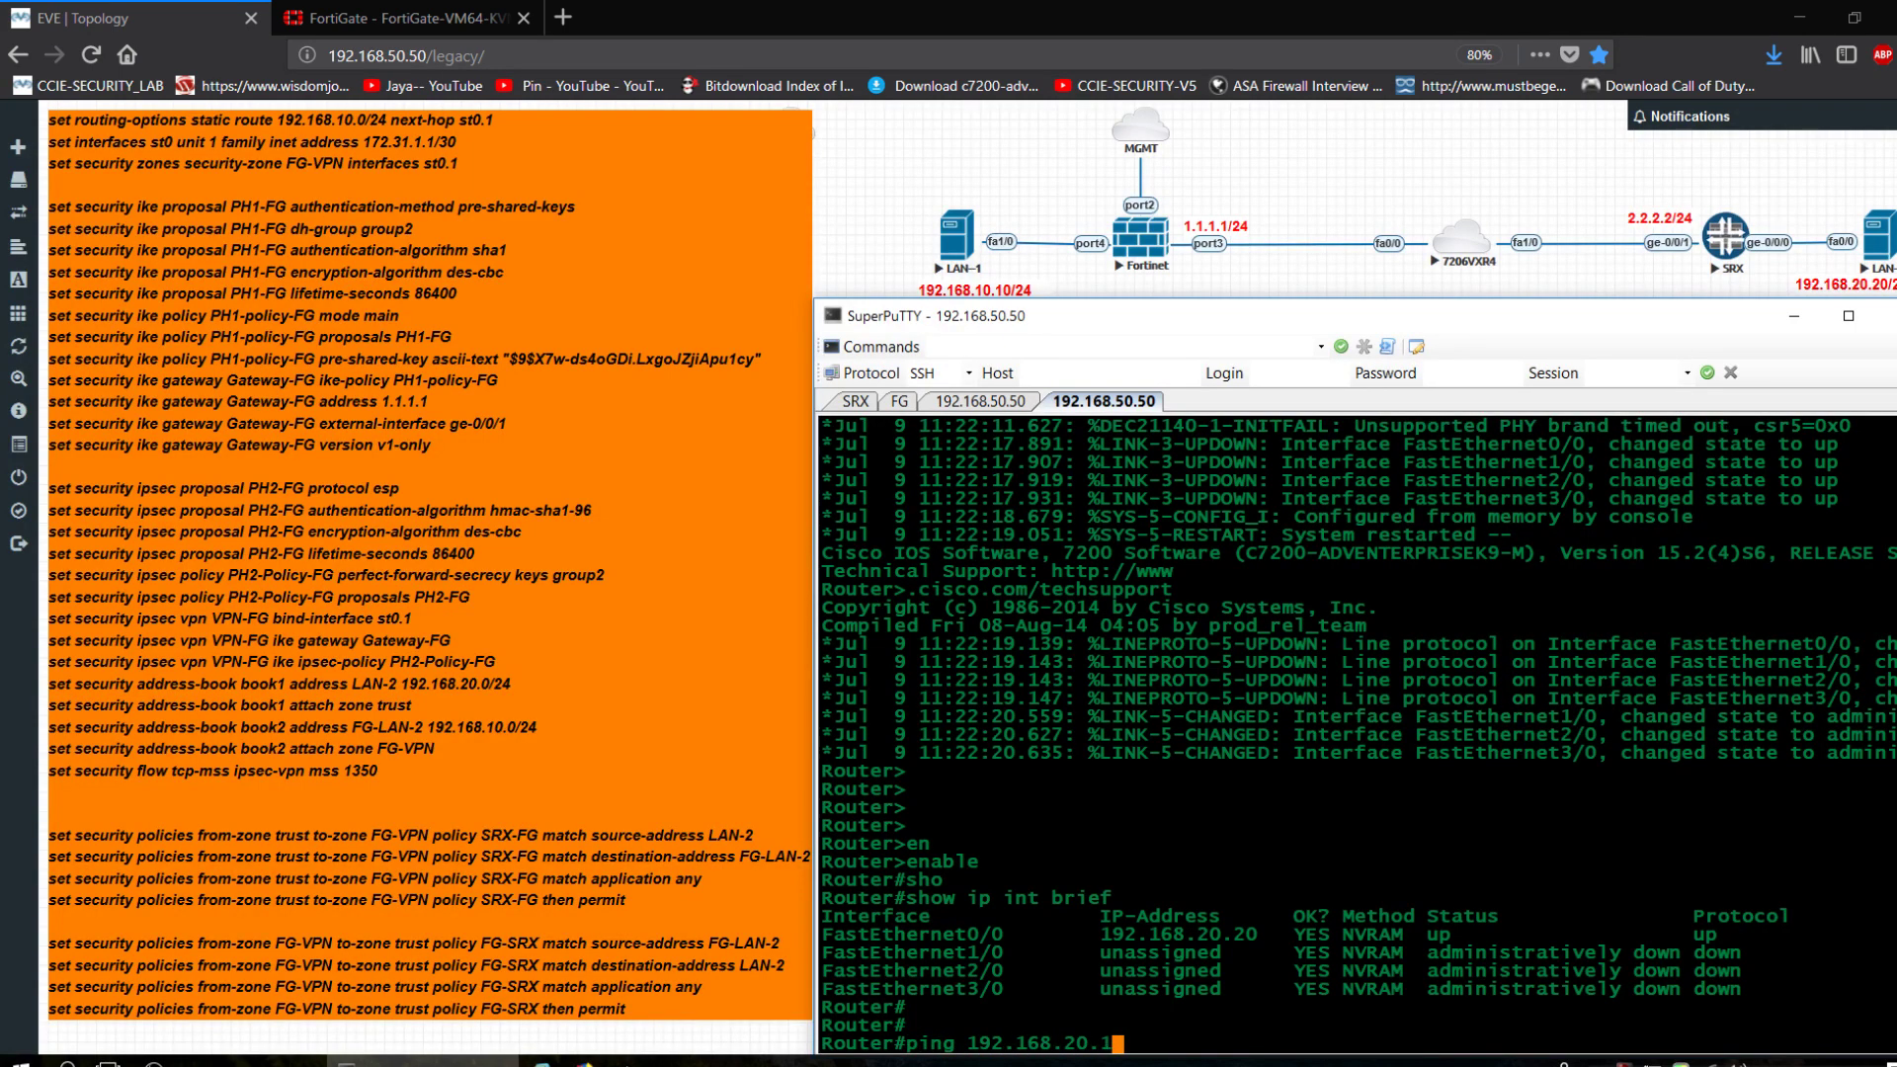
pyautogui.press('Return')
pyautogui.press('Up')
pyautogui.press('BackSpace')
pyautogui.press('BackSpace')
pyautogui.press('BackSpace')
pyautogui.press('BackSpace')
pyautogui.press('BackSpace')
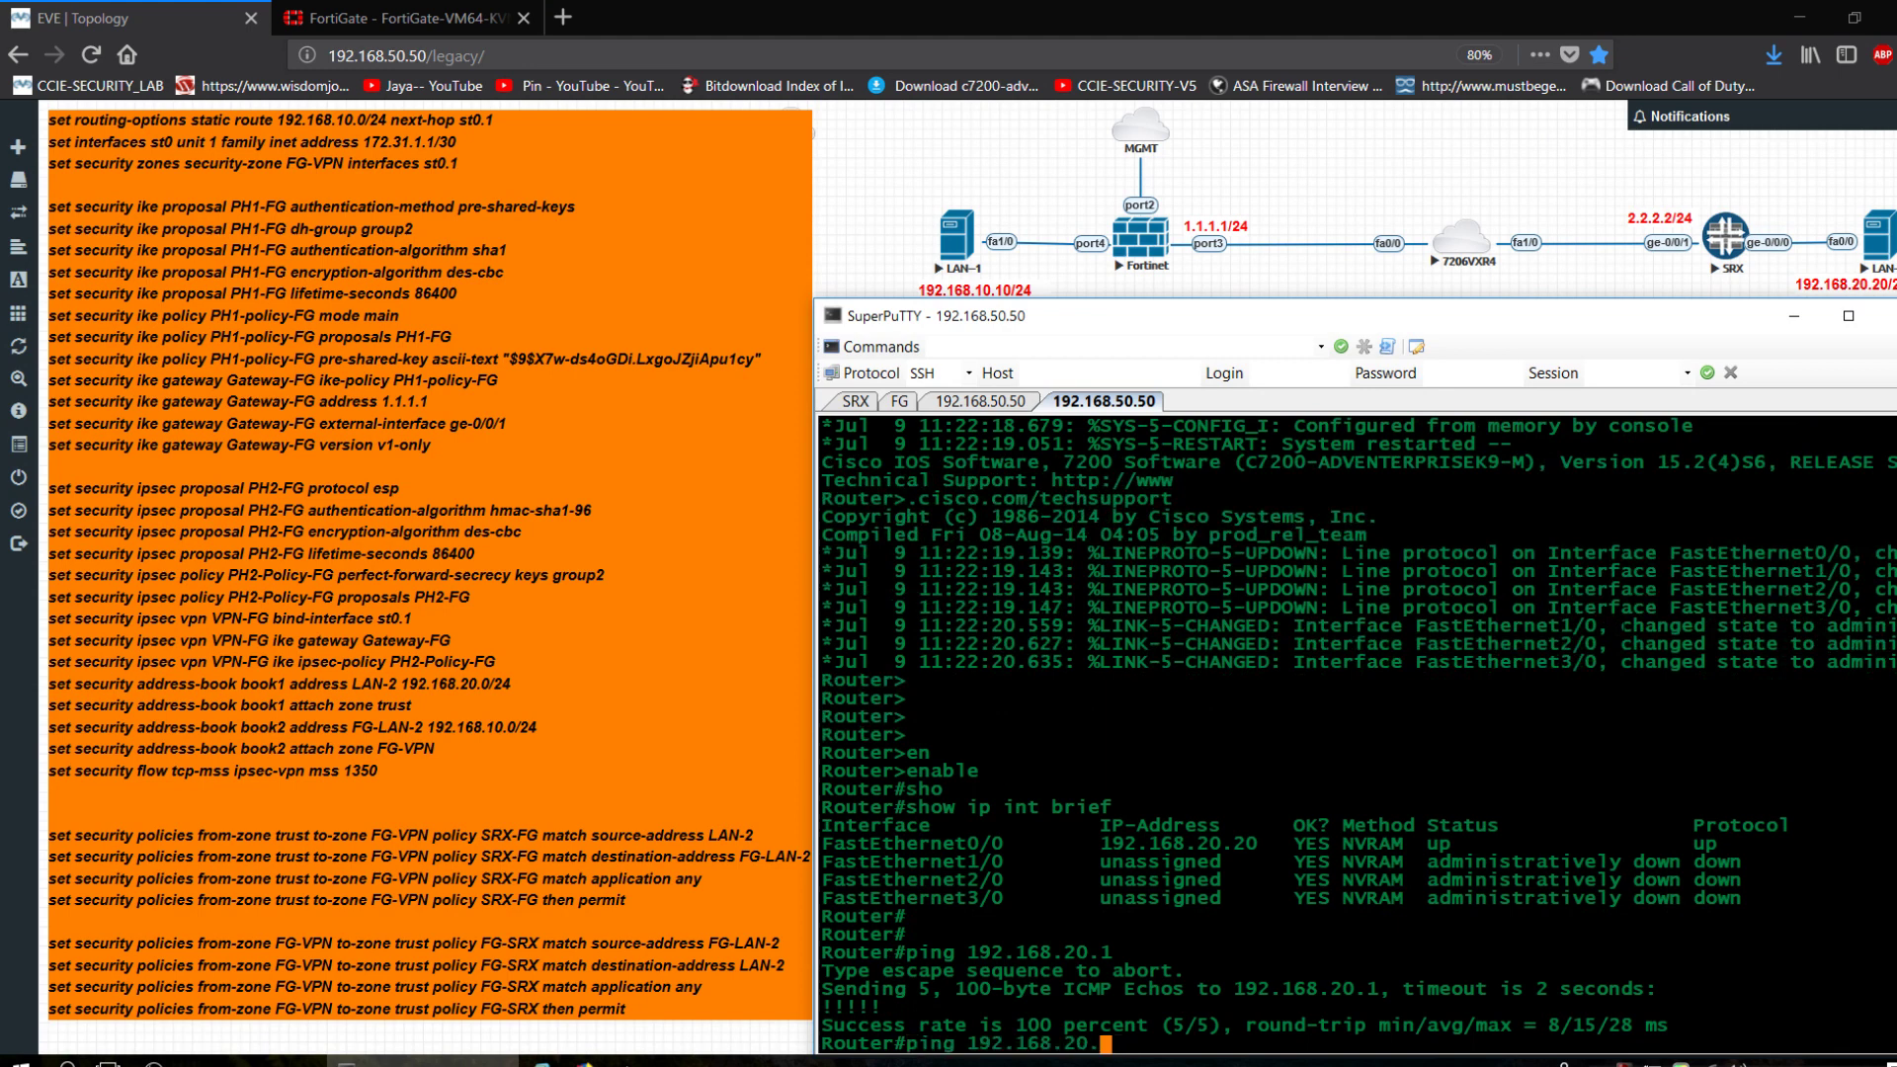
pyautogui.write('.10.')
pyautogui.write('1')
pyautogui.press('Return')
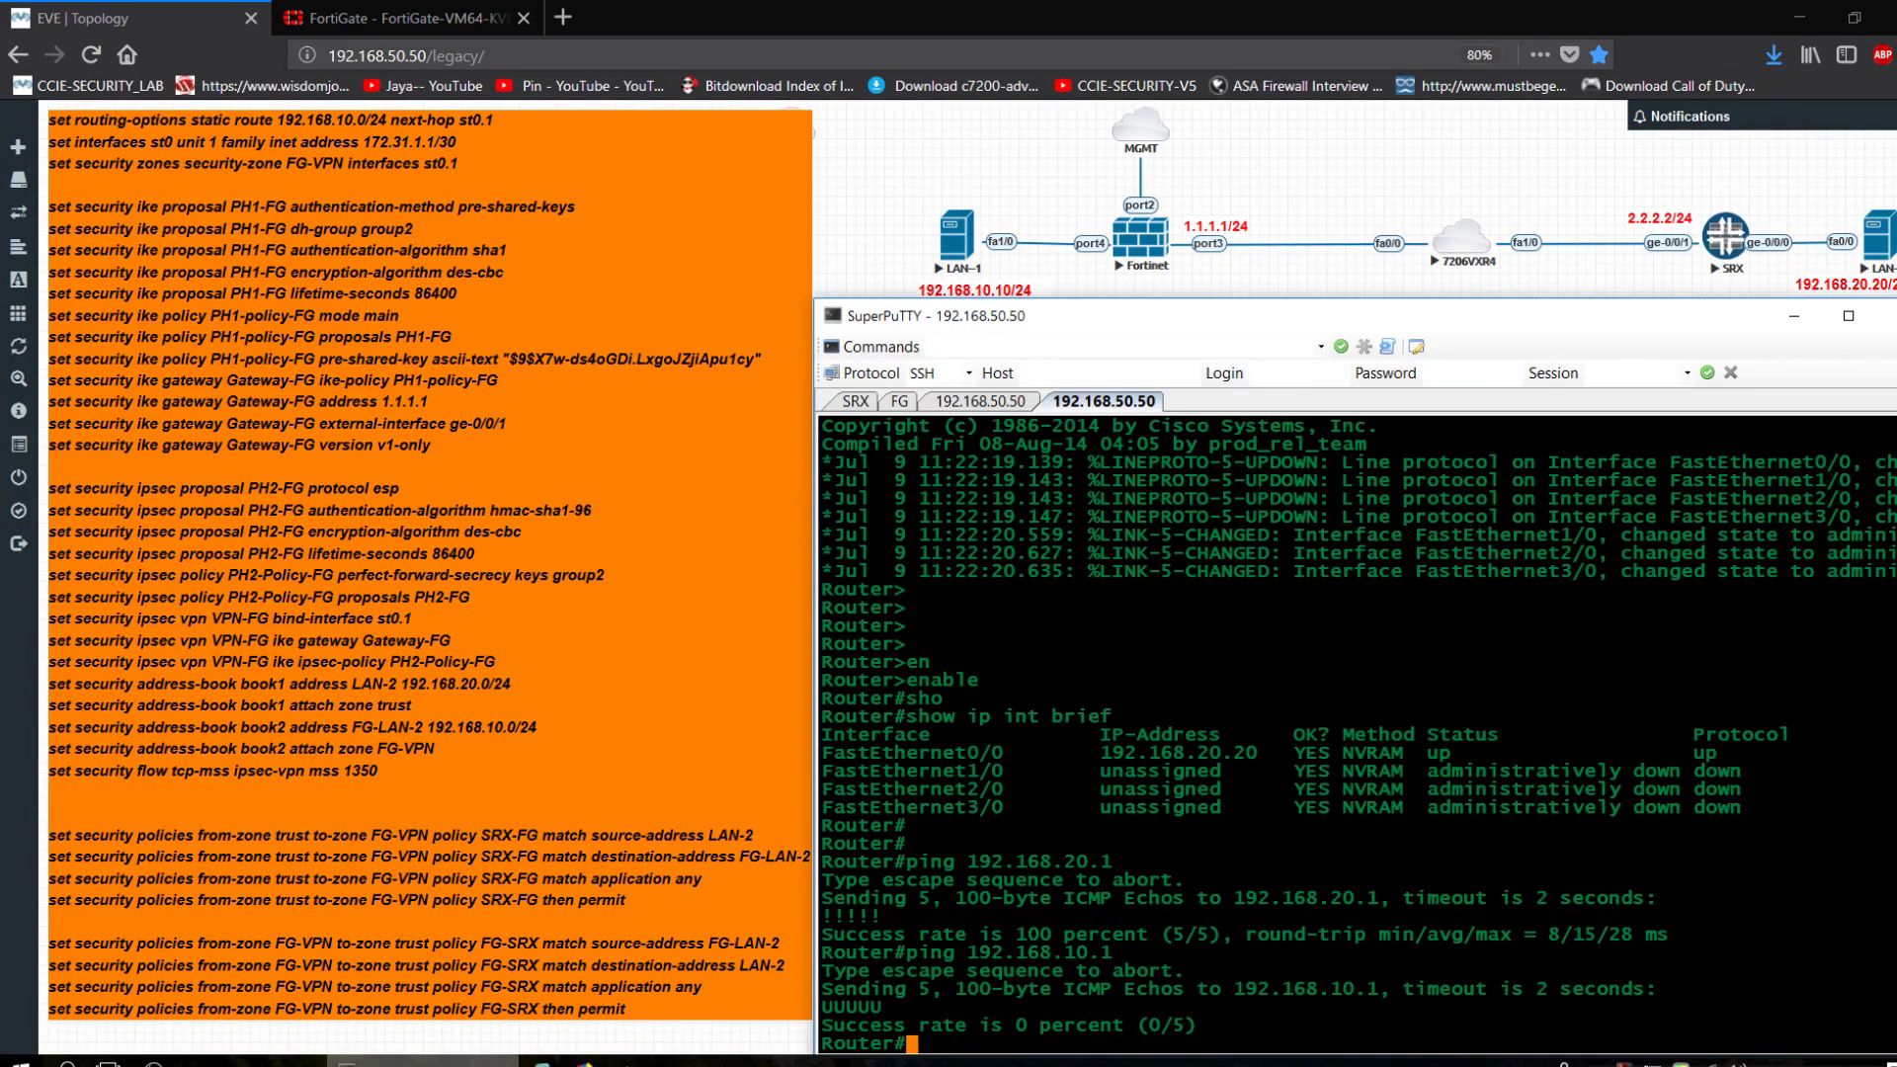
pyautogui.click(346, 1063)
pyautogui.click(345, 1062)
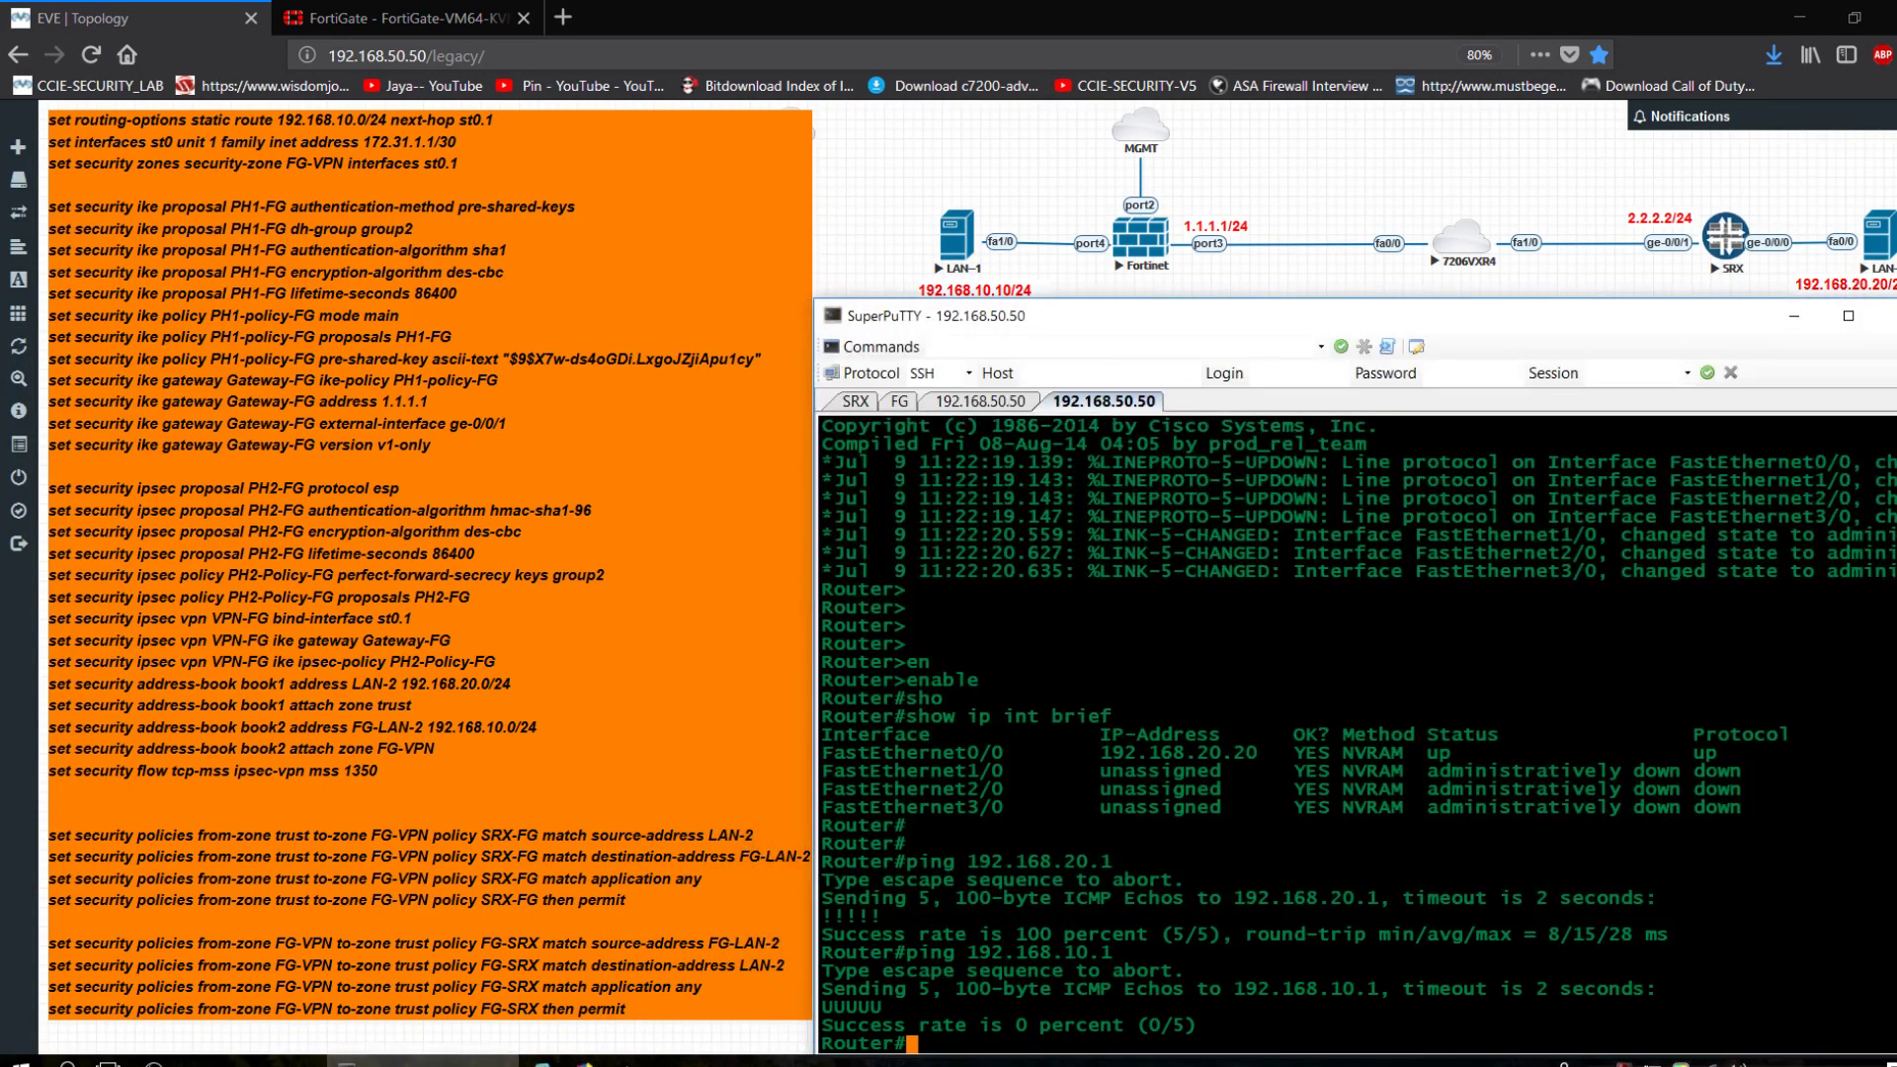
pyautogui.click(855, 401)
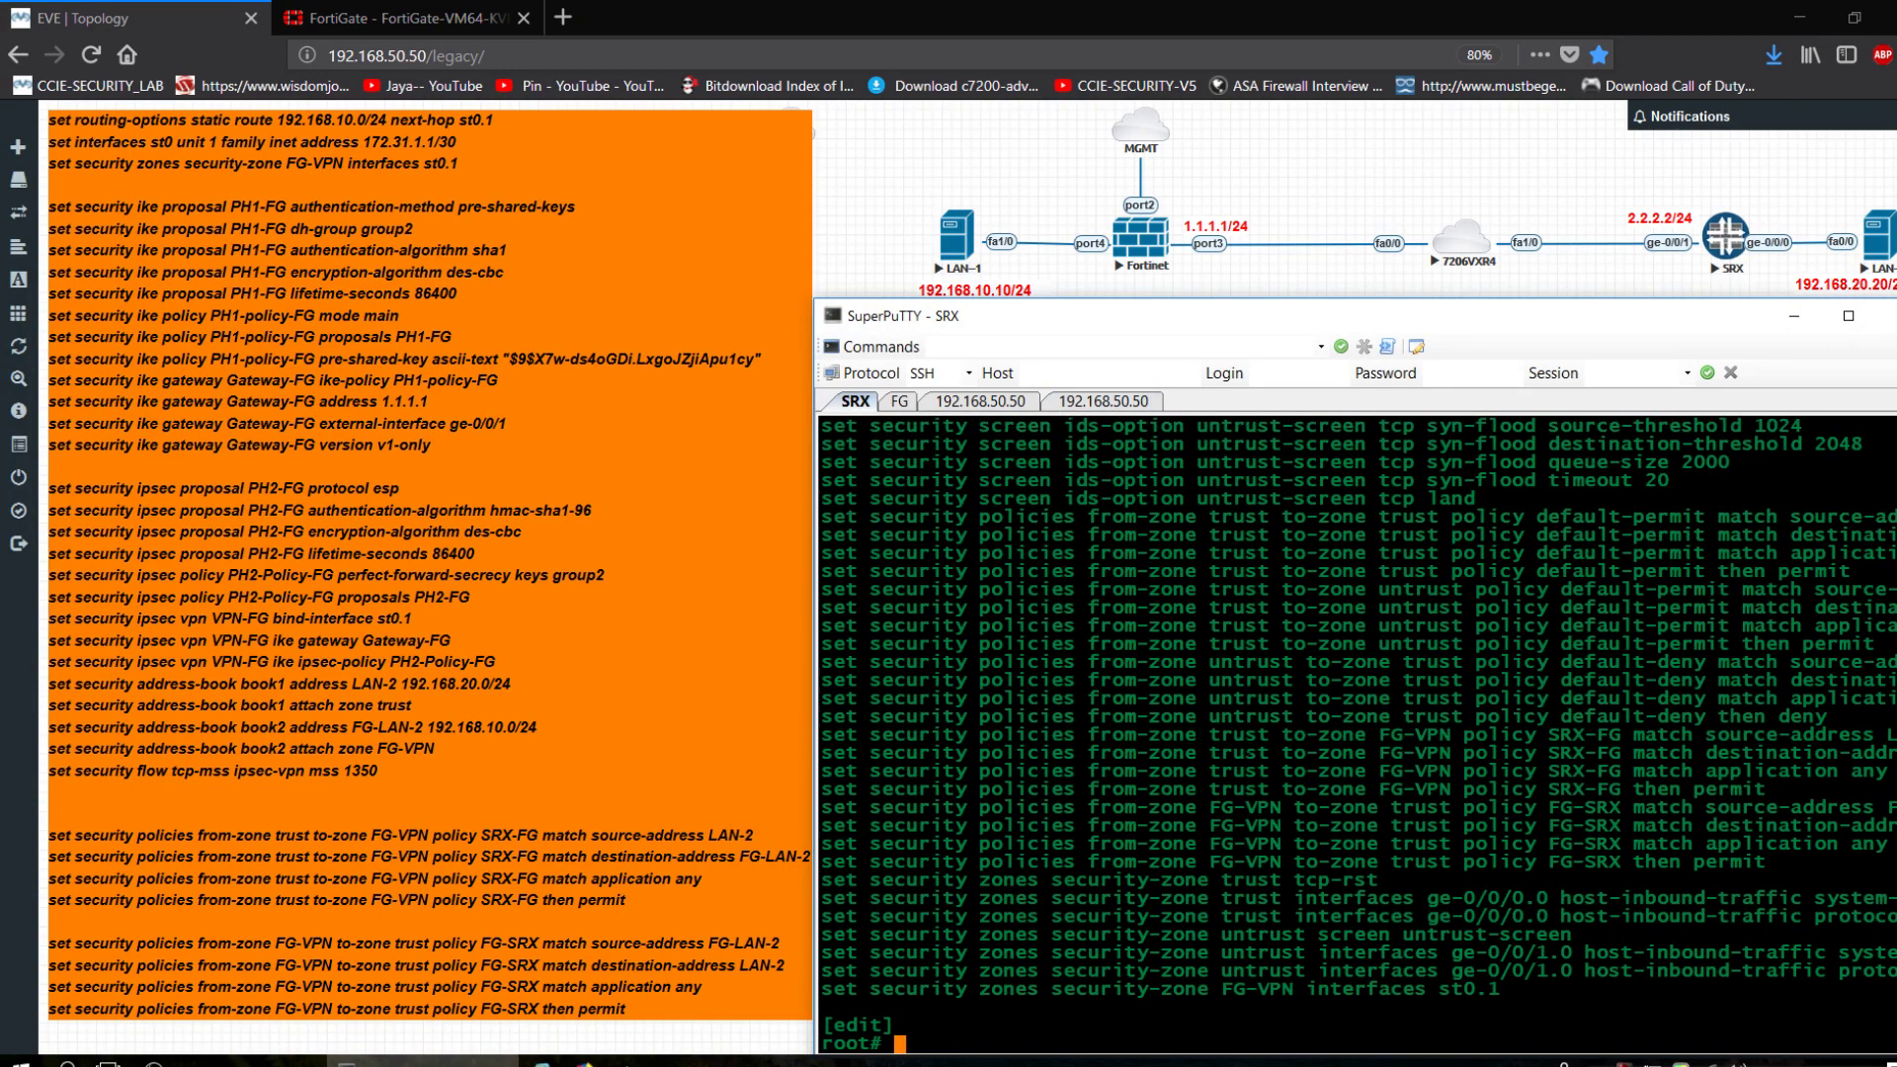
# Under SRX routing-options, add static route 192.168.10.0/24 with next-hop st0.1 and commit.
pyautogui.write('edit routing-options')
pyautogui.press('Return')
pyautogui.write('s')
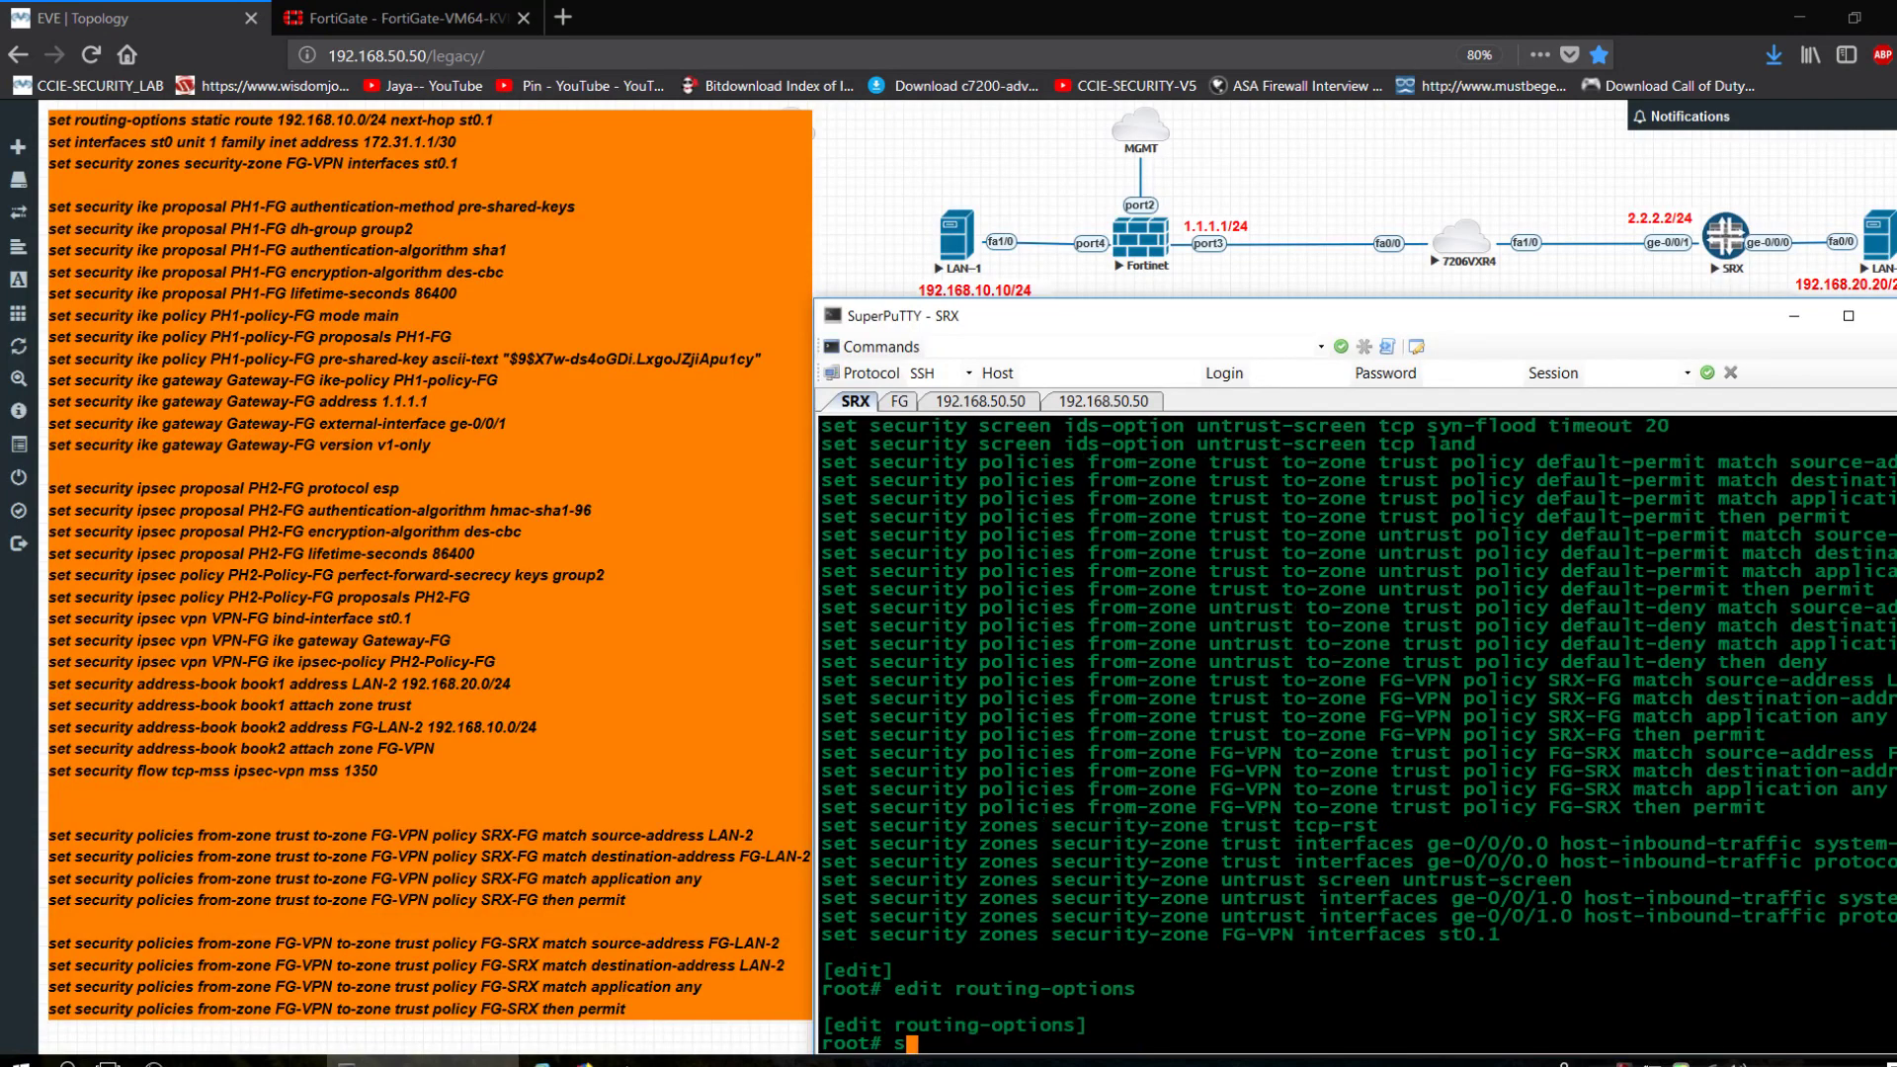
pyautogui.write('how')
pyautogui.press('Return')
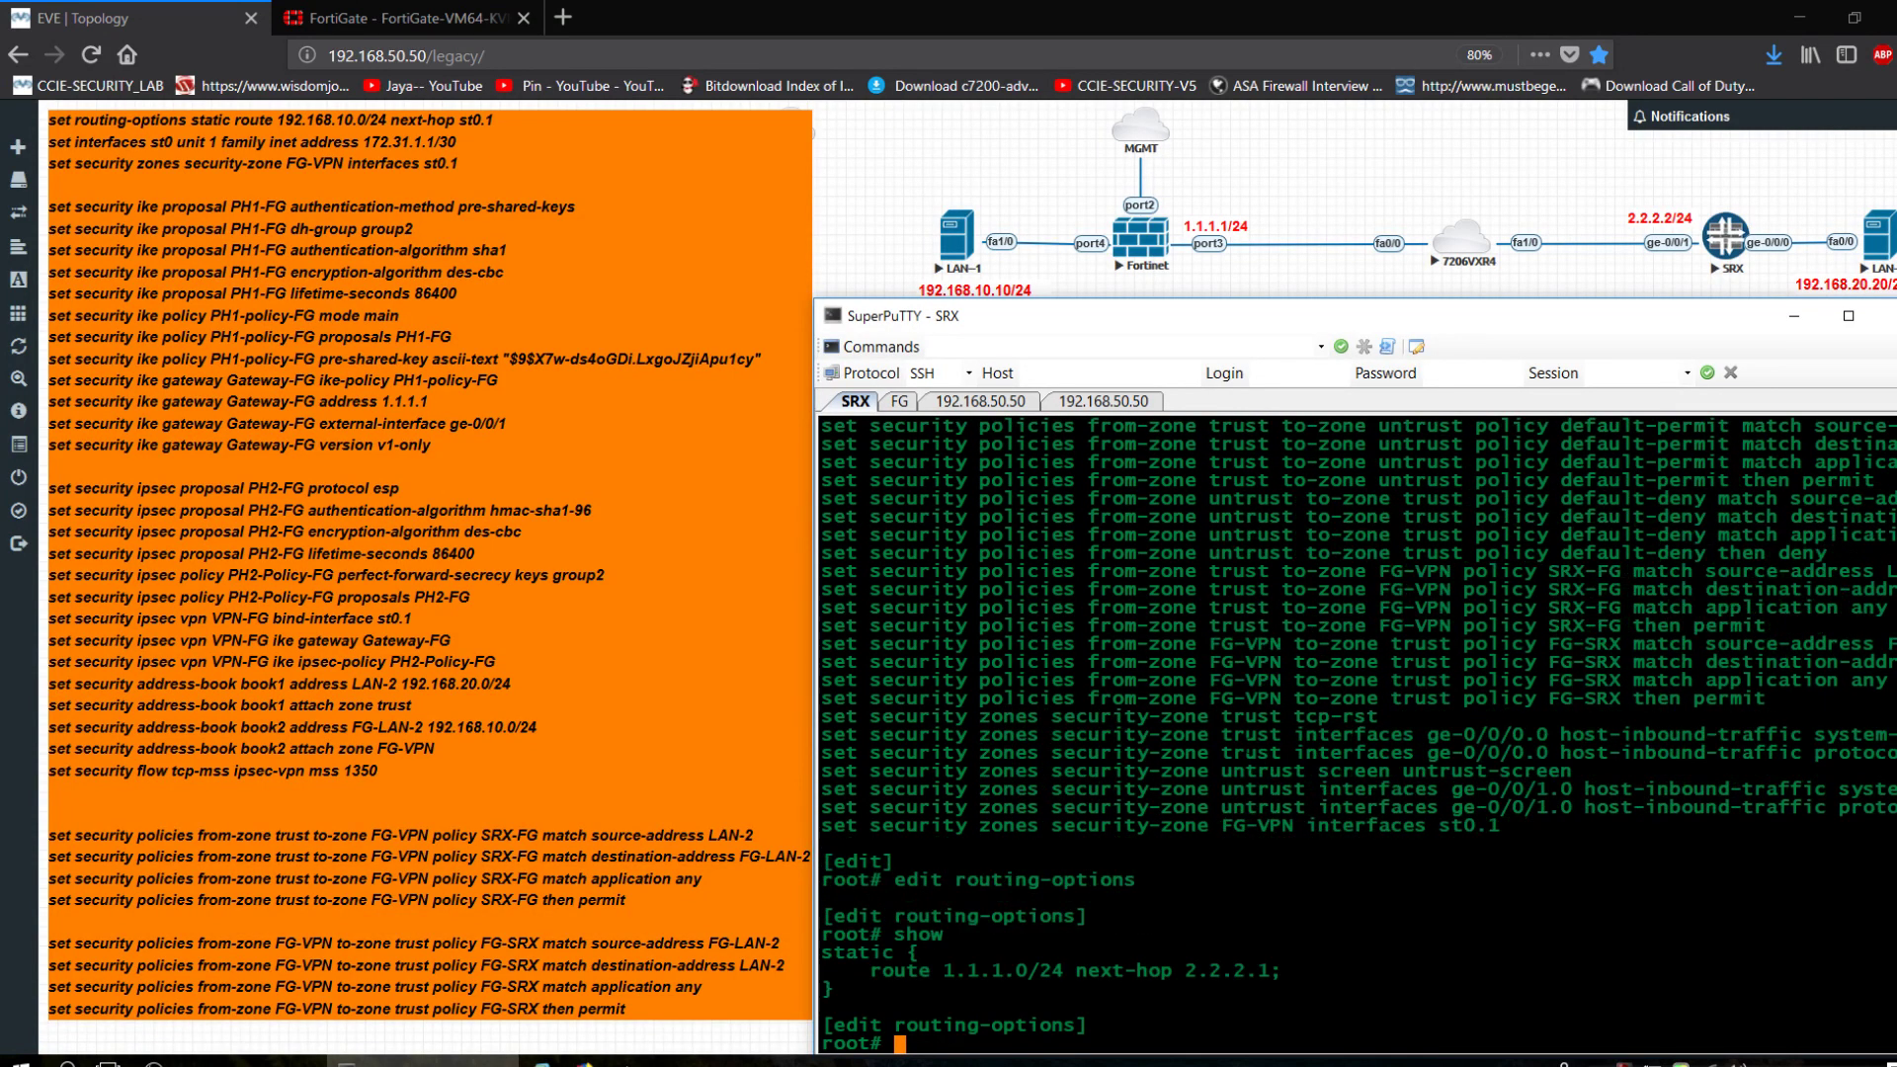
pyautogui.write('set static route 192.168.')
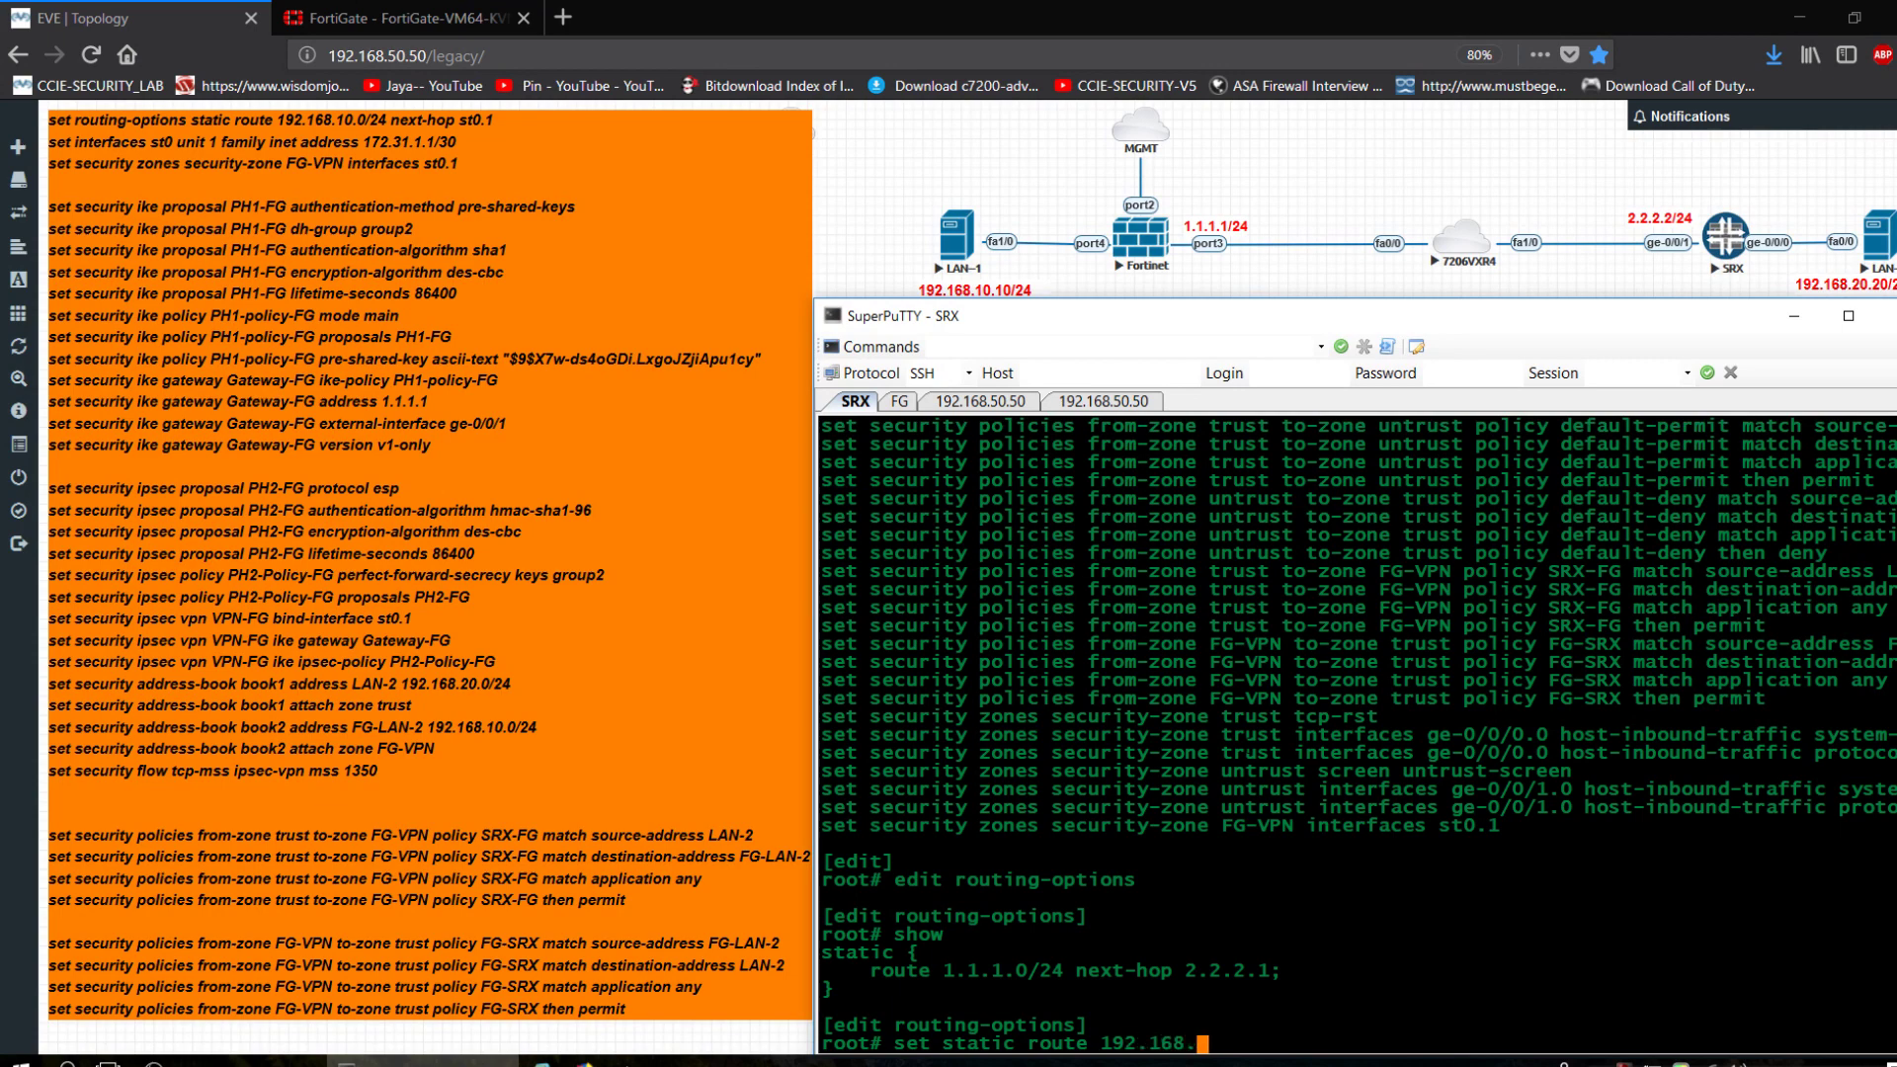
pyautogui.write('10.0/24 next-hop ')
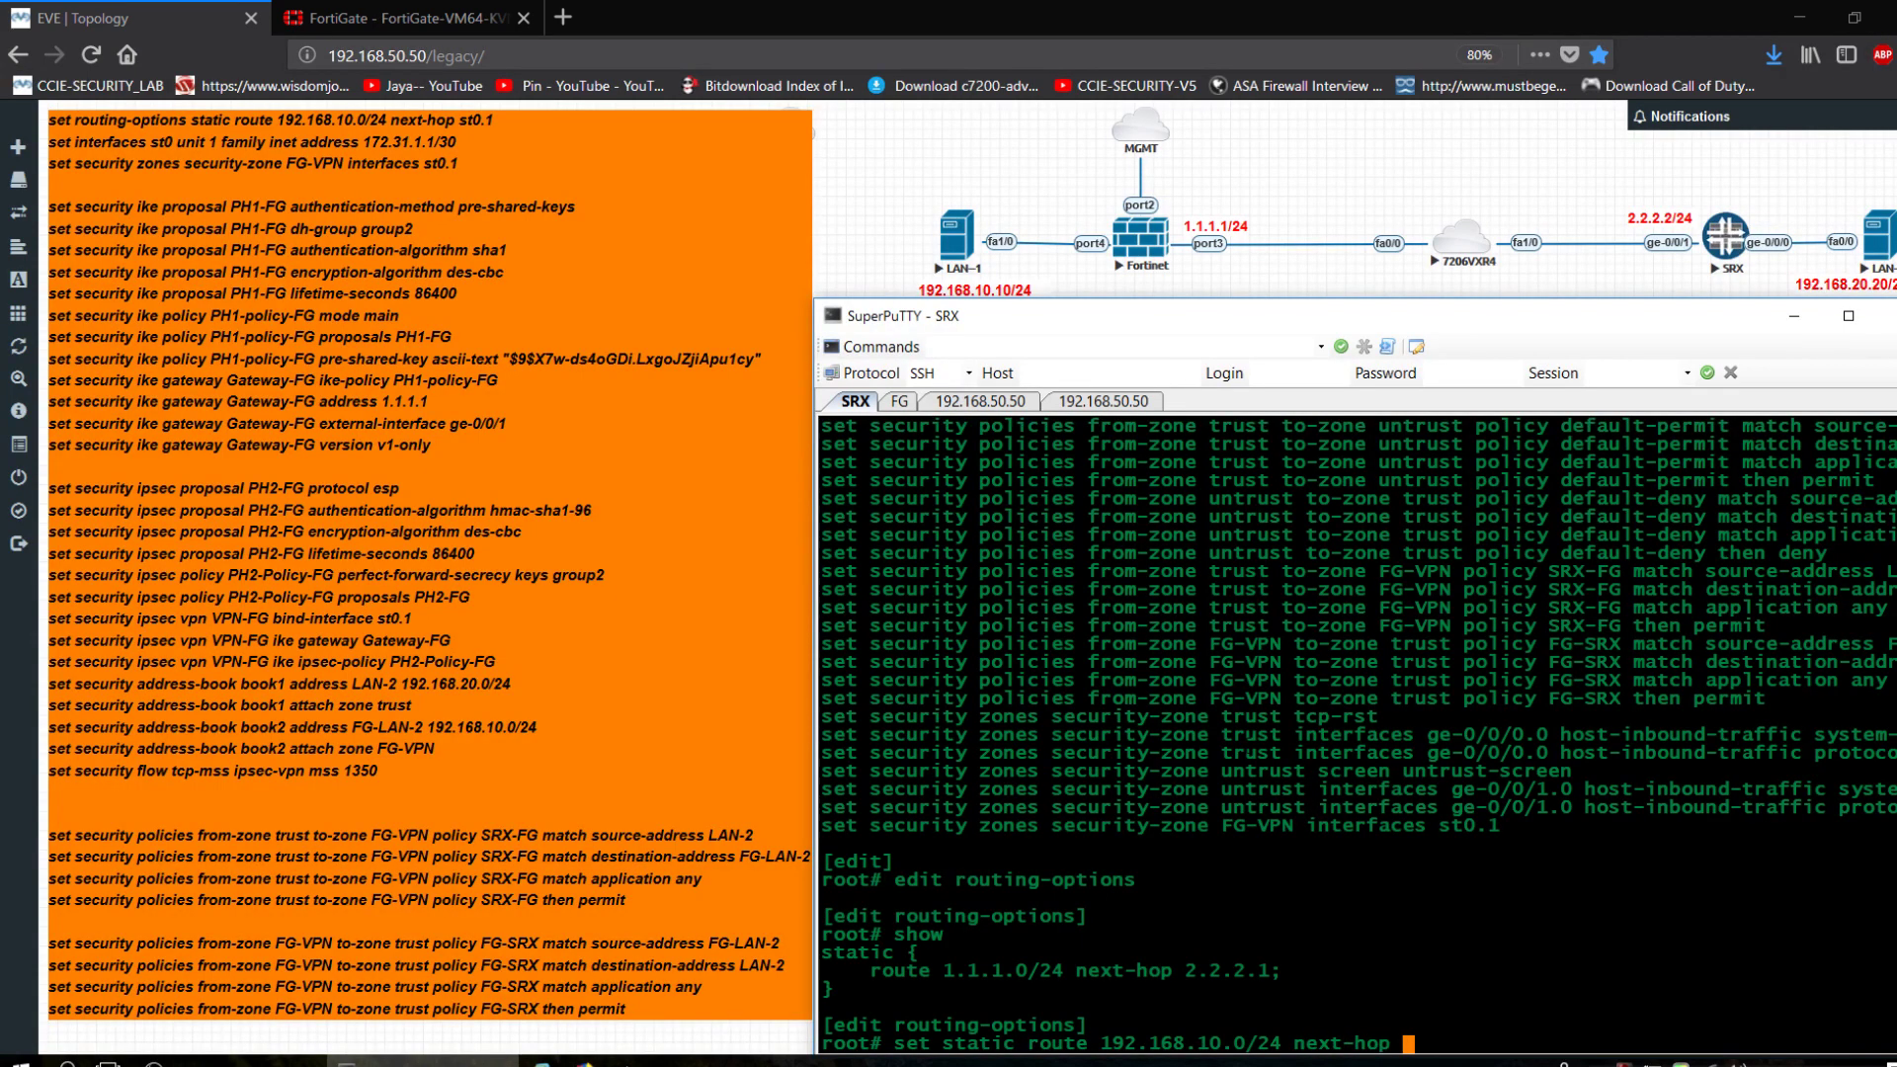
pyautogui.write('st0.1 ?q')
pyautogui.press('Return')
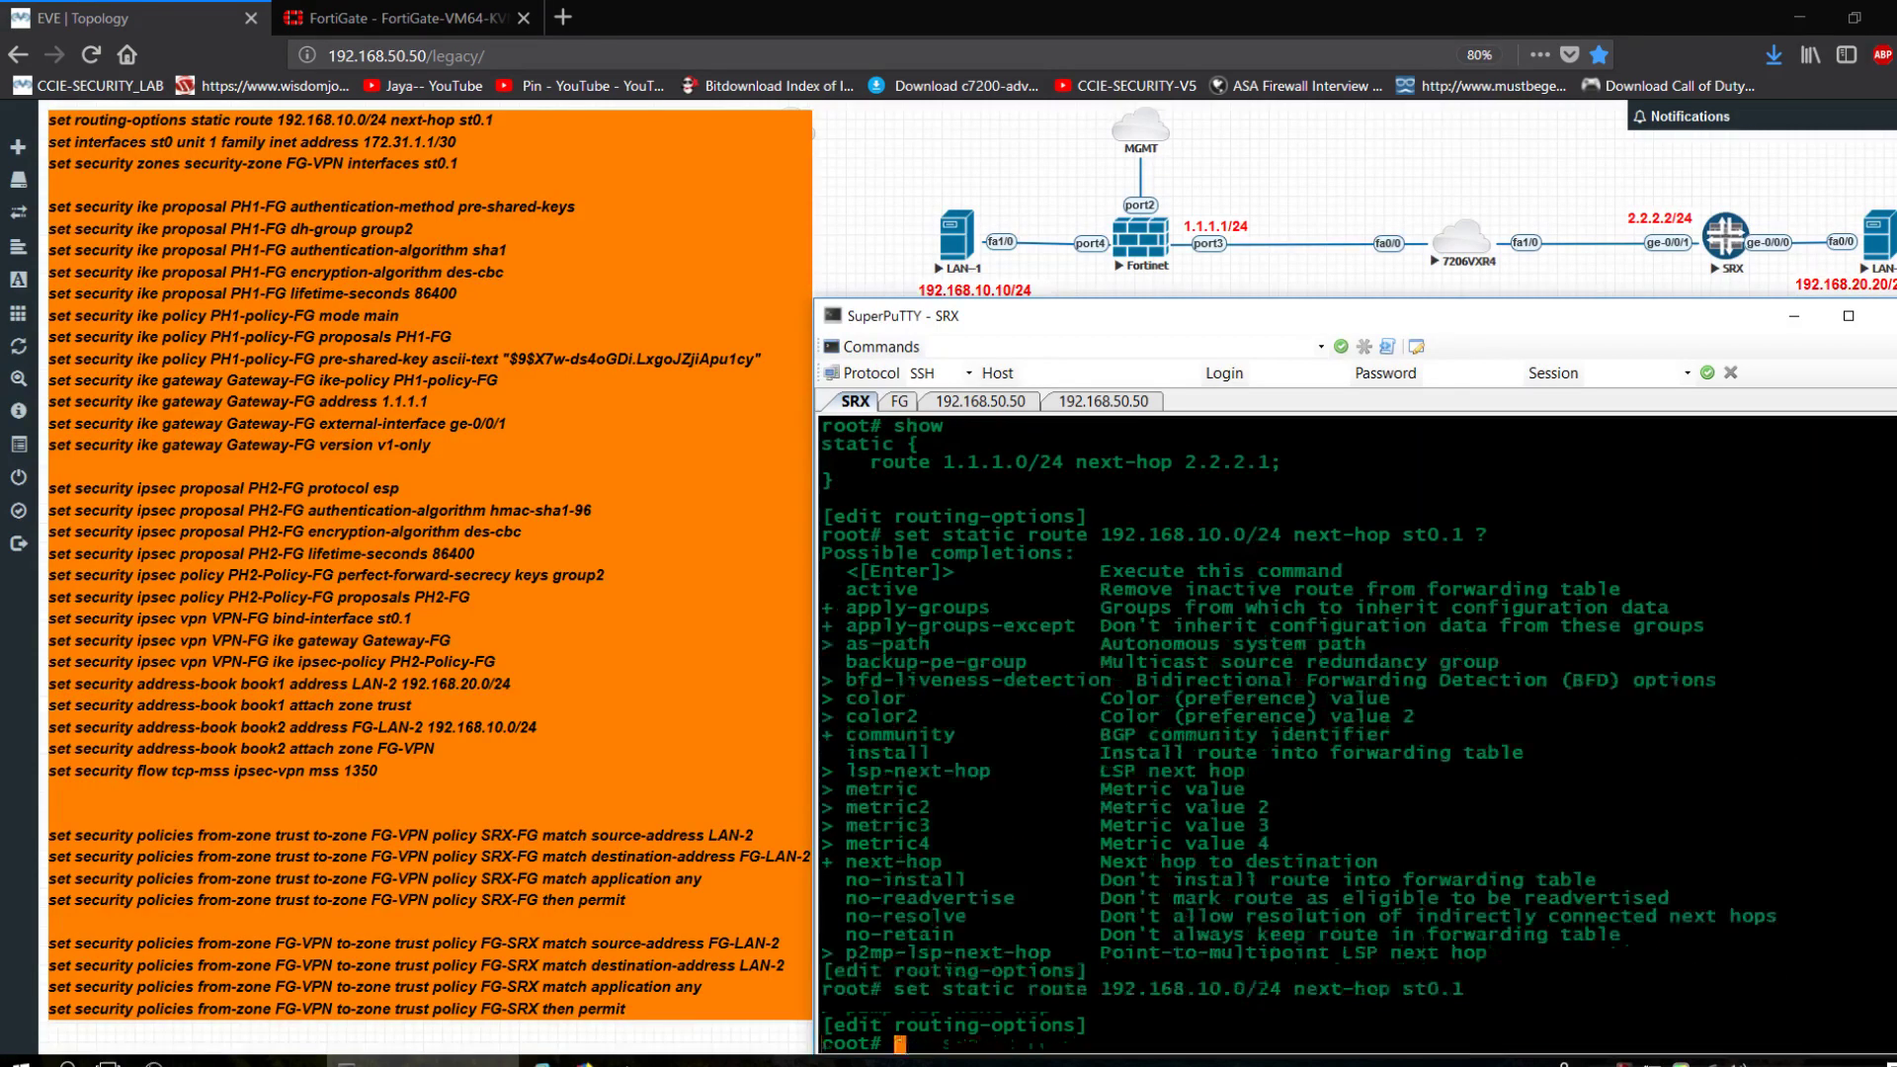
pyautogui.write('commit')
pyautogui.press('Return')
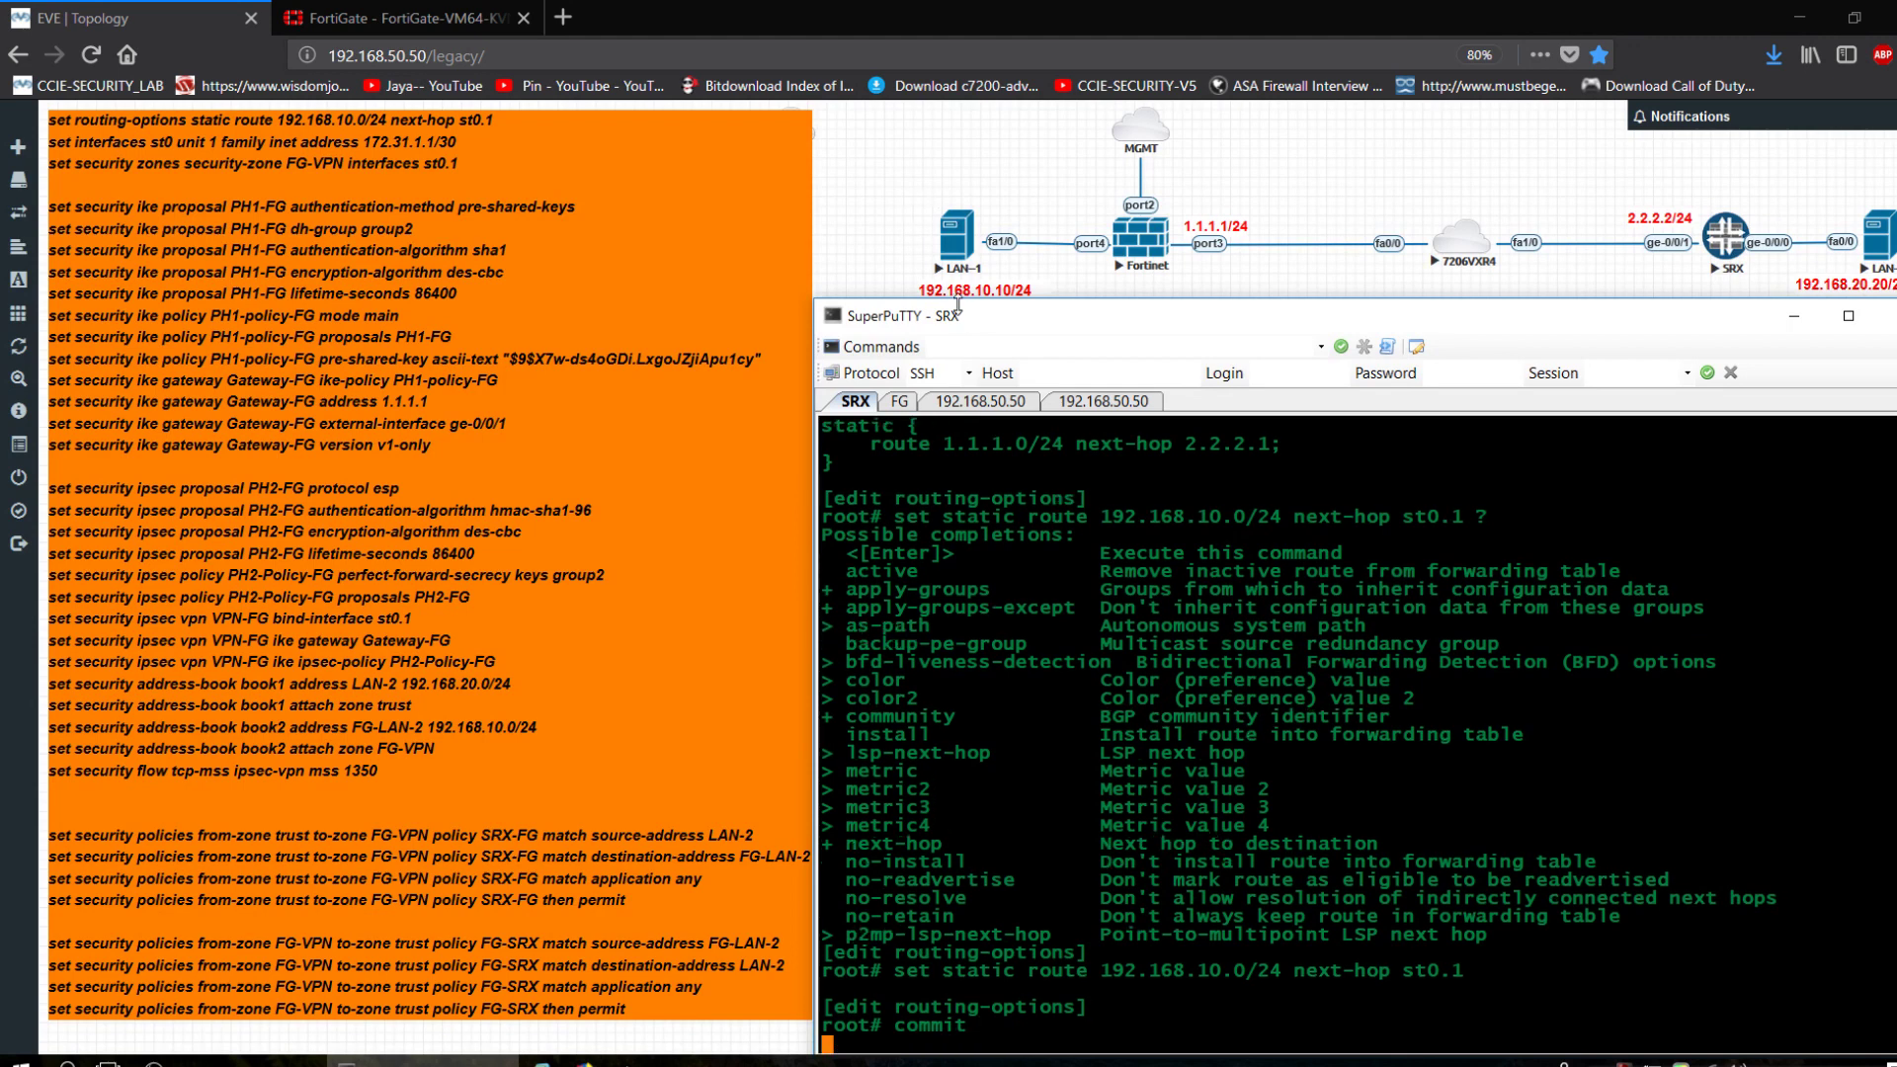
pyautogui.click(1091, 405)
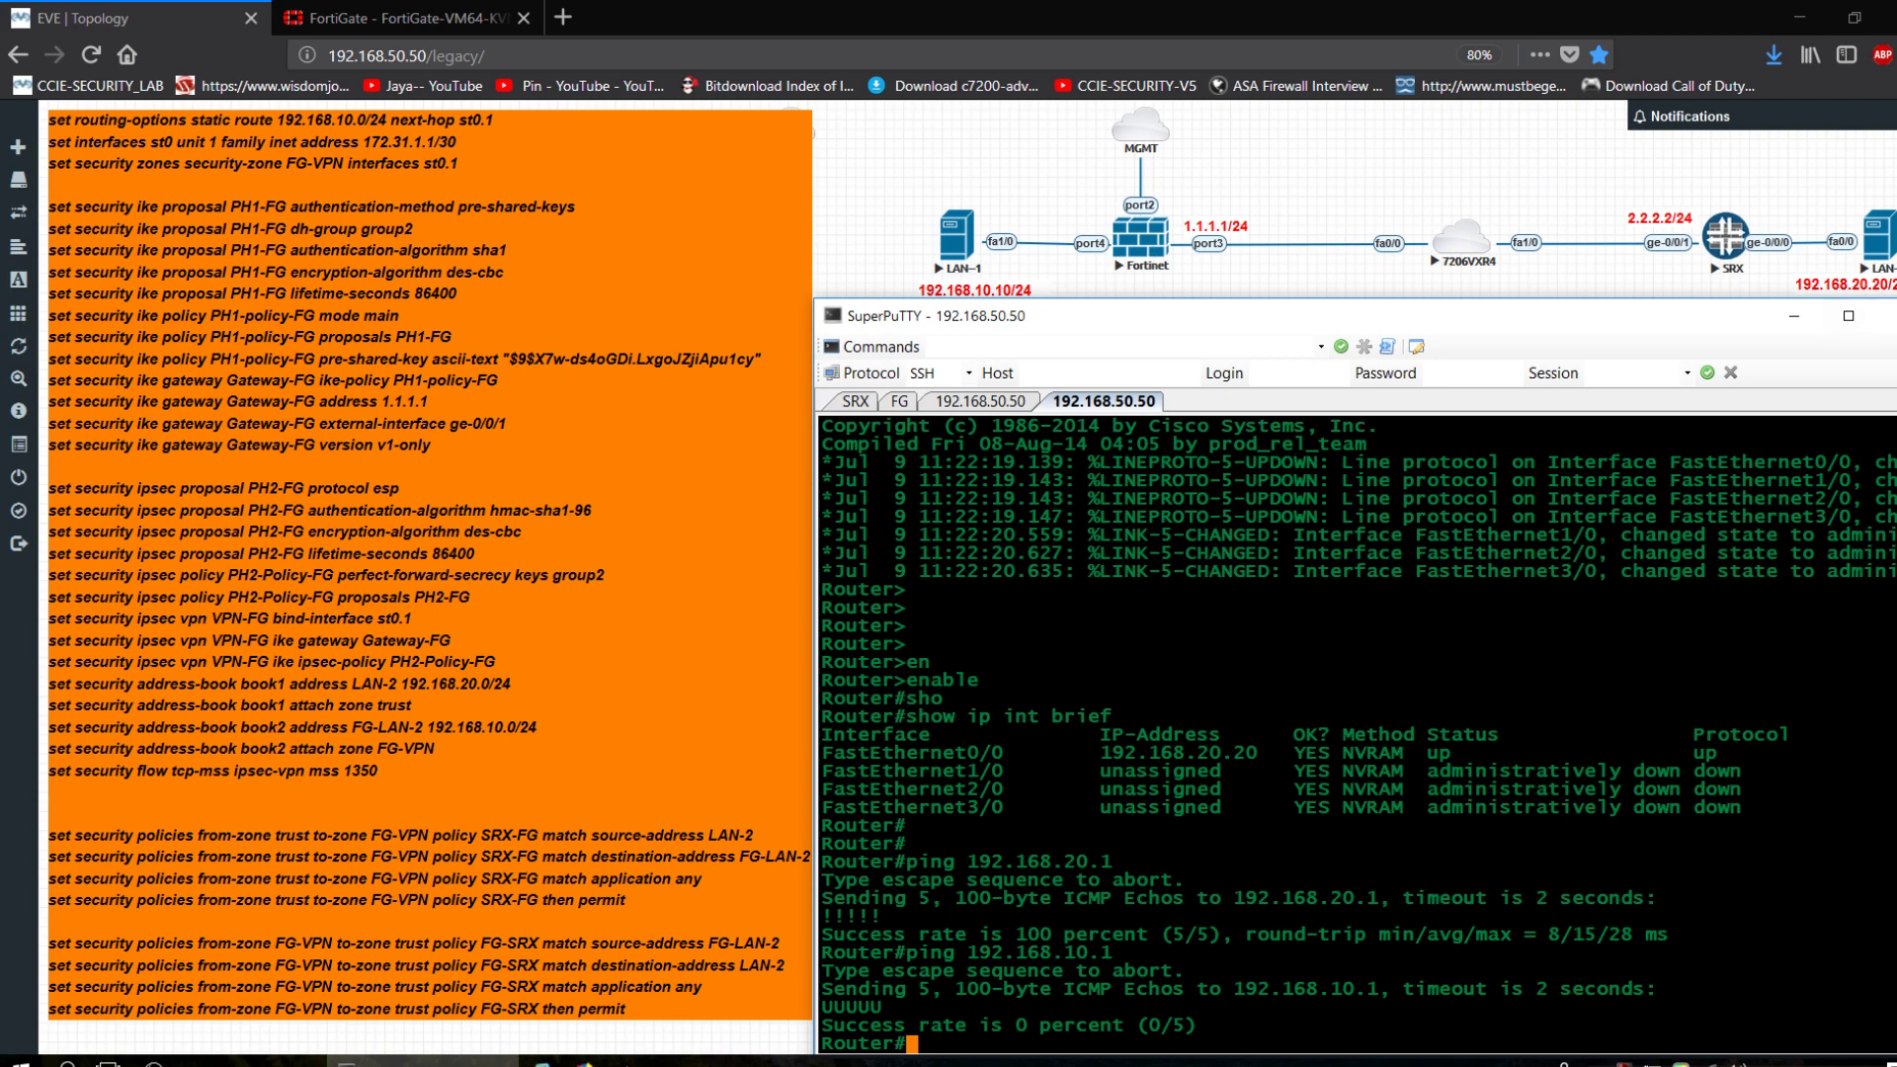
# On the LAN-1 router, enter enable mode and list interface addresses with 'show ip int brief'.
pyautogui.click(1024, 403)
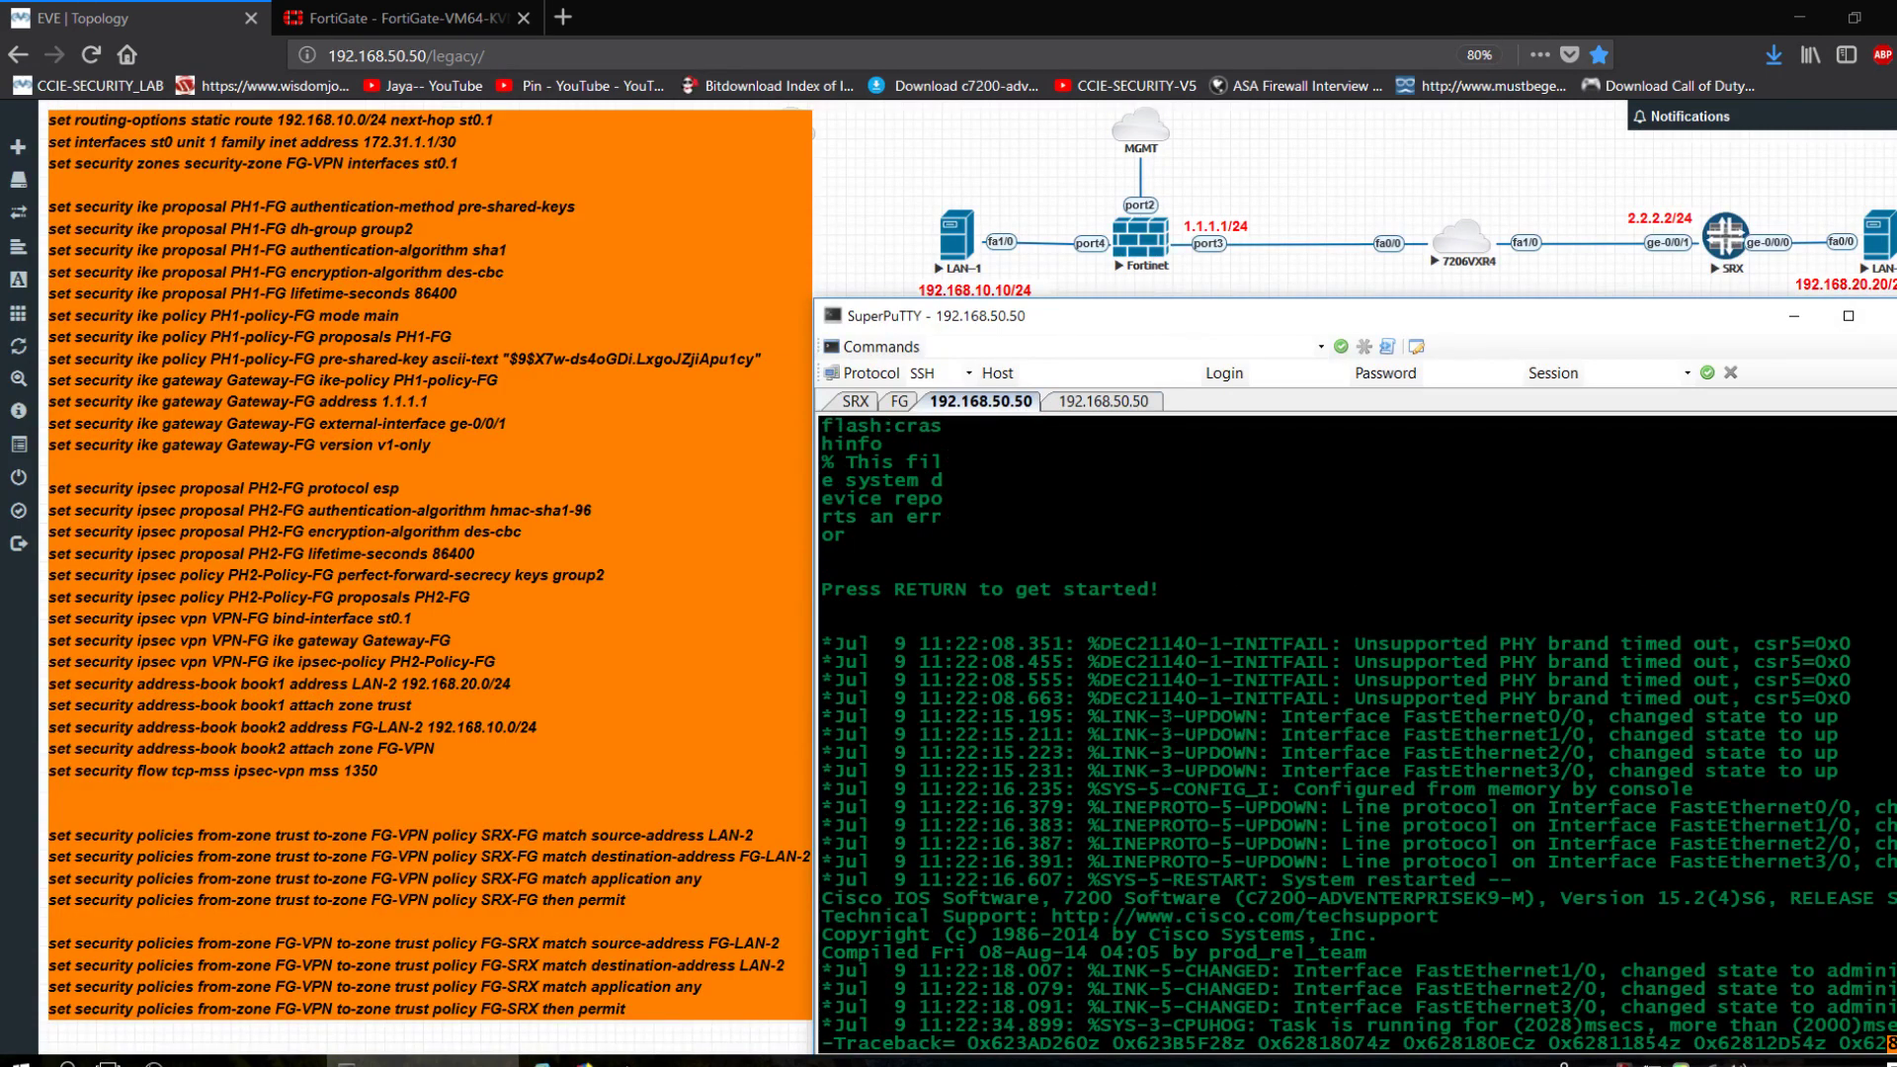
pyautogui.press('Return')
pyautogui.press('Return')
pyautogui.press('Return')
pyautogui.press('Return')
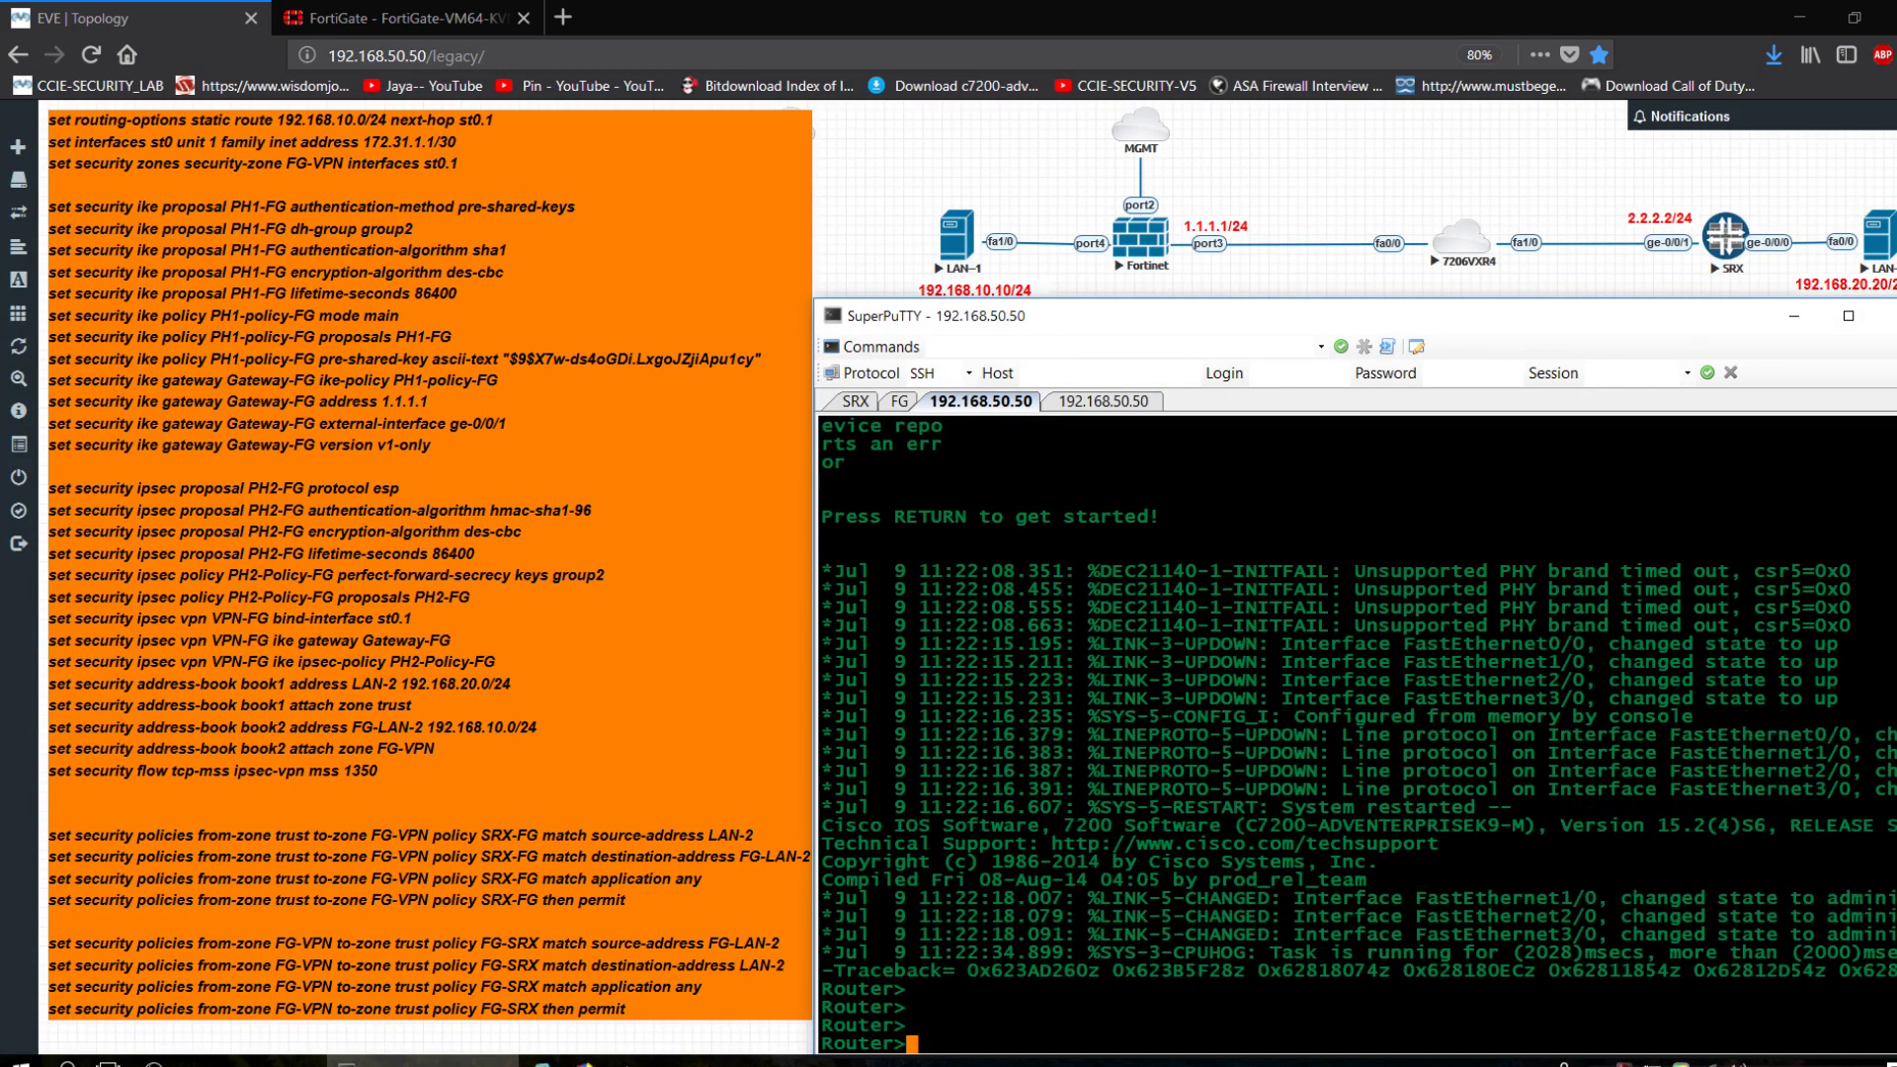
pyautogui.write('en')
pyautogui.press('Return')
pyautogui.press('Return')
pyautogui.press('Return')
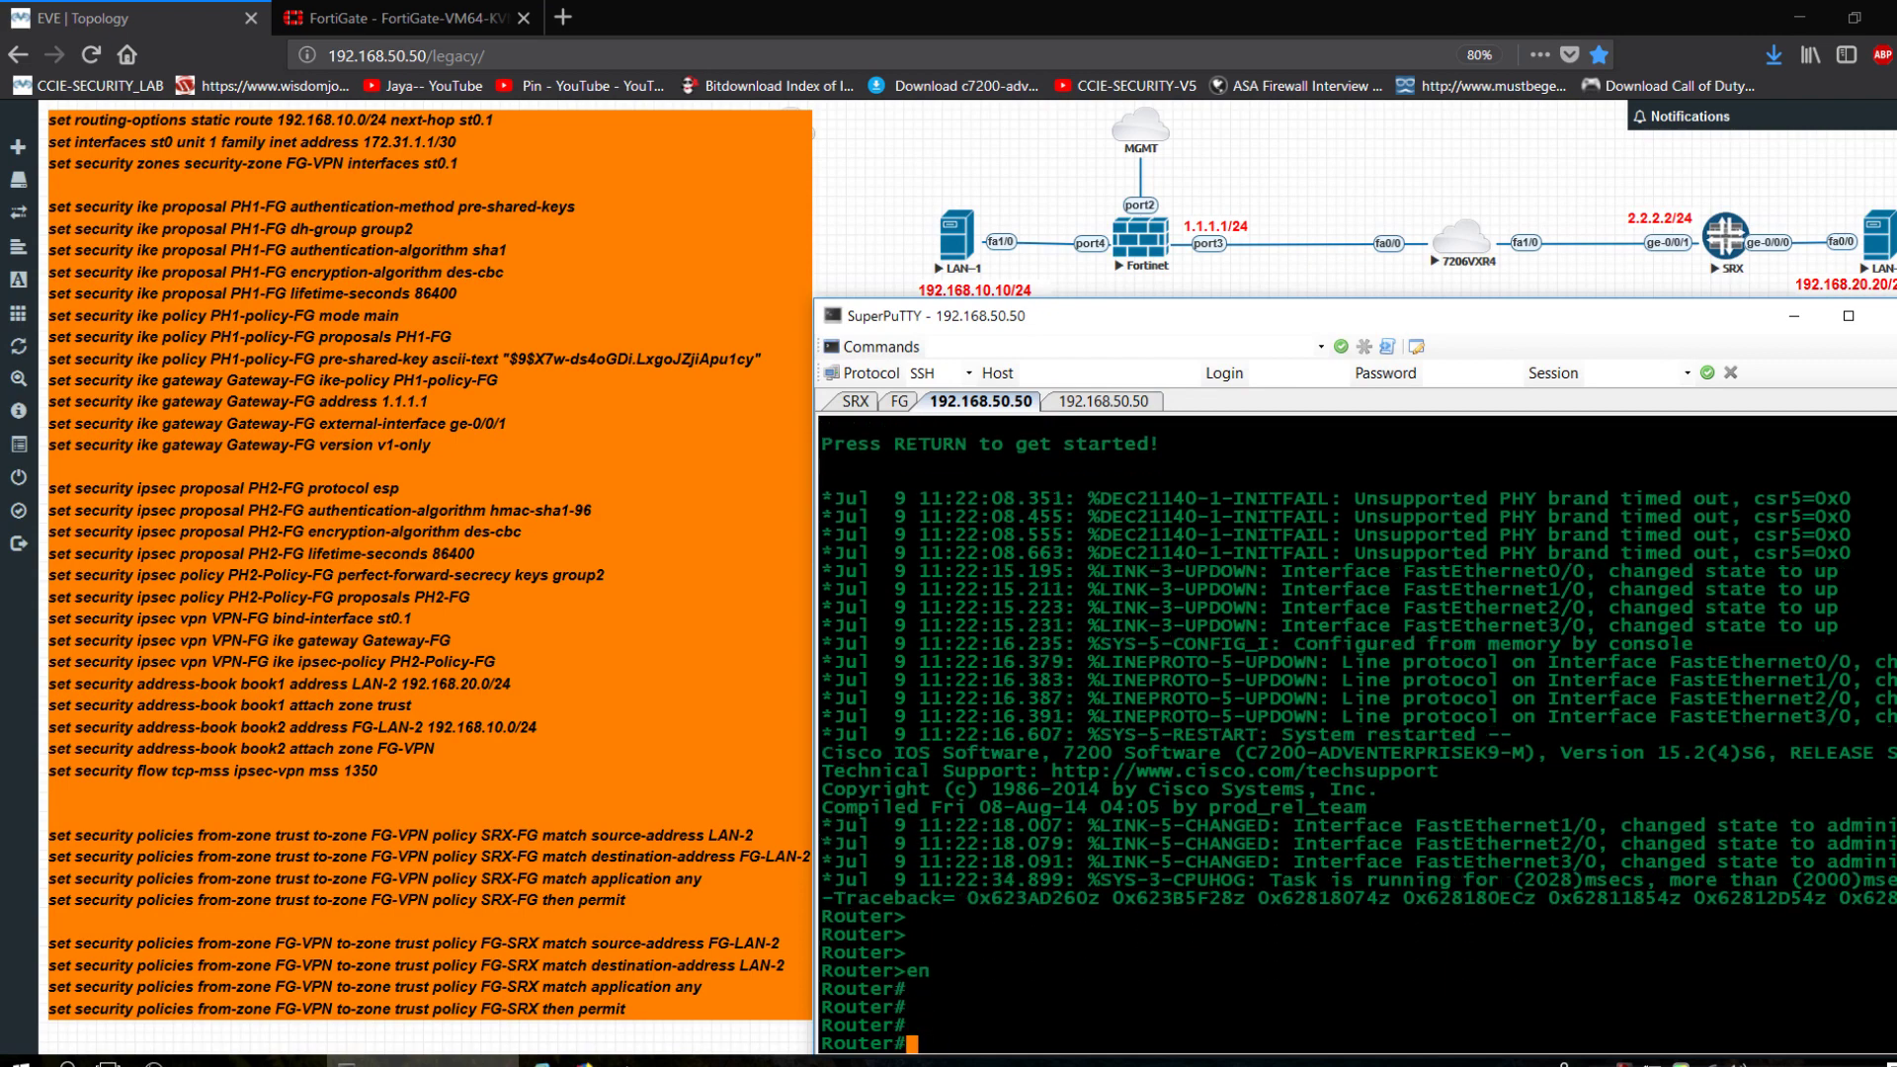
pyautogui.write('sho')
pyautogui.press('Return')
pyautogui.write('show ip')
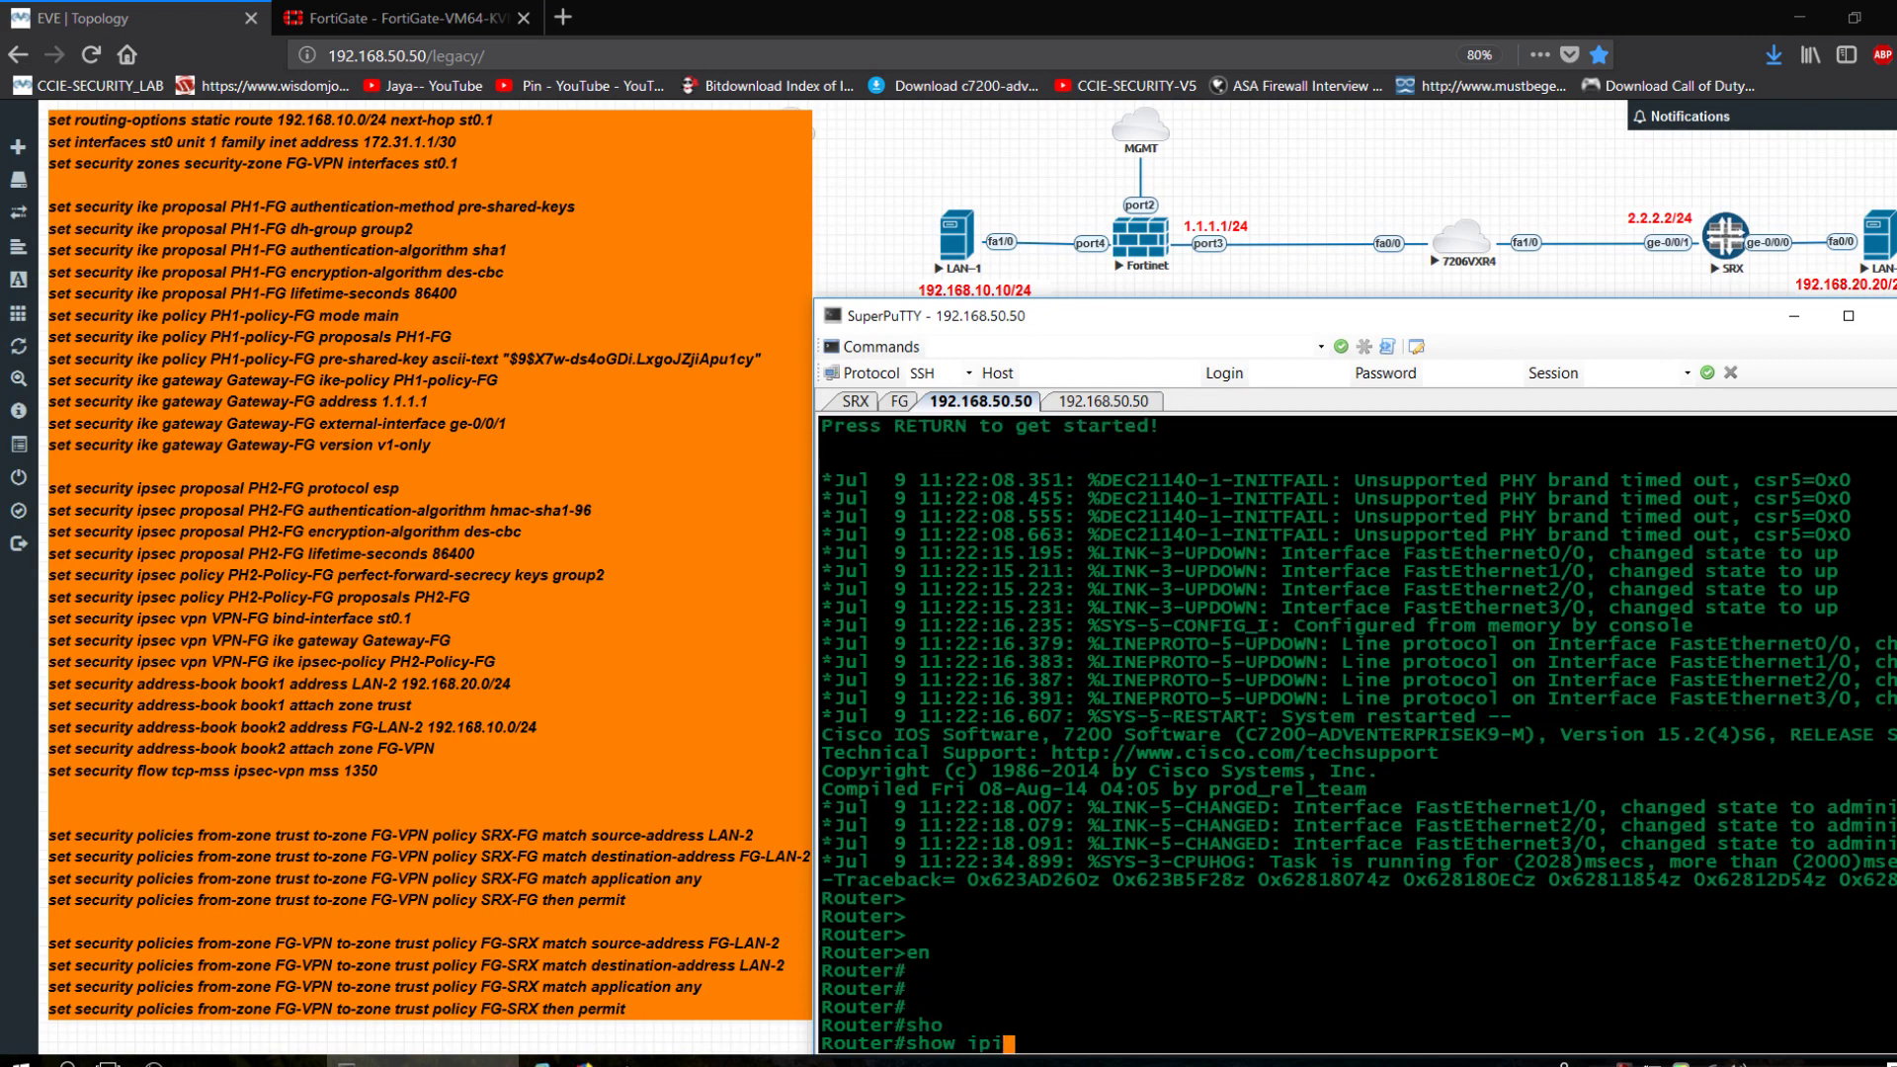
pyautogui.write(' int brie')
pyautogui.press('Return')
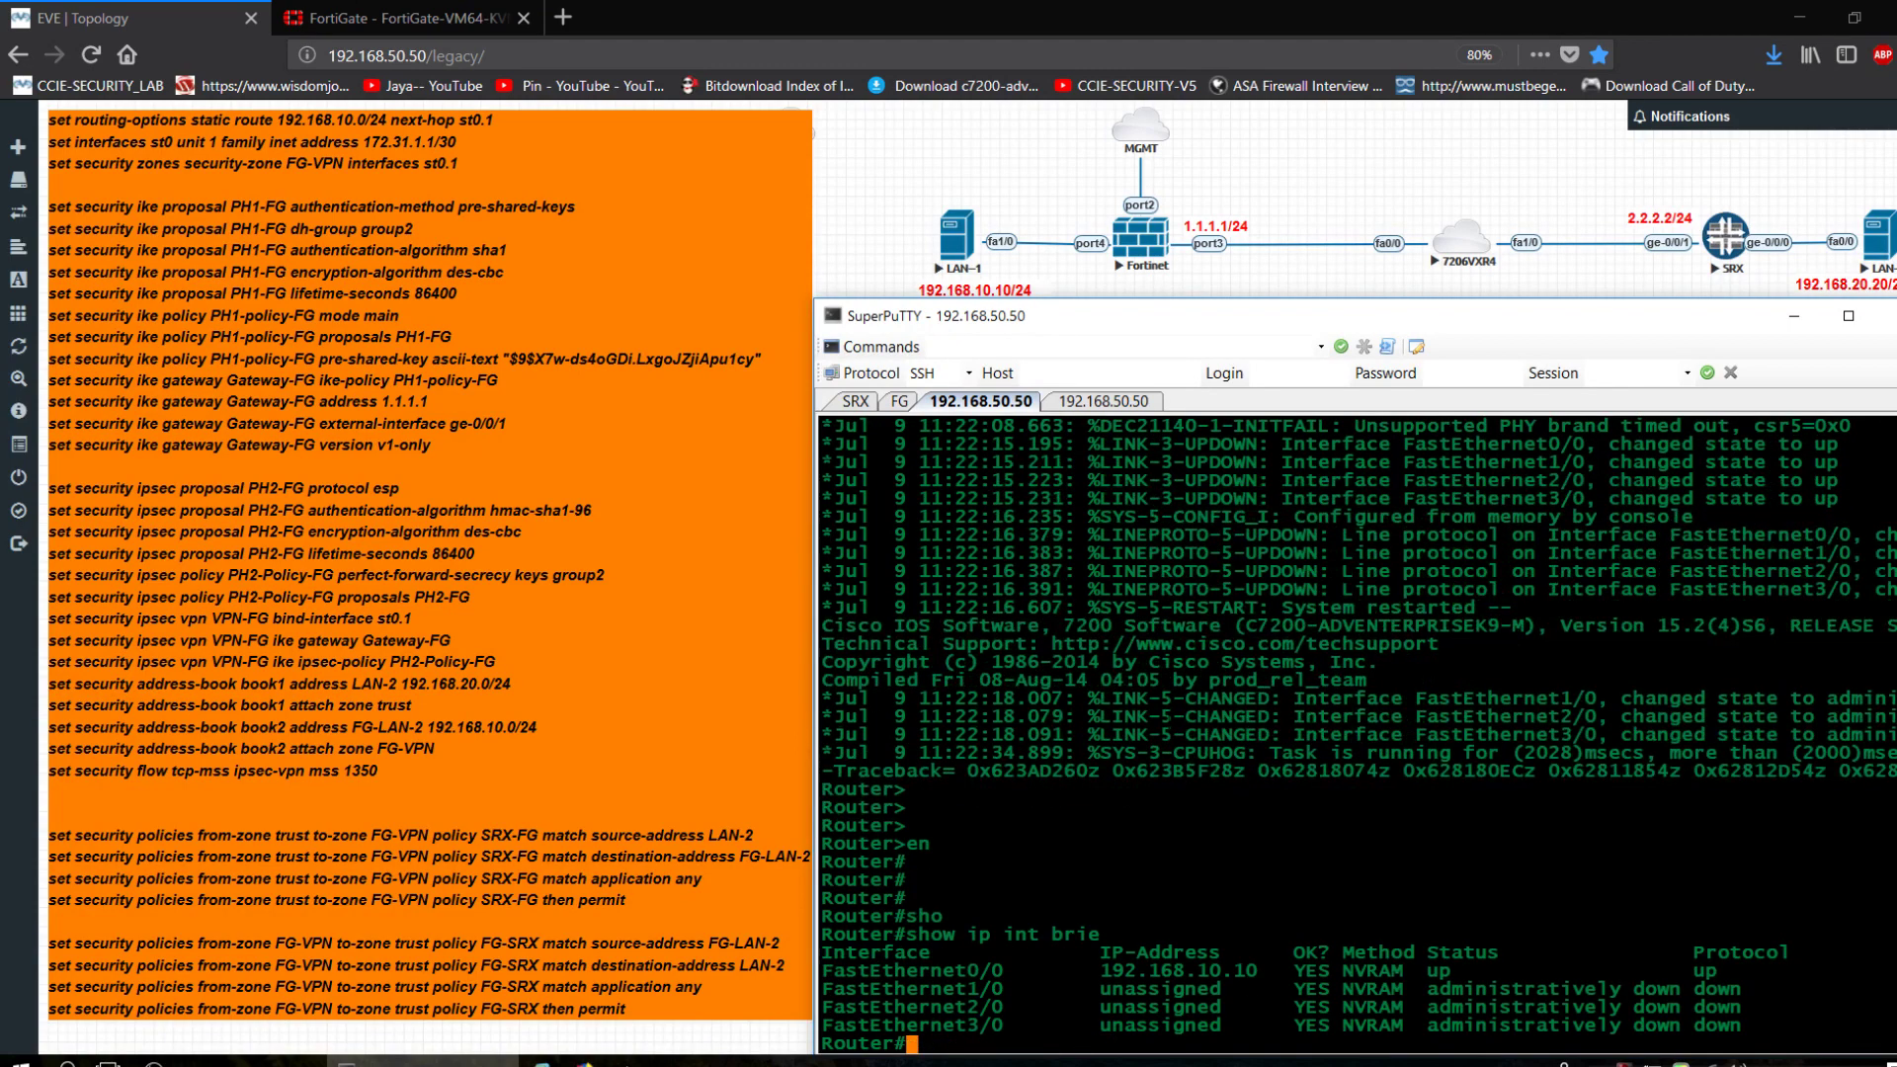
# Ping 192.168.10.1 from the LAN-1 router, then return to FortiGate's VPN Events log.
pyautogui.write('ping 192.168.10.1')
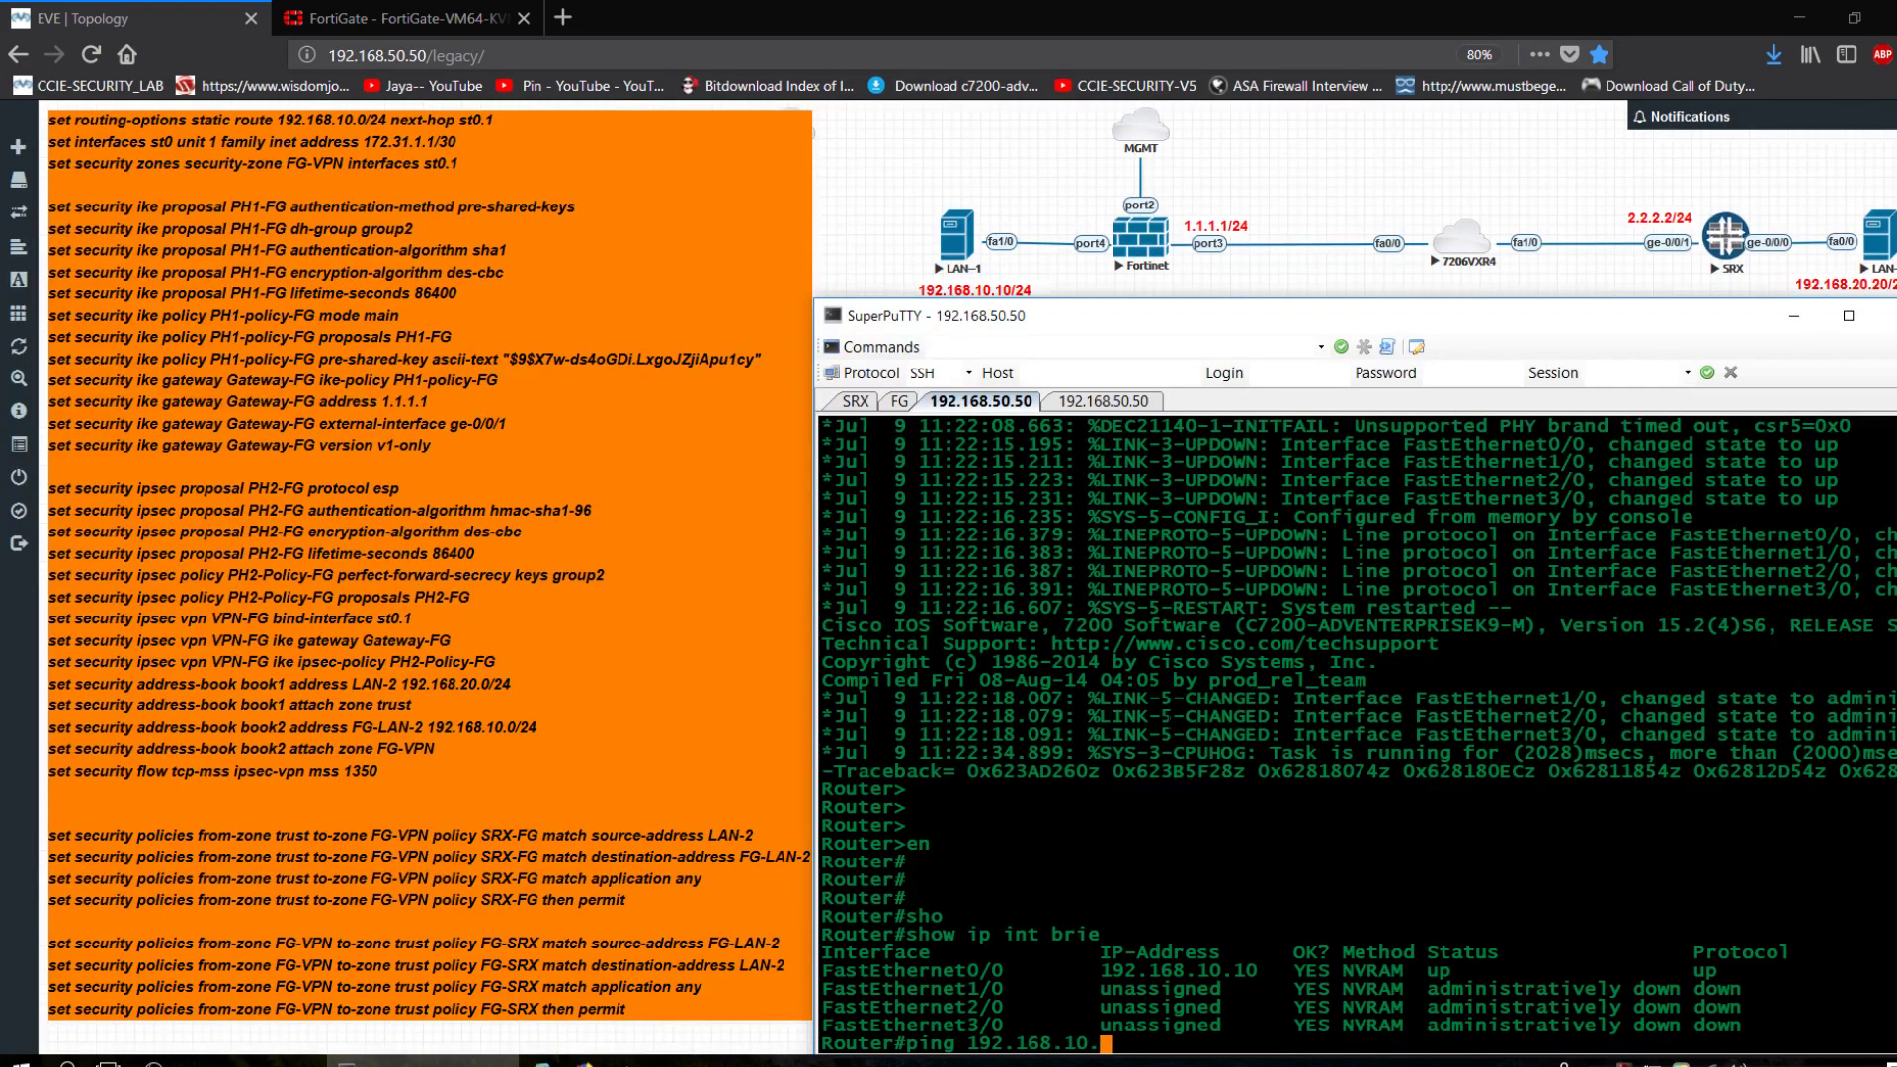
pyautogui.press('Return')
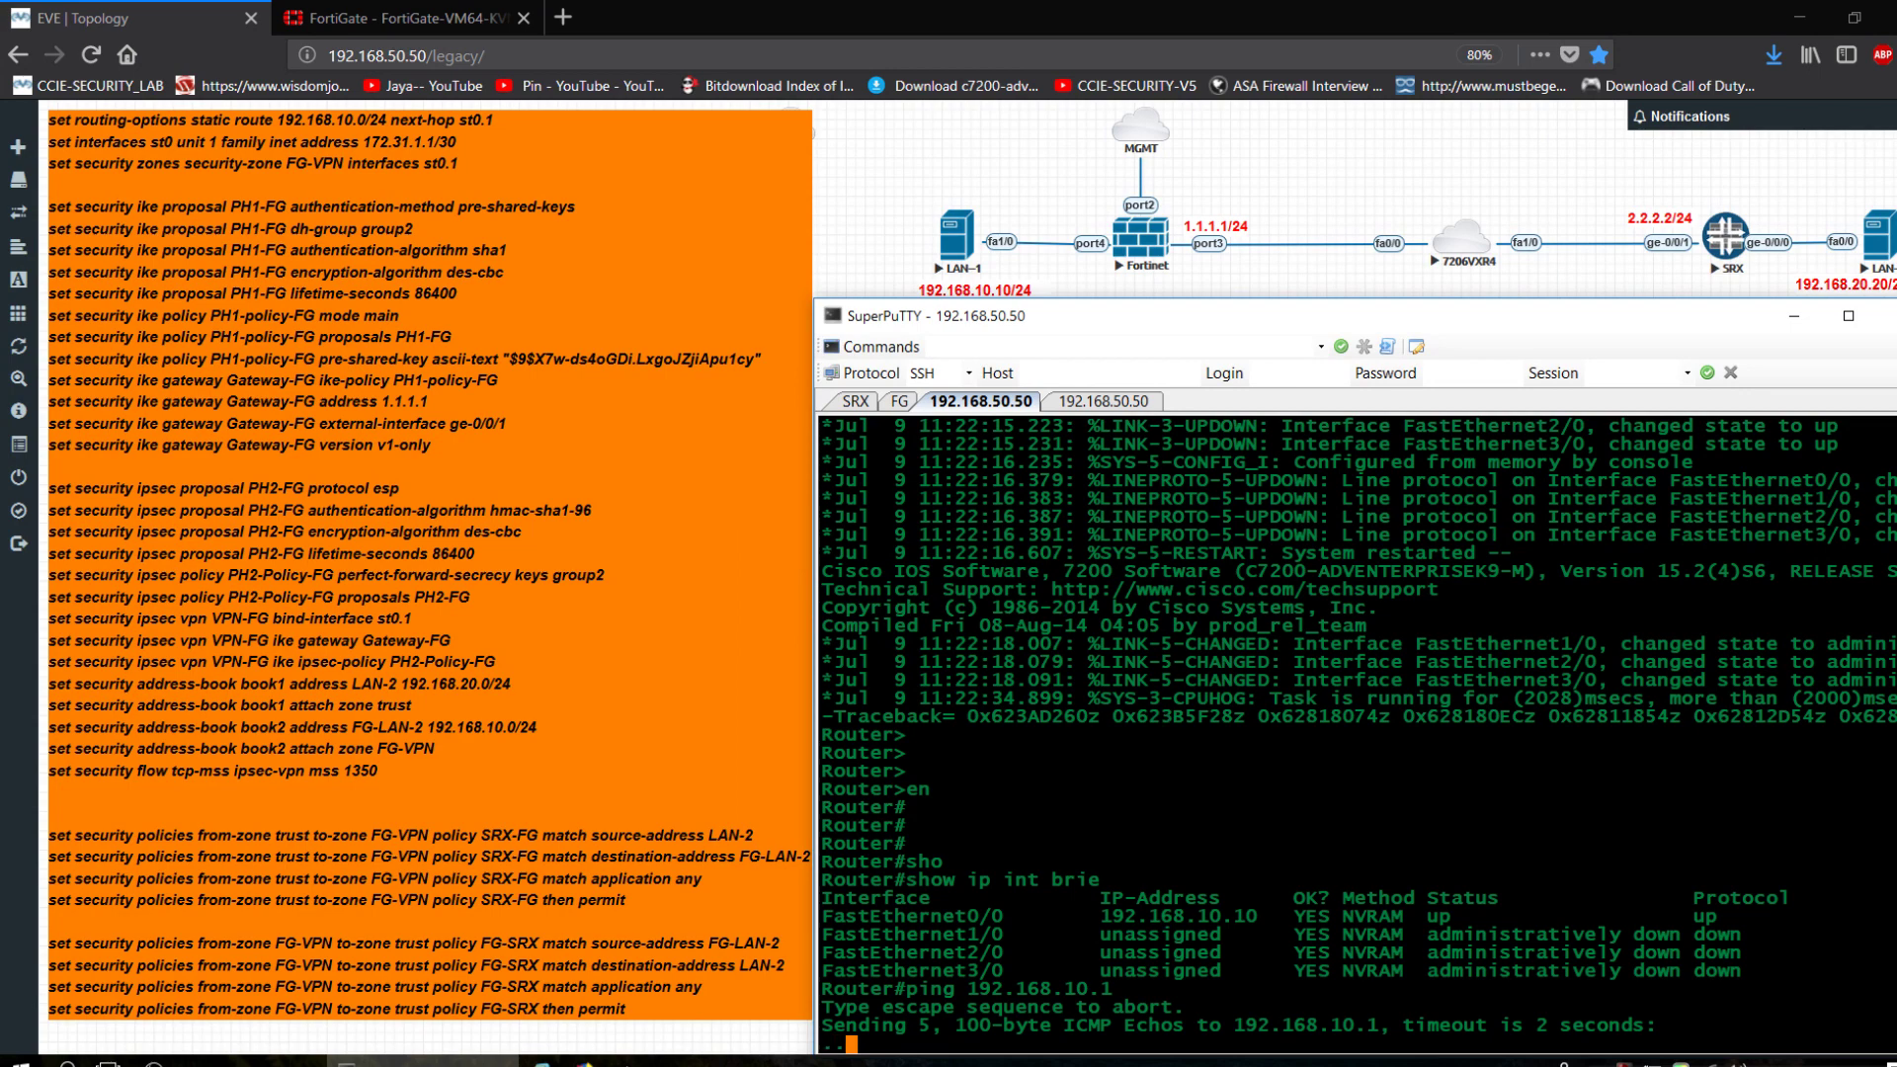
pyautogui.click(448, 28)
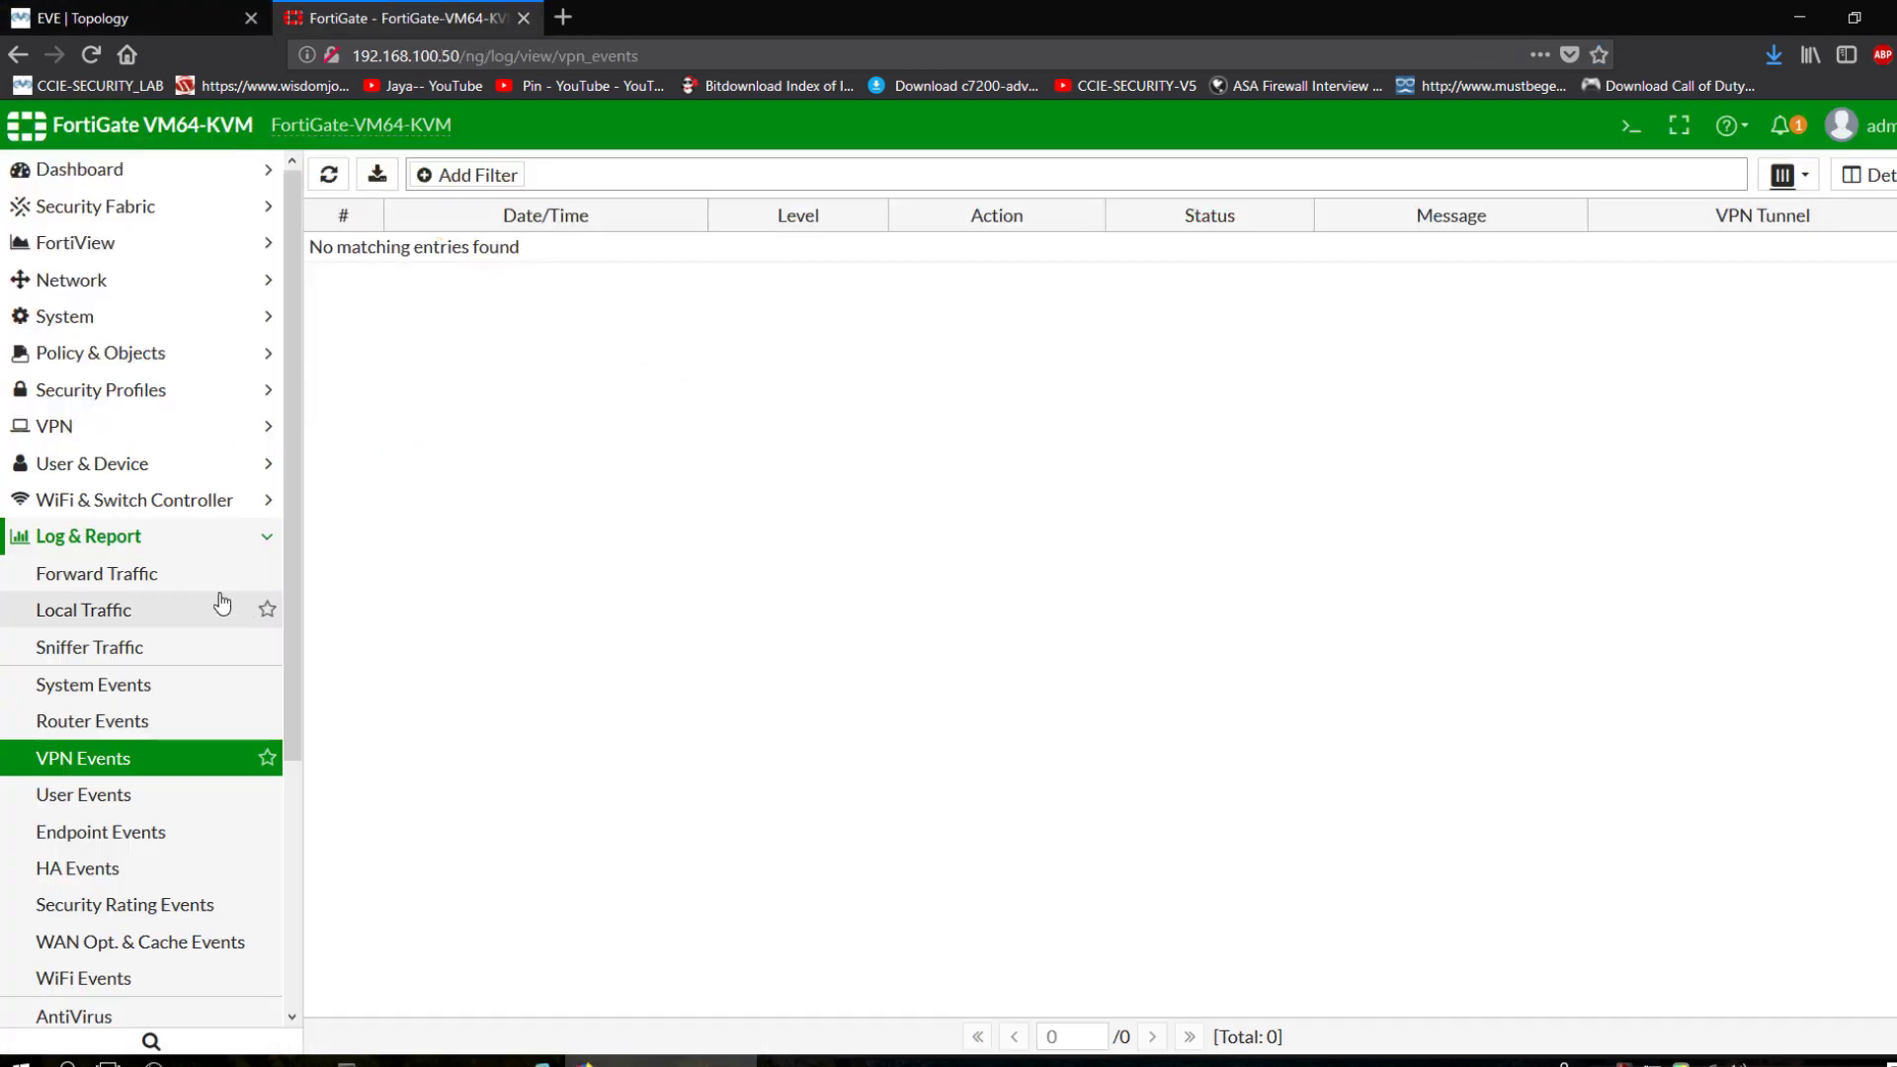
# In FortiGate's Network > Interfaces list, select port4 to confirm 192.168.10.1/24.
pyautogui.click(101, 279)
pyautogui.click(114, 316)
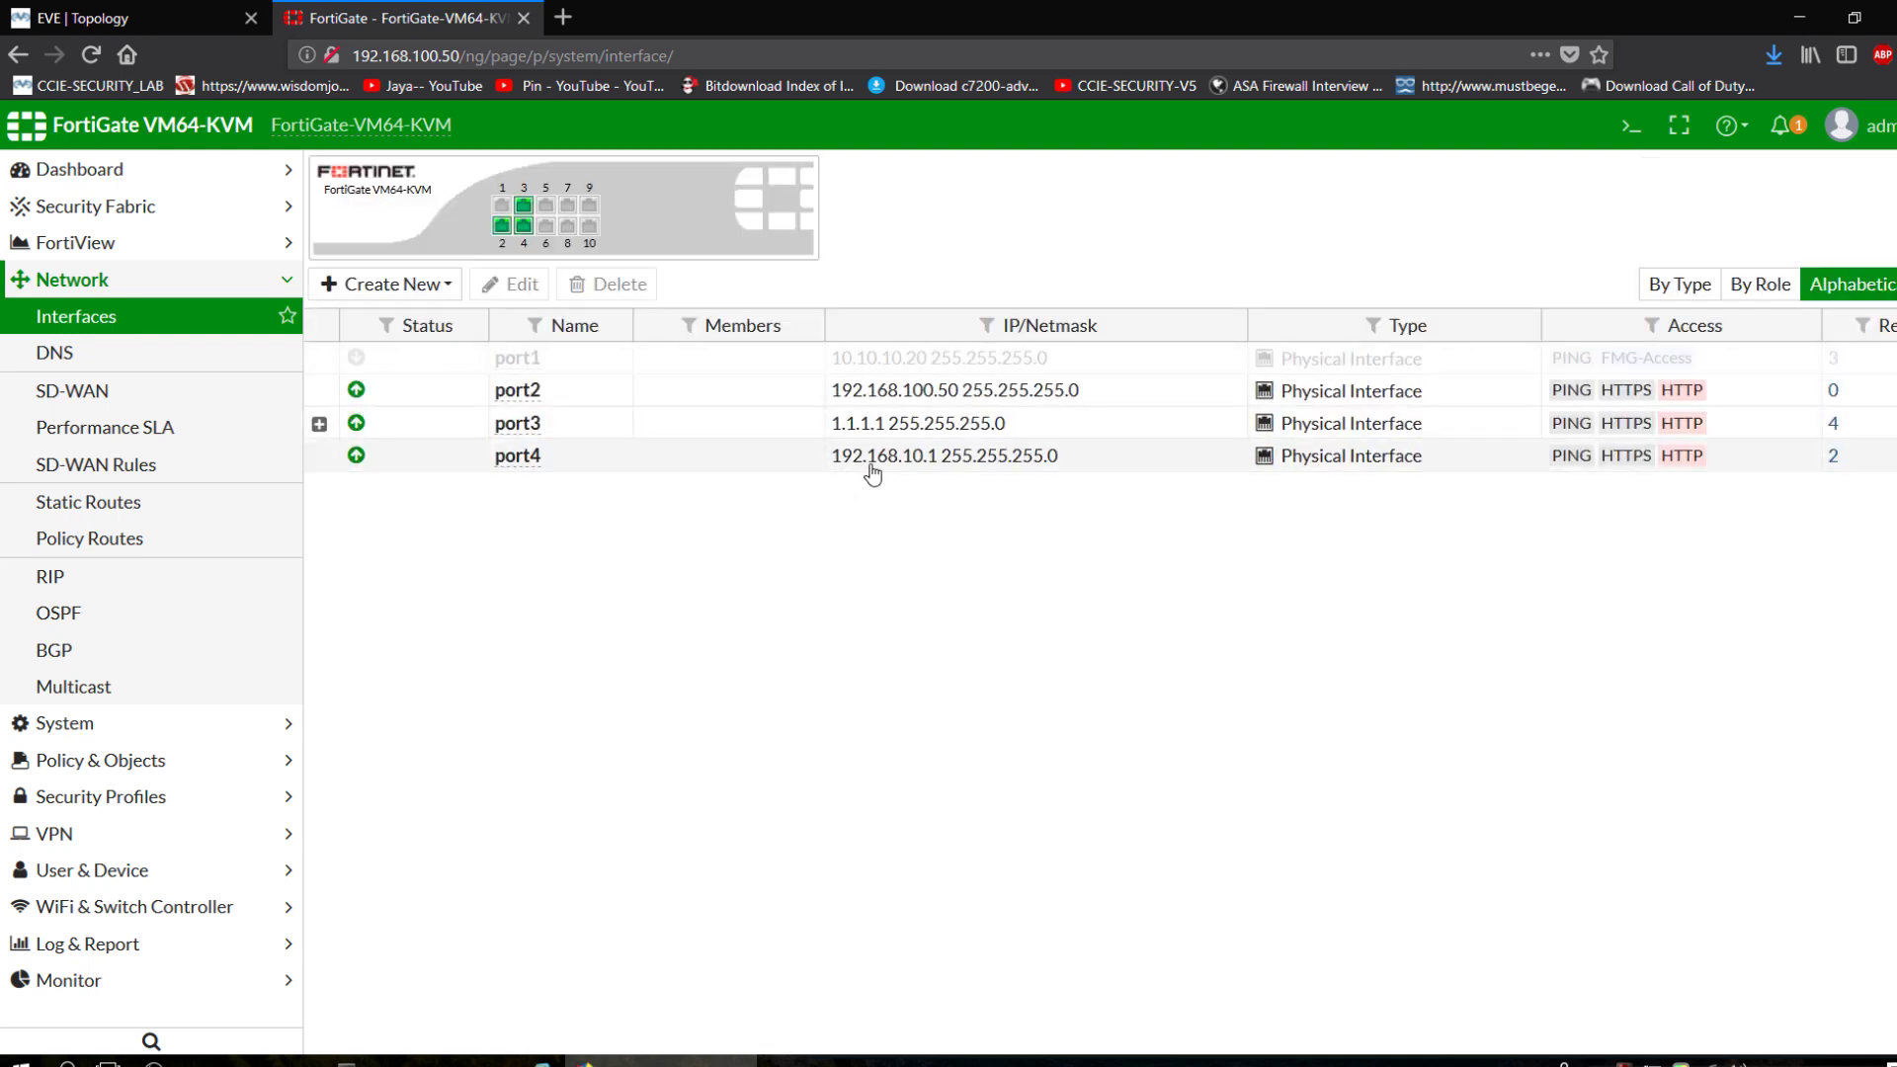
pyautogui.click(954, 472)
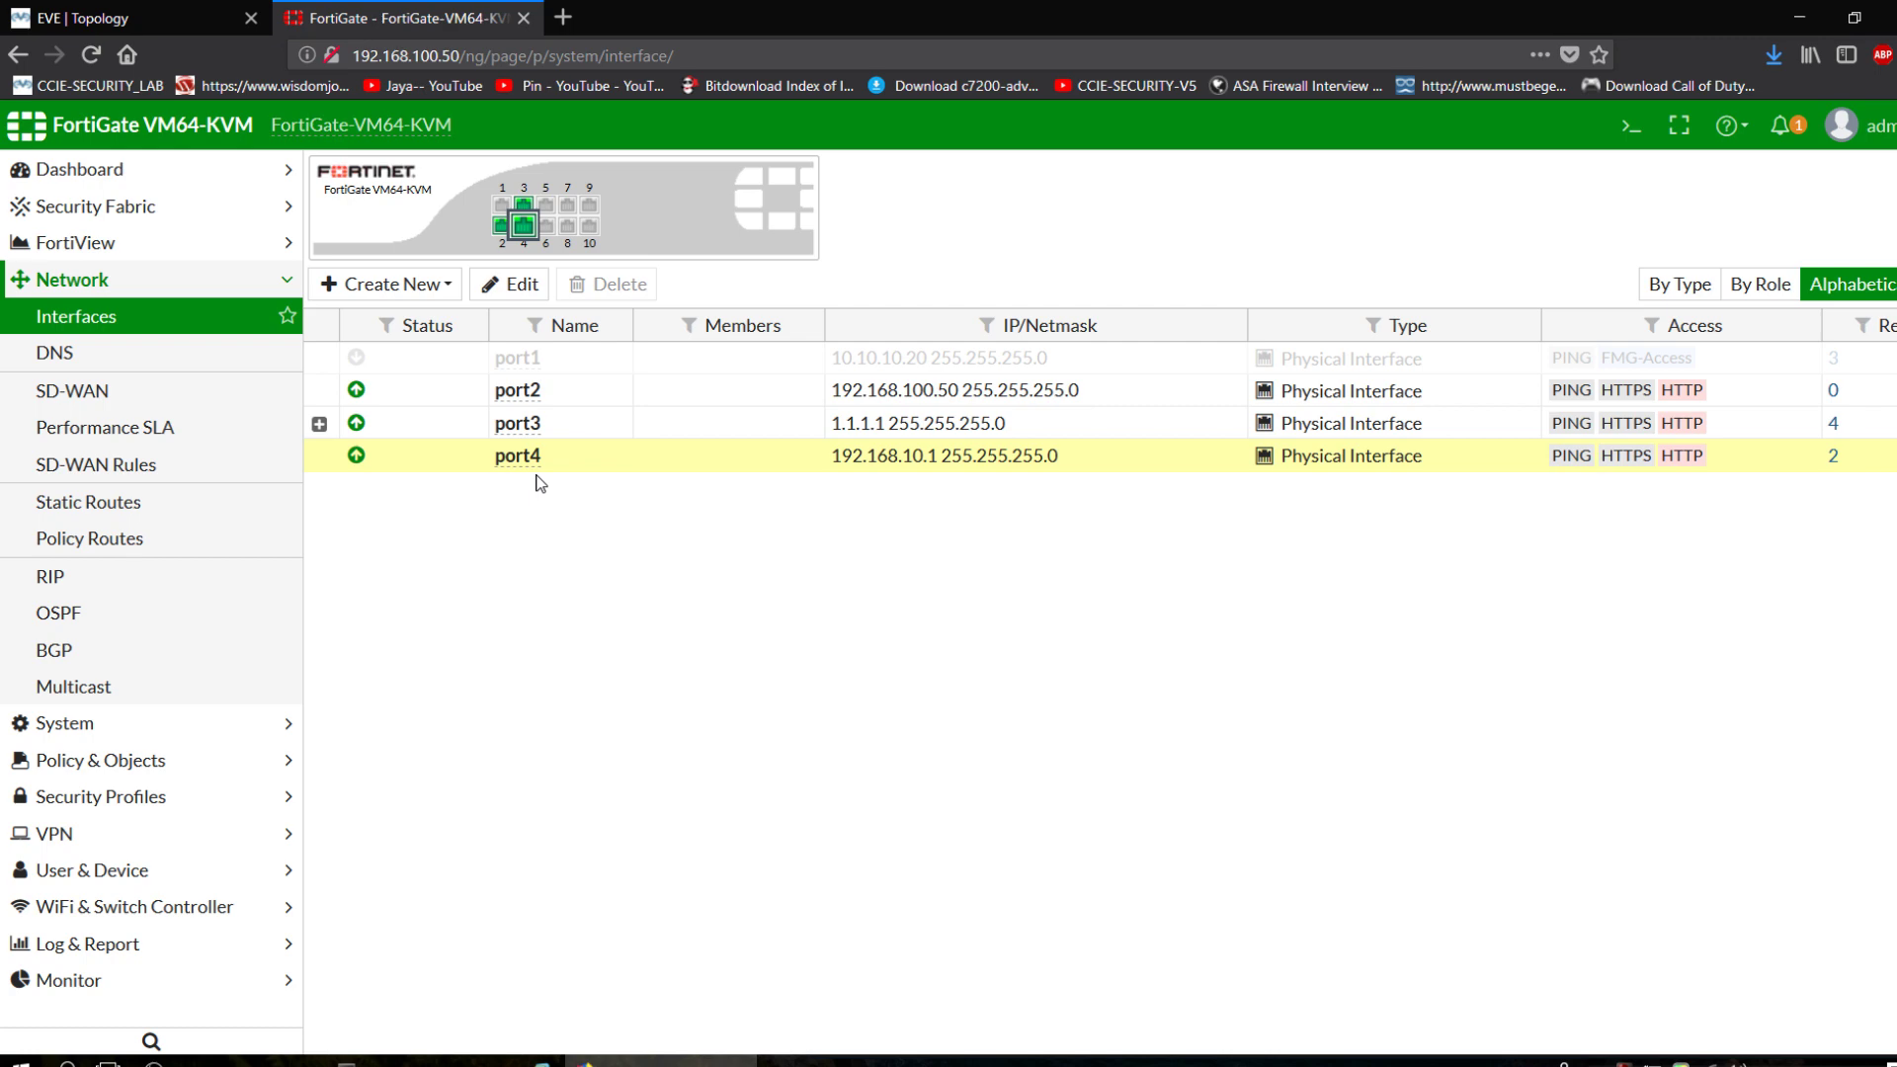
pyautogui.click(129, 13)
pyautogui.click(381, 18)
# Rerun 'show ip int brief' on the LAN-1 router, then go to the EVE topology page.
pyautogui.click(425, 1061)
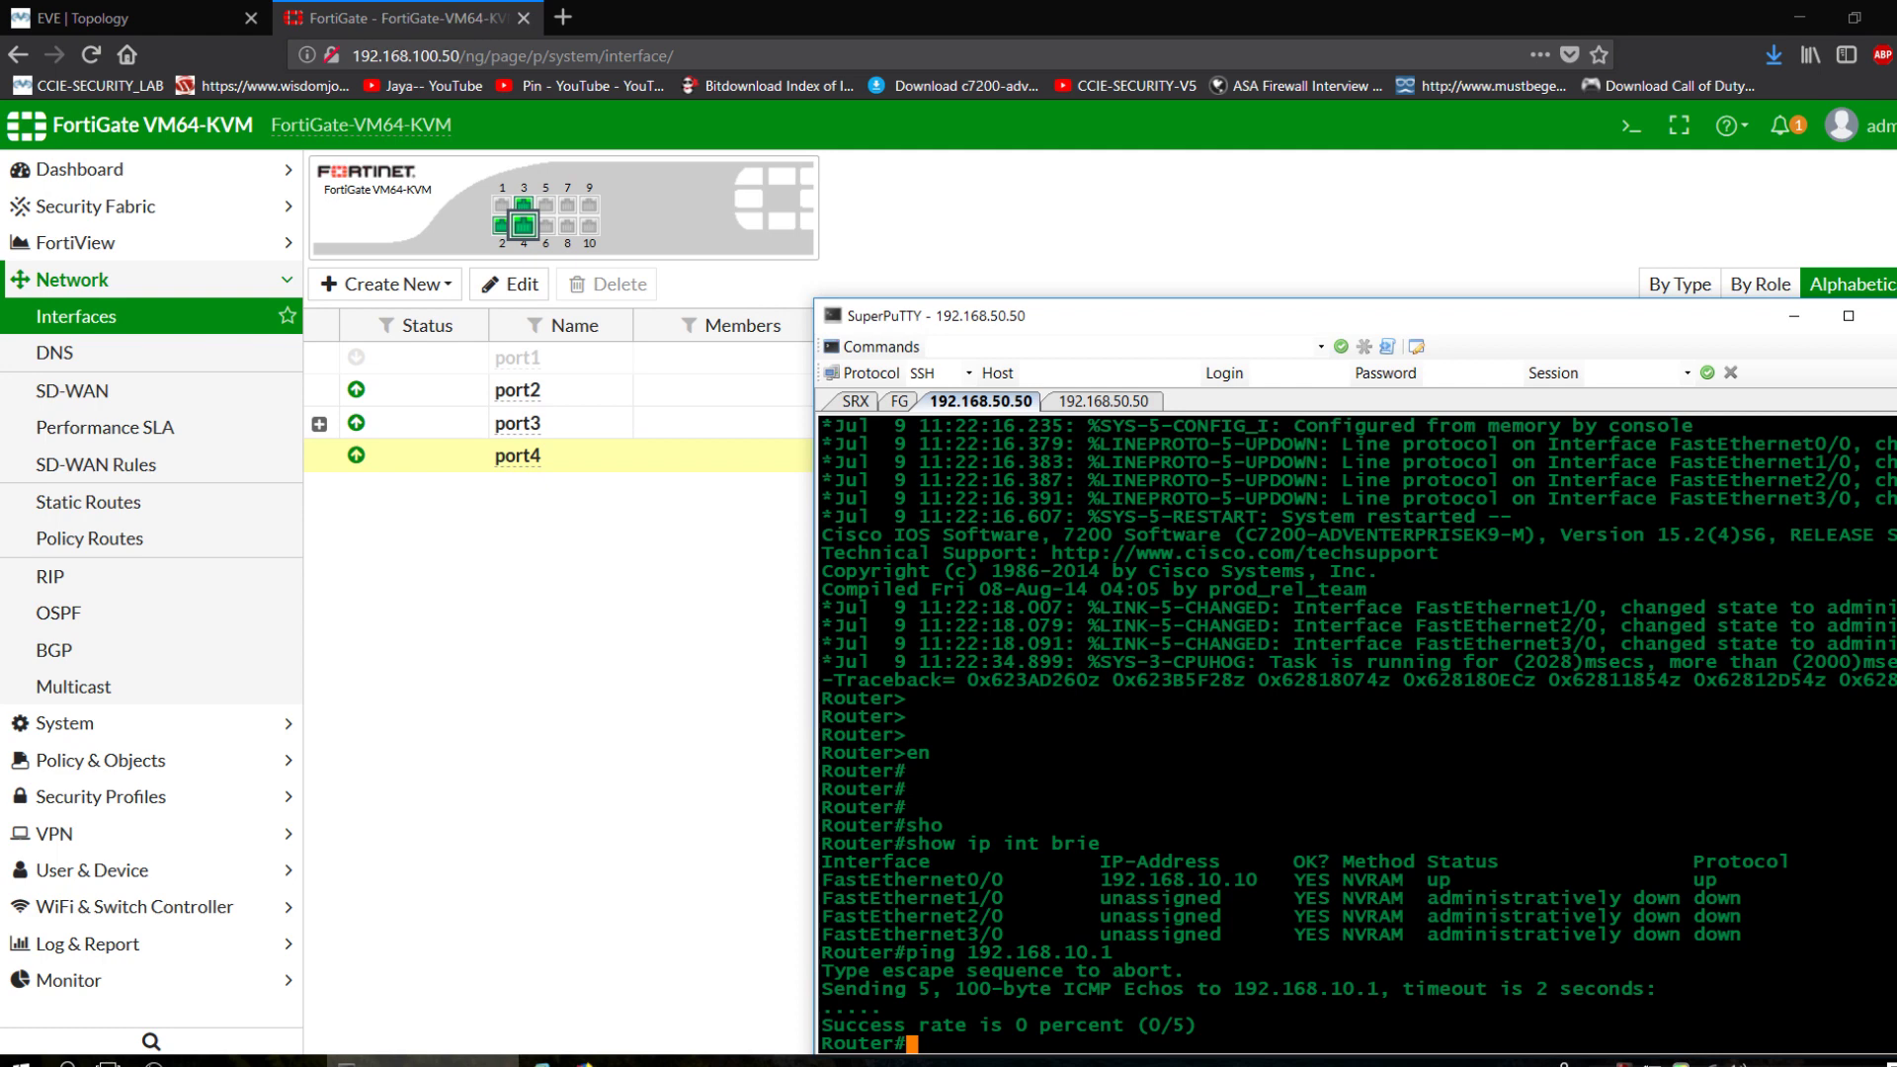
pyautogui.write('sho')
pyautogui.press('Tab')
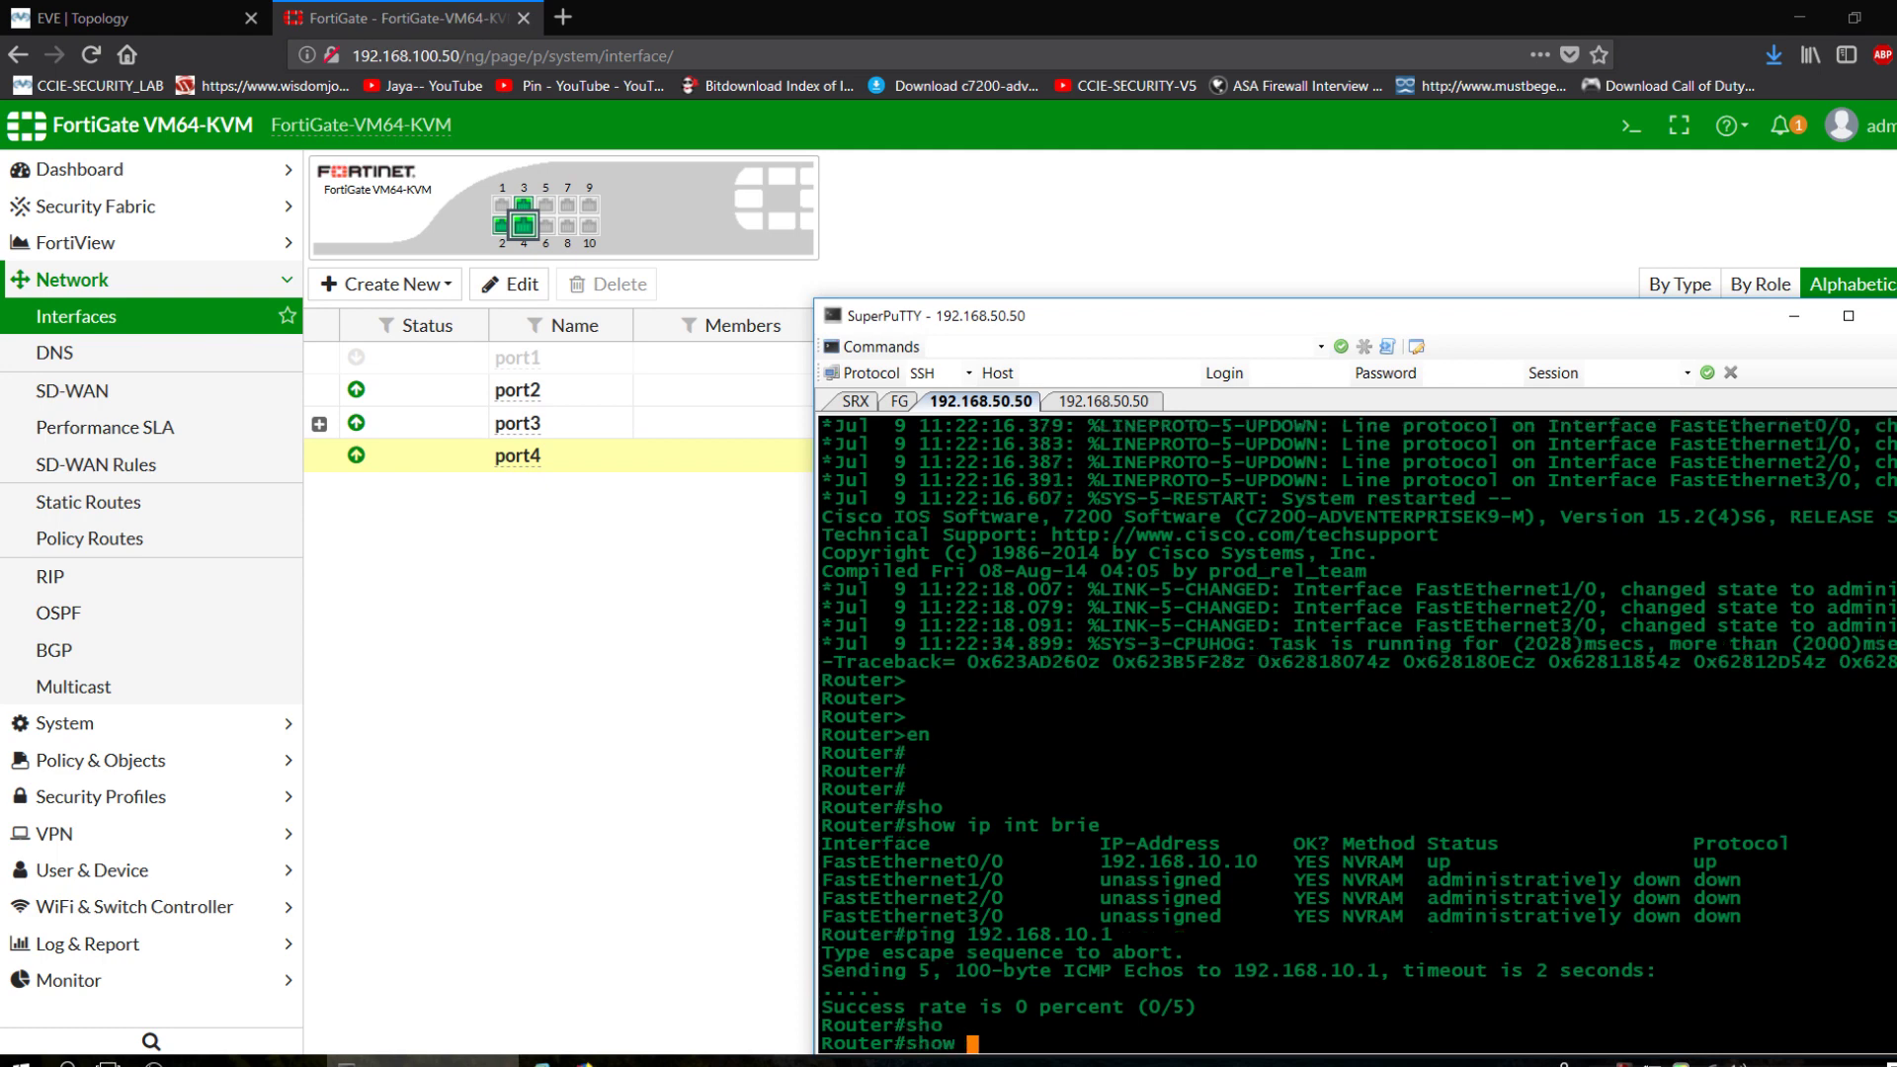
pyautogui.write('ip int brief')
pyautogui.press('Return')
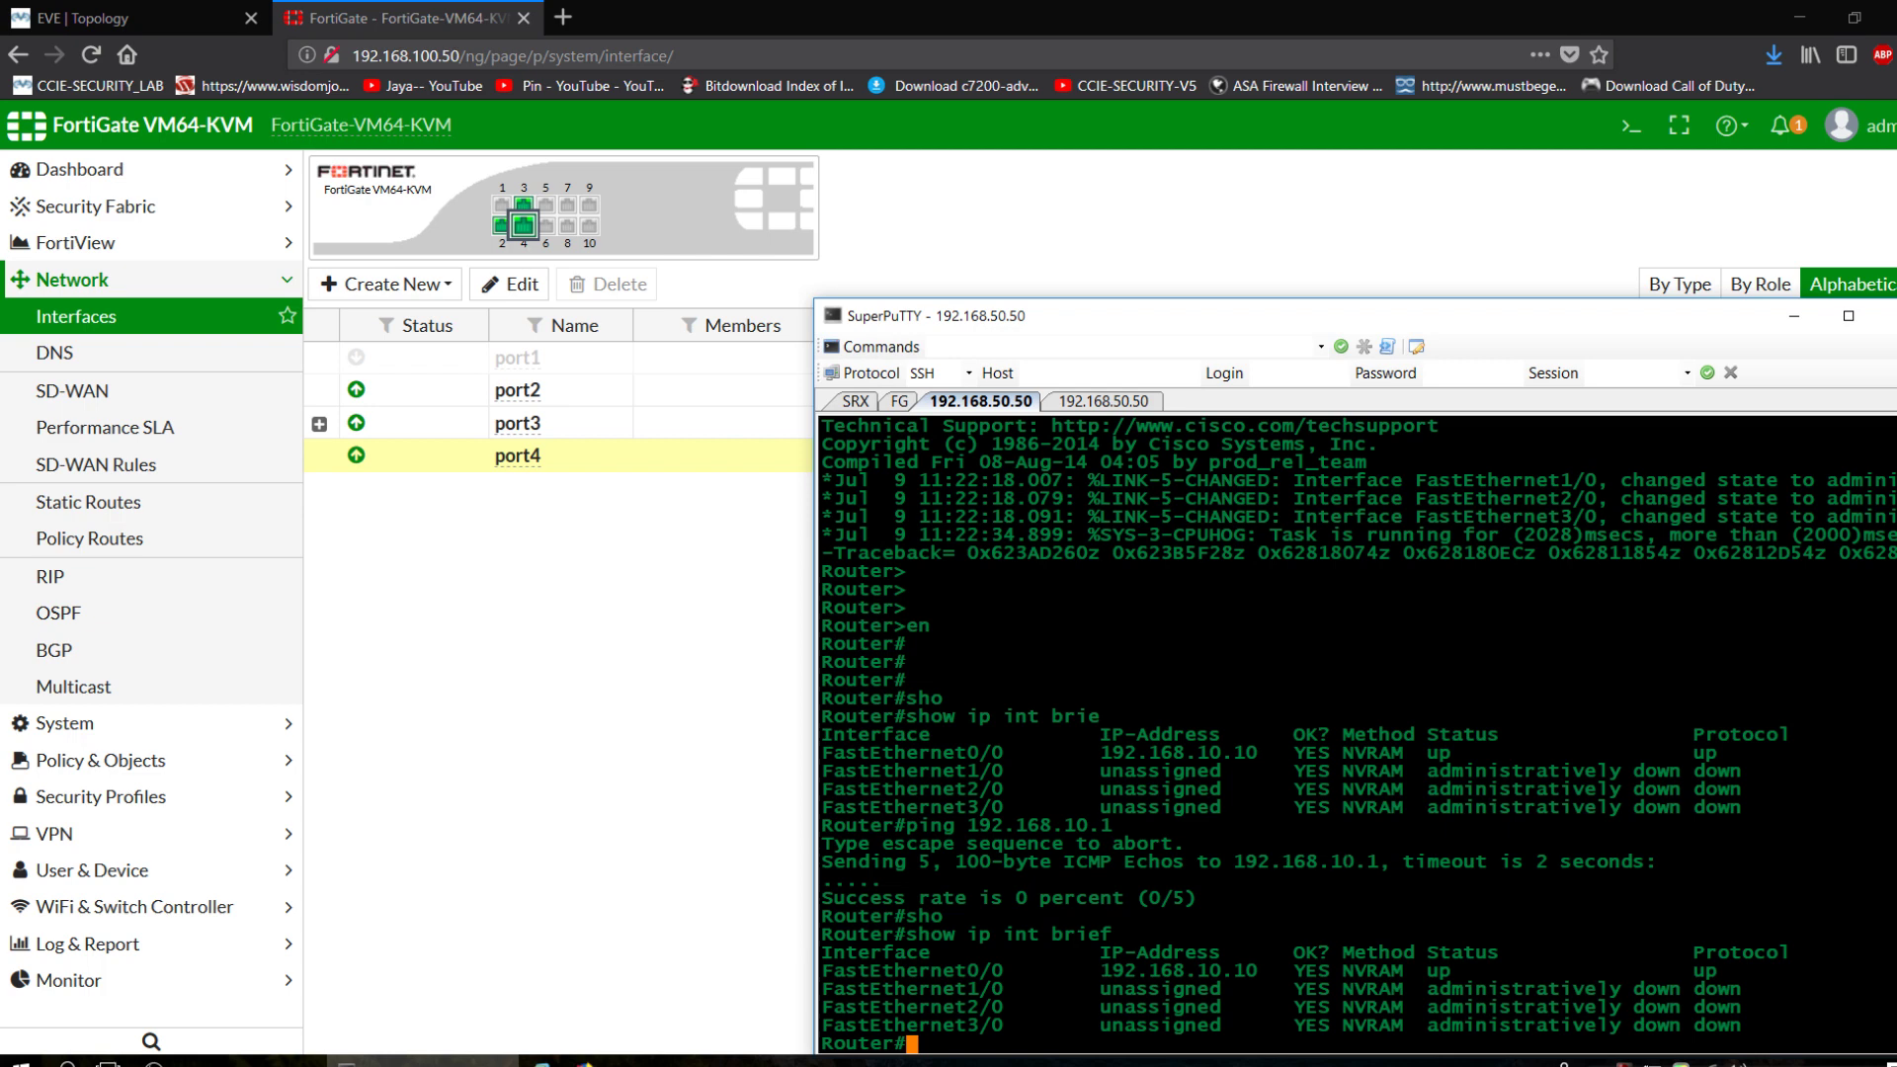
pyautogui.click(506, 537)
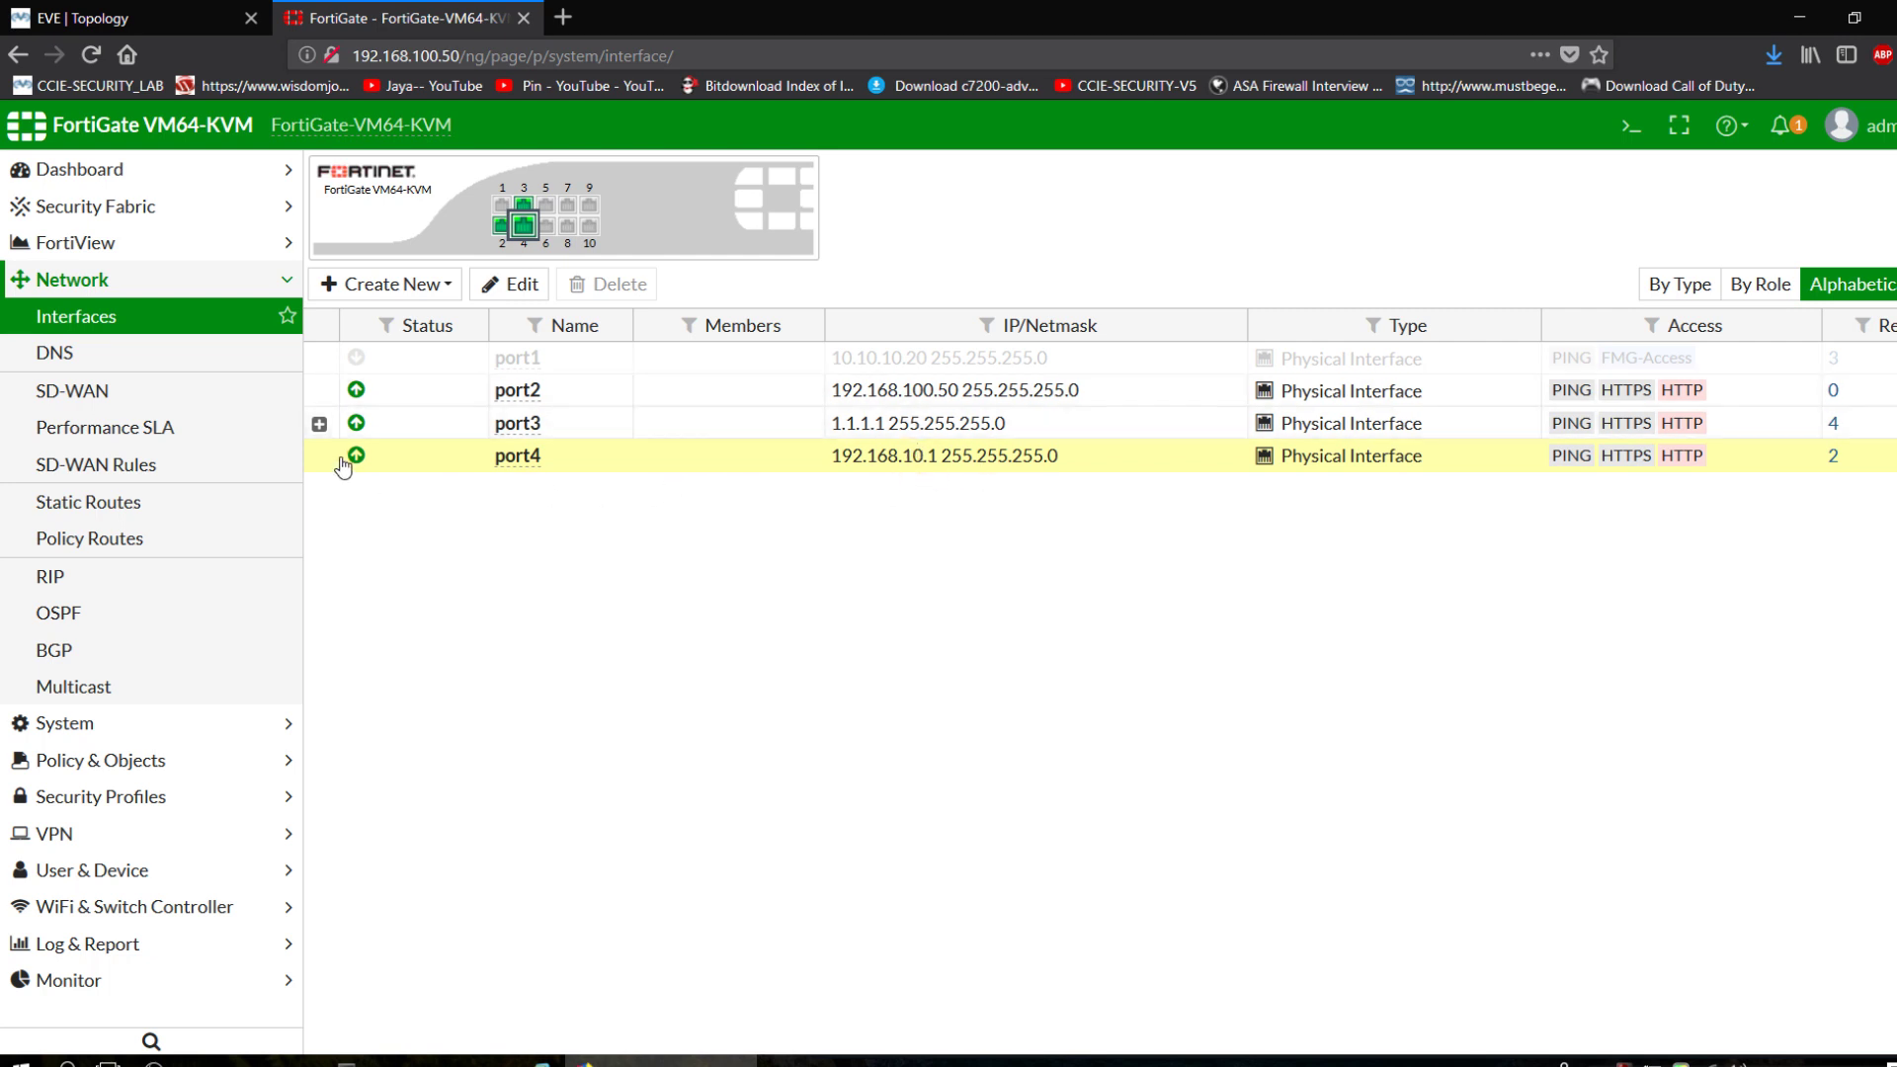
pyautogui.click(119, 18)
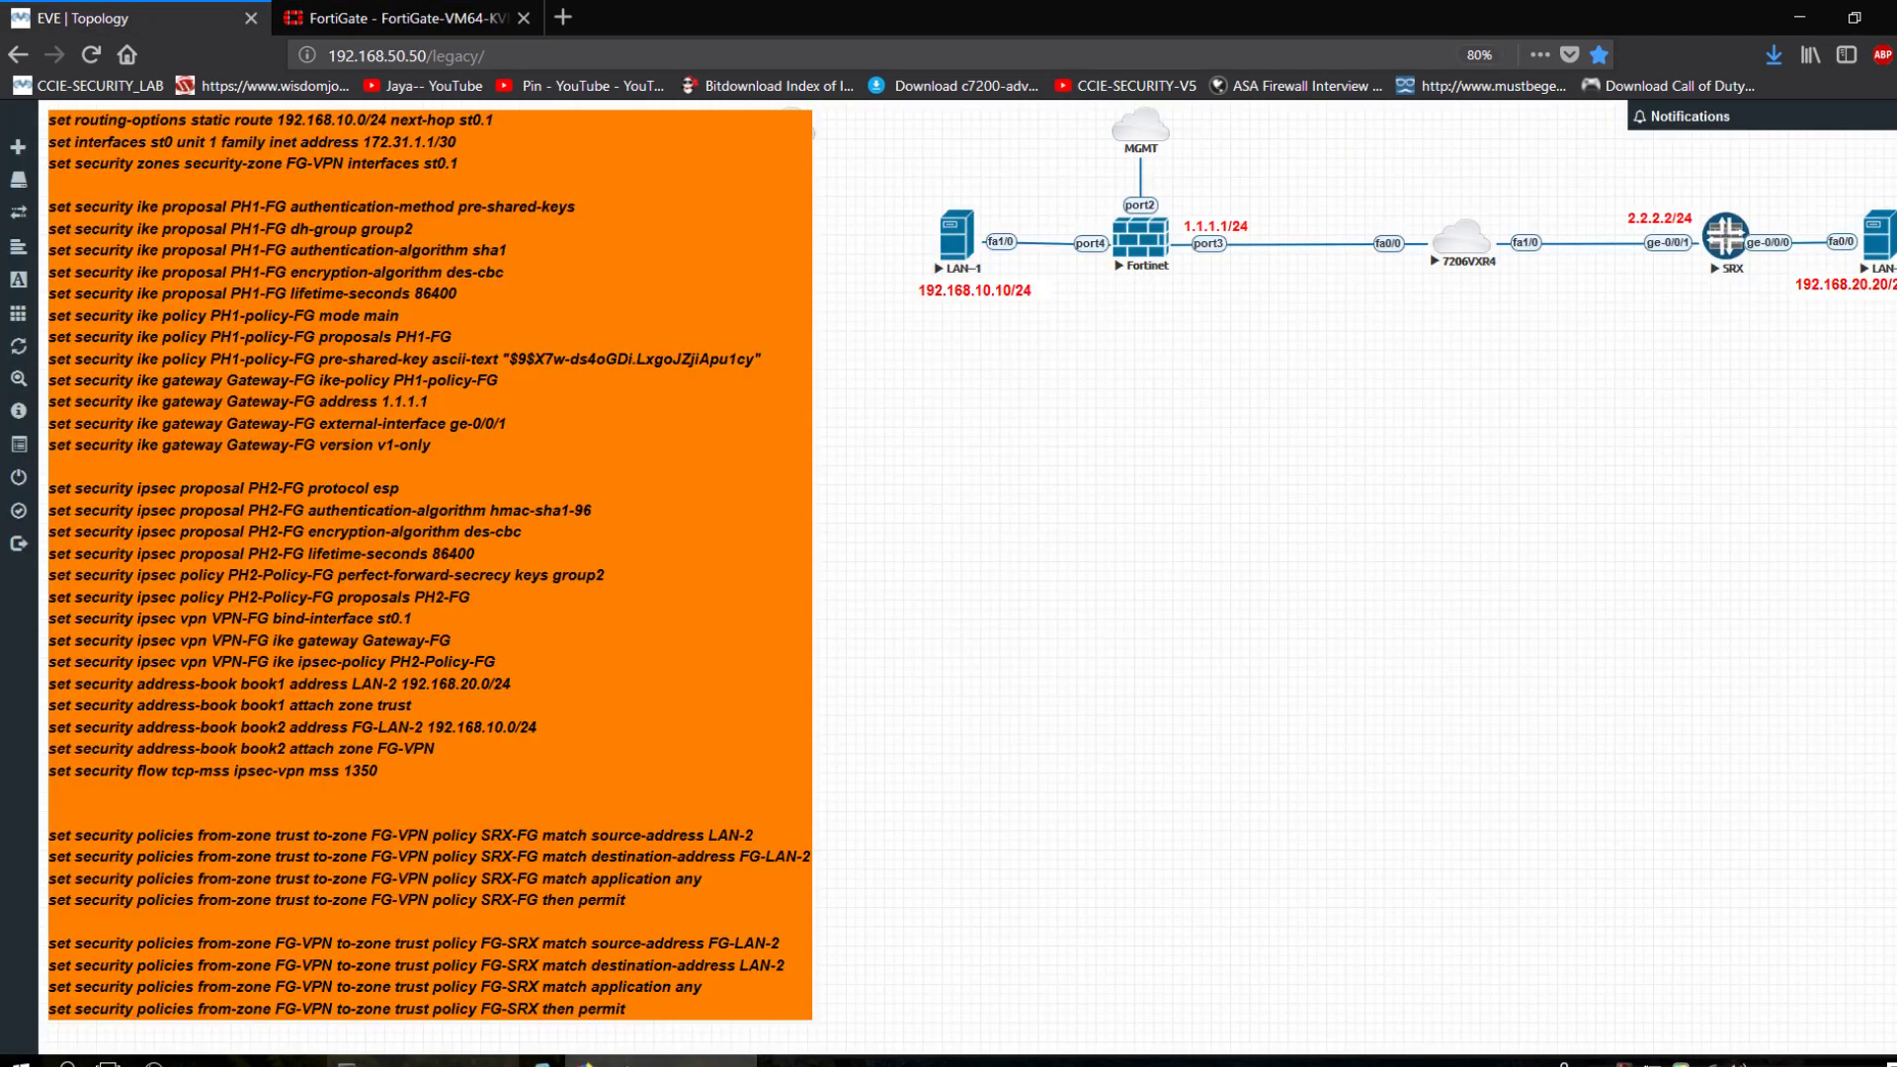
# From the LAN-2 router, rerun ping 192.168.10.1 twice, now succeeding across the tunnel.
pyautogui.hotkey('alt', 'Tab')
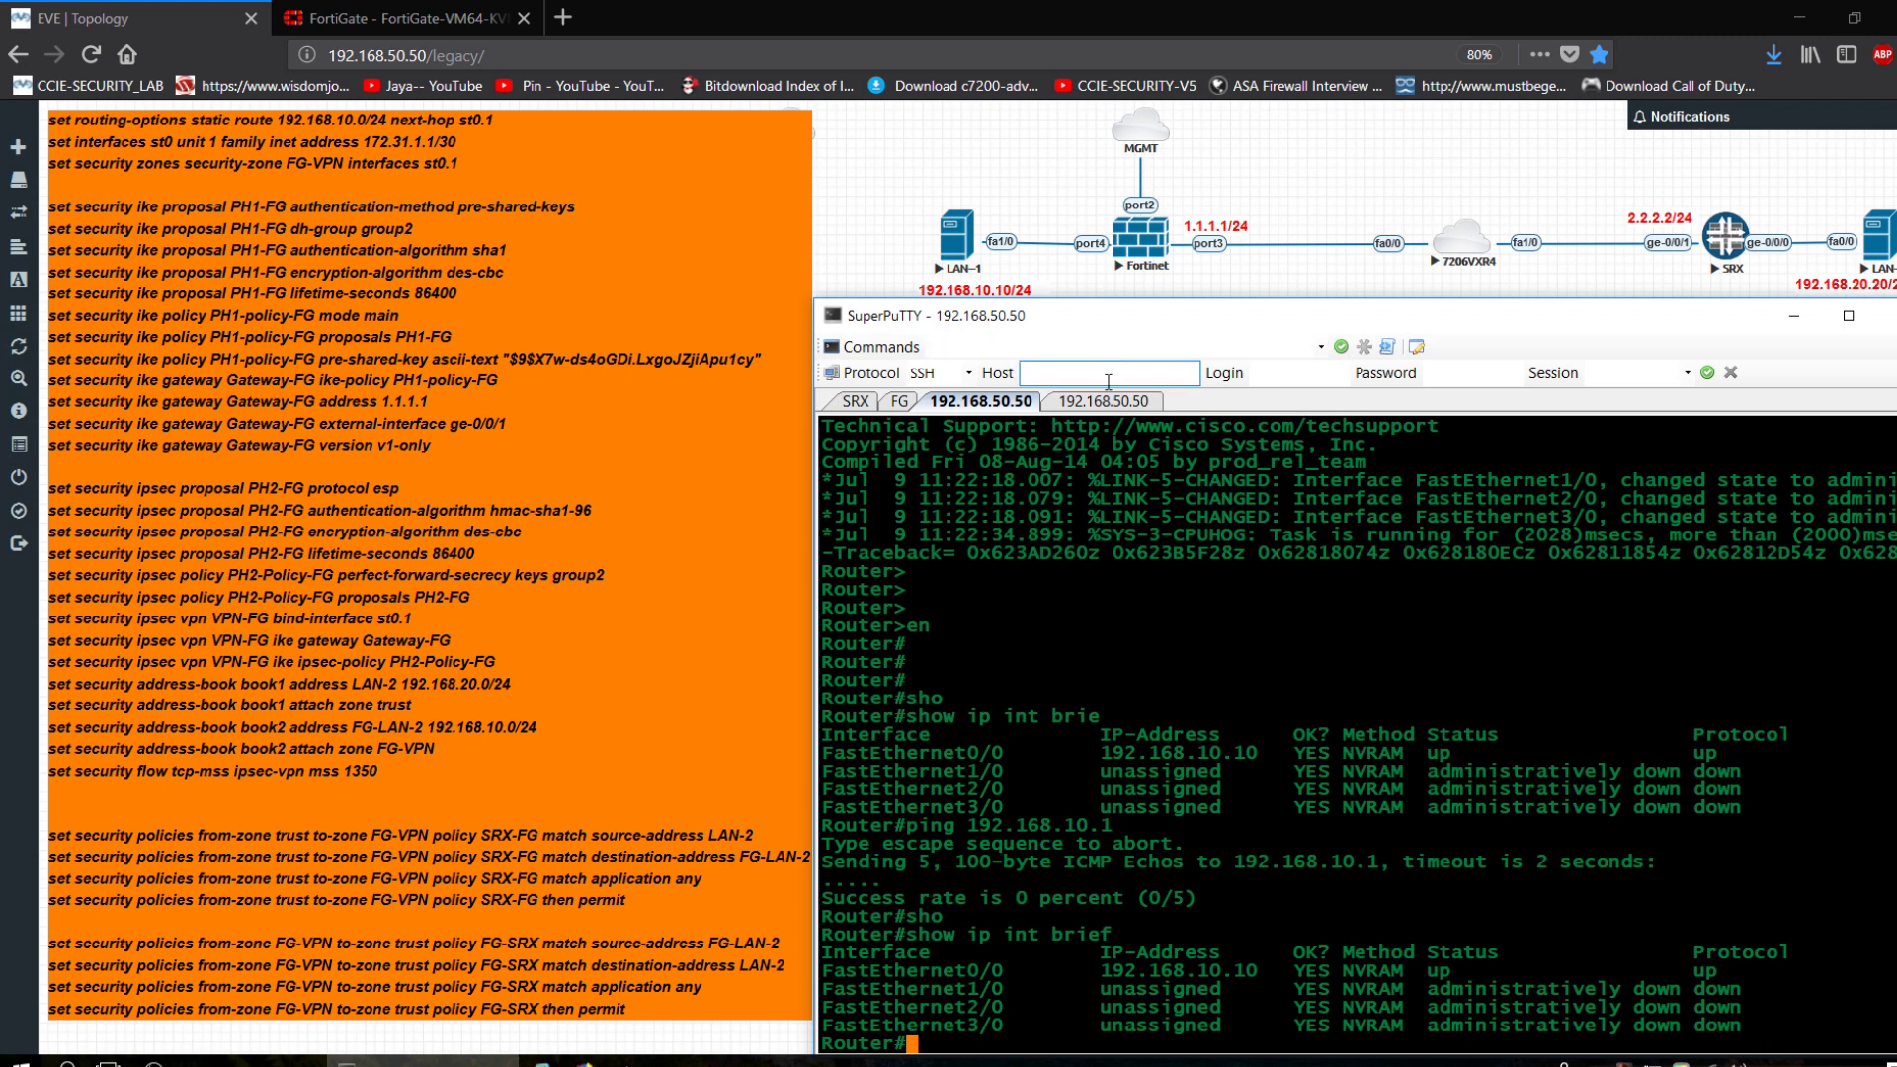
pyautogui.hotkey('ctrl', 'Tab')
pyautogui.press('Up')
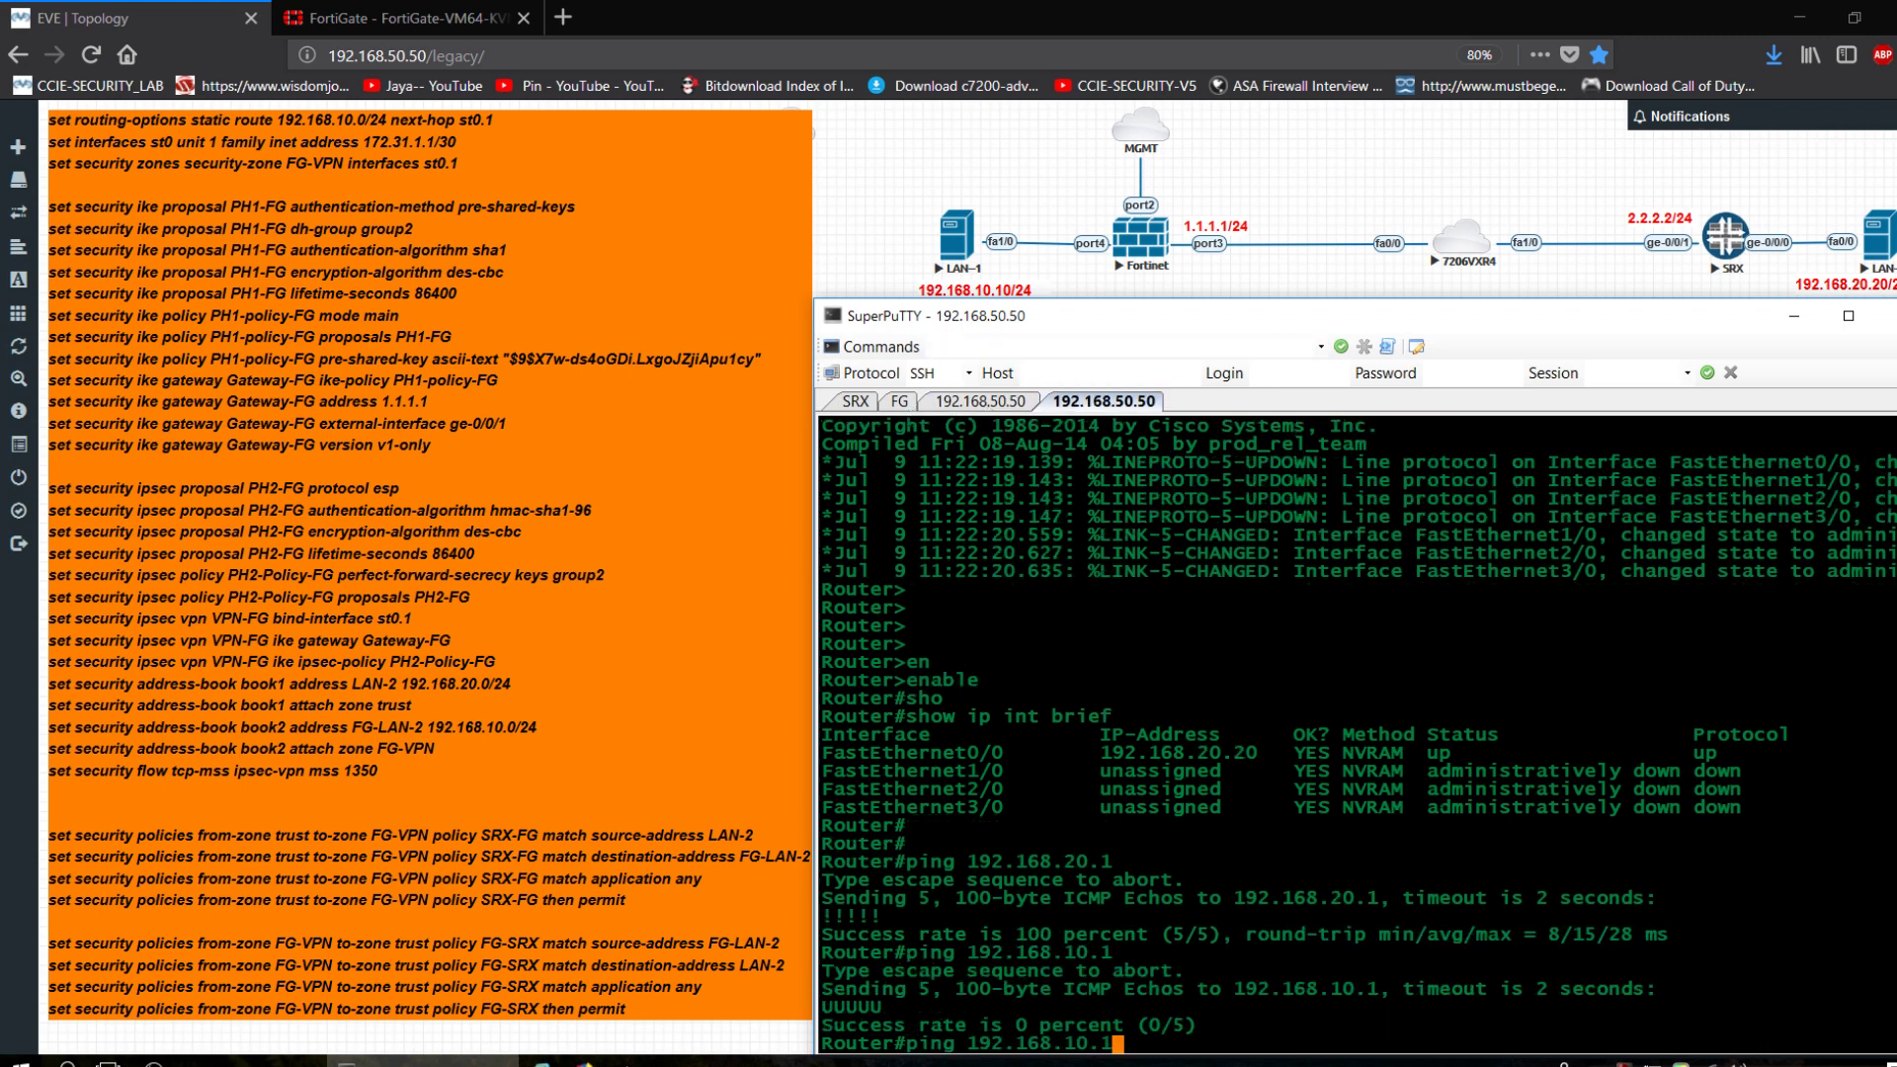
pyautogui.press('Return')
pyautogui.press('Up')
pyautogui.press('Return')
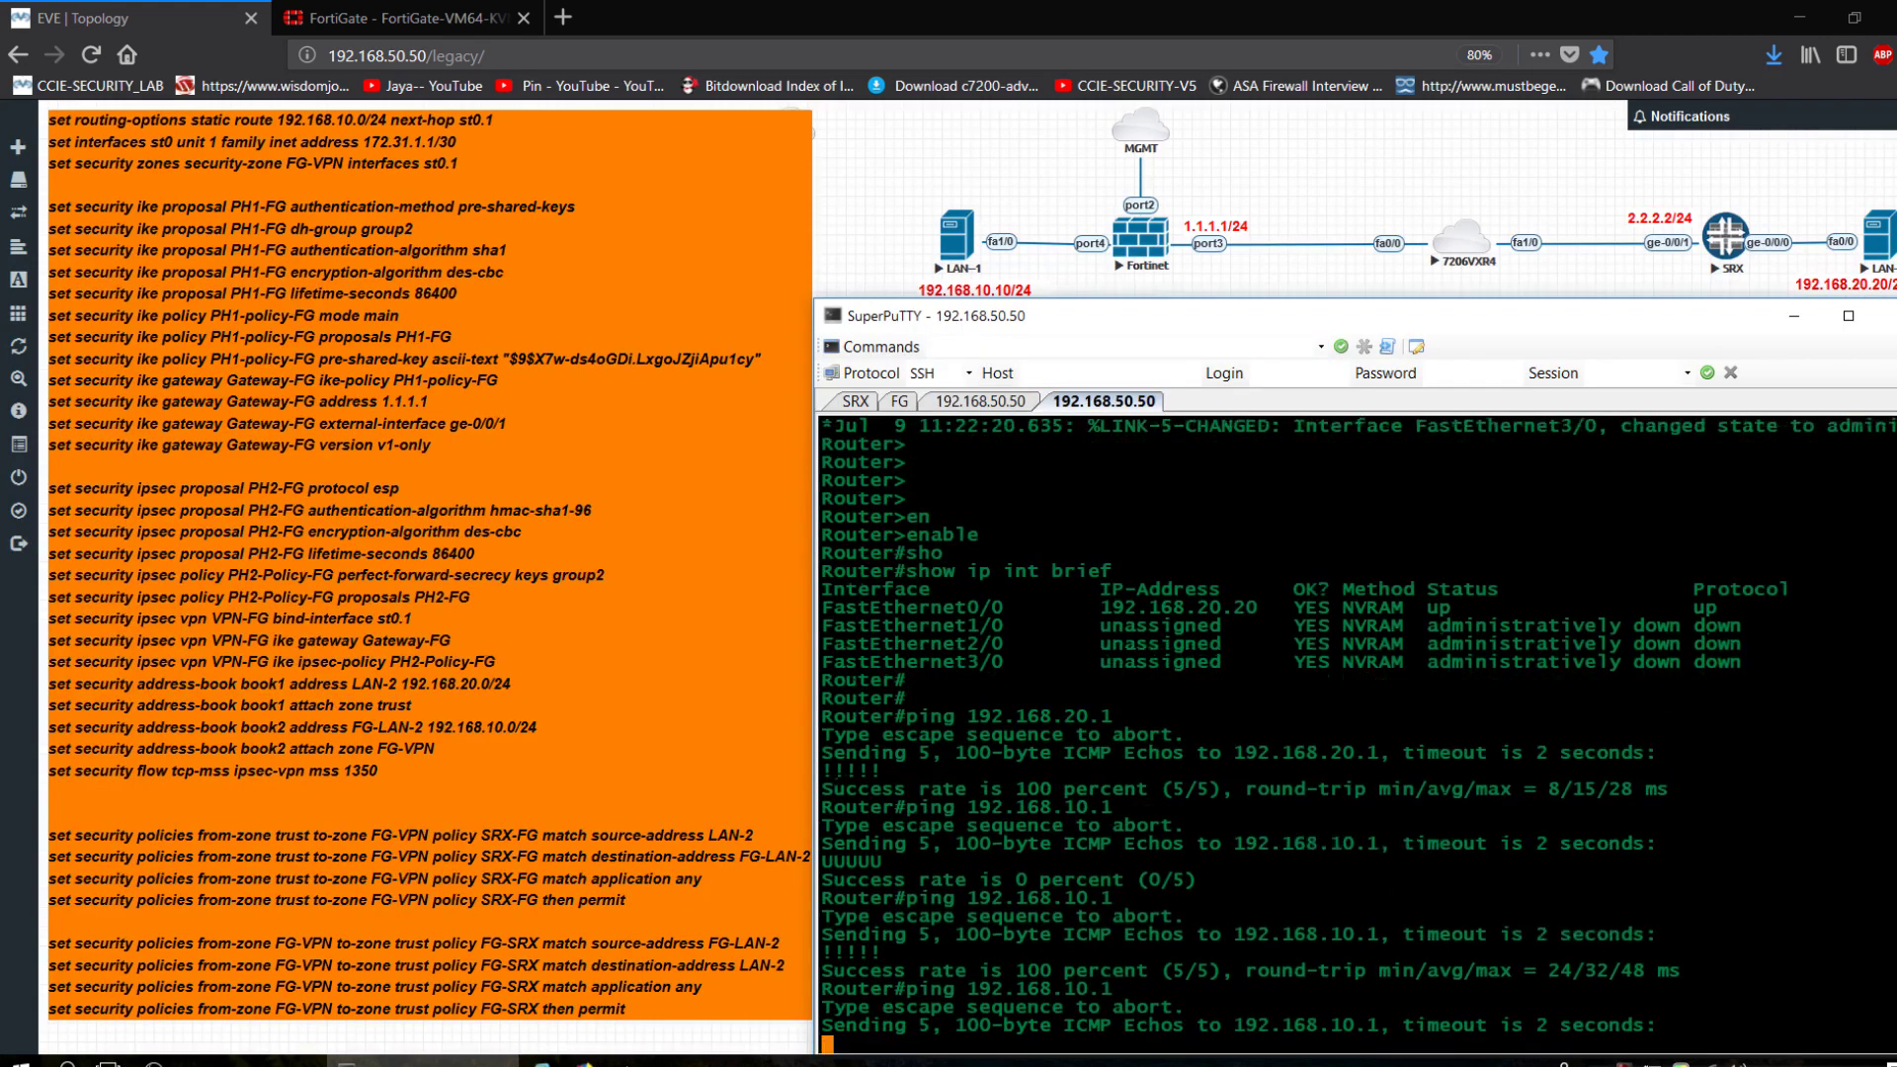
# Start a continuous 'ping 192.168.10.1 repeat 10000' run, then return to FortiGate.
pyautogui.press('Up')
pyautogui.write('re')
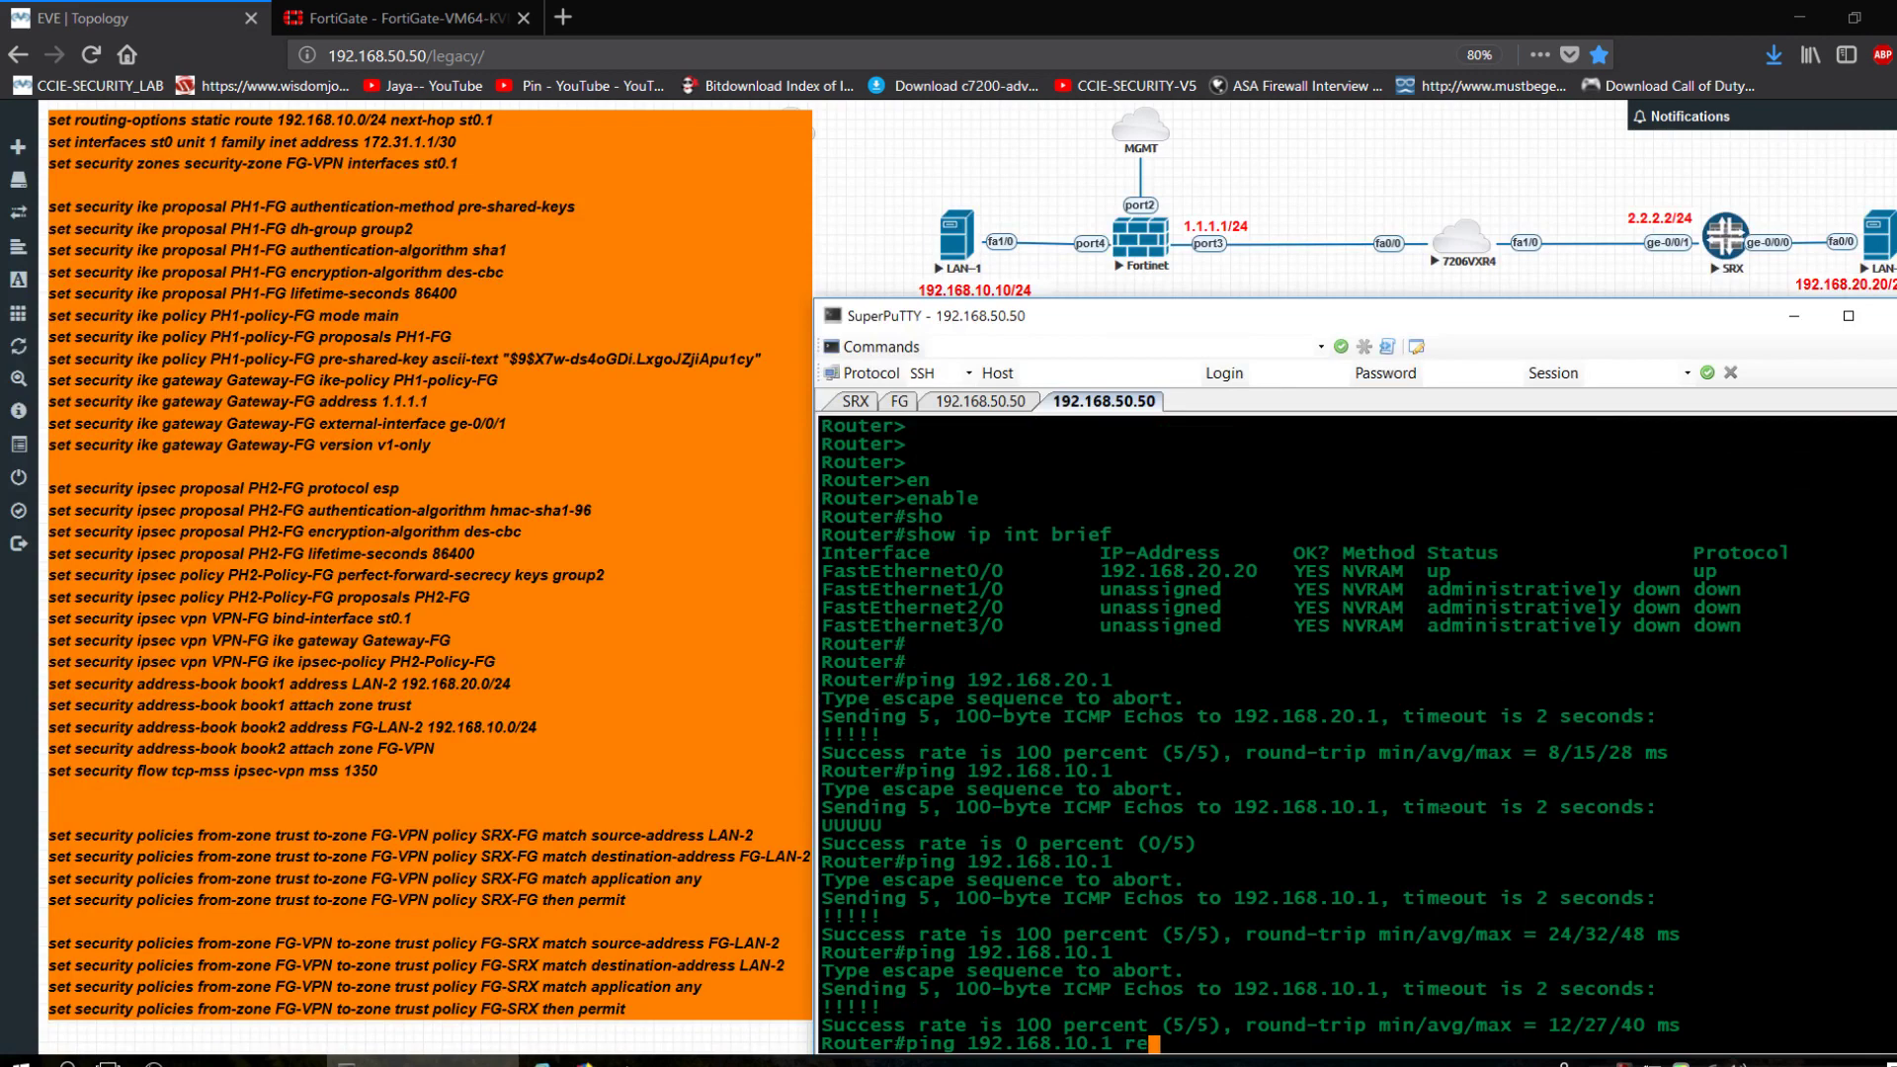
pyautogui.press('Tab')
pyautogui.write('10000')
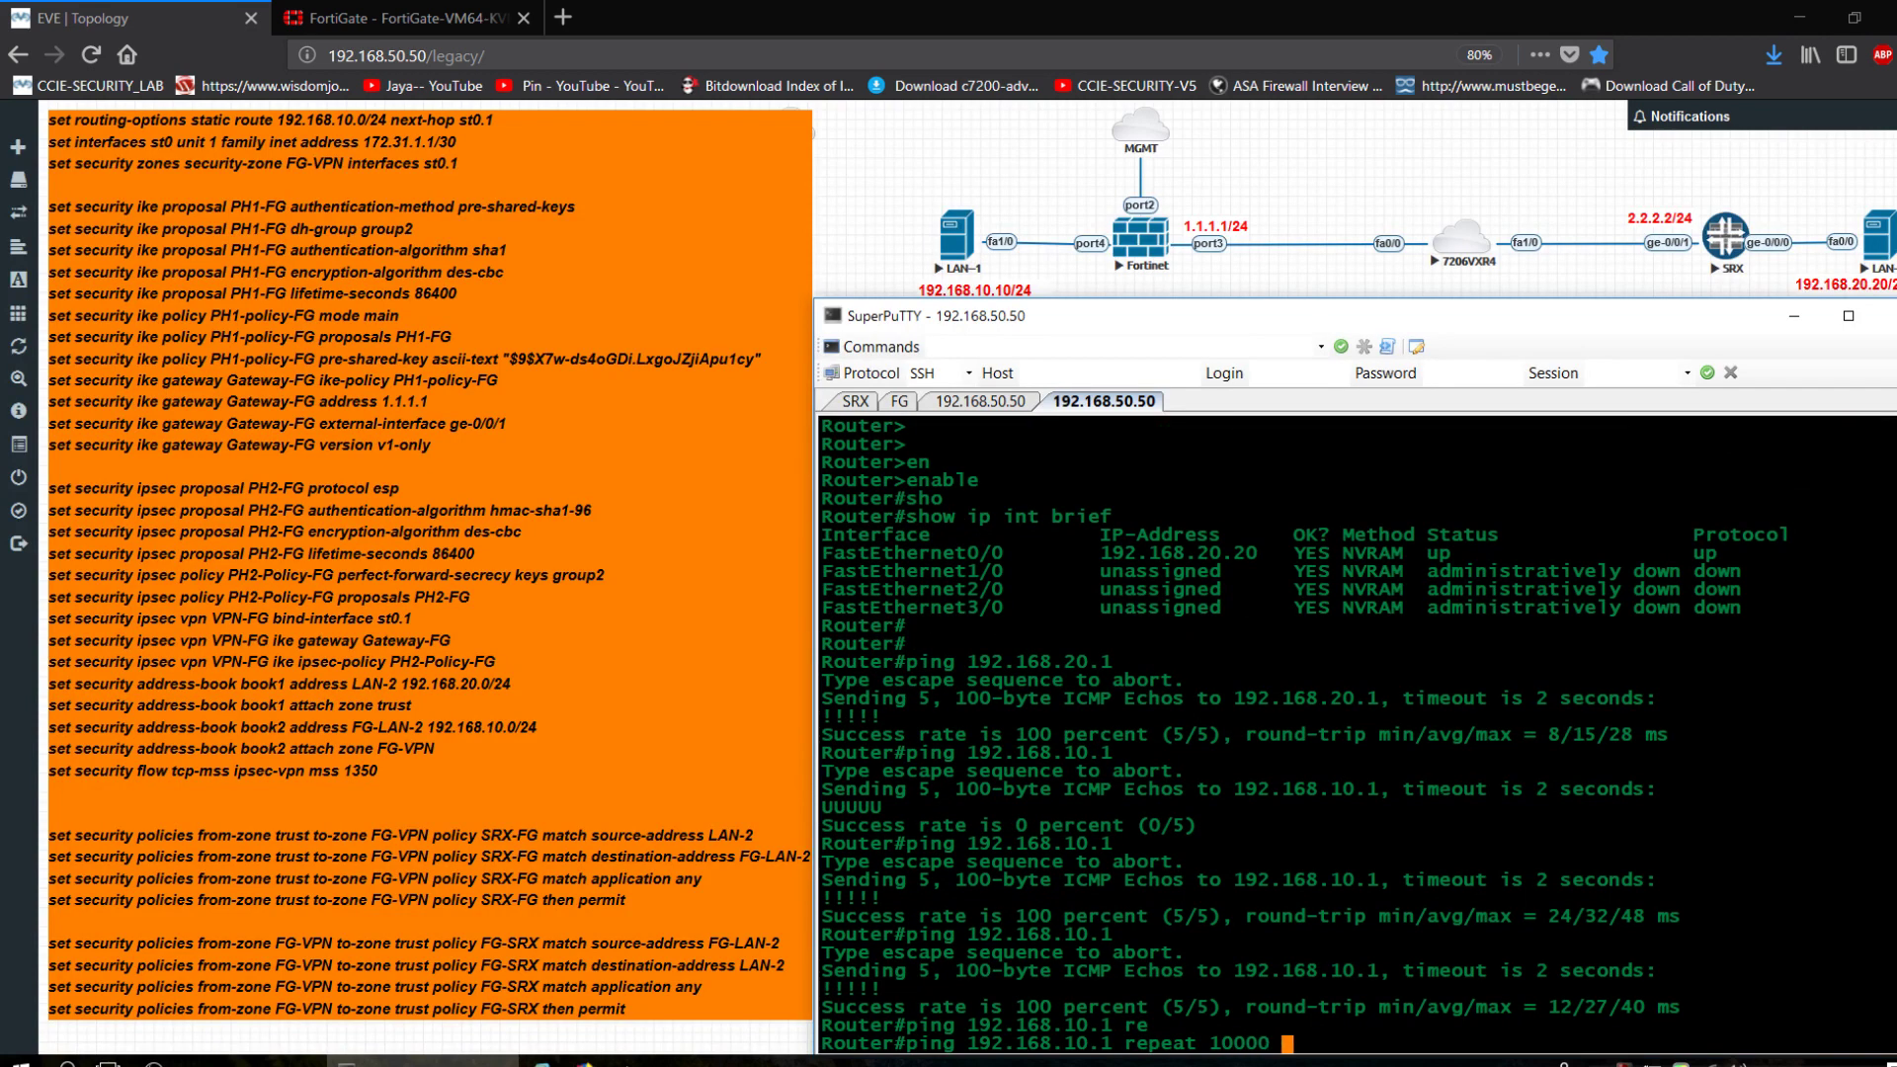
pyautogui.press('Return')
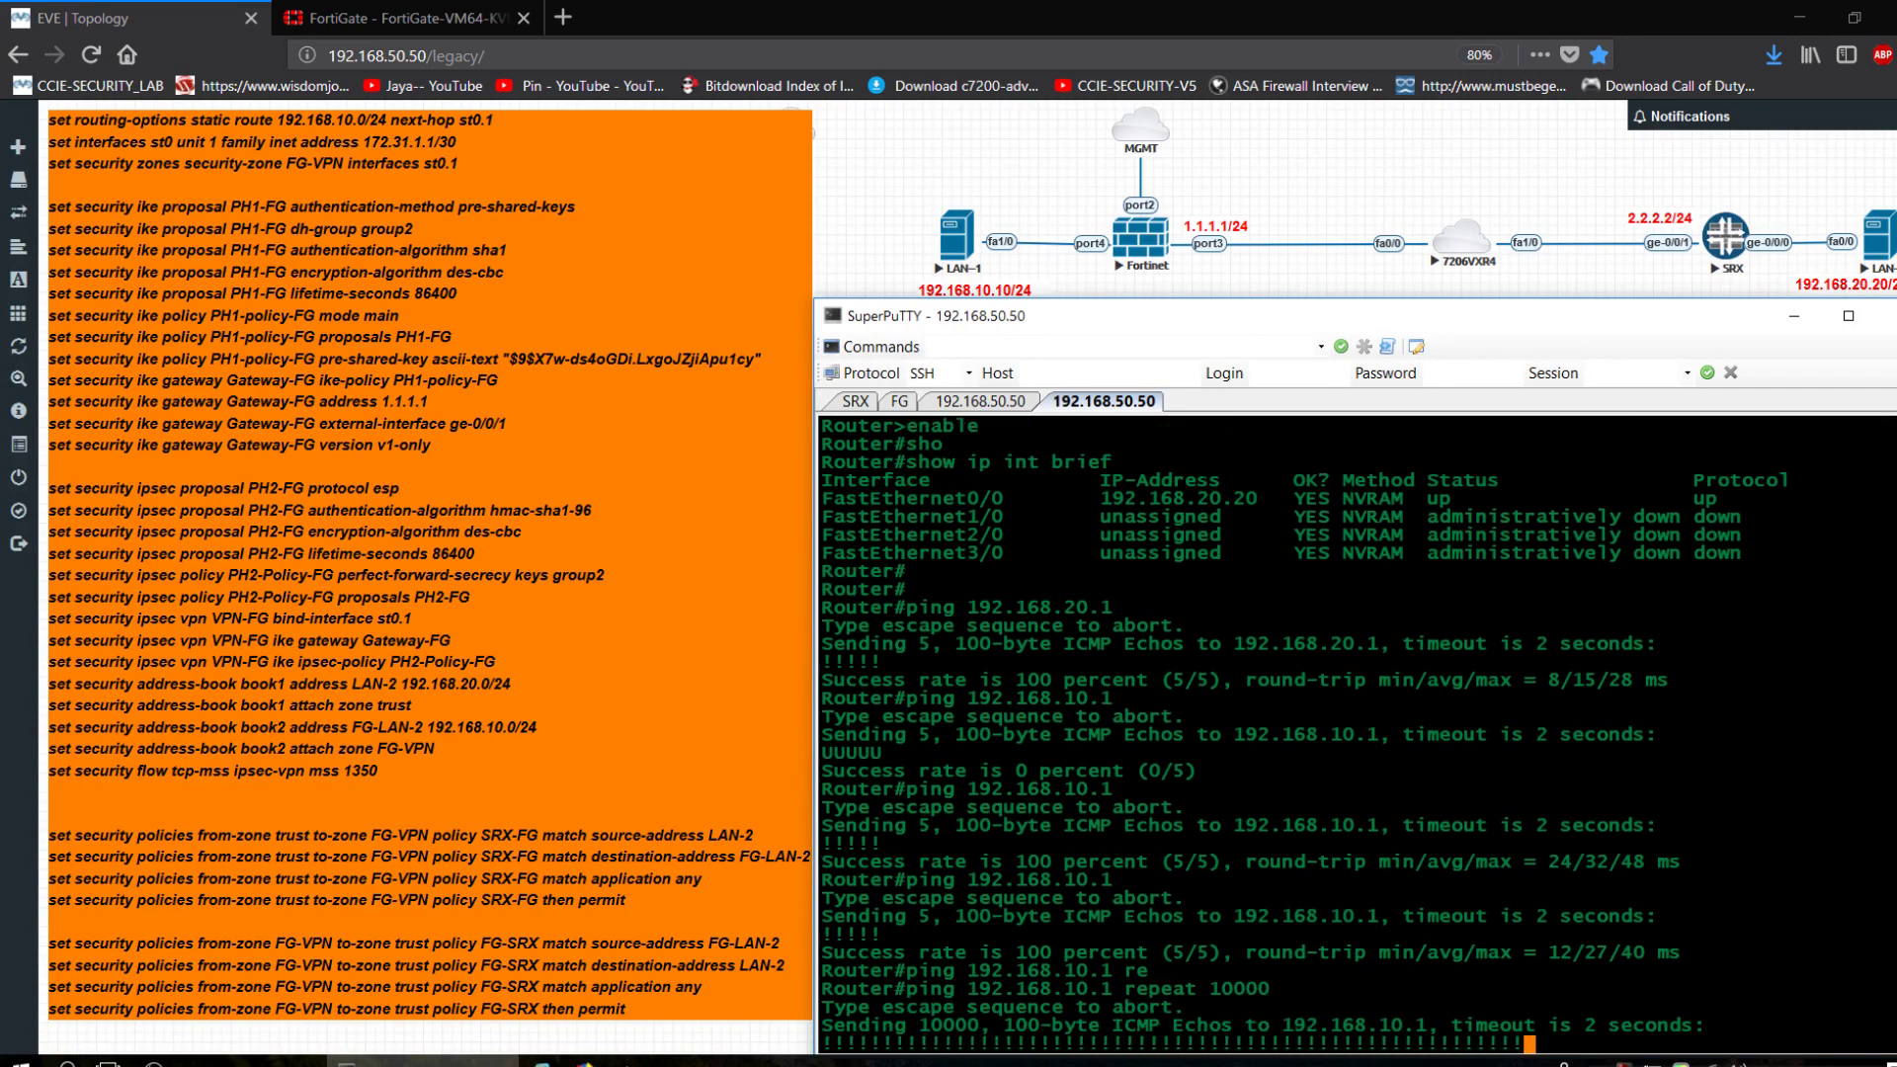
pyautogui.click(352, 8)
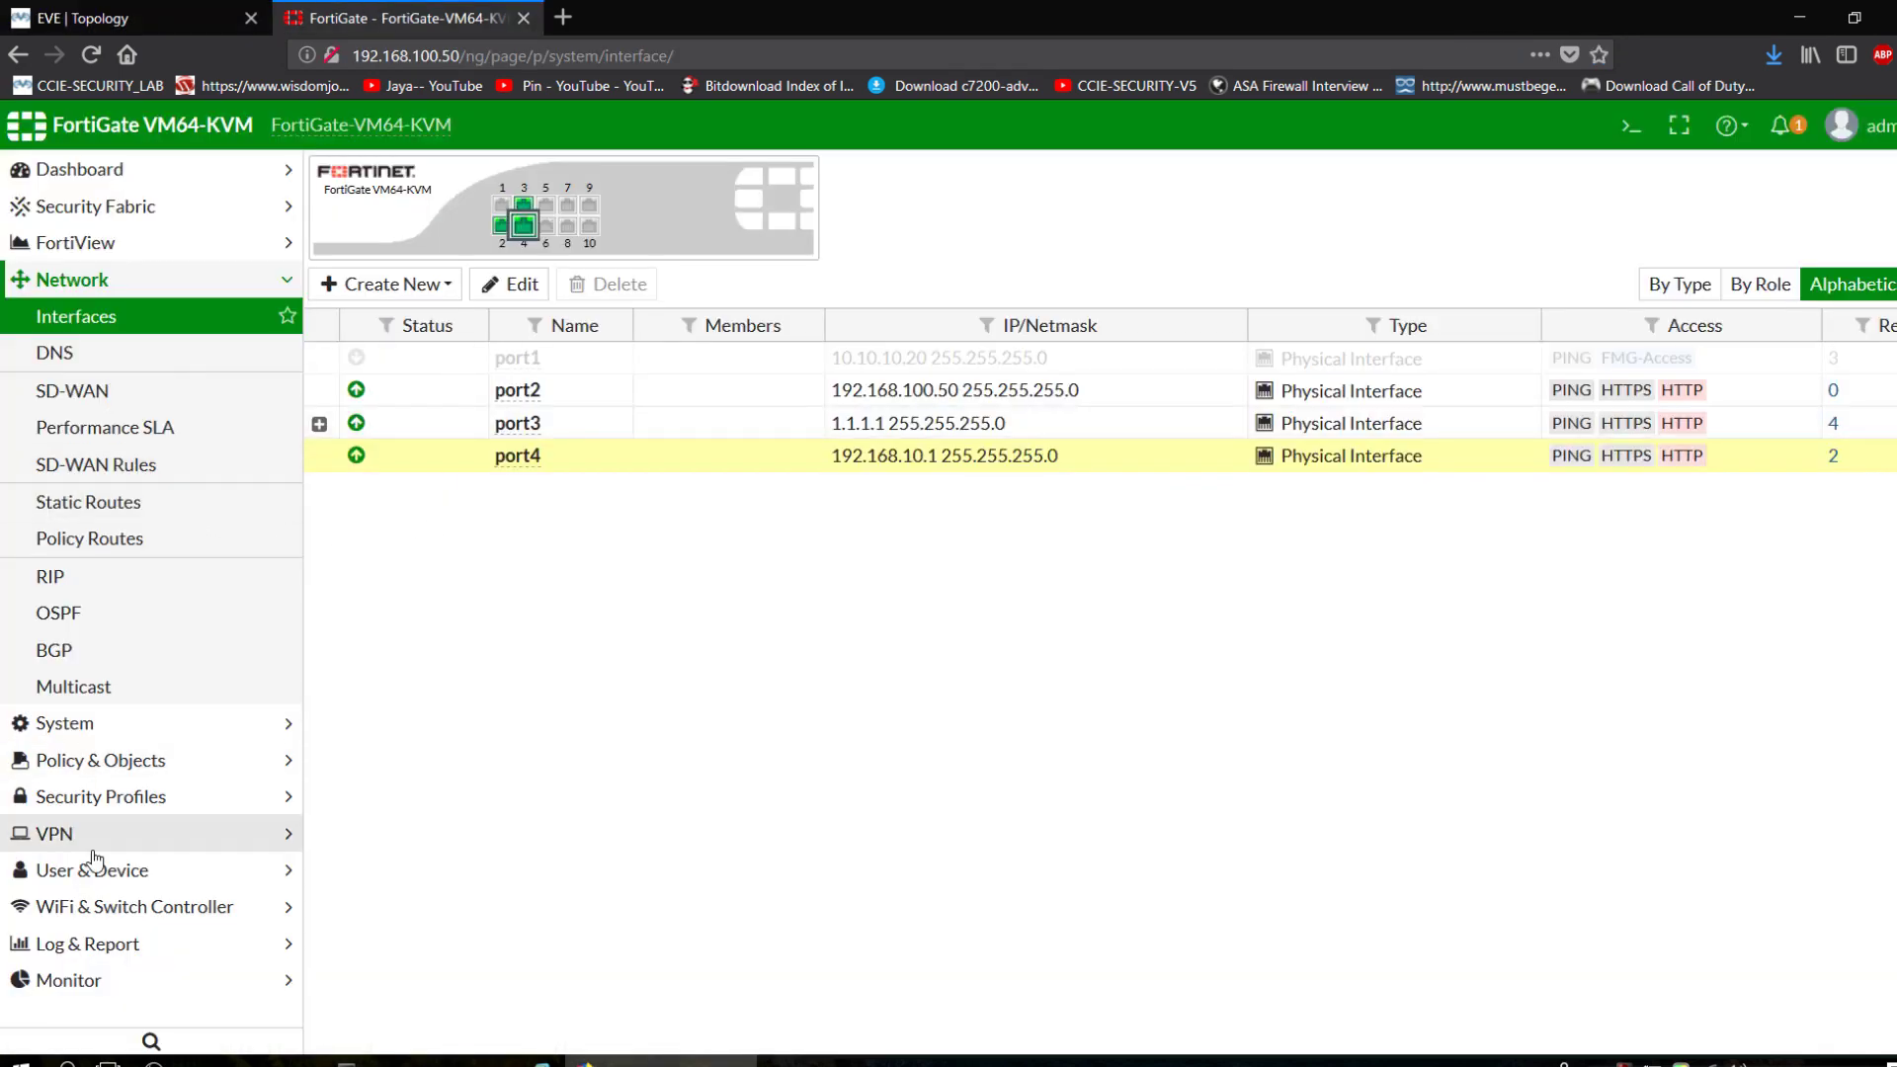
# Refresh FortiGate's IPsec Monitor to see SRX-VPN to 2.2.2.2 Up with rising traffic counters.
pyautogui.click(96, 760)
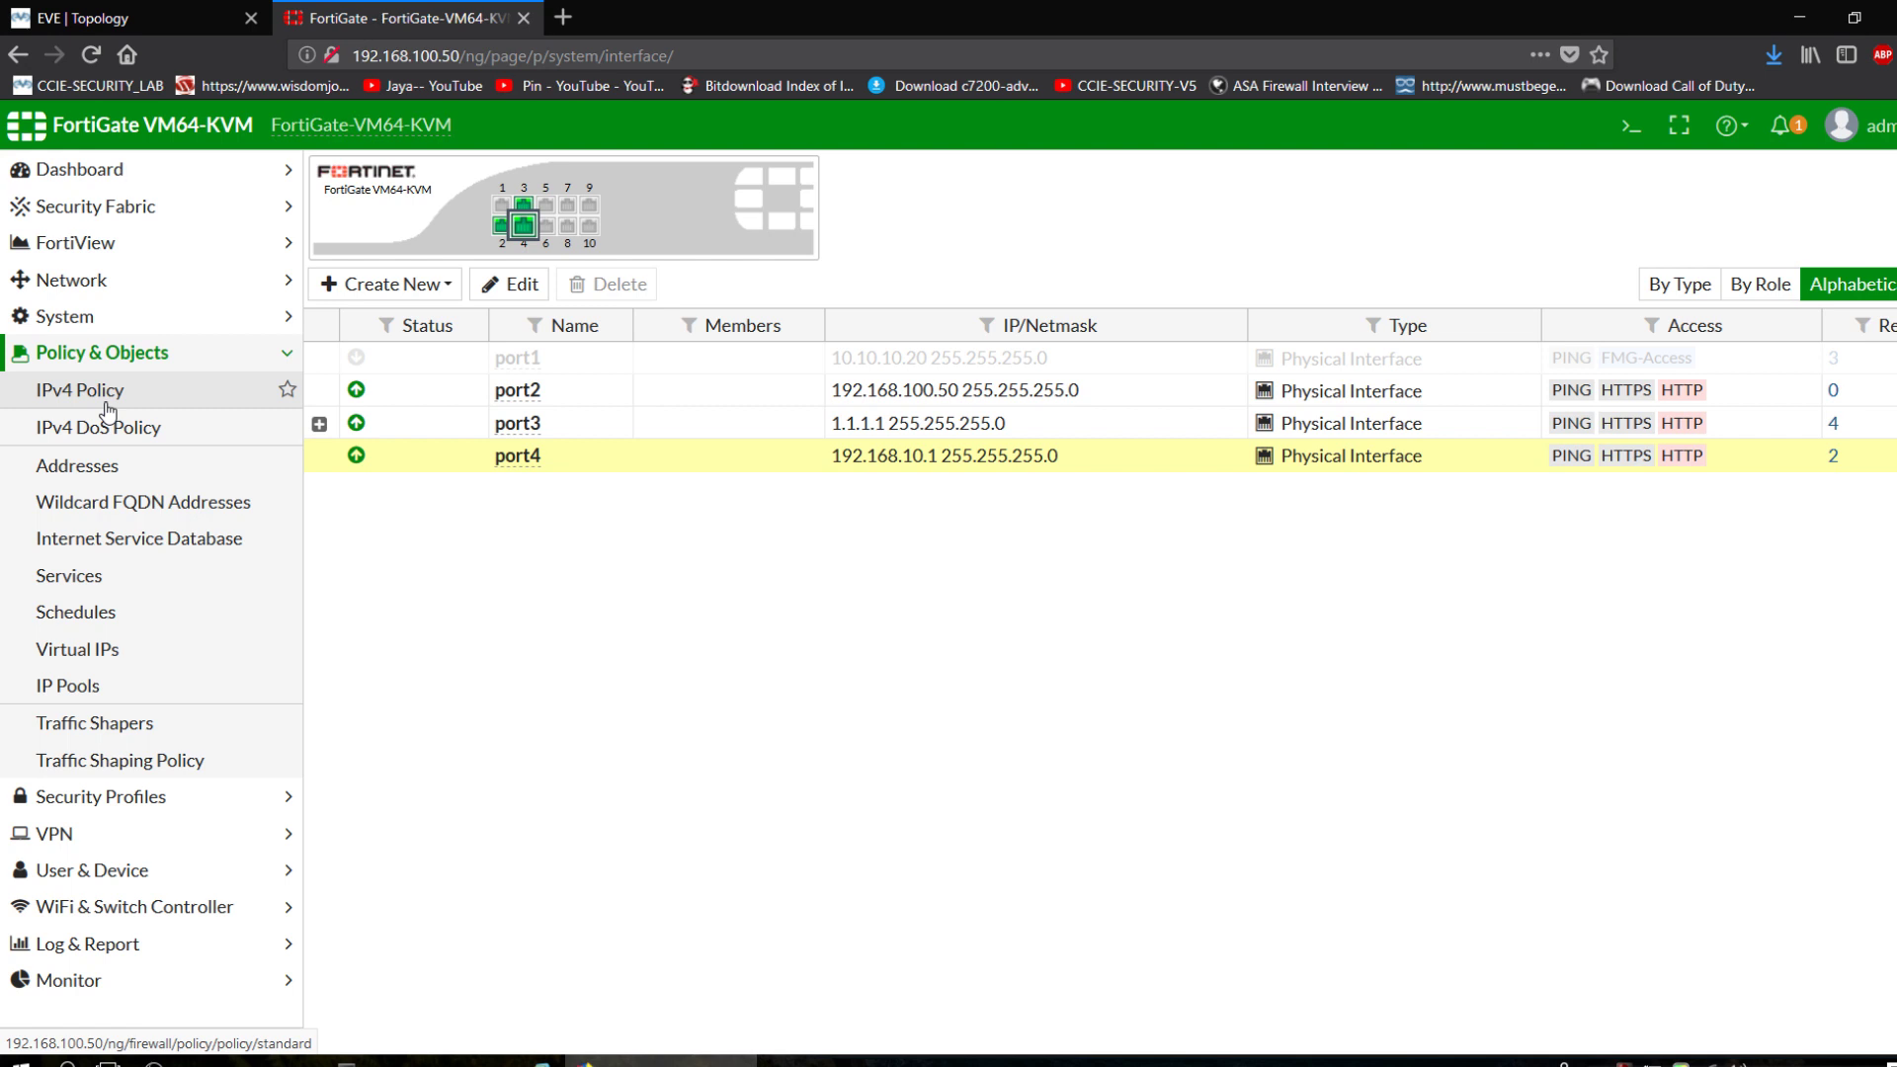
pyautogui.click(130, 982)
pyautogui.click(247, 720)
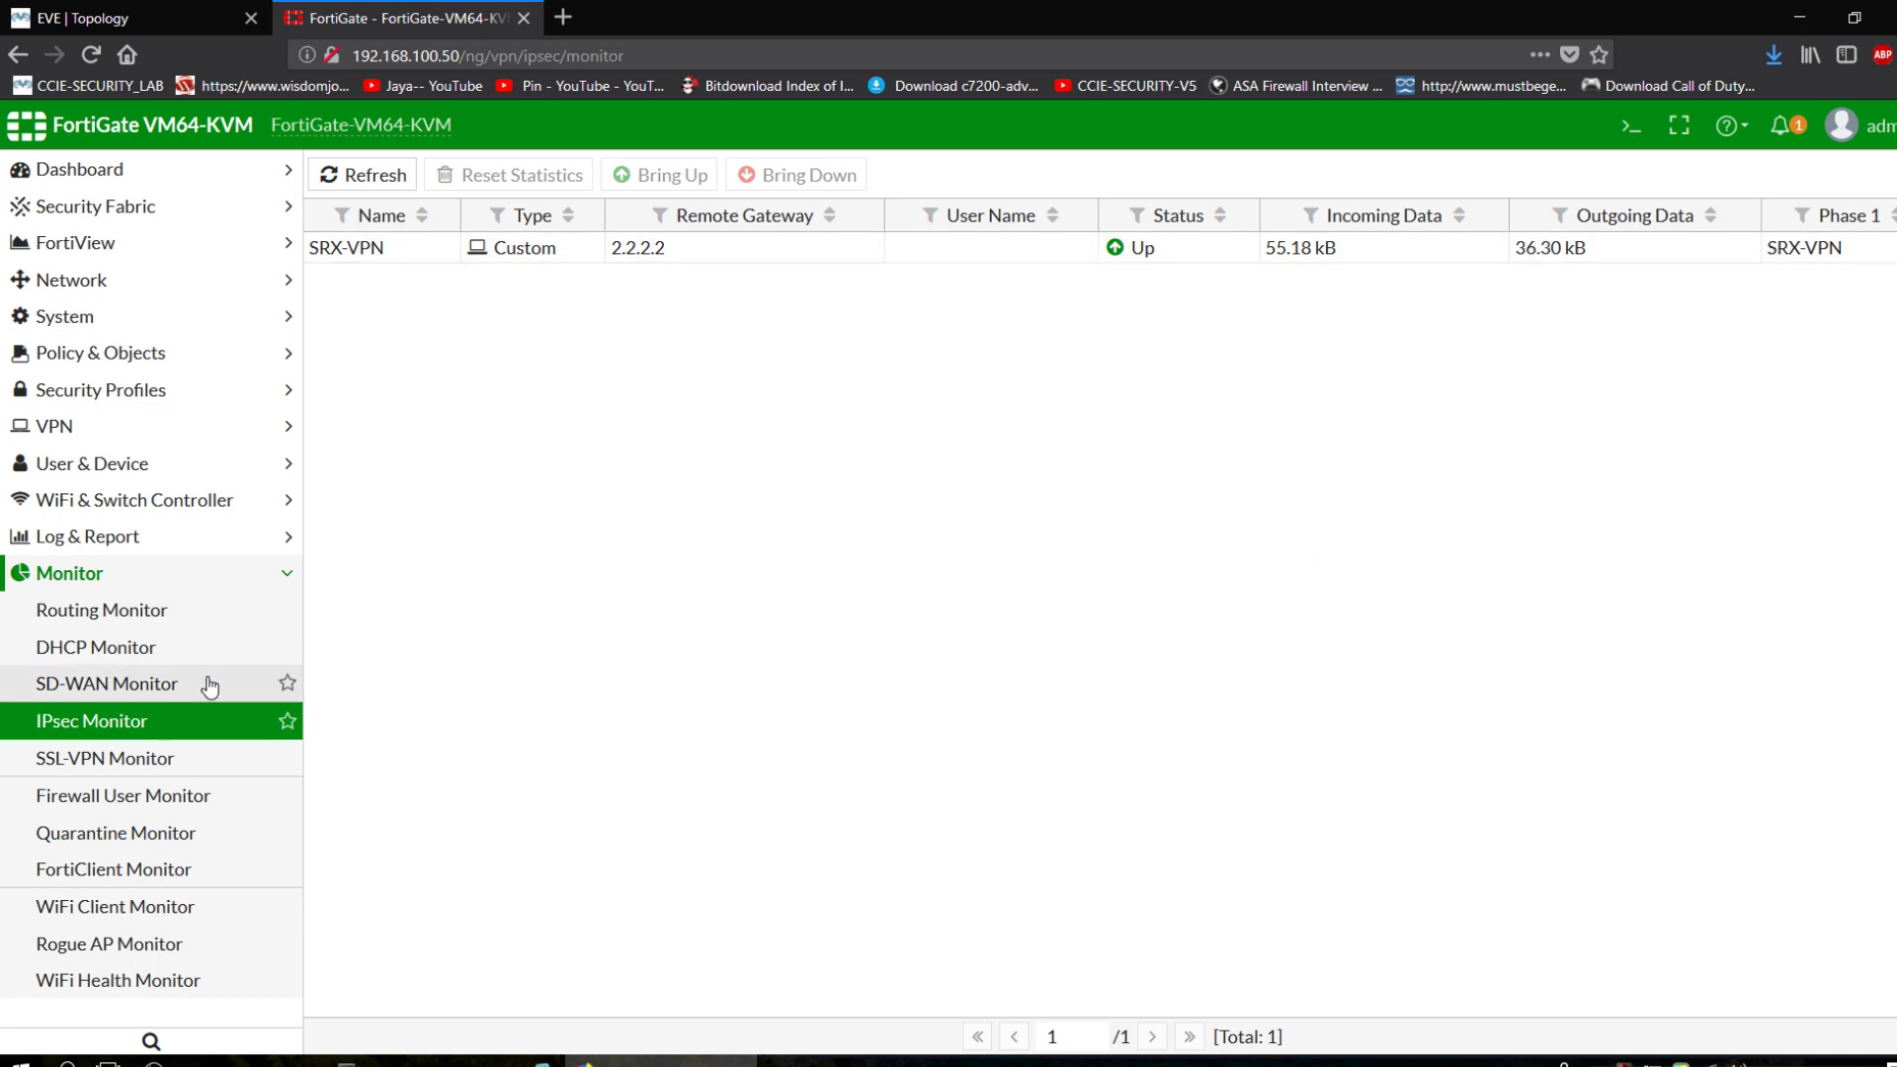
pyautogui.click(99, 763)
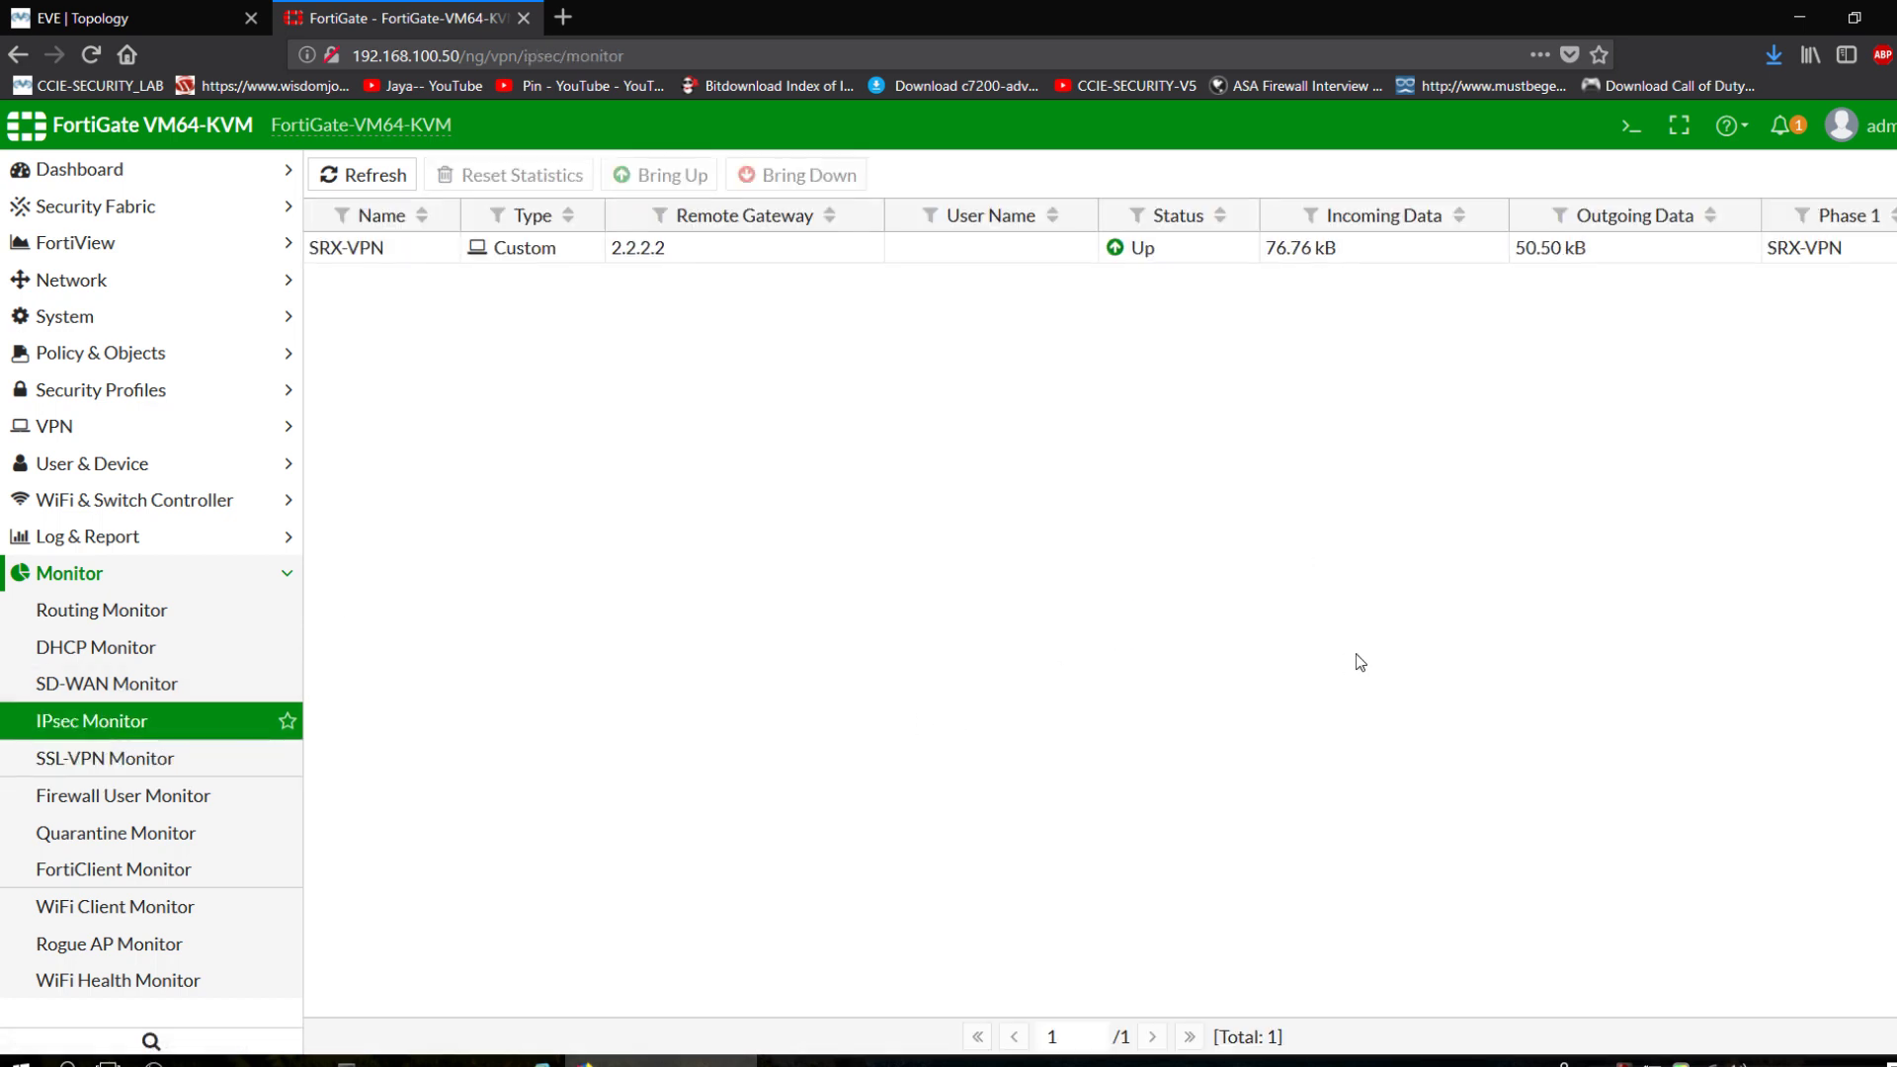
pyautogui.click(143, 775)
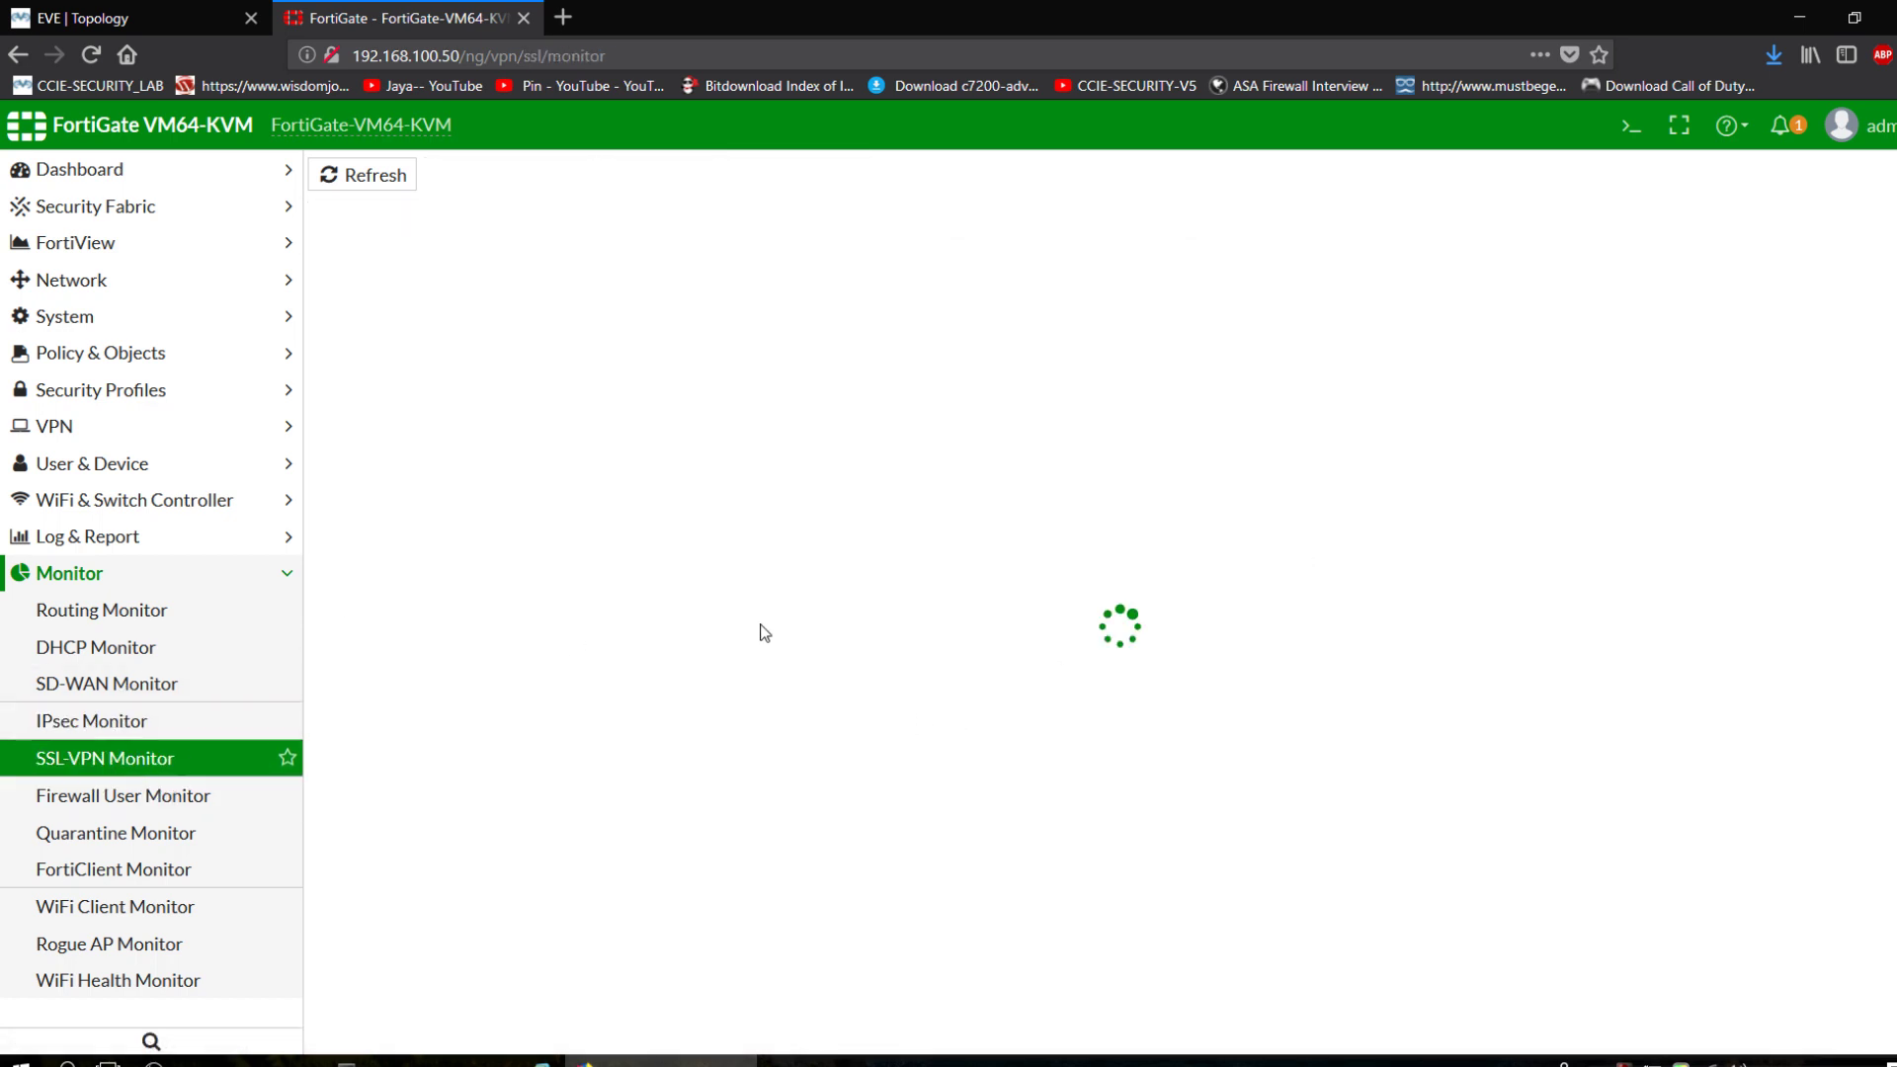
pyautogui.click(124, 719)
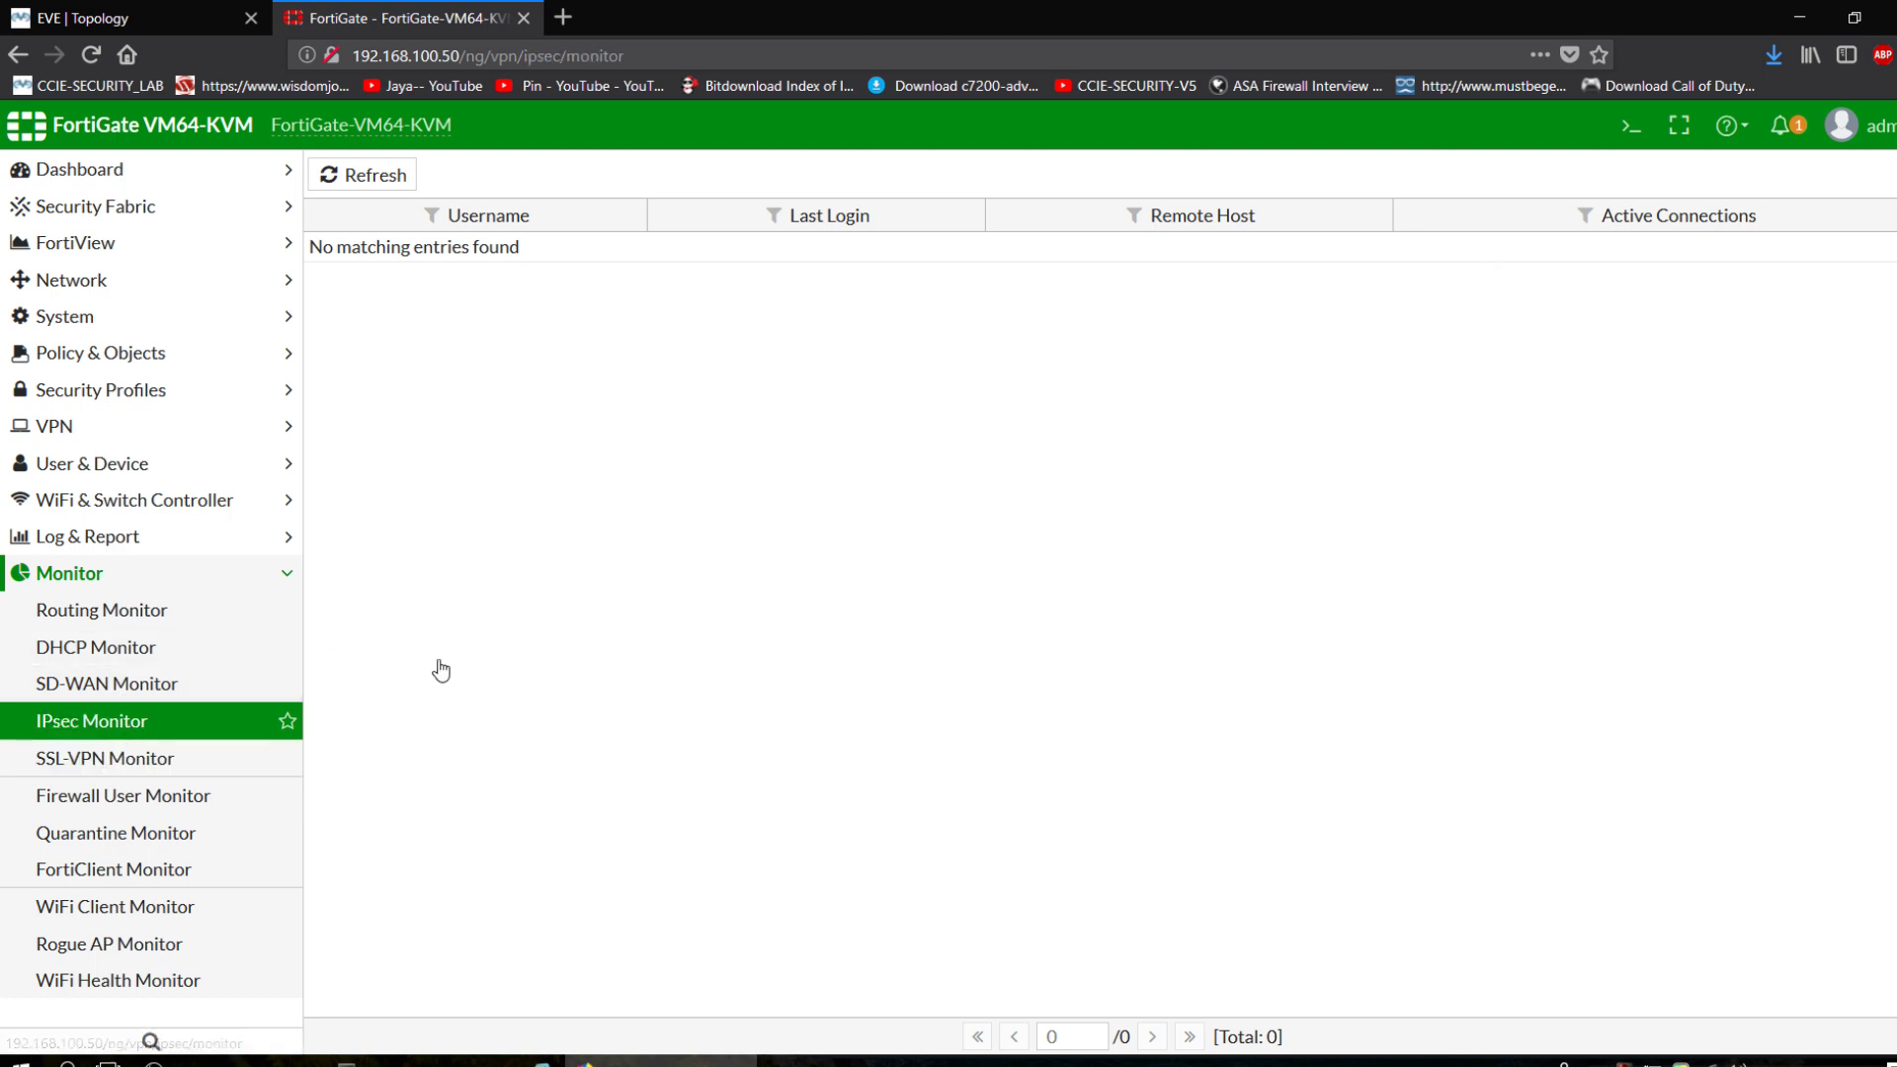
pyautogui.click(187, 755)
pyautogui.click(169, 720)
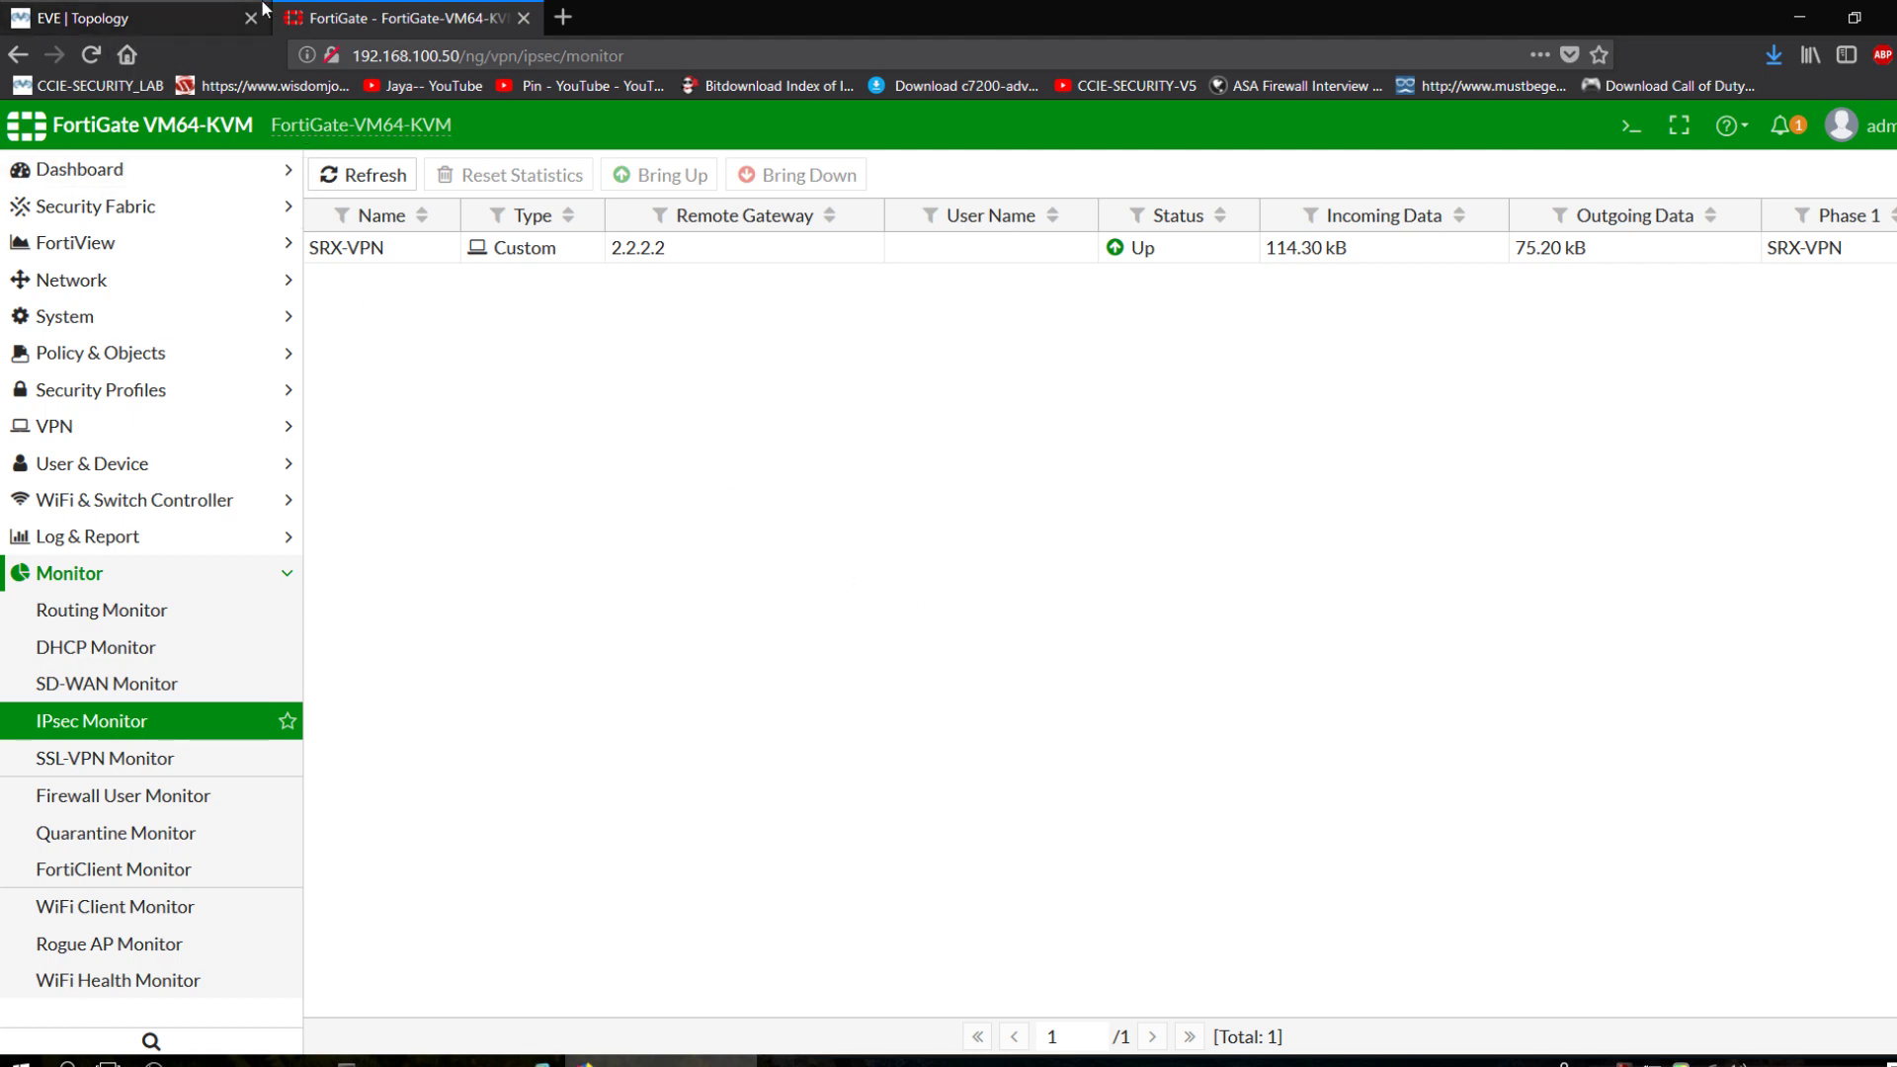
pyautogui.click(208, 12)
pyautogui.click(358, 14)
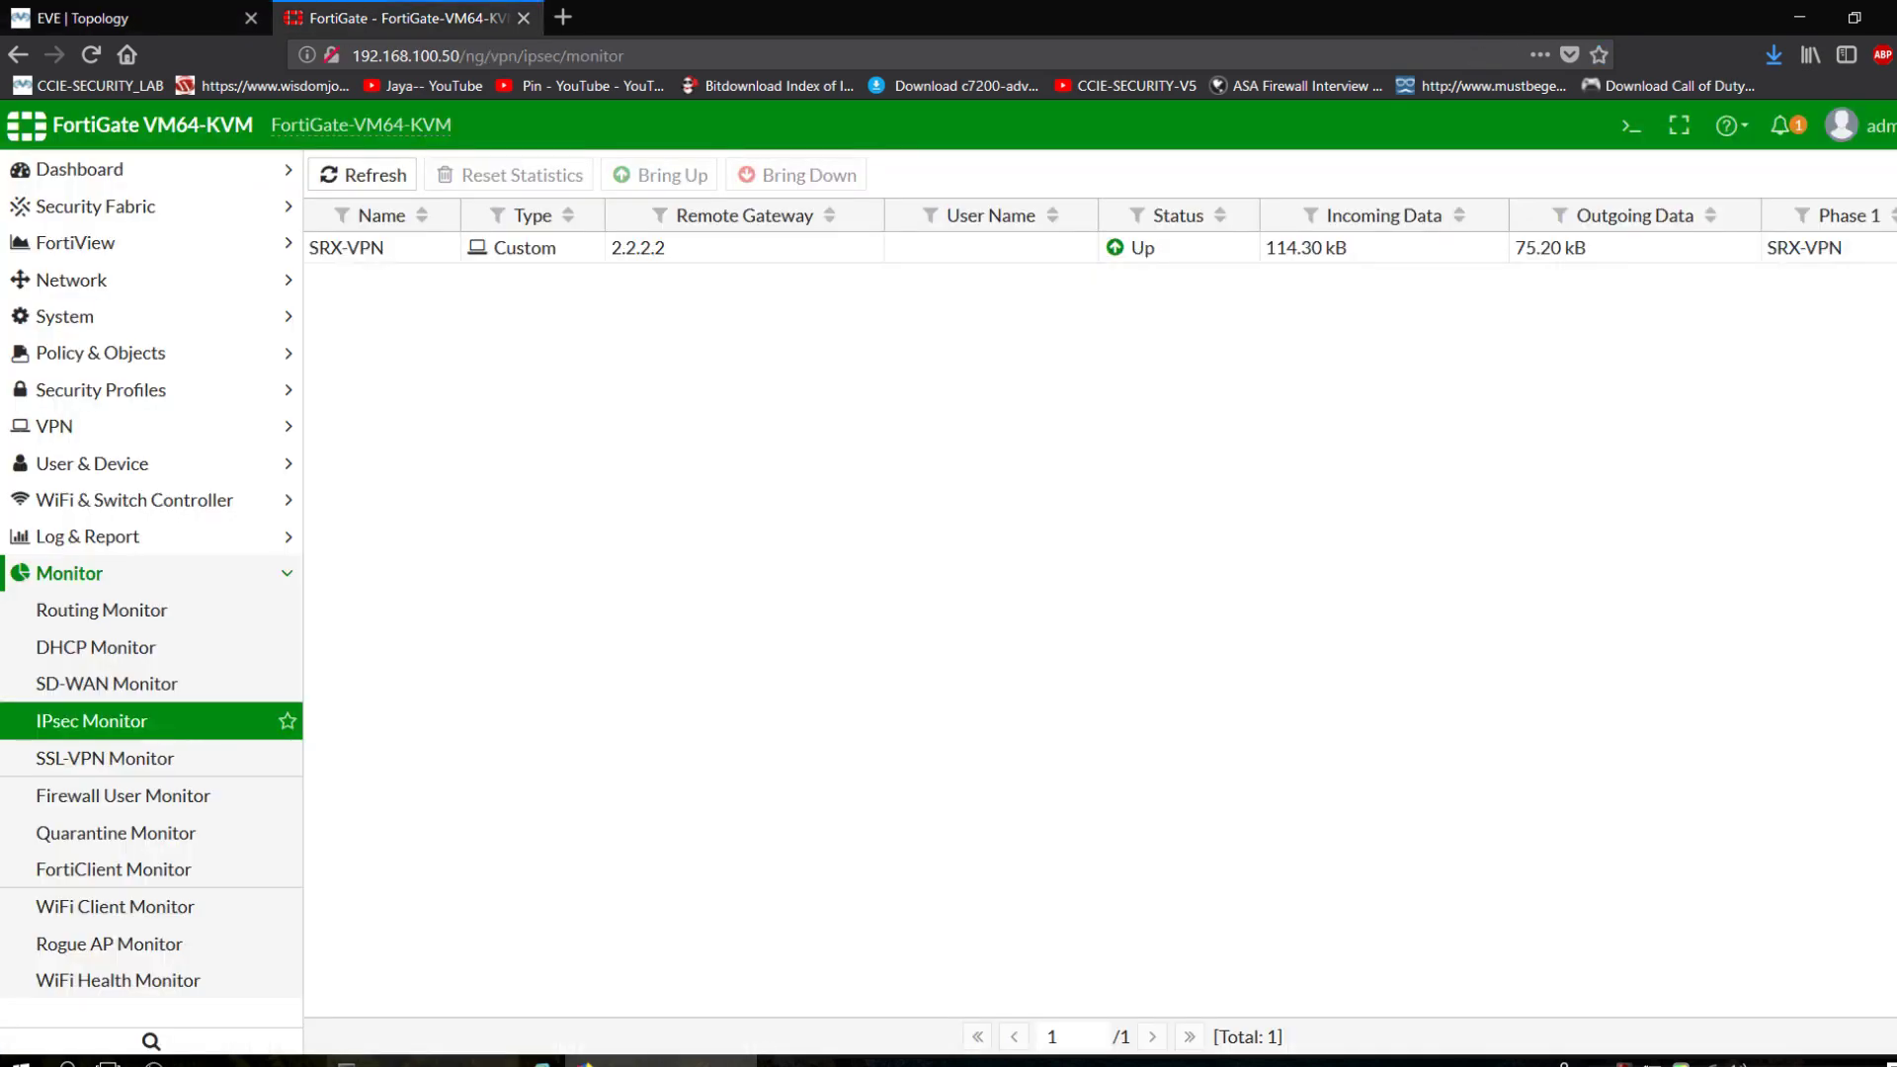
pyautogui.hotkey('alt', 'Tab')
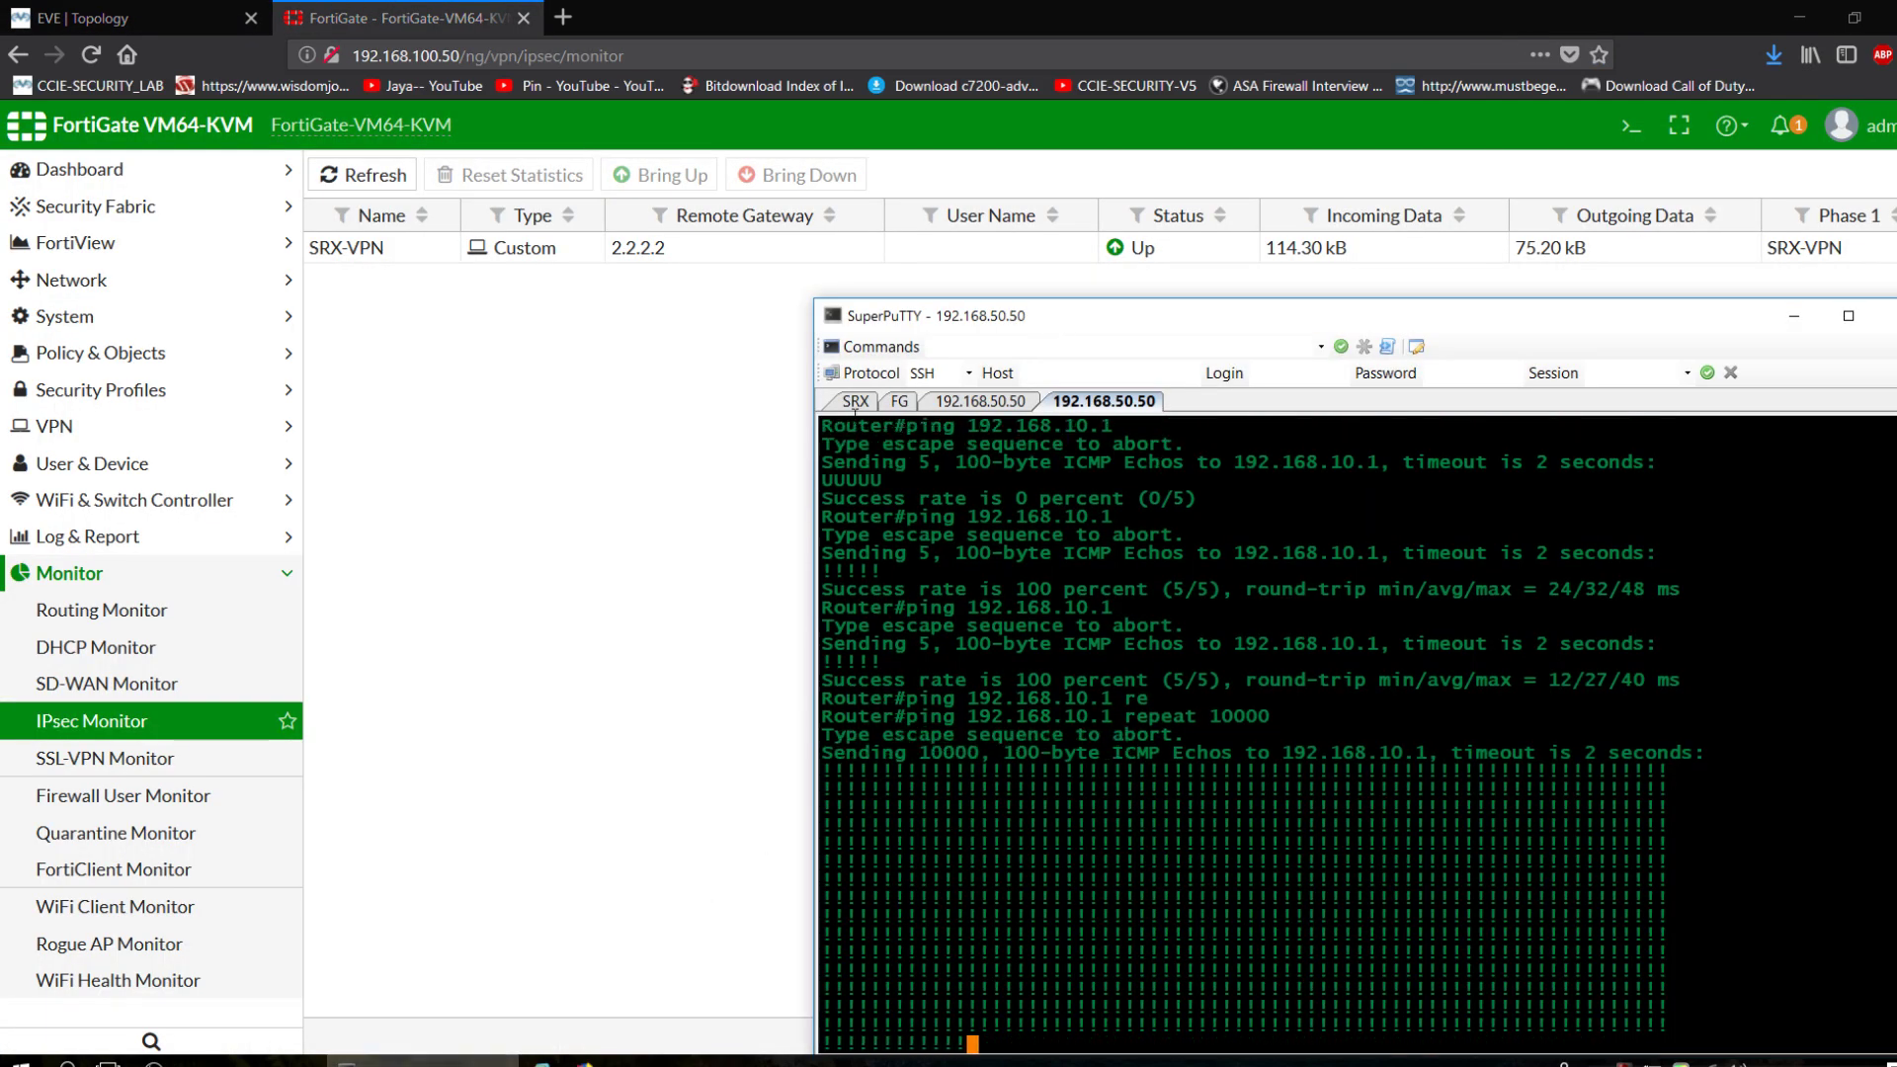
# Exit SRX configuration mode and run 'show security ike sa', showing the 1.1.1.1 SA UP.
pyautogui.hotkey('ctrl', 'Tab')
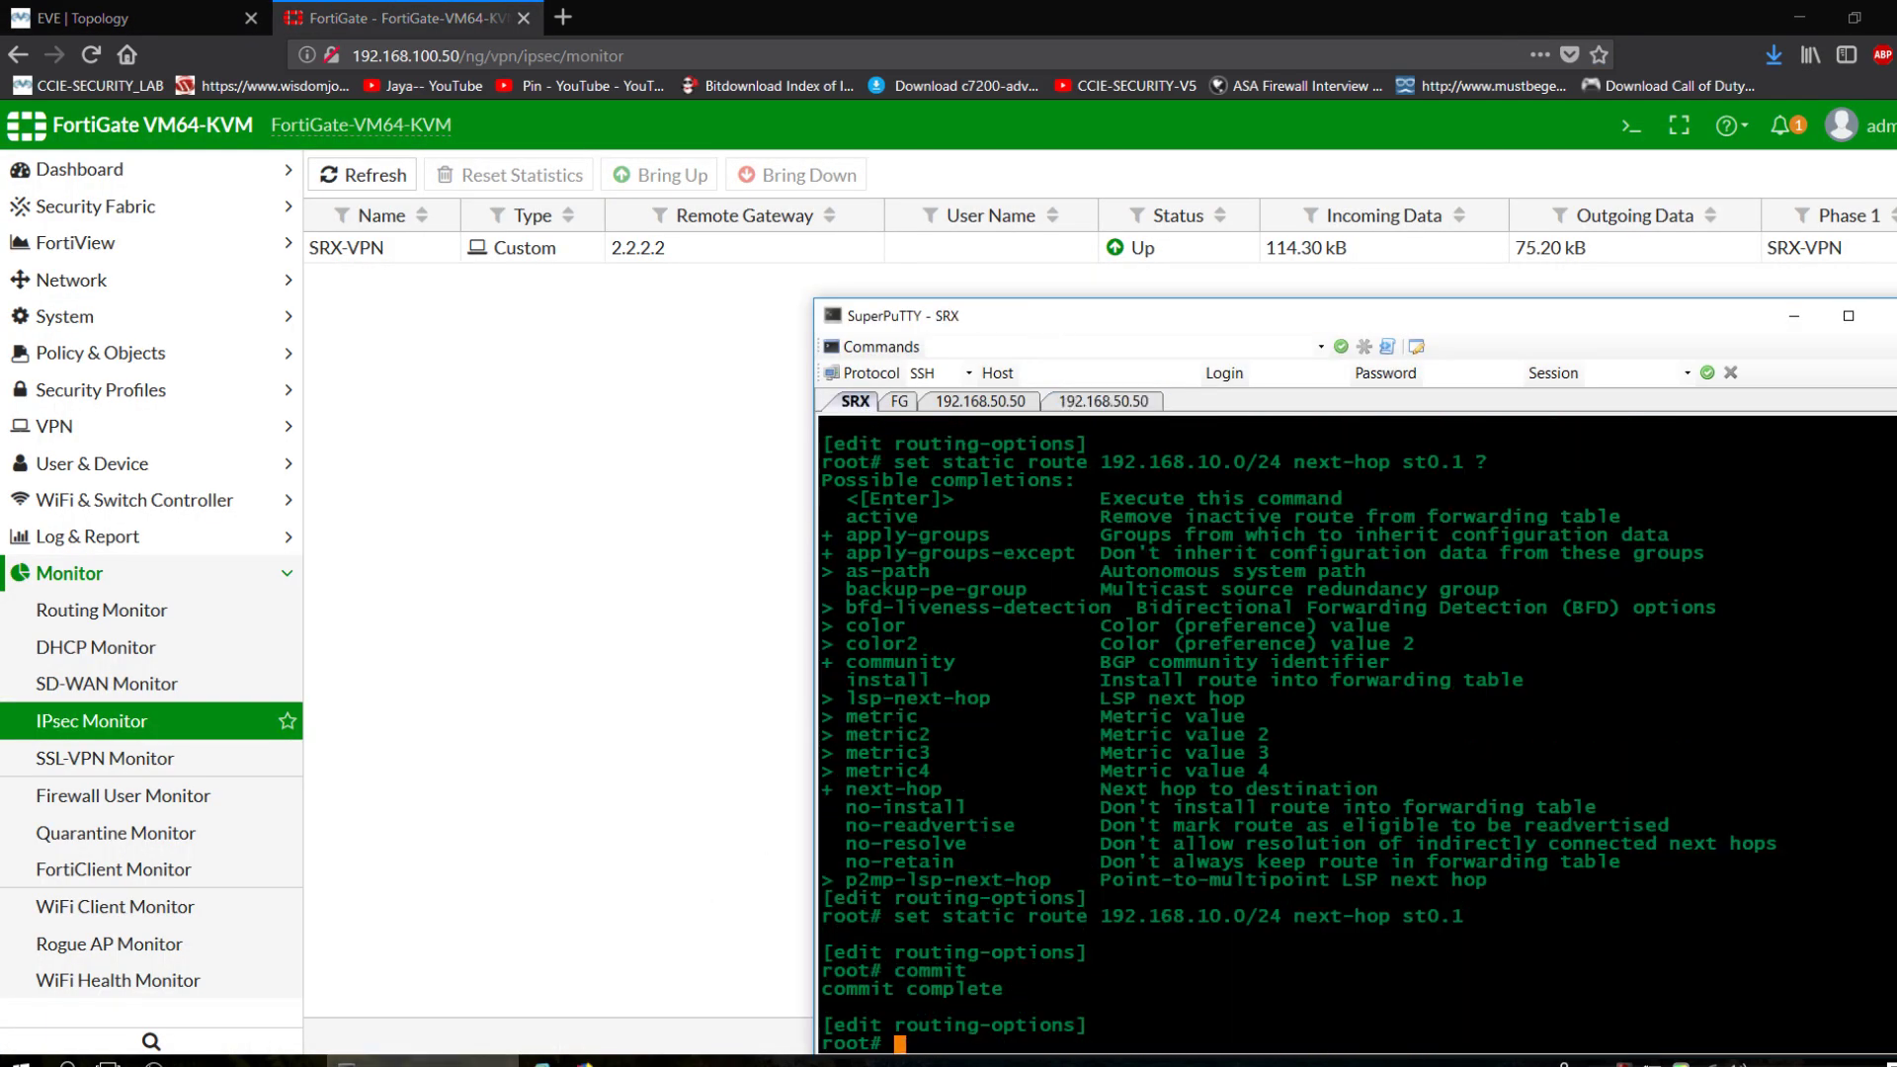
pyautogui.write('exit')
pyautogui.press('Return')
pyautogui.write('ex')
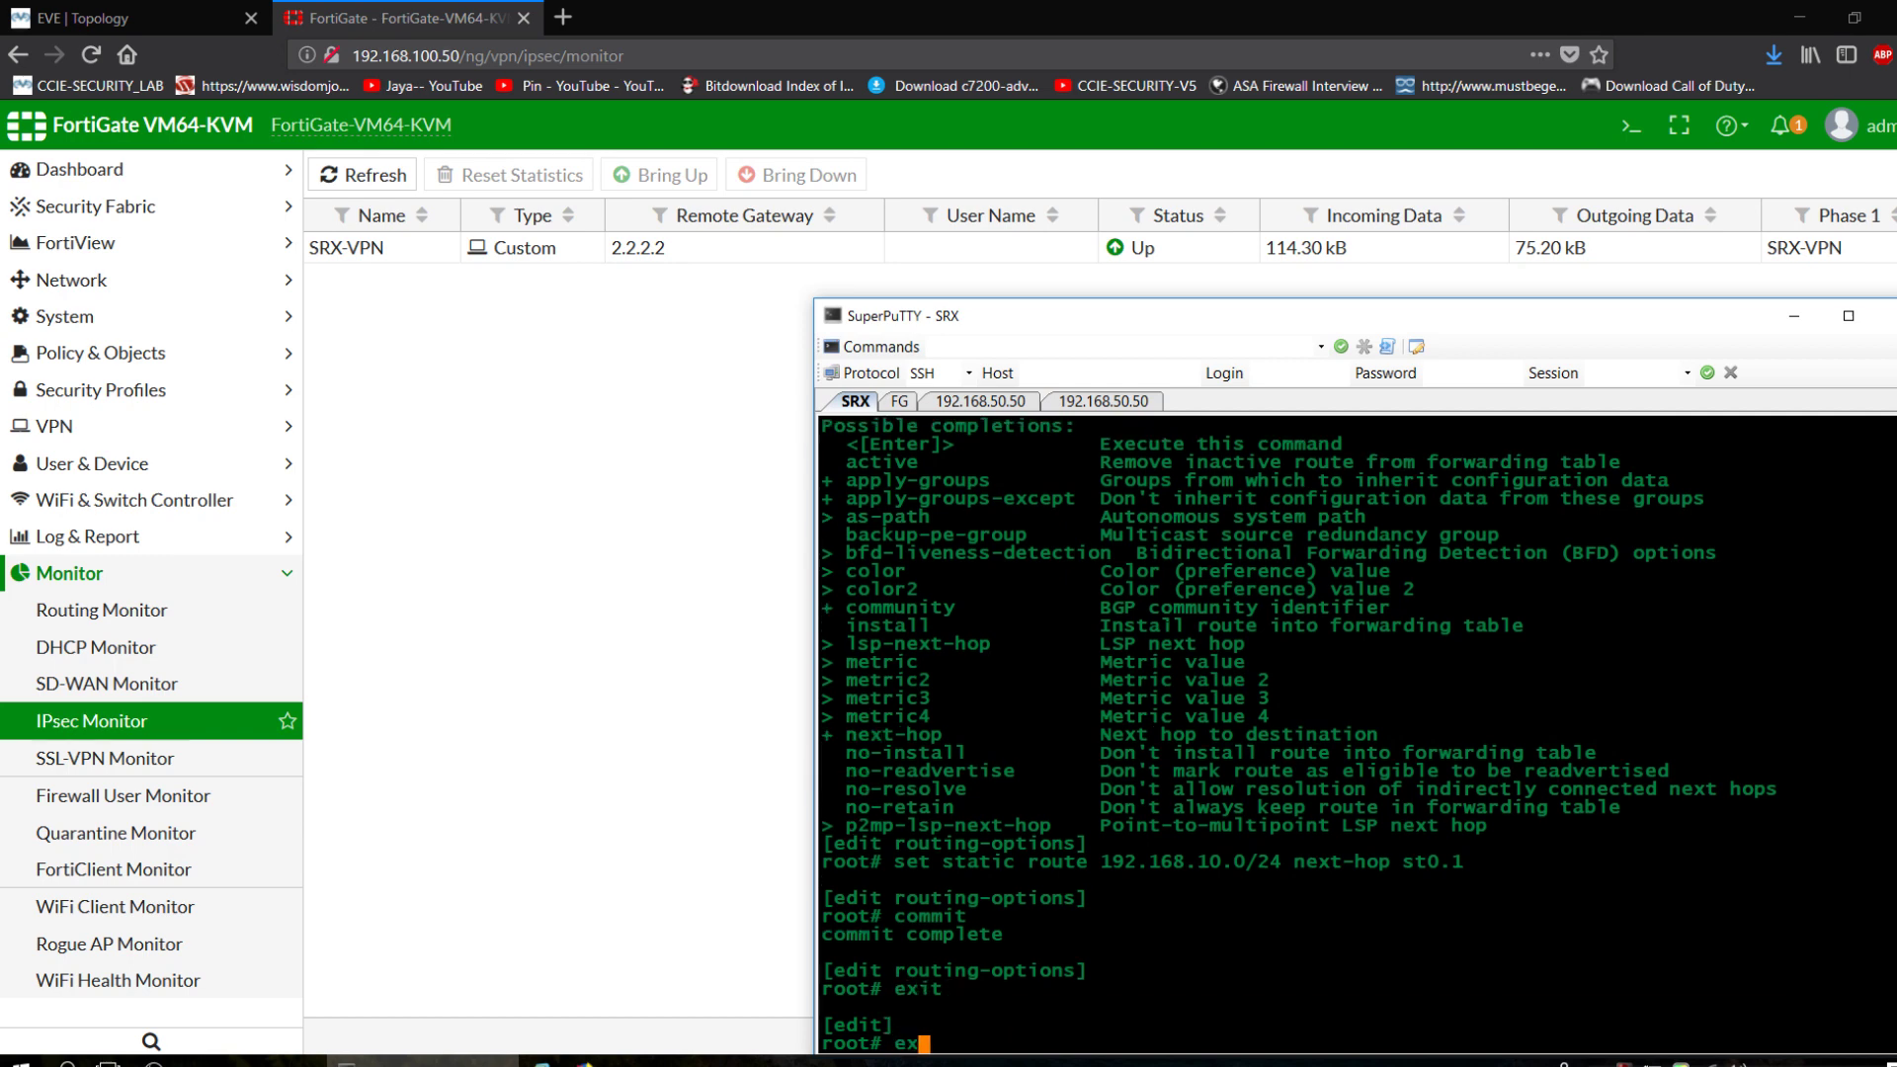
pyautogui.write('it')
pyautogui.press('Return')
pyautogui.write('show security ')
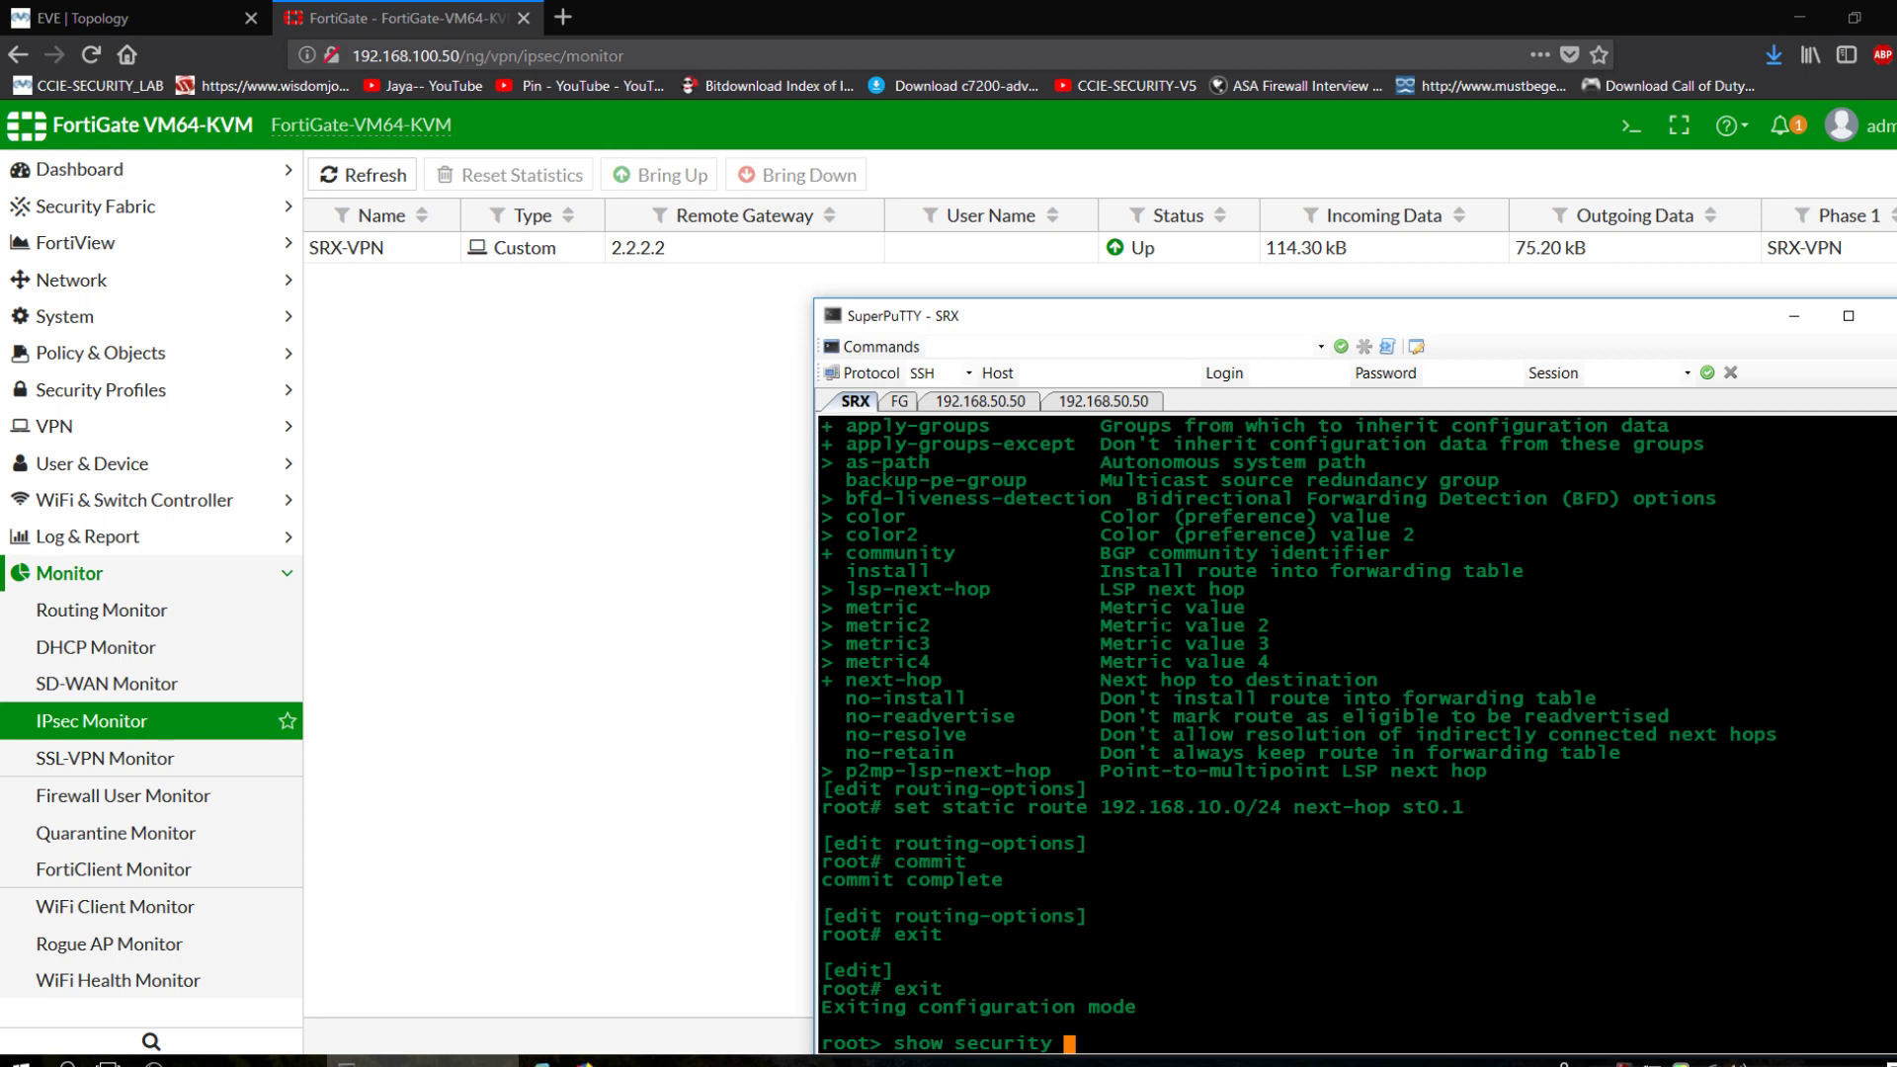
pyautogui.write('ike sa')
pyautogui.press('Return')
pyautogui.press('Return')
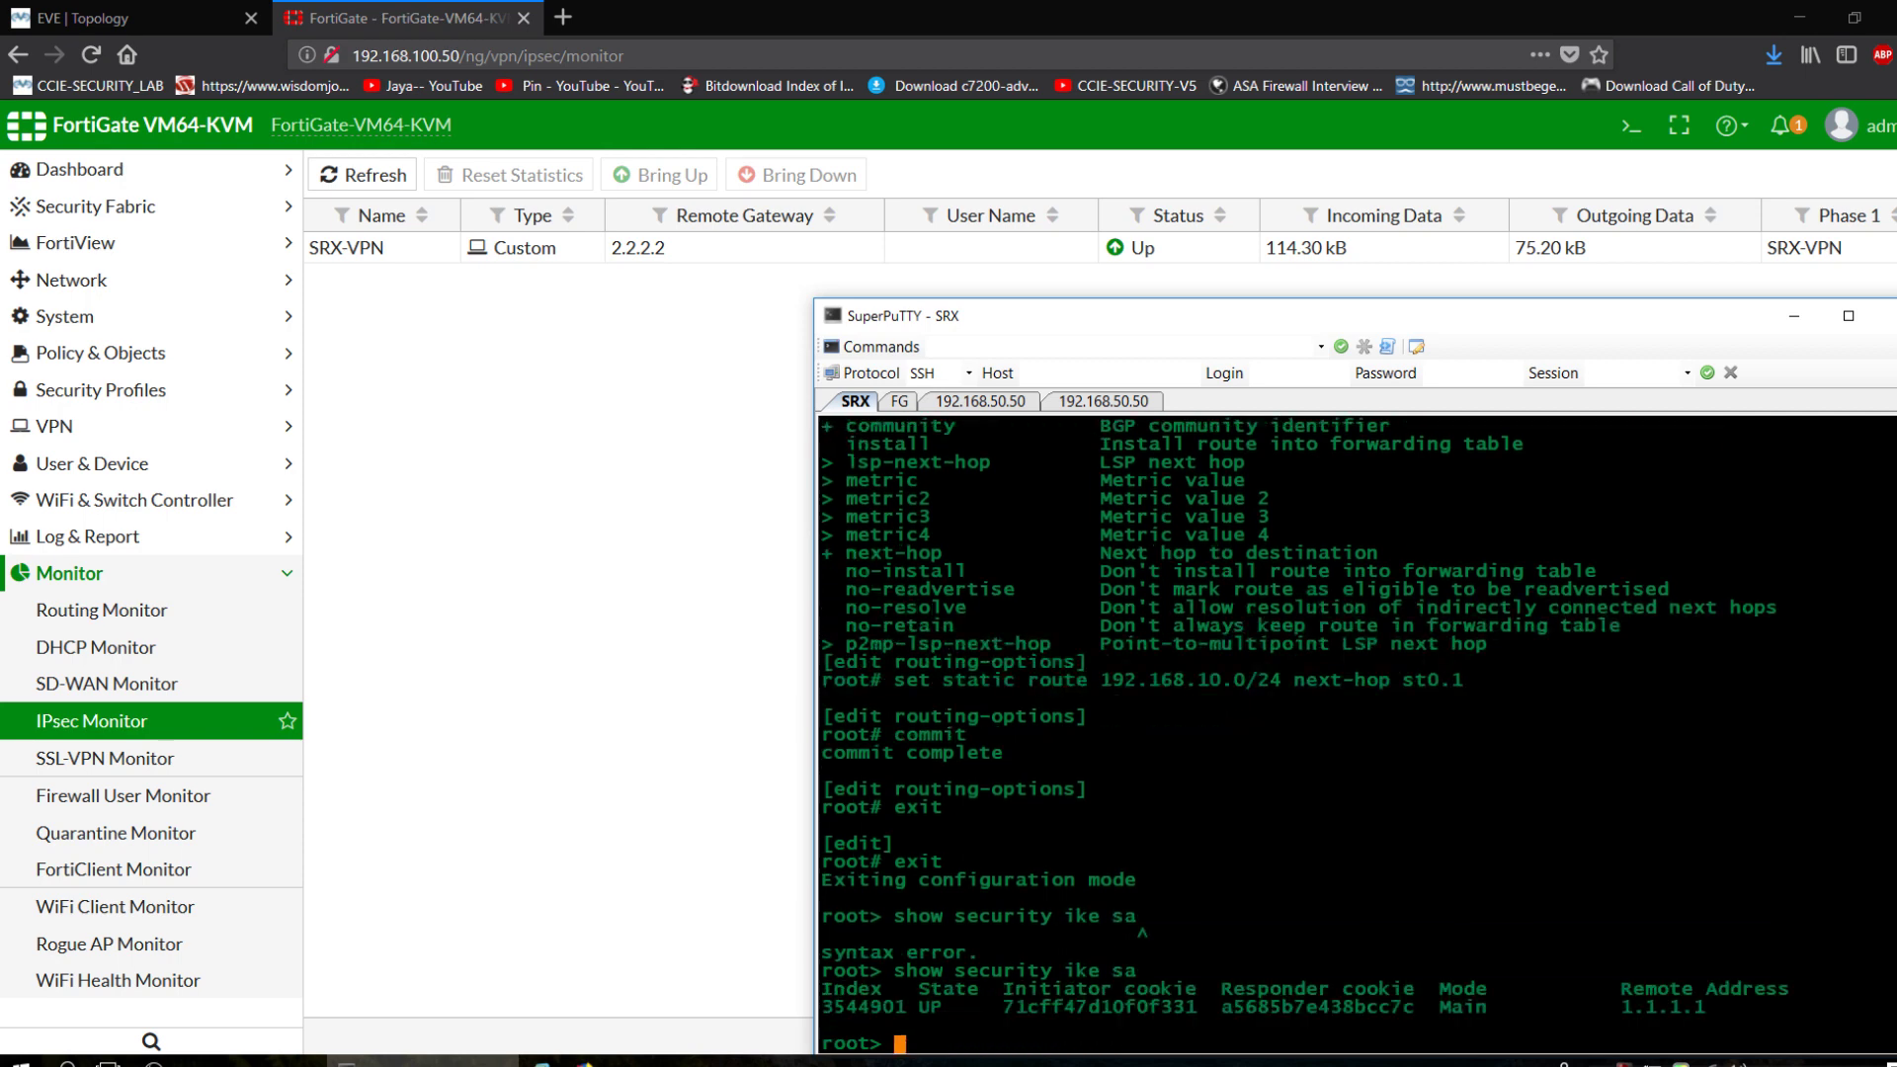
pyautogui.moveTo(906, 1007); pyautogui.dragTo(967, 1007)
# Run 'show security ipsec sa' and highlight the one active DES/SHA1 tunnel.
pyautogui.write('show security ')
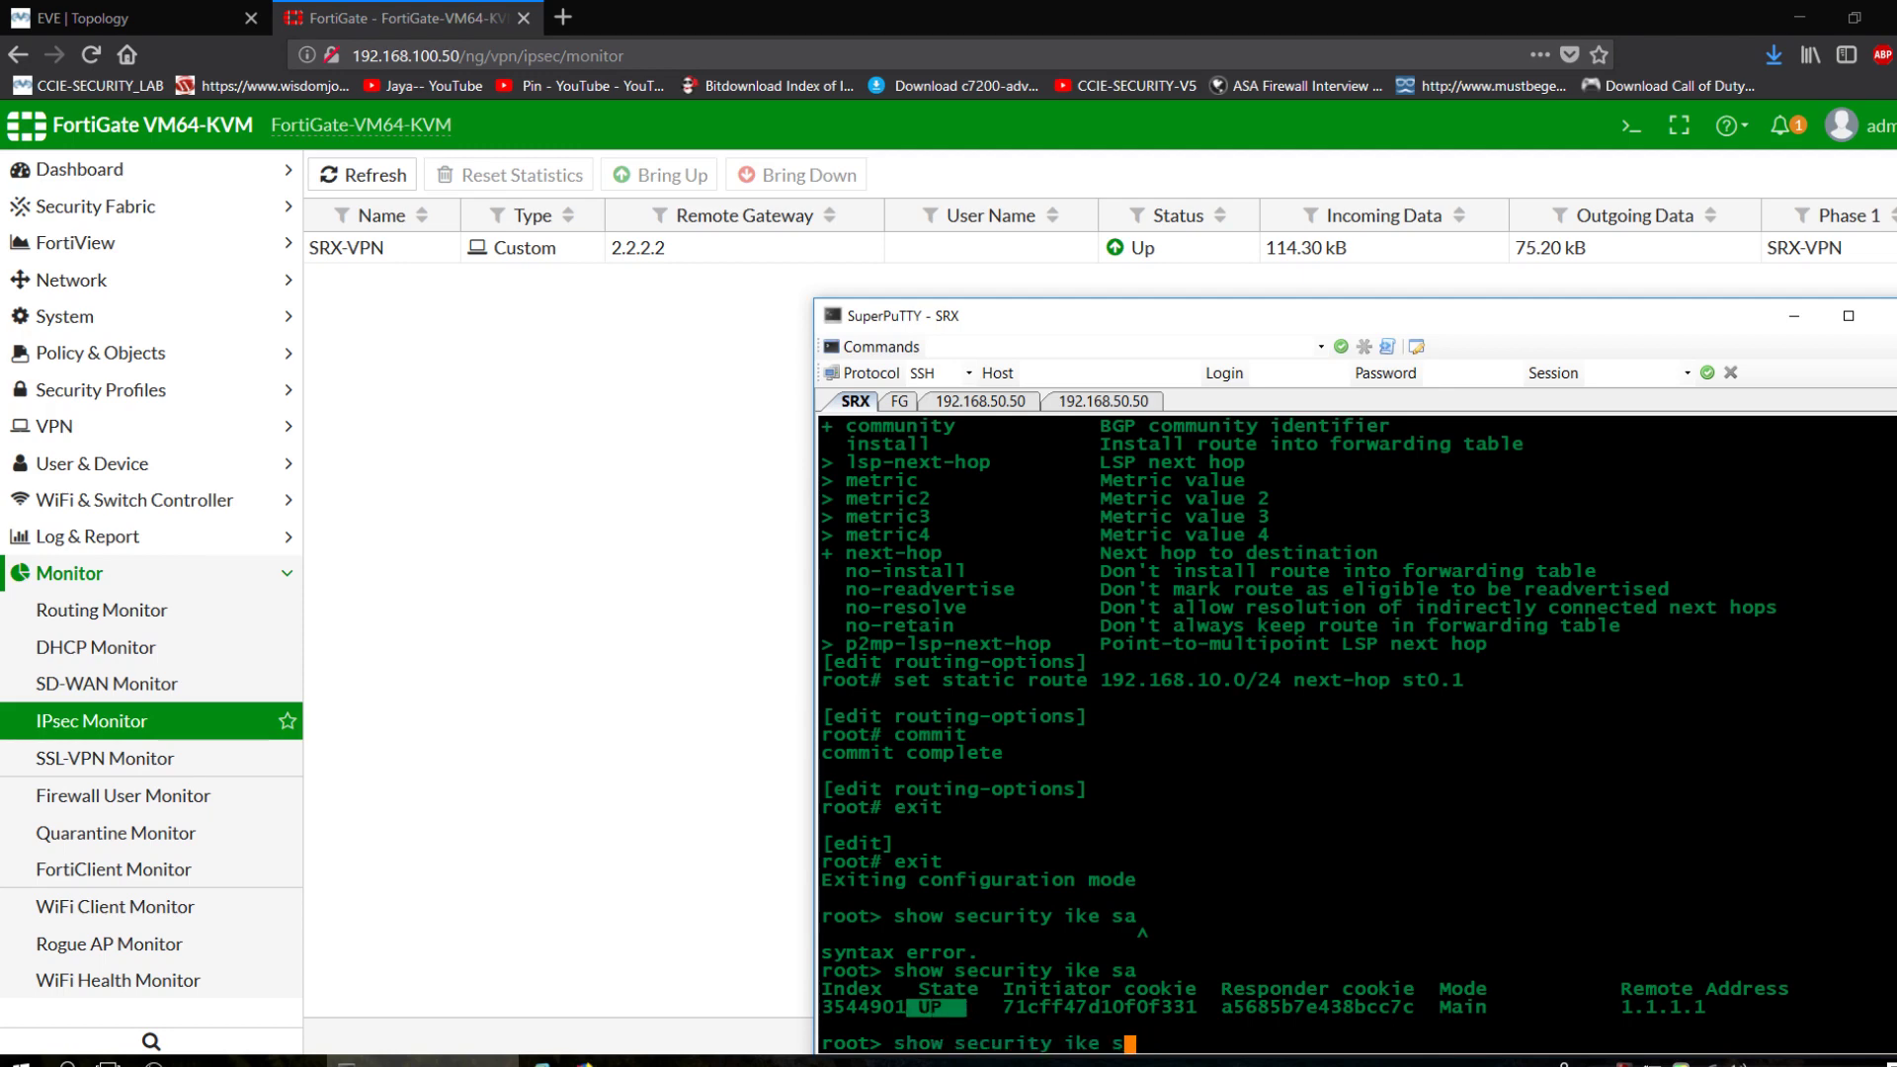
pyautogui.write('ike ip')
pyautogui.press('Return')
pyautogui.press('Left')
pyautogui.press('Left')
pyautogui.press('BackSpace')
pyautogui.press('BackSpace')
pyautogui.press('BackSpace')
pyautogui.press('BackSpace')
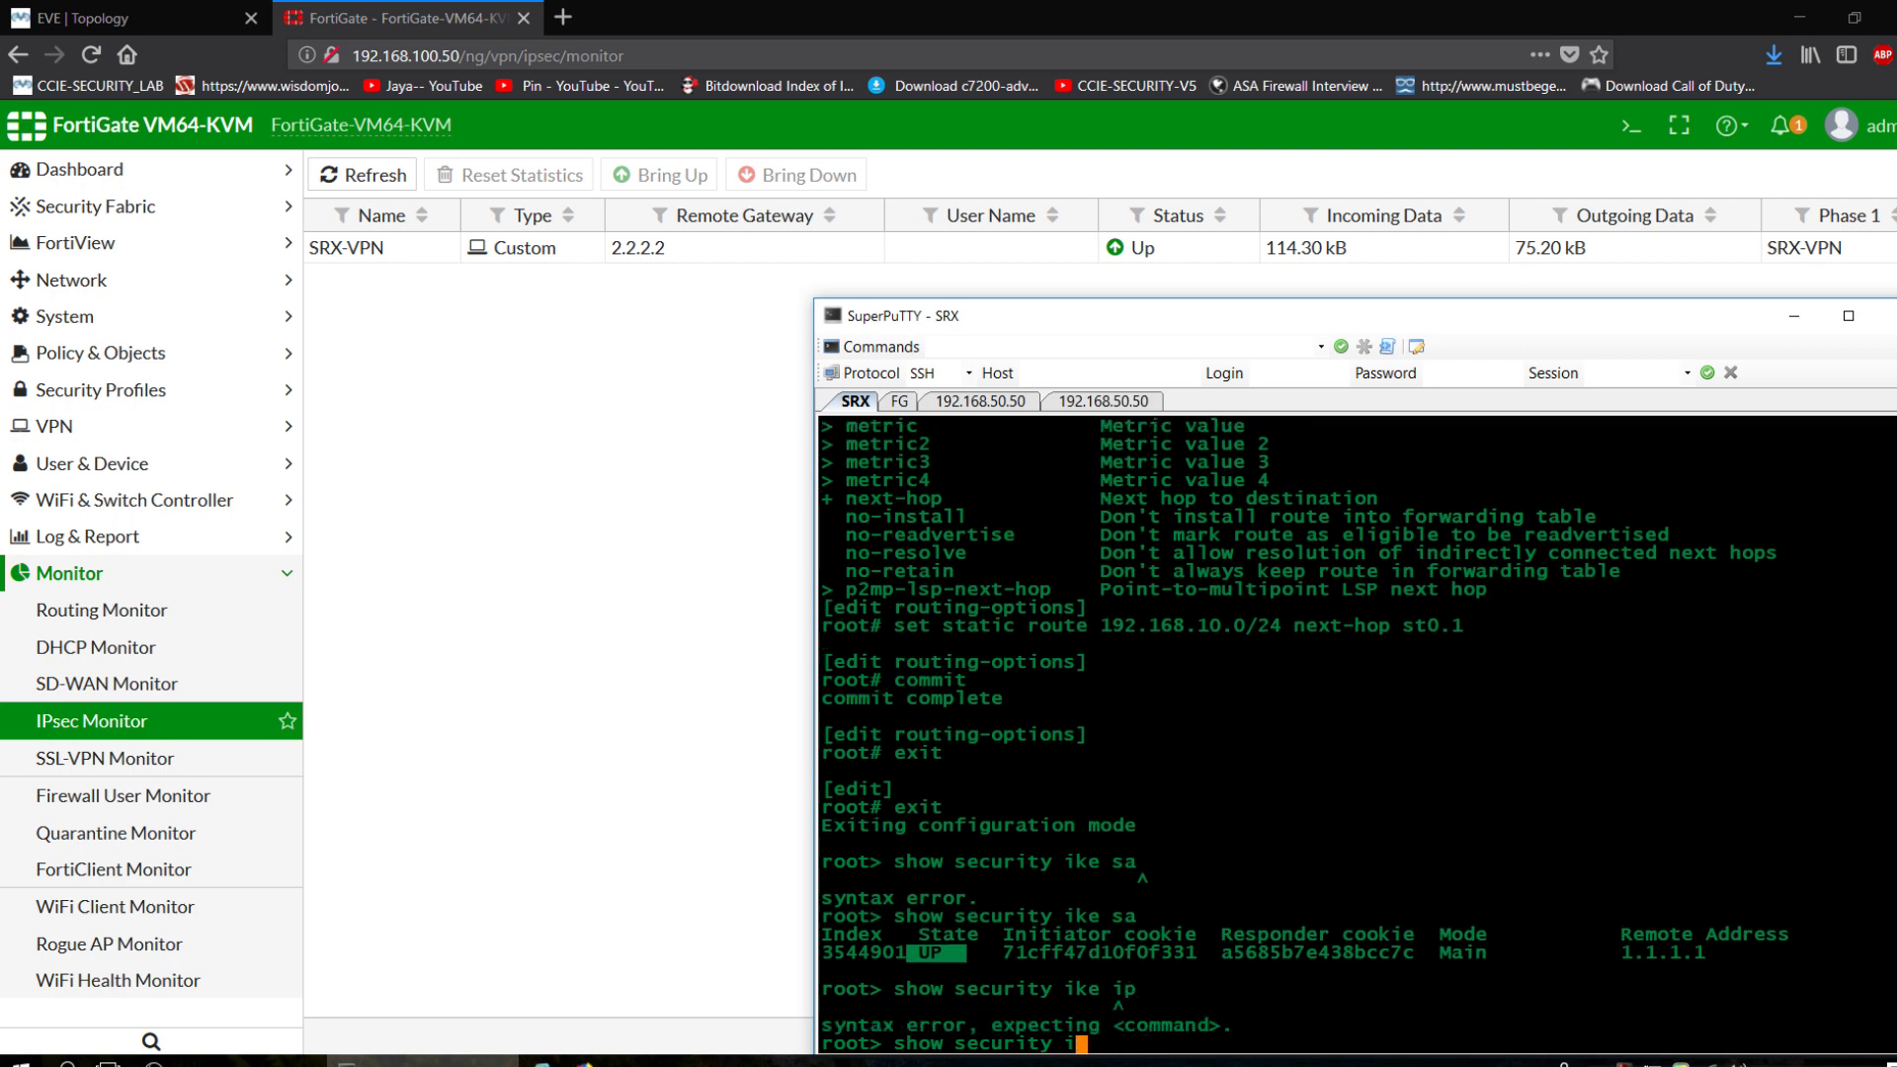
pyautogui.press('Right')
pyautogui.press('Right')
pyautogui.write('sec sa')
pyautogui.press('Return')
pyautogui.press('Return')
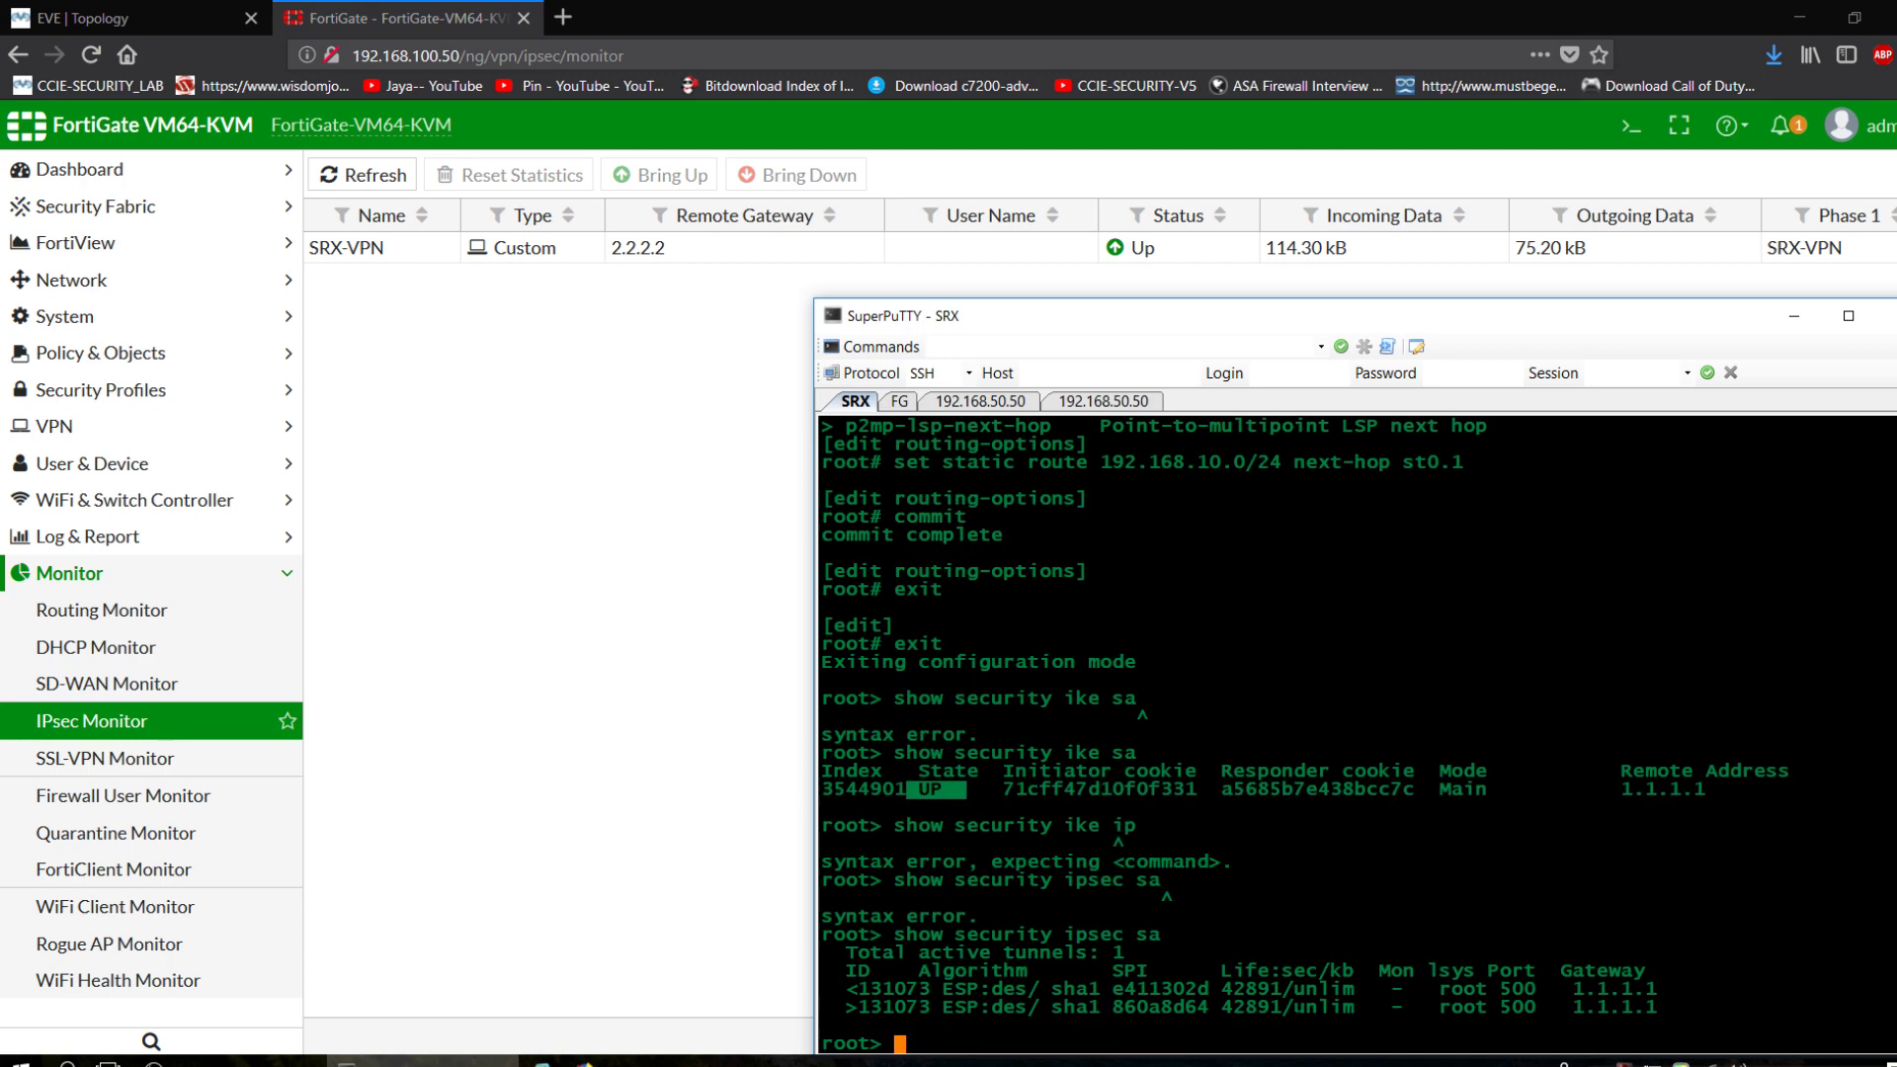
pyautogui.moveTo(1488, 988); pyautogui.dragTo(1553, 1009)
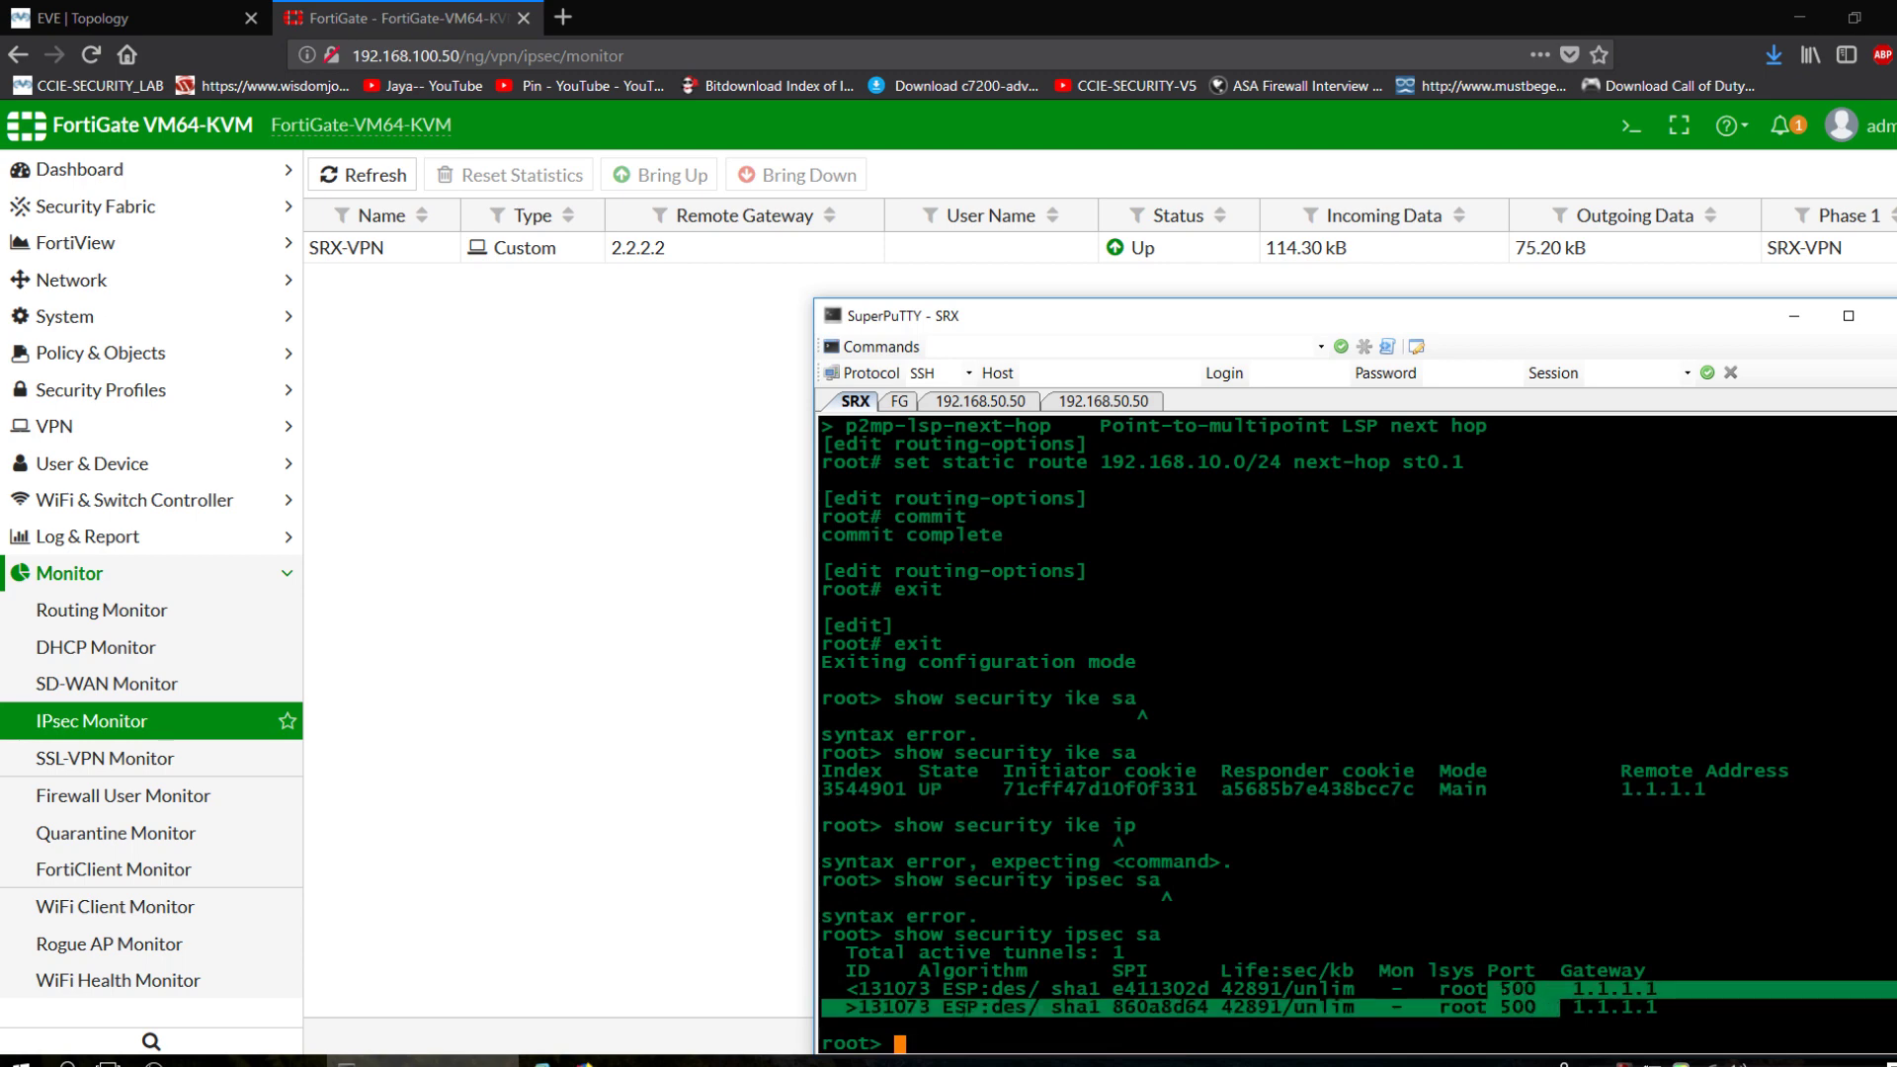
pyautogui.moveTo(931, 988); pyautogui.dragTo(1087, 1027)
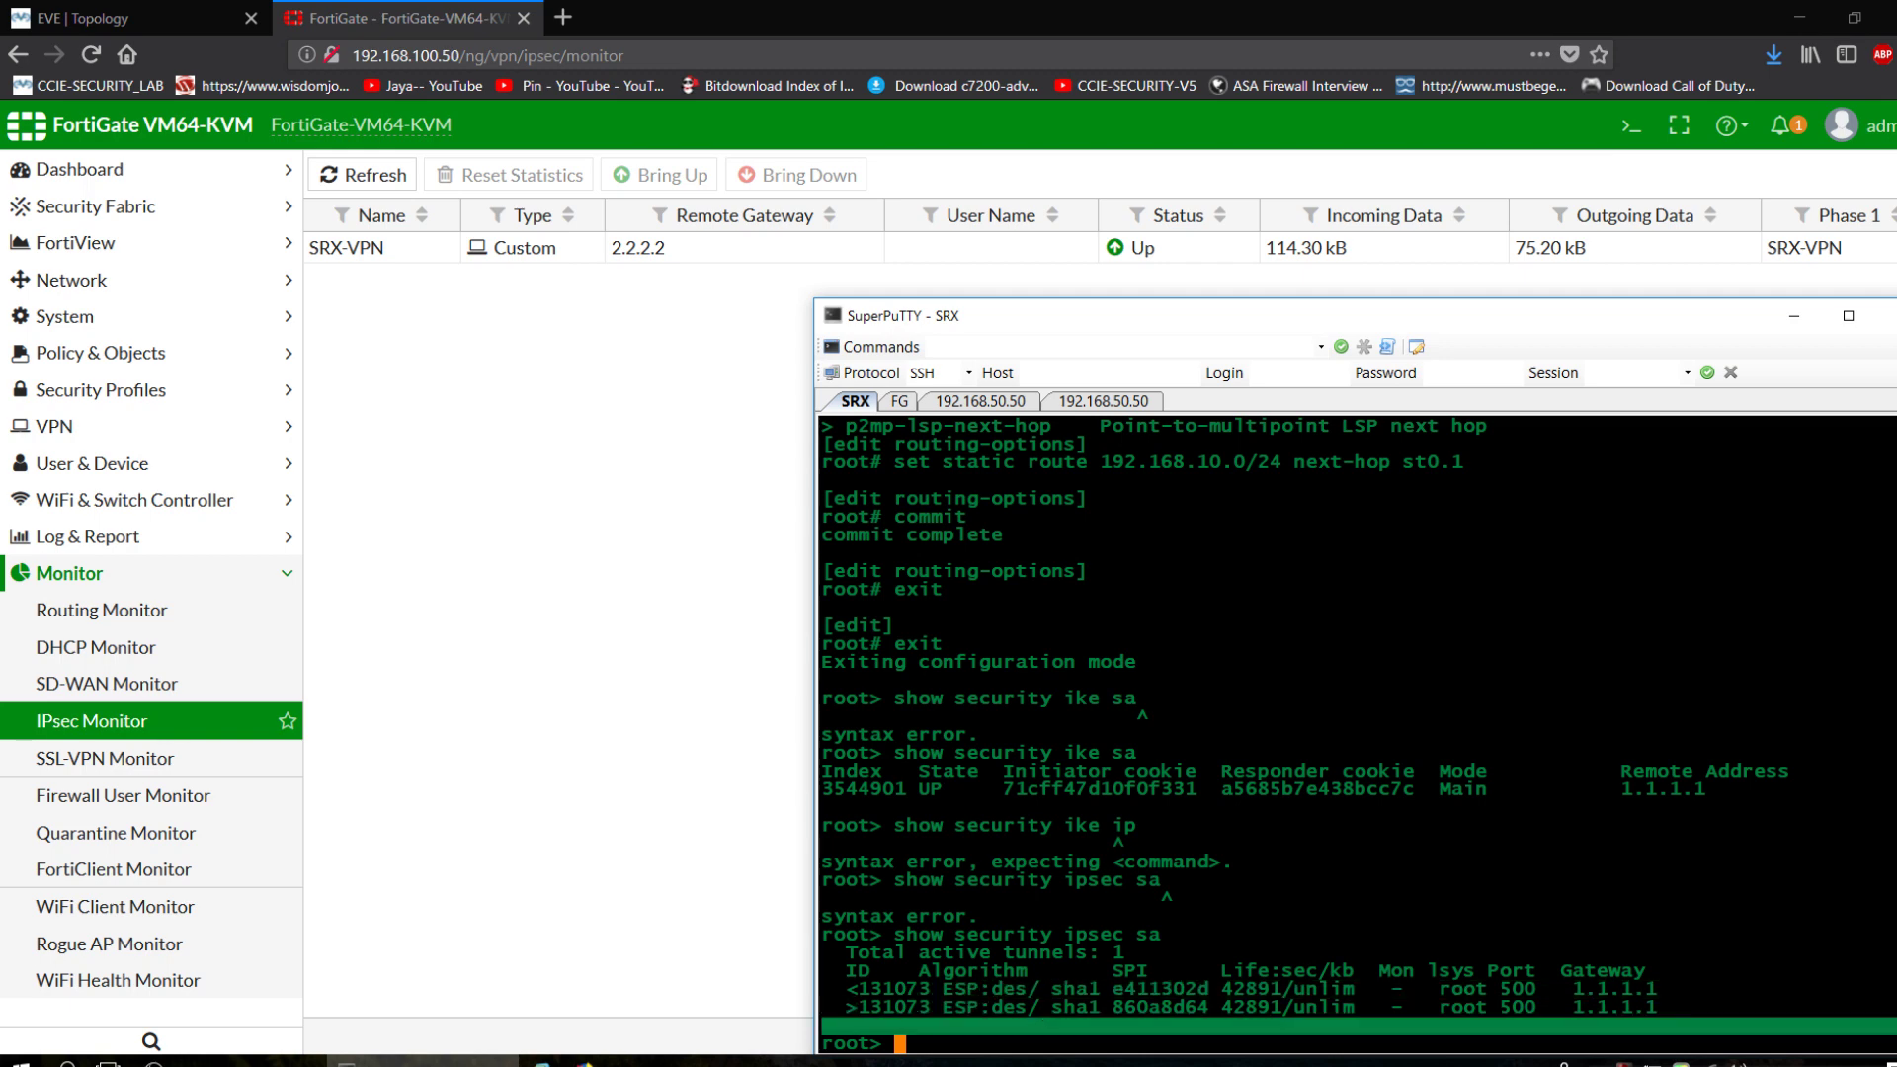
pyautogui.click(1087, 1028)
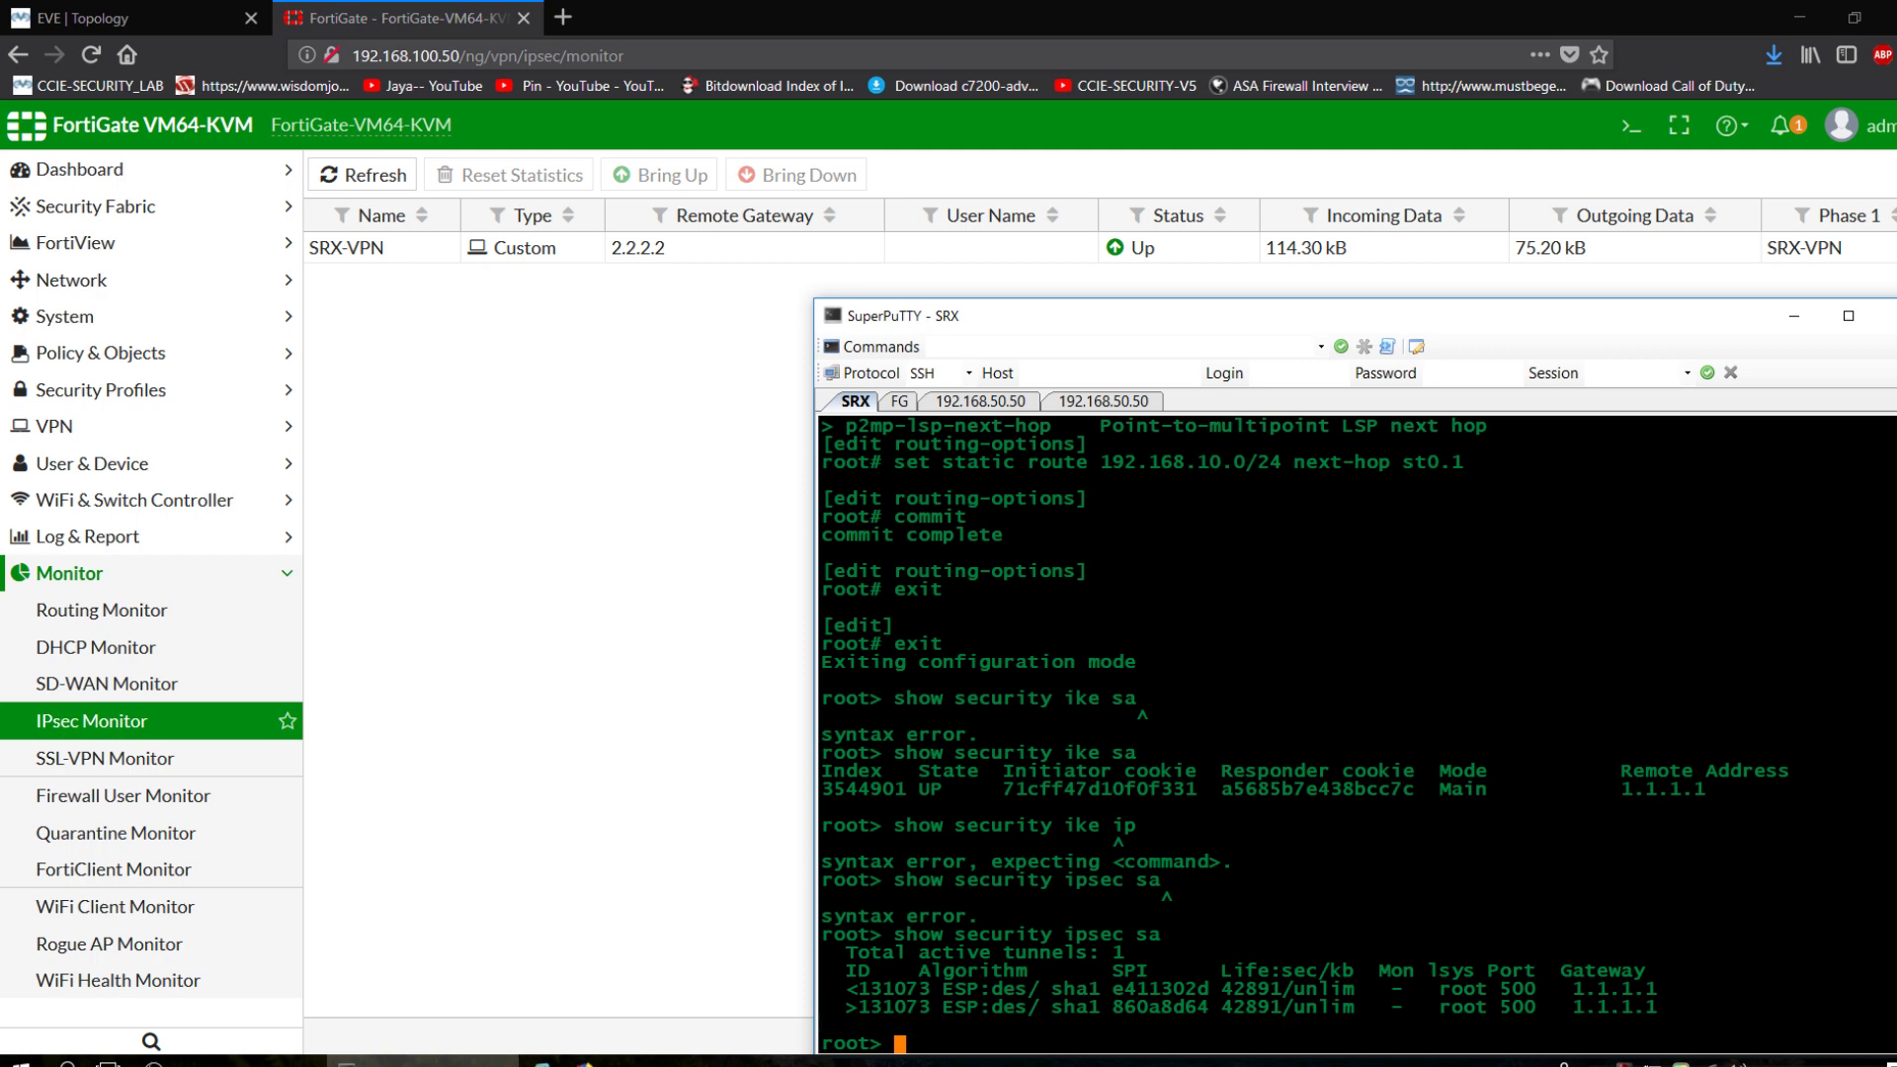
pyautogui.press('Return')
pyautogui.press('Return')
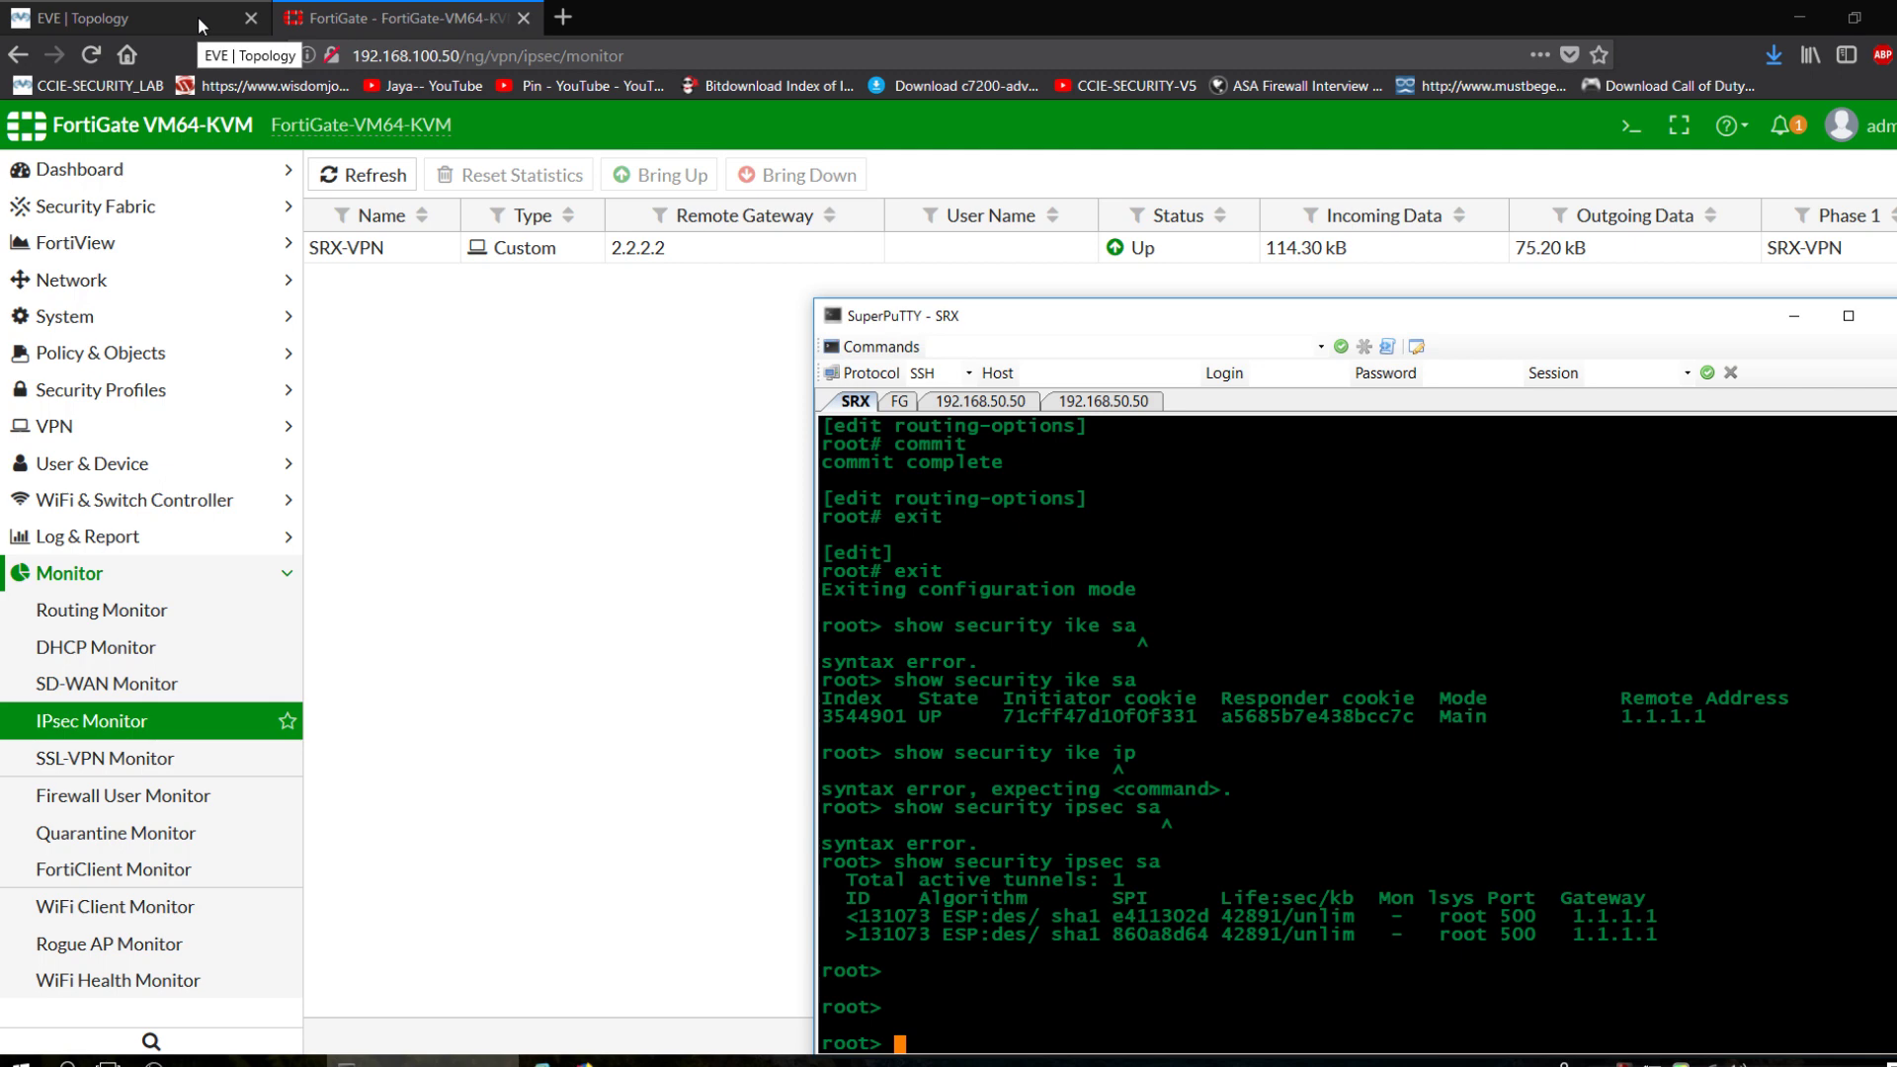
# On the LAN-1 router, shut down and re-enable interface FastEthernet0/0.
pyautogui.click(247, 12)
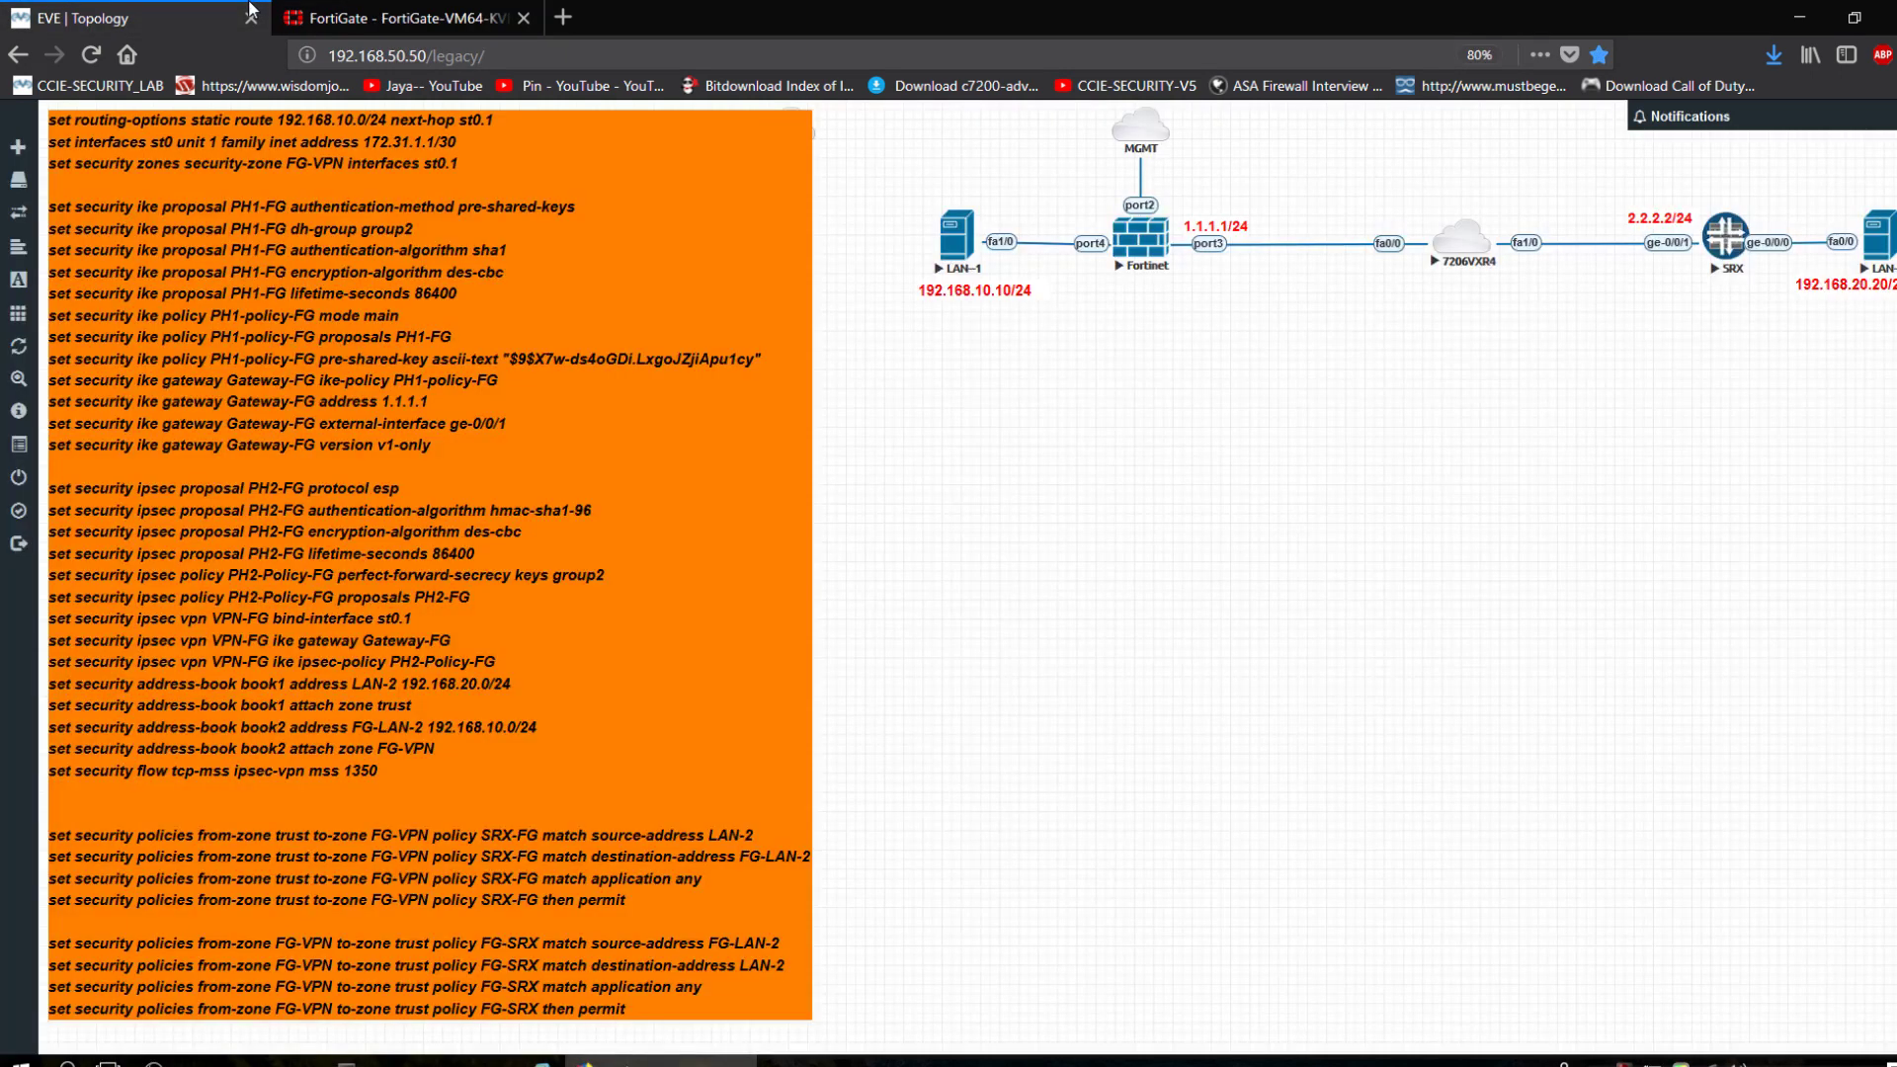
pyautogui.click(423, 1061)
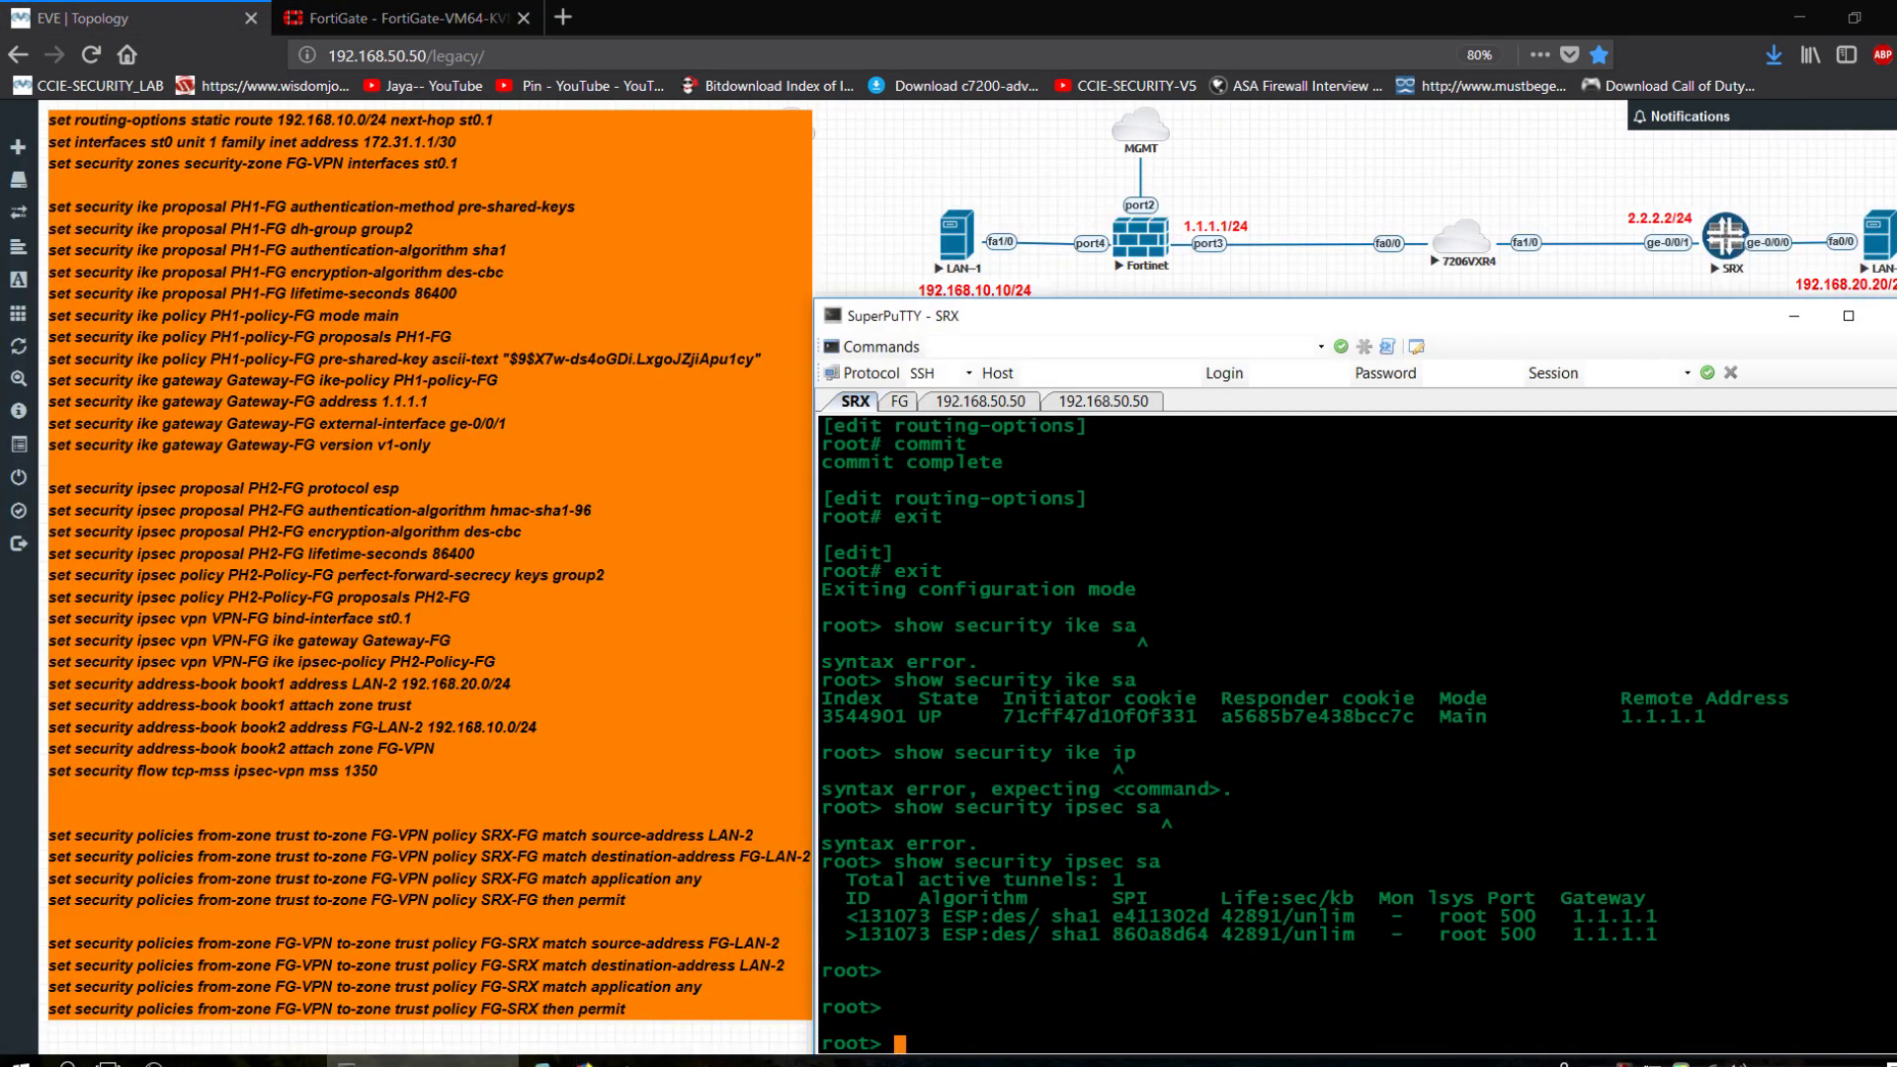
pyautogui.click(1021, 406)
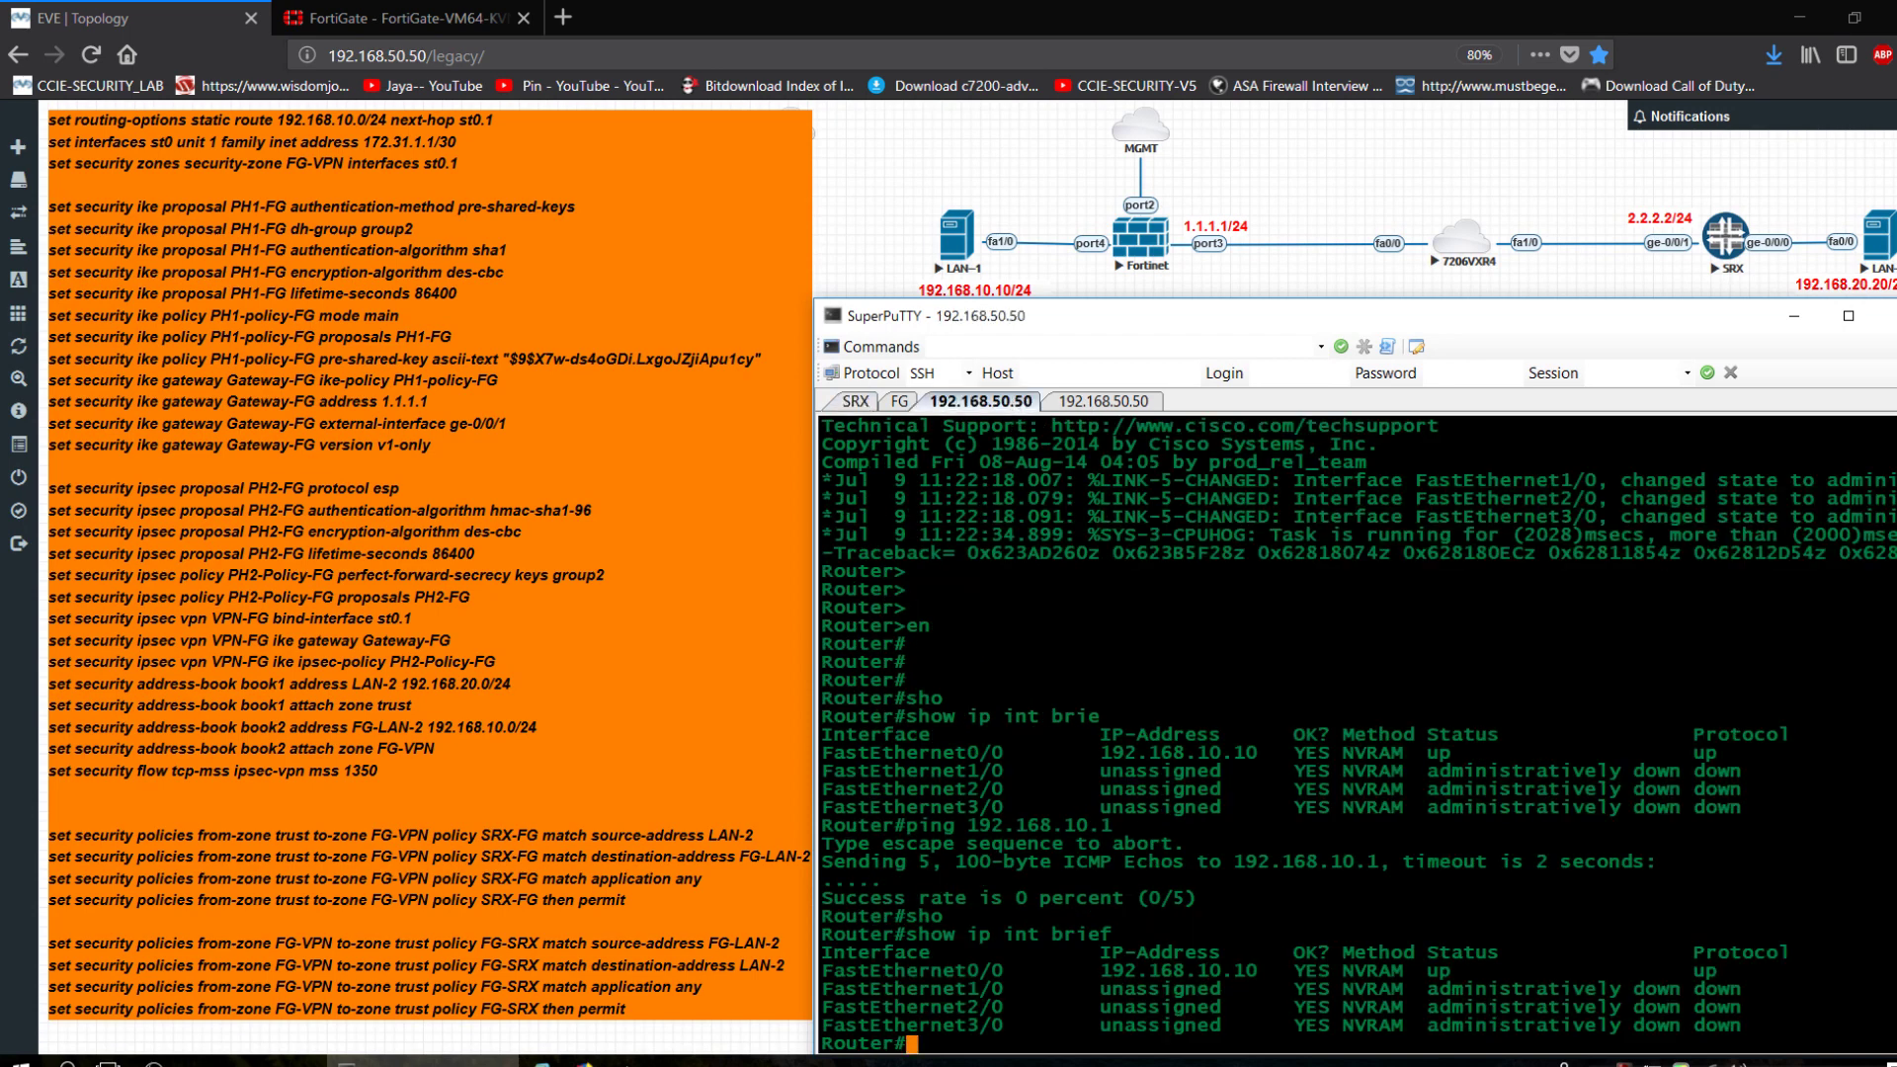
pyautogui.write('config t')
pyautogui.press('Return')
pyautogui.write('int ')
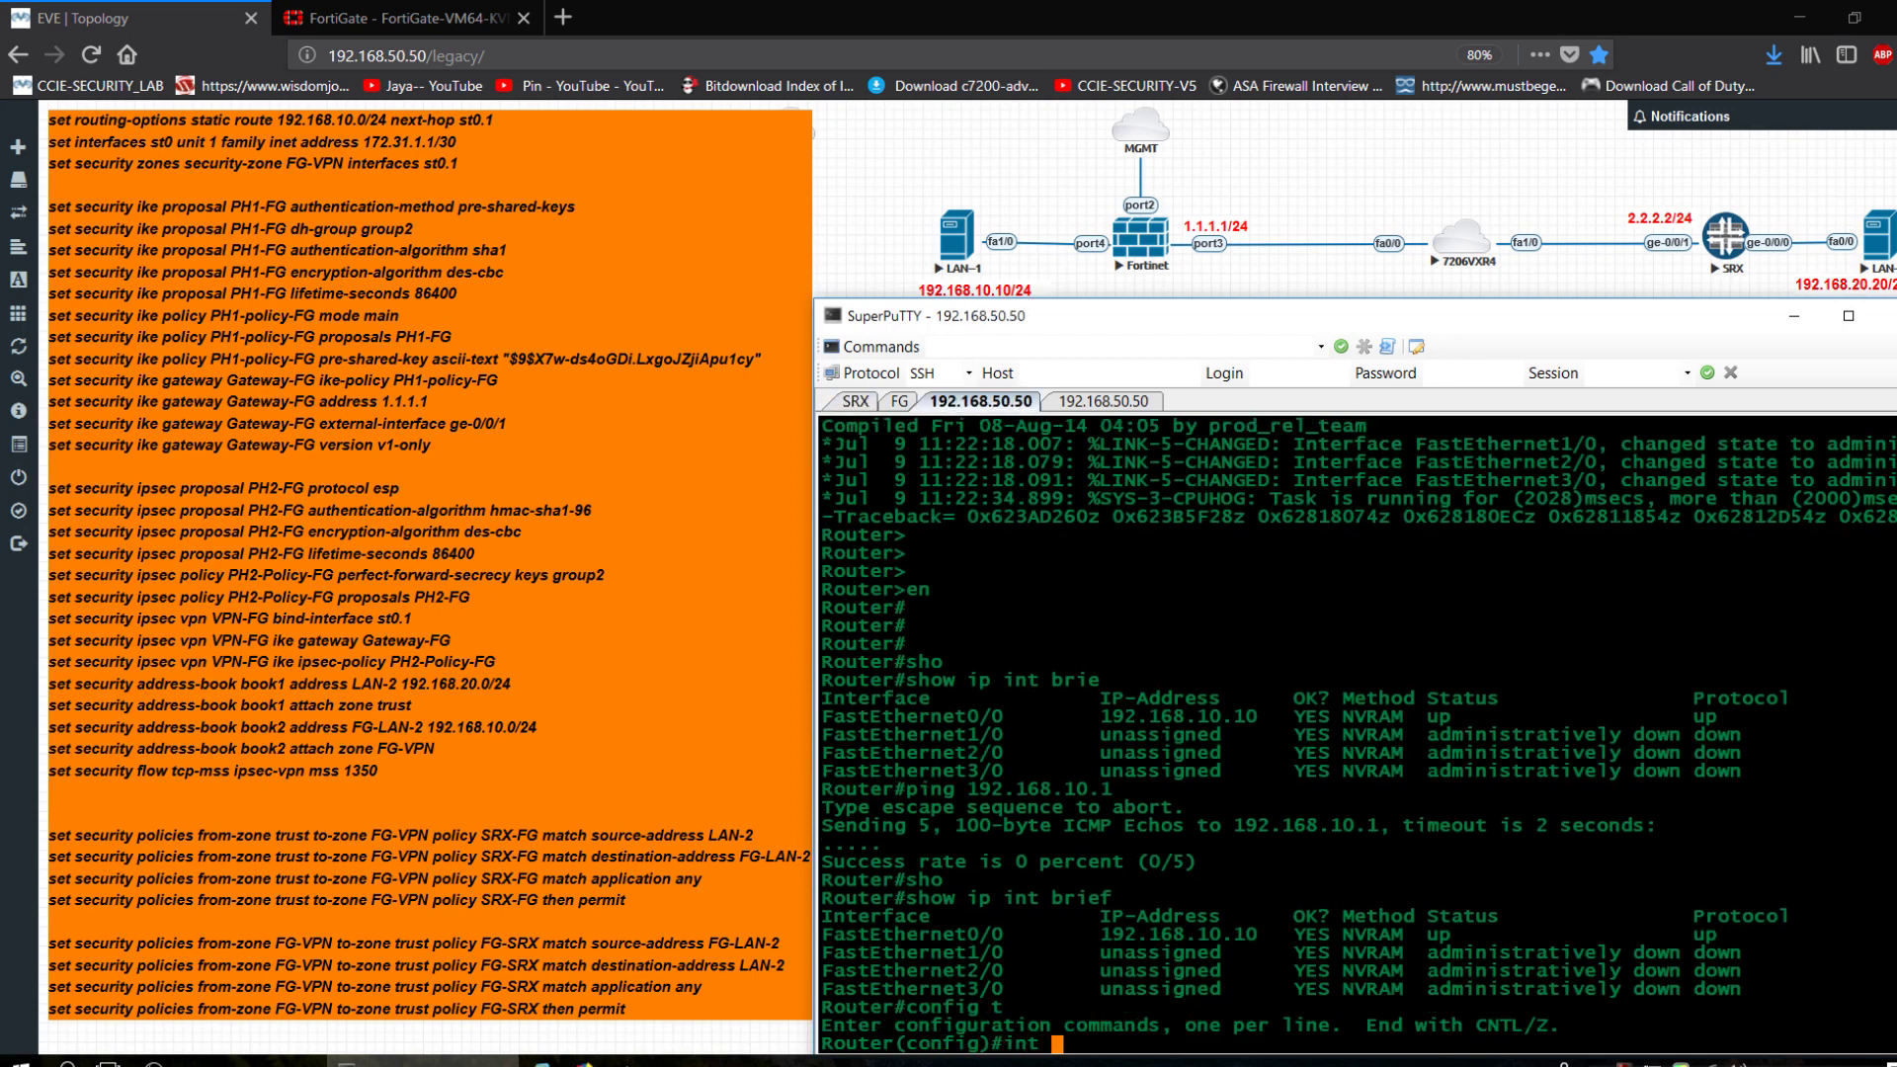
pyautogui.write('f0/0/')
pyautogui.press('Return')
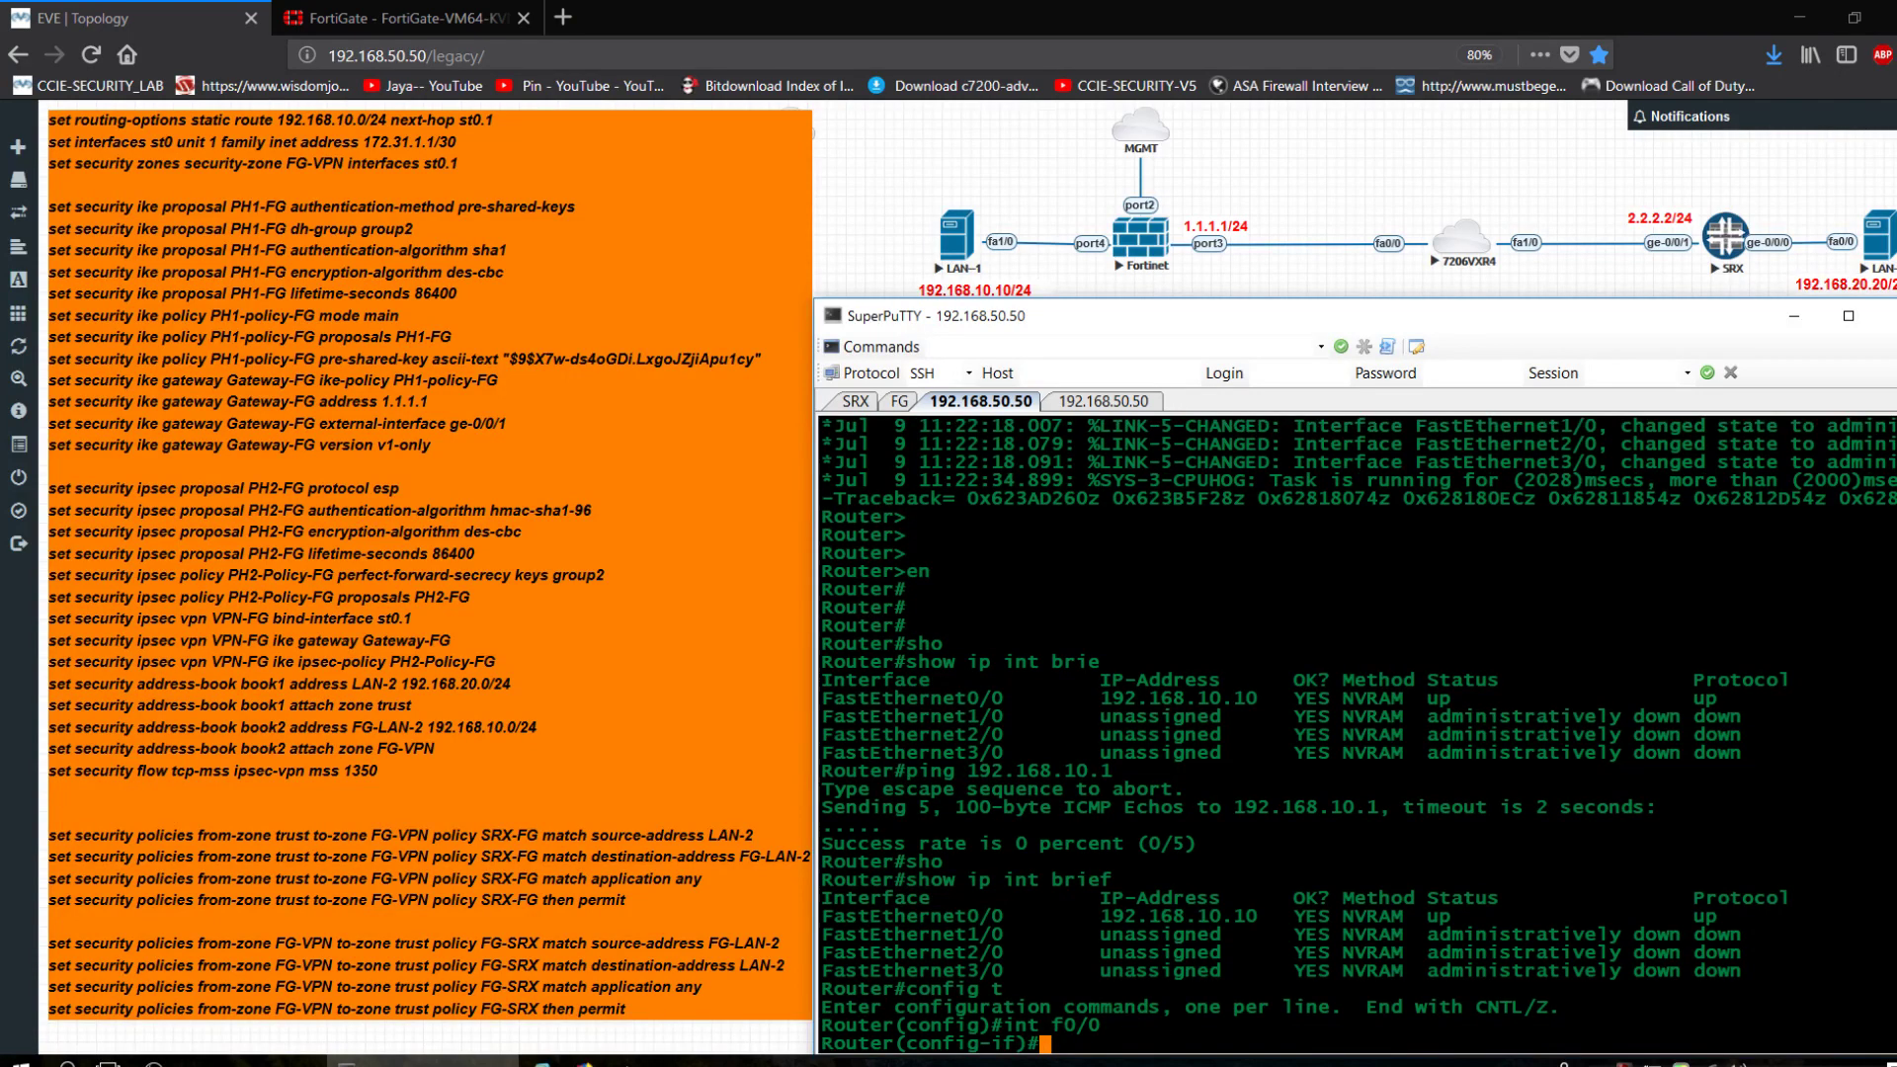
pyautogui.write('shu')
pyautogui.press('Tab')
pyautogui.press('Return')
pyautogui.write('no shu')
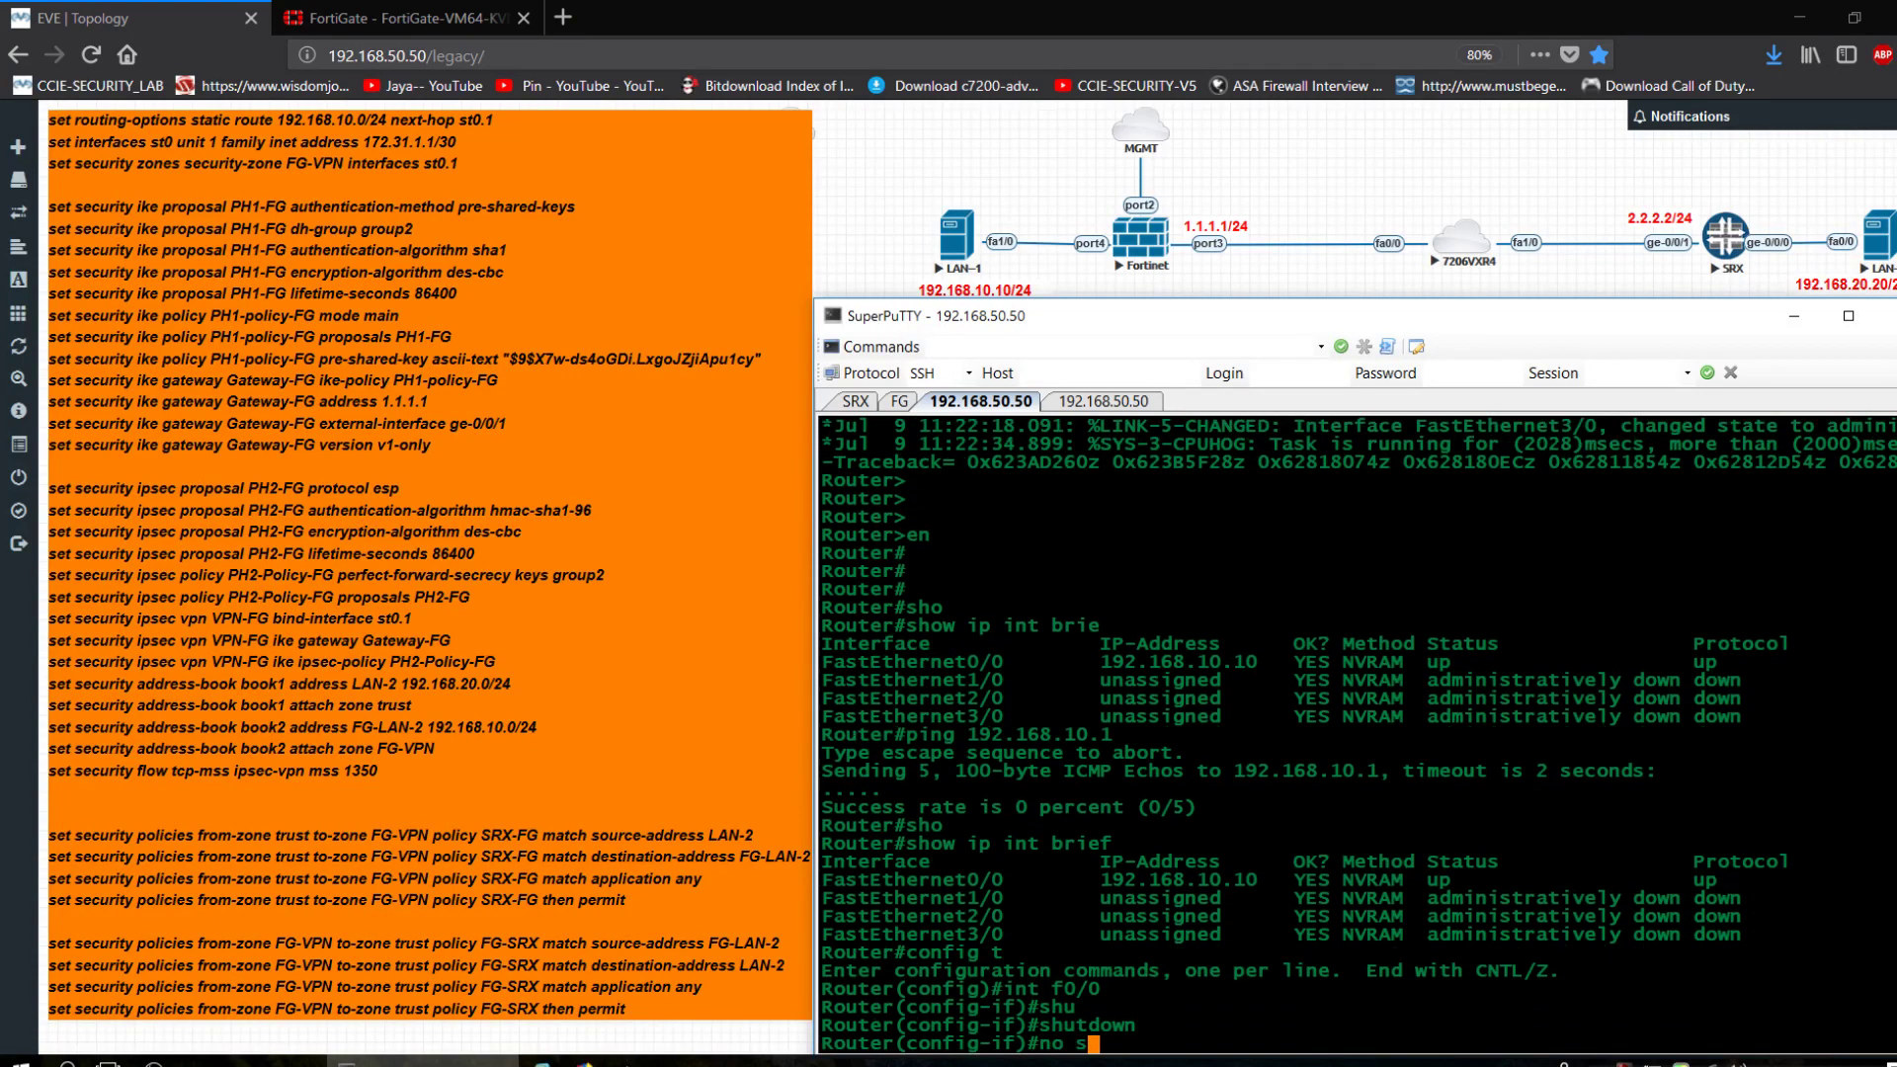
pyautogui.press('Tab')
pyautogui.press('Return')
pyautogui.press('Return')
pyautogui.press('Return')
pyautogui.press('Return')
pyautogui.hotkey('ctrl', 'z')
# Retry the ping to 192.168.10.1 from the LAN-1 router.
pyautogui.press('Return')
pyautogui.press('Return')
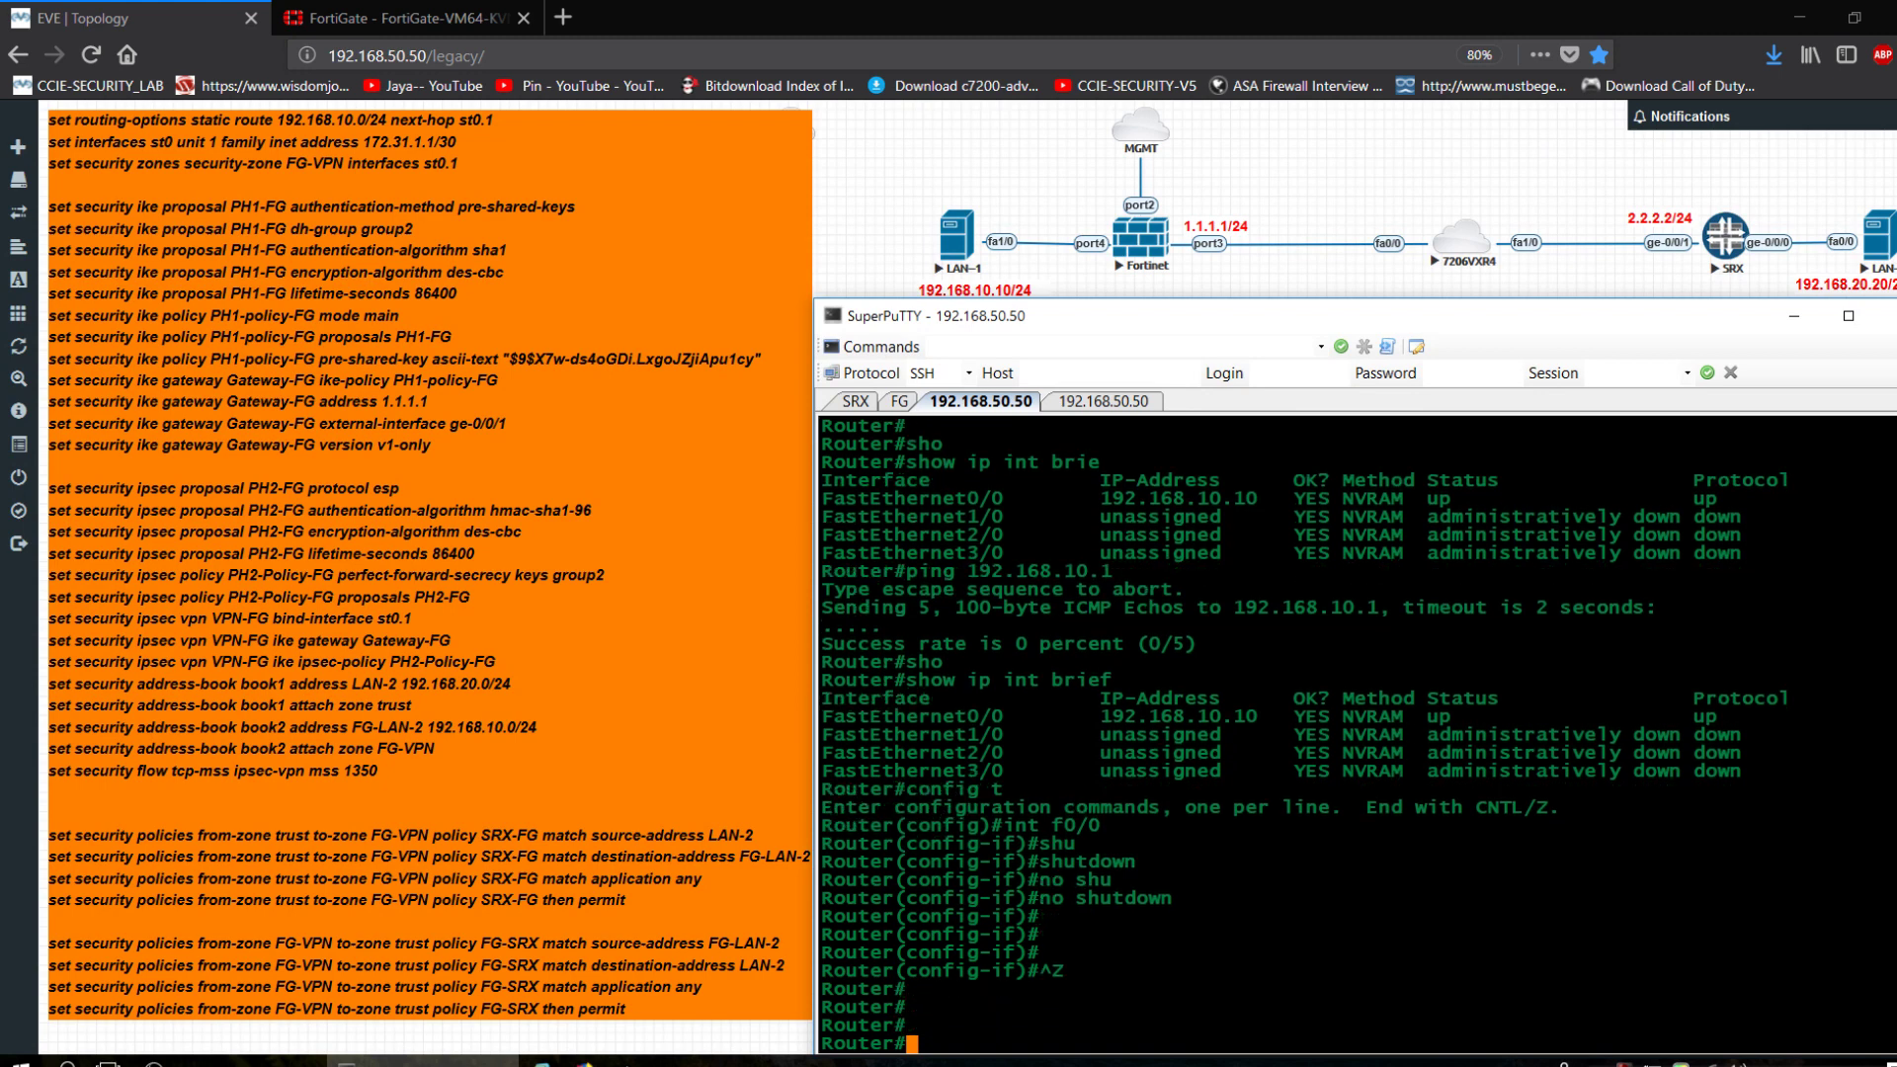
pyautogui.write('ping 192.168')
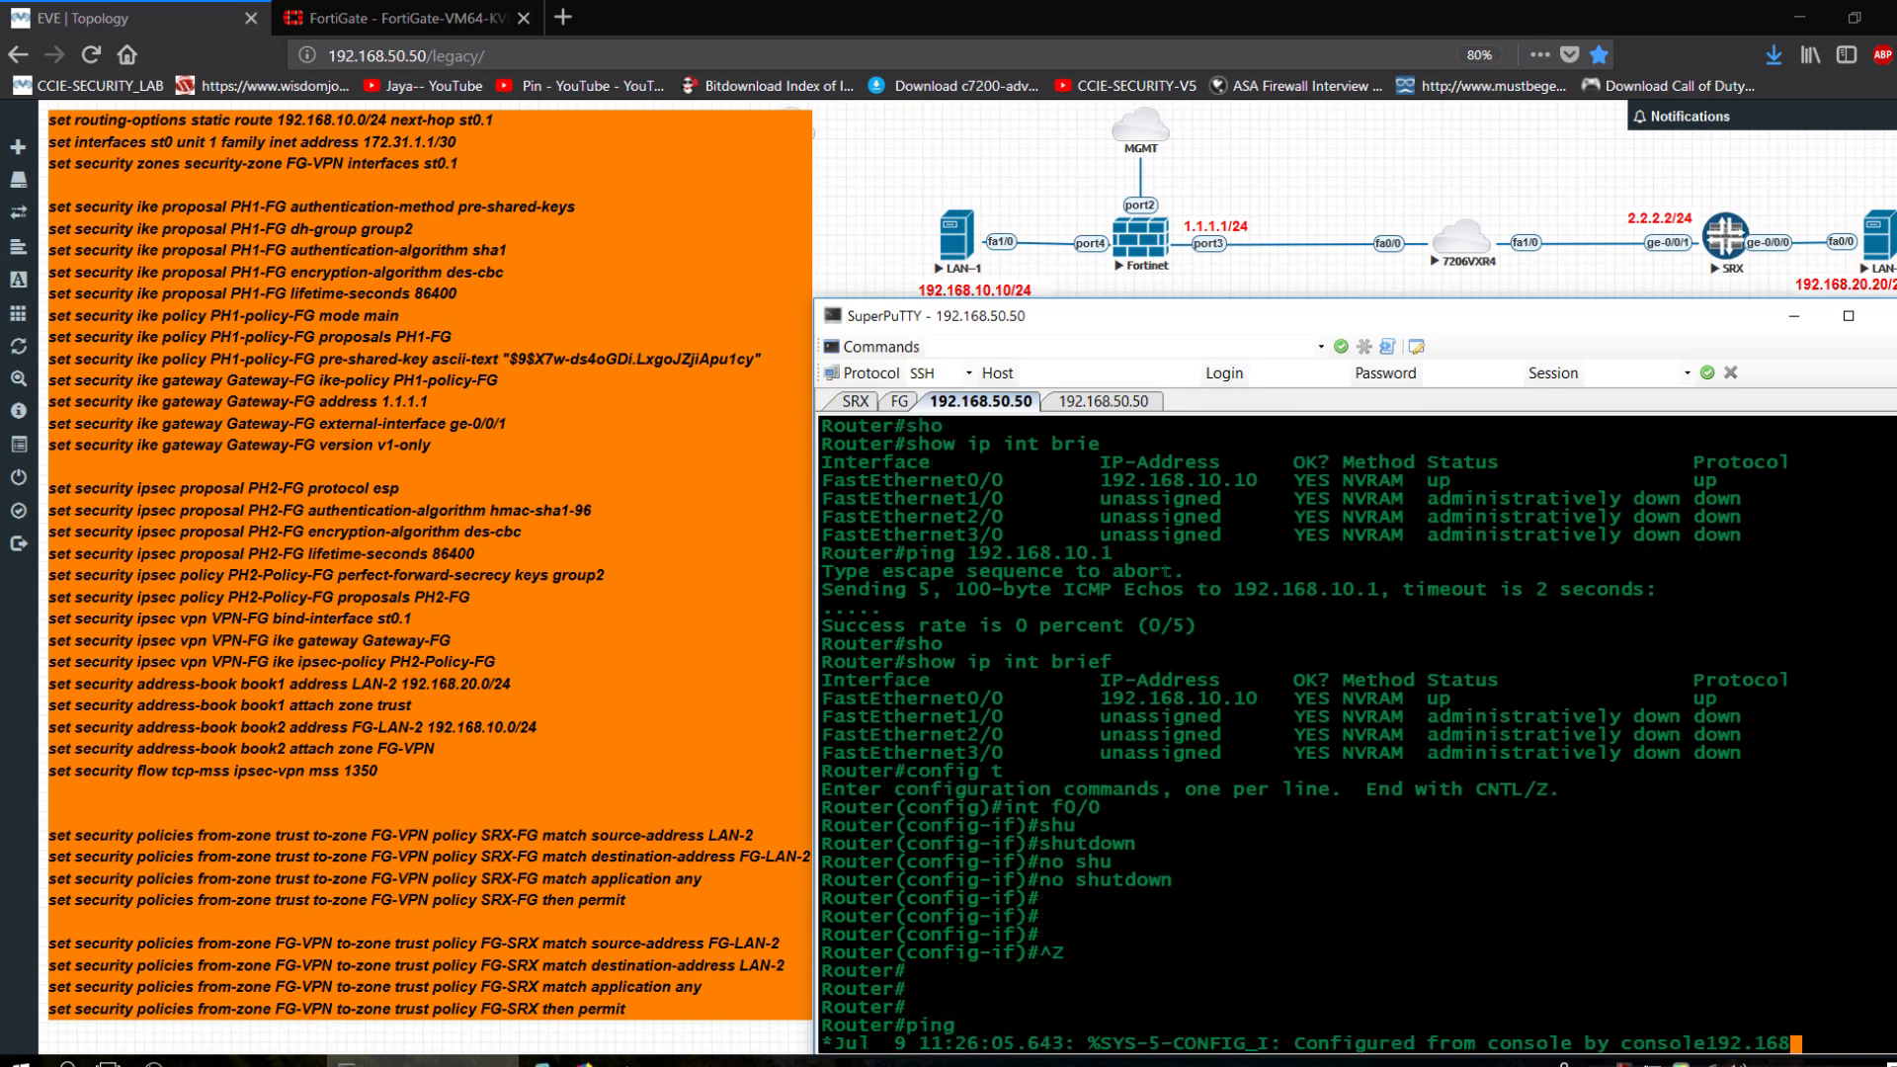
pyautogui.write('.10.1')
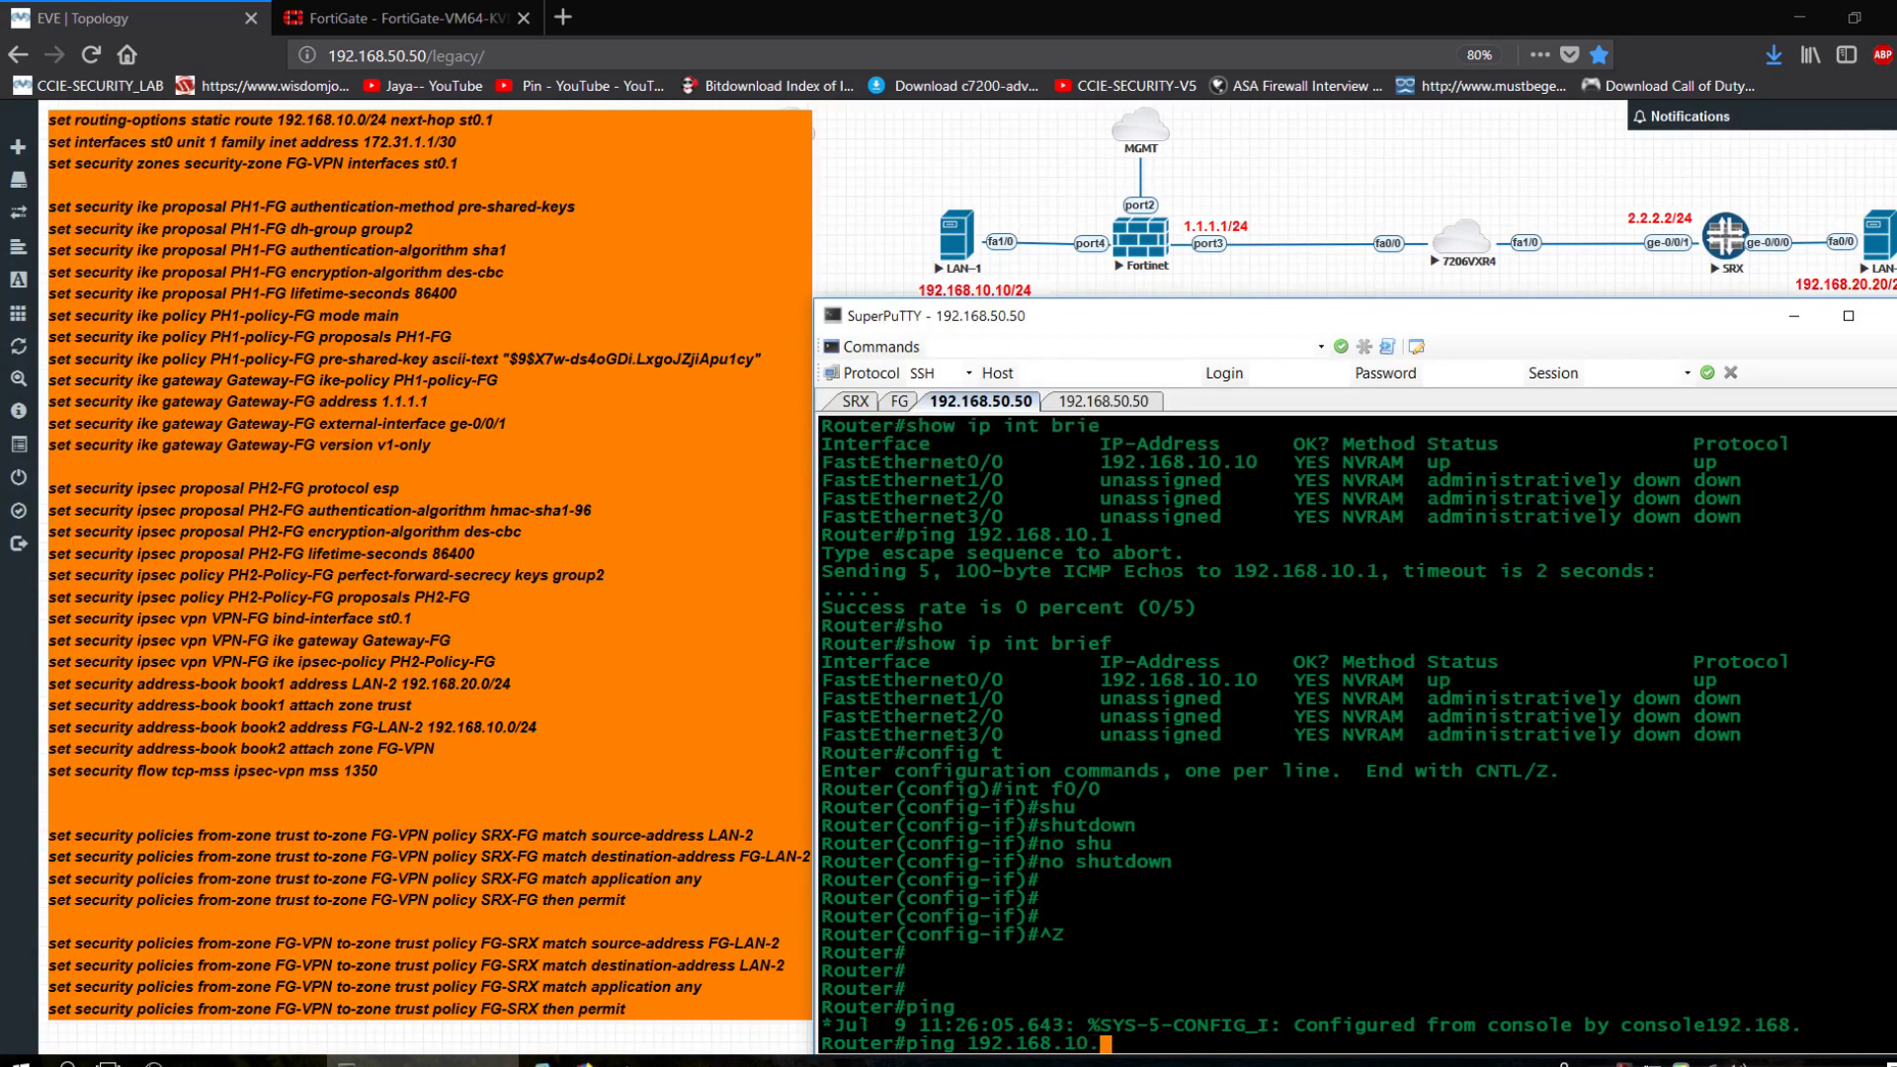
pyautogui.press('Return')
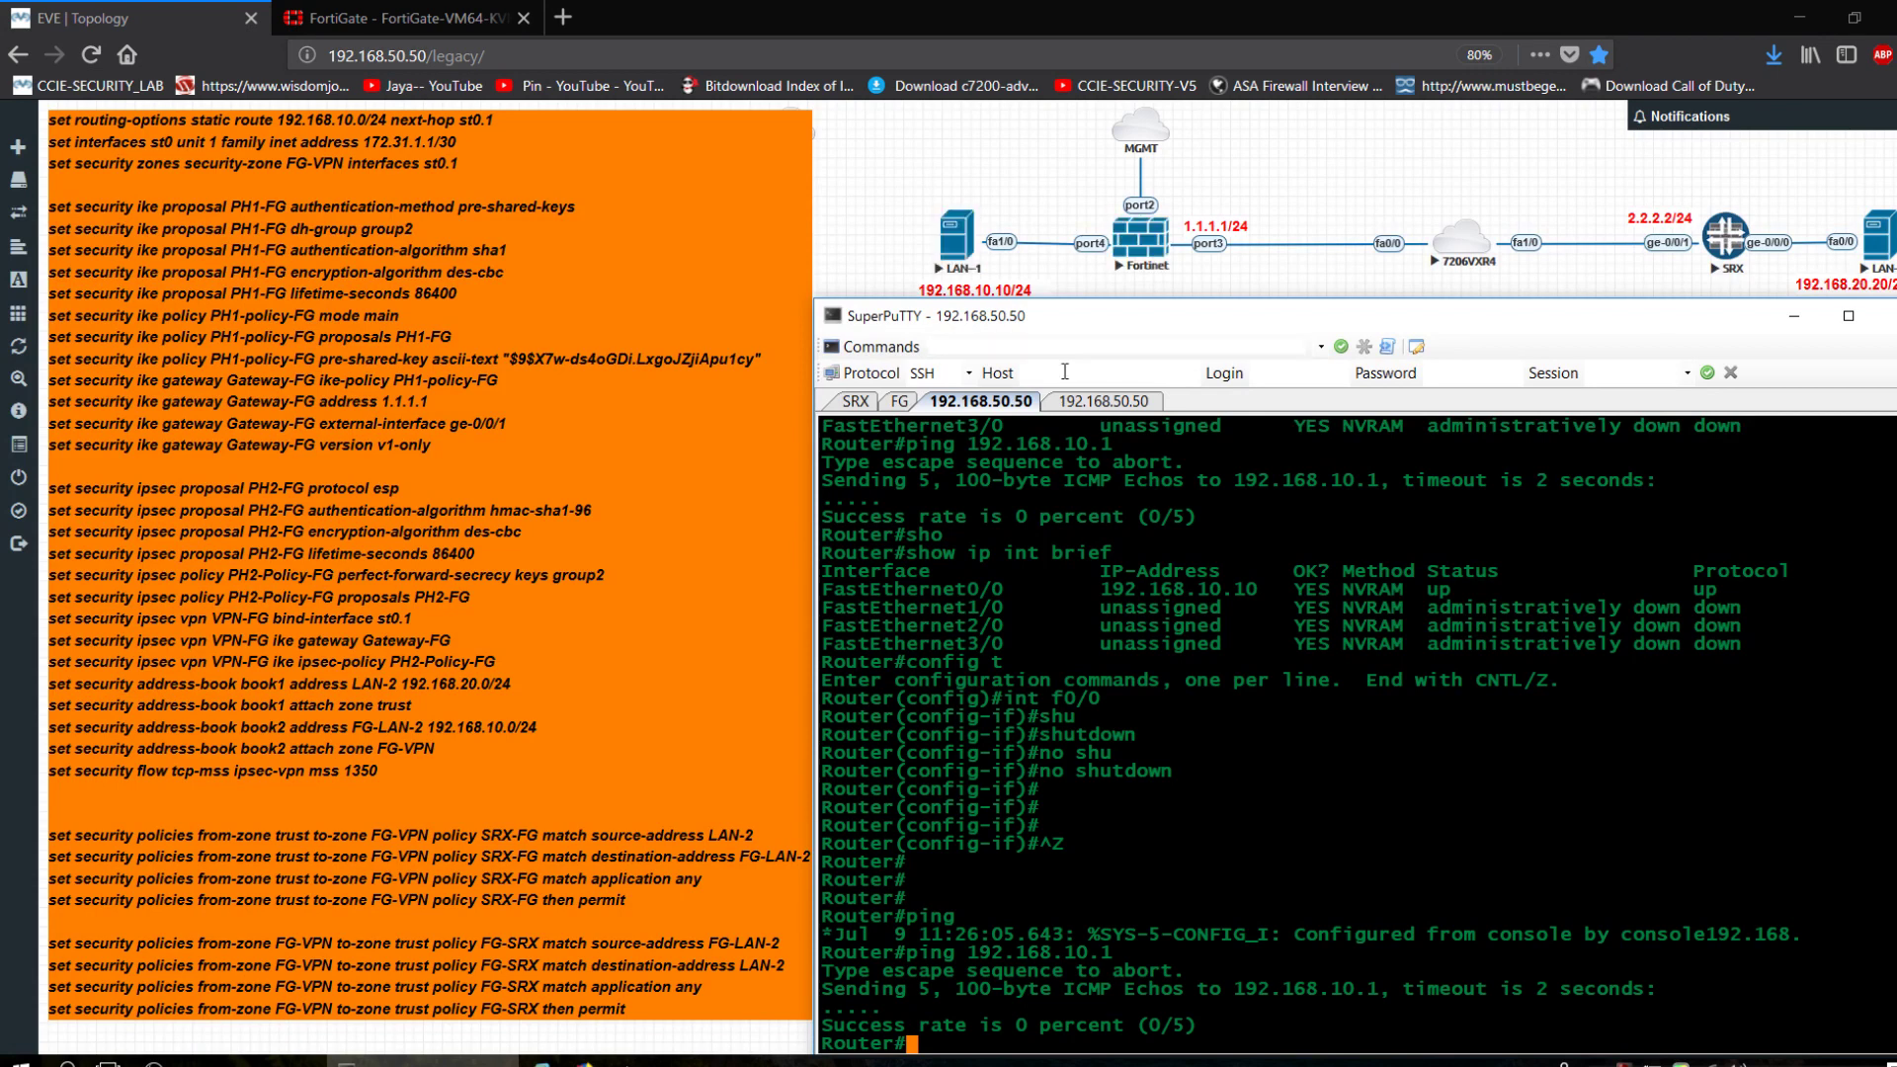
# Rerun 'ping 192.168.10.1 repeat 10000' from the second SRX session, then return to FortiGate.
pyautogui.click(876, 403)
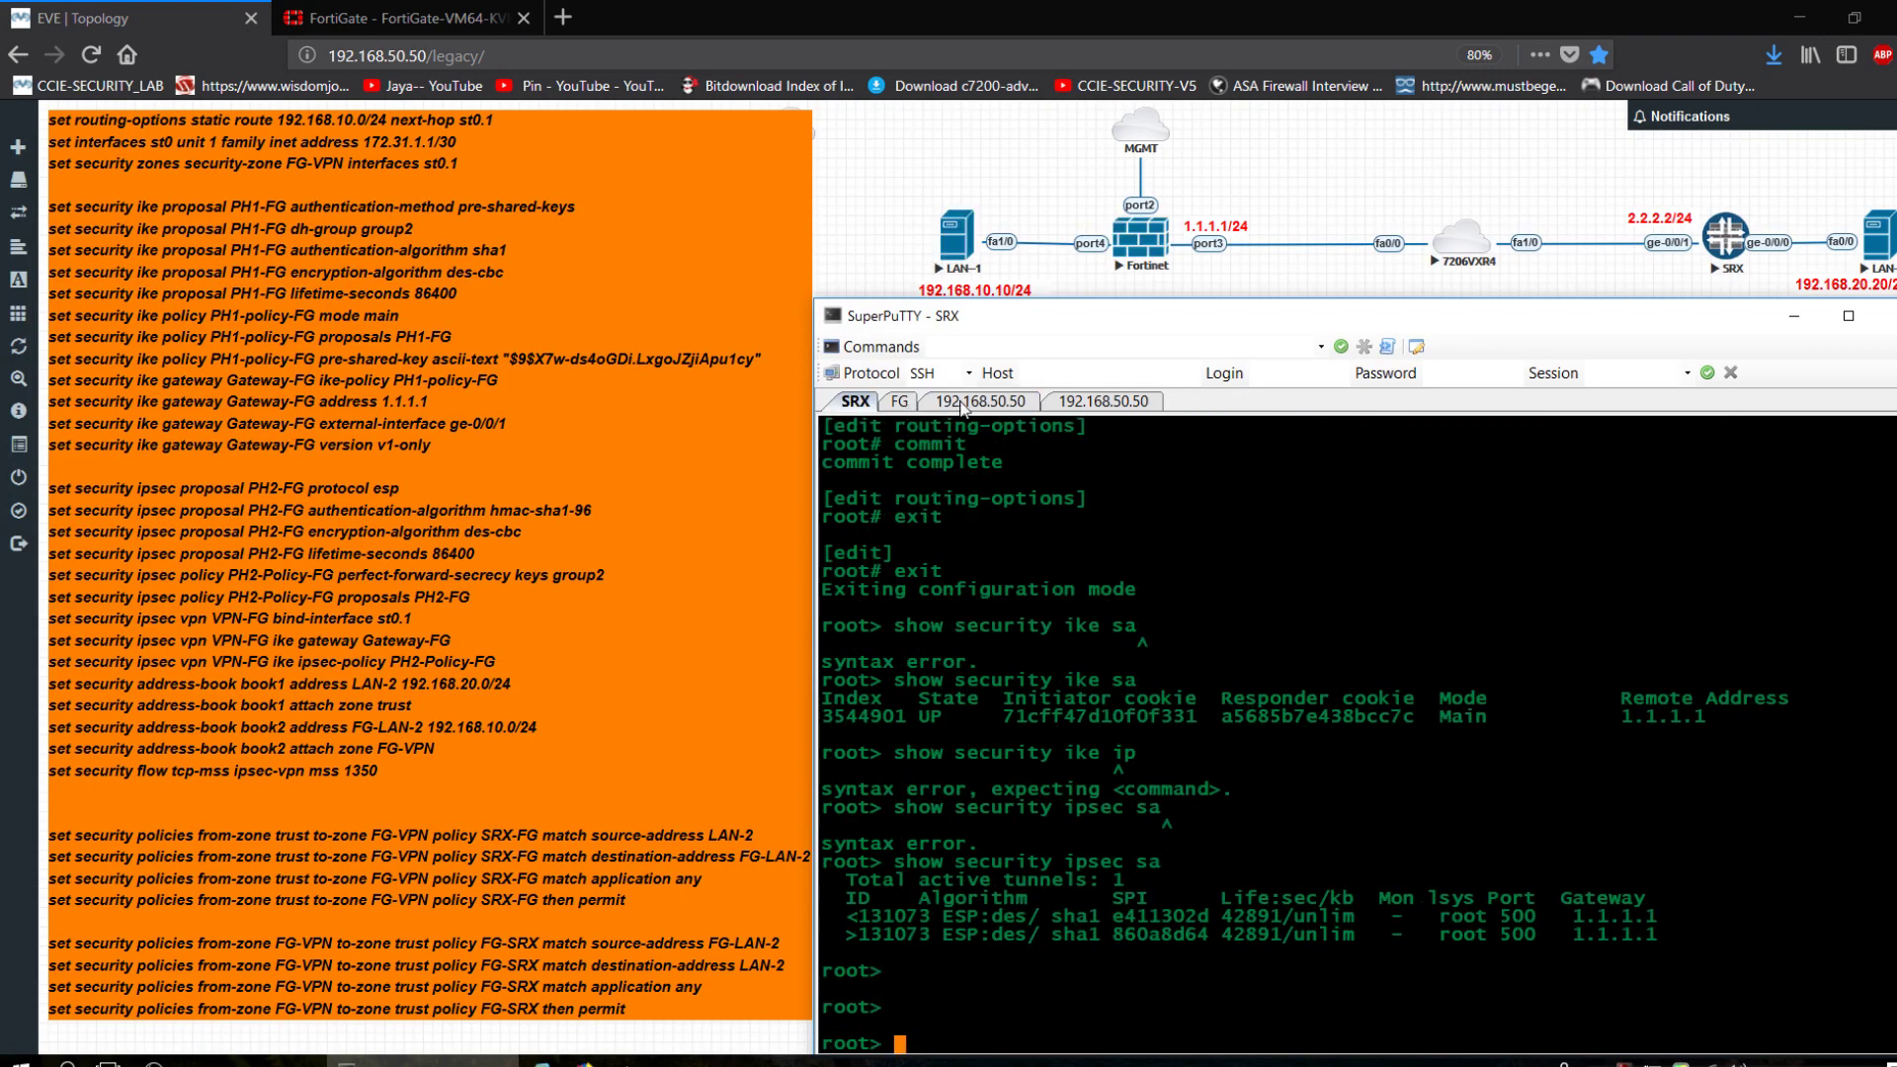
pyautogui.click(1057, 404)
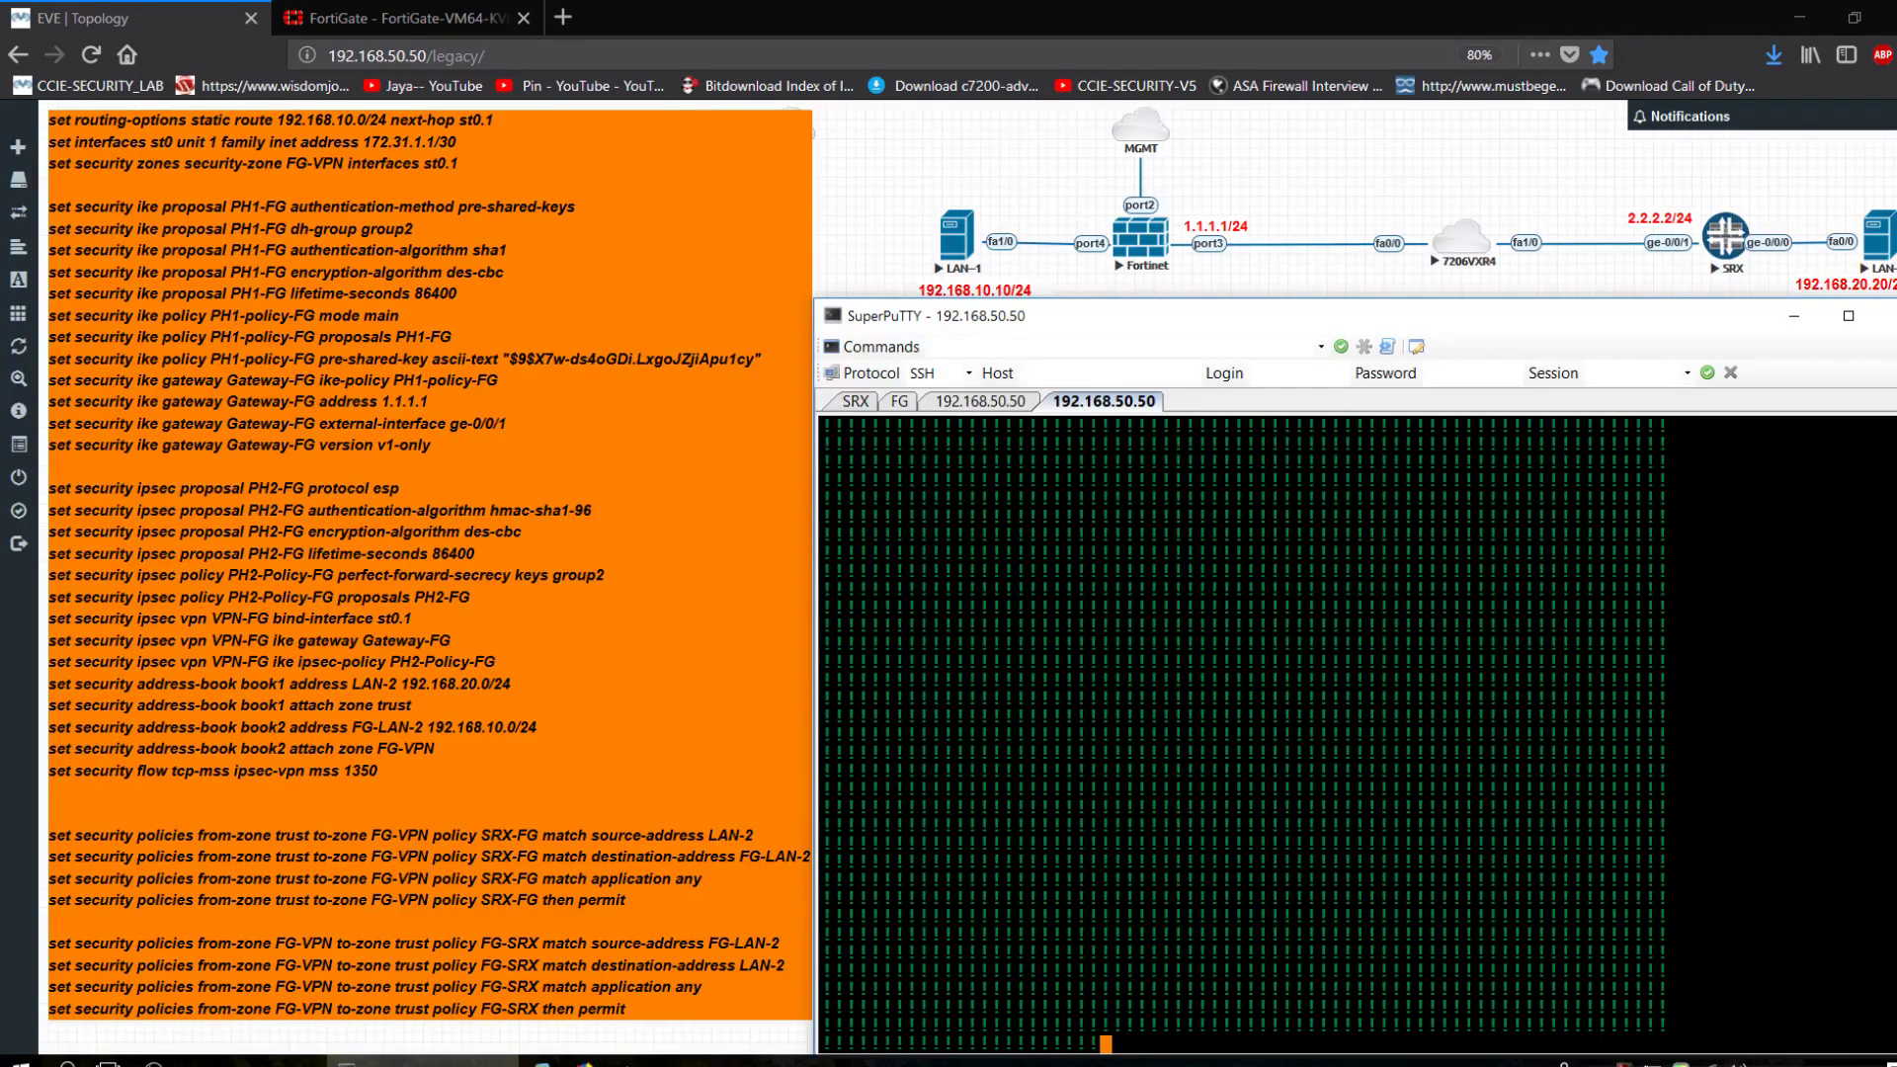
pyautogui.press('Up')
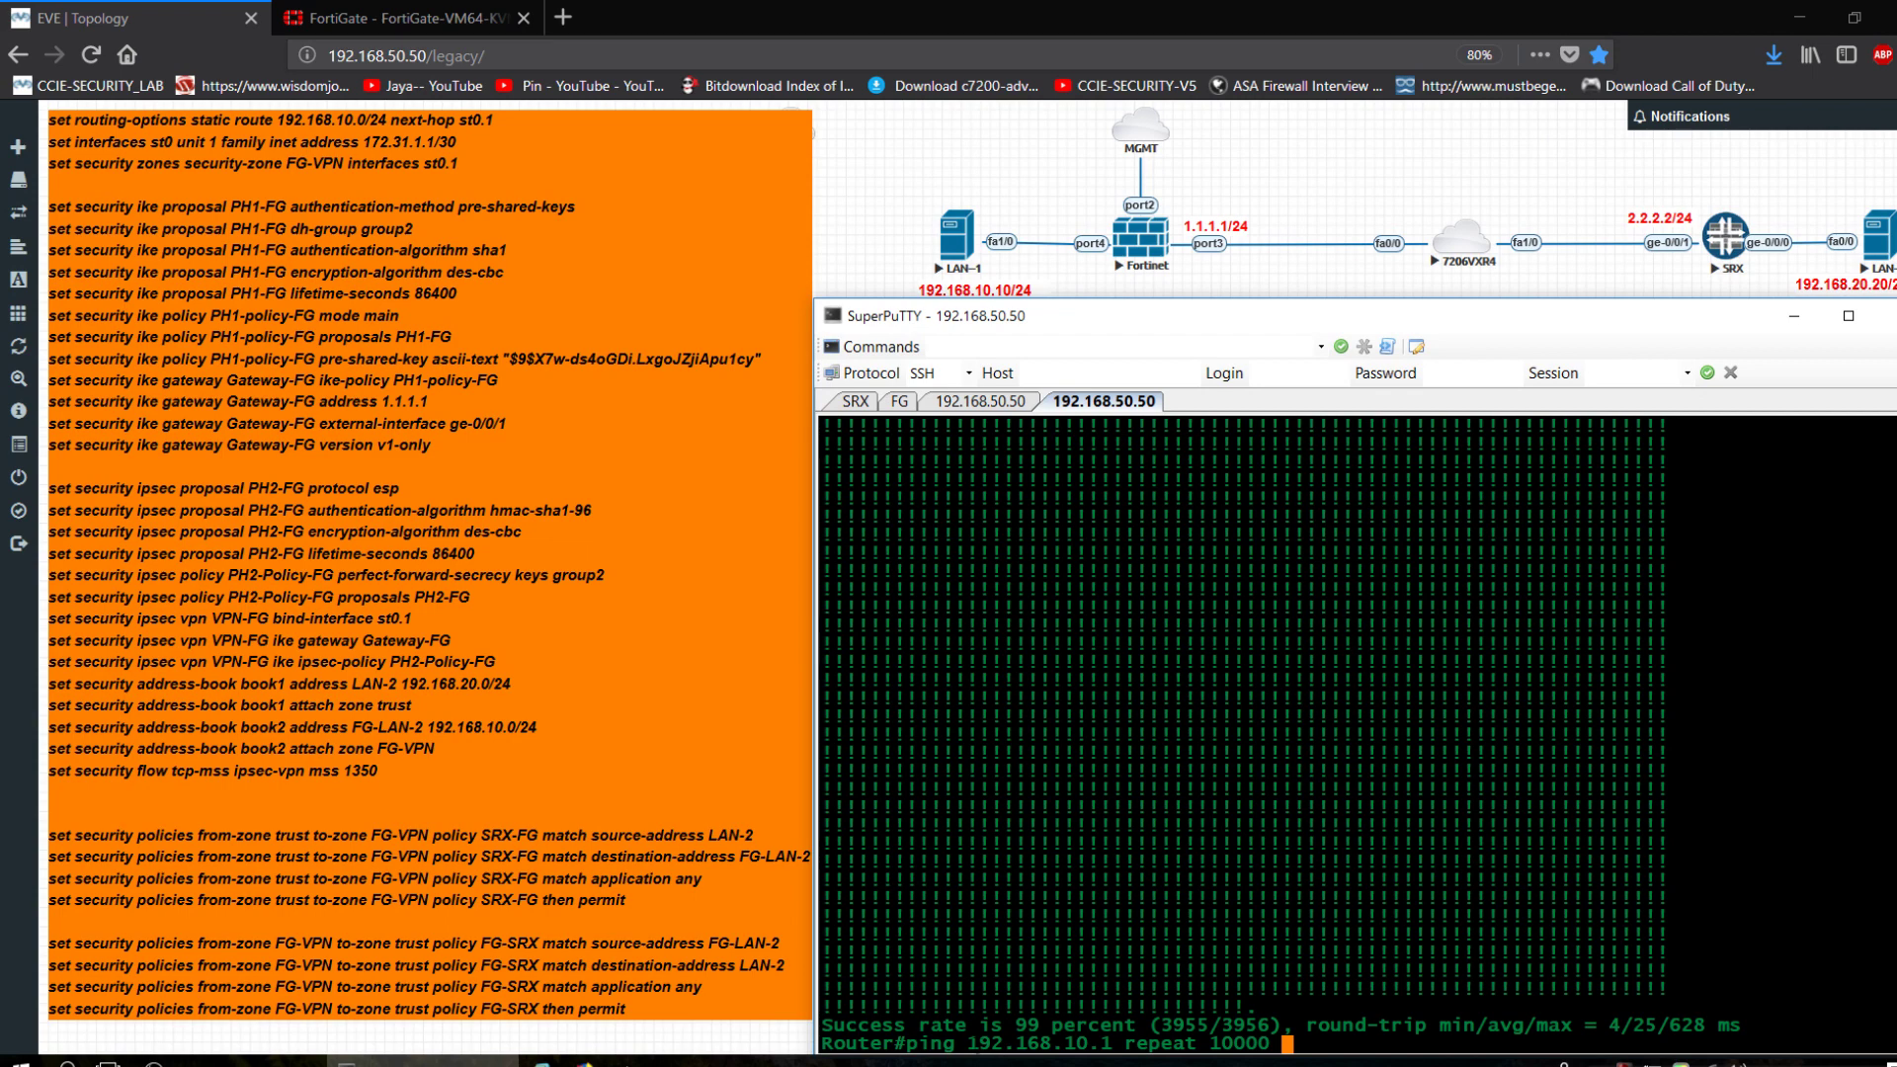
pyautogui.moveTo(967, 1045); pyautogui.dragTo(1076, 1046)
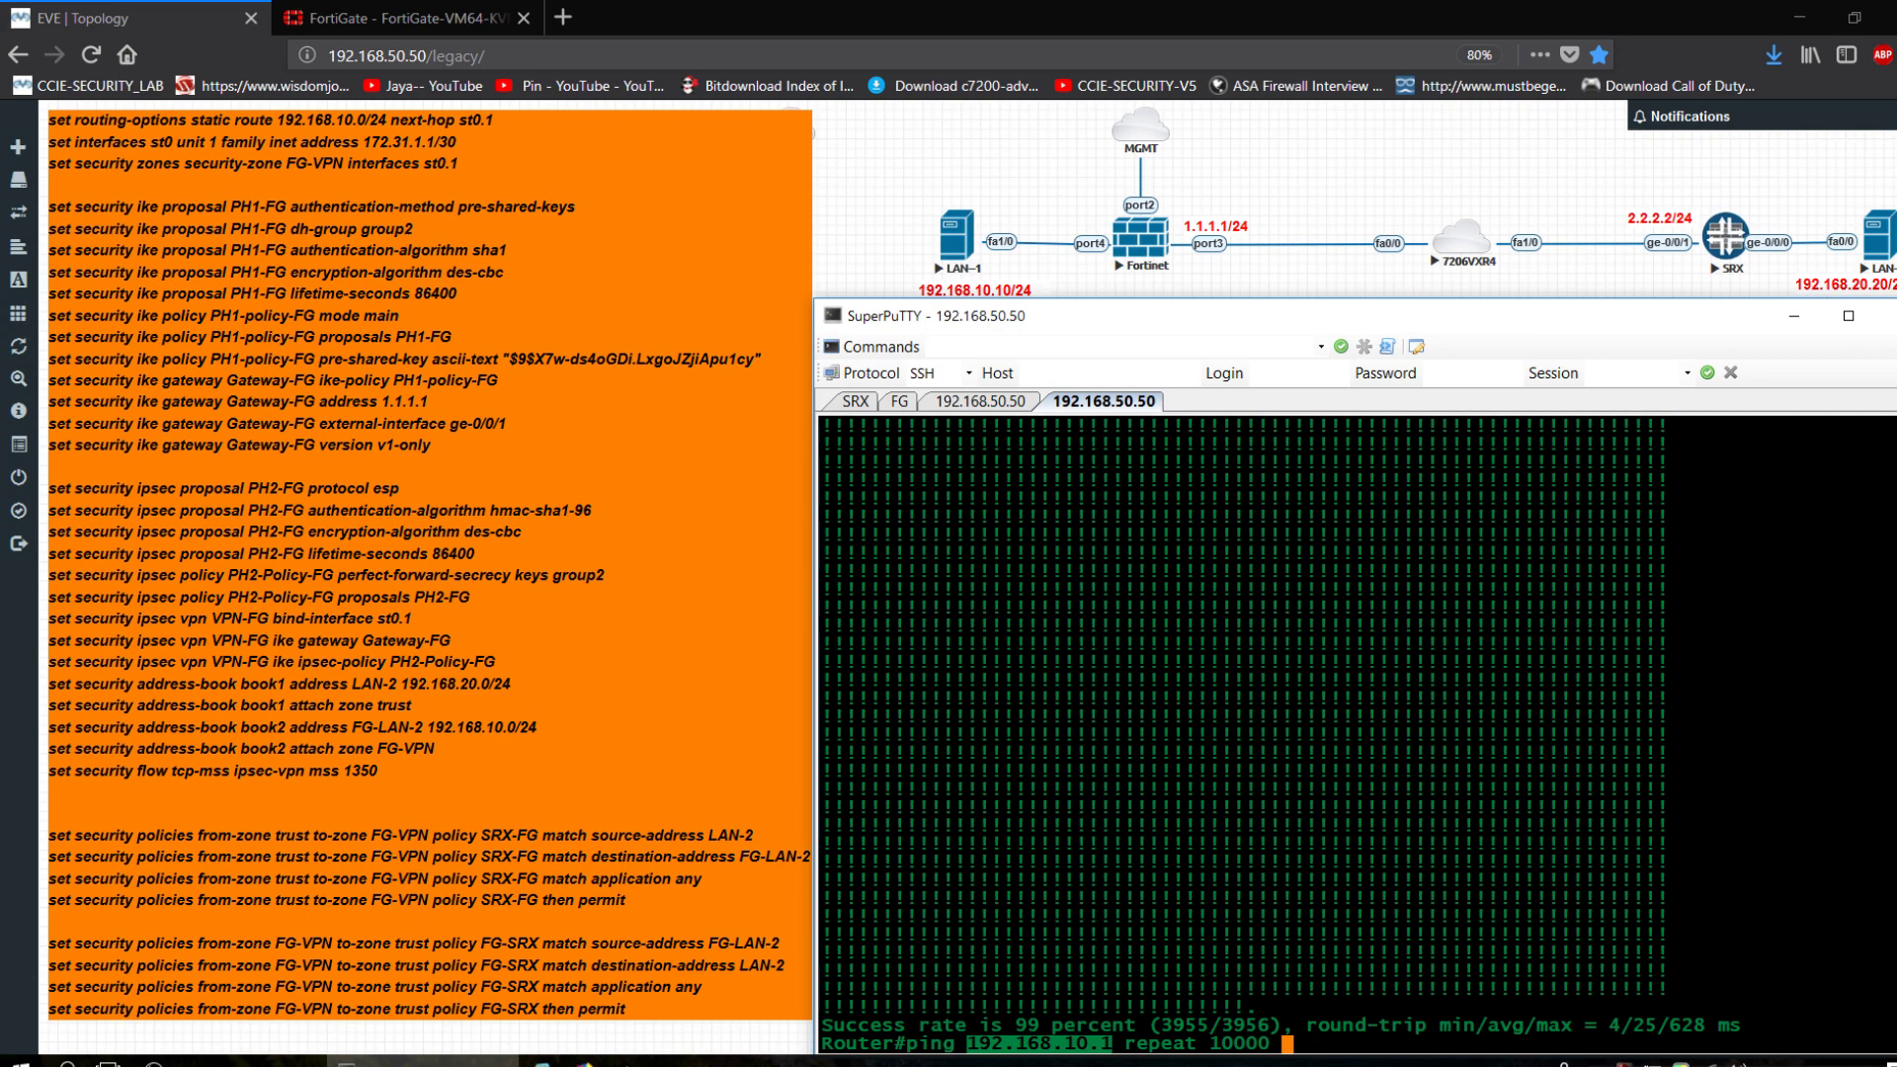
pyautogui.press('Return')
pyautogui.click(403, 16)
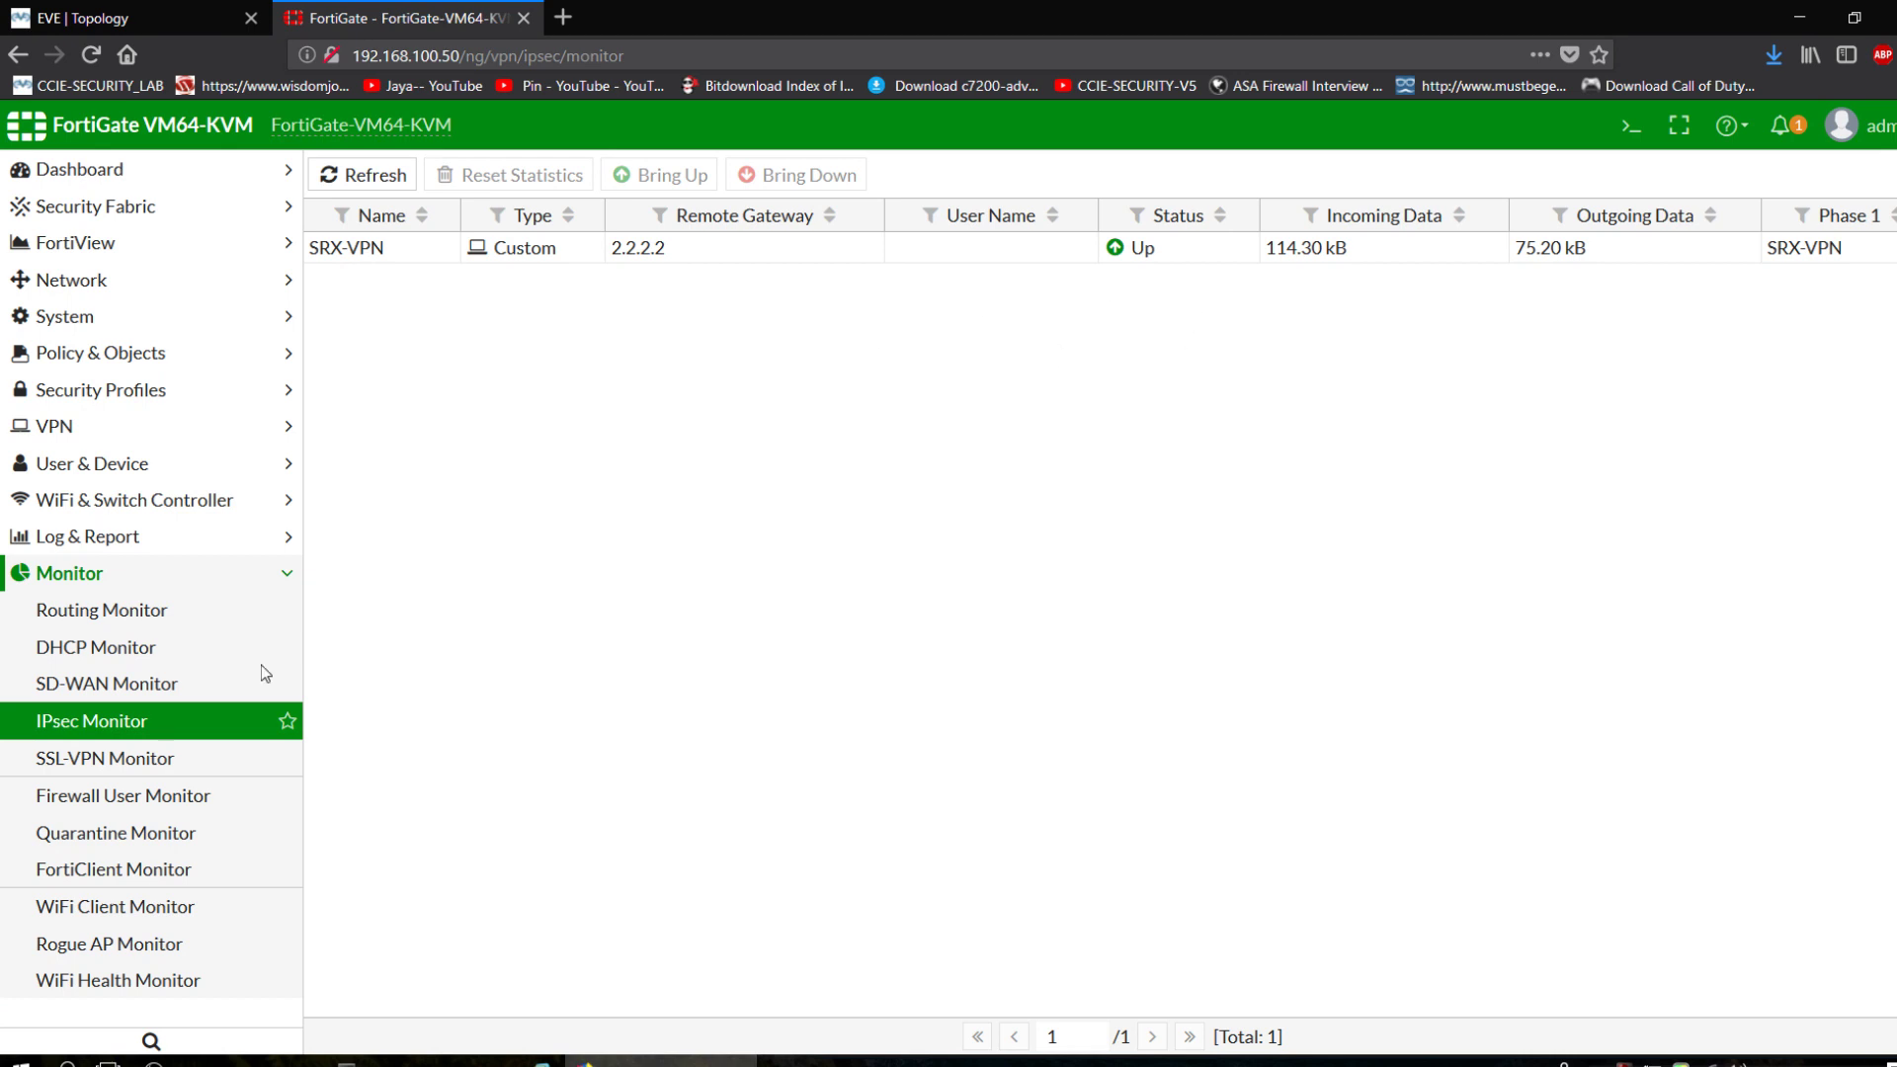
# Refresh the IPsec Monitor to show SRX-VPN at 627.00 kB in and 412.50 kB out.
pyautogui.click(84, 731)
pyautogui.click(229, 1064)
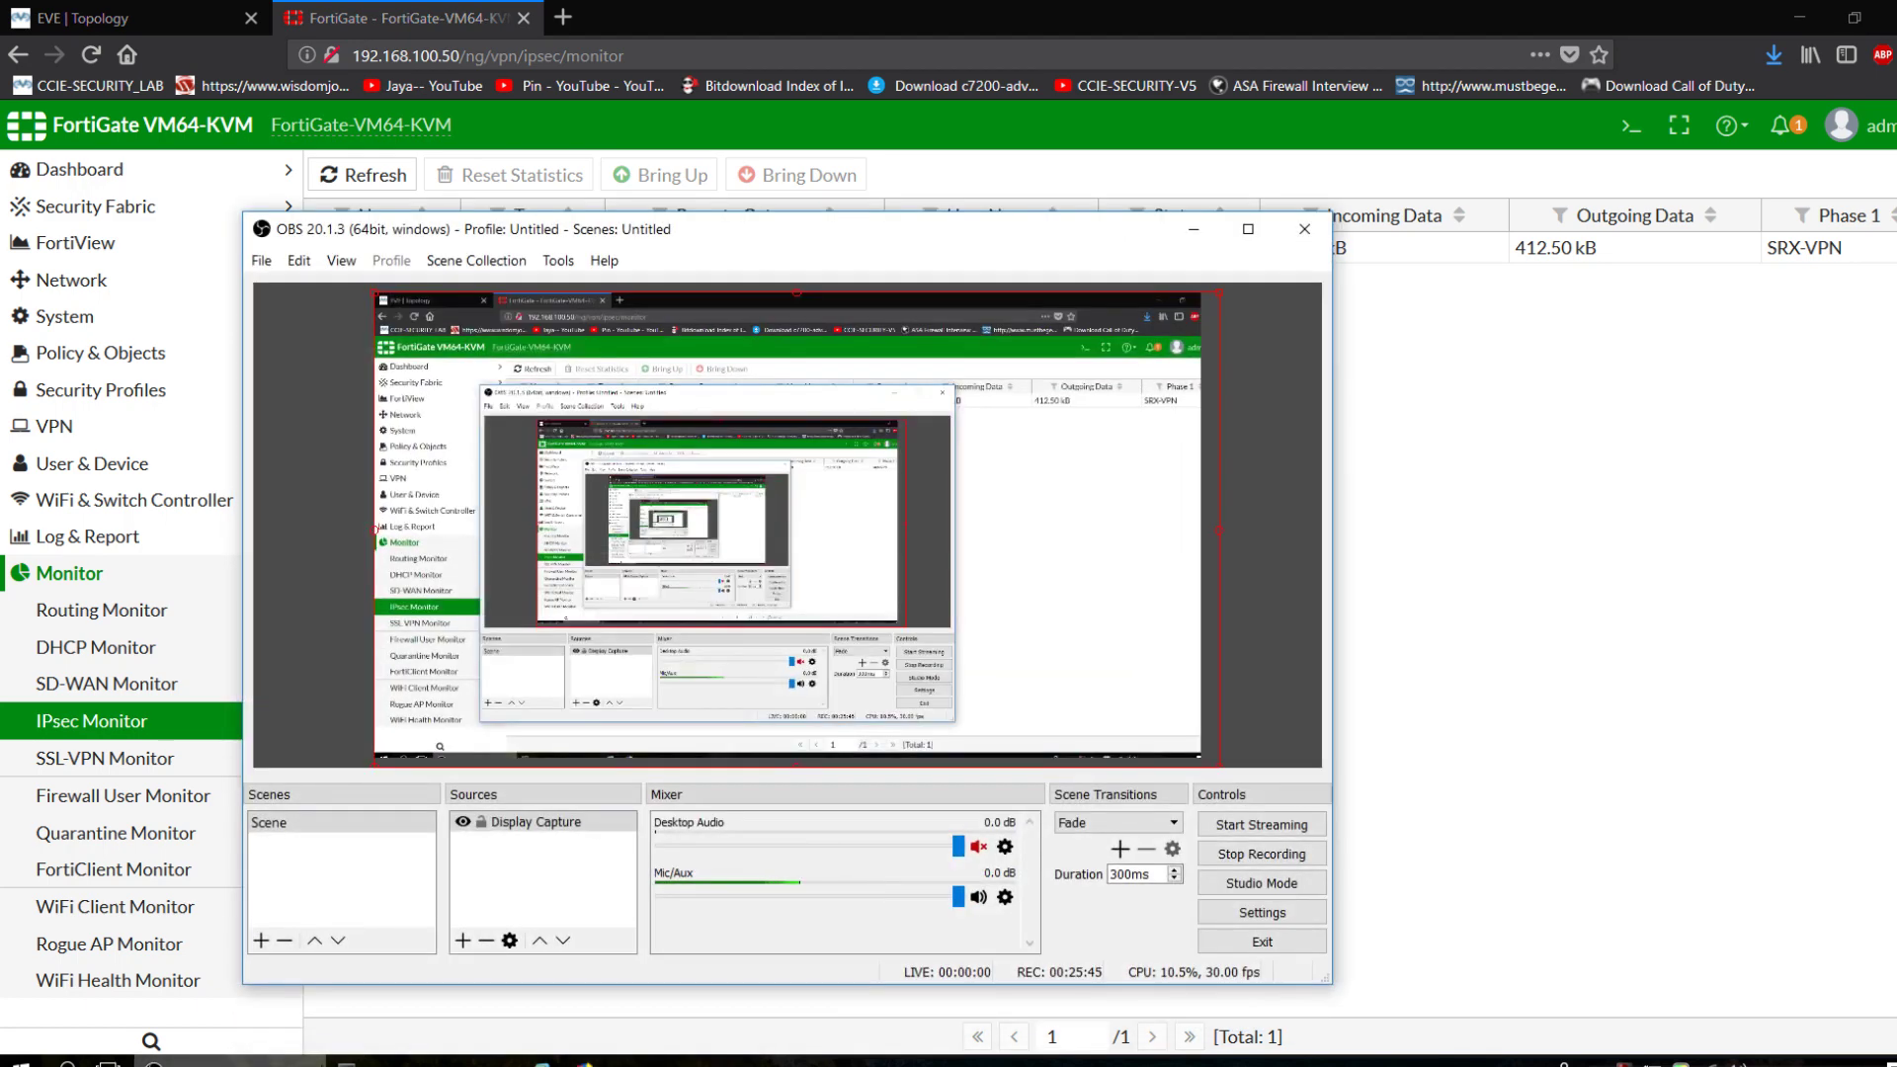